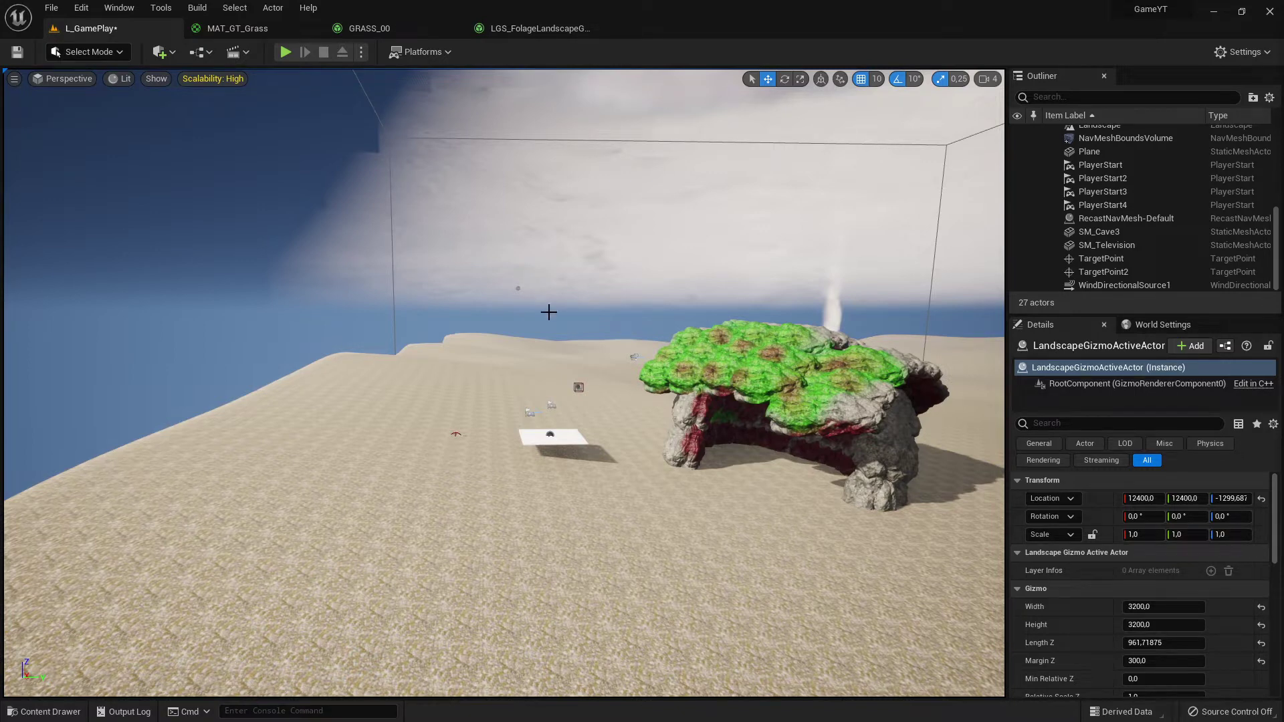
right_drag(594, 306, 638, 278)
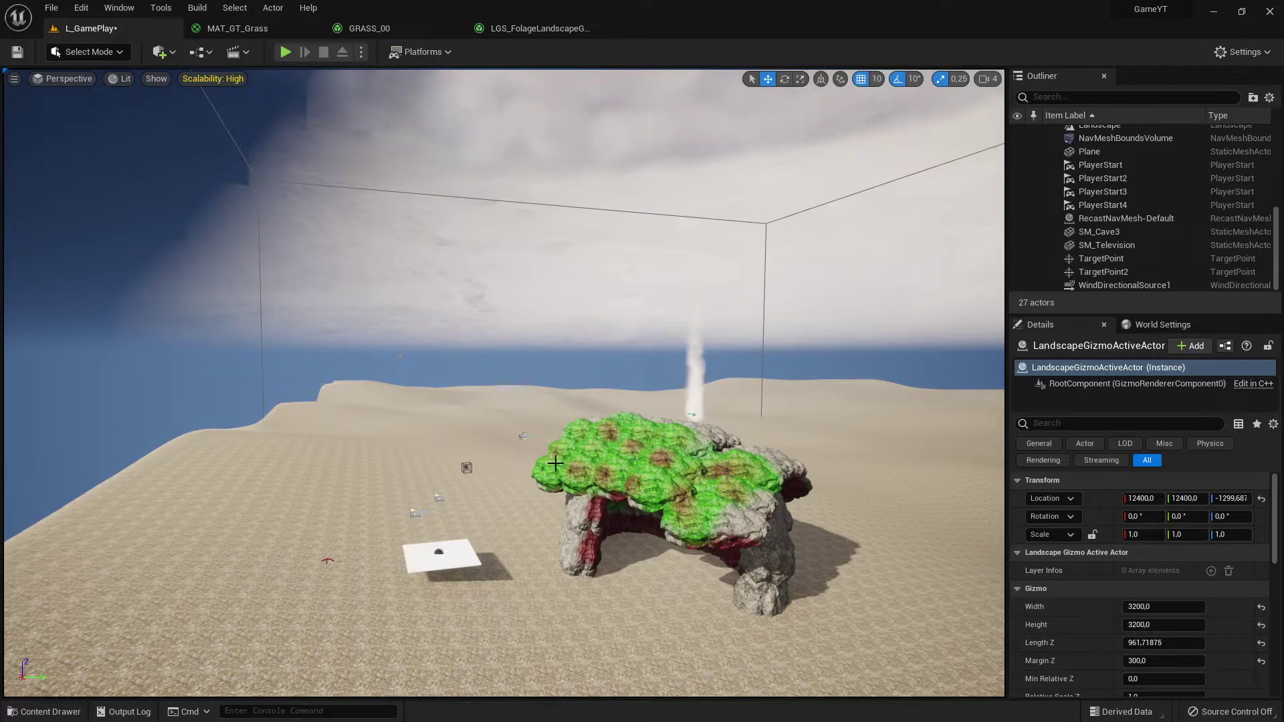
right_drag(563, 502, 582, 468)
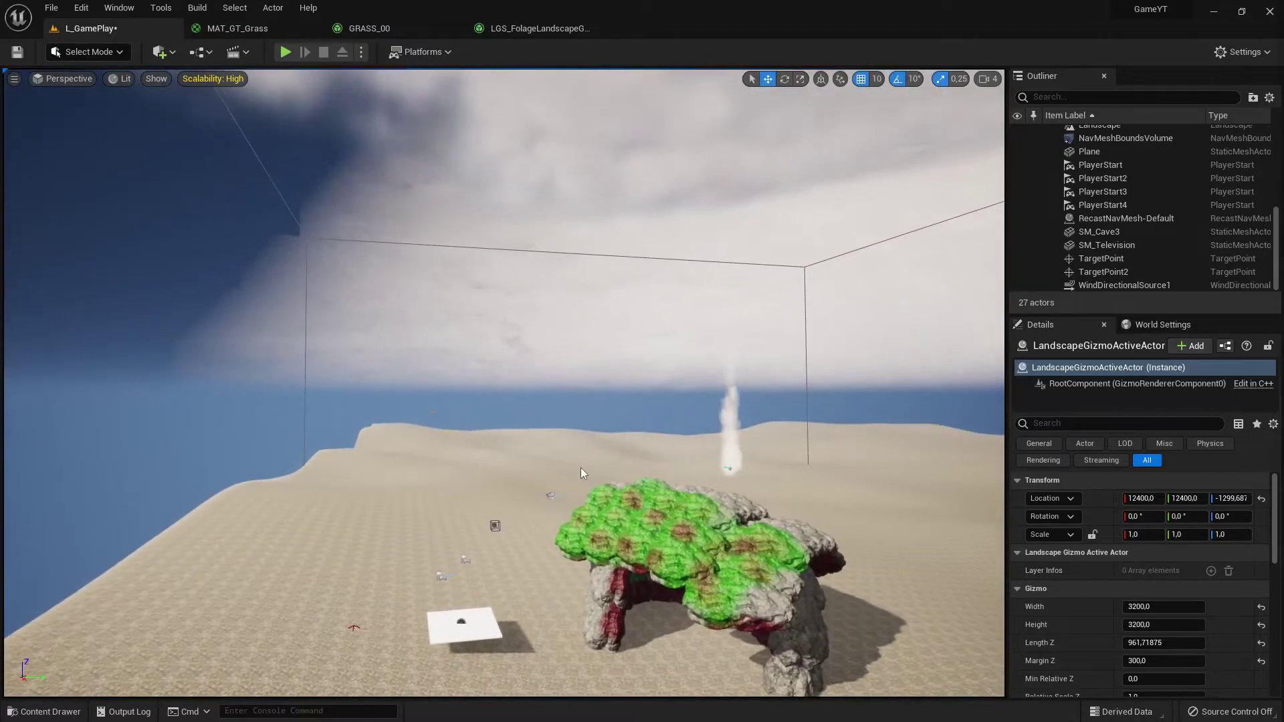
Step: Switch to the browser and read the overview and Prerequisites section of the Unreal Engine Grass Quick Start guide
key(alt+Tab)
key(alt+Tab)
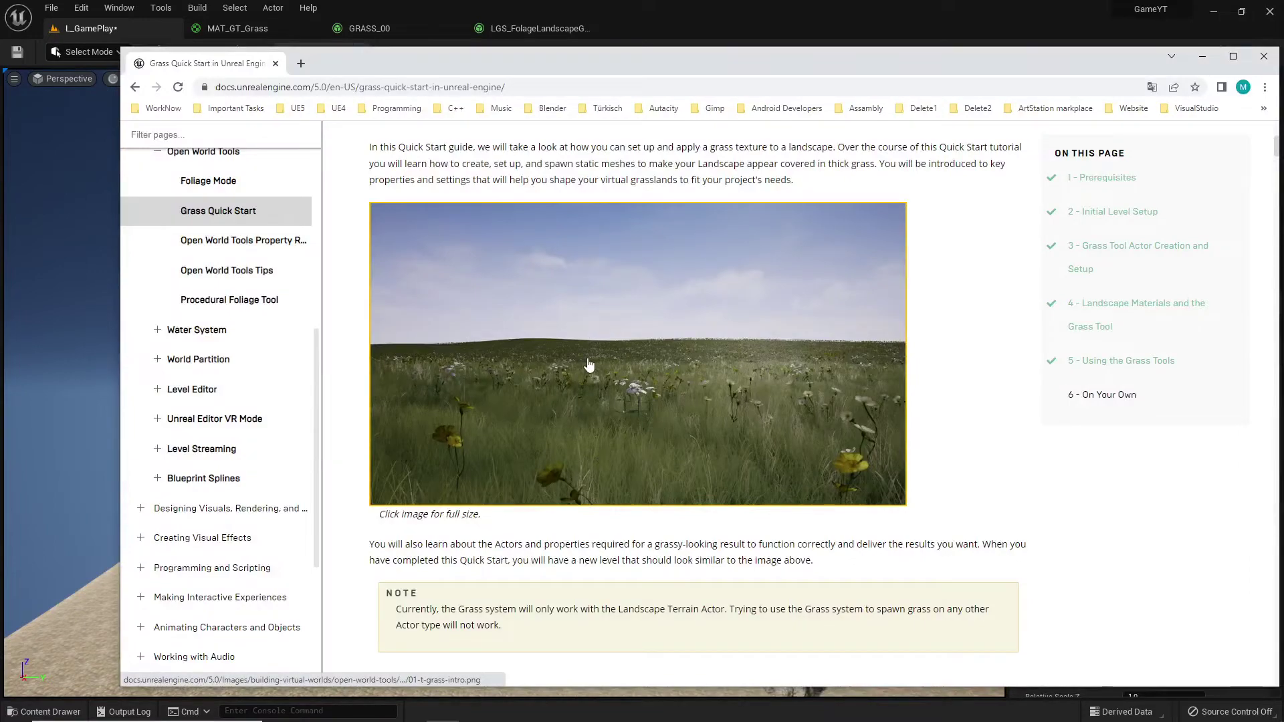
scroll(769, 375, up, 5)
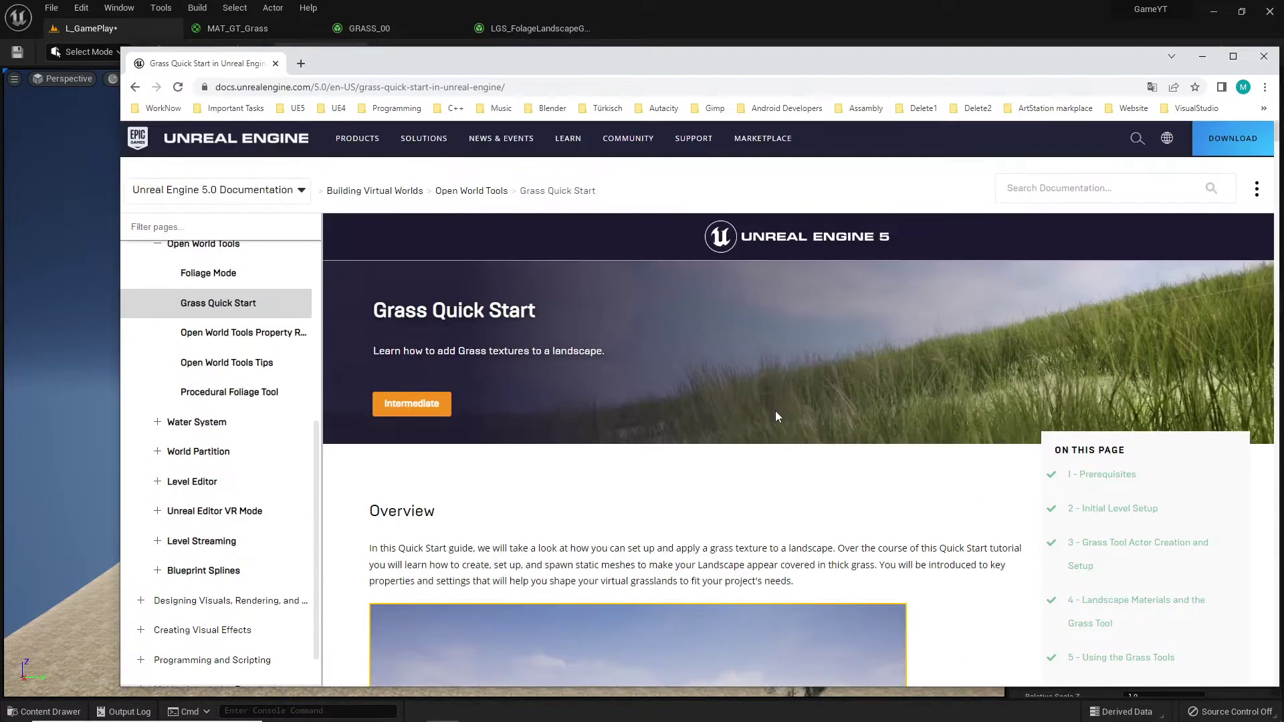
scroll(779, 428, down, 2)
scroll(781, 439, down, 10)
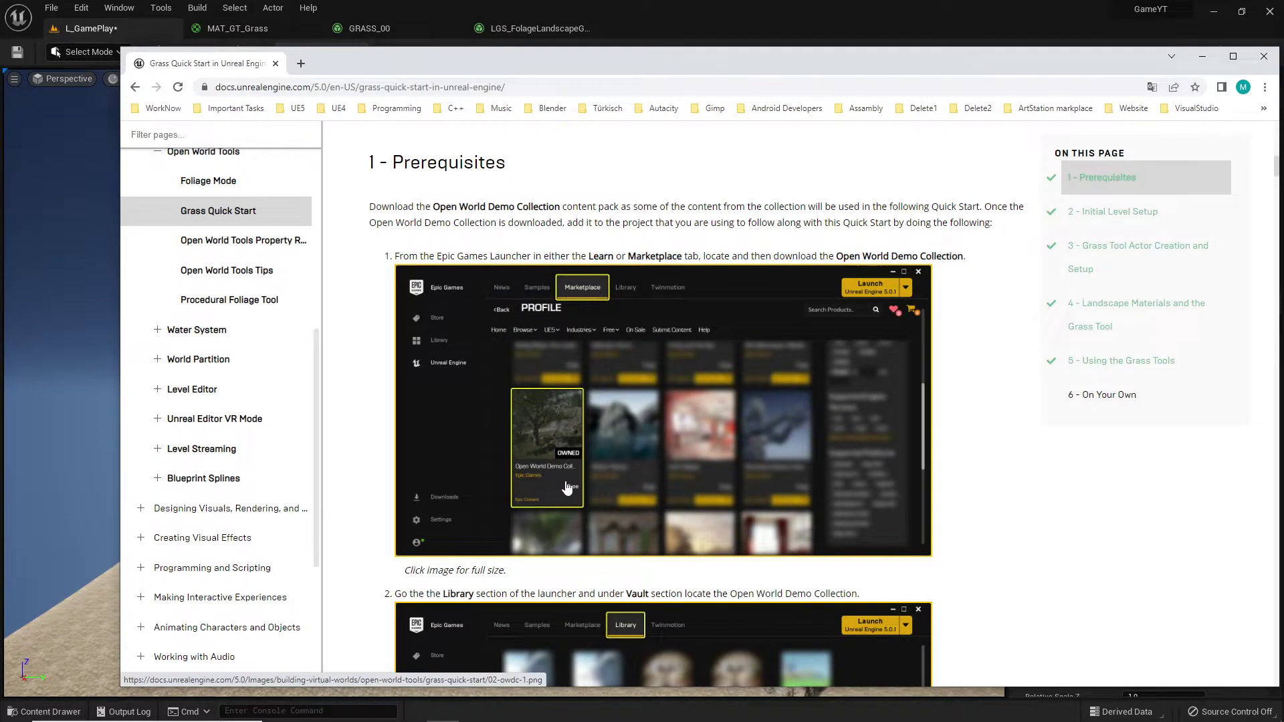
scroll(566, 509, down, 3)
scroll(562, 576, up, 2)
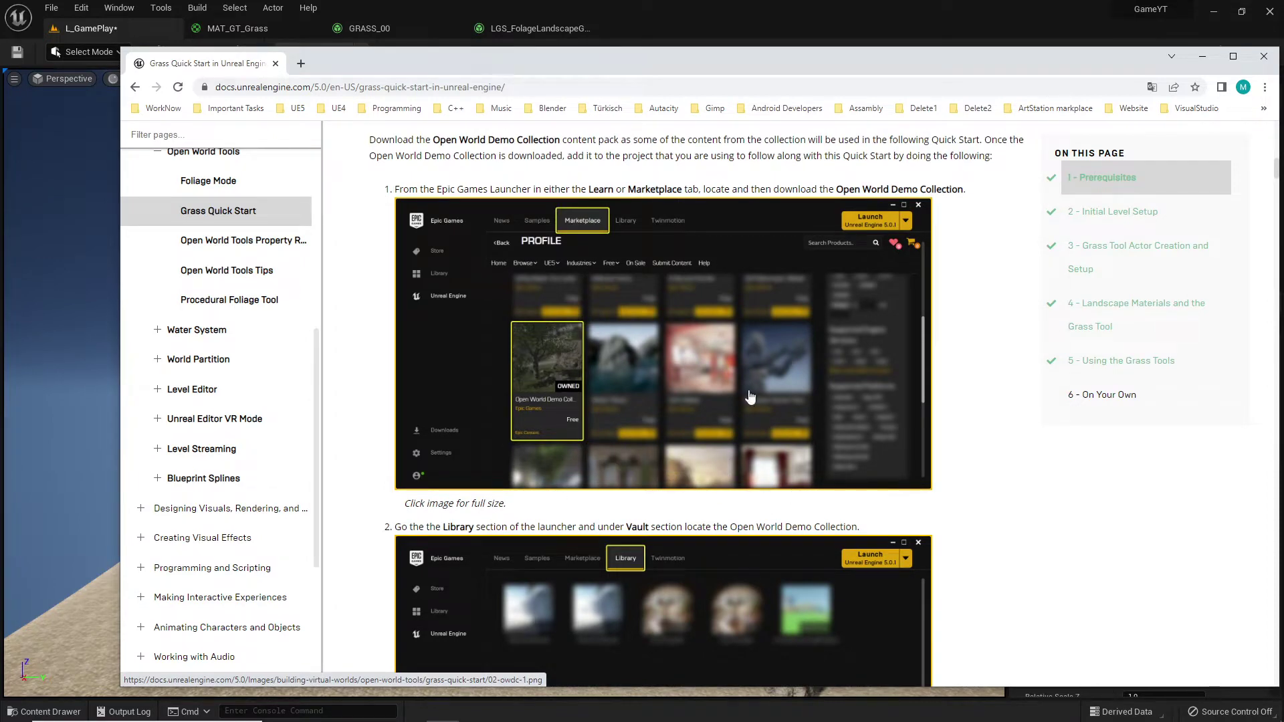
scroll(845, 491, up, 4)
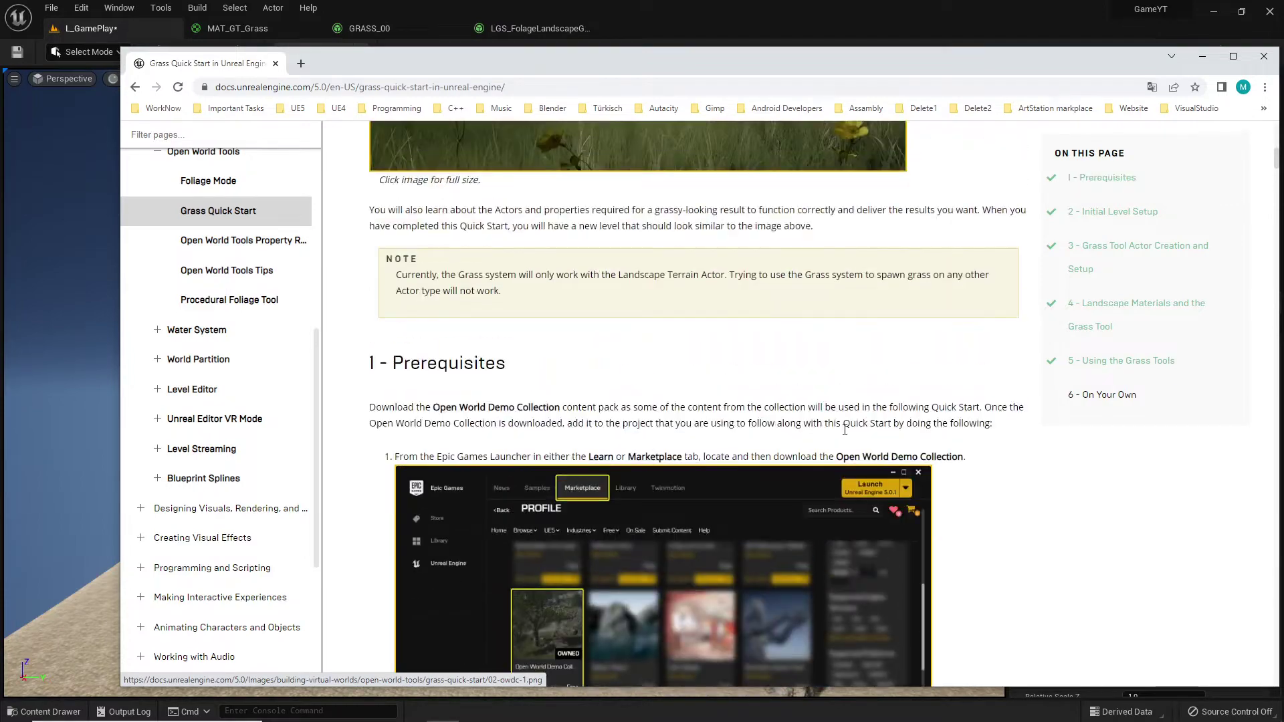
scroll(845, 433, down, 1)
scroll(845, 434, down, 5)
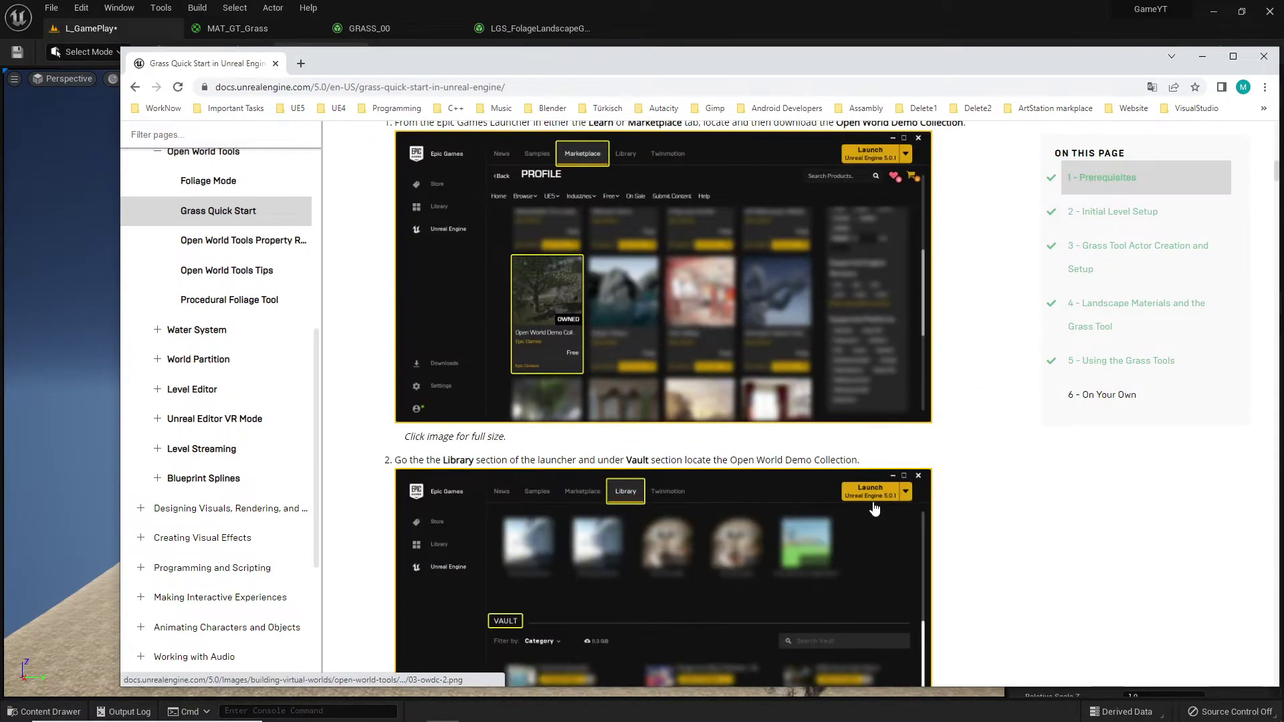
key(alt+Tab)
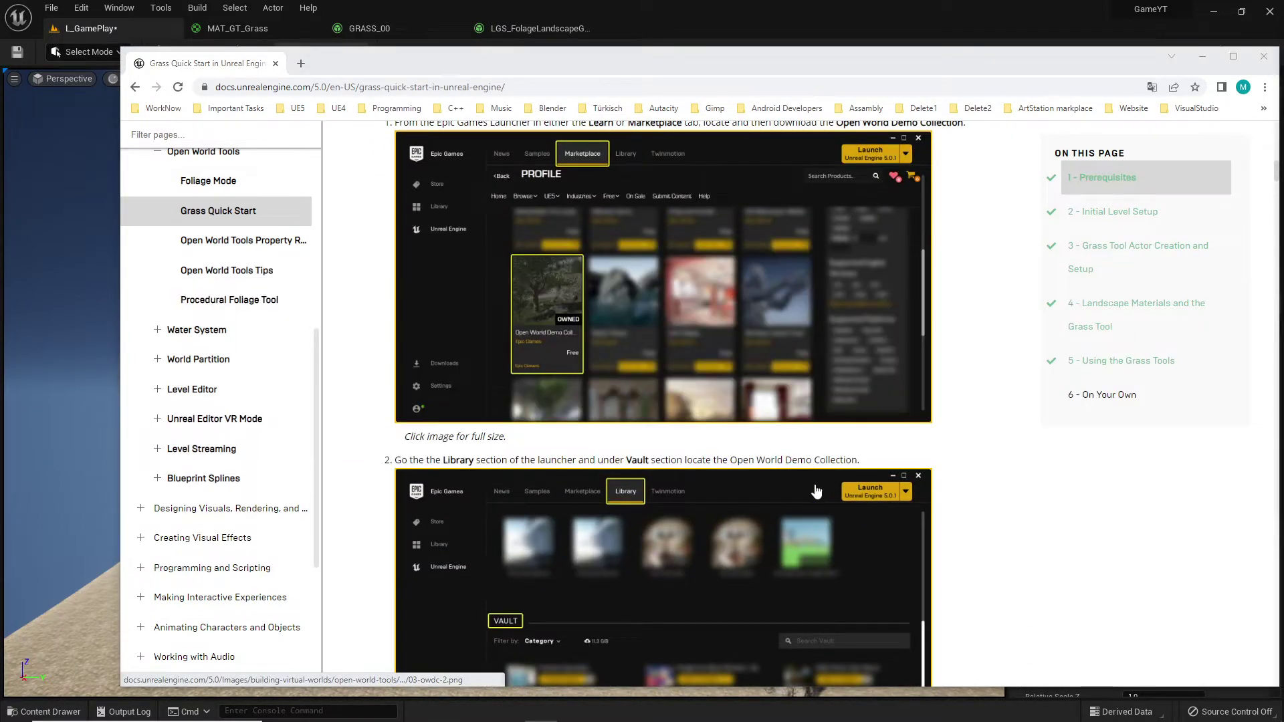
click(1202, 58)
right_drag(505, 383, 602, 365)
right_drag(635, 548, 509, 533)
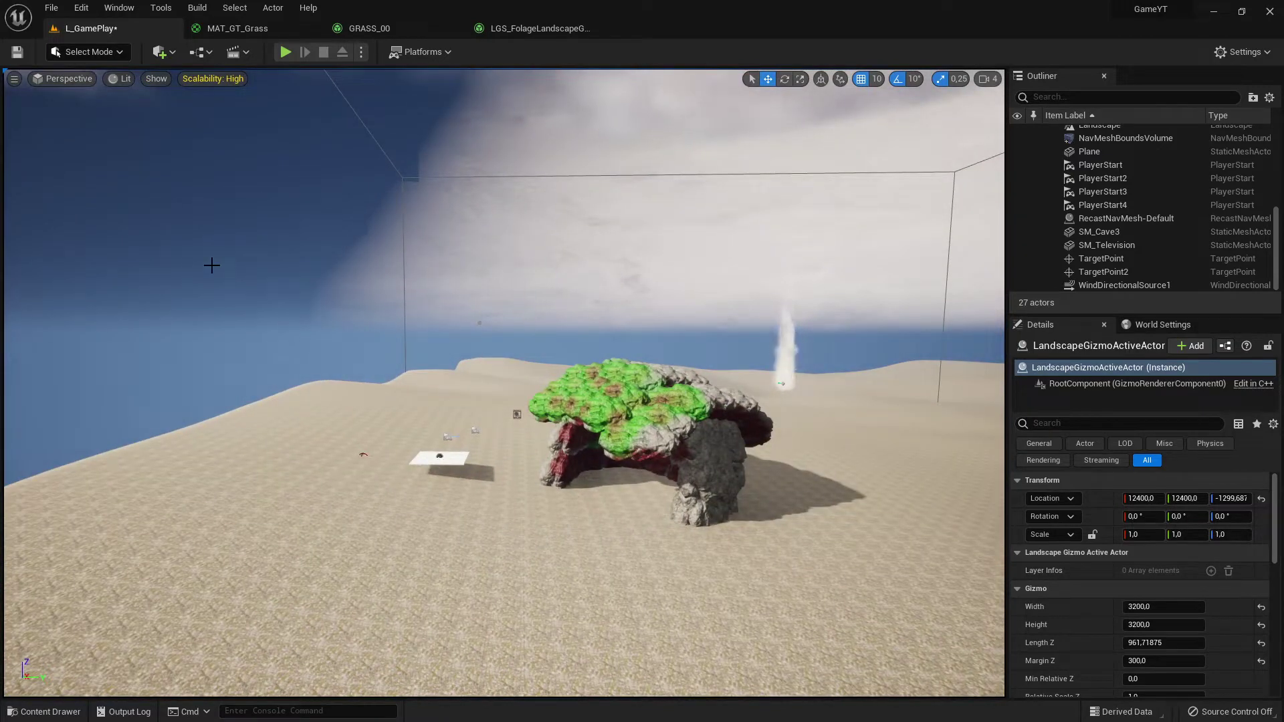
click(196, 54)
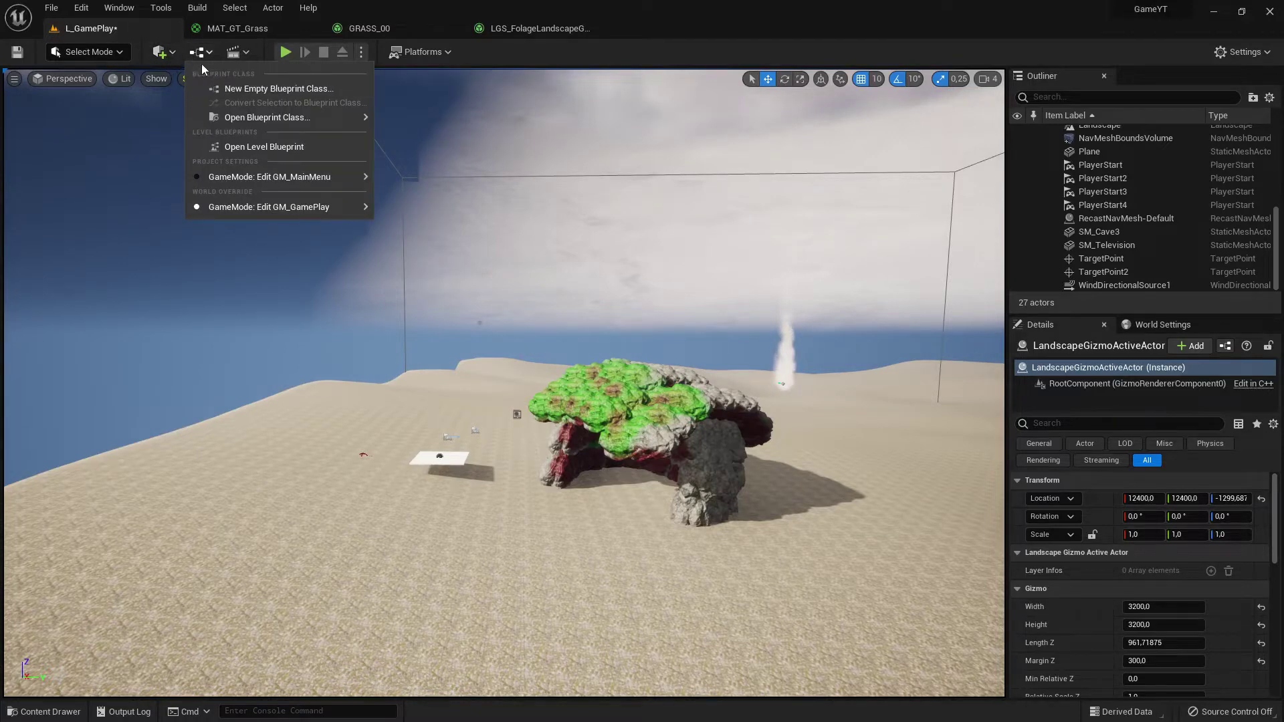
click(167, 58)
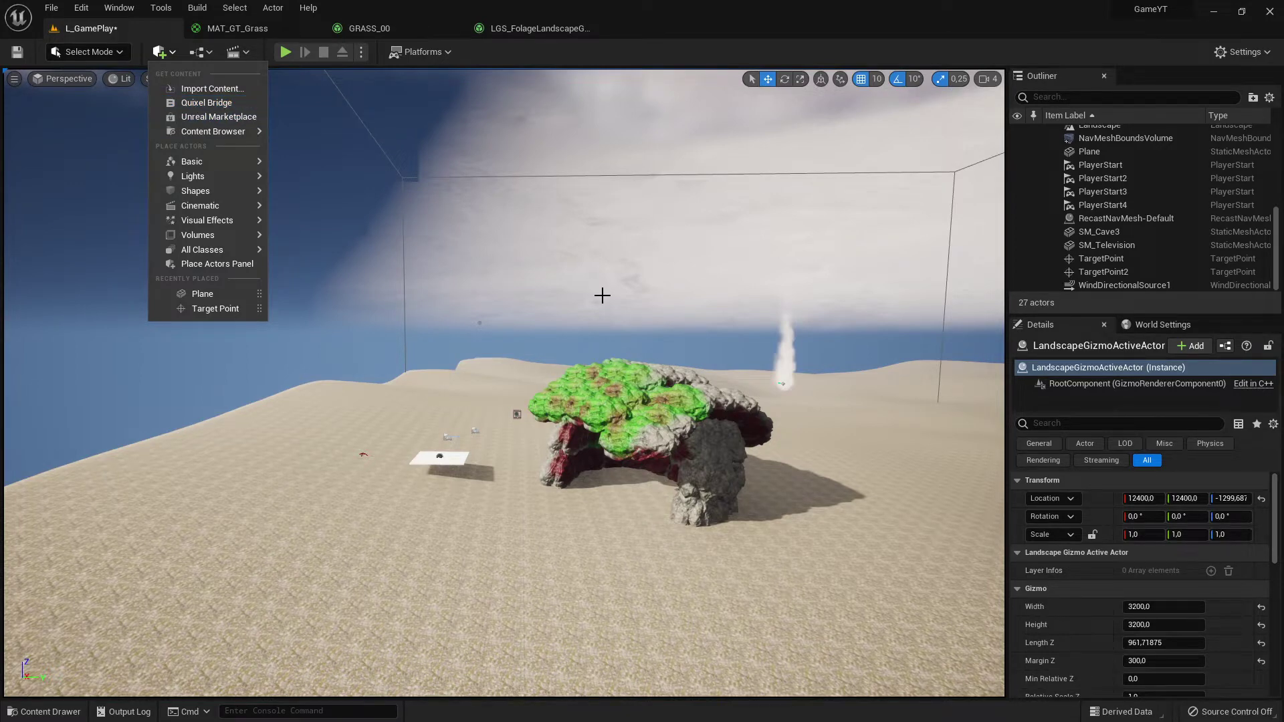
Step: Return to the Grass Quick Start guide and review the instructions for downloading the Open World Demo Collection and adding it to a project
key(alt+Tab)
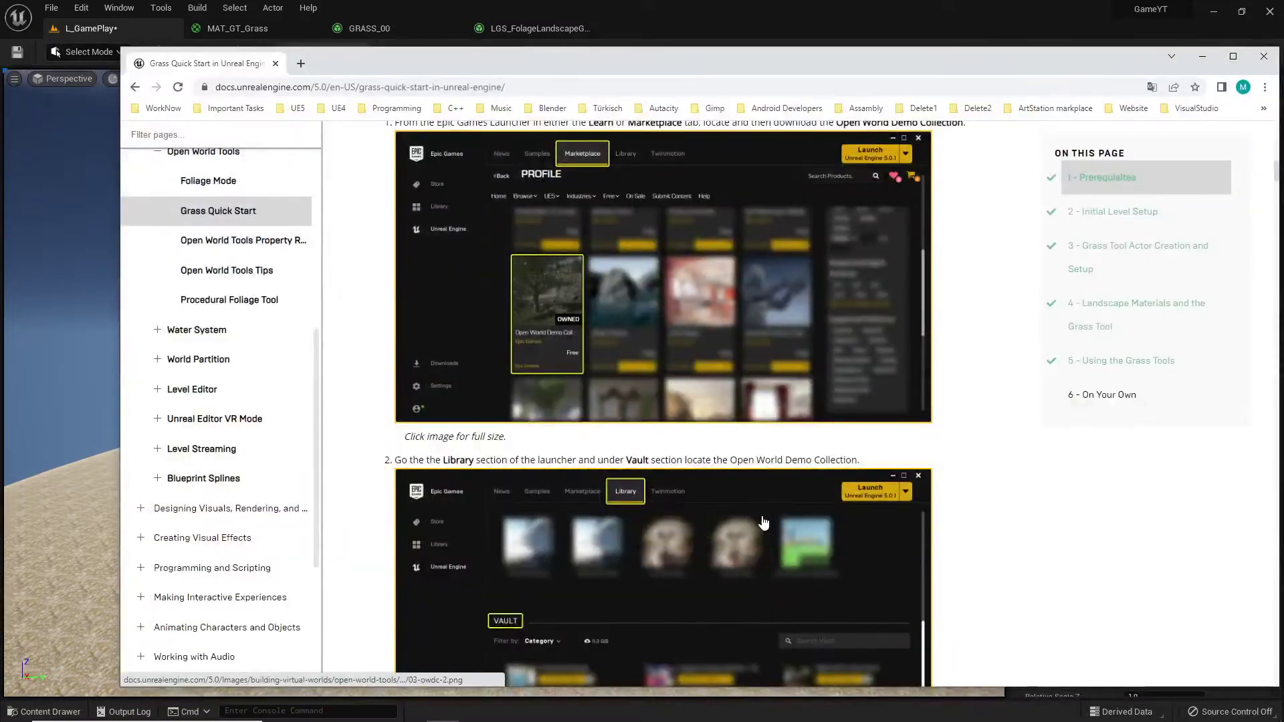
scroll(891, 406, up, 6)
scroll(910, 361, down, 5)
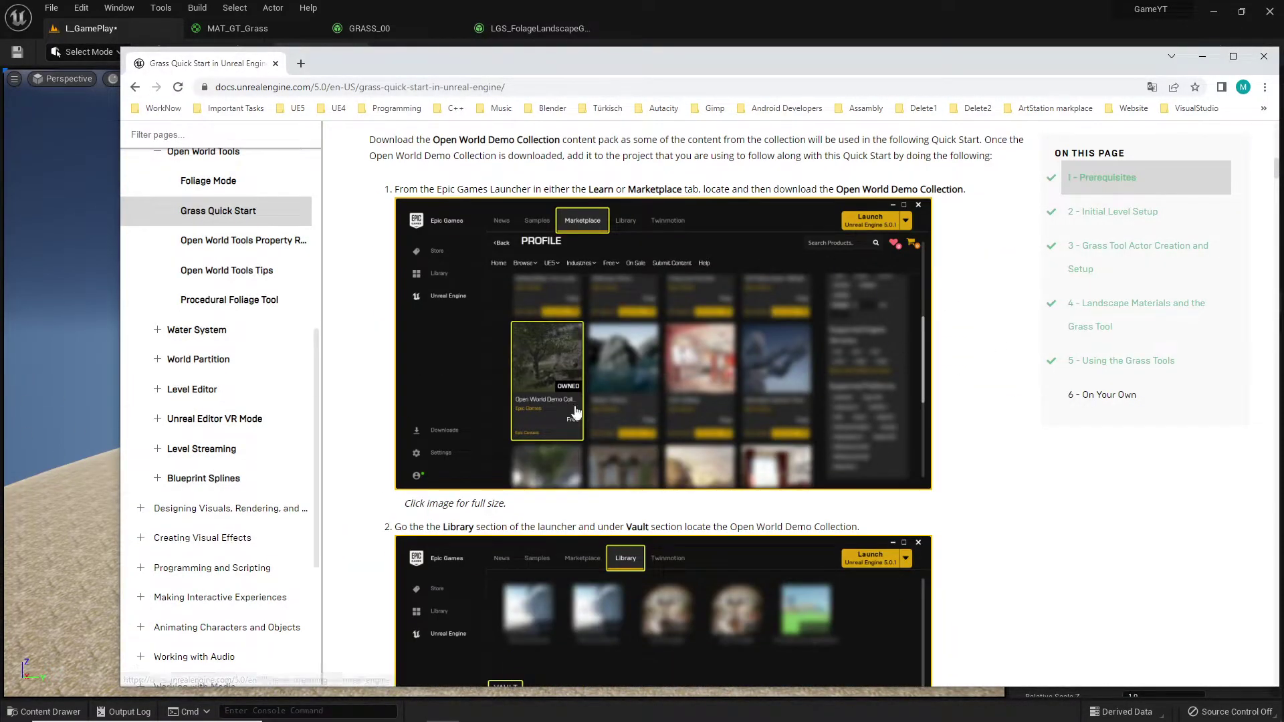
scroll(861, 381, down, 7)
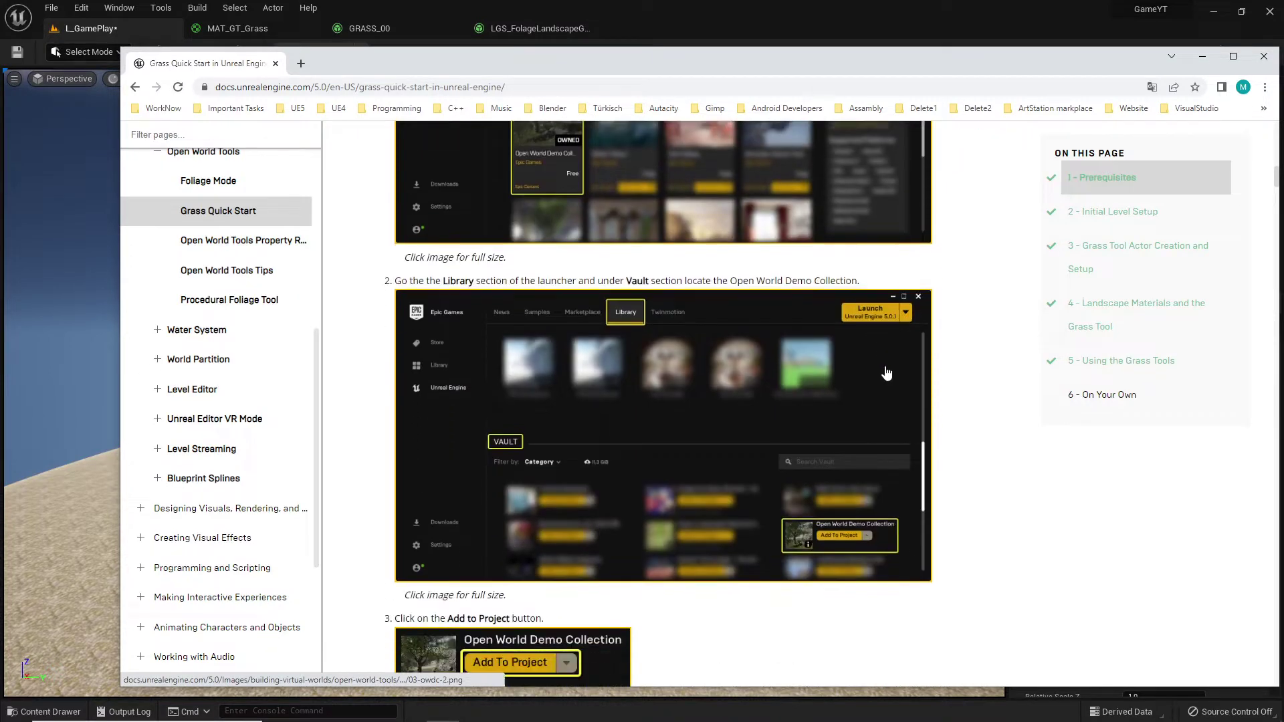
scroll(901, 341, down, 1)
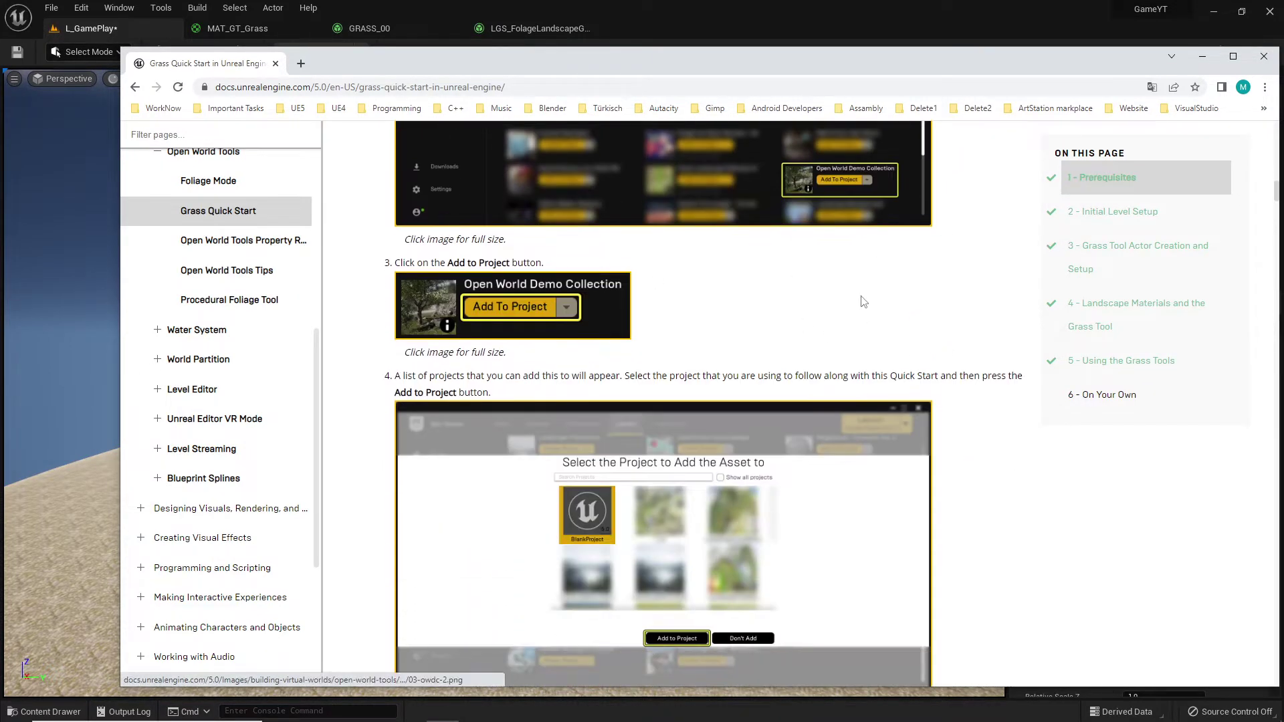
scroll(863, 301, down, 5)
scroll(869, 321, up, 8)
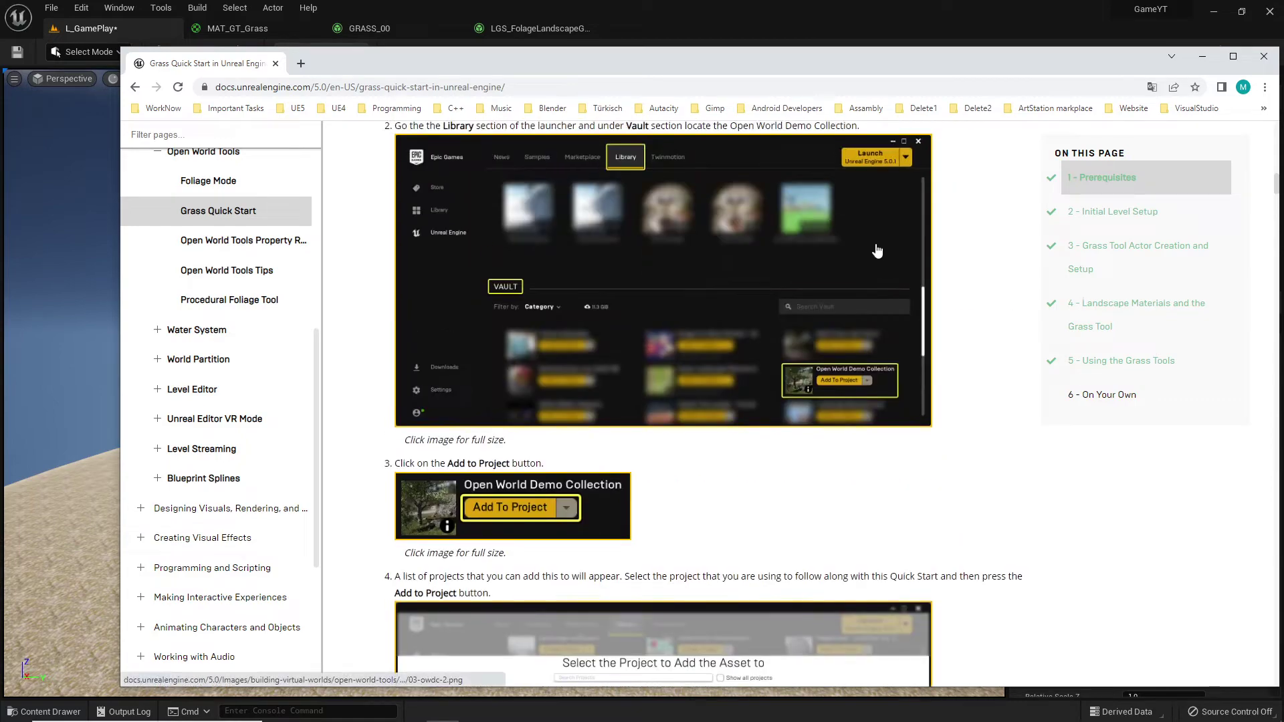
scroll(881, 263, down, 8)
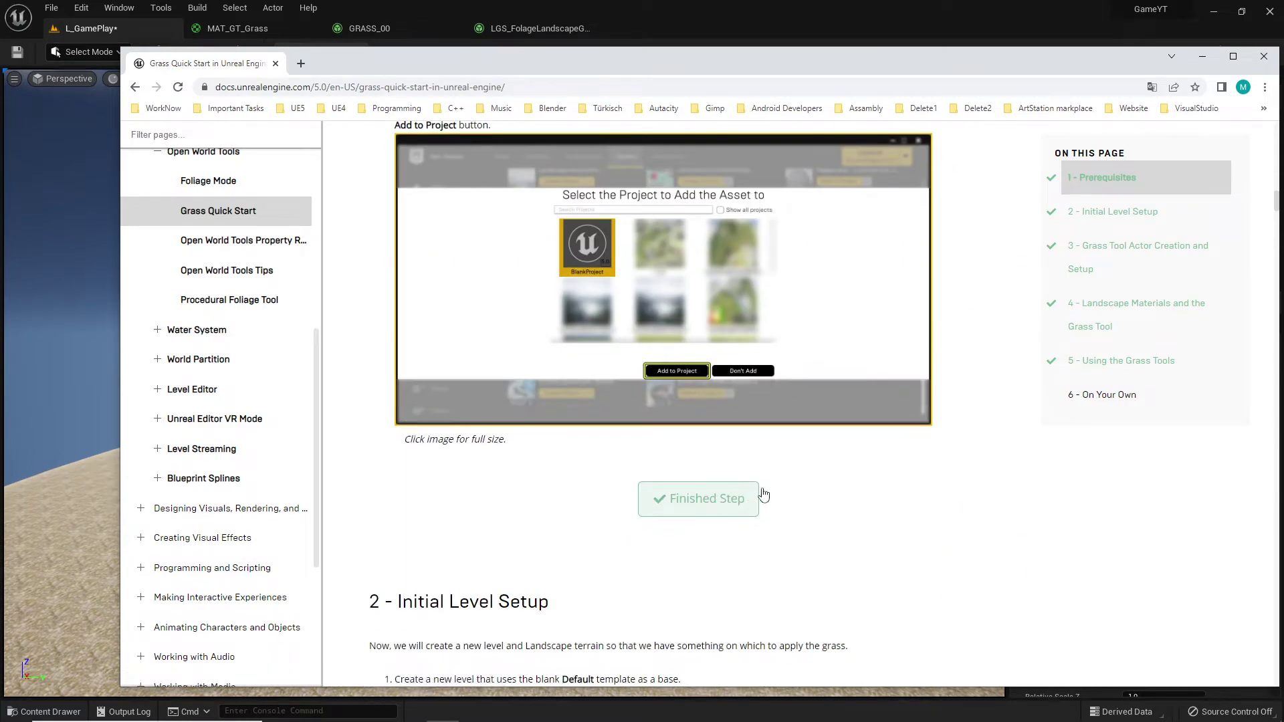
scroll(911, 396, up, 15)
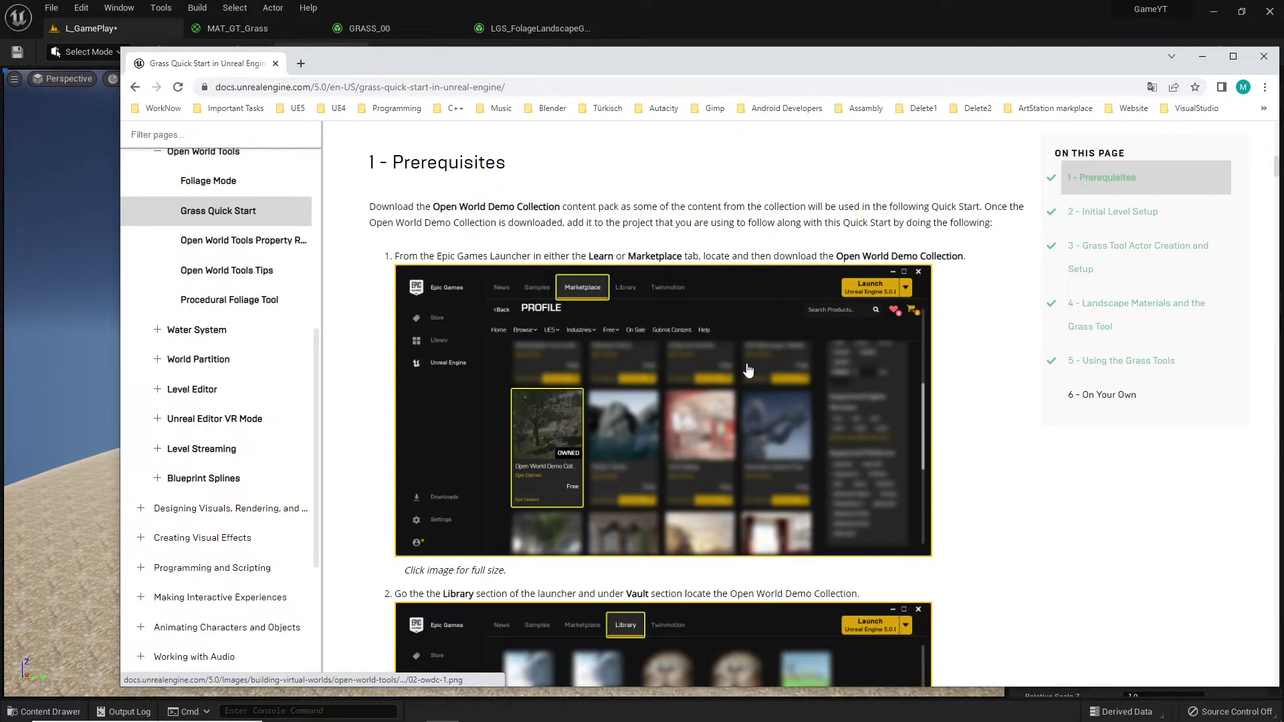
scroll(883, 400, down, 12)
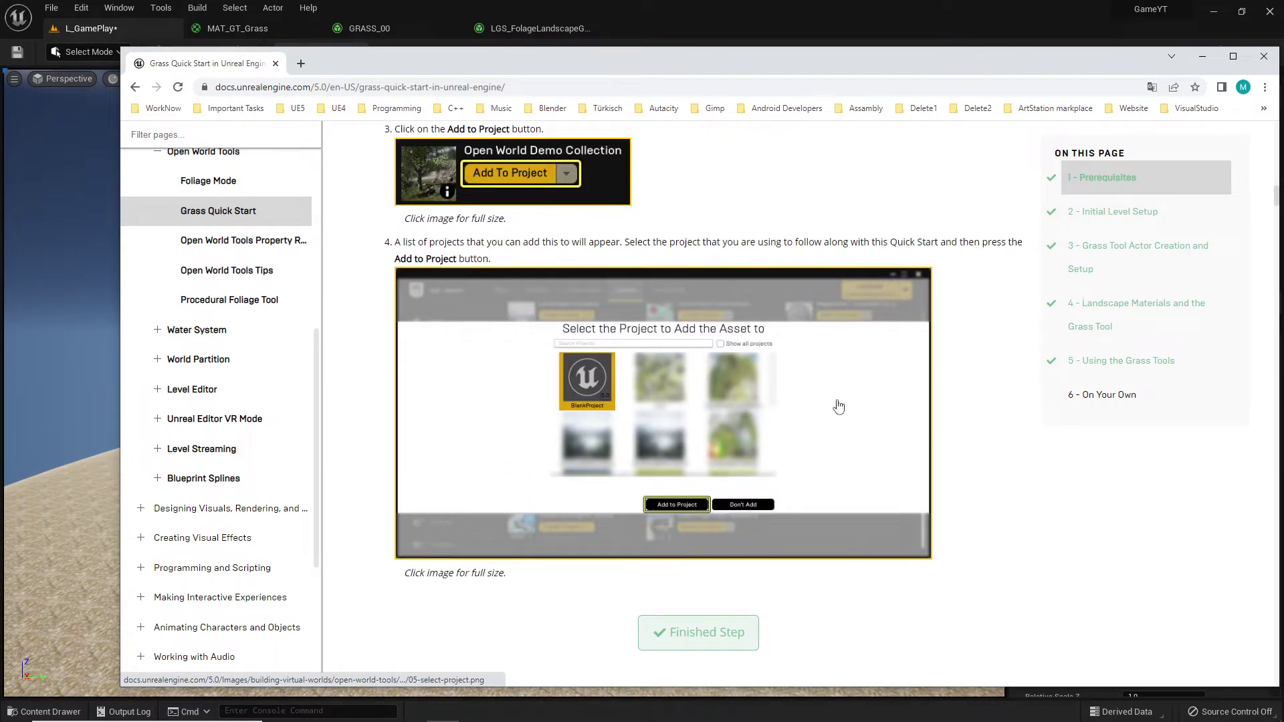
Step: Read the Initial Level Setup section of the guide on creating a Basic level and adding a Landscape Actor
scroll(851, 375, down, 6)
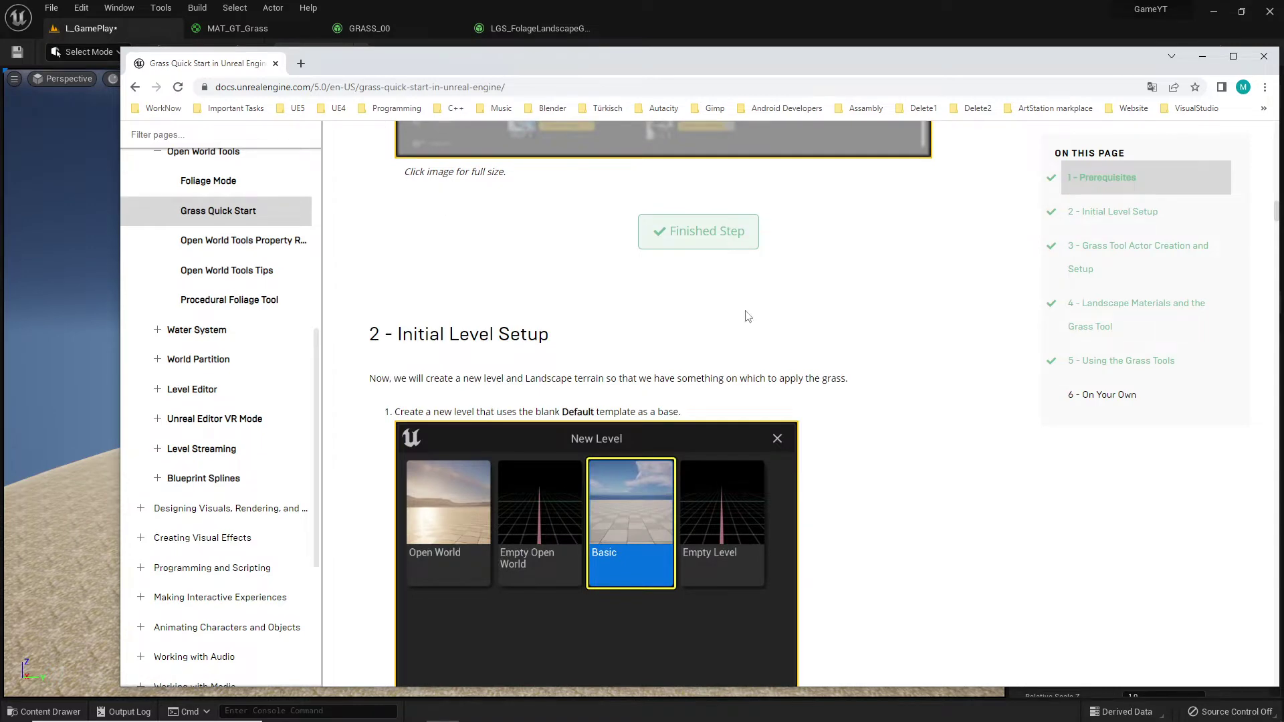
scroll(829, 300, down, 5)
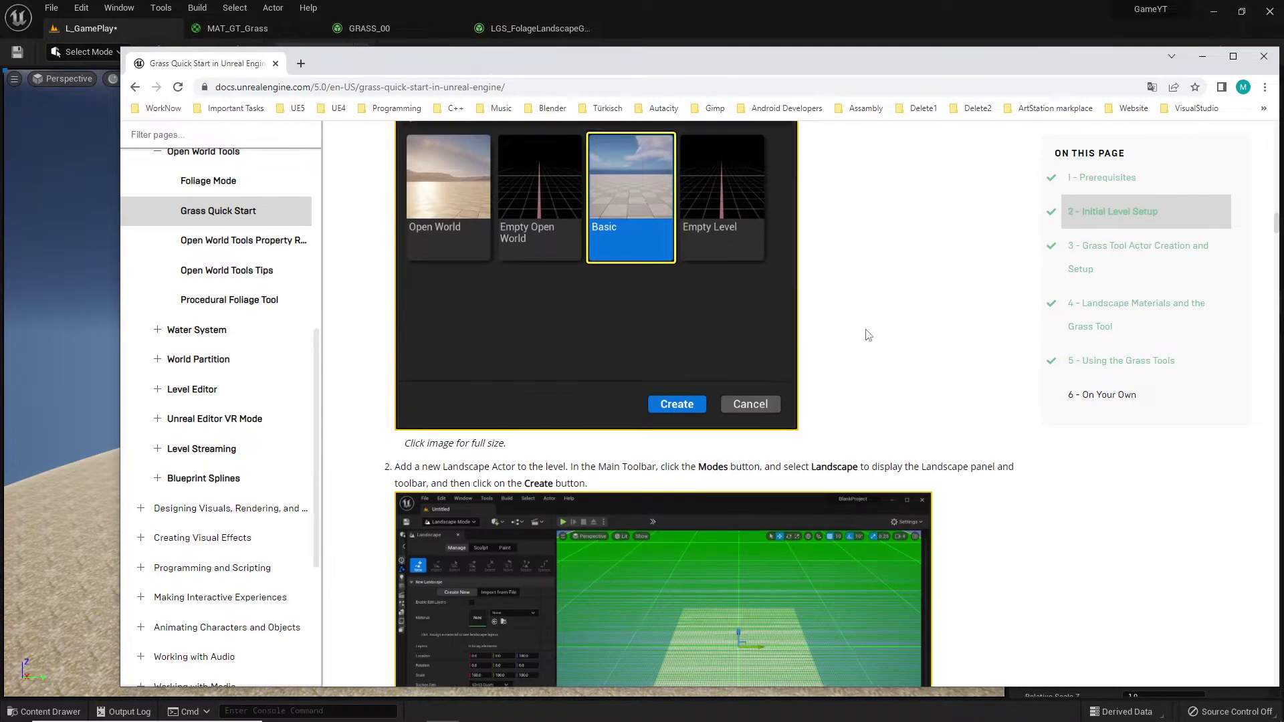
scroll(576, 465, up, 4)
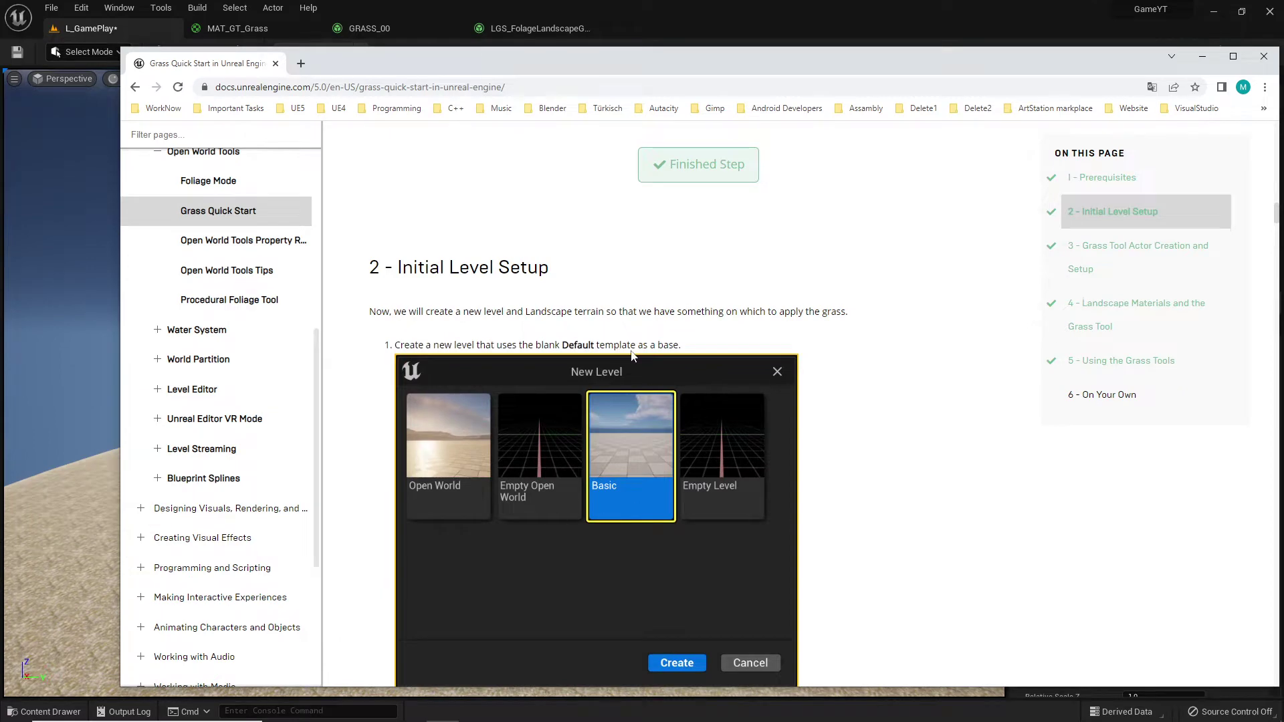
scroll(722, 321, down, 5)
scroll(768, 376, down, 2)
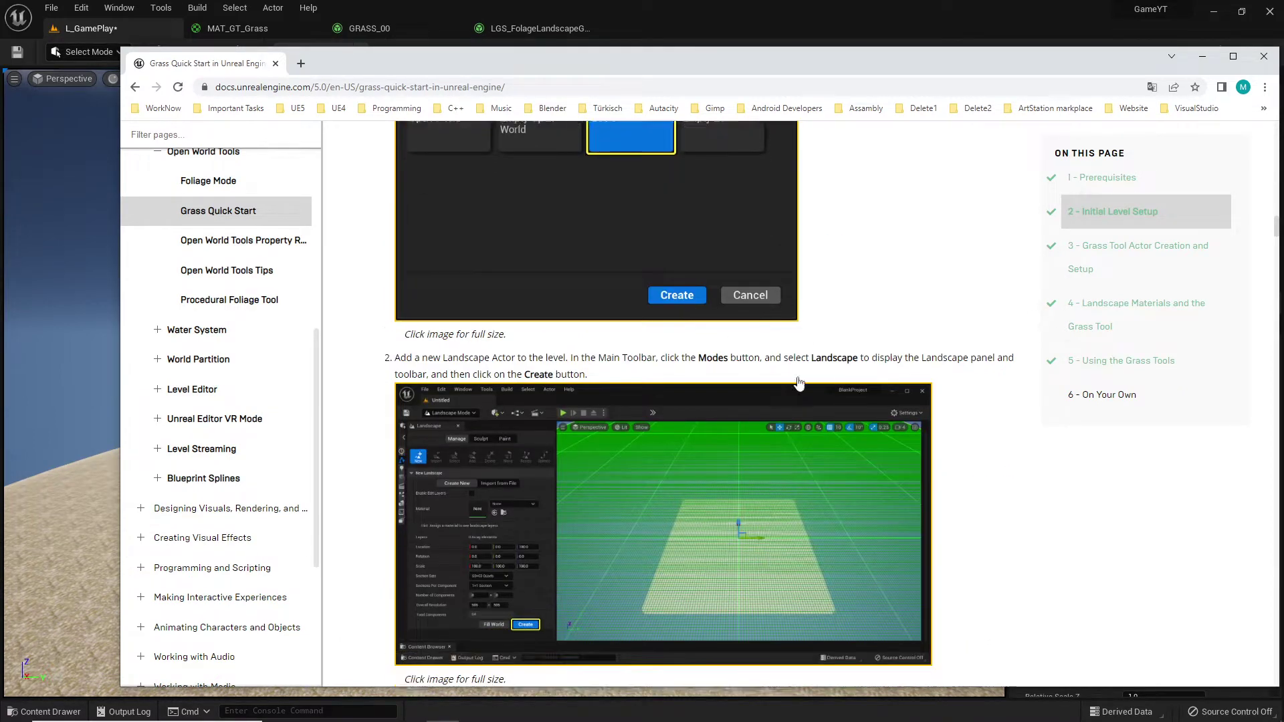
Step: Switch back to the Unreal Editor and change the L_GamePlay level's editing mode to Landscape
click(46, 29)
click(89, 51)
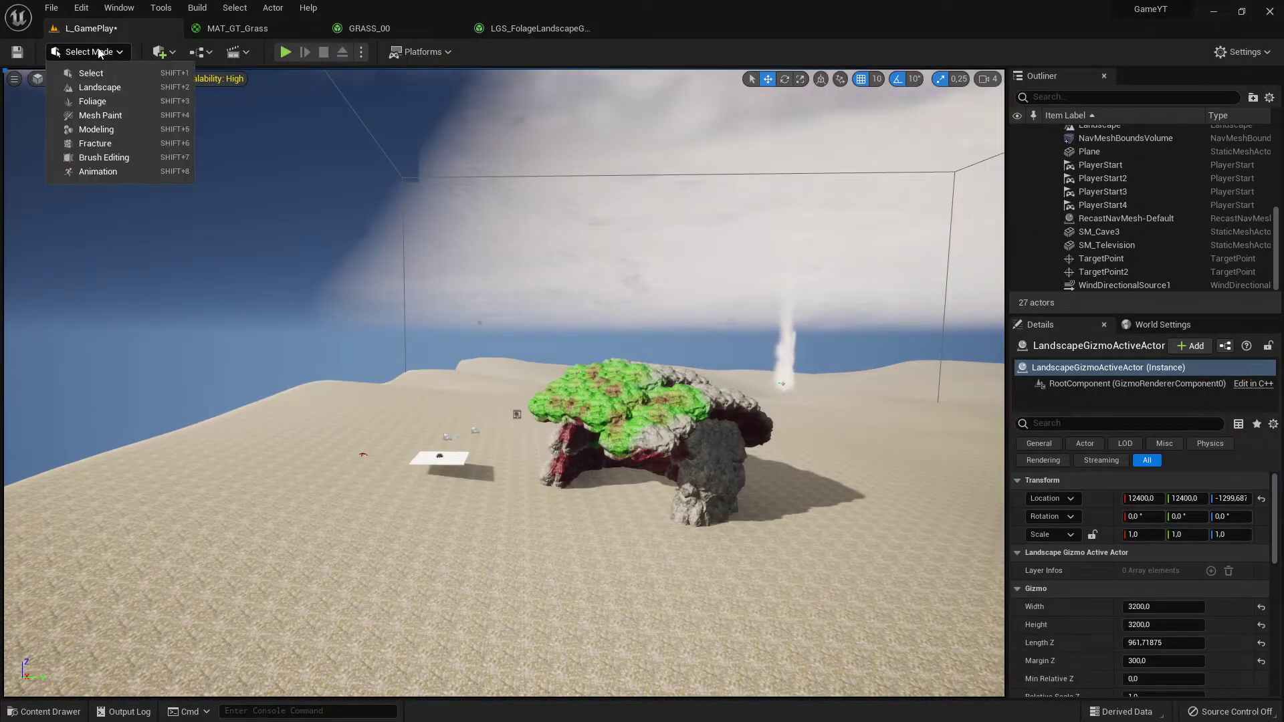
click(114, 89)
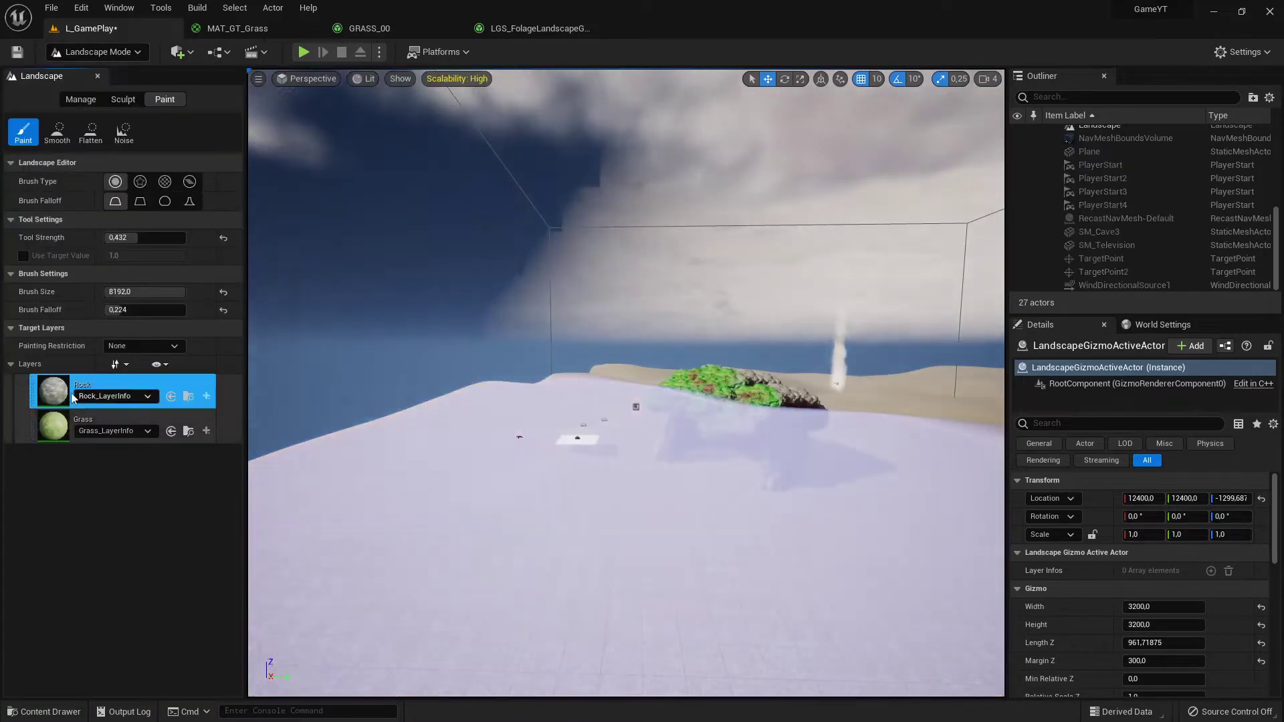
Step: Examine the landscape management and sculpting tools available in Landscape mode
click(79, 100)
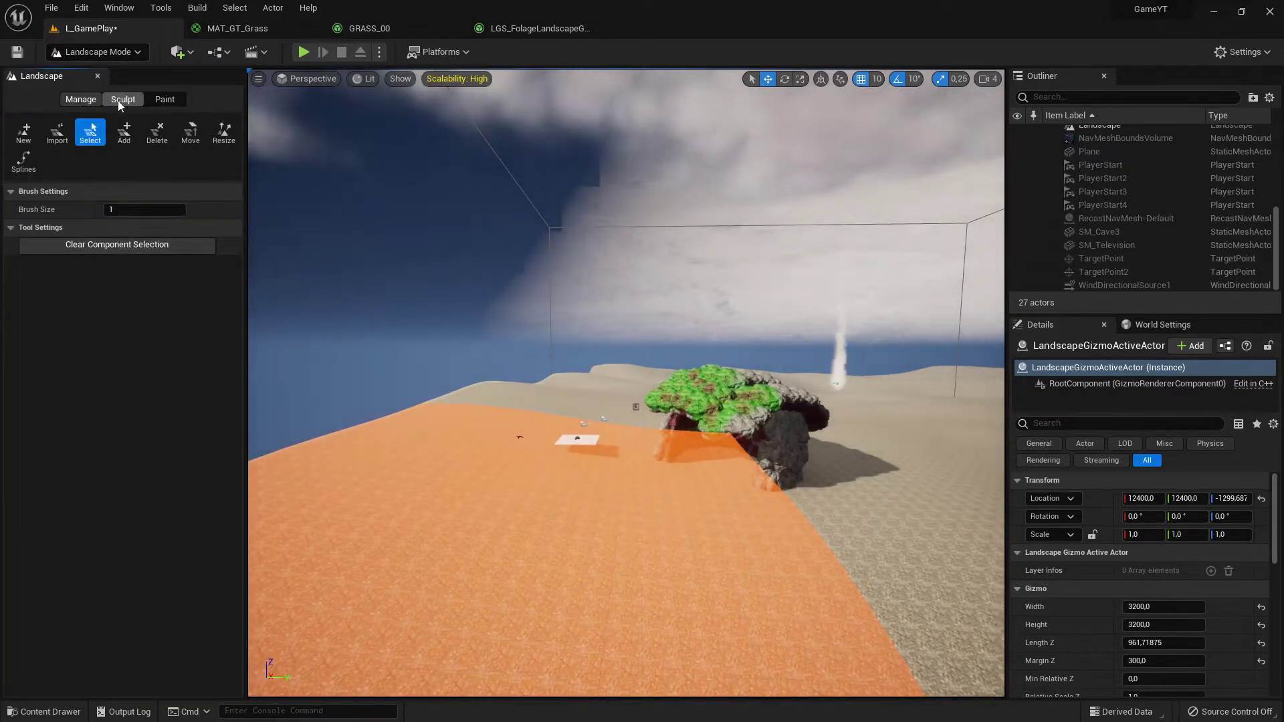
click(156, 105)
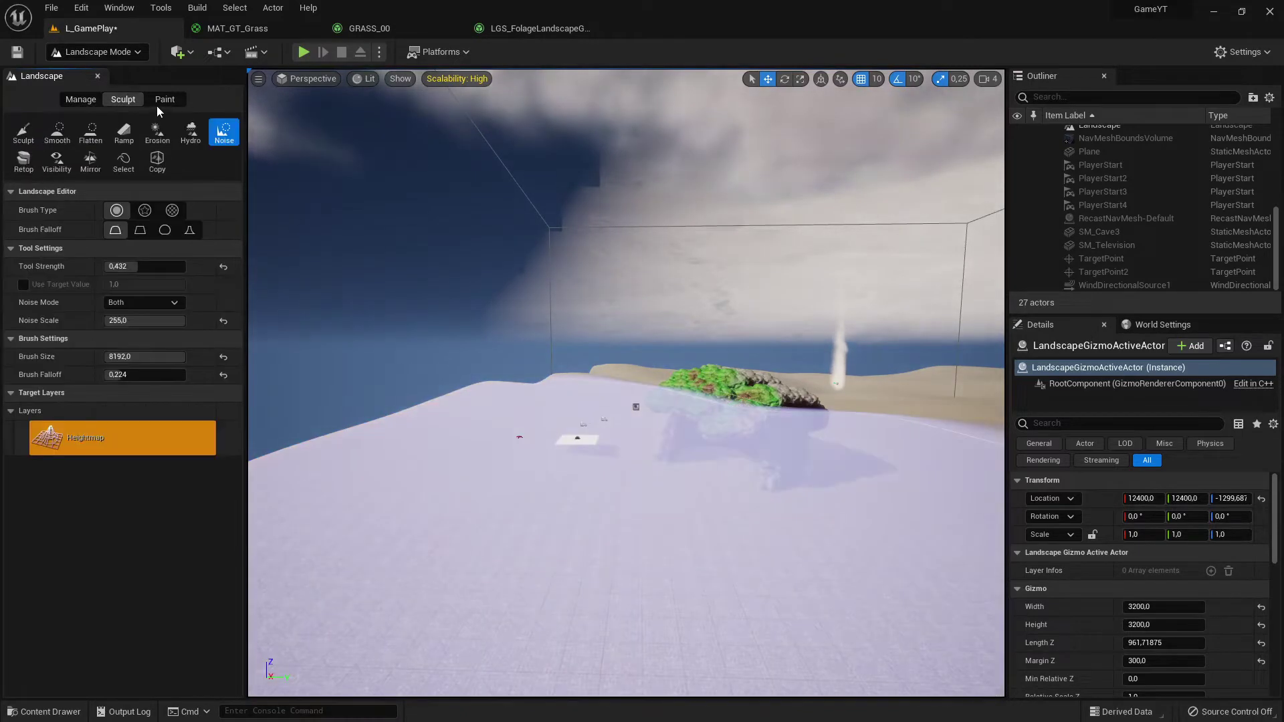
click(120, 99)
click(85, 102)
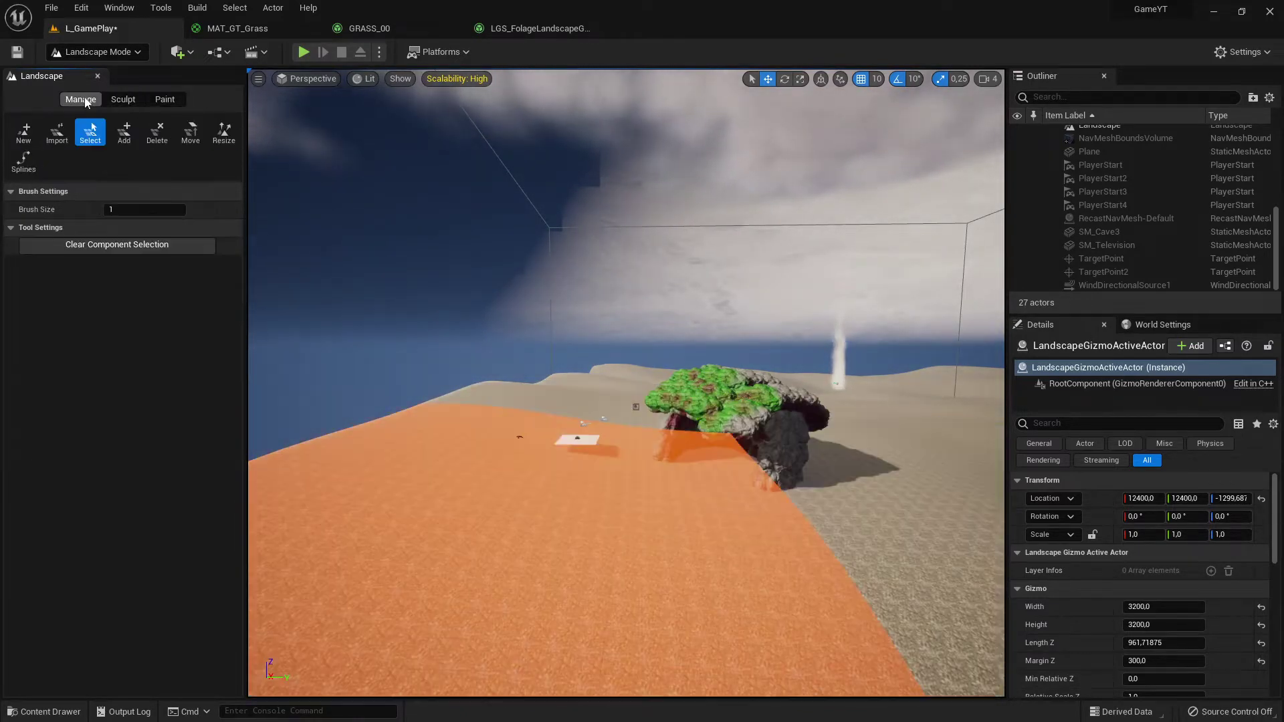
click(93, 52)
click(124, 87)
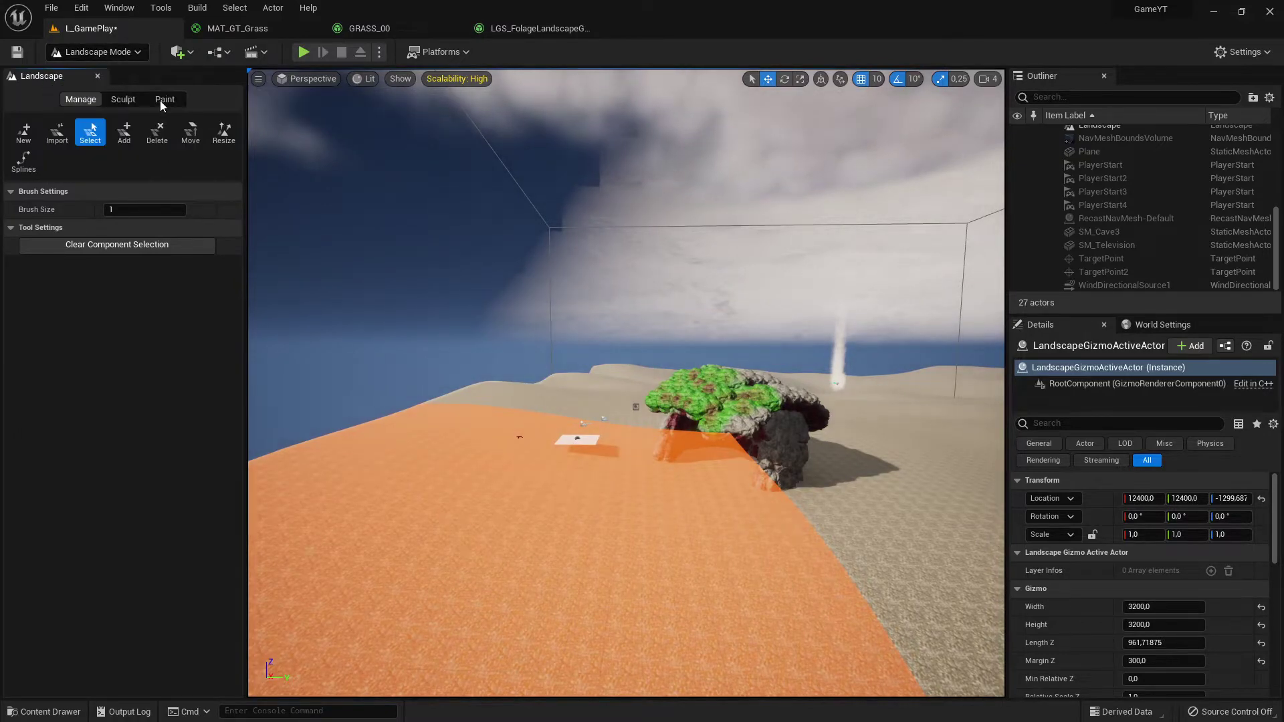
click(121, 101)
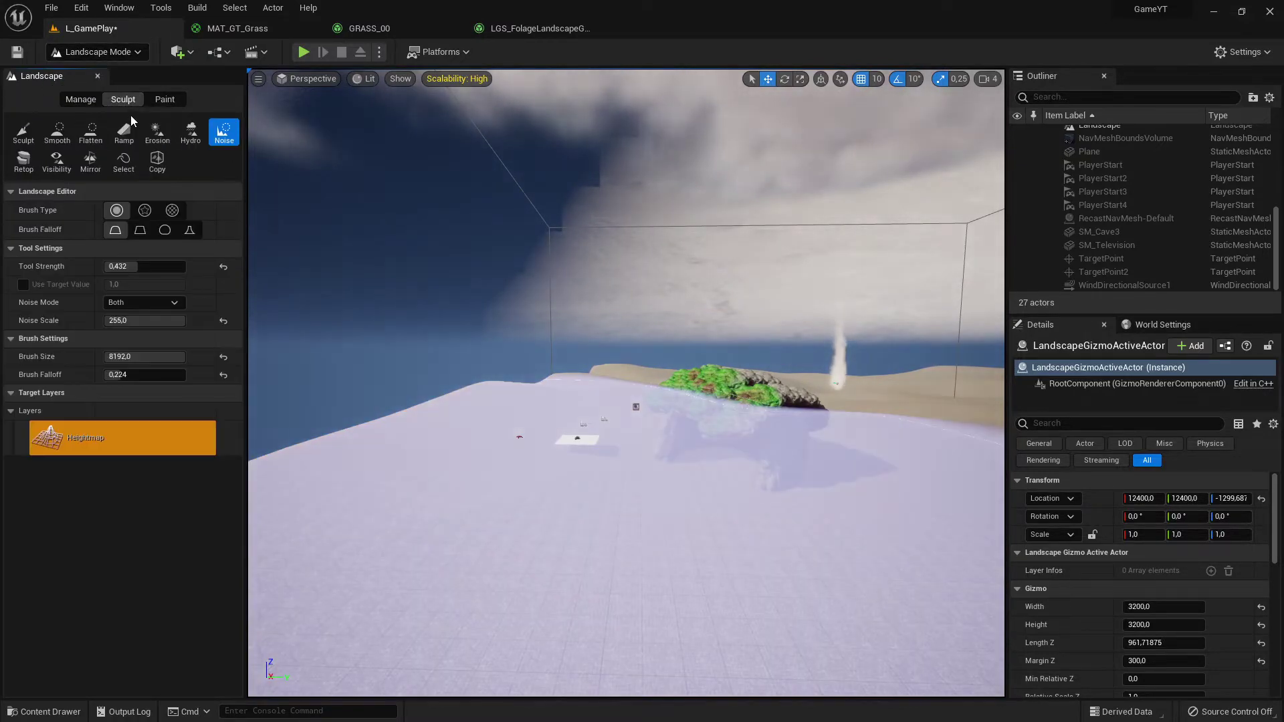
Step: Activate the New landscape tool and inspect its creation settings and the landscape preview in the level
click(79, 100)
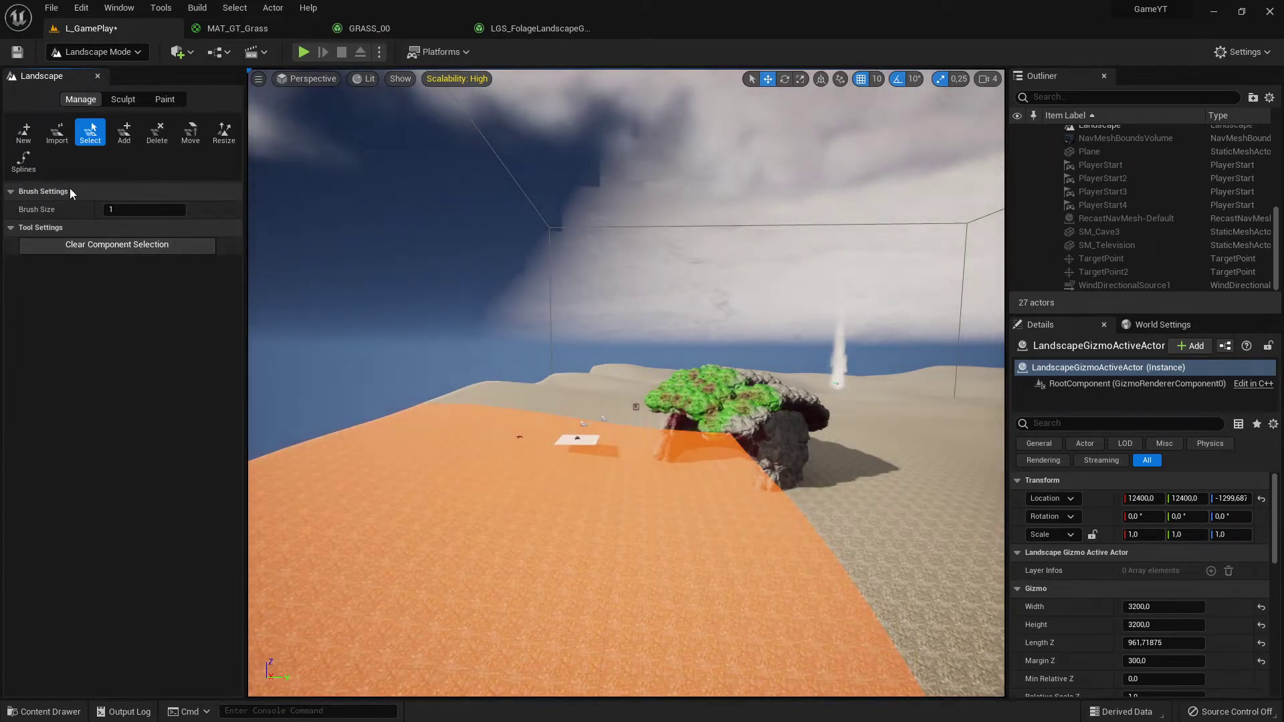
click(24, 132)
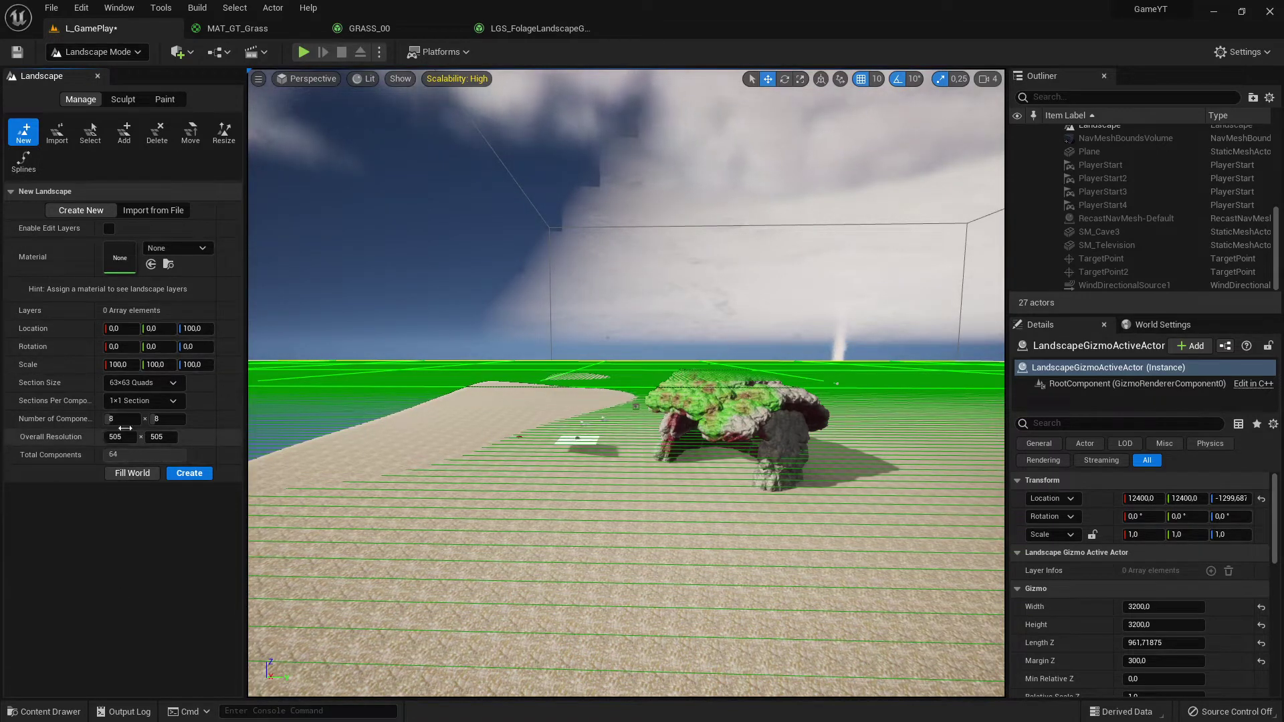
right_drag(493, 377, 493, 377)
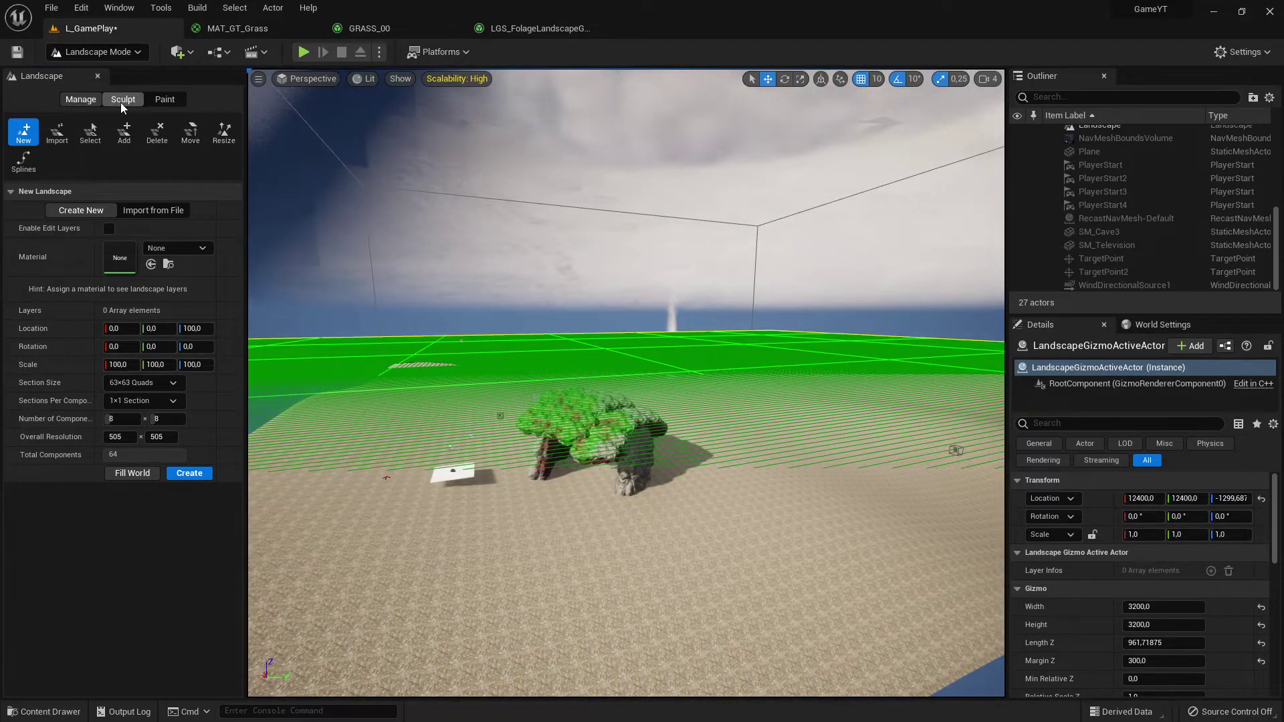
Step: Switch to the Grass Quick Start guide, enlarge the page and read its instruction on adding noise to the Landscape terrain
key(alt+Tab)
scroll(810, 490, down, 8)
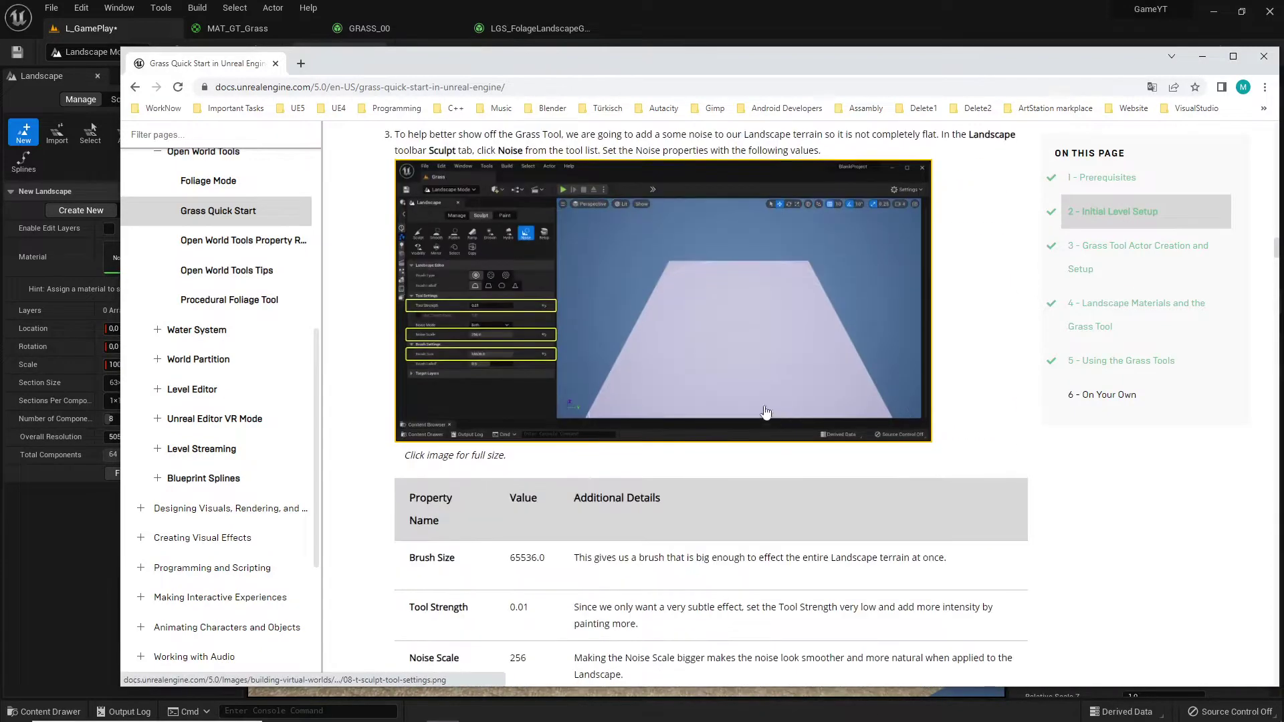
scroll(532, 351, up, 2)
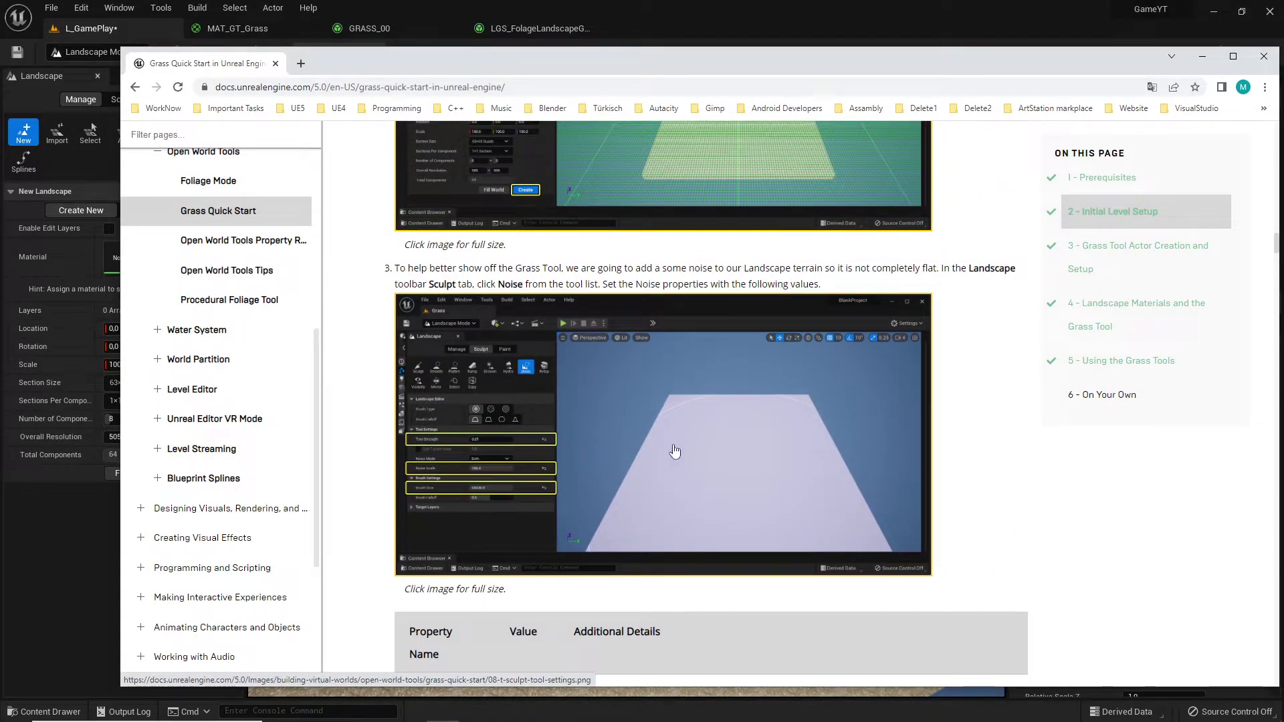
click(1233, 56)
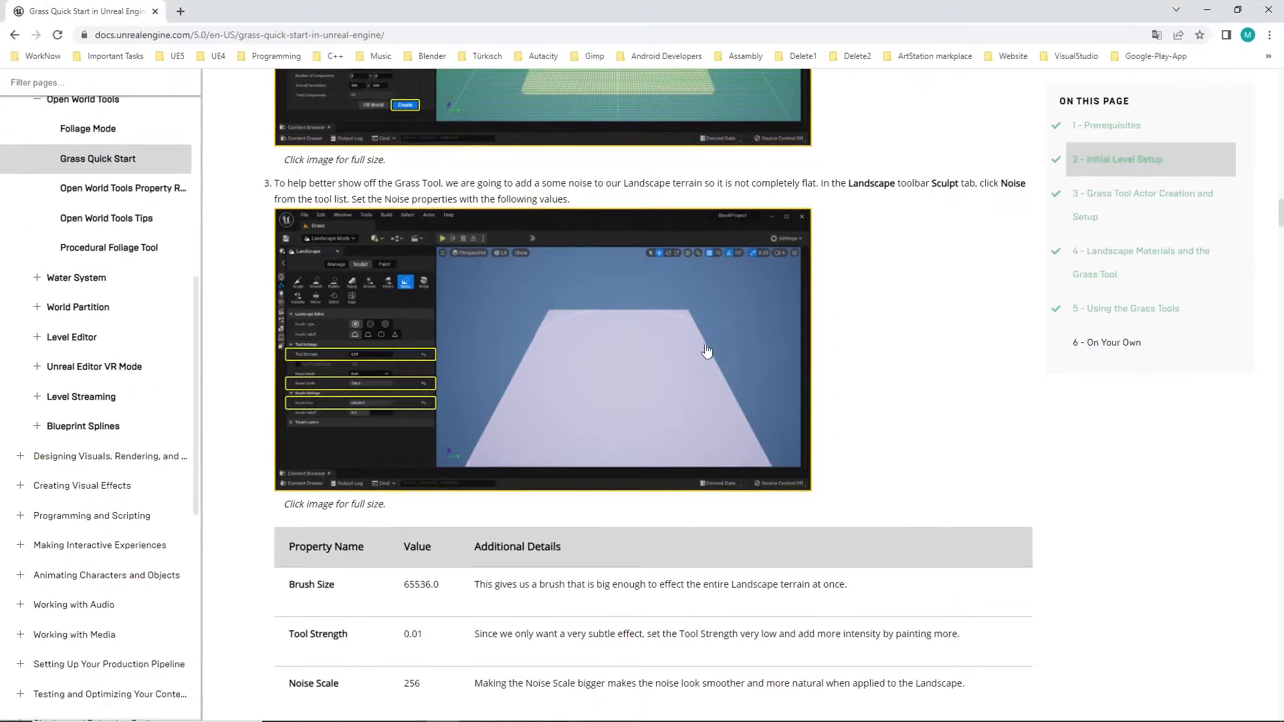
ctrl+scroll(867, 384, up, 4)
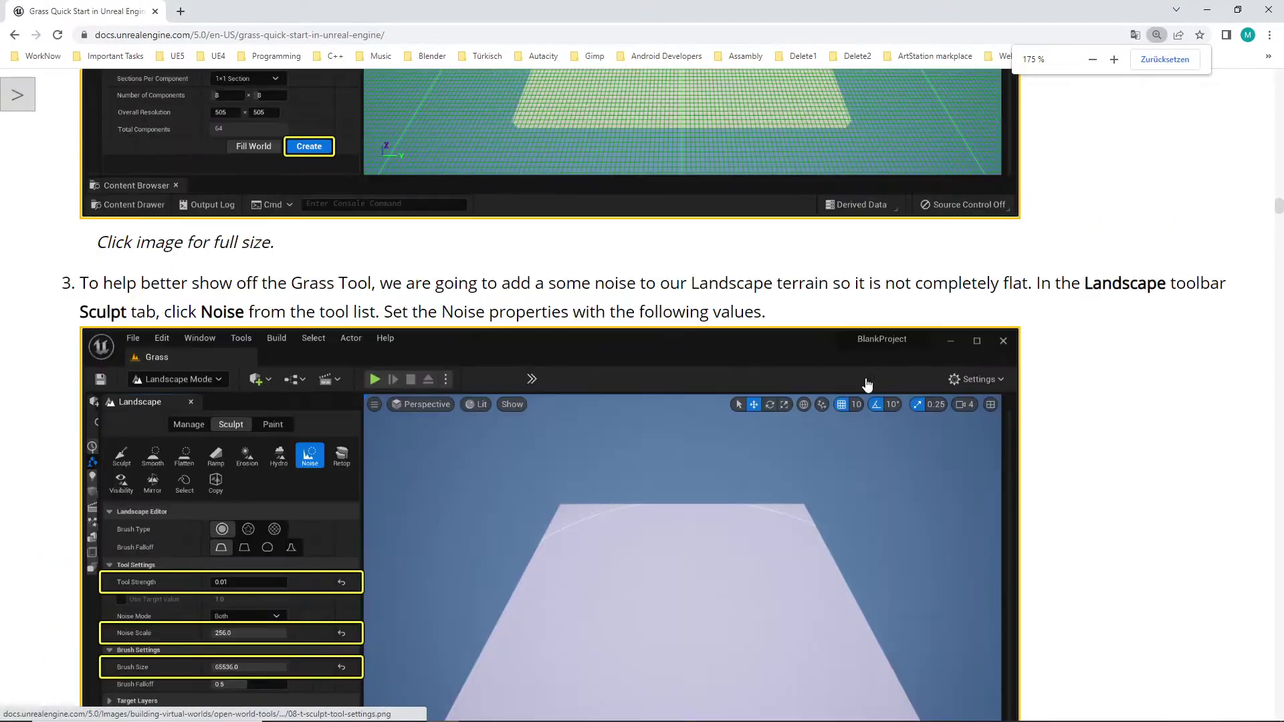
ctrl+scroll(868, 385, down, 1)
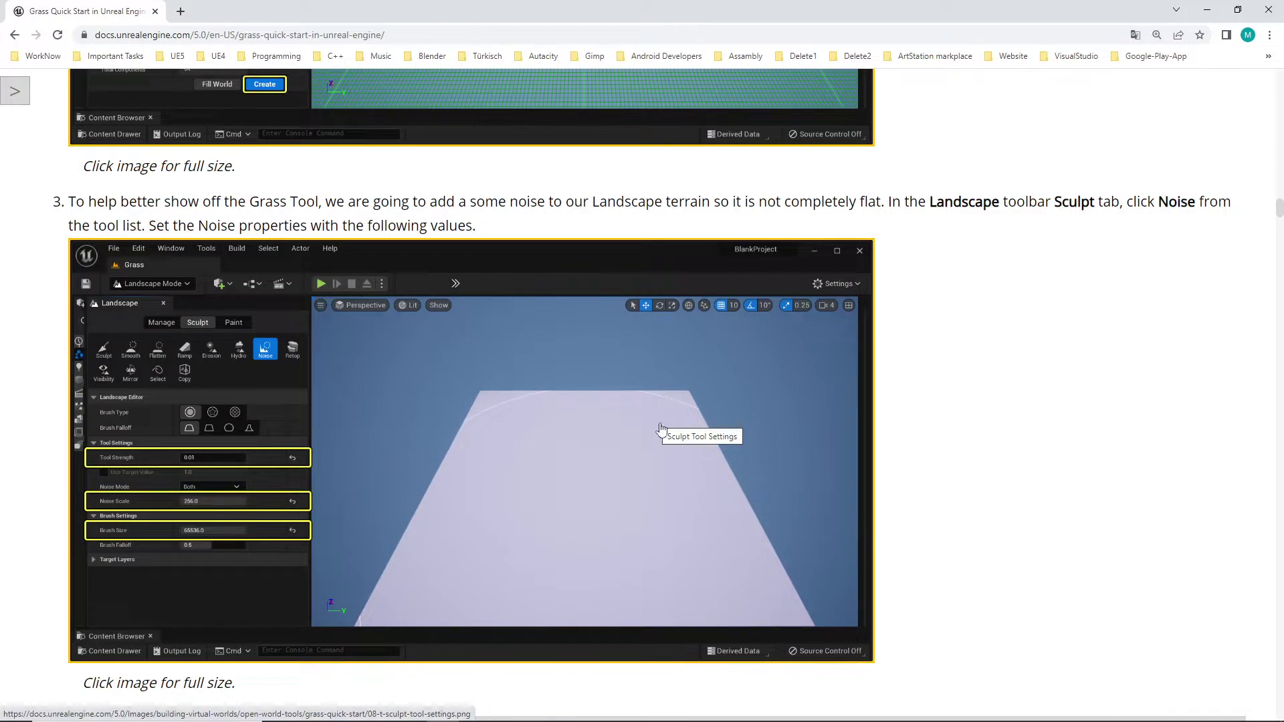
Step: Switch back to the Unreal Editor, change to Select mode, and select and inspect the existing Landscape
key(alt+Tab)
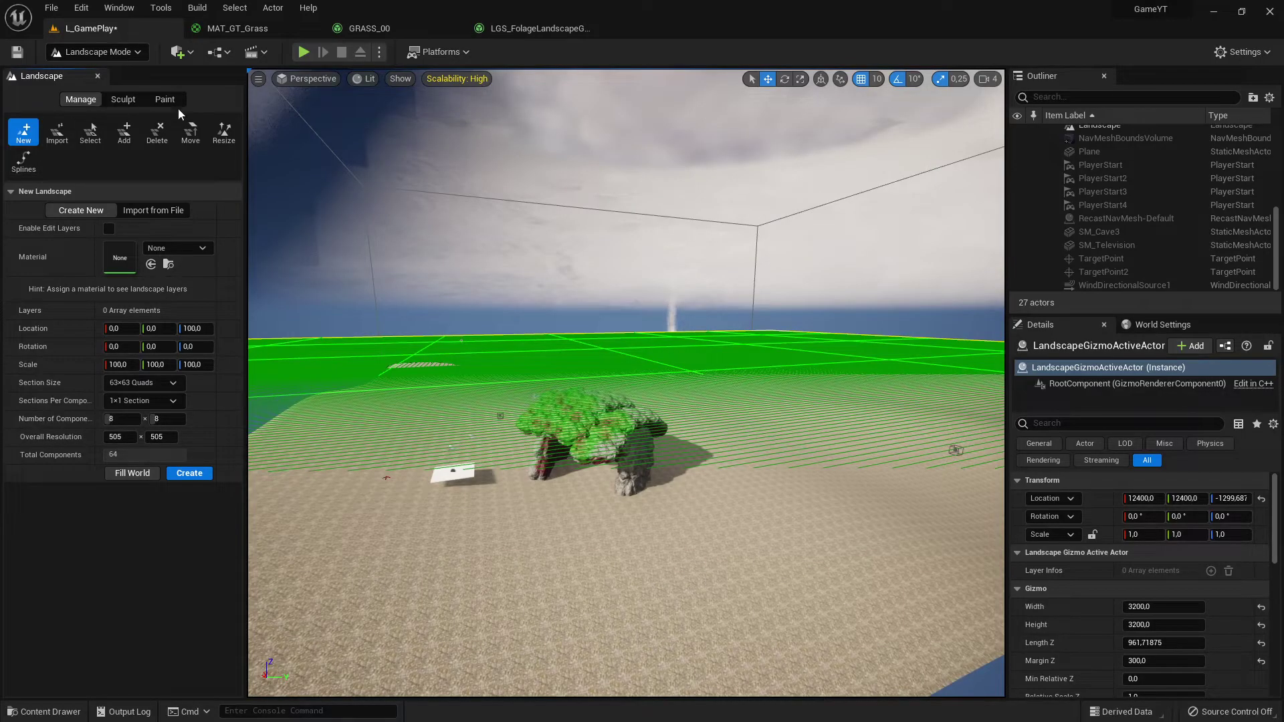
click(99, 54)
click(122, 76)
key(w)
mouse_move(592, 332)
right_down()
mouse_move(750, 332)
mouse_move(602, 374)
mouse_move(592, 331)
right_up()
click(553, 436)
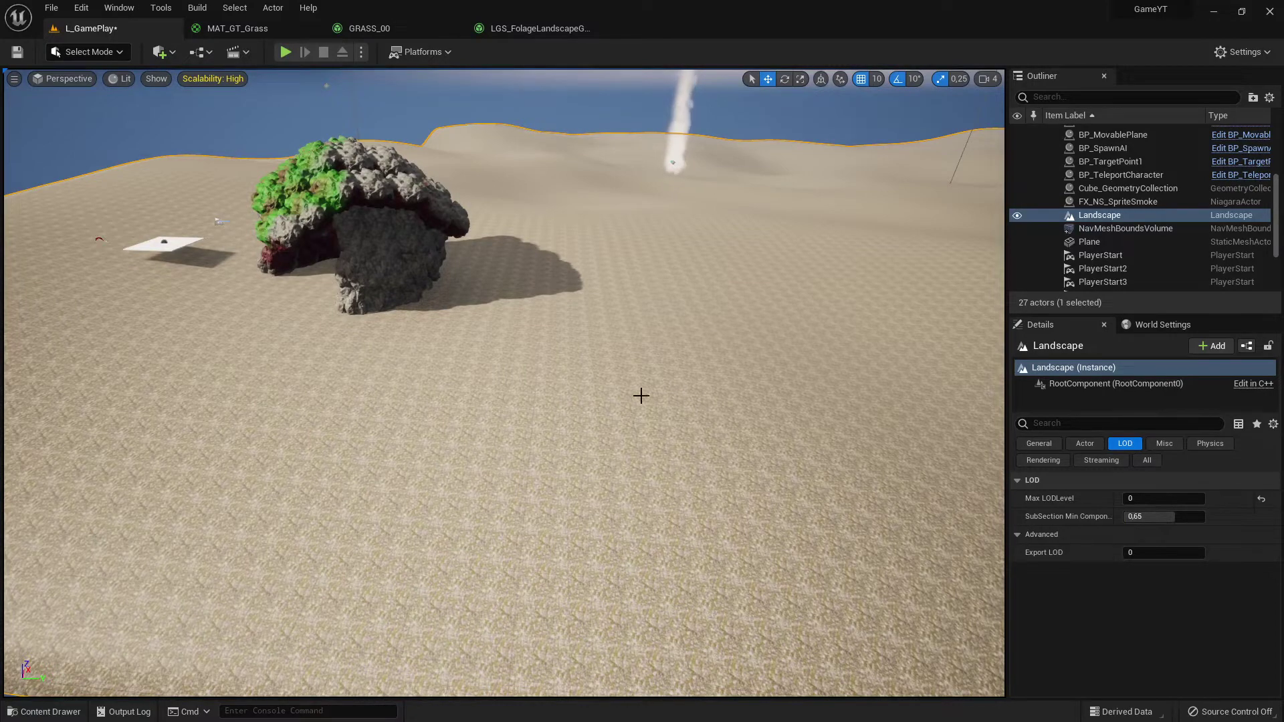
right_drag(641, 395, 756, 358)
key(w)
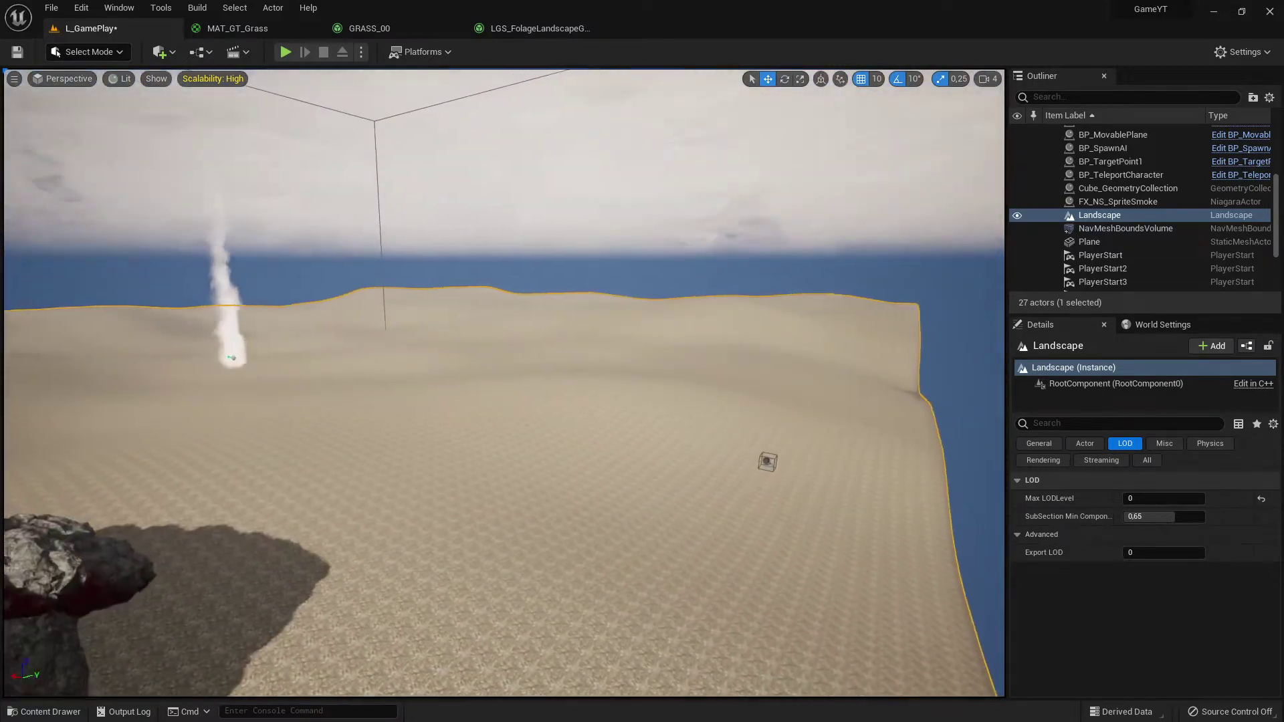
Step: Return to Landscape mode and activate the Noise sculpting tool with the terrain in view
click(97, 53)
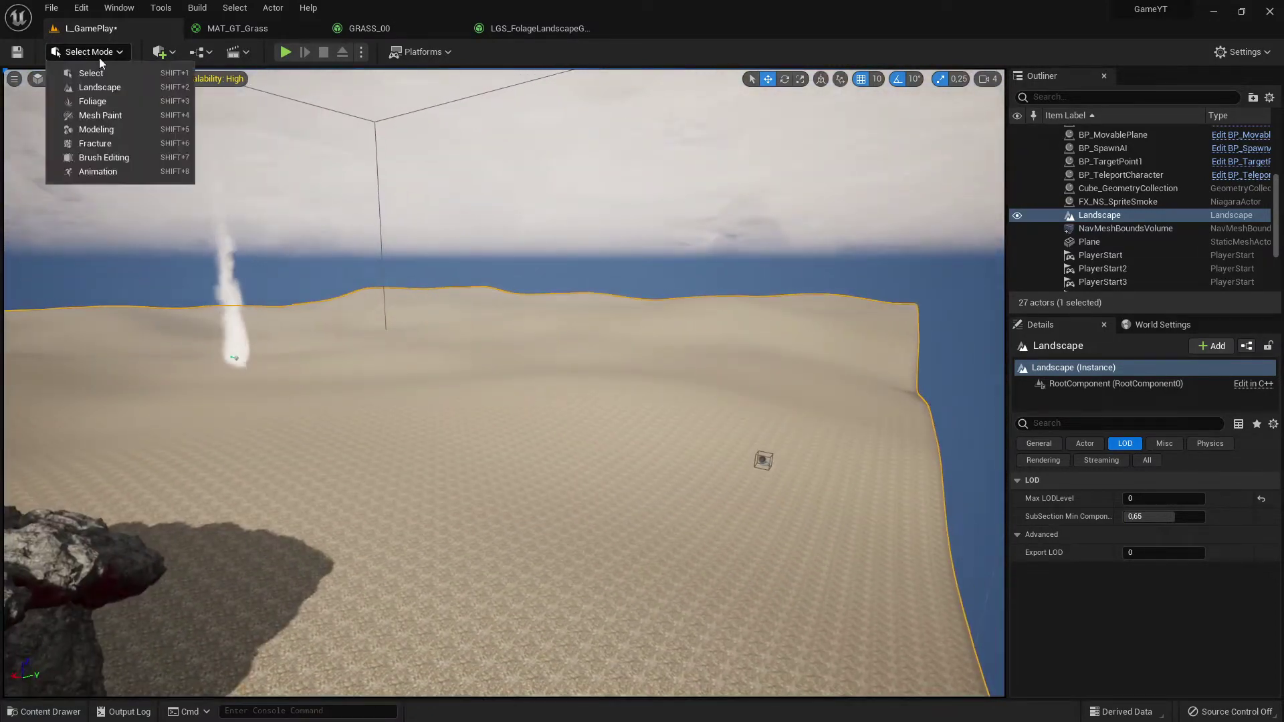
click(128, 87)
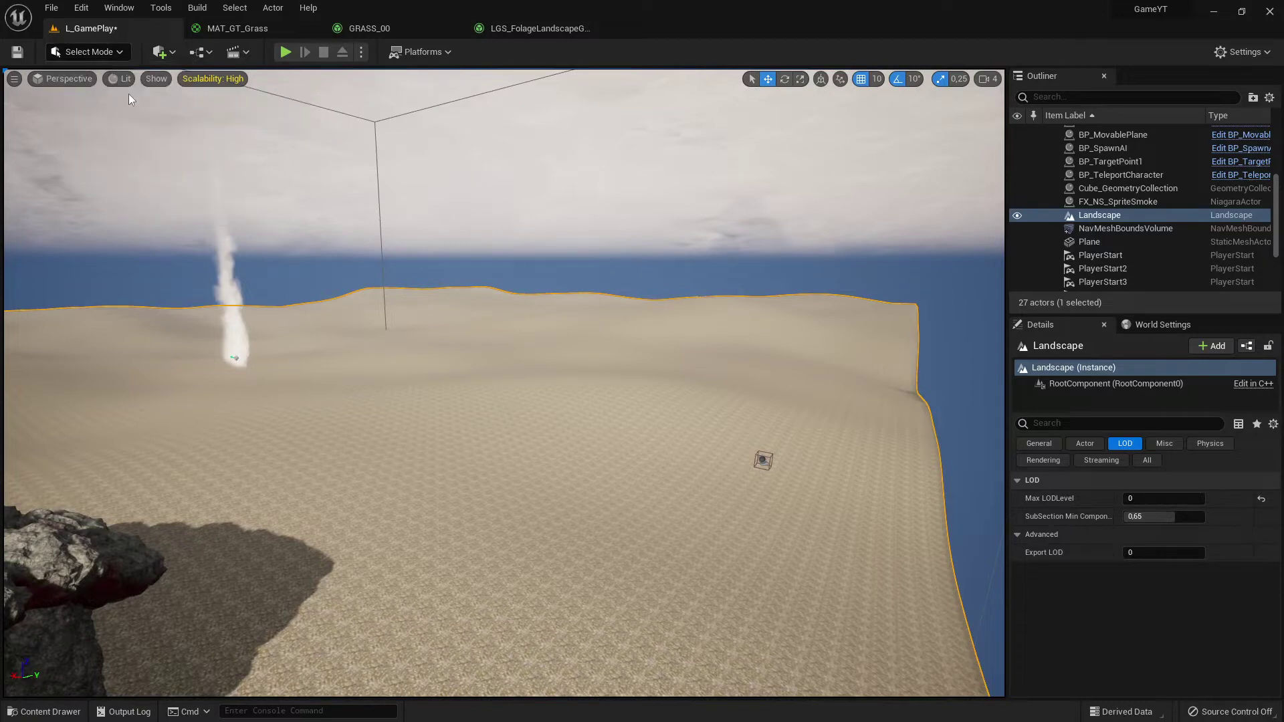
right_drag(409, 273, 334, 254)
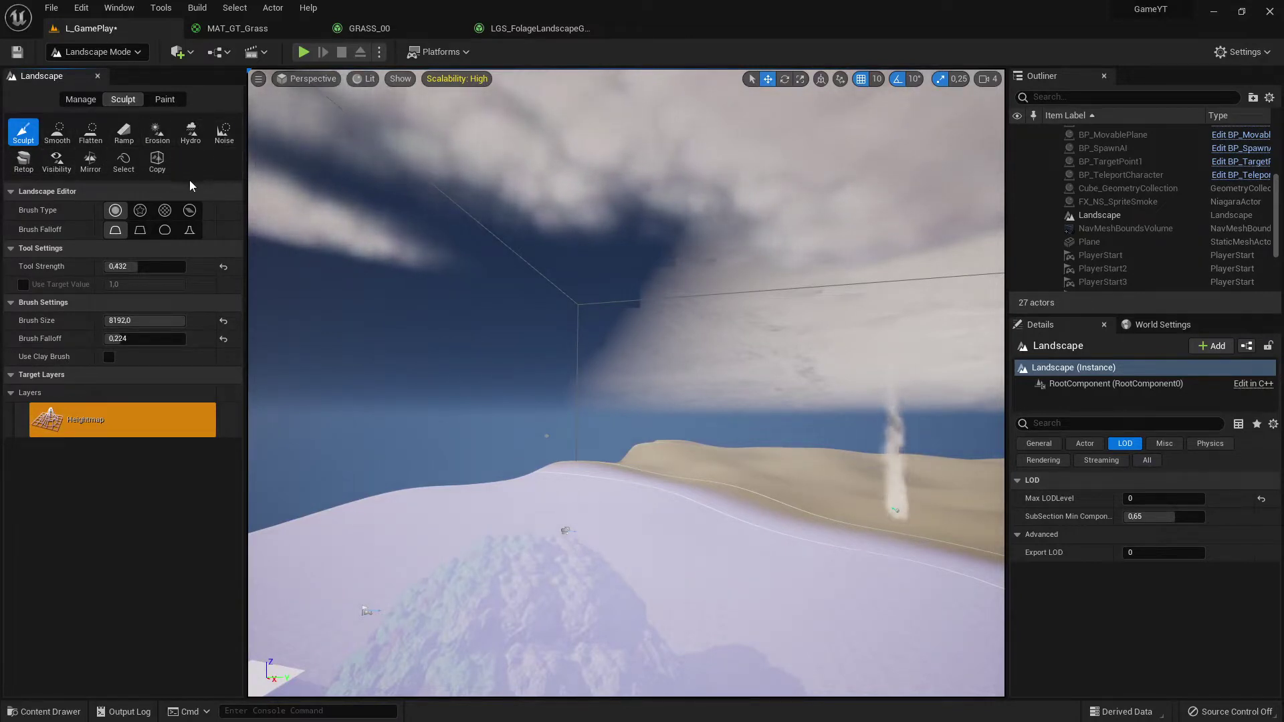
click(225, 132)
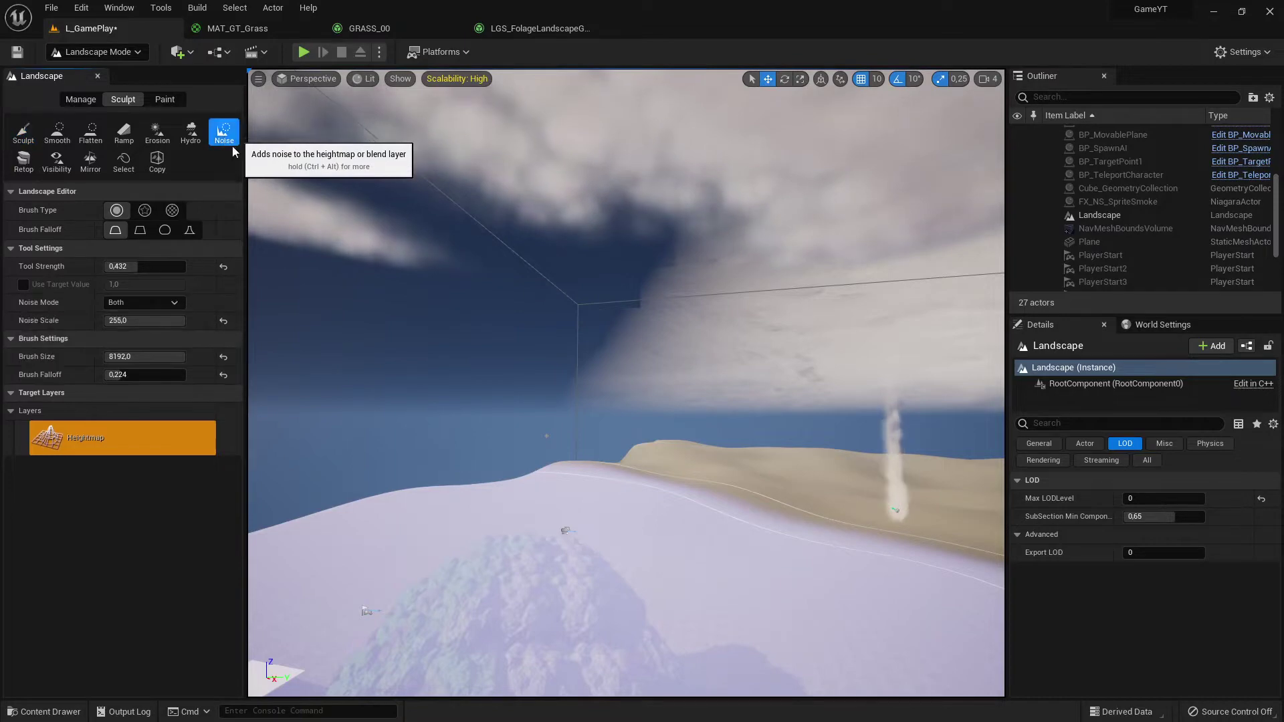
mouse_move(760, 479)
right_down()
mouse_move(850, 442)
mouse_move(976, 492)
mouse_move(900, 575)
mouse_move(826, 535)
mouse_move(846, 529)
right_up()
key(s)
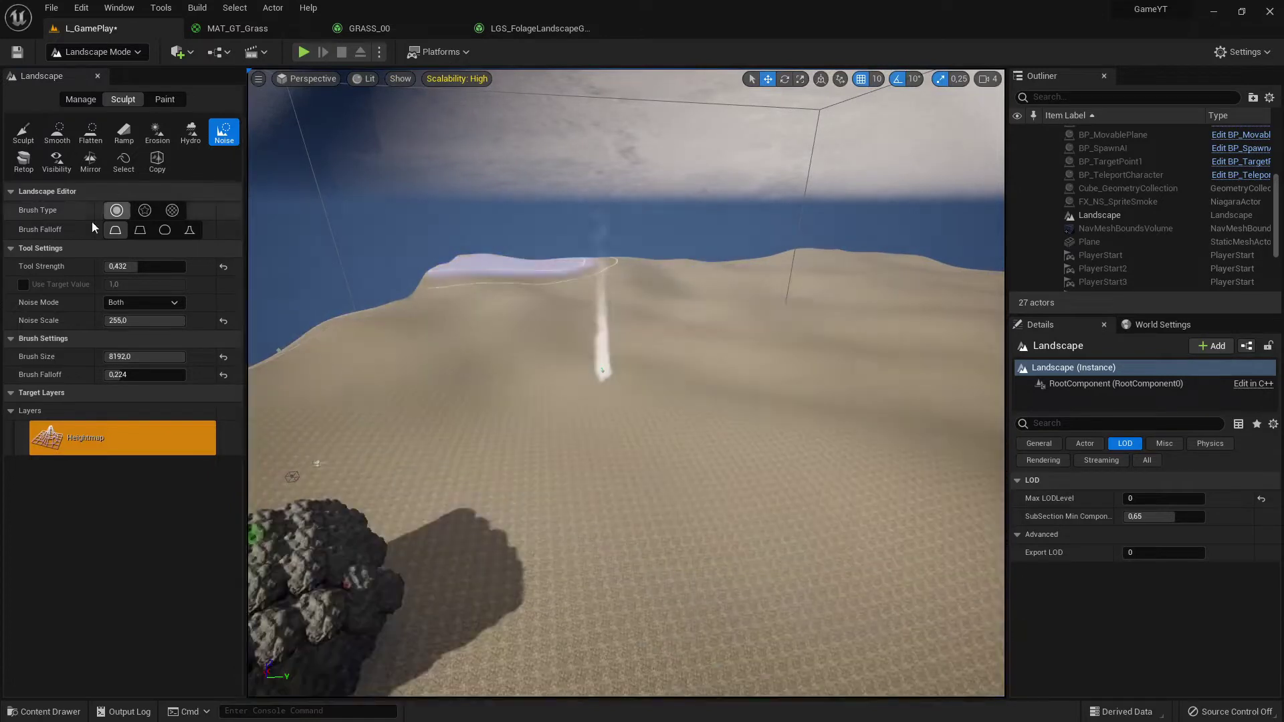
Step: Set the noise scale to about 210 and brush size to about 2238, and paint trial noise around the smoke effect
mouse_move(152, 321)
mouse_down()
mouse_move(137, 321)
mouse_move(121, 356)
mouse_up()
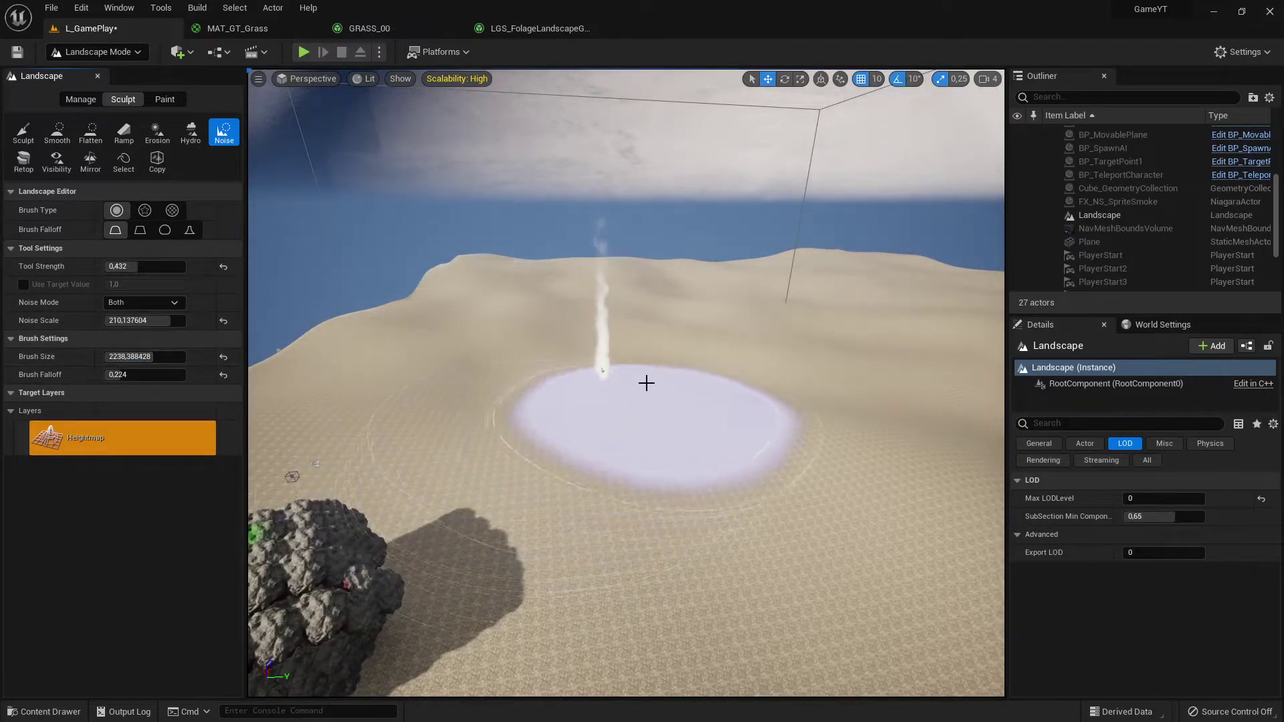
click(579, 395)
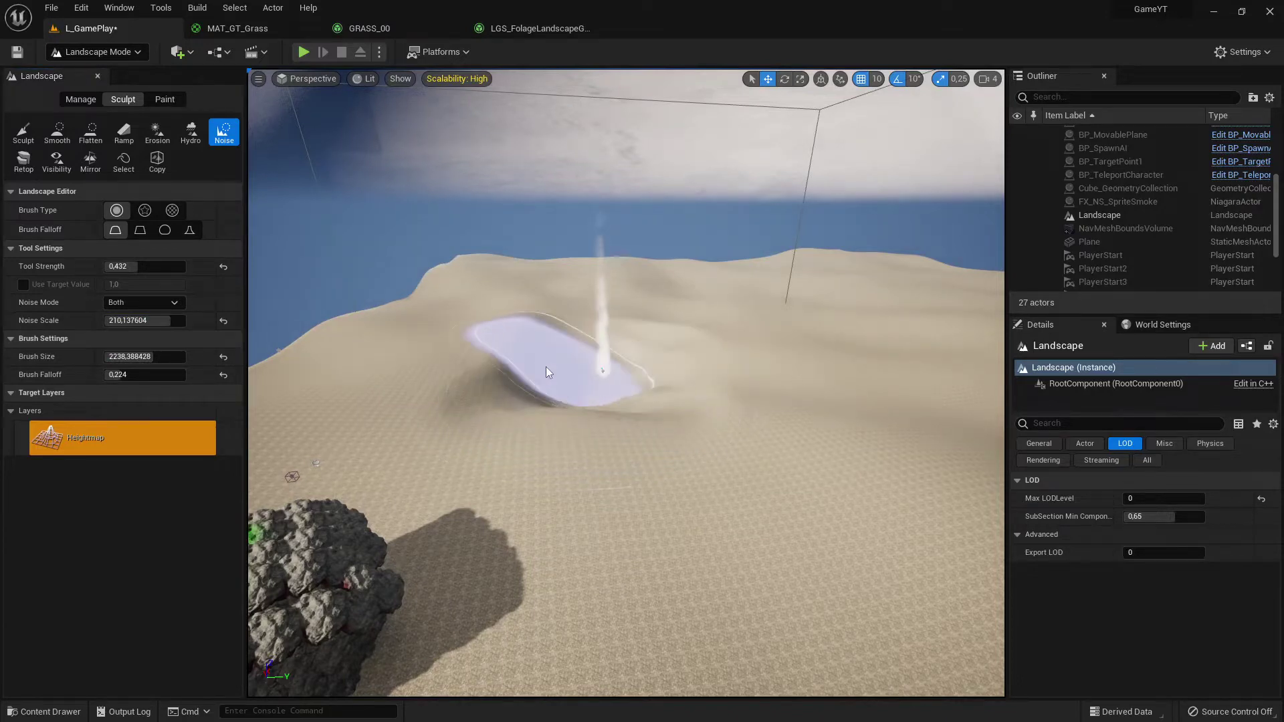
mouse_move(548, 370)
right_down()
mouse_move(524, 376)
mouse_move(507, 360)
right_up()
key(d)
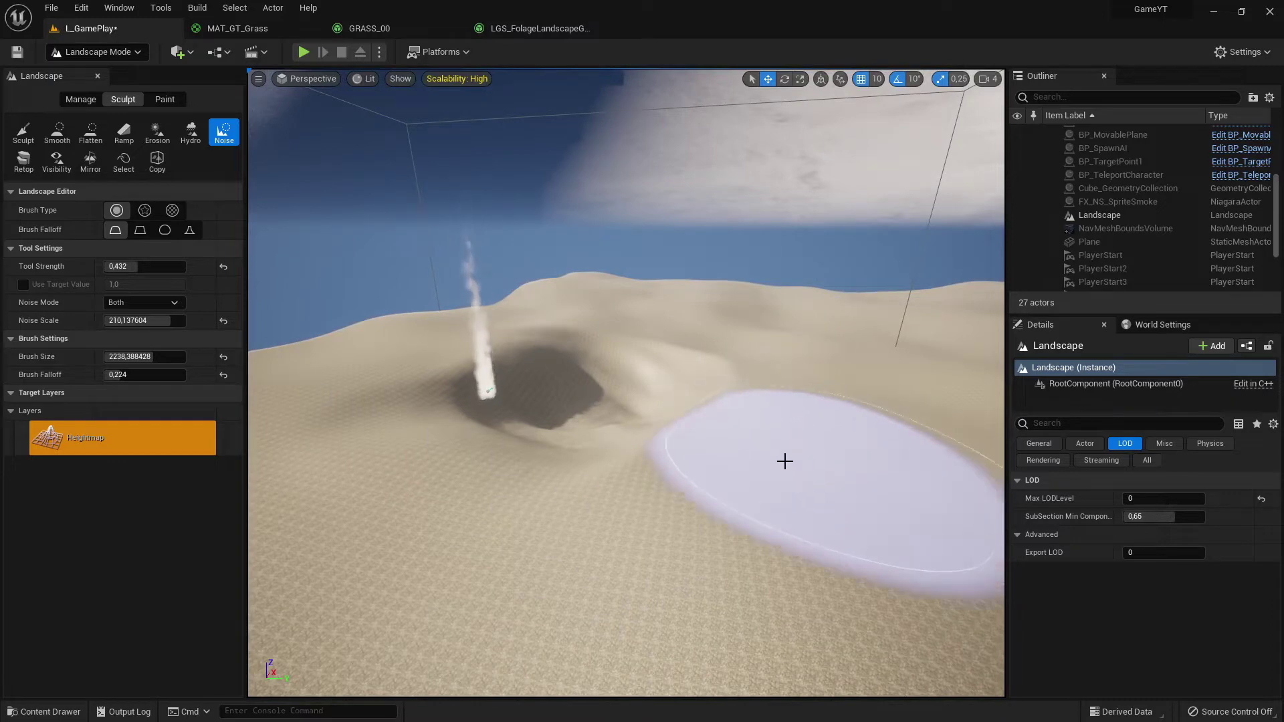
mouse_move(786, 451)
mouse_down()
mouse_move(731, 421)
mouse_move(654, 310)
mouse_move(453, 372)
mouse_move(574, 308)
mouse_up()
mouse_move(658, 318)
right_down()
mouse_move(619, 335)
mouse_move(709, 381)
mouse_move(863, 328)
right_up()
key(w)
right_drag(470, 364, 288, 374)
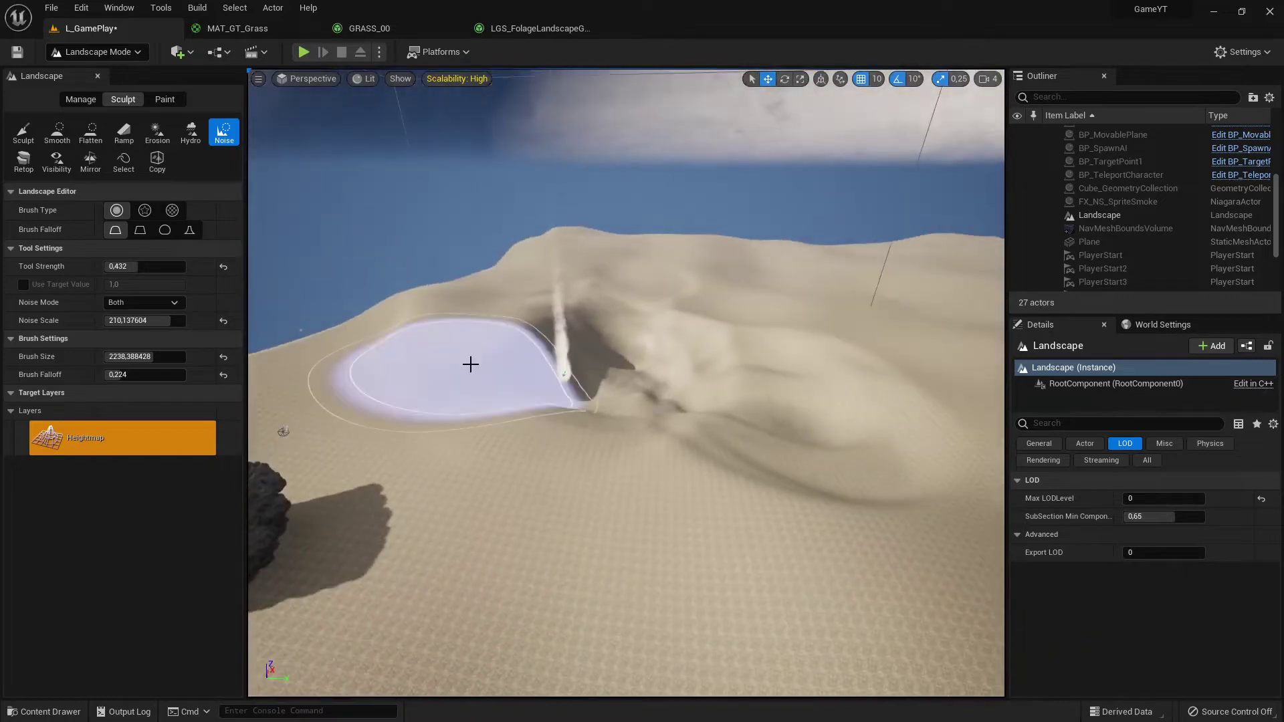
Step: Undo the trial noise strokes and paint a fresh noise stroke on the terrain beside the smoke effect
key(ctrl+z)
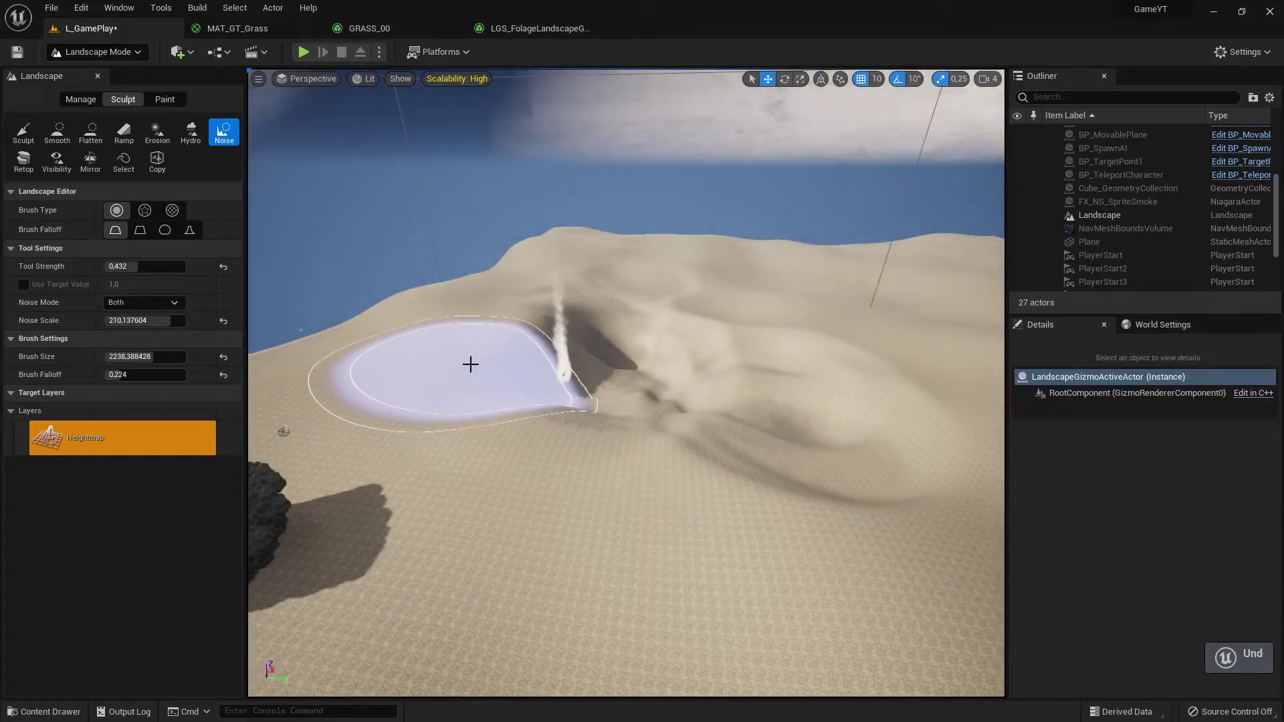
key(ctrl+z)
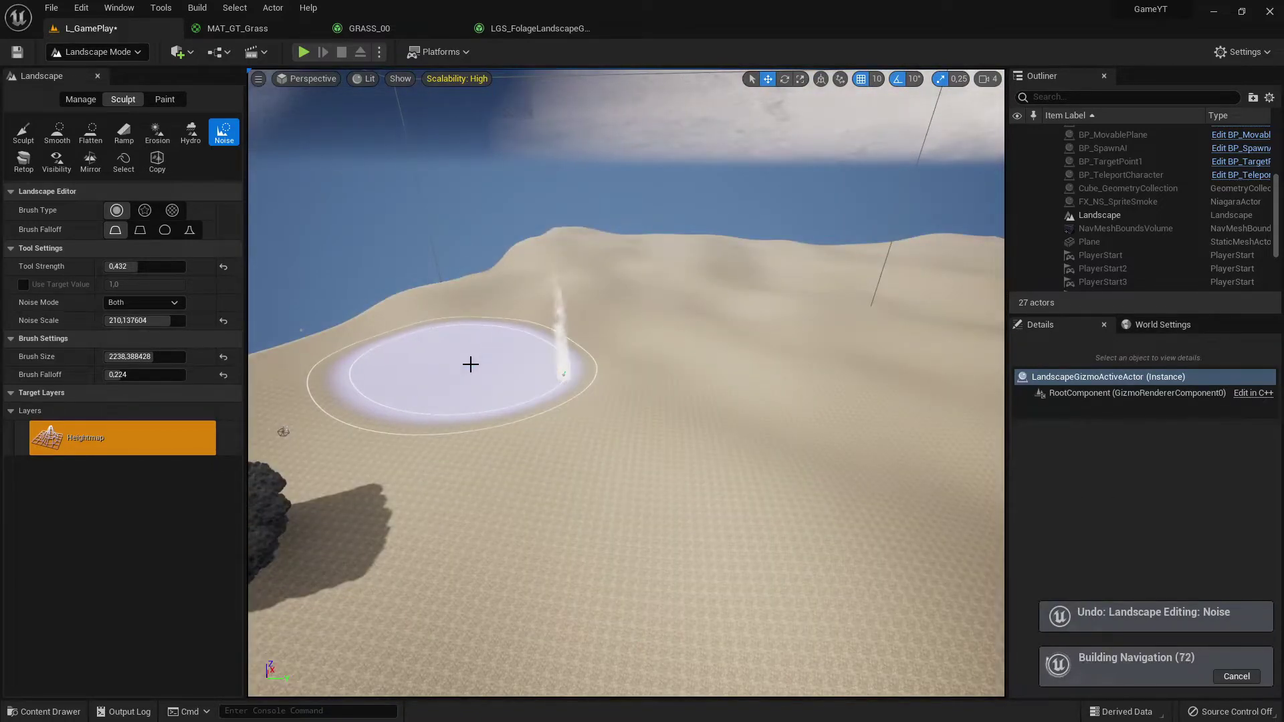
mouse_move(619, 370)
mouse_down()
mouse_move(754, 401)
mouse_move(728, 464)
mouse_move(635, 341)
mouse_up()
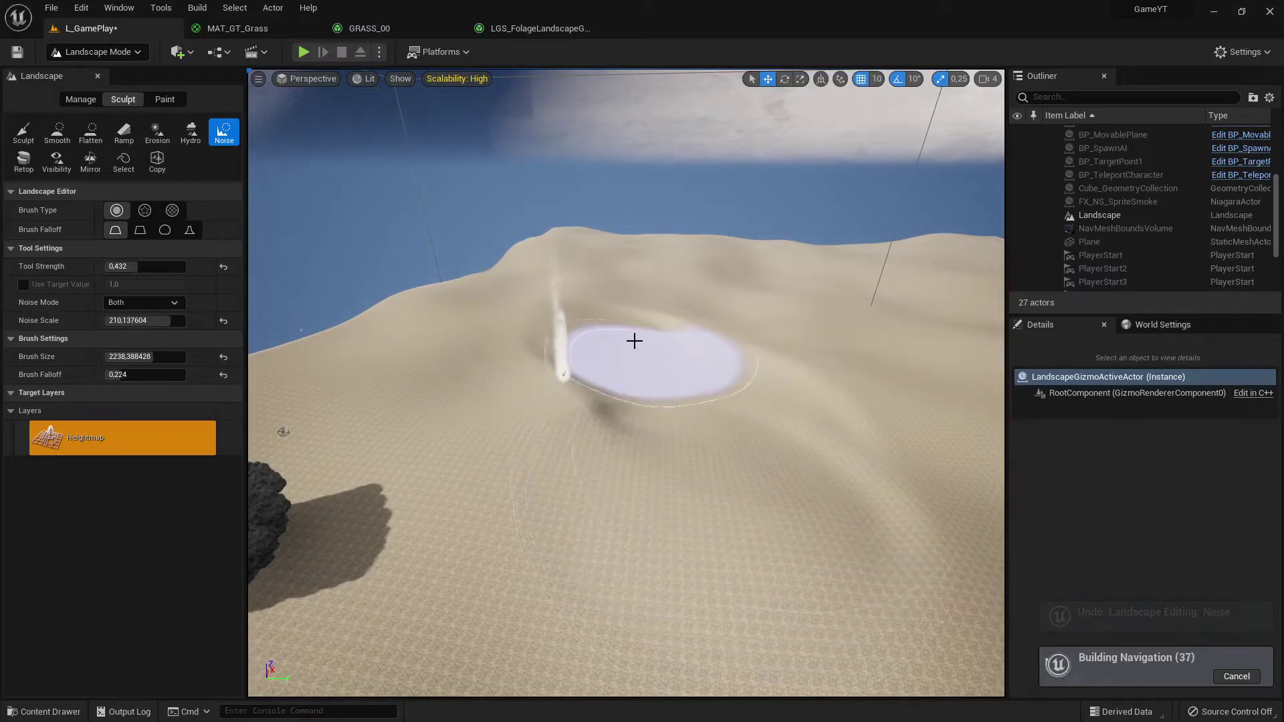
mouse_move(732, 283)
right_down()
mouse_move(675, 302)
mouse_move(731, 286)
right_up()
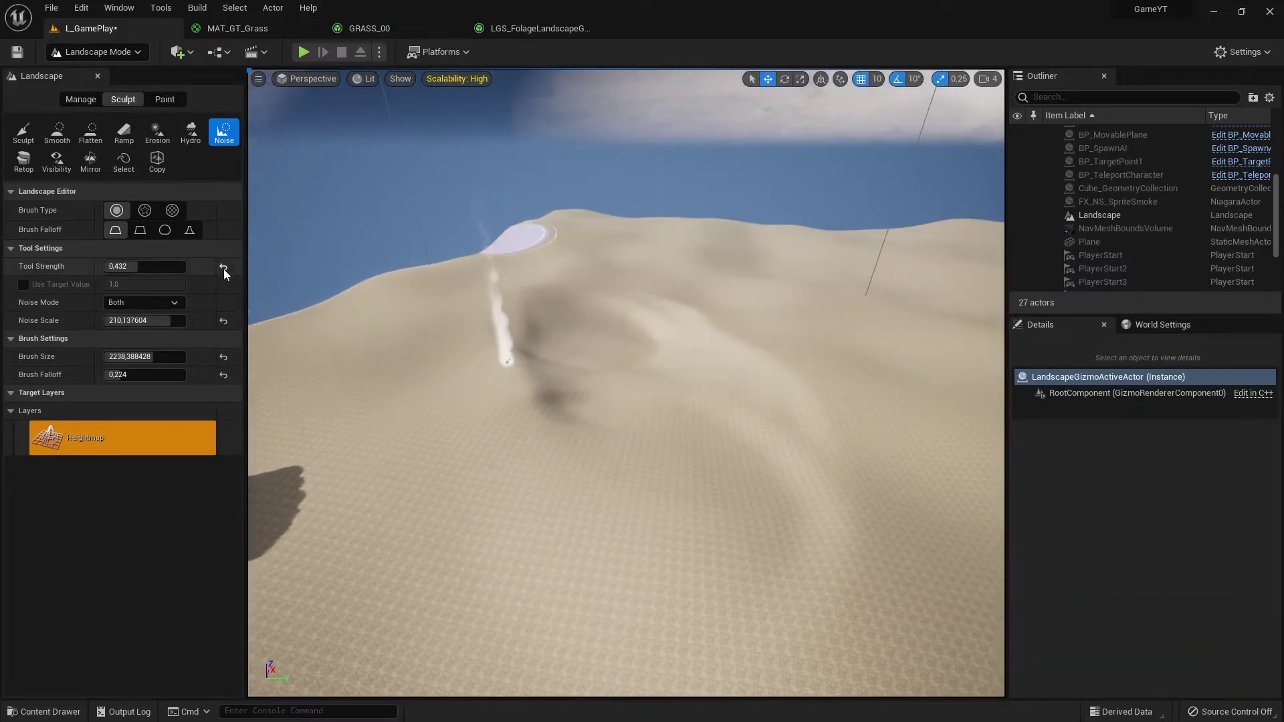
Step: Try a noise stroke with the texture-based brush type near the smoke effect, and undo the noise edits
click(144, 210)
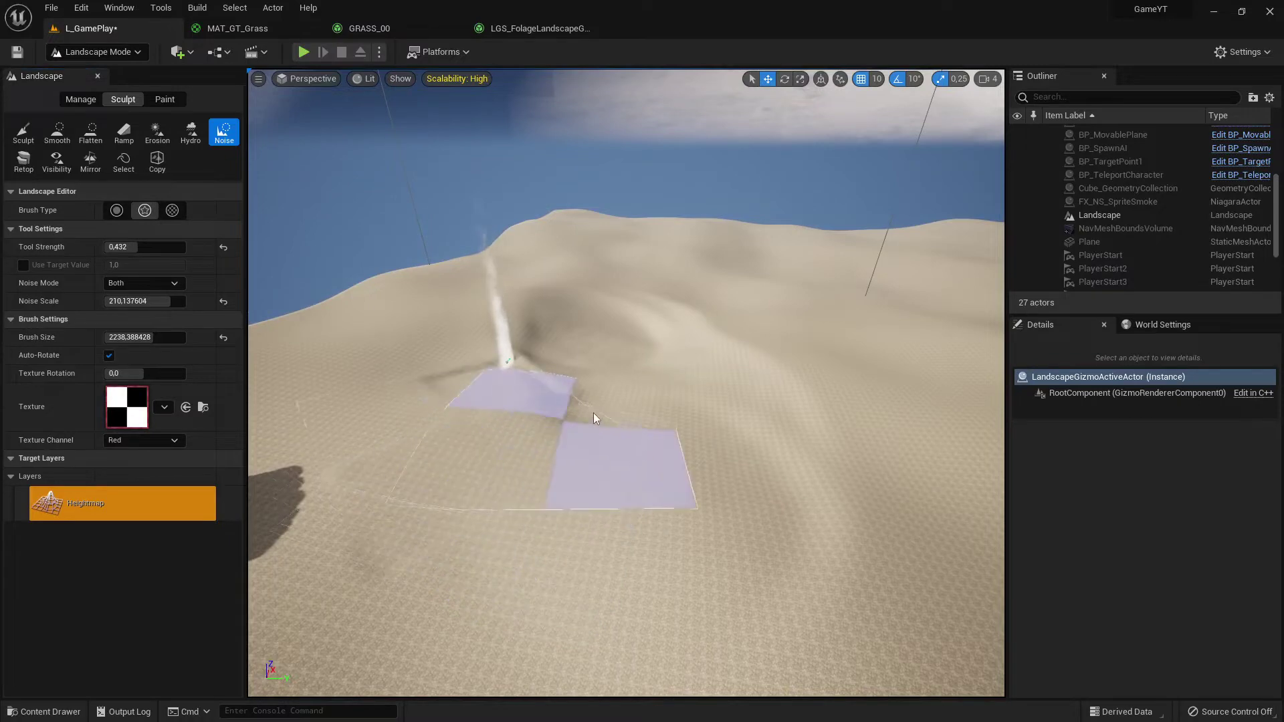
mouse_move(594, 418)
mouse_down()
mouse_move(709, 341)
mouse_move(533, 298)
mouse_move(568, 430)
mouse_move(655, 349)
mouse_up()
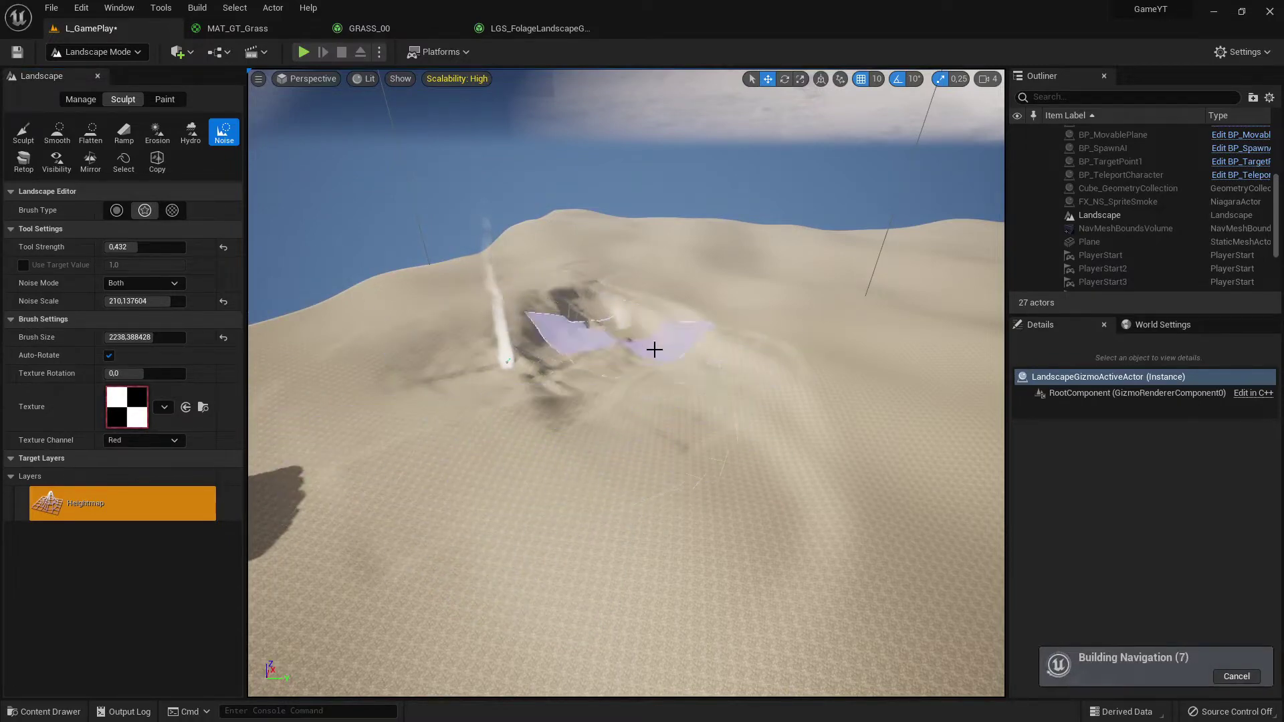
key(ctrl+z)
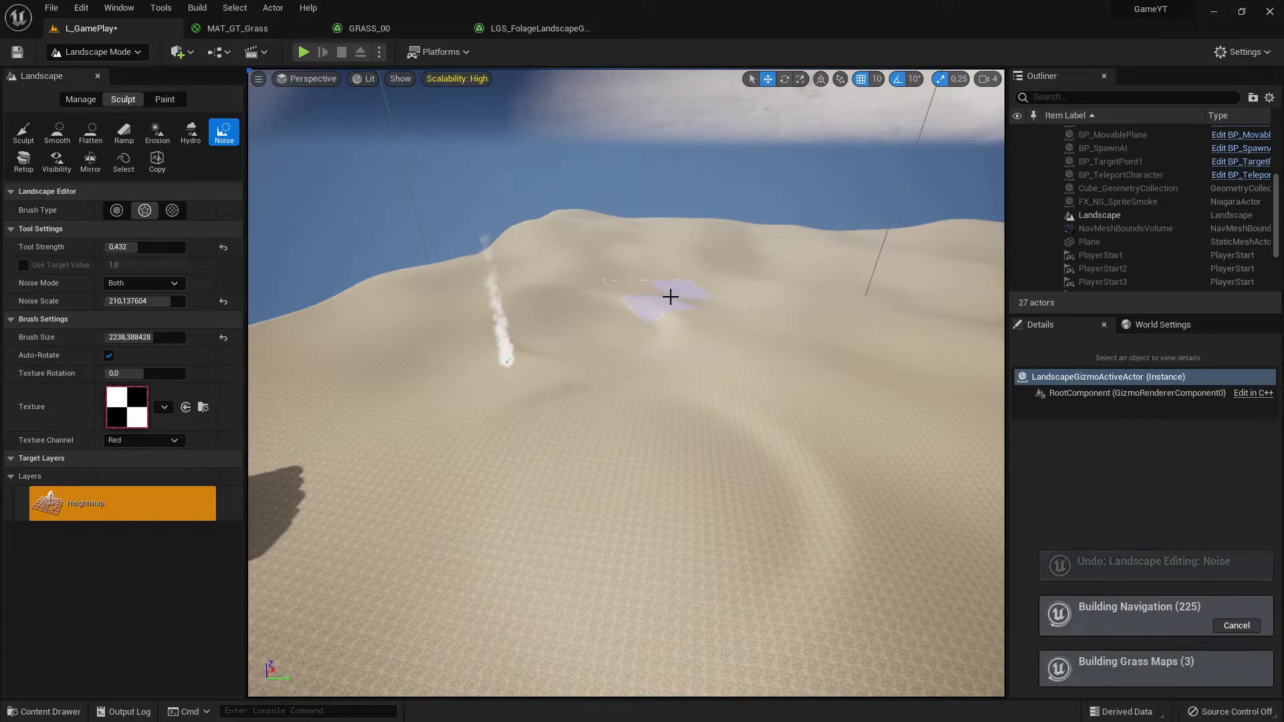
key(ctrl+z)
Step: Switch to the guide and review its Noise tool screenshot and property values
key(alt+Tab)
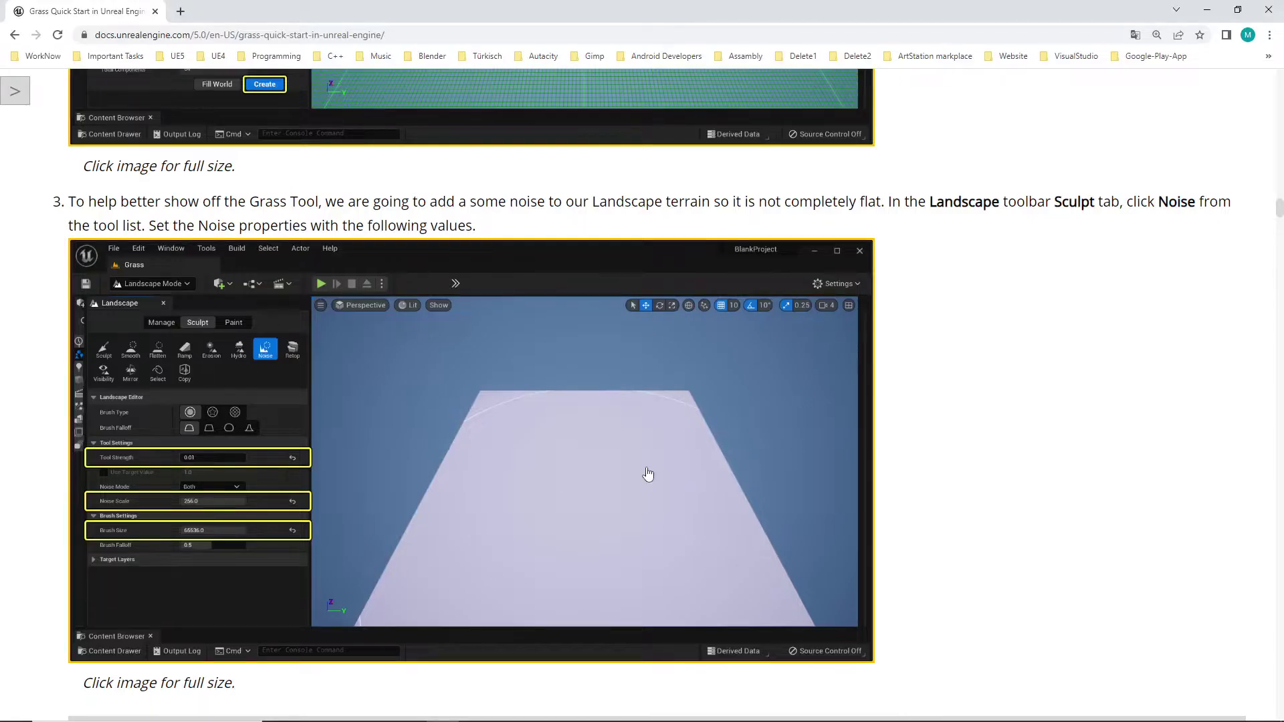
scroll(649, 474, down, 5)
scroll(588, 420, up, 4)
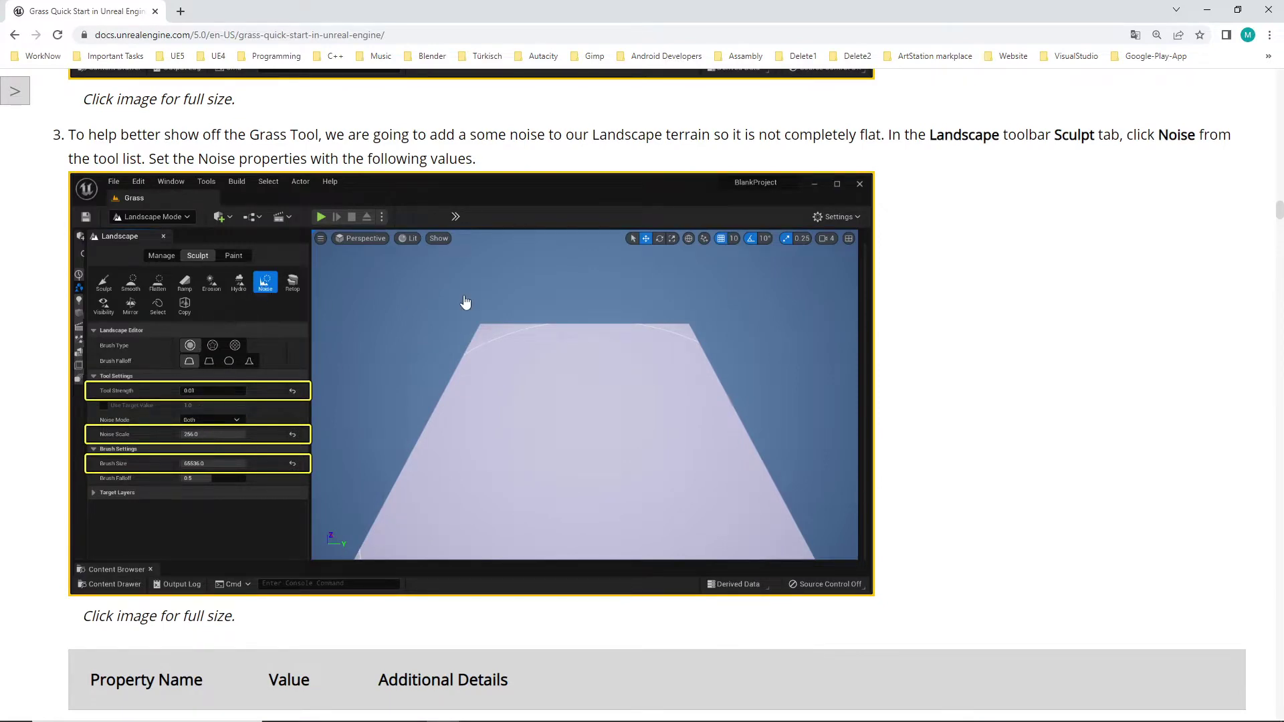
scroll(607, 439, down, 2)
Step: Switch back to the Unreal Editor, undo the remaining noise edit on the landscape and return to Select mode
key(alt+Tab)
mouse_move(568, 459)
right_down()
mouse_move(703, 458)
mouse_move(568, 468)
right_up()
right_drag(541, 379, 577, 341)
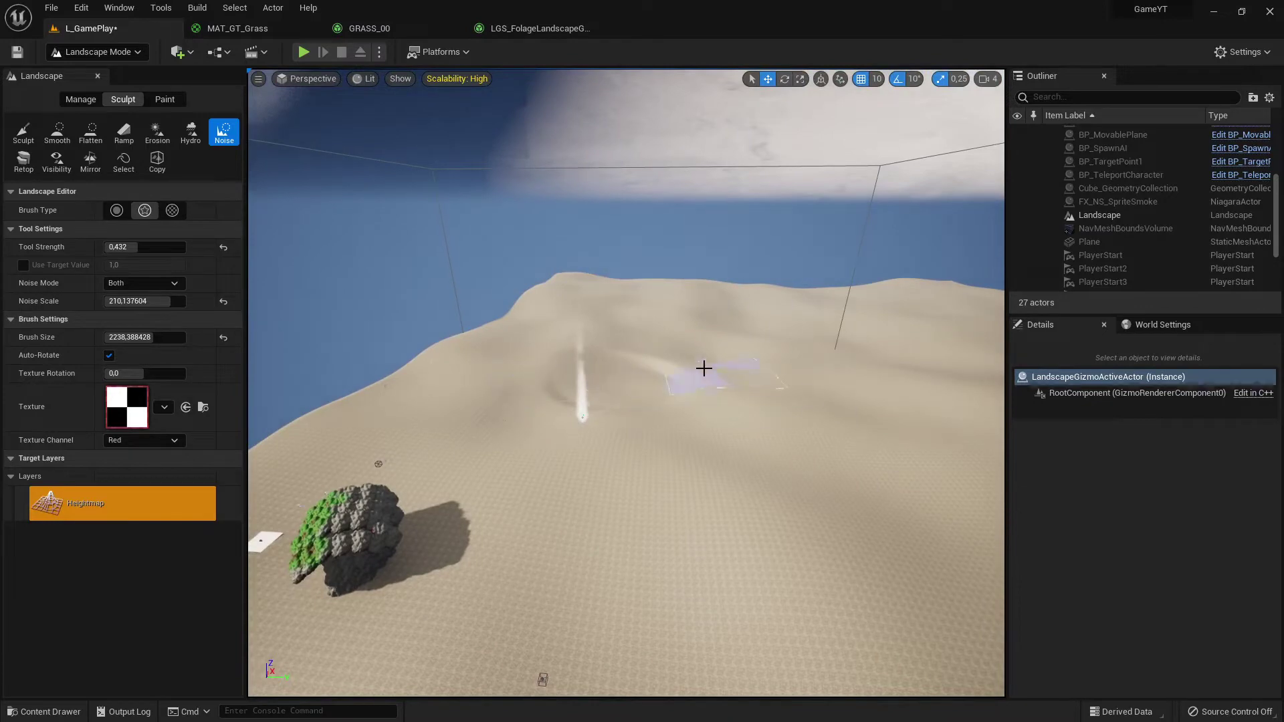
key(ctrl+z)
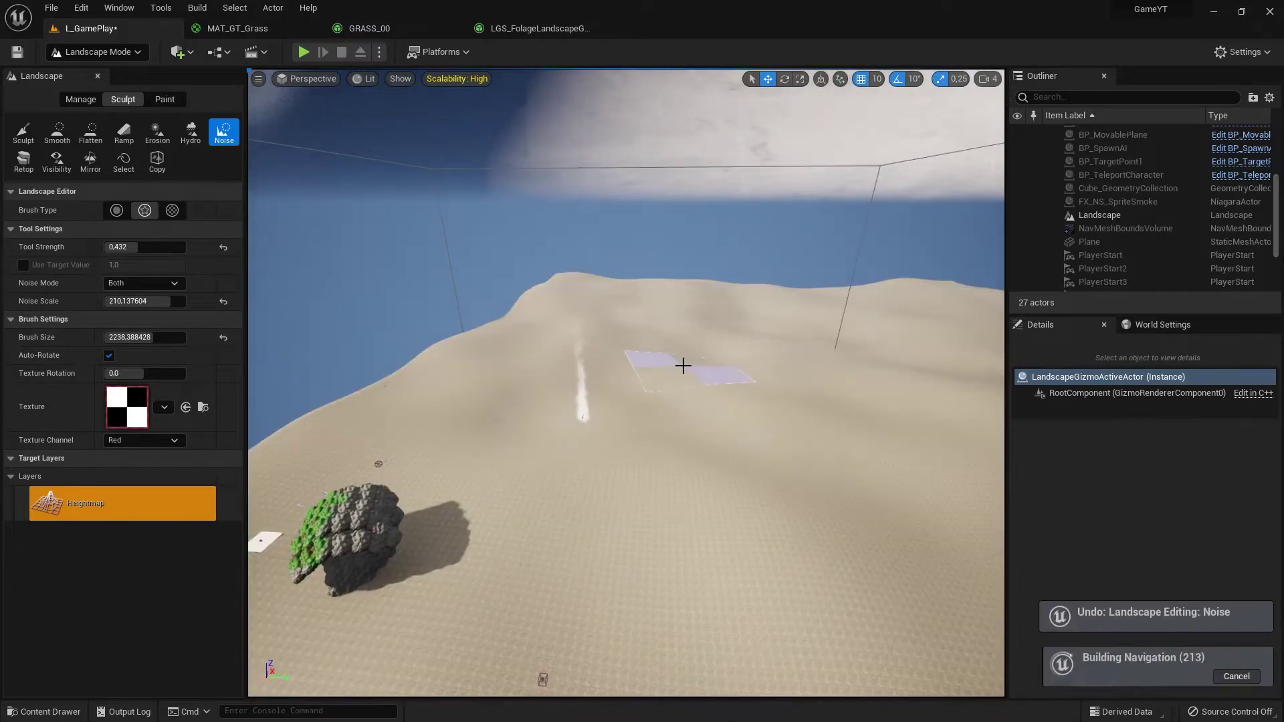
click(74, 100)
click(107, 52)
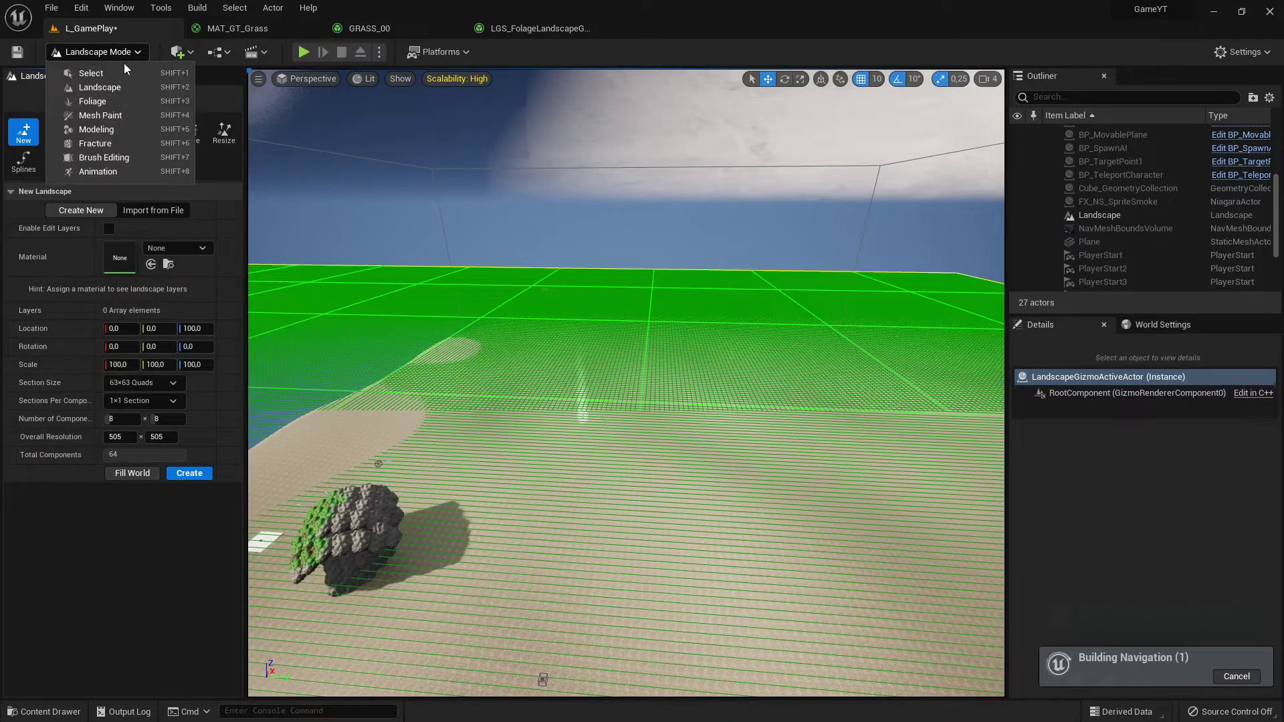
click(123, 63)
mouse_move(471, 415)
right_down()
mouse_move(622, 421)
mouse_move(642, 455)
mouse_move(472, 415)
right_up()
Step: Read the guide's remaining Initial Level Setup steps and compare its finished terrain image with the level's landscape
key(alt+Tab)
scroll(725, 510, down, 10)
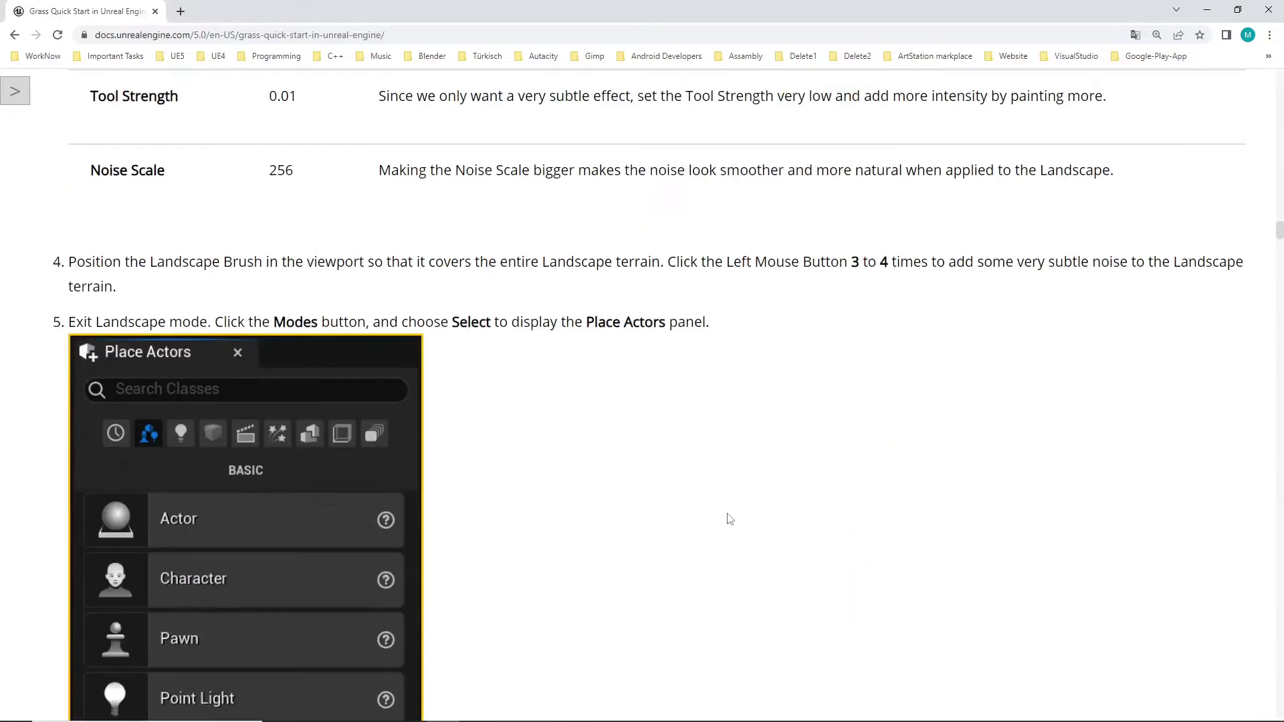
scroll(721, 518, down, 5)
scroll(709, 495, up, 6)
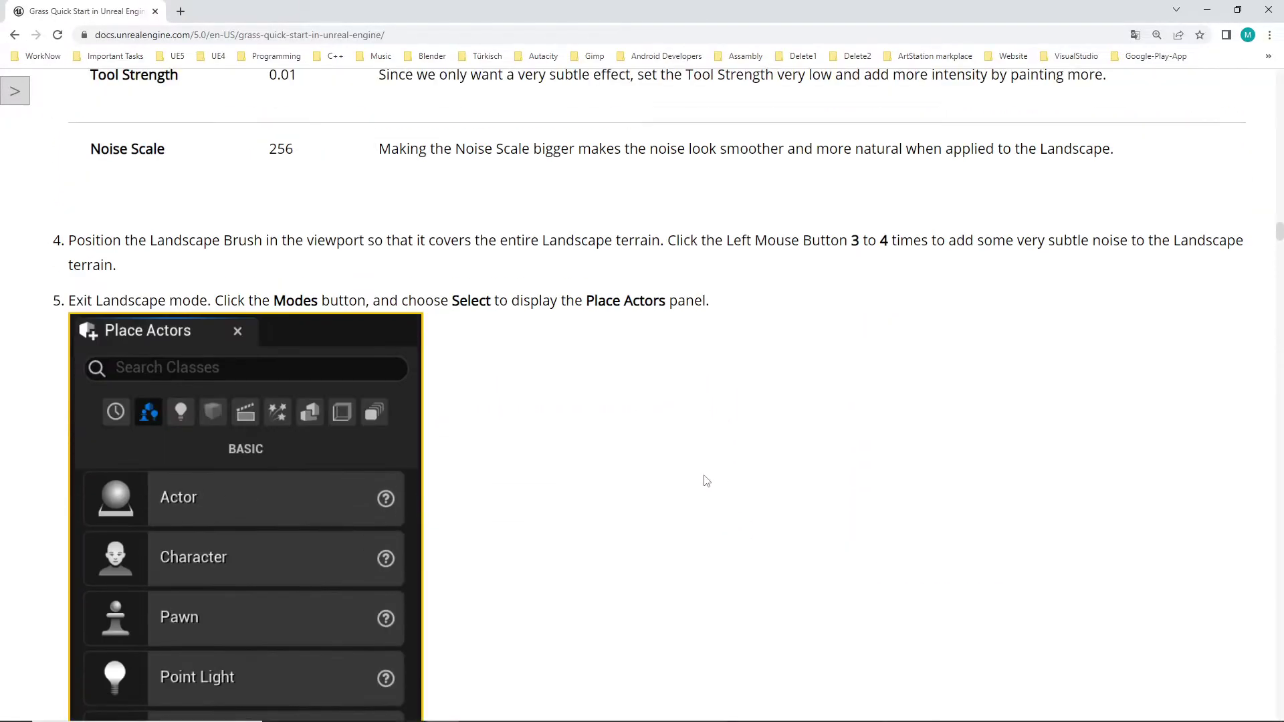
scroll(701, 485, down, 11)
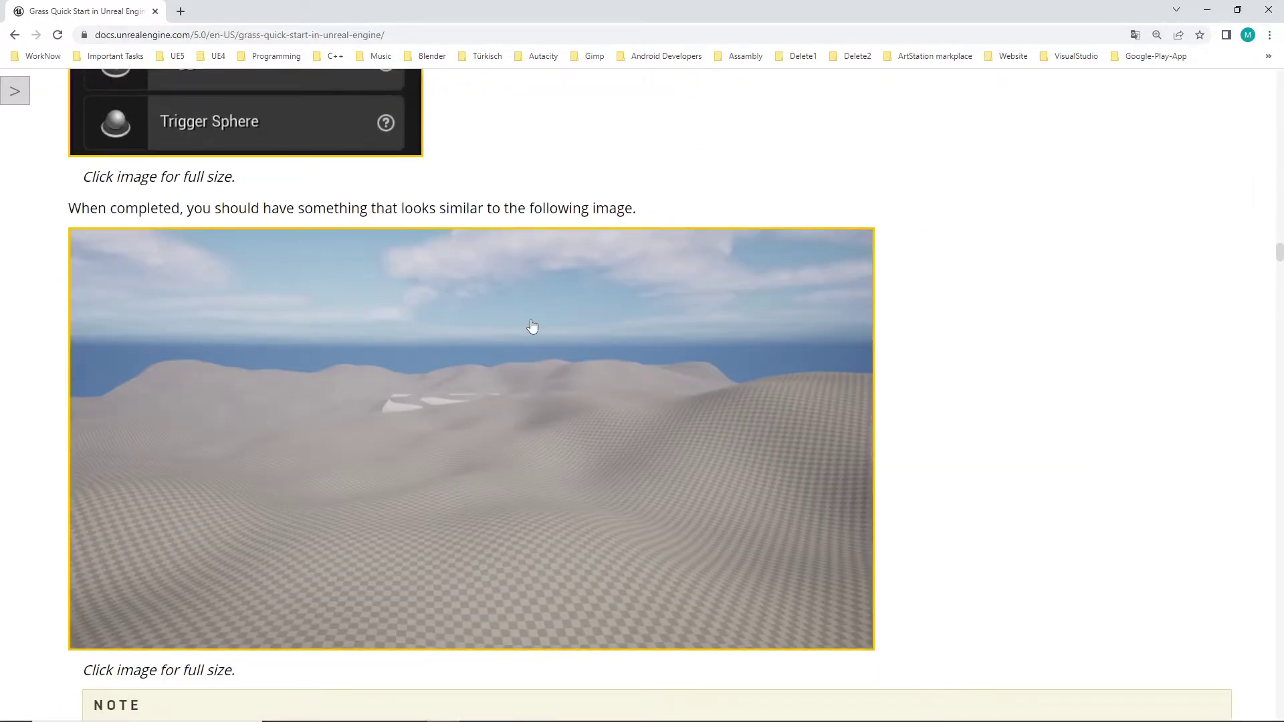
key(alt+Tab)
right_drag(616, 422, 473, 430)
Step: Read the guide's note on using the Grass system with flat Landscape terrain, and switch back to the Unreal Editor
key(alt+Tab)
scroll(631, 444, down, 5)
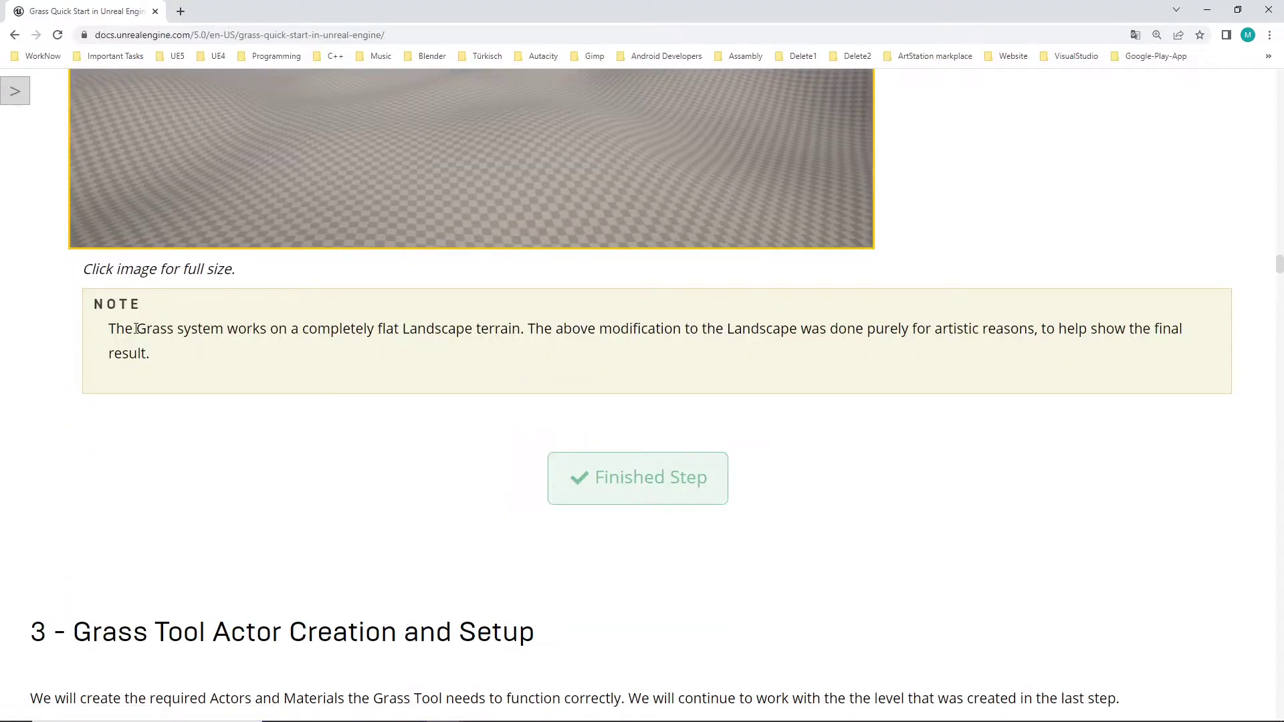
drag(112, 328, 1052, 359)
click(620, 368)
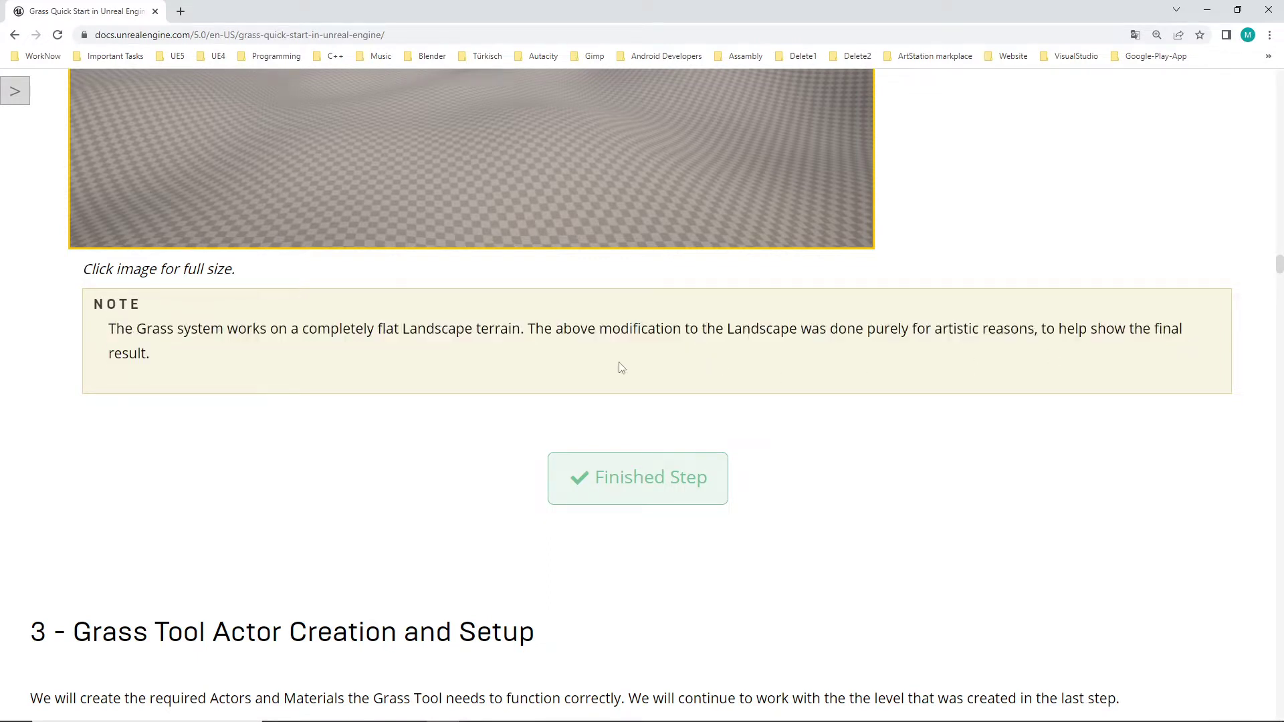
drag(244, 335, 491, 330)
click(301, 338)
click(513, 329)
key(alt+Tab)
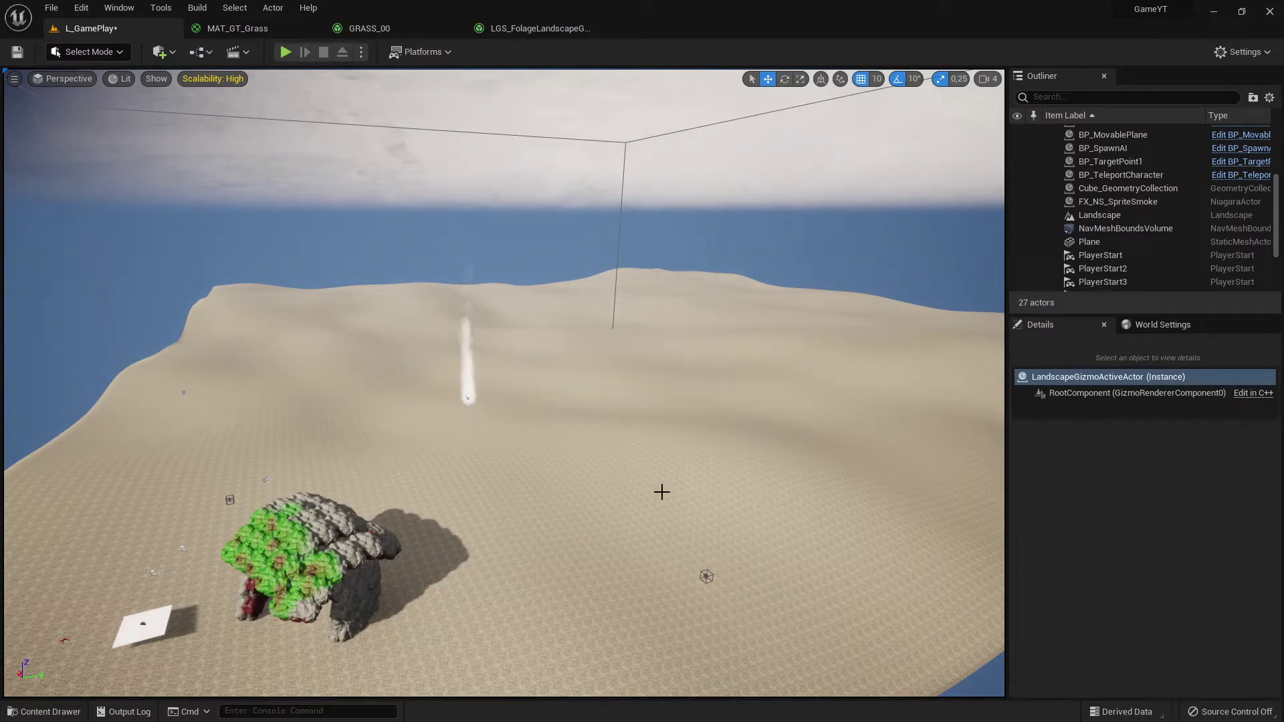
Step: Switch to the Grass Quick Start guide in the browser and go from section 3 back to the introduction
key(alt+Tab)
key(alt+Tab)
key(alt+Tab)
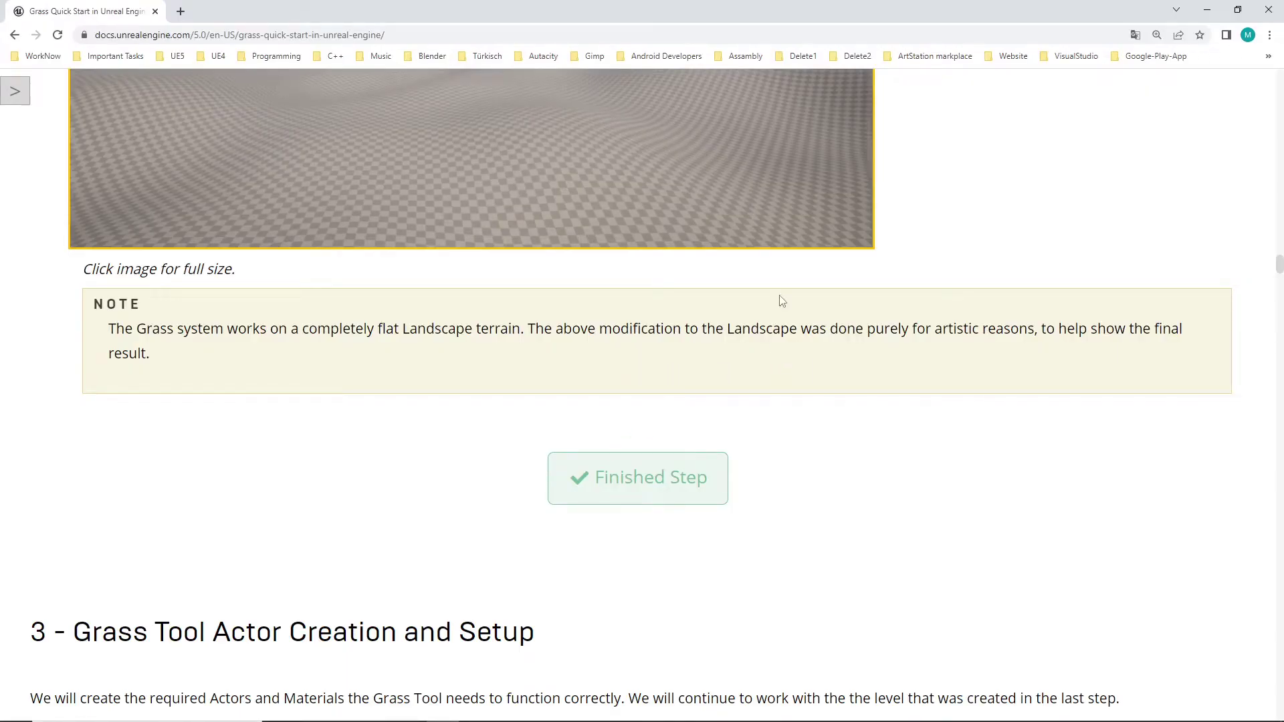
scroll(782, 301, down, 6)
scroll(777, 315, up, 5)
scroll(777, 315, down, 6)
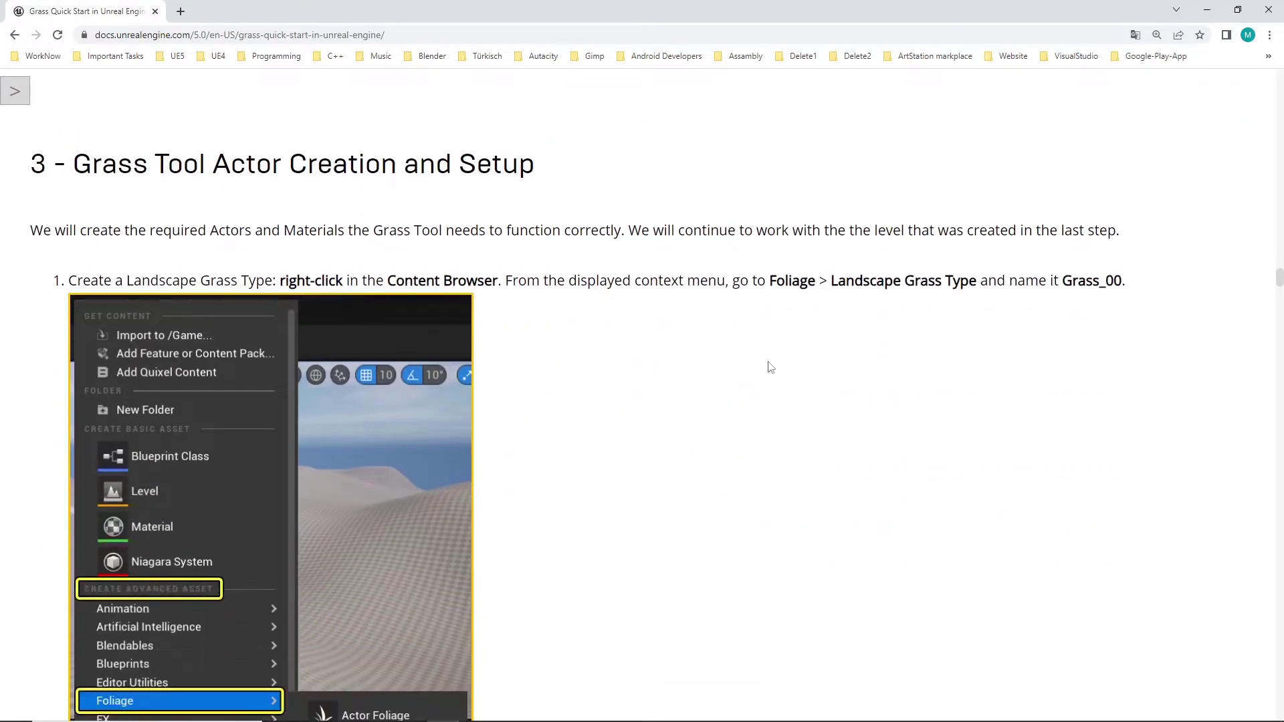
scroll(771, 368, up, 20)
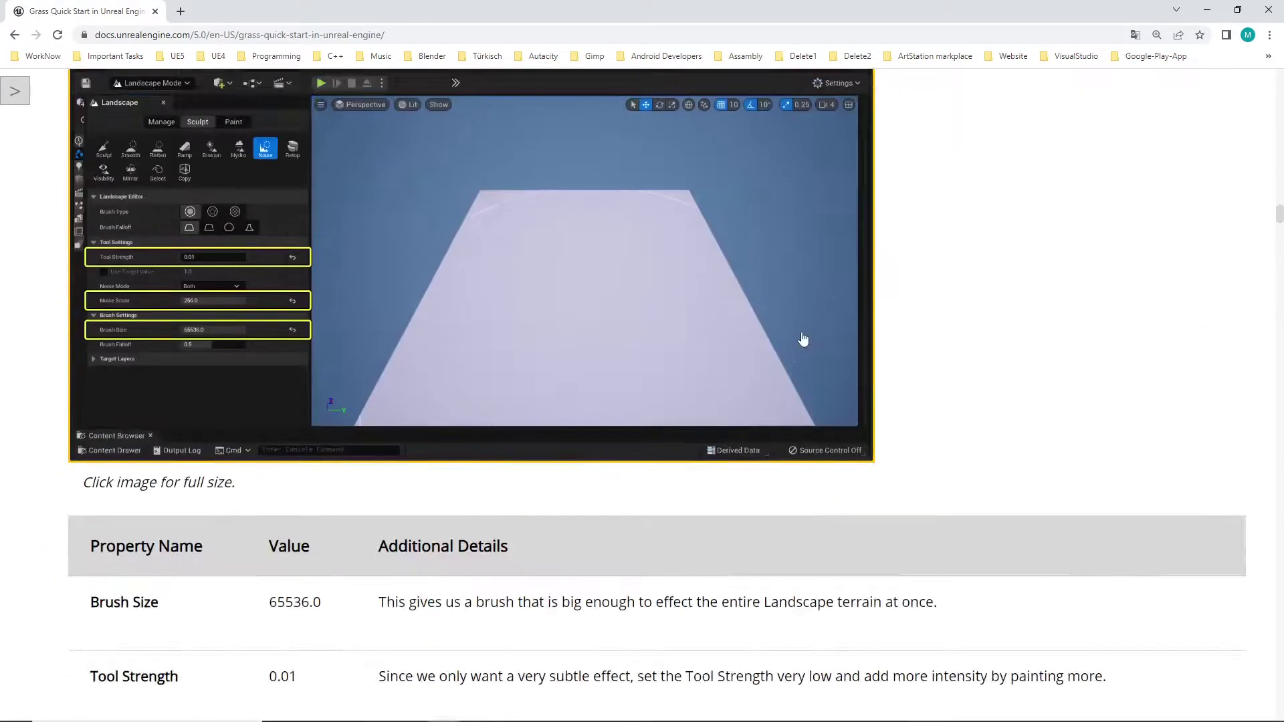
scroll(807, 341, up, 15)
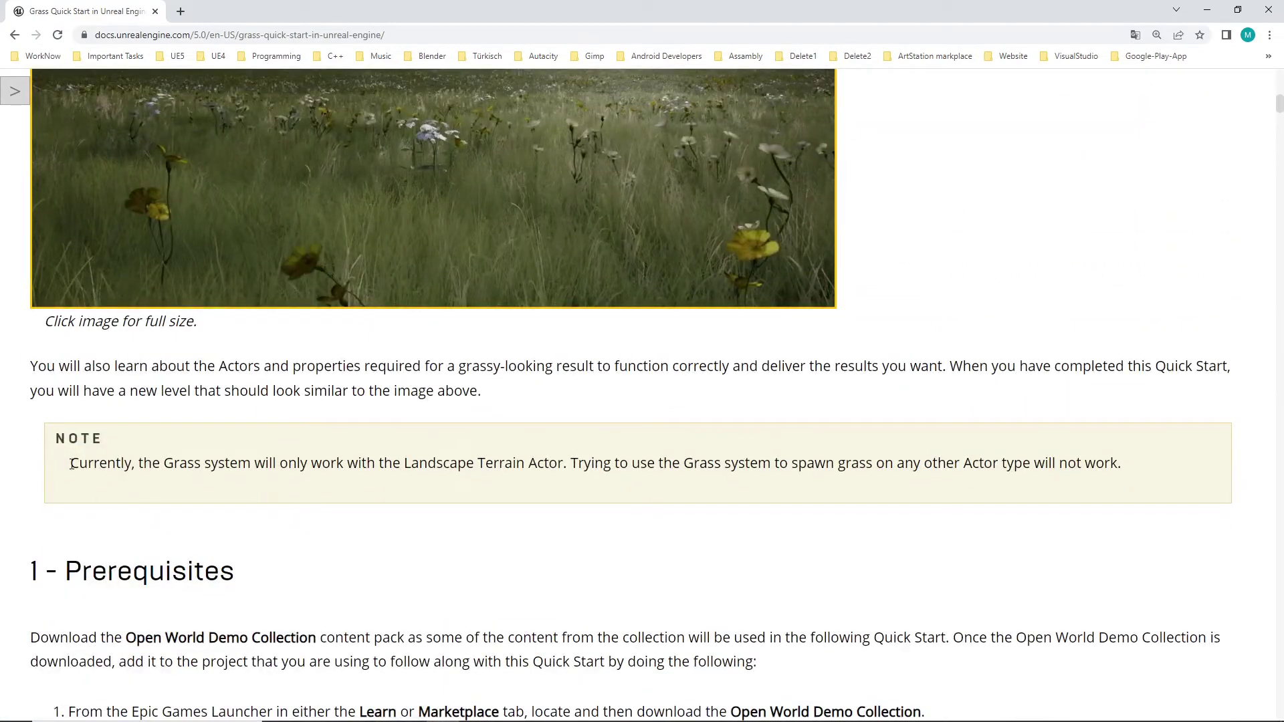
Step: Read the introductory note on which Actor type the Grass system works with, highlighting its key phrases
drag(71, 464, 1130, 475)
scroll(843, 426, up, 3)
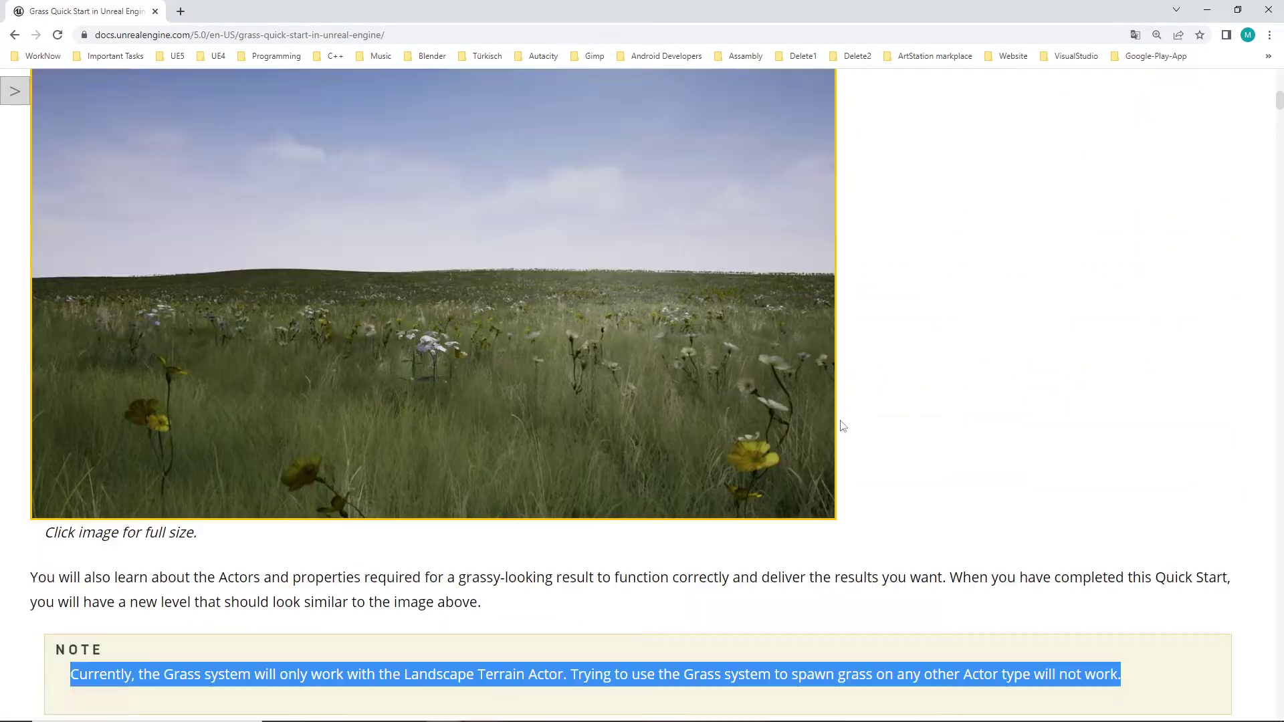
scroll(842, 421, up, 10)
scroll(840, 439, down, 16)
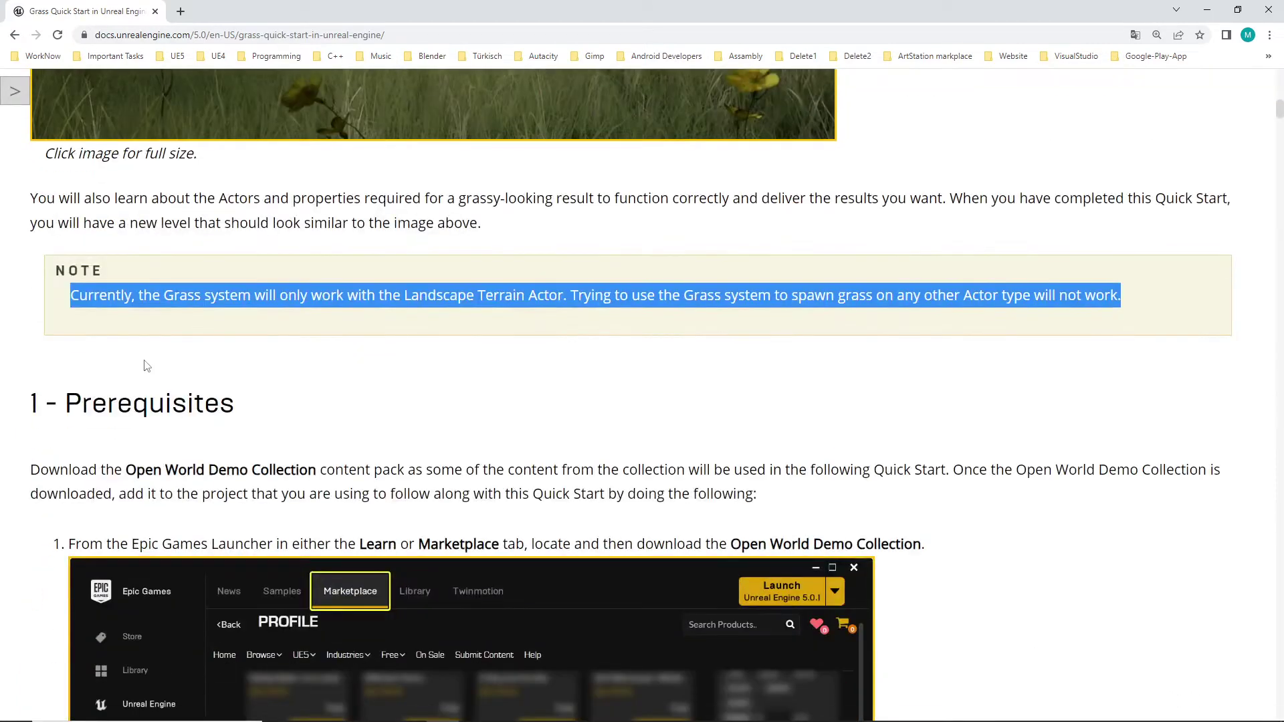
click(147, 365)
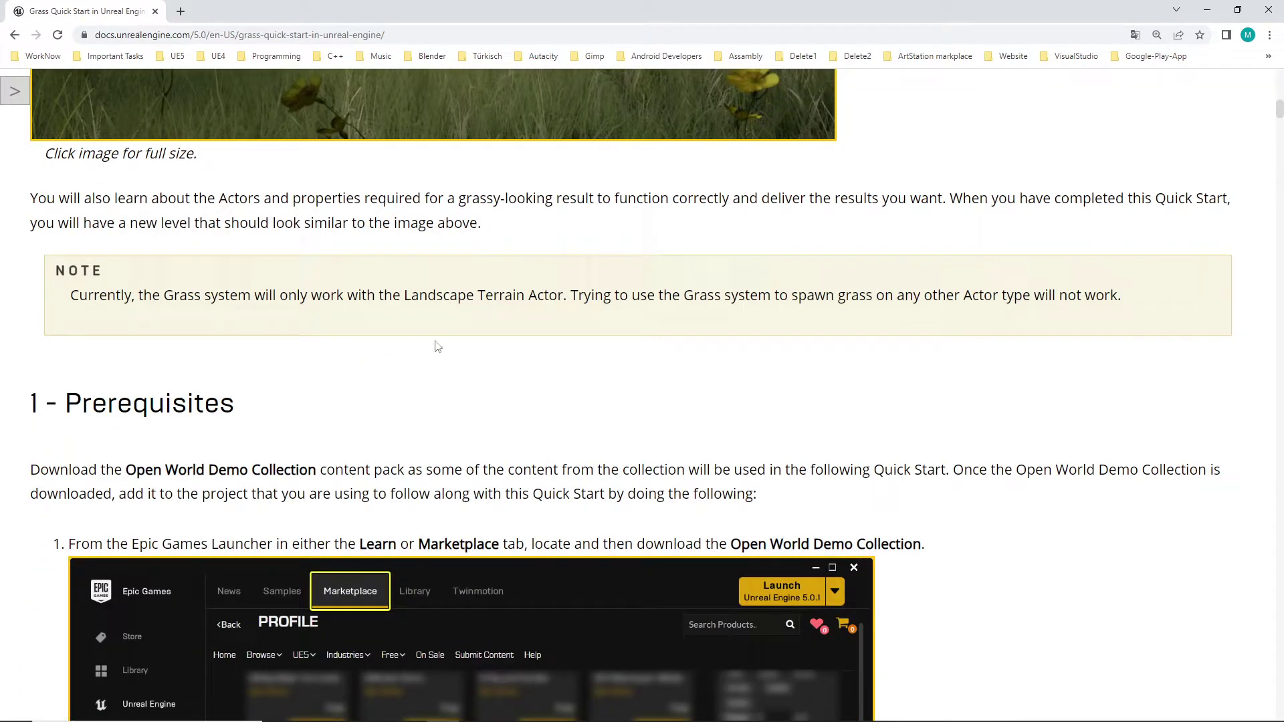
drag(85, 293, 579, 317)
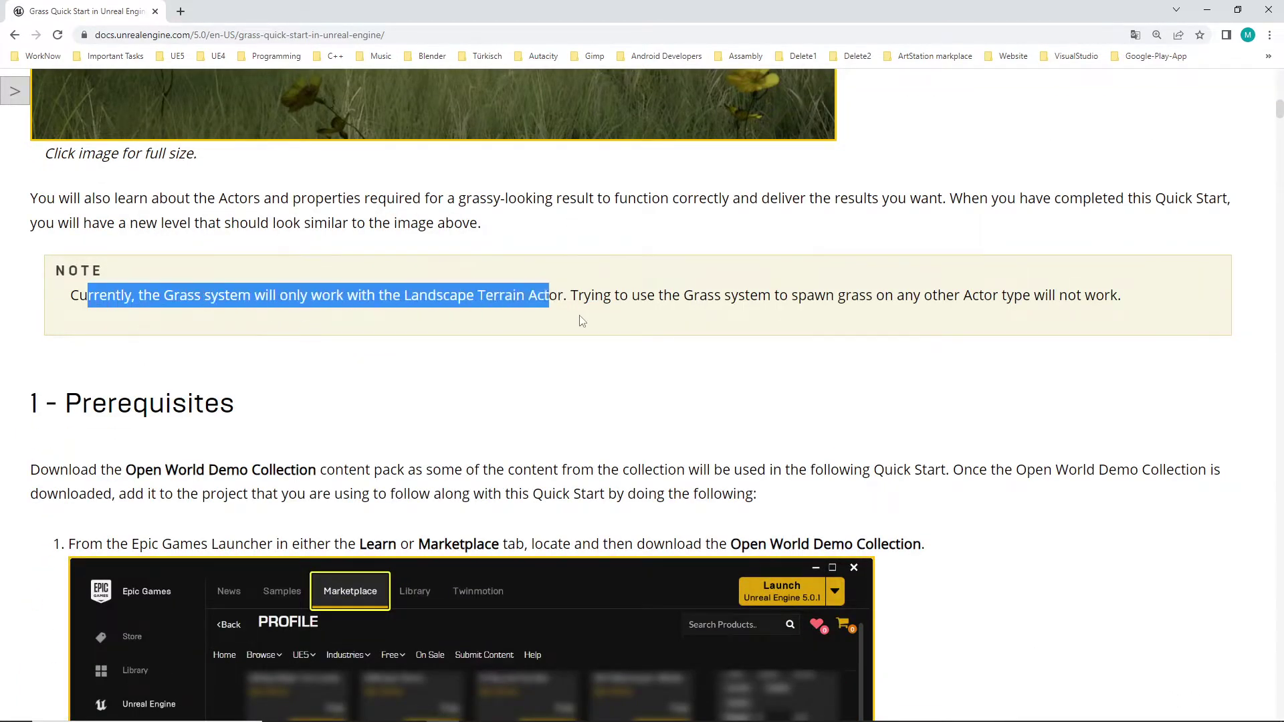
click(636, 321)
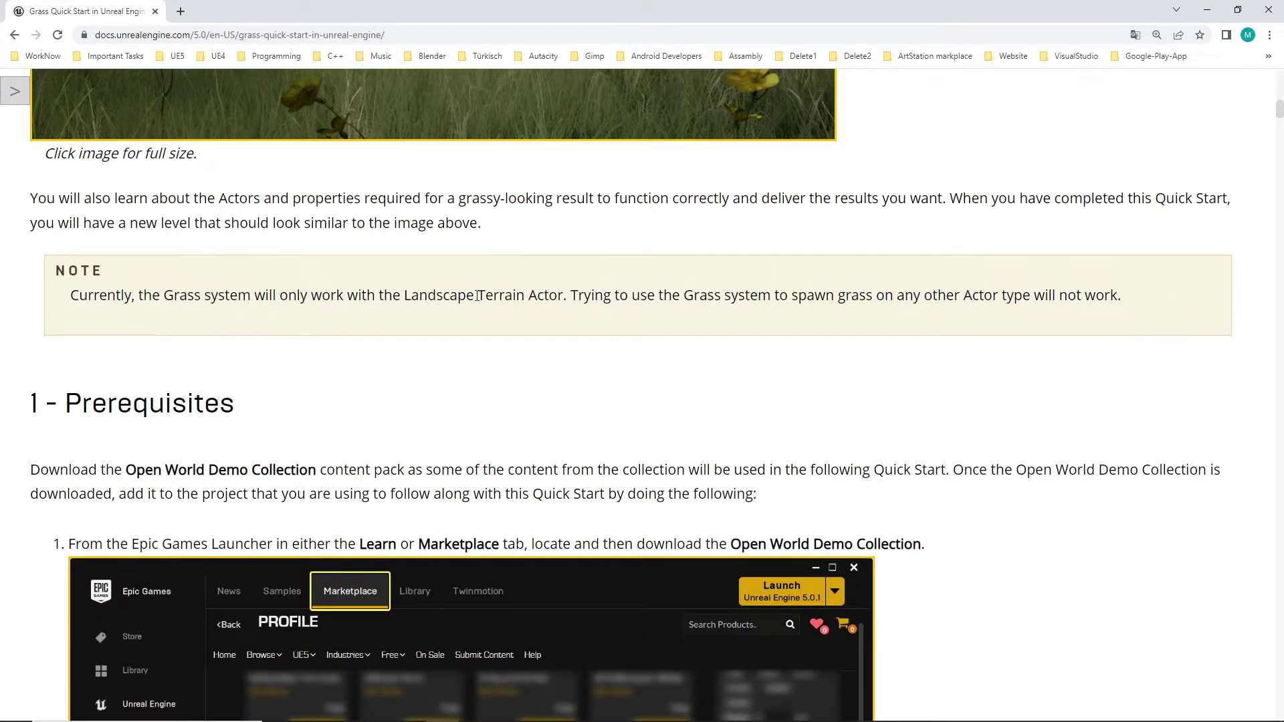
drag(408, 295, 582, 295)
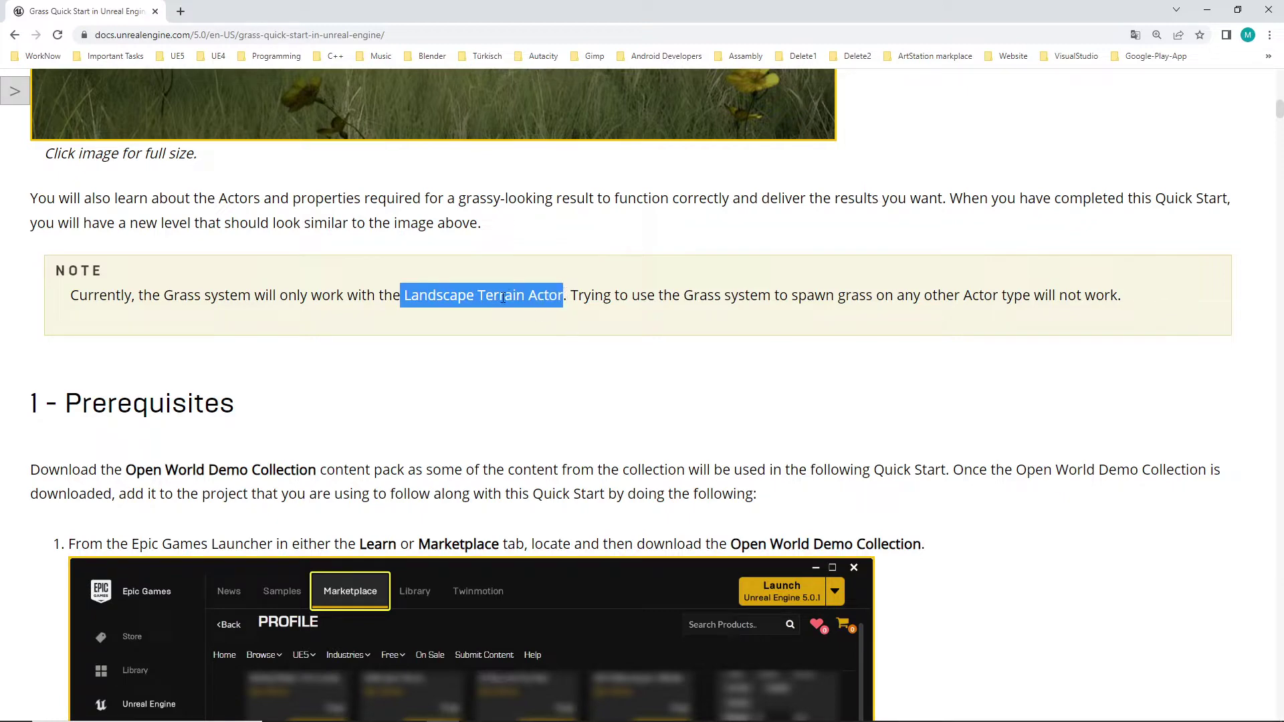
click(543, 334)
Step: Switch back to the Unreal Editor and examine the Foliage asset types that can be created in the Content folder
key(alt+Tab)
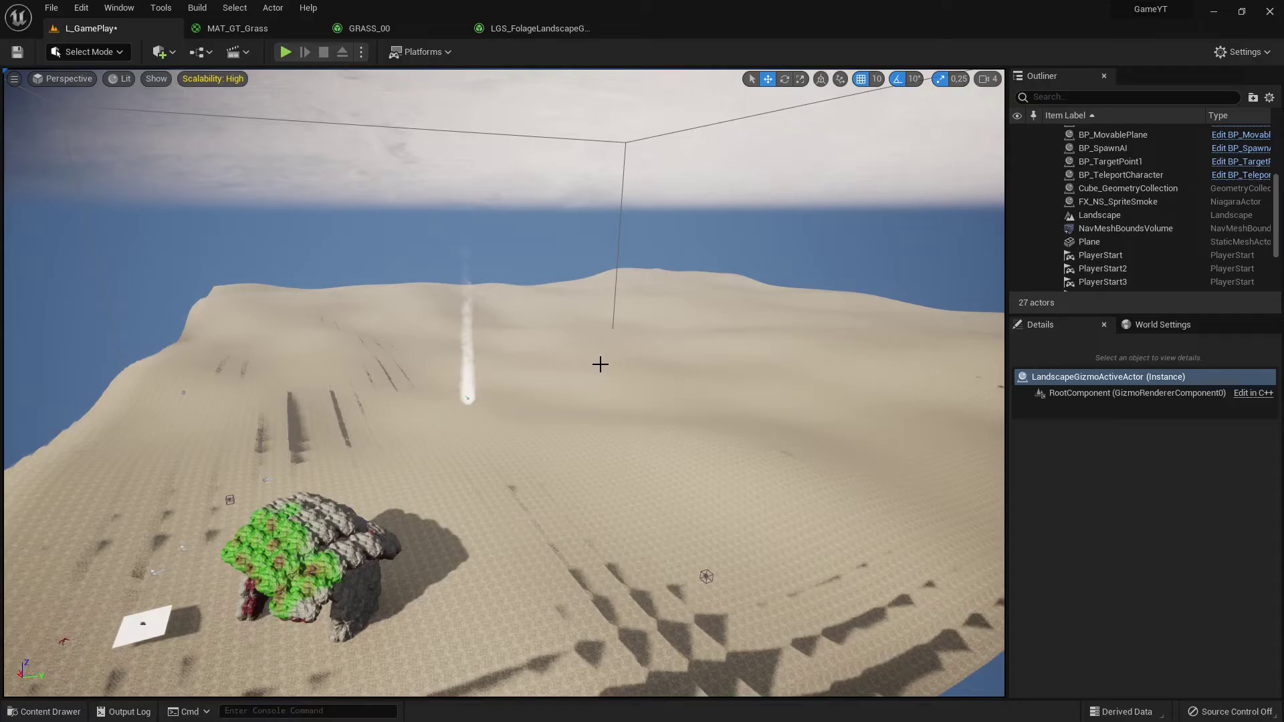
right_drag(244, 632, 221, 605)
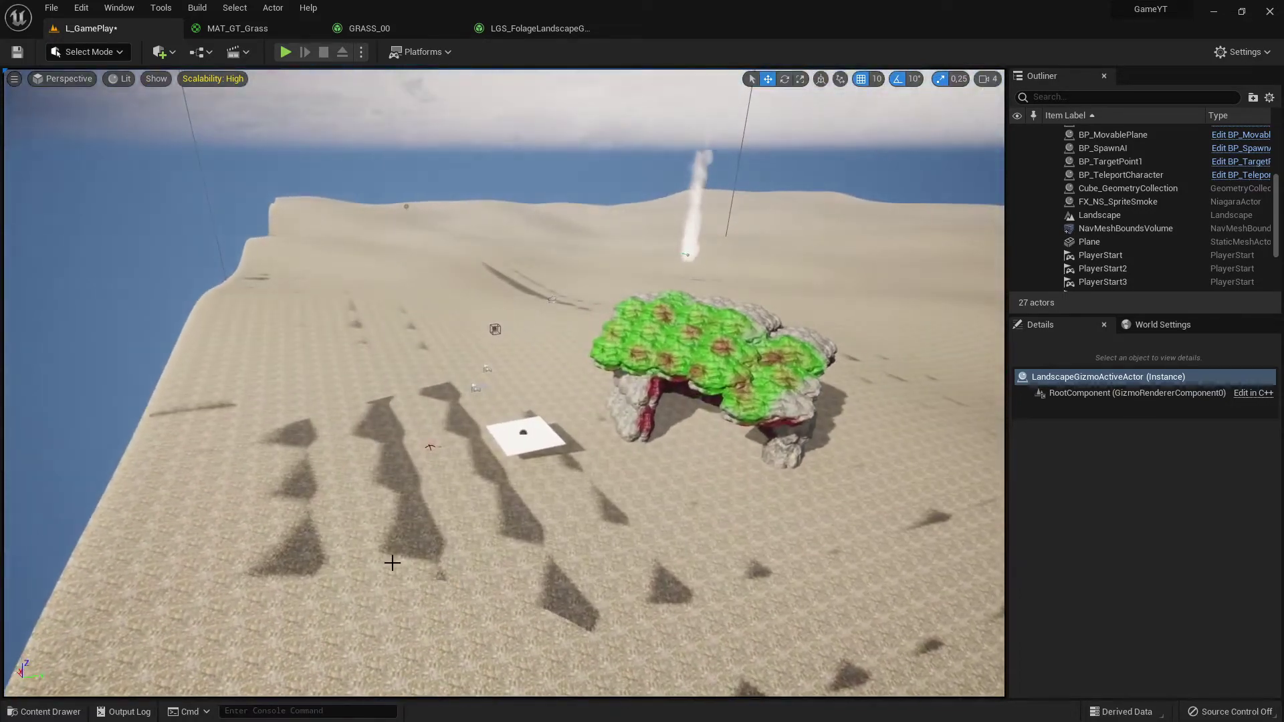
click(56, 711)
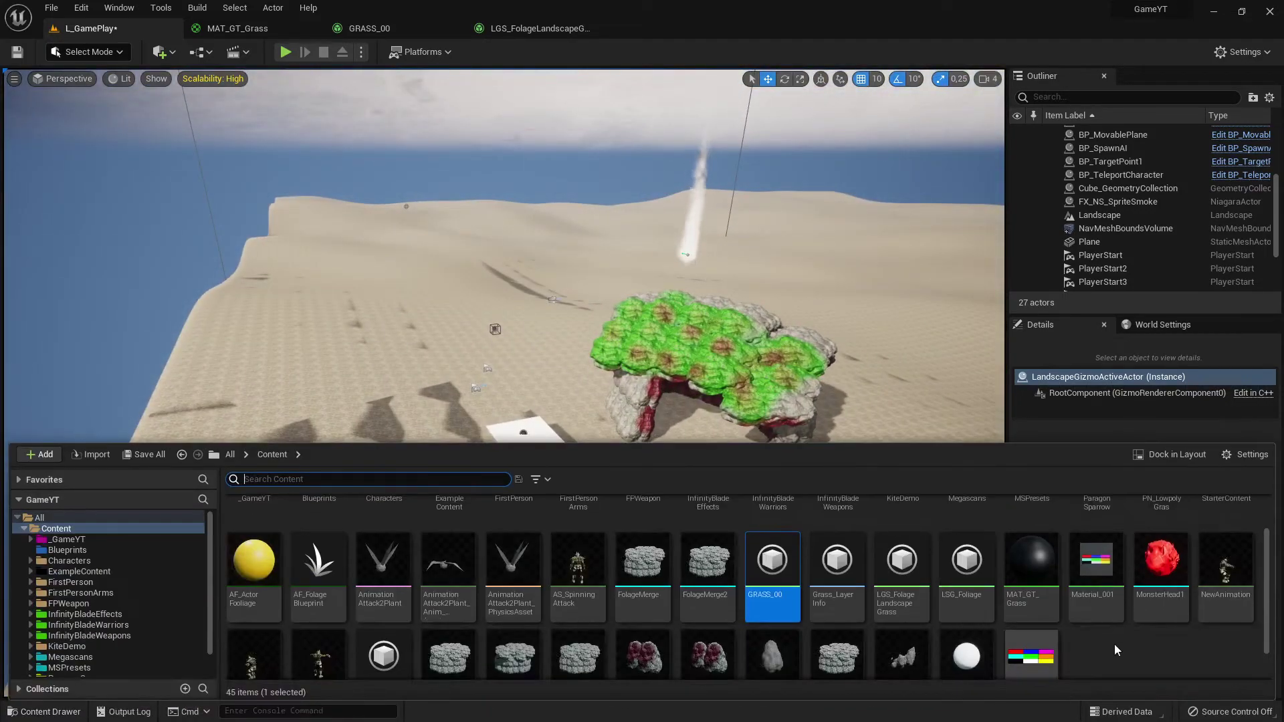
right_click(1096, 652)
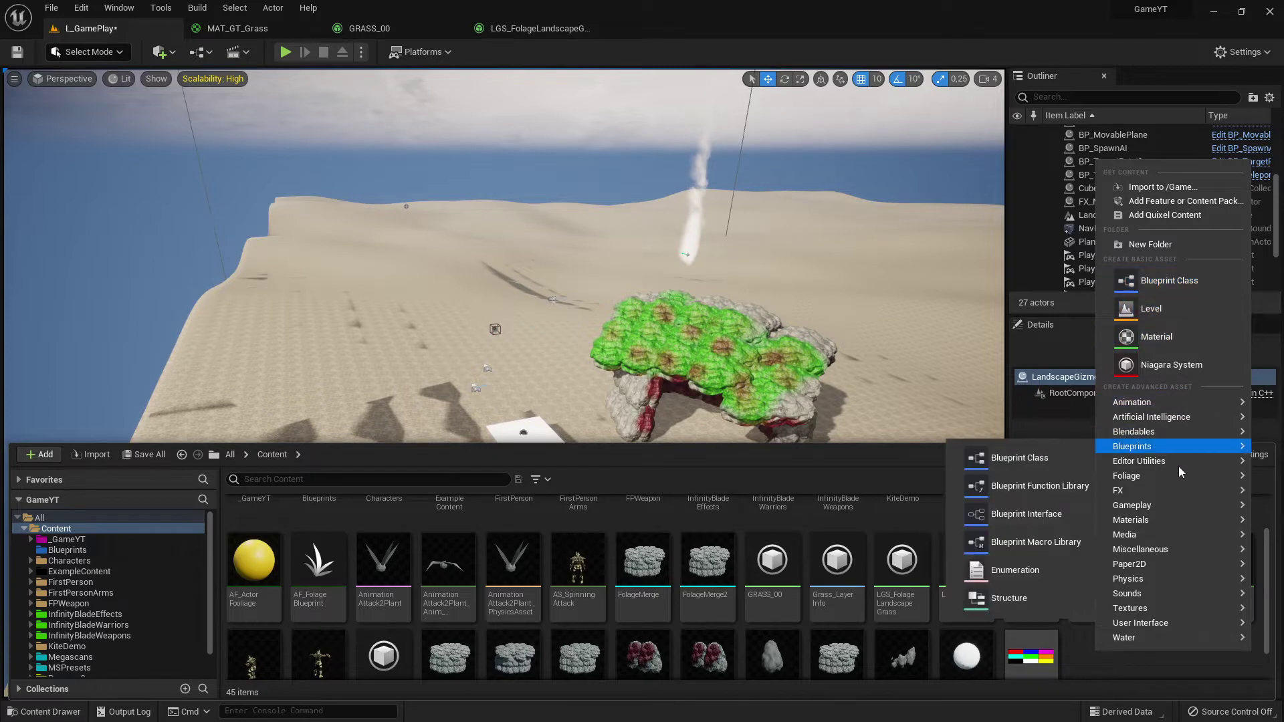
mouse_move(1145, 475)
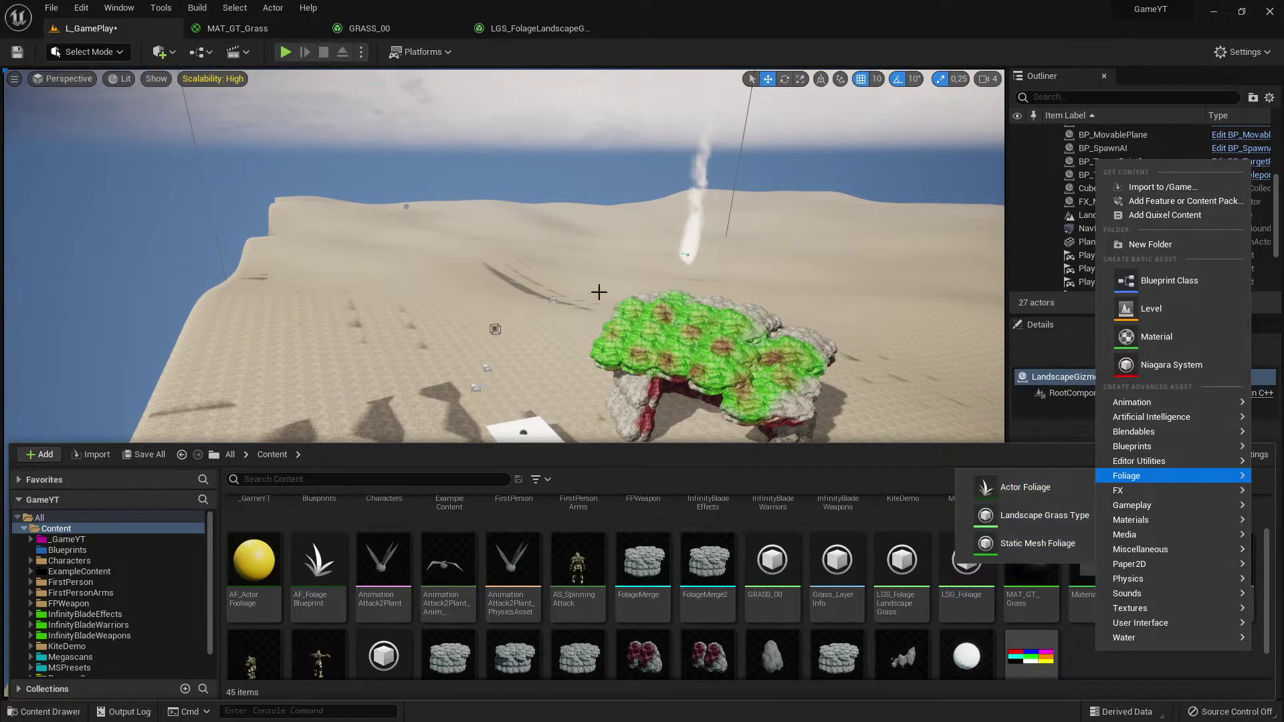
click(576, 326)
Step: Switch to the guide and read the first steps of section 3, Grass Tool Actor Creation and Setup, on the Landscape Grass Type
key(alt+Tab)
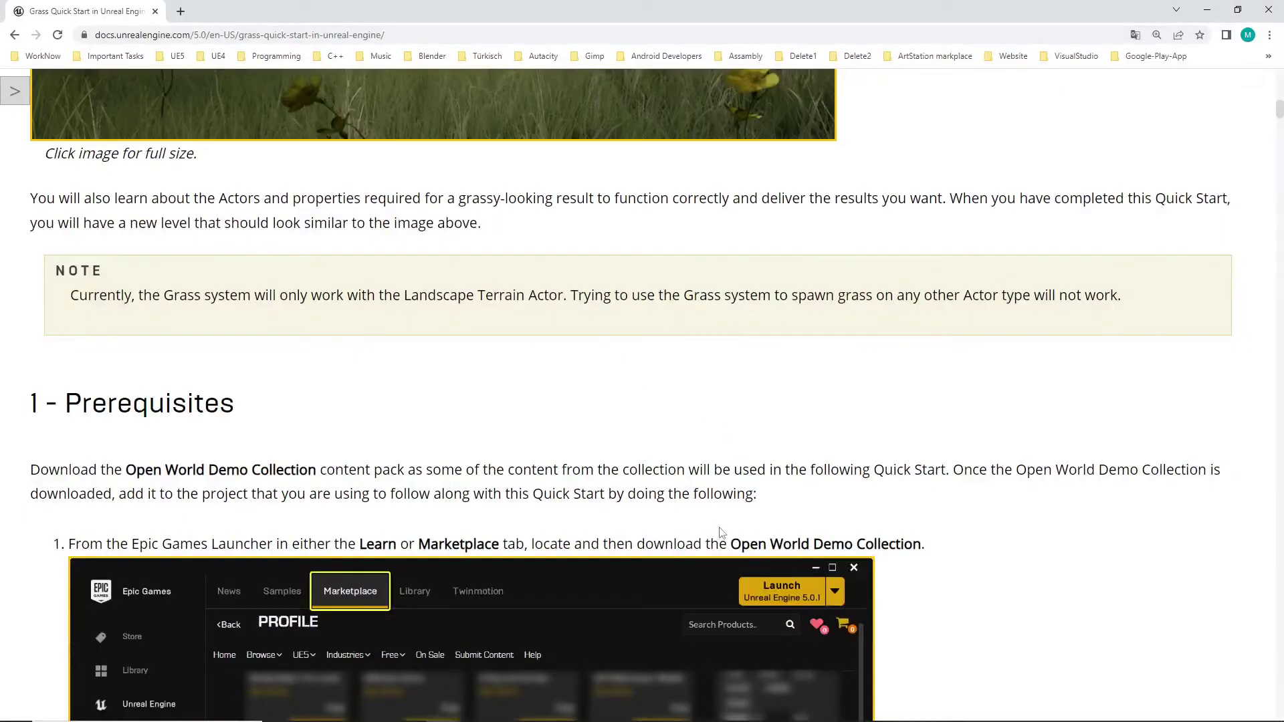
scroll(1000, 491, down, 20)
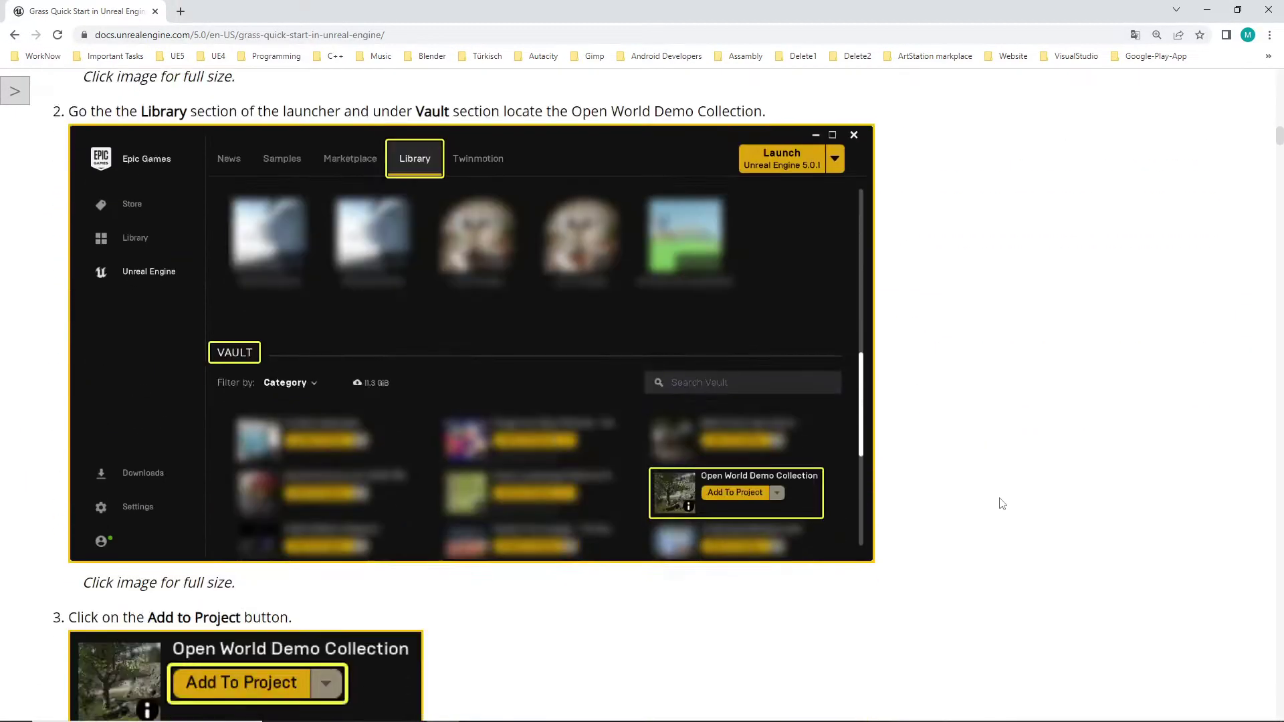
scroll(1001, 498, down, 5)
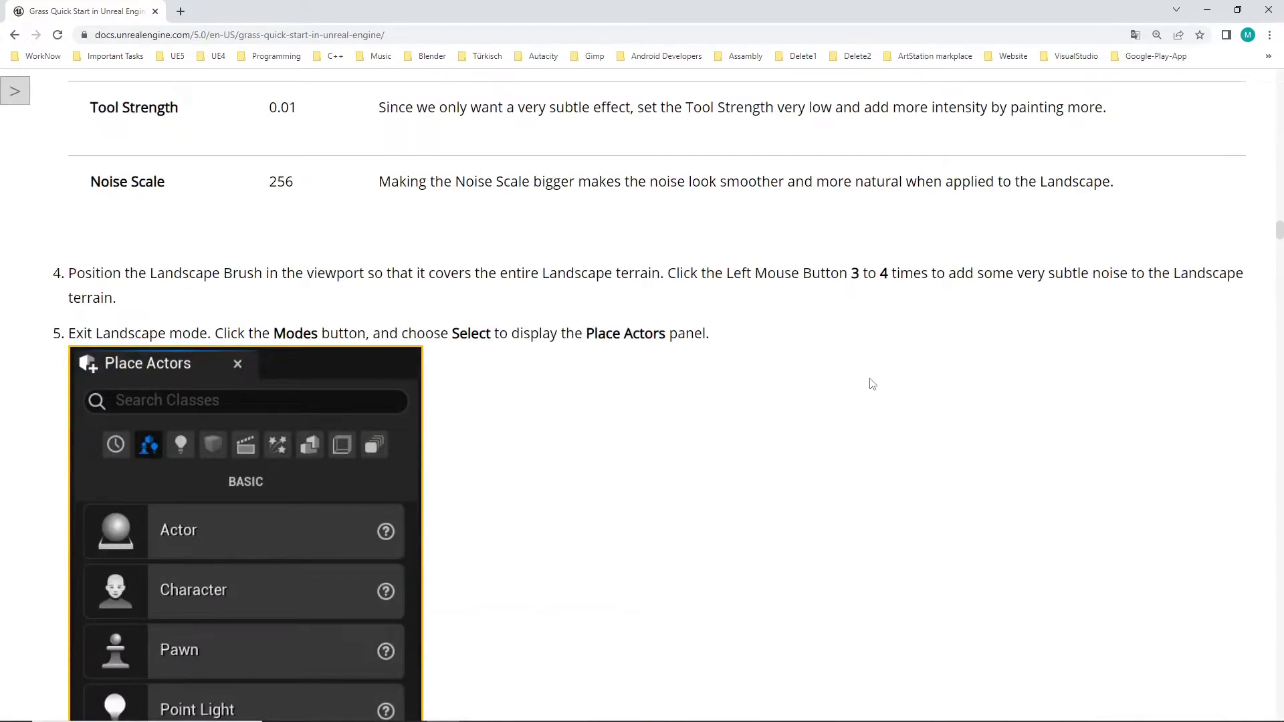
ctrl+scroll(873, 384, down, 1)
scroll(920, 401, down, 15)
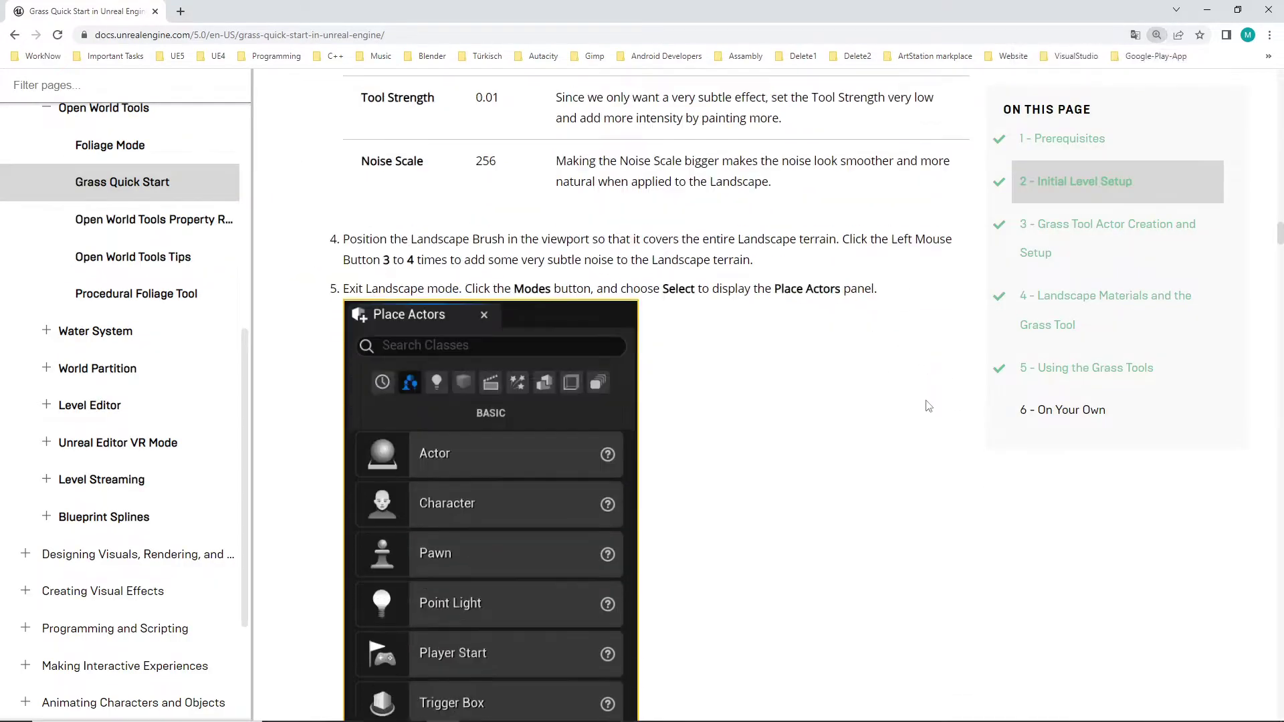
scroll(922, 435, down, 12)
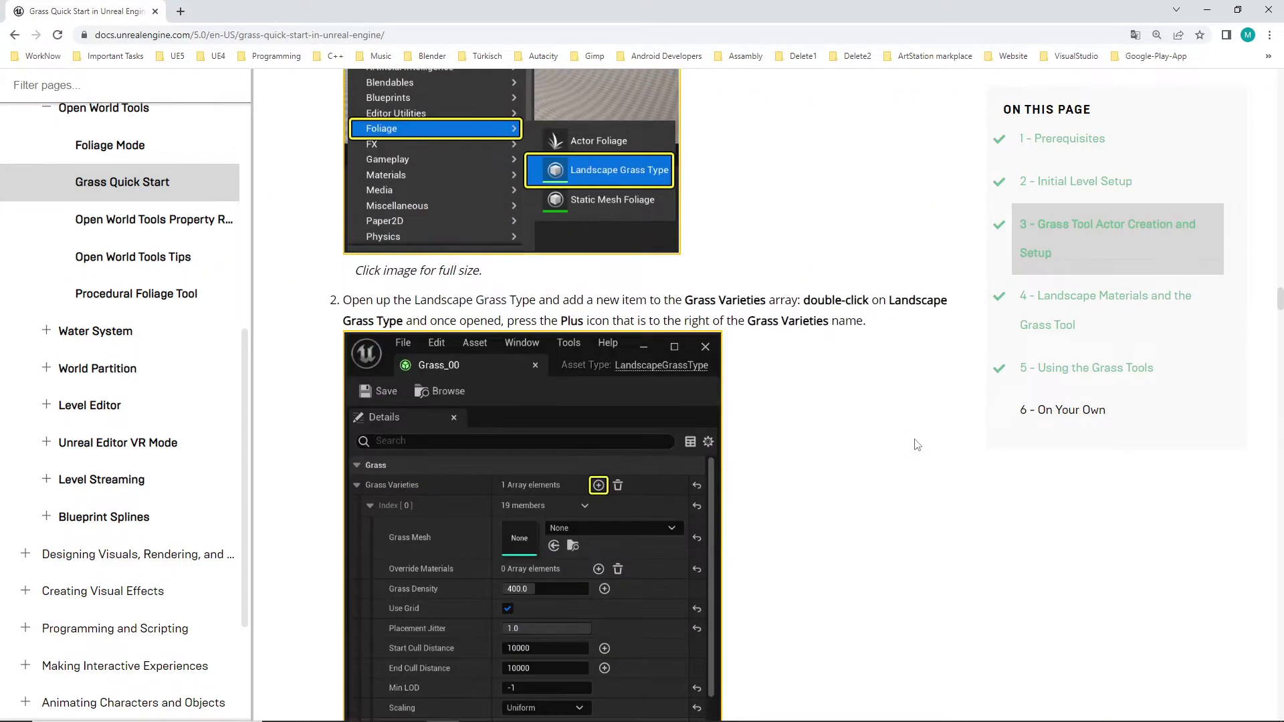
scroll(935, 448, up, 10)
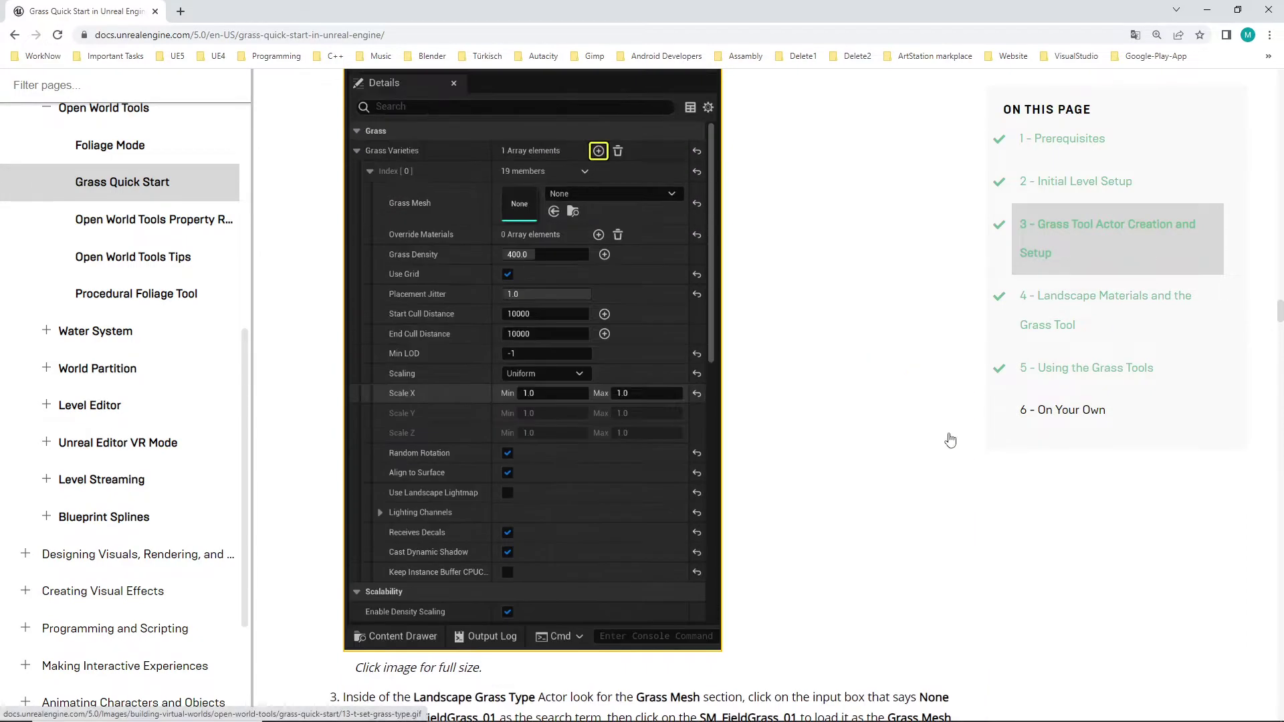
scroll(951, 435, down, 5)
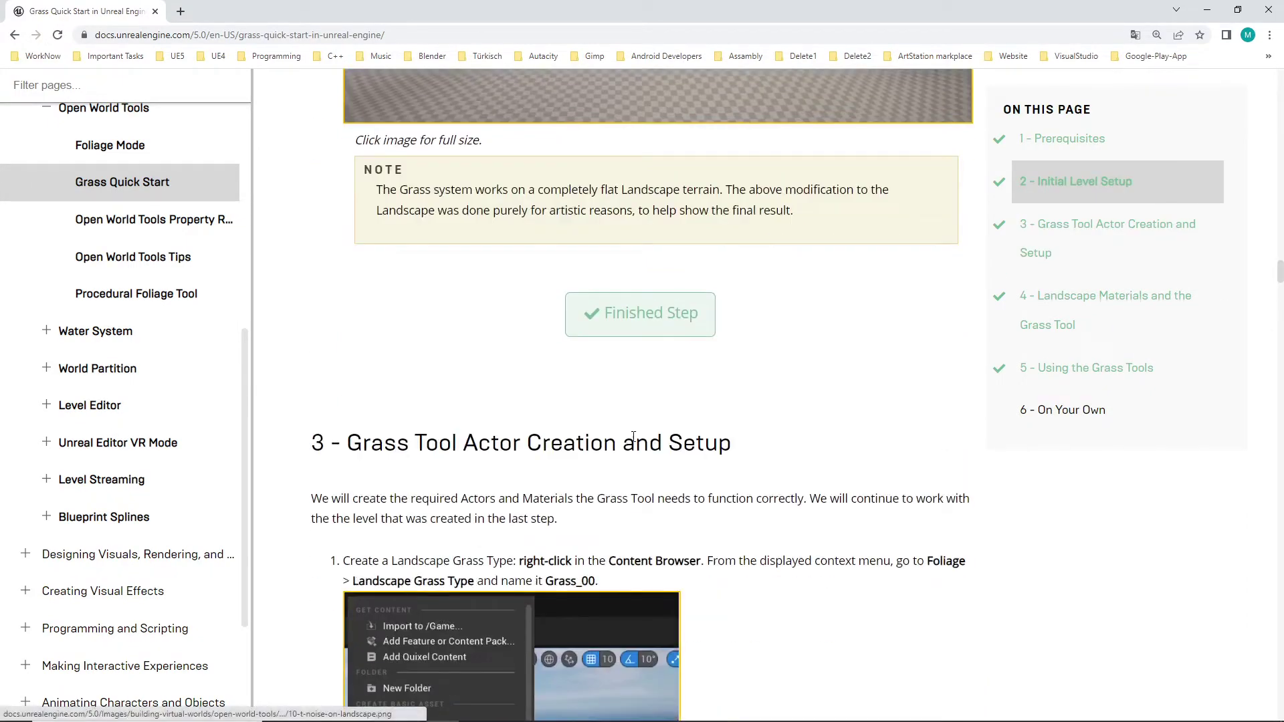
drag(361, 442, 686, 457)
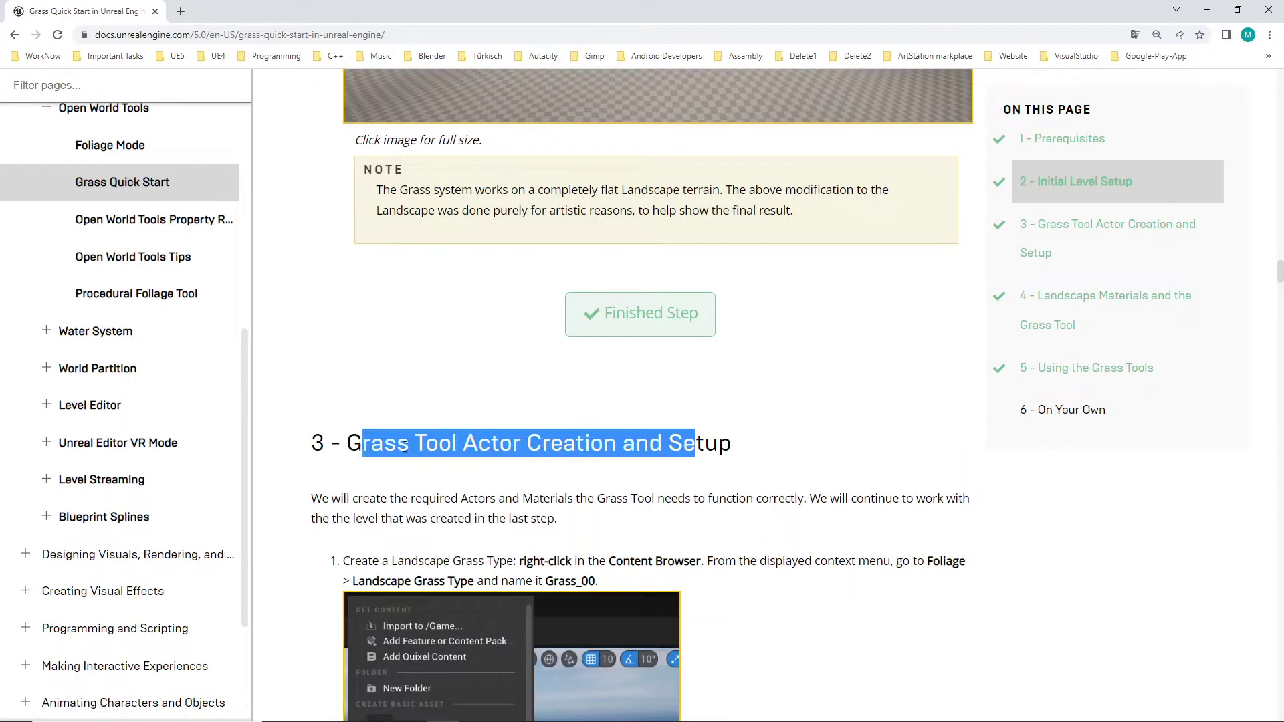
click(776, 441)
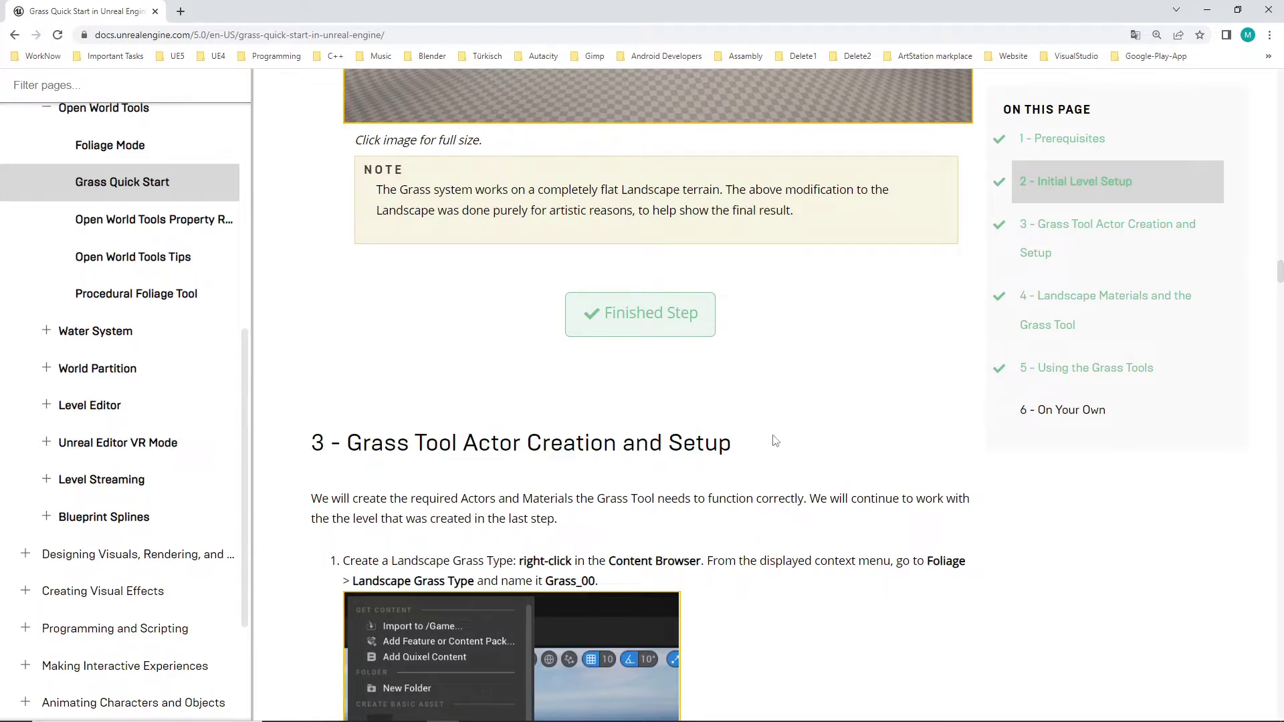
scroll(780, 444, down, 4)
scroll(727, 470, down, 2)
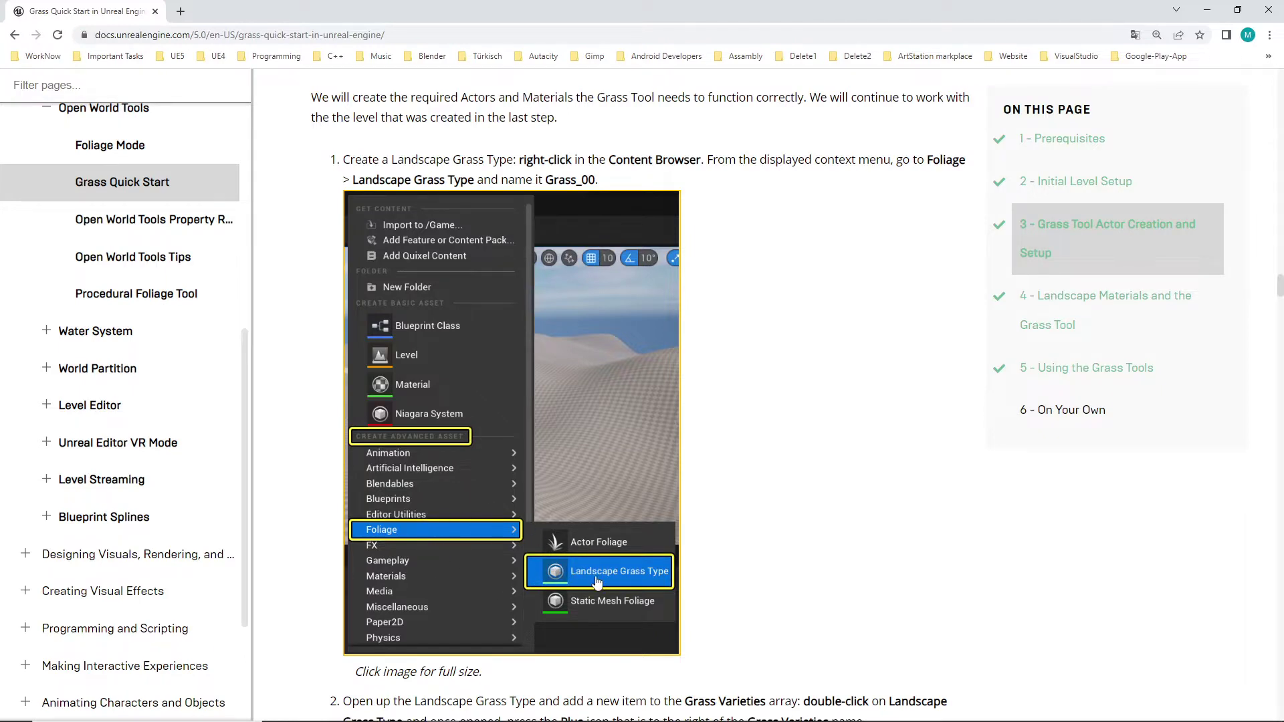
scroll(789, 401, down, 7)
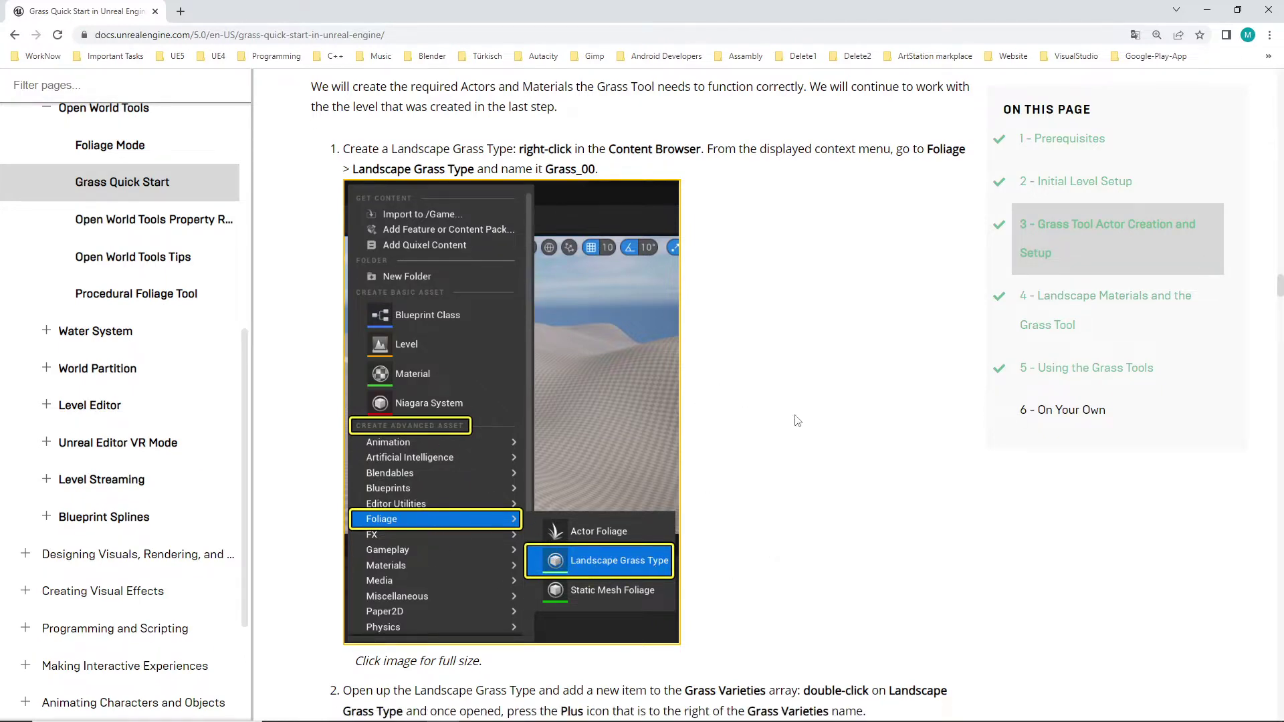
Step: Switch back to the Unreal Editor and open the project's _GameYT content folder, rechecking the guide's Landscape Grass Type step
key(alt+Tab)
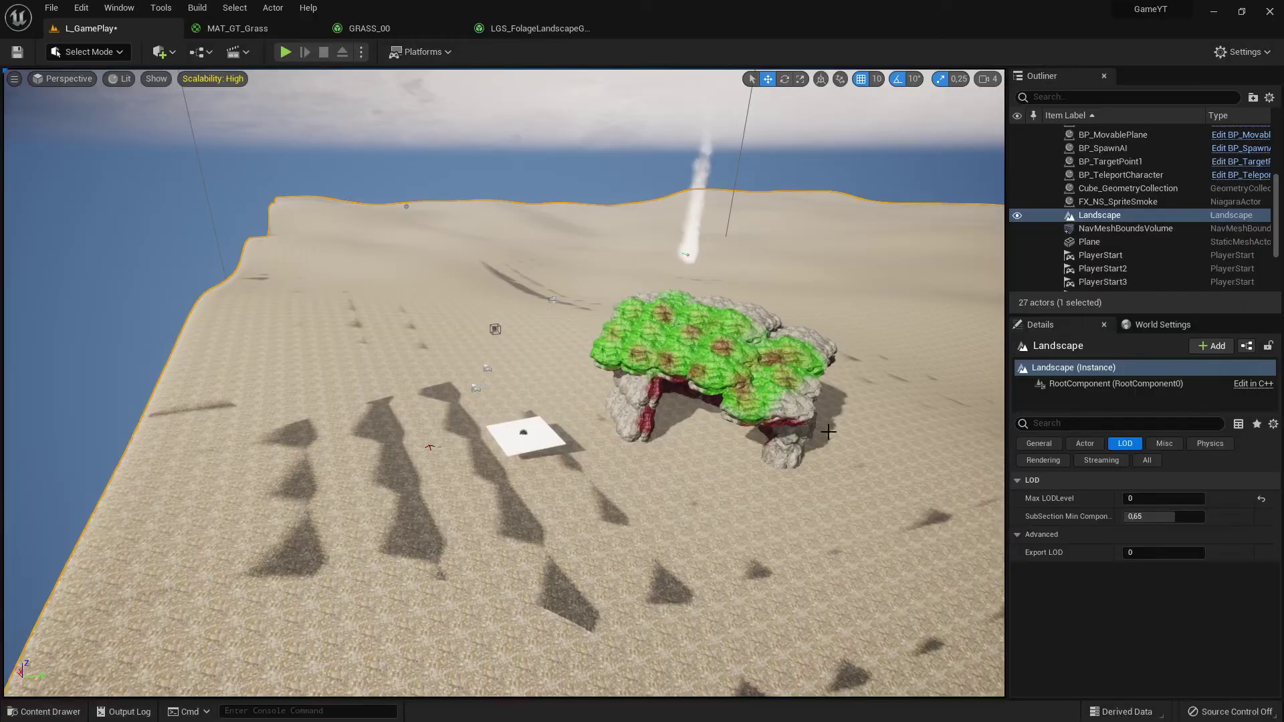
click(46, 711)
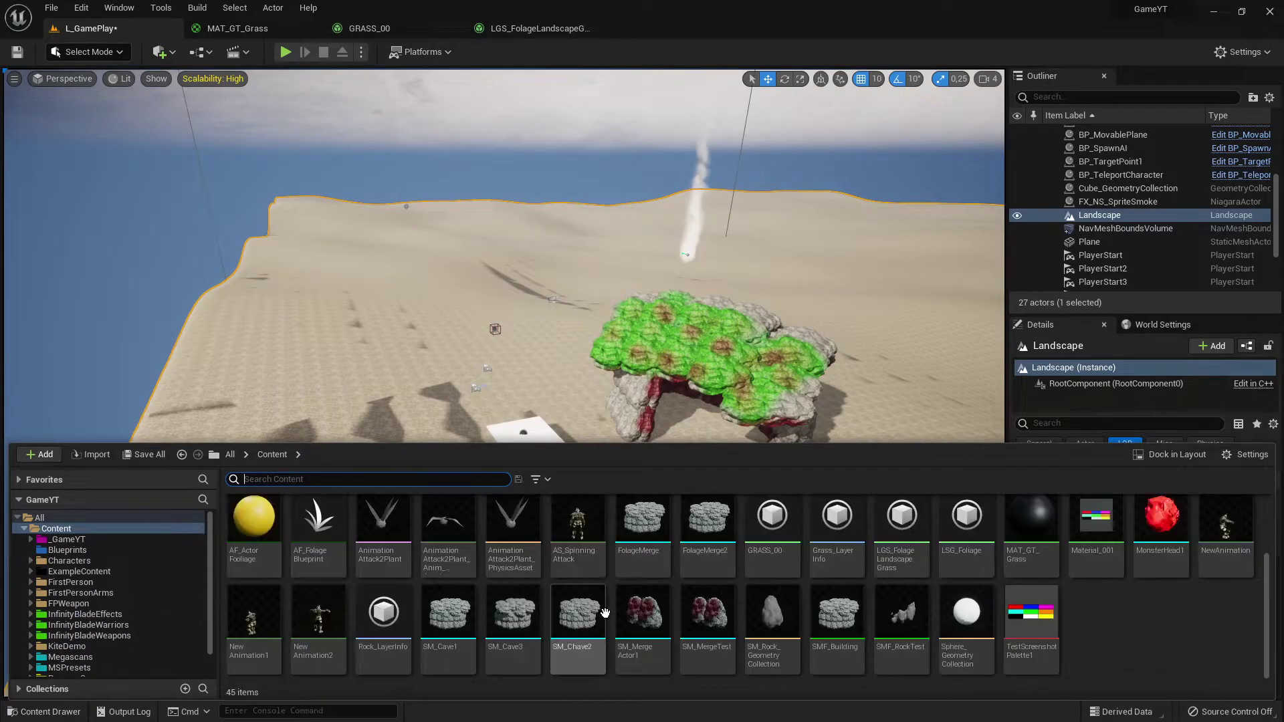
scroll(606, 612, up, 2)
click(182, 541)
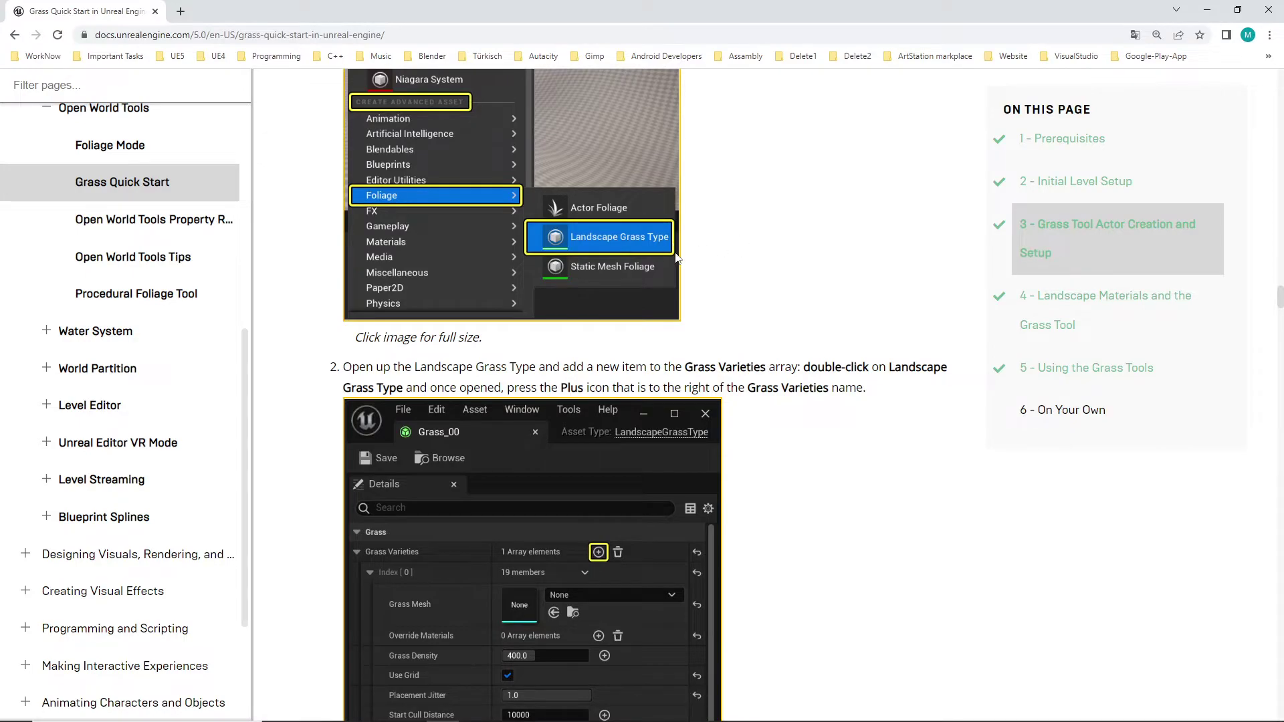
key(alt+Tab)
click(900, 641)
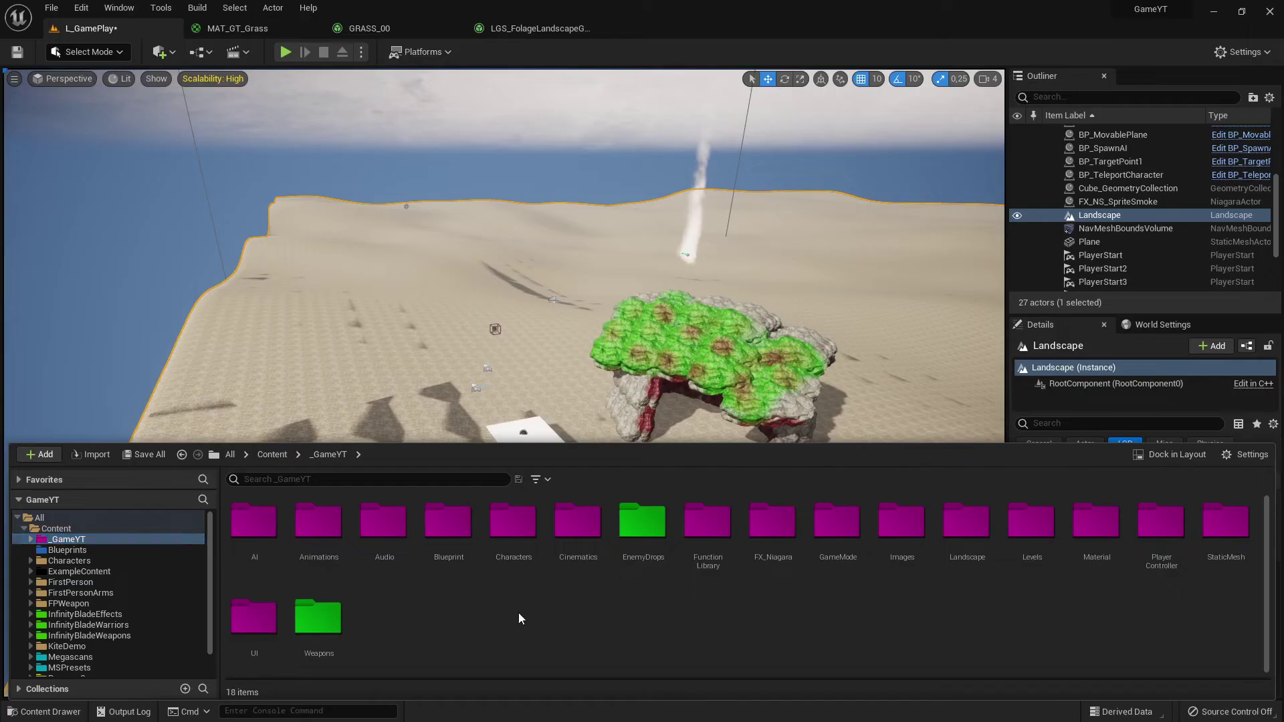
Step: Create a new folder named Foliage inside the _GameYT content folder
right_click(505, 612)
click(559, 206)
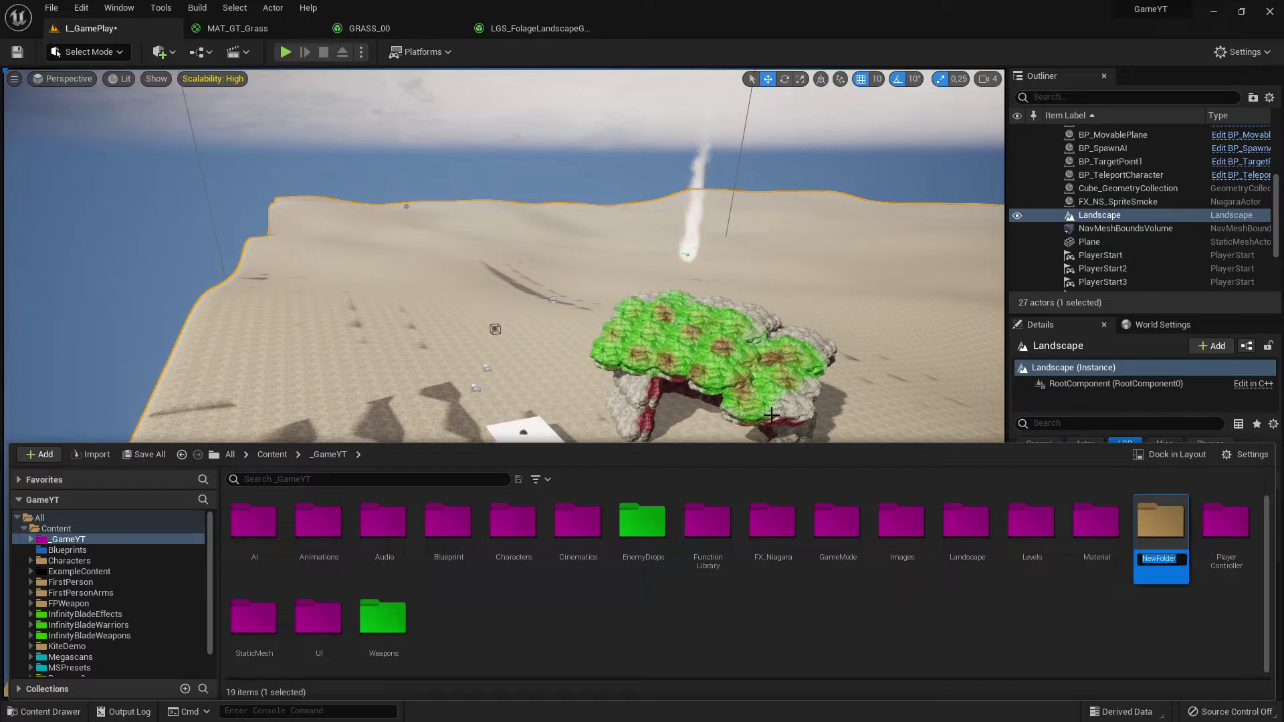
text(F)
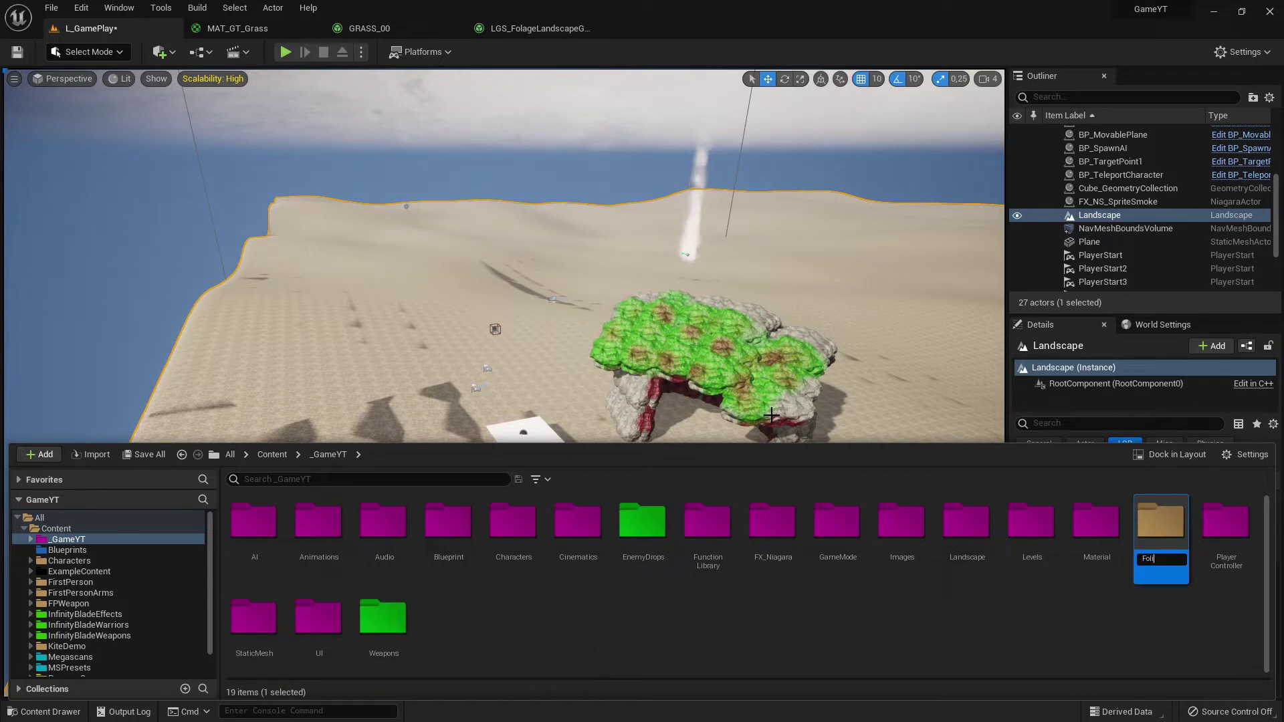
text(oliage)
key(Return)
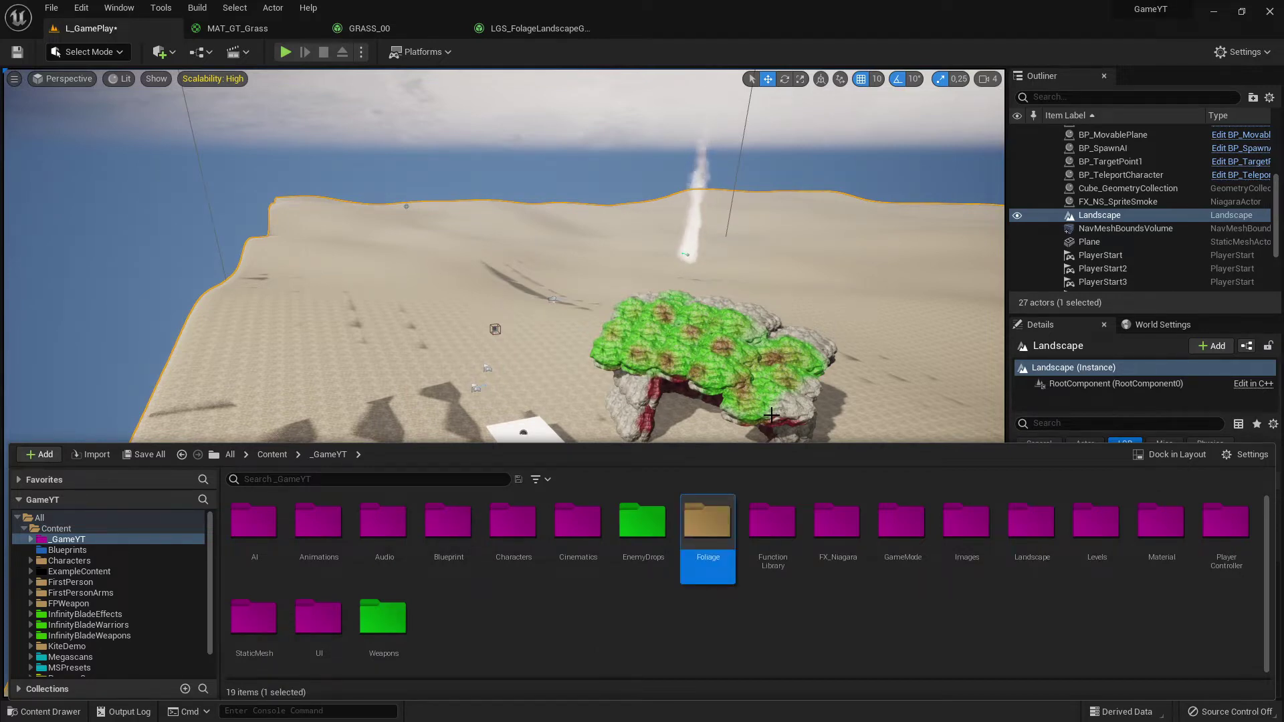
Step: Set the Foliage folder's color to the existing magenta used by most of the neighbouring folders
right_click(714, 532)
mouse_move(766, 322)
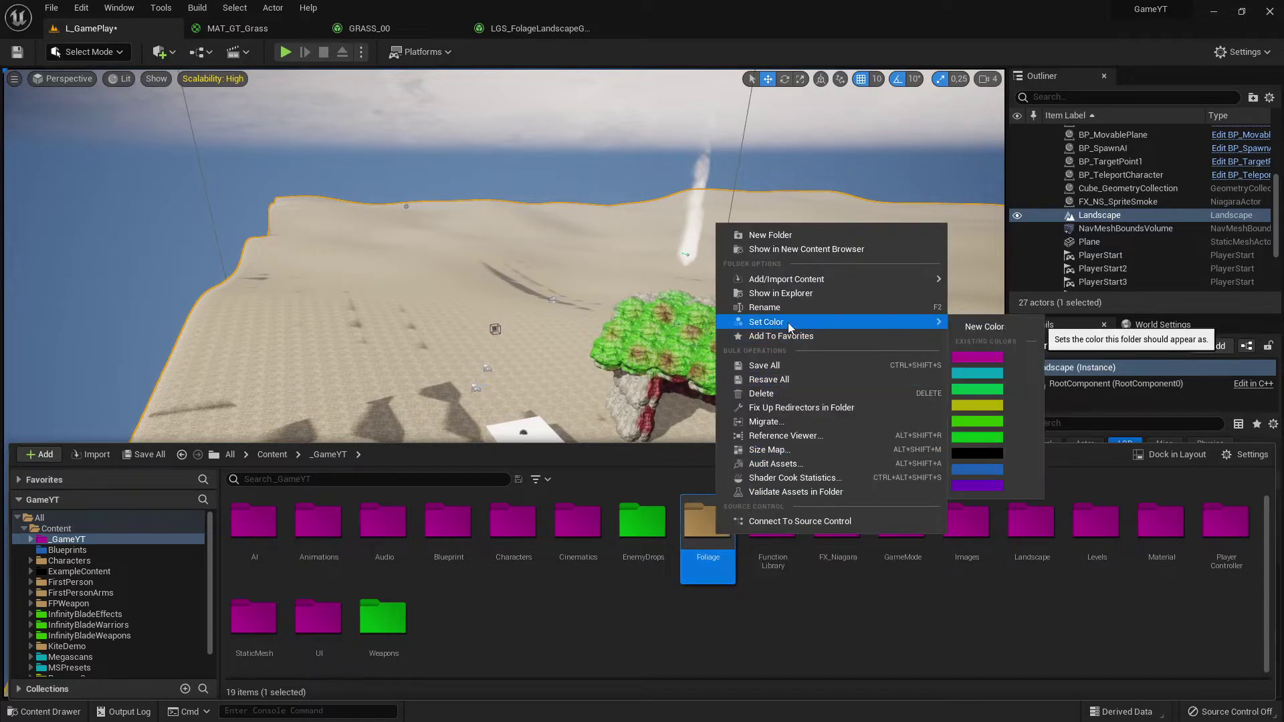
click(975, 357)
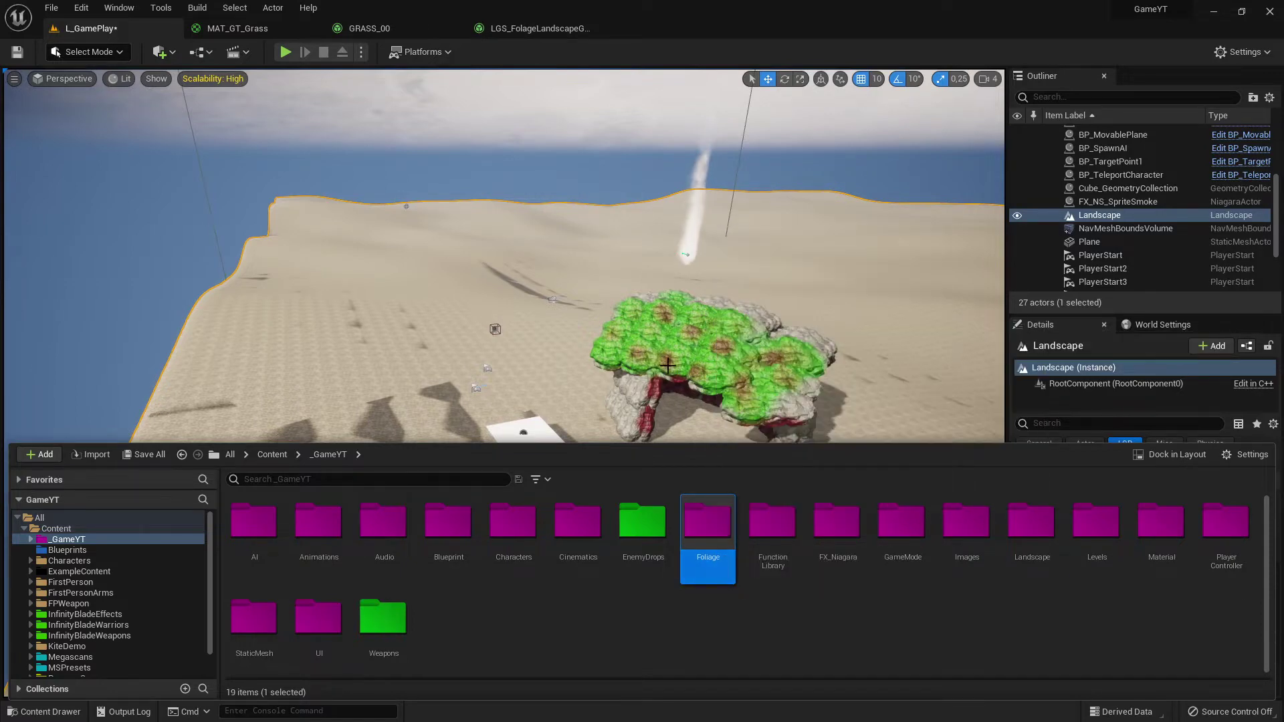
Step: Look over the existing assets in the Content root, return to the Foliage folder and recheck the guide's Landscape Grass Type step
double_click(703, 525)
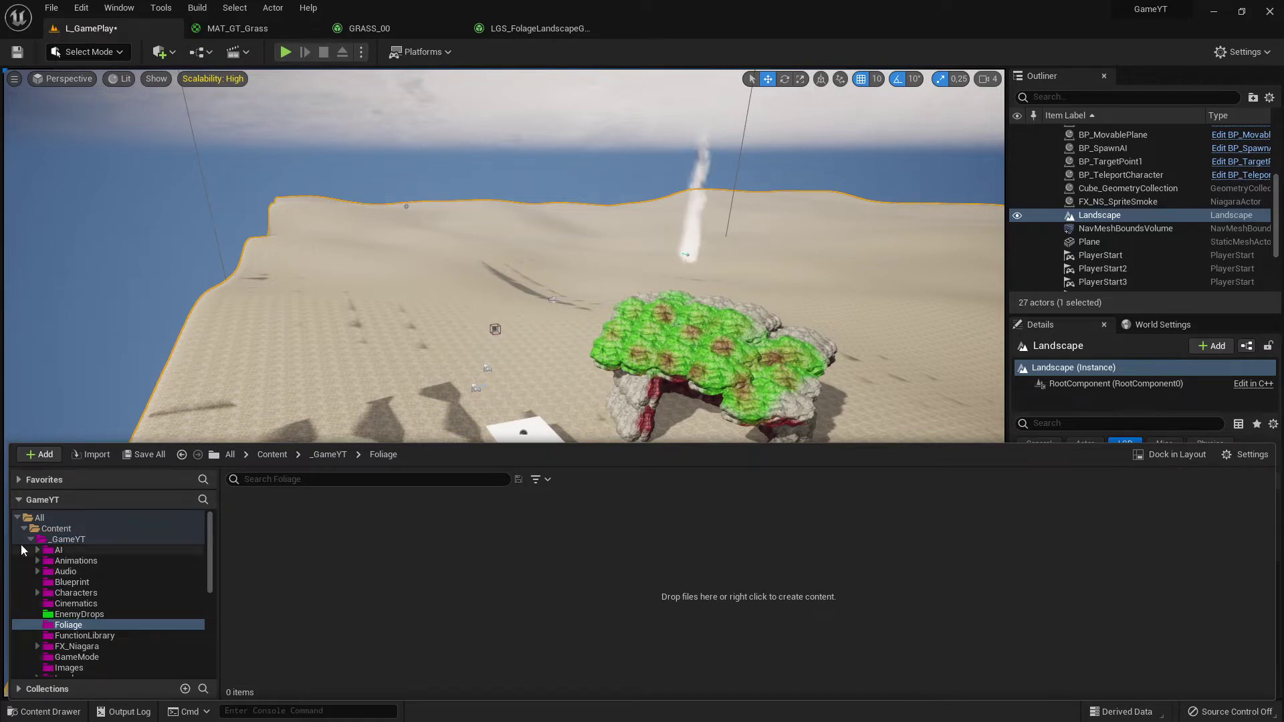
click(56, 528)
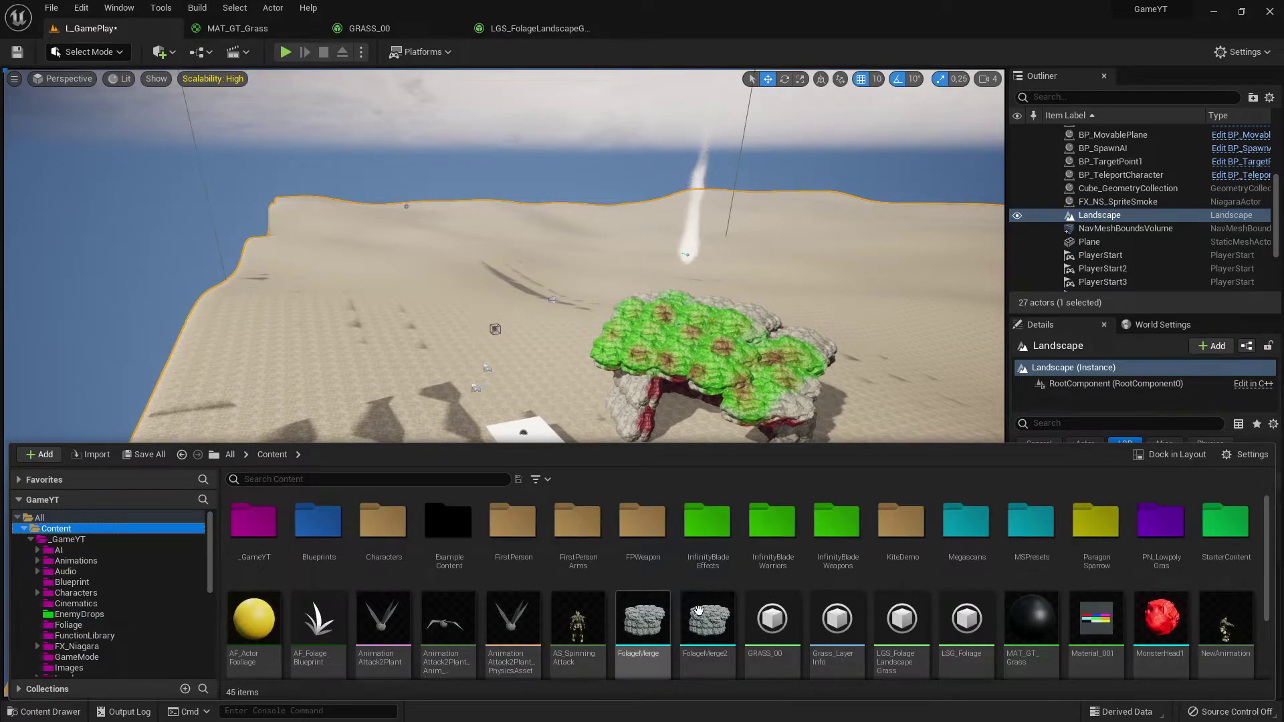
scroll(642, 629, down, 2)
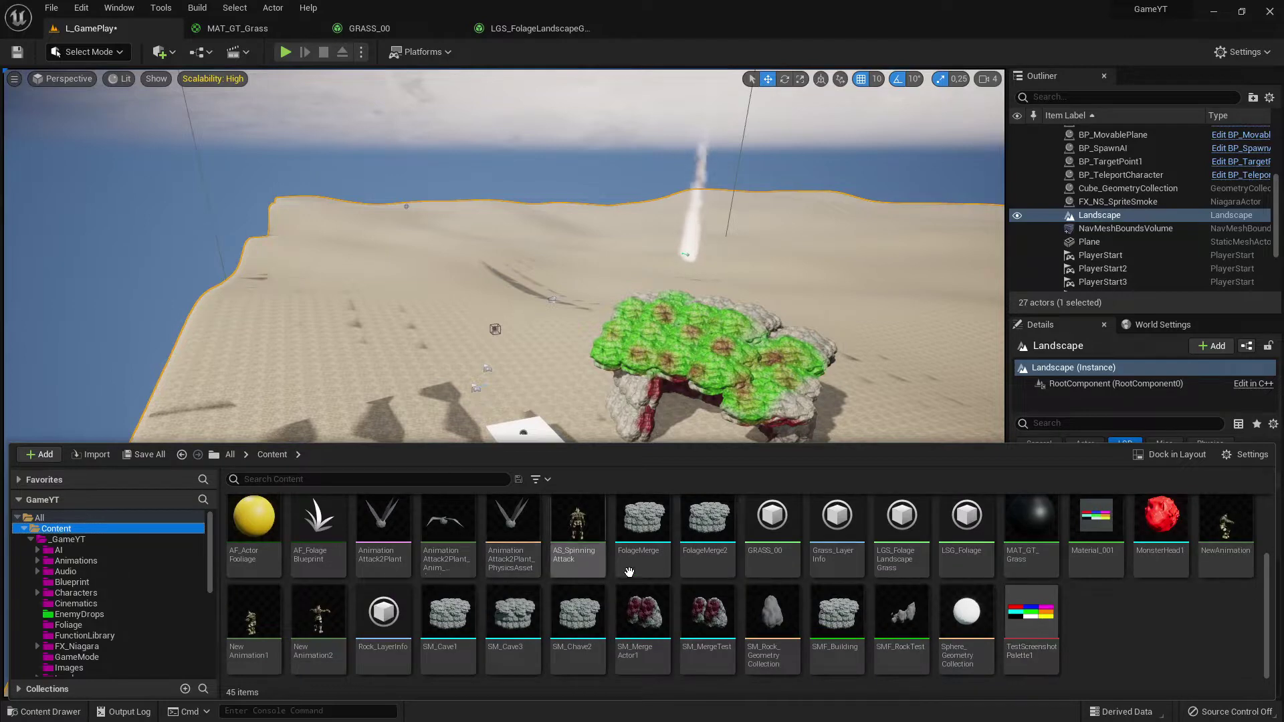
scroll(702, 628, up, 1)
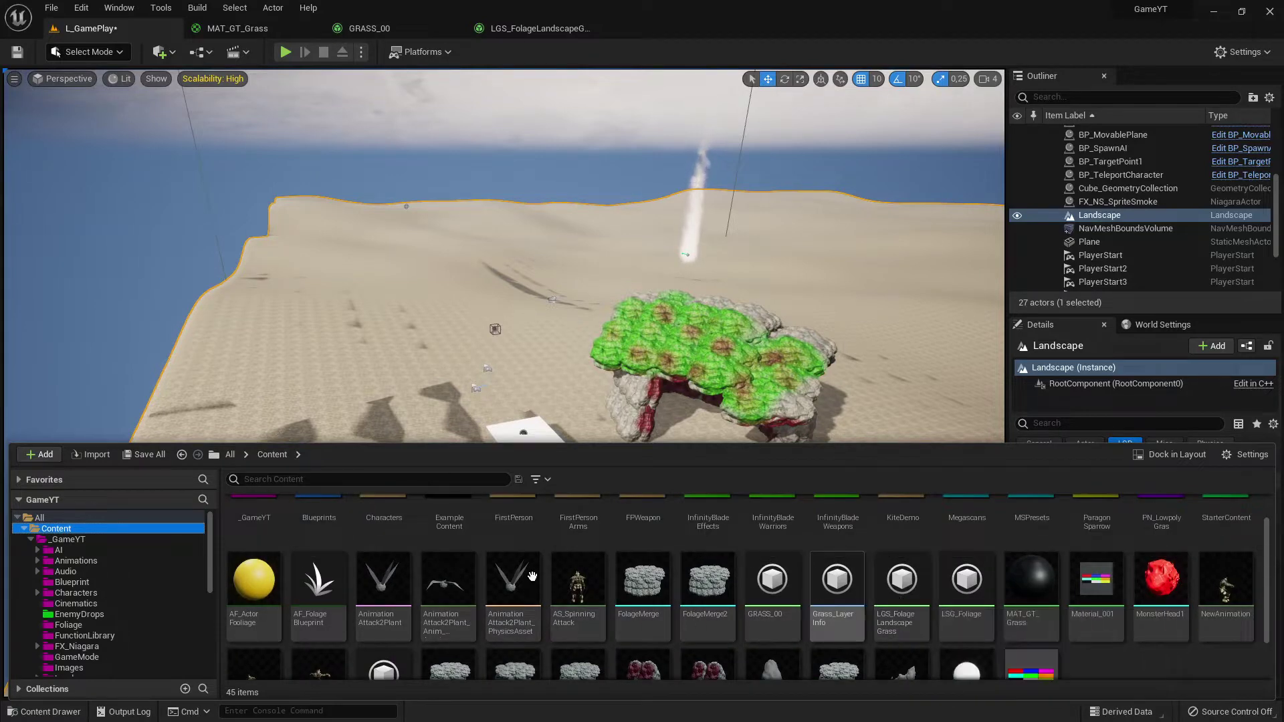
click(65, 626)
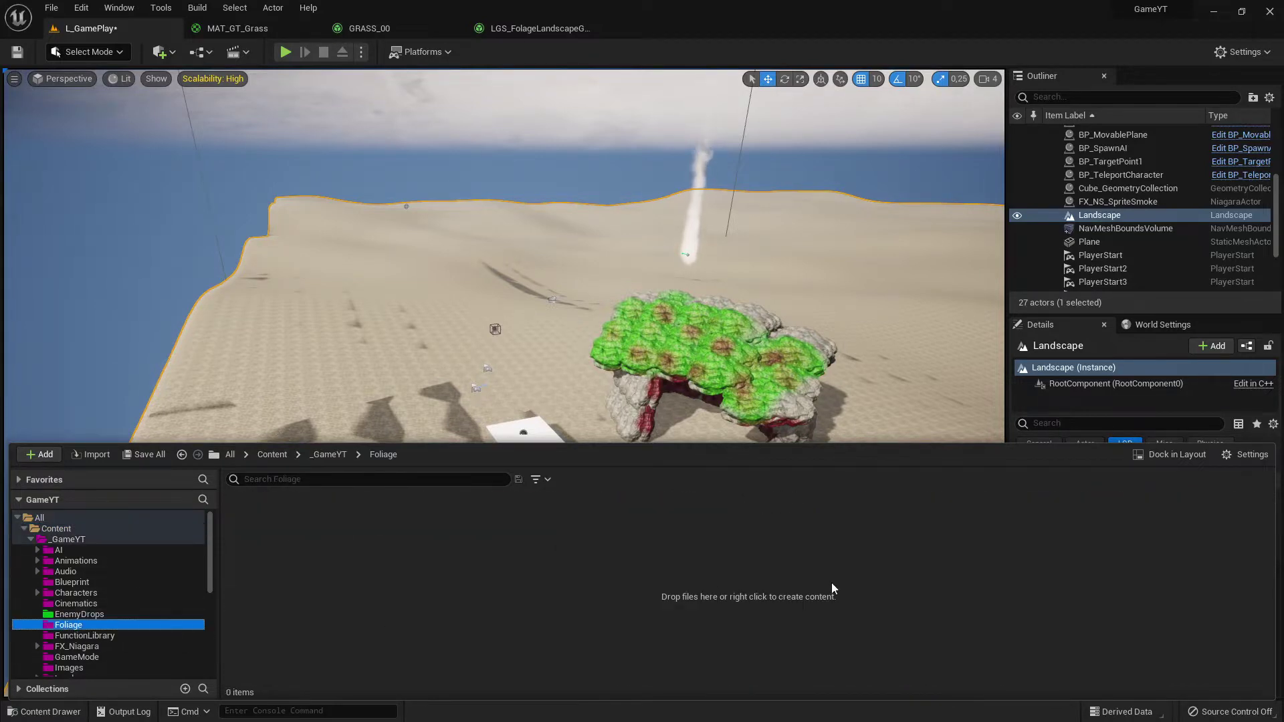
key(alt+Tab)
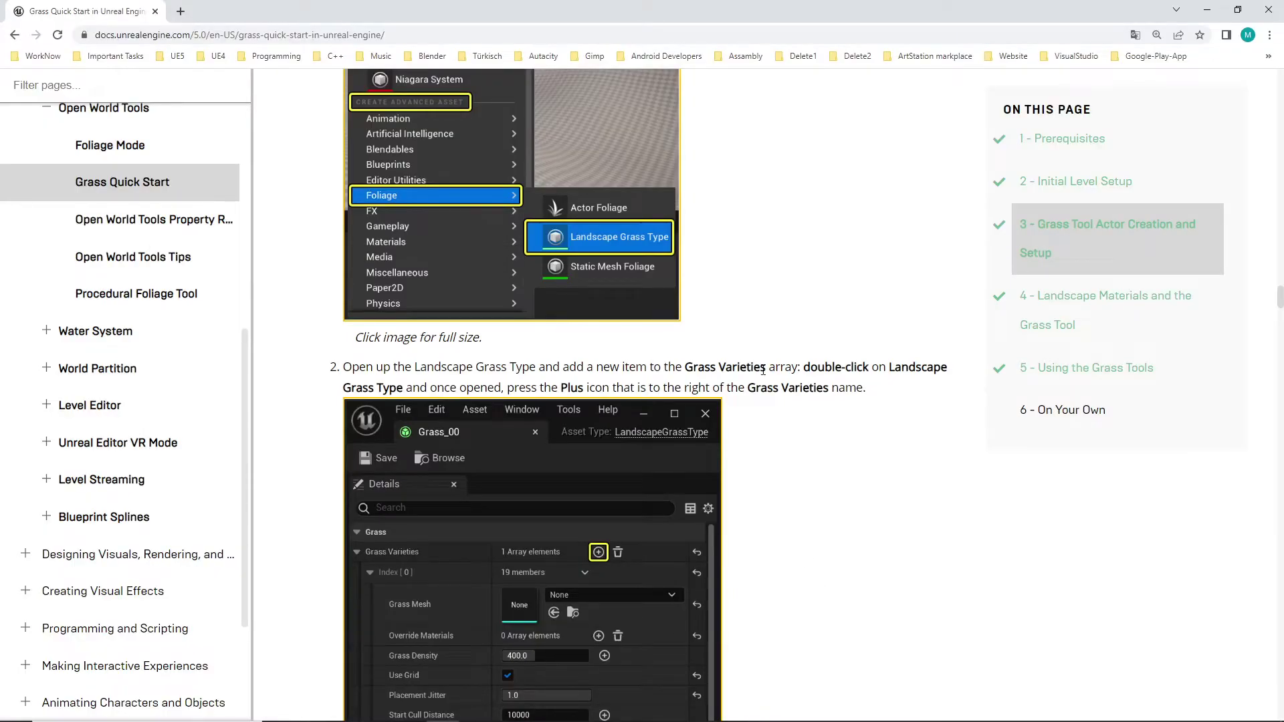
key(alt+Tab)
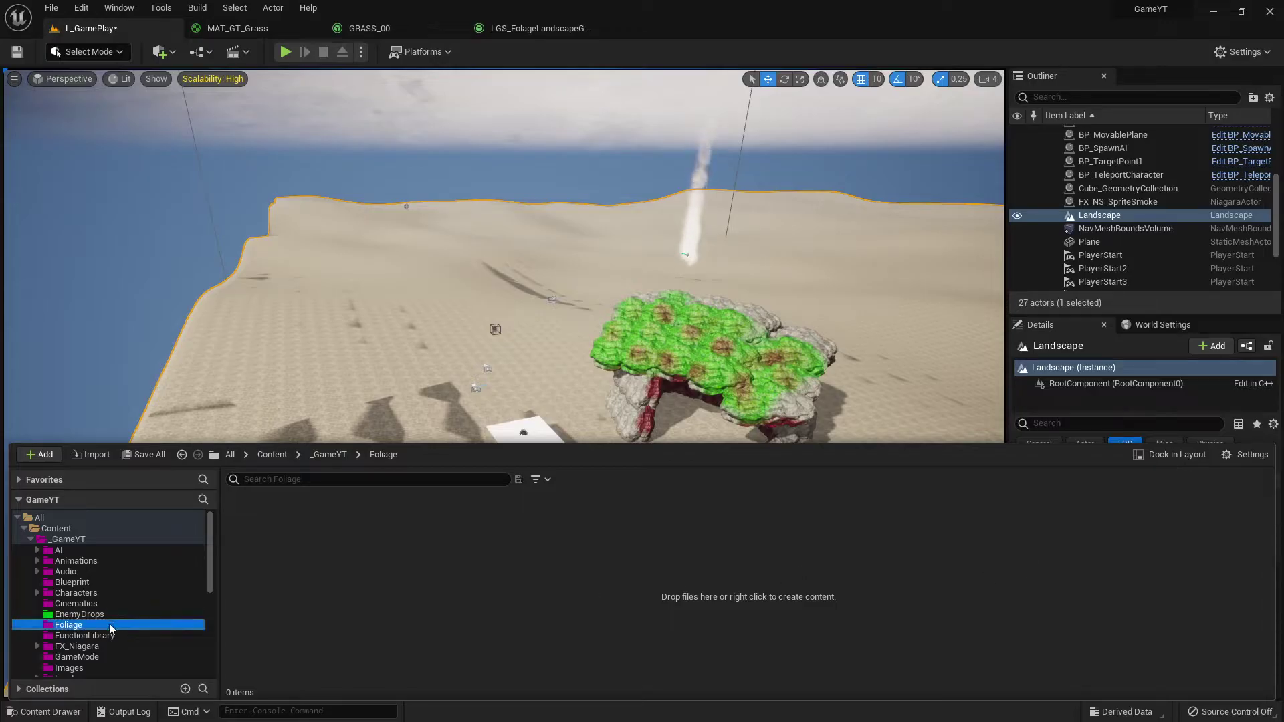
right_click(498, 604)
click(495, 603)
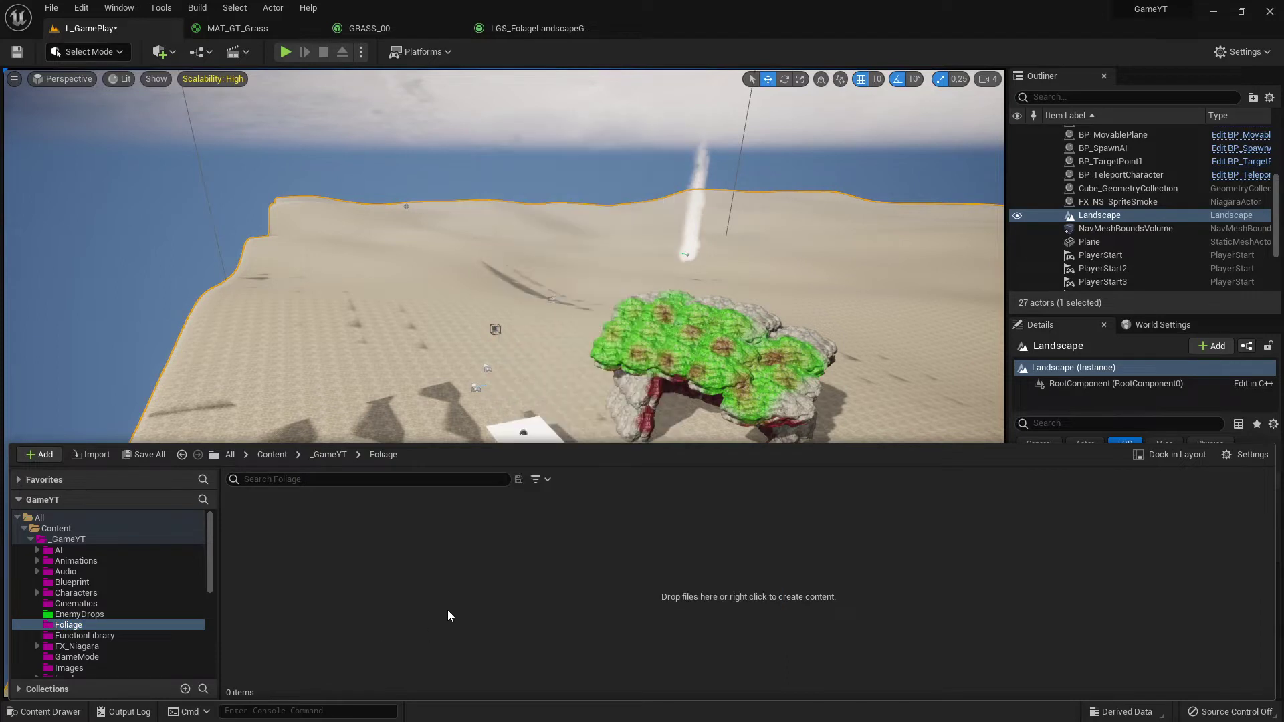
right_click(466, 616)
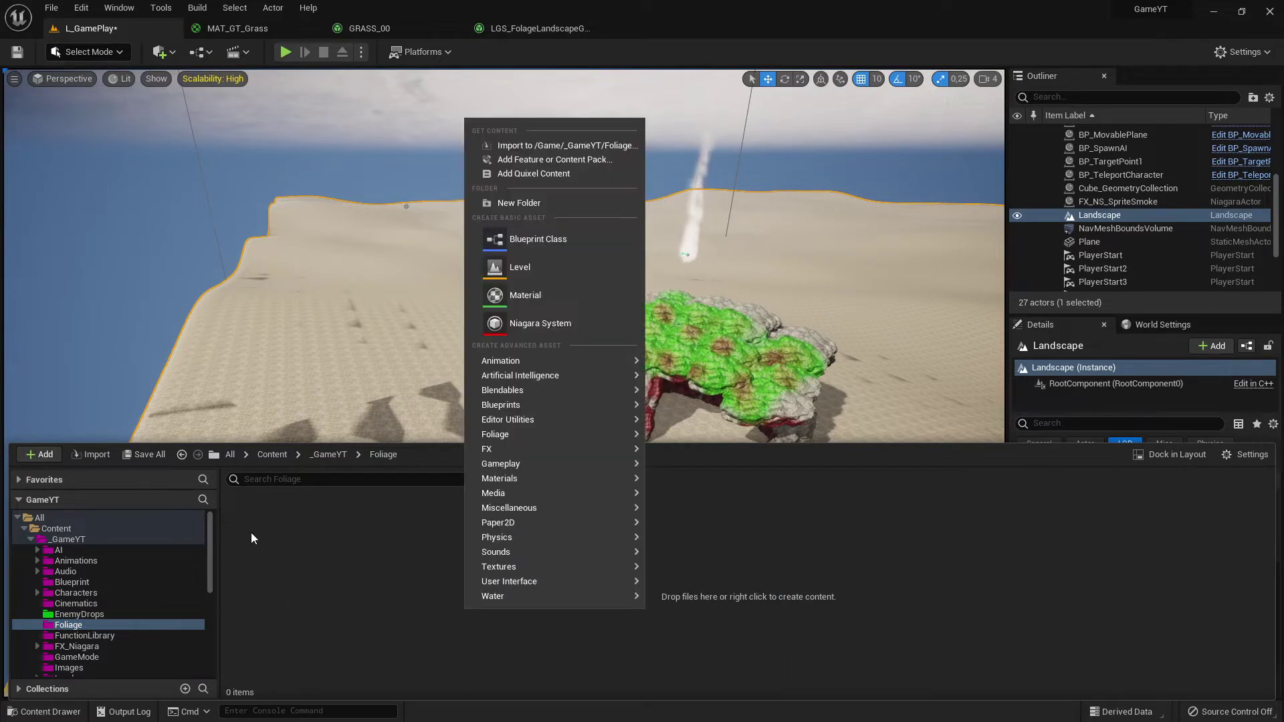
click(251, 533)
click(38, 455)
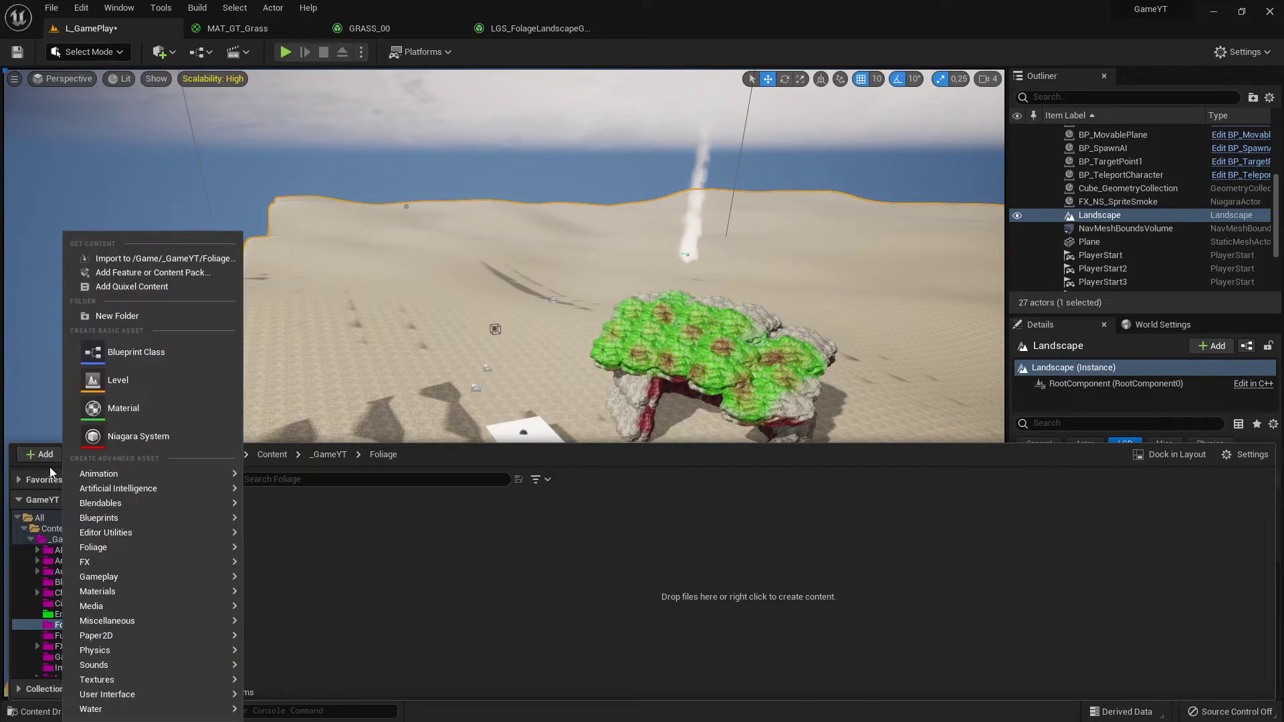
click(530, 585)
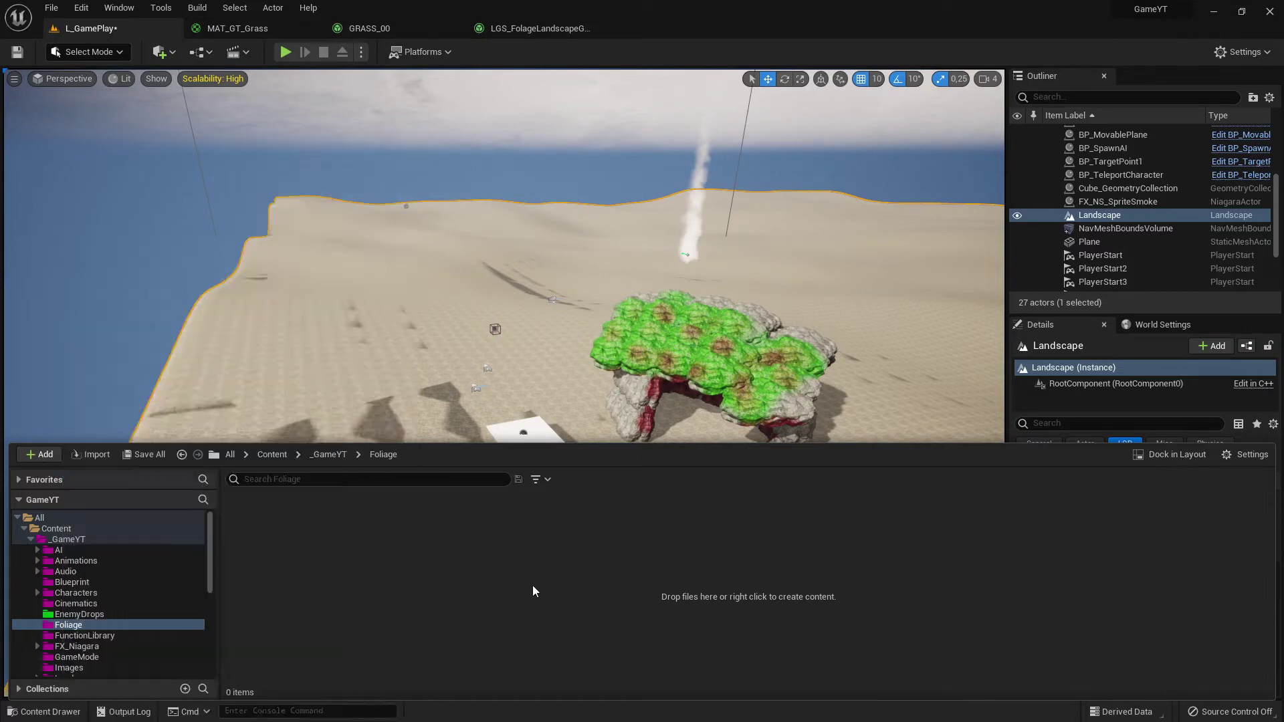
Step: Create a Landscape Grass Type asset in the Foliage folder, and read the guide's step on the Grass Varieties array
right_click(463, 588)
mouse_move(502, 413)
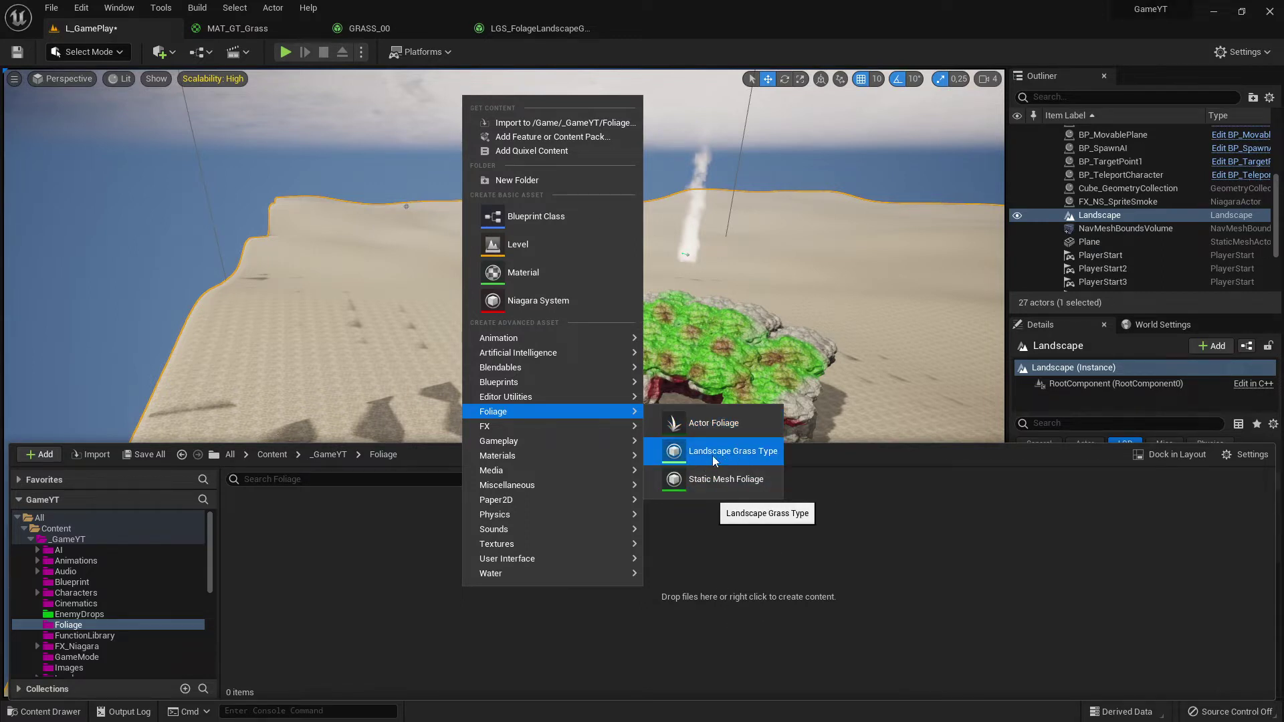
click(740, 452)
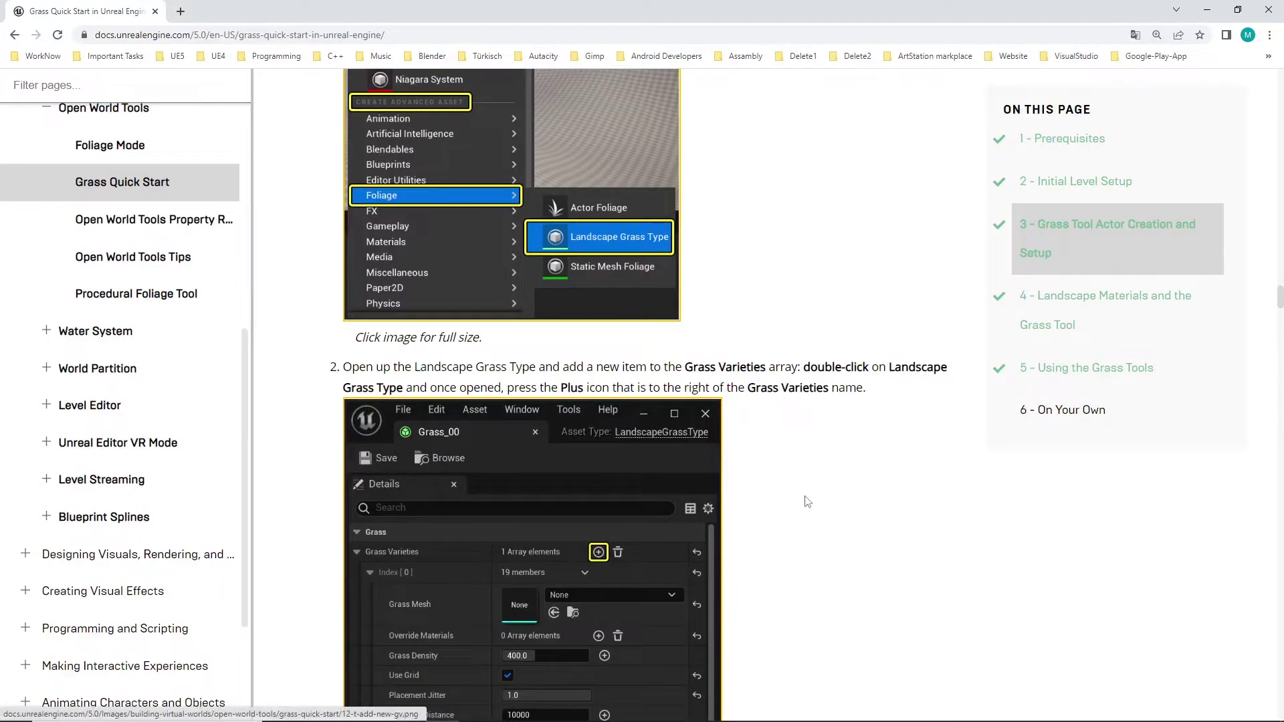
scroll(807, 501, down, 4)
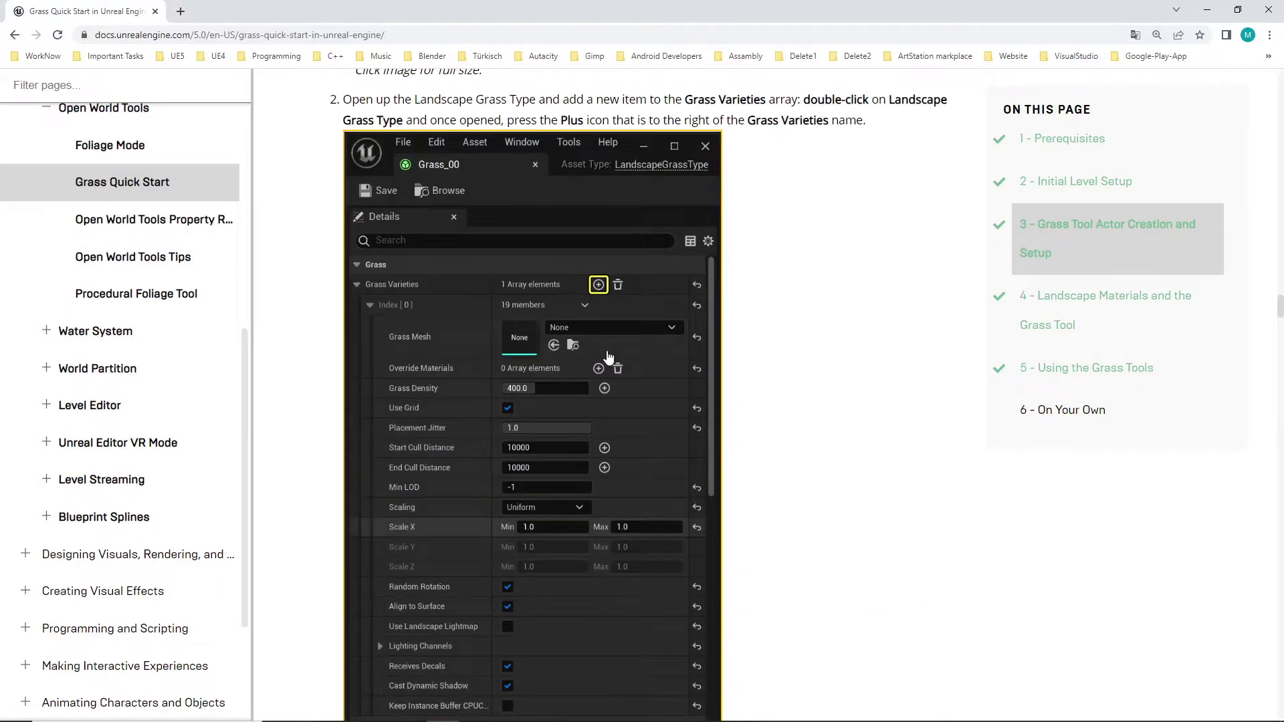
scroll(722, 238, up, 3)
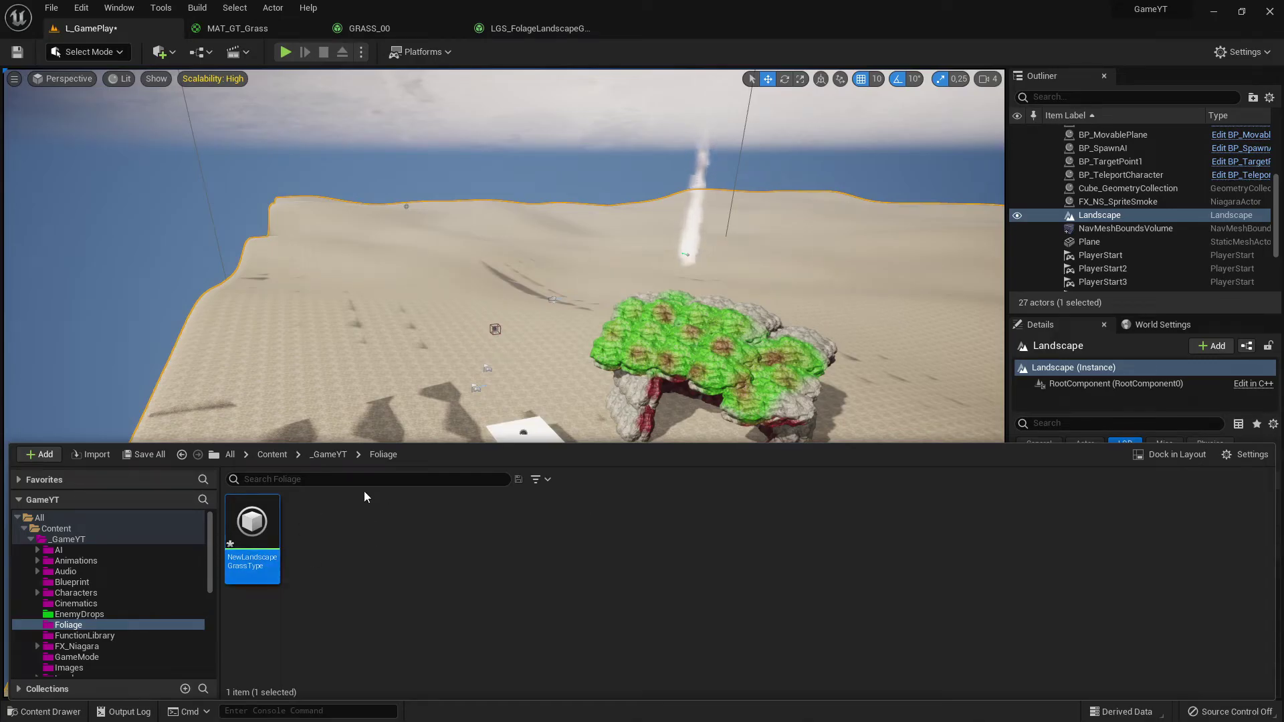
Step: Open the new grass type briefly, return to the L_GamePlay level and dock the content browser in the layout at a slightly reduced height
double_click(247, 551)
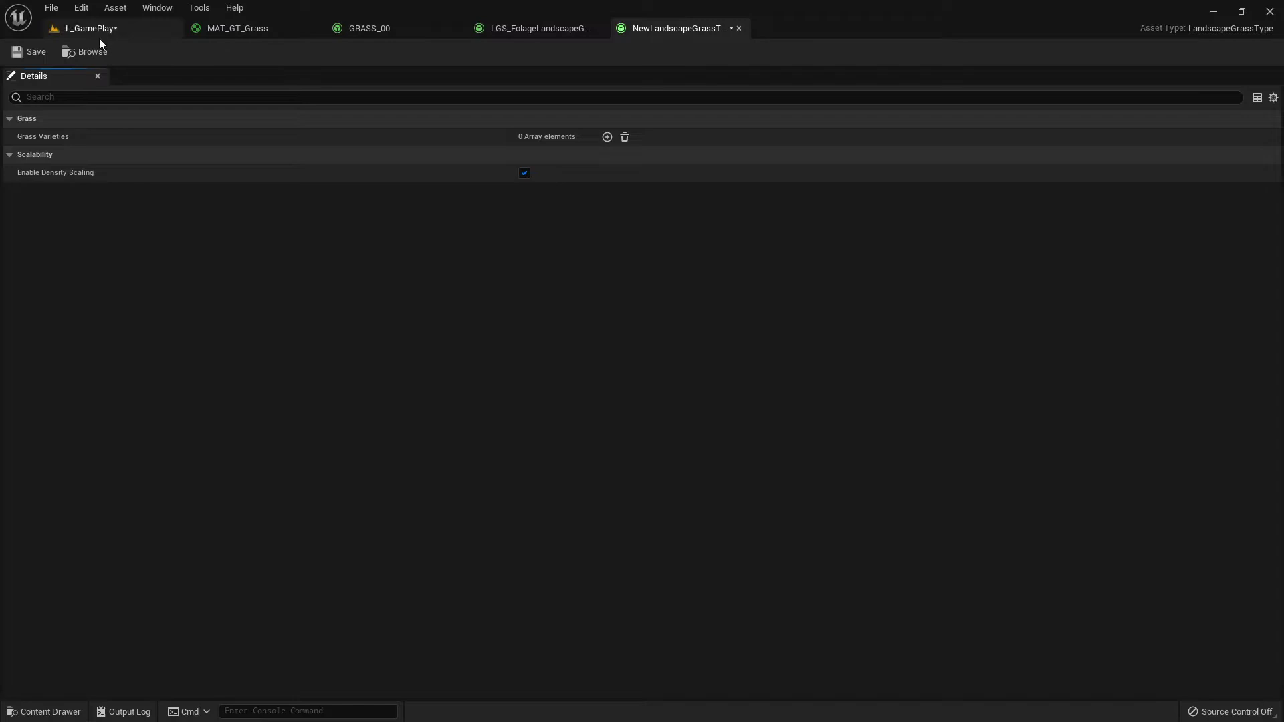
click(99, 28)
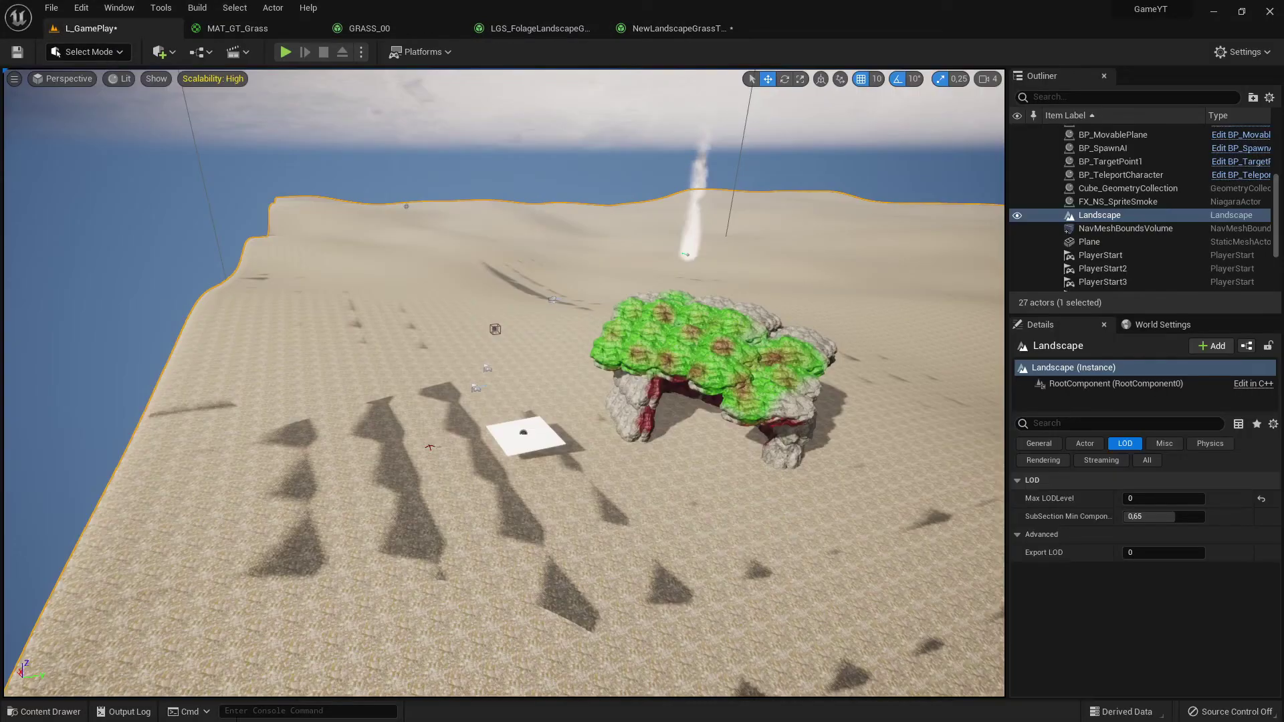
click(43, 712)
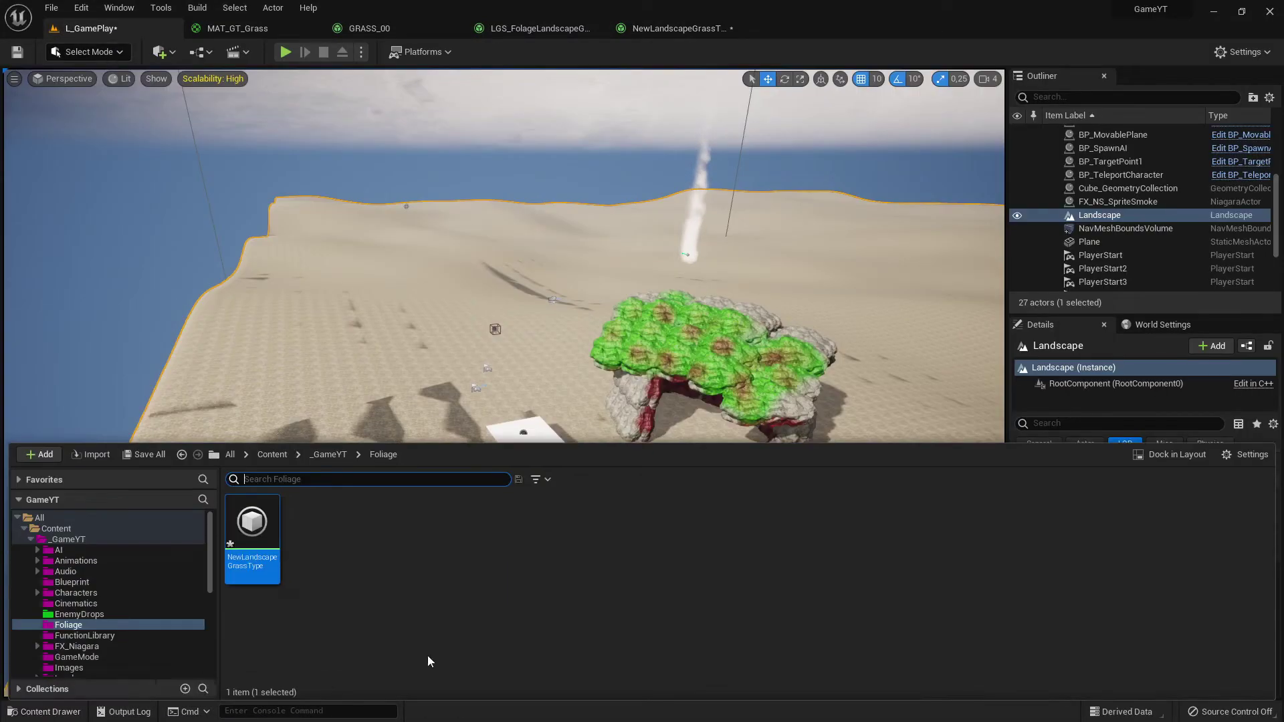
click(1171, 454)
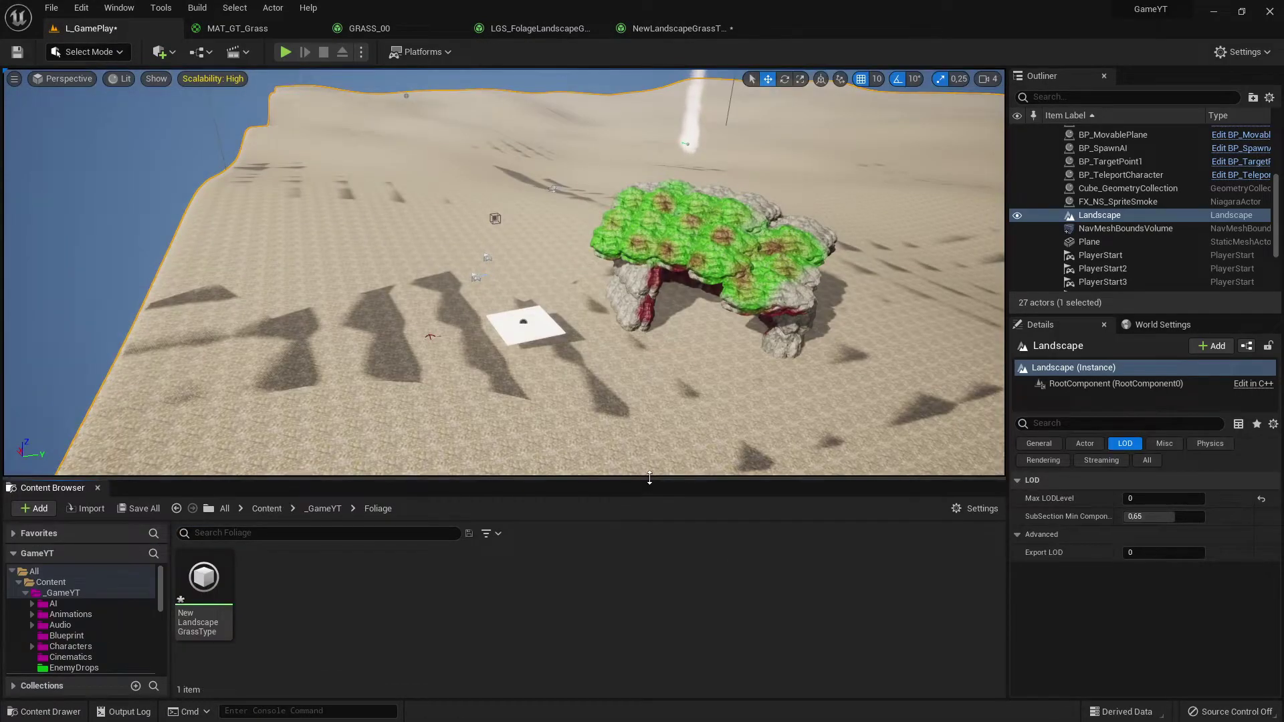
drag(647, 481, 625, 504)
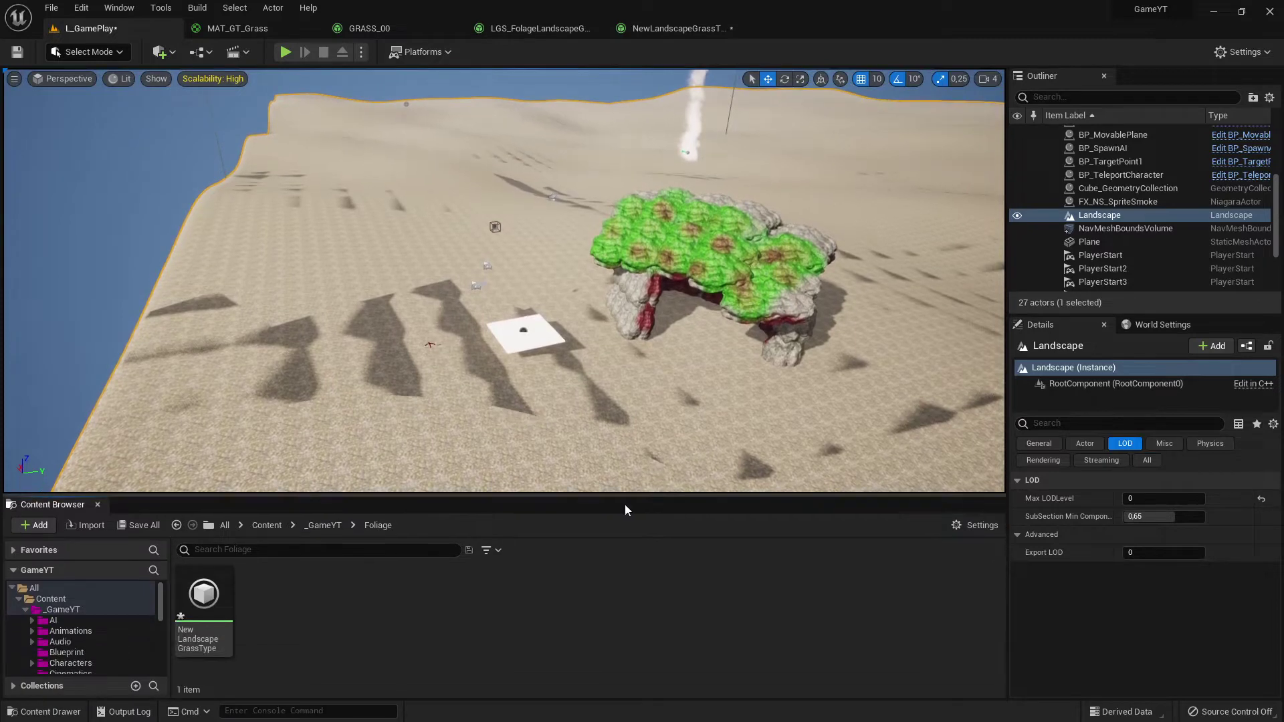
Step: Open the new Landscape Grass Type, add one element to its Grass Varieties array and expand that element's settings
double_click(206, 602)
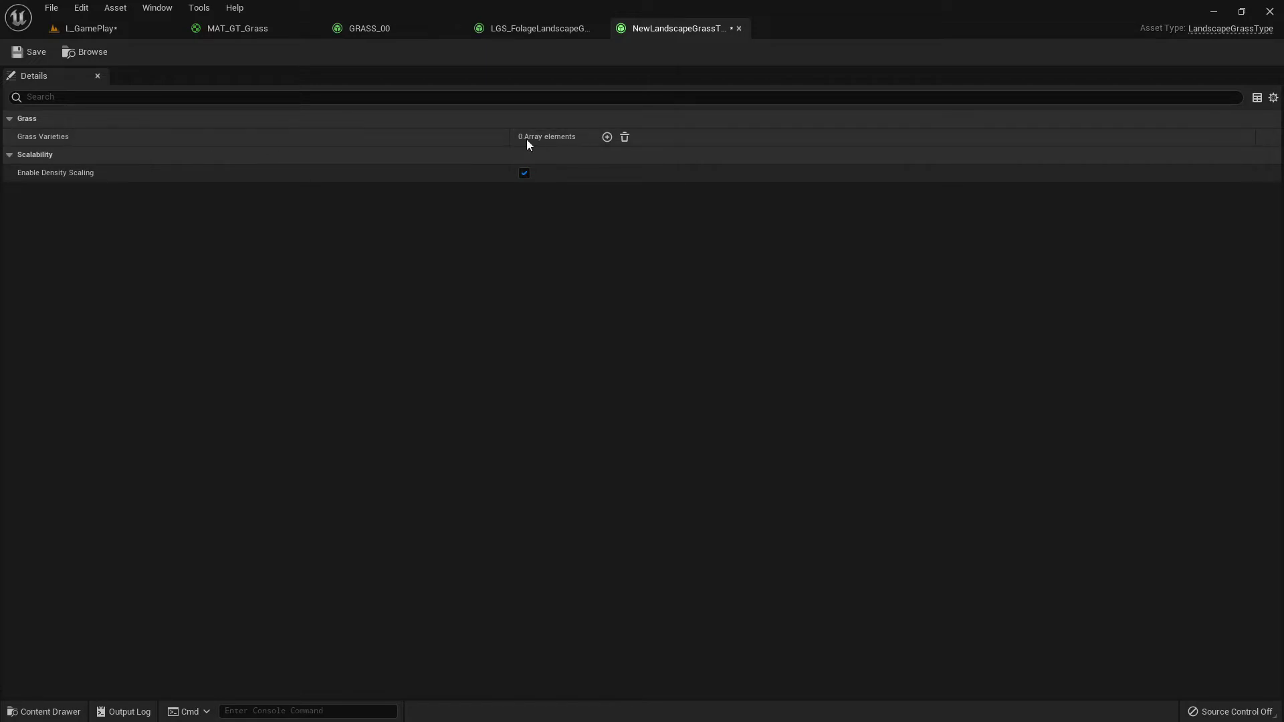
click(609, 137)
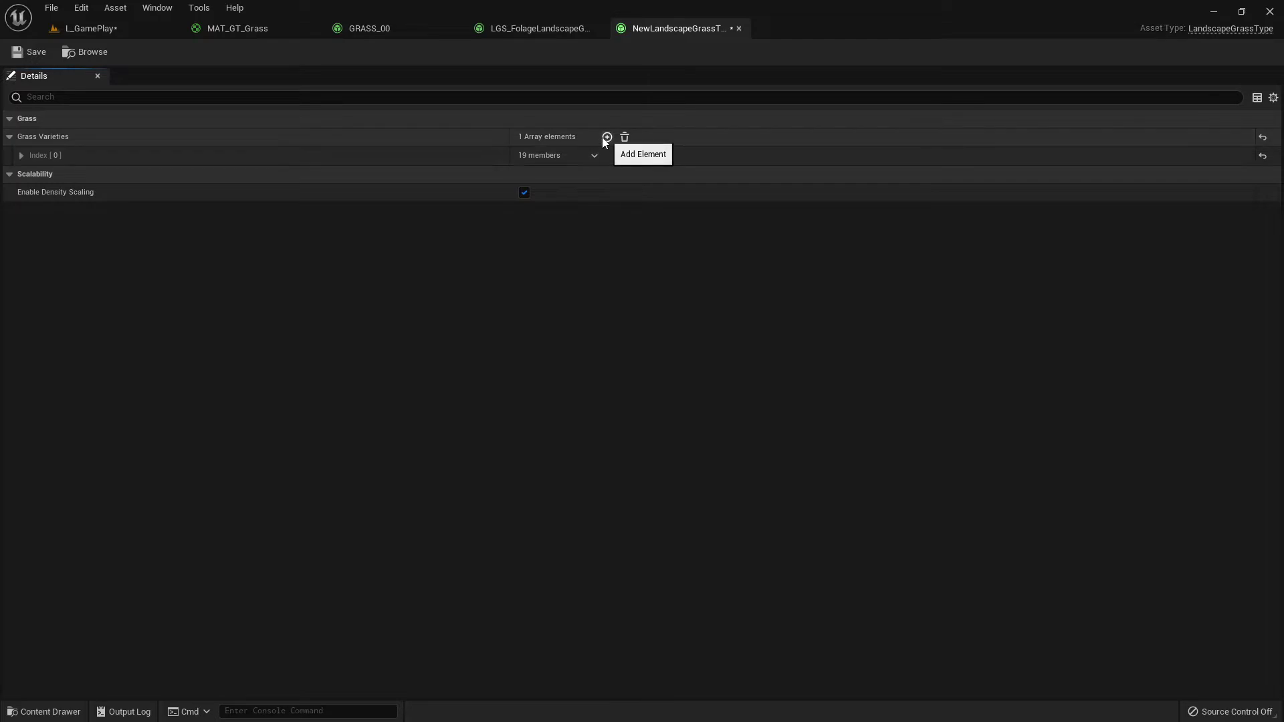
click(22, 156)
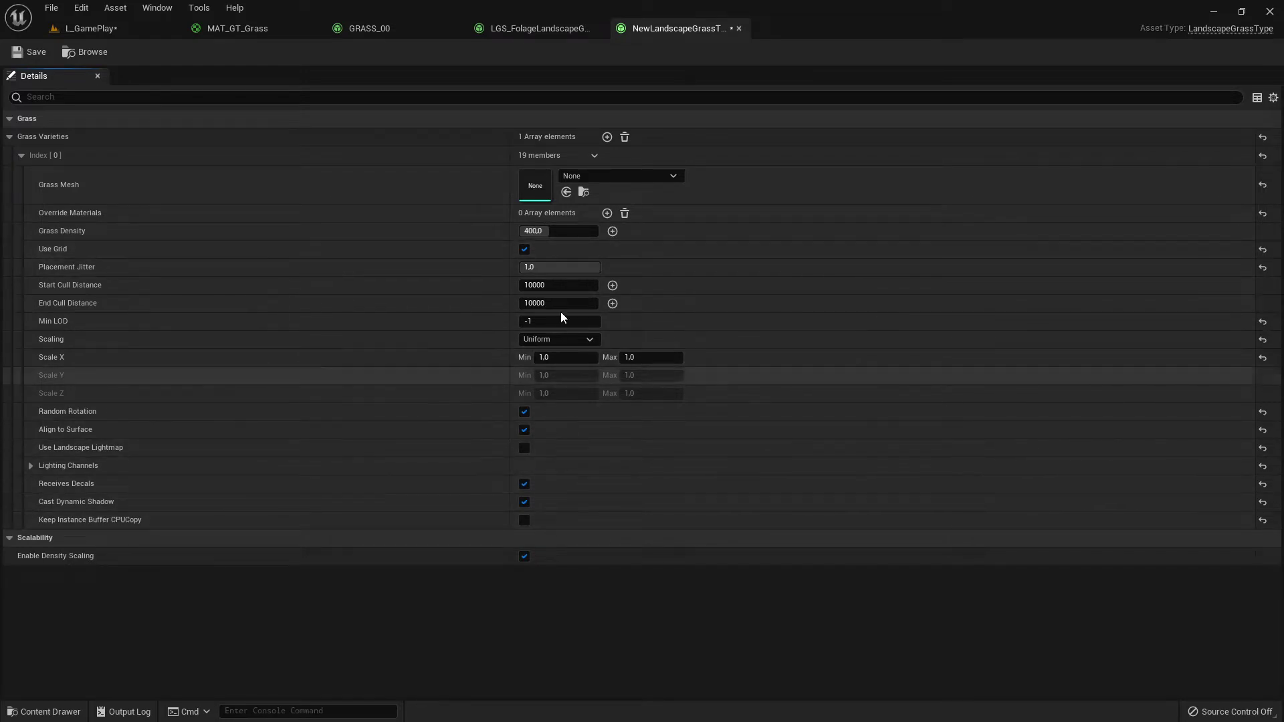
Step: Assign SM_FieldGrass_01 as the Grass Mesh of the first grass variety and save the asset
click(595, 177)
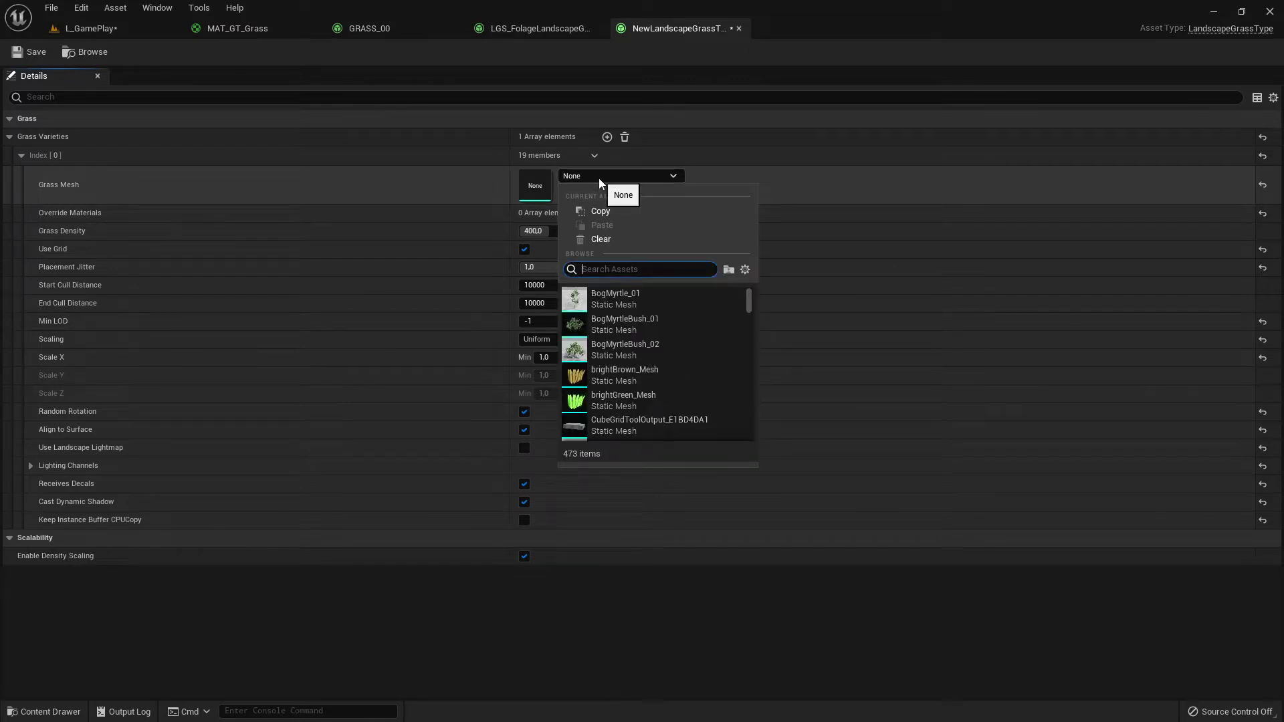
text(S)
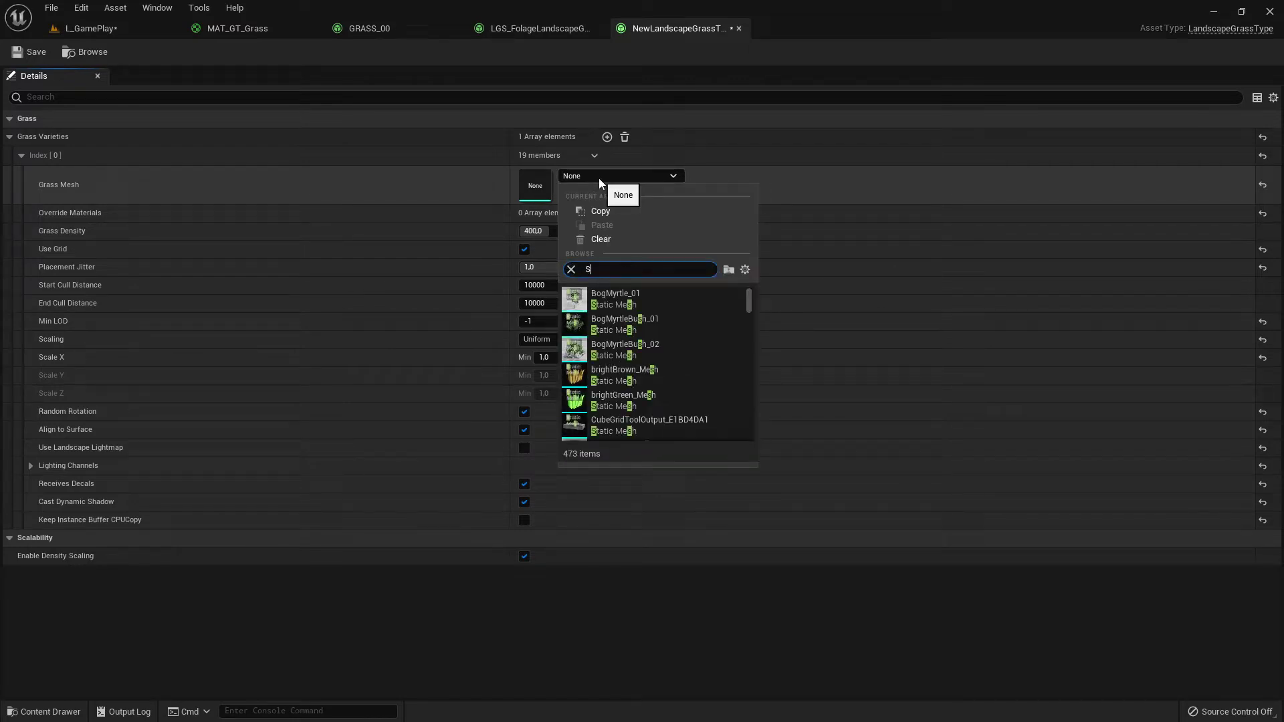
text(M_)
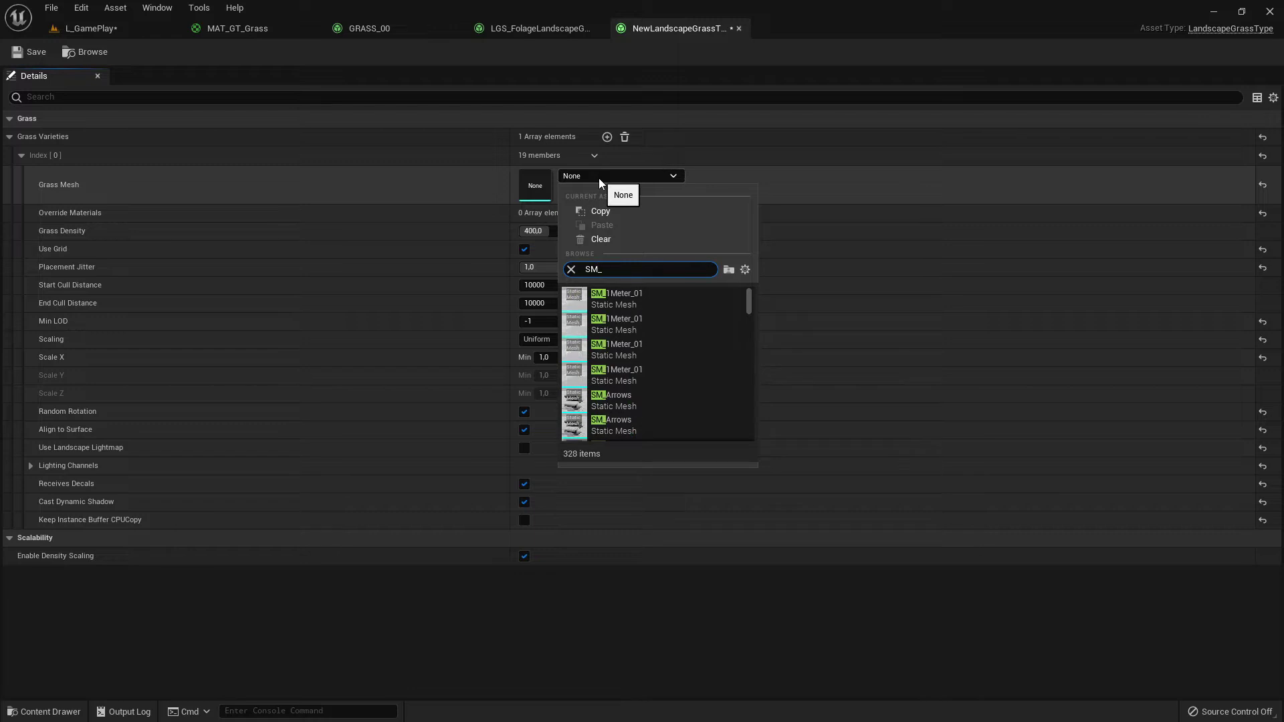
text(GR)
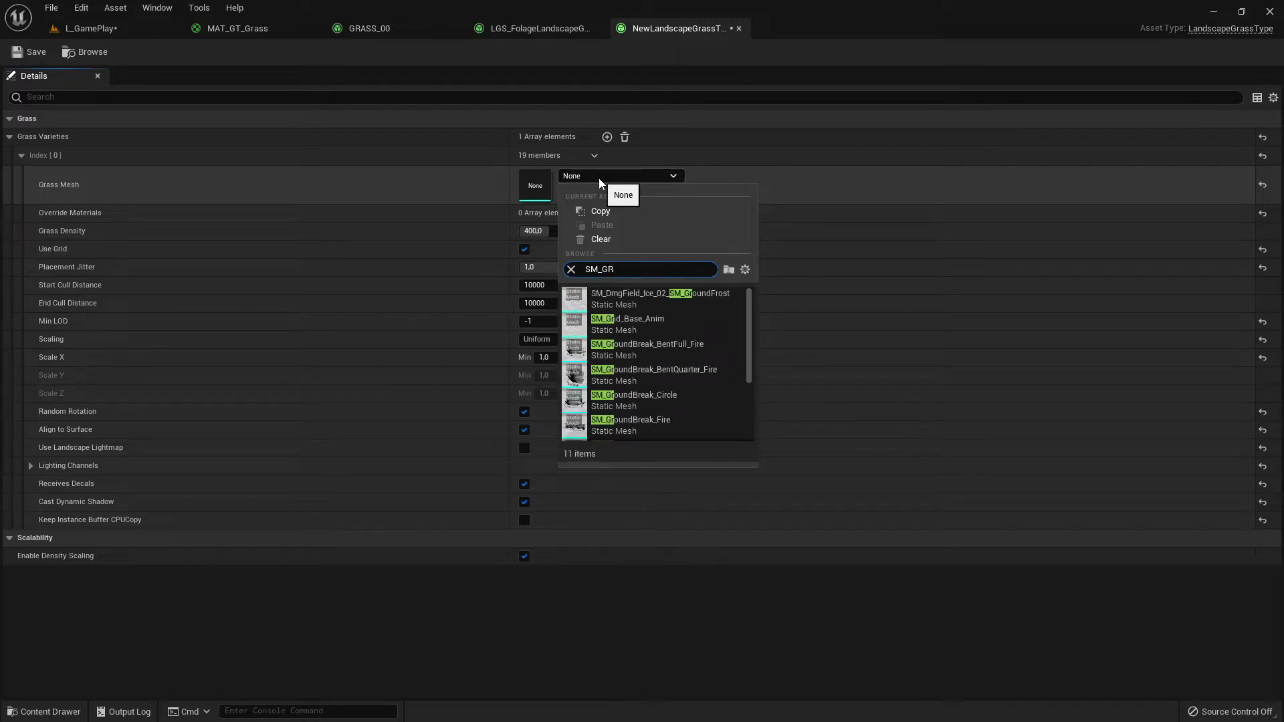
text(a)
key(BackSpace)
key(BackSpace)
text(ra)
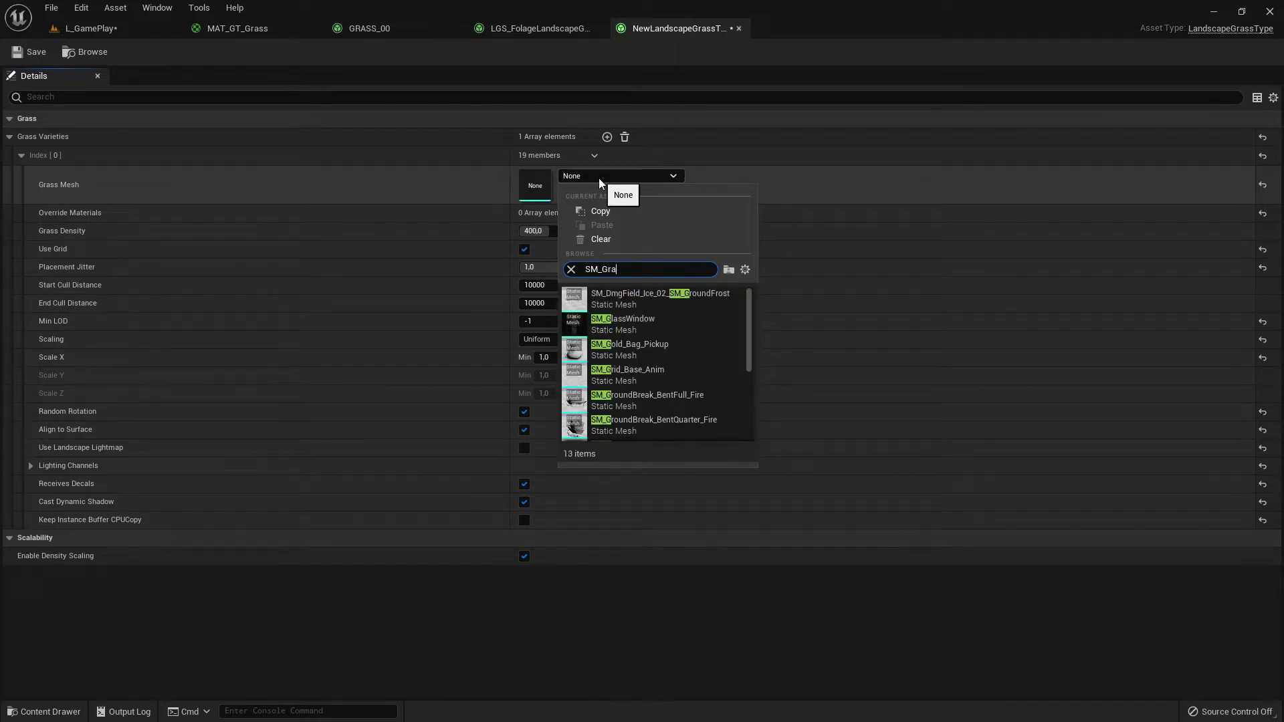
text(ss)
key(BackSpace)
key(BackSpace)
key(BackSpace)
key(BackSpace)
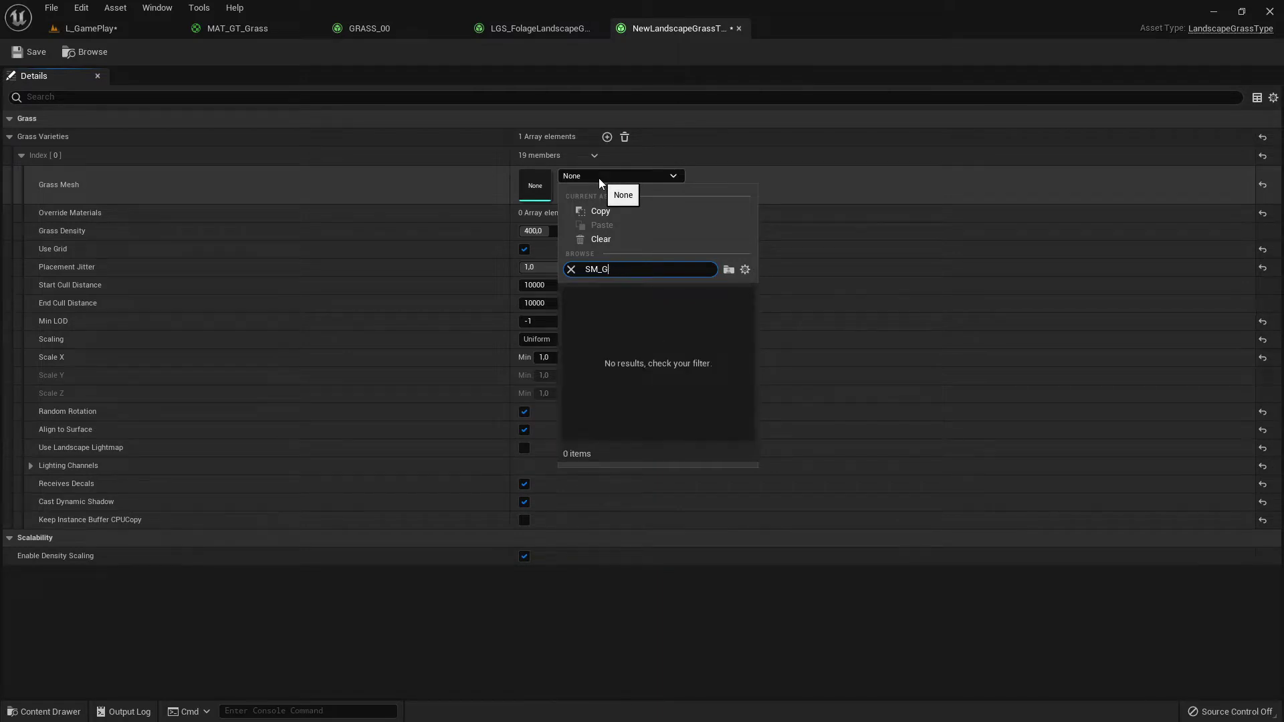
key(BackSpace)
text(Fi)
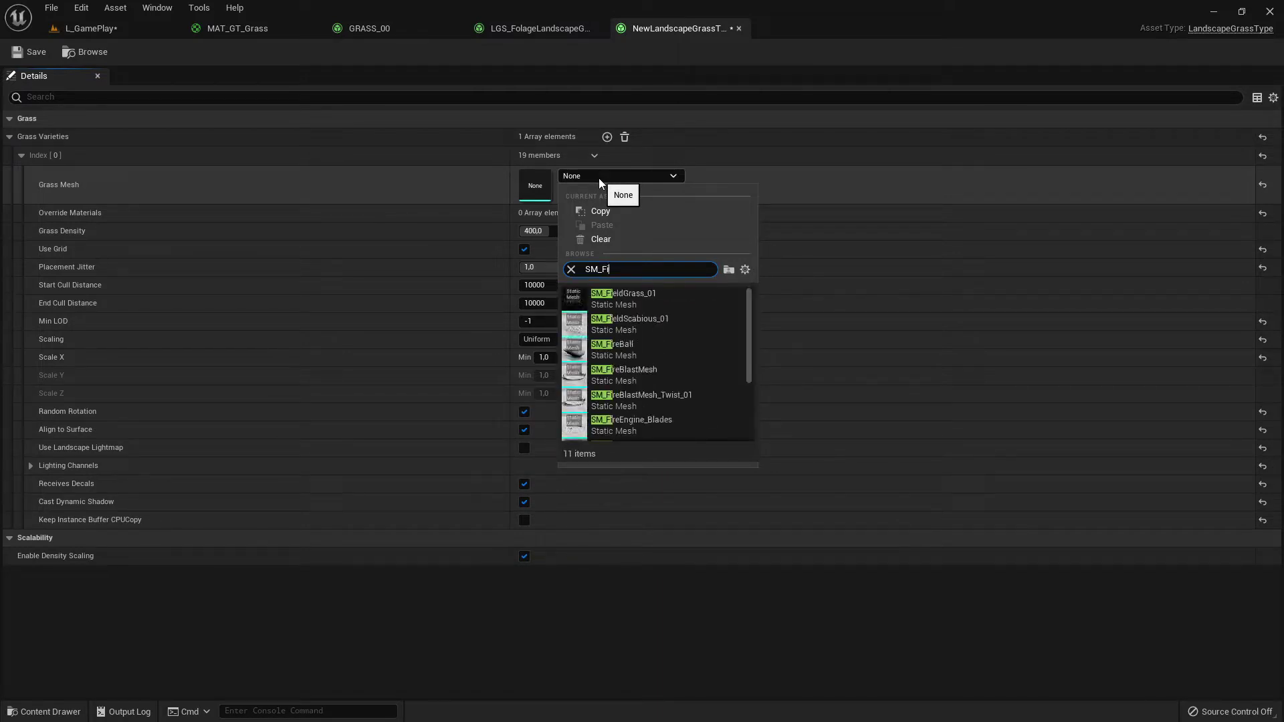
click(644, 296)
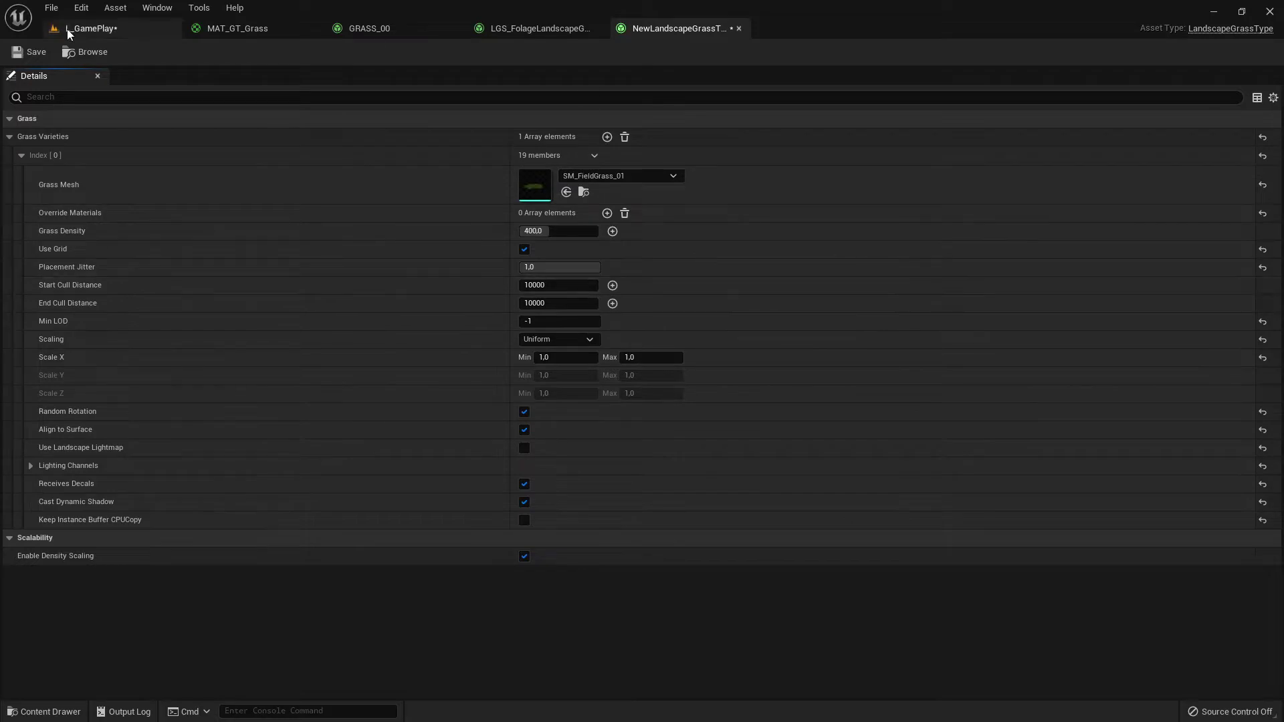
click(30, 55)
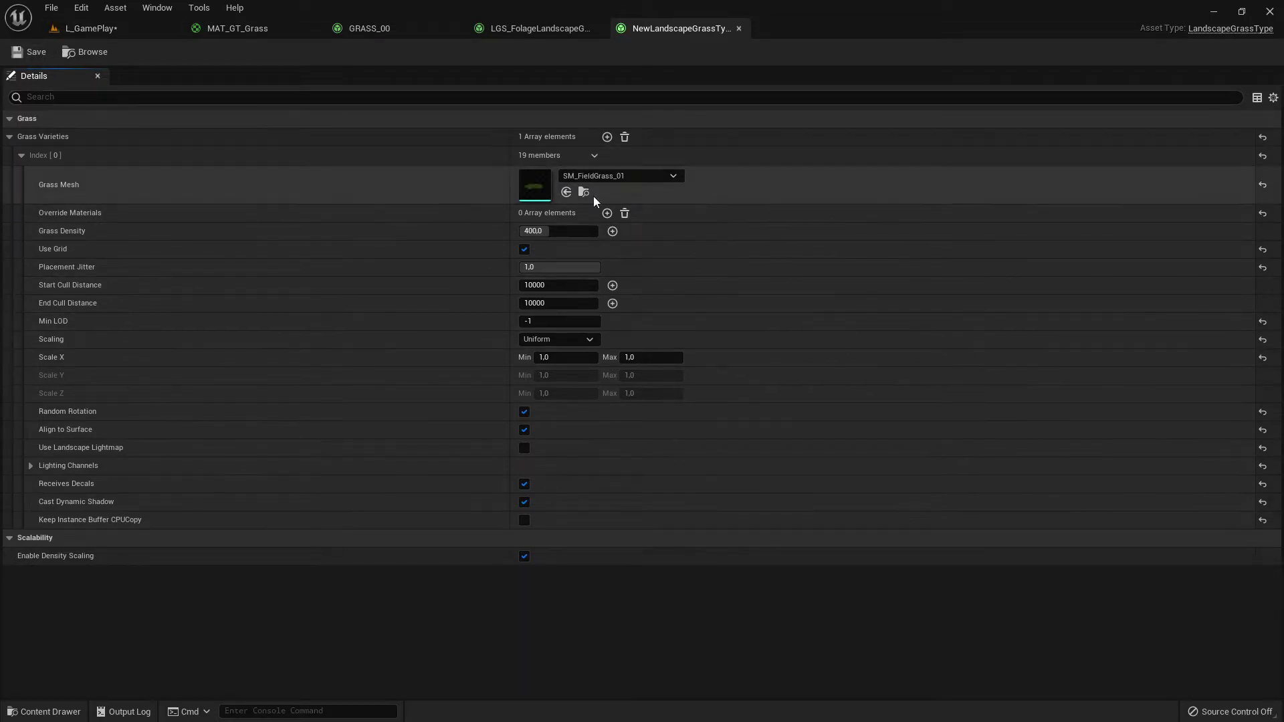
Step: Switch to the guide and compare its Grass Varieties settings and the step on setting the Grass Mesh
key(alt+Tab)
scroll(602, 261, down, 6)
scroll(602, 261, up, 3)
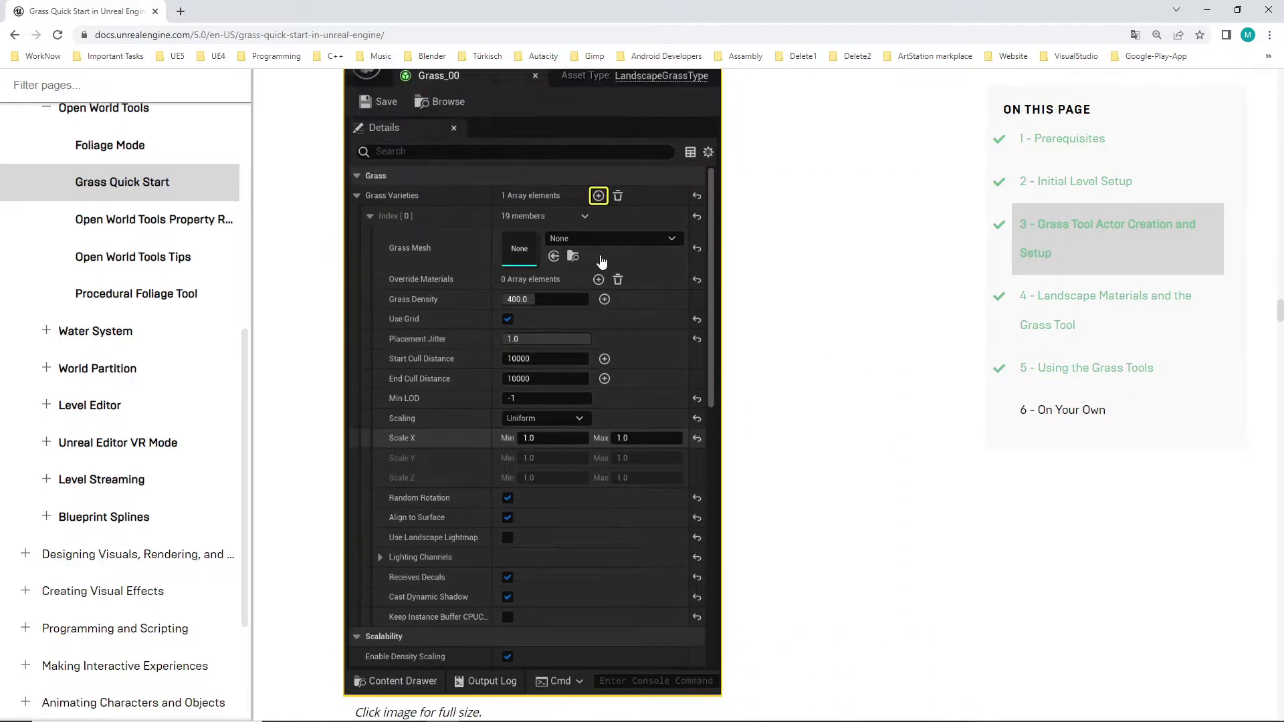
scroll(602, 261, up, 1)
scroll(742, 338, down, 7)
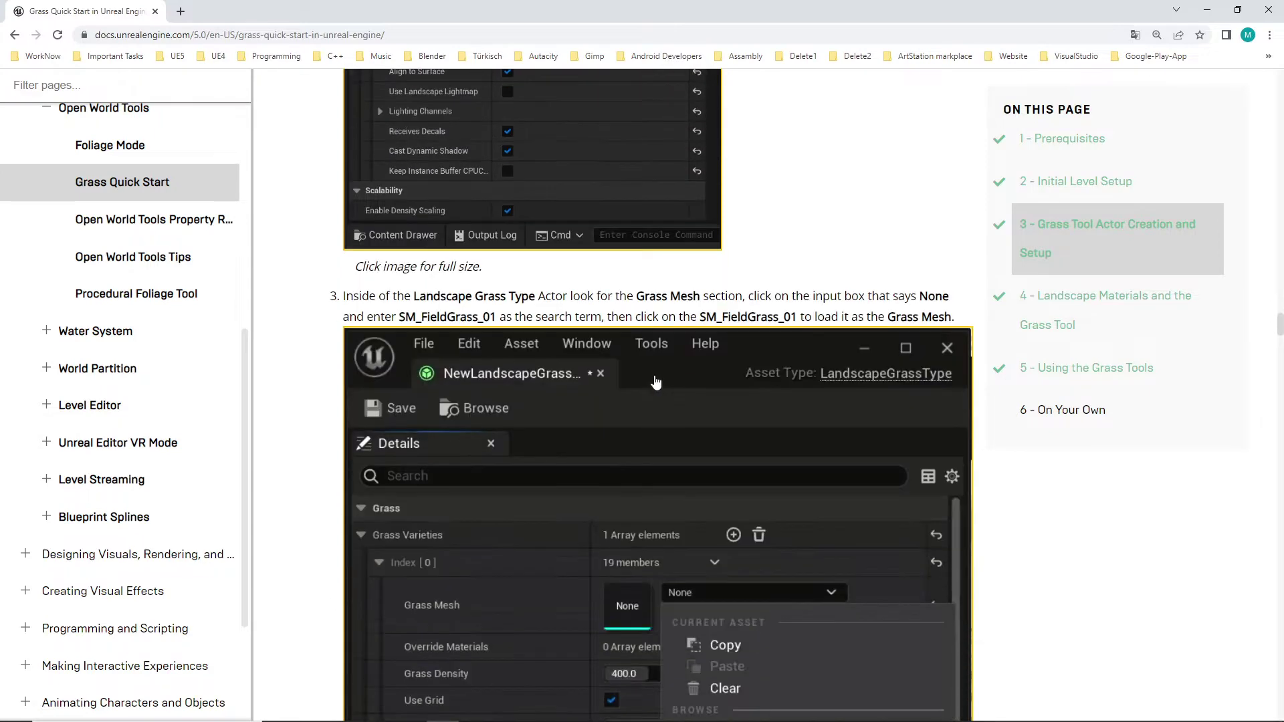
scroll(582, 314, down, 8)
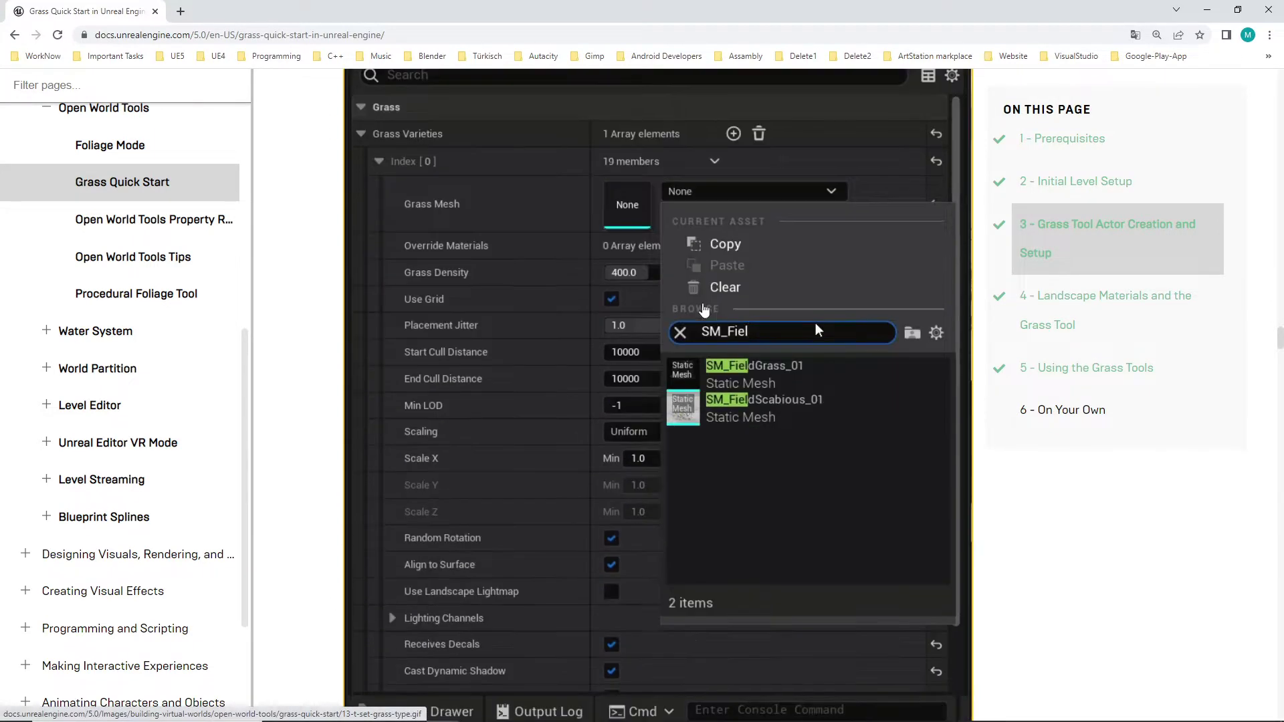
Step: Read the guide's step 4 on Grass Density, Use Grid, Random Rotation and Align to Surface, and switch to Unreal Editor to compare the grass type
scroll(635, 328, down, 7)
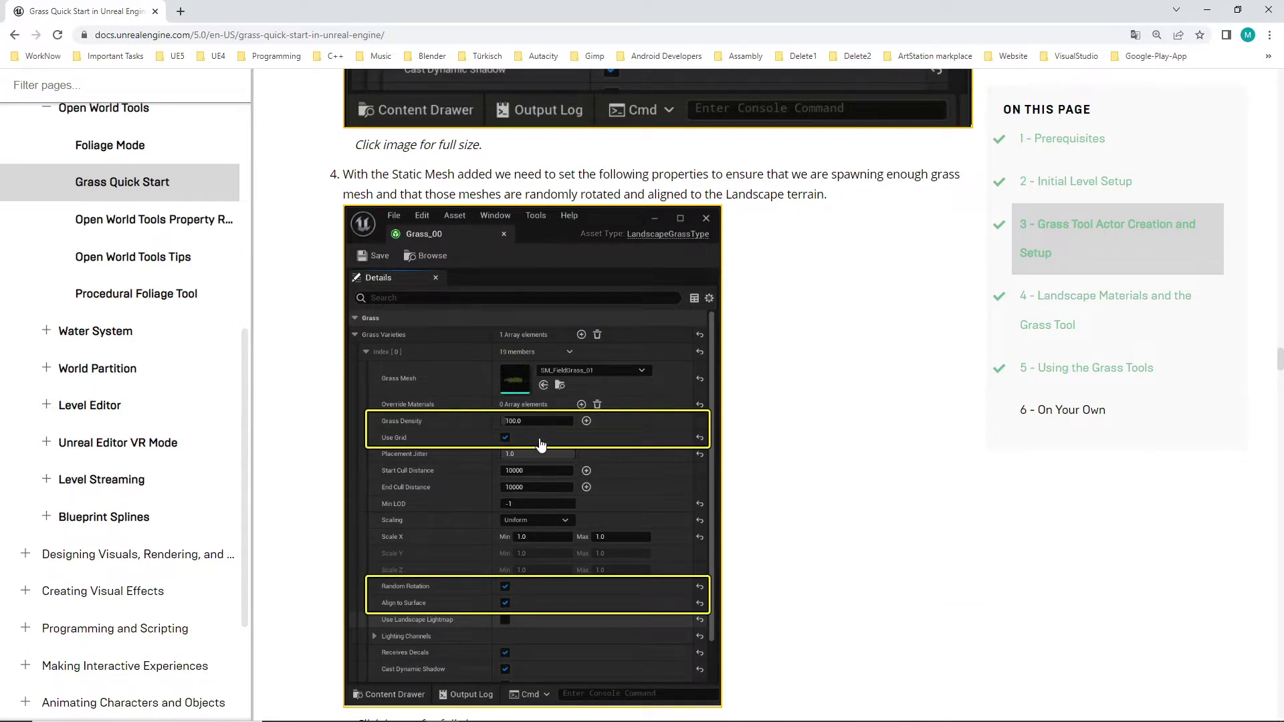
scroll(559, 438, down, 3)
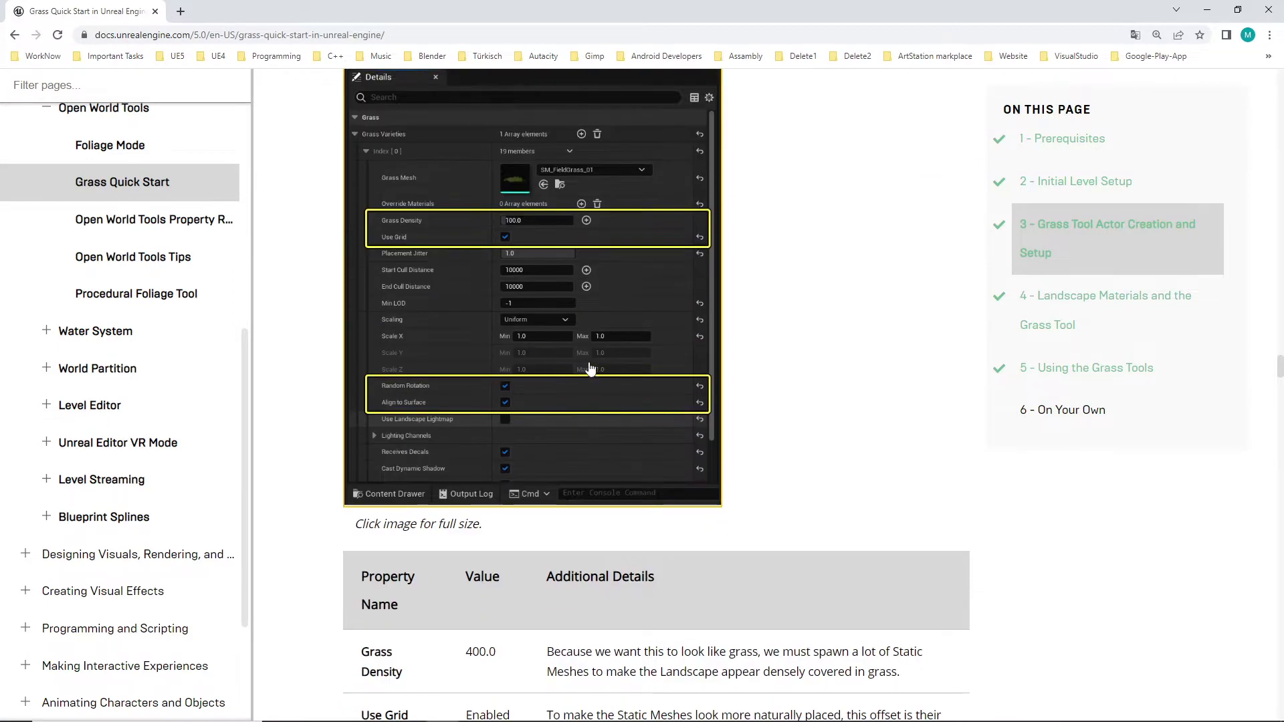
scroll(591, 369, down, 7)
scroll(508, 351, up, 2)
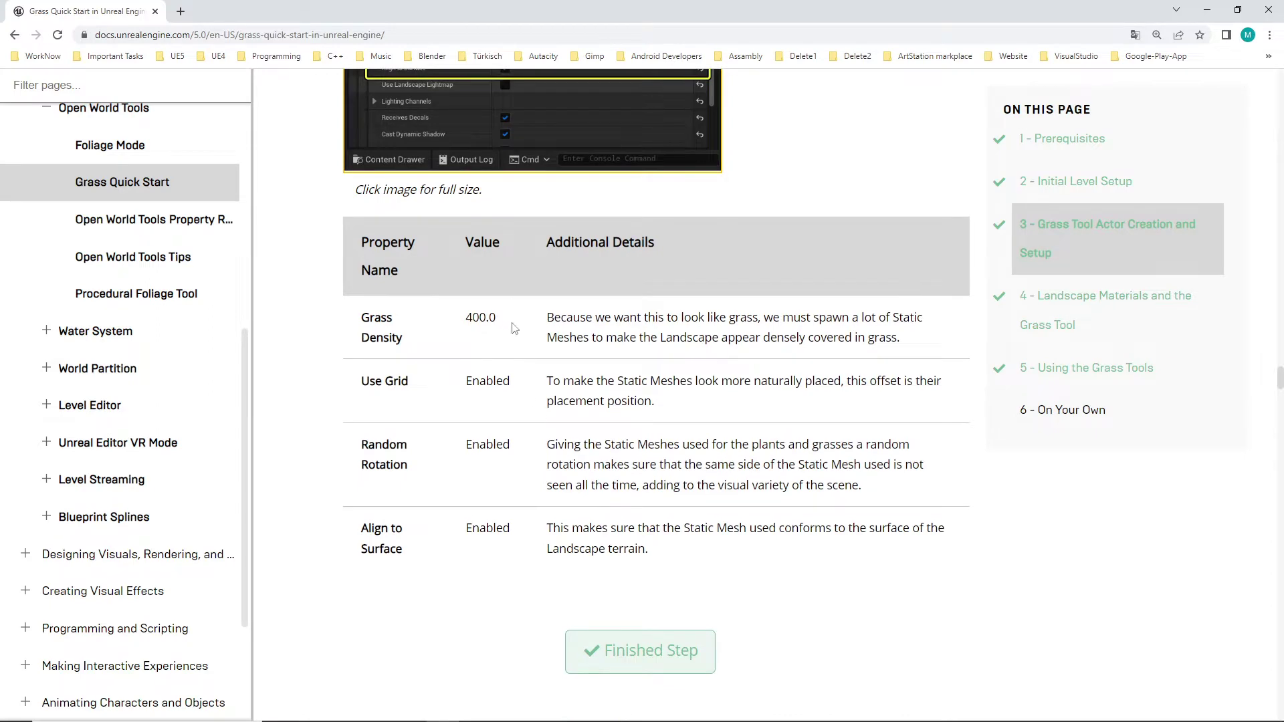
scroll(514, 328, up, 6)
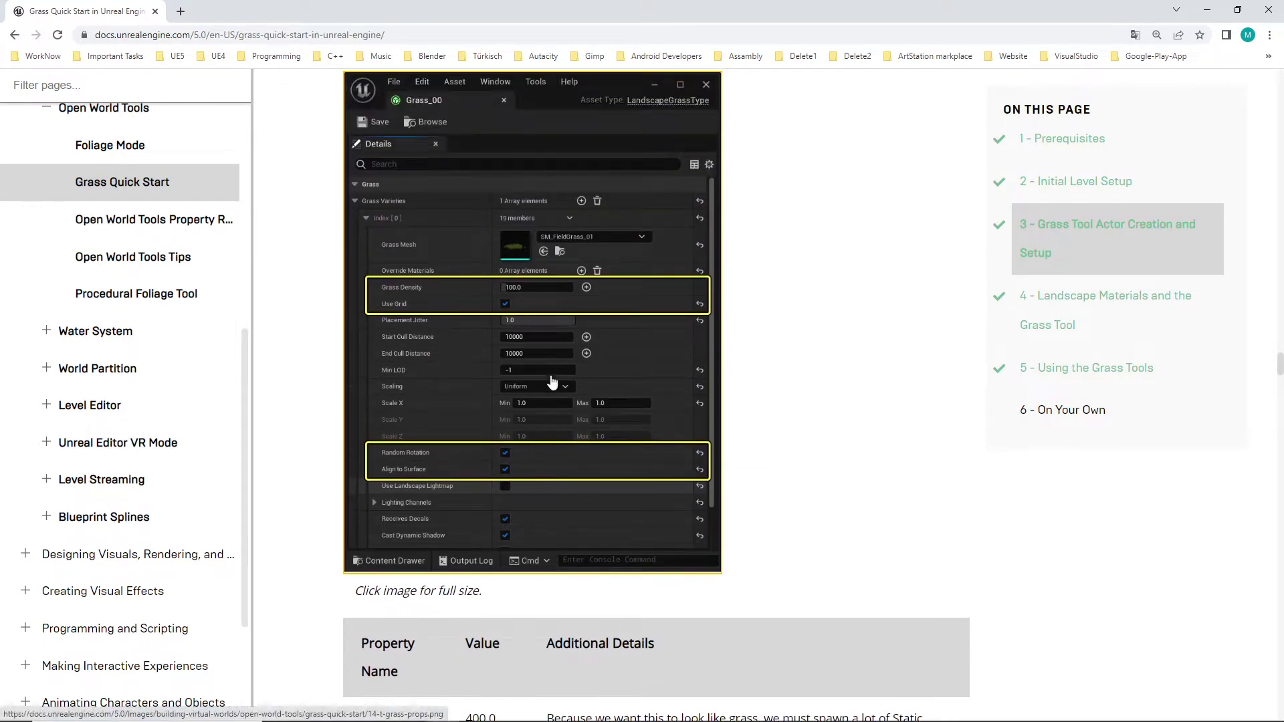
key(alt+Tab)
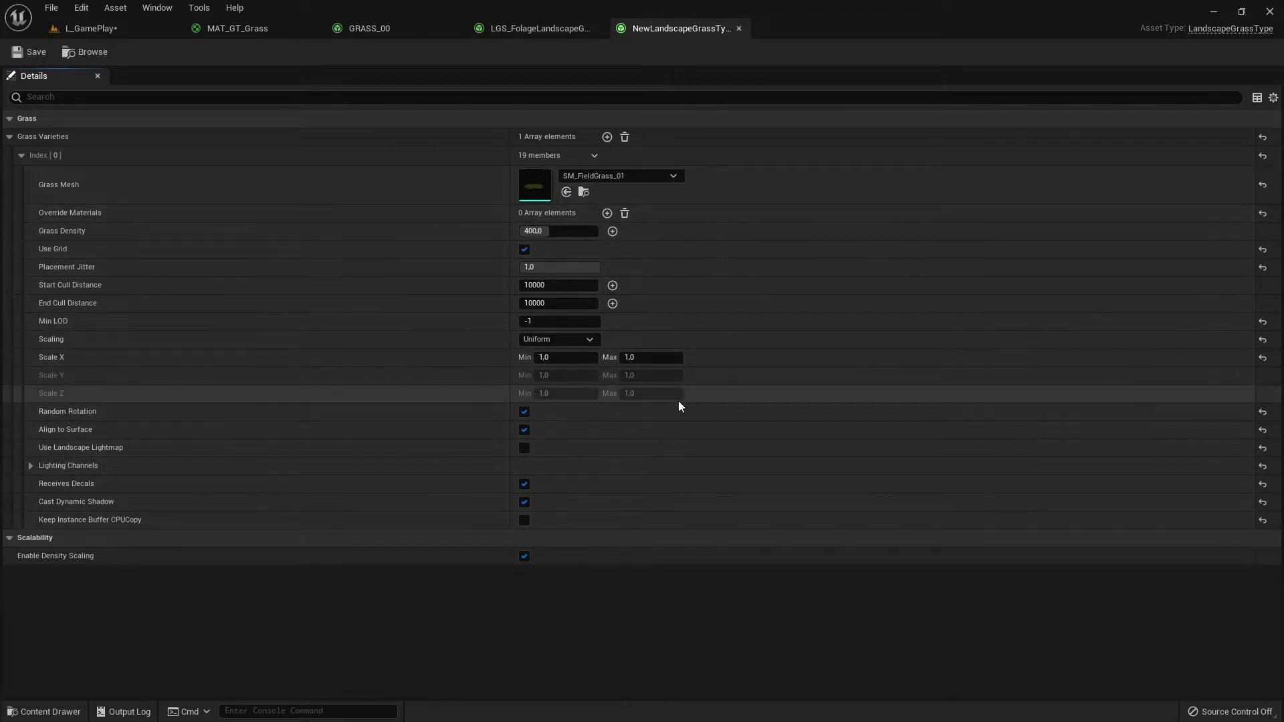
Step: Review the guide's grass property table up to the end of section 3, and switch to Unreal Editor to show the L_GamePlay level
key(alt+Tab)
scroll(747, 338, down, 4)
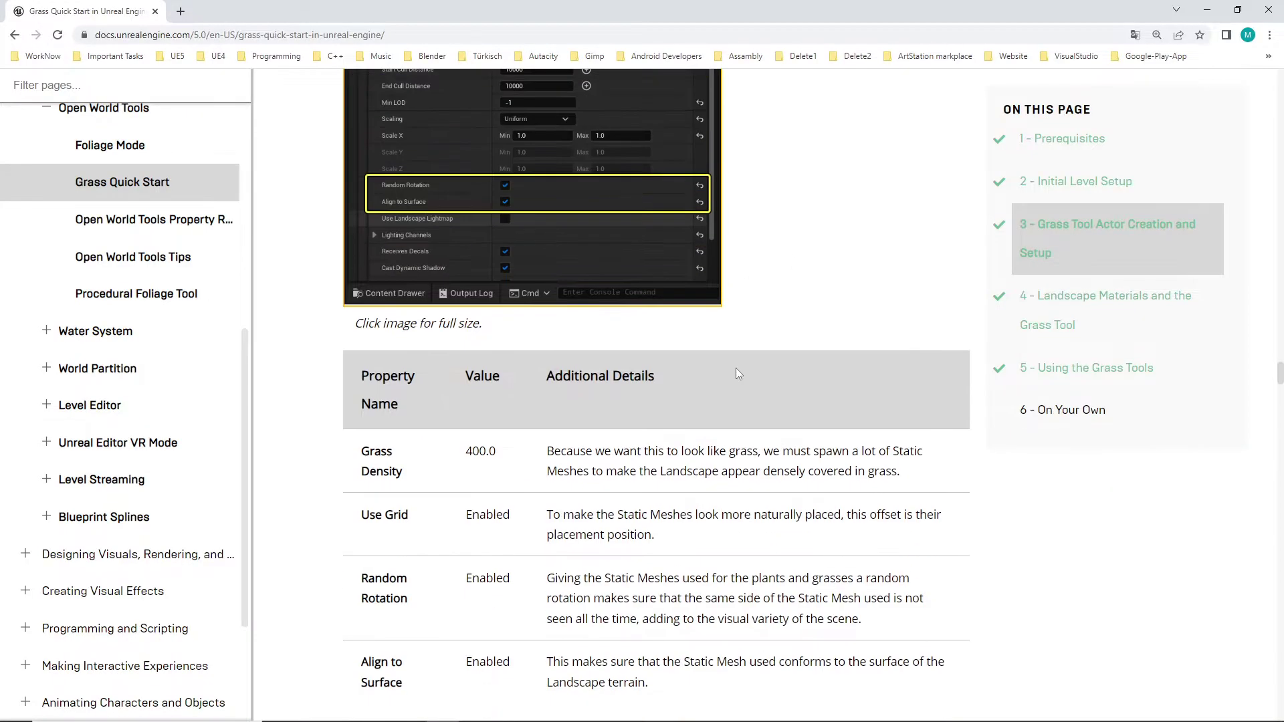
scroll(507, 434, down, 1)
drag(344, 378, 703, 575)
click(849, 566)
scroll(853, 468, down, 1)
scroll(855, 474, down, 2)
scroll(755, 406, up, 6)
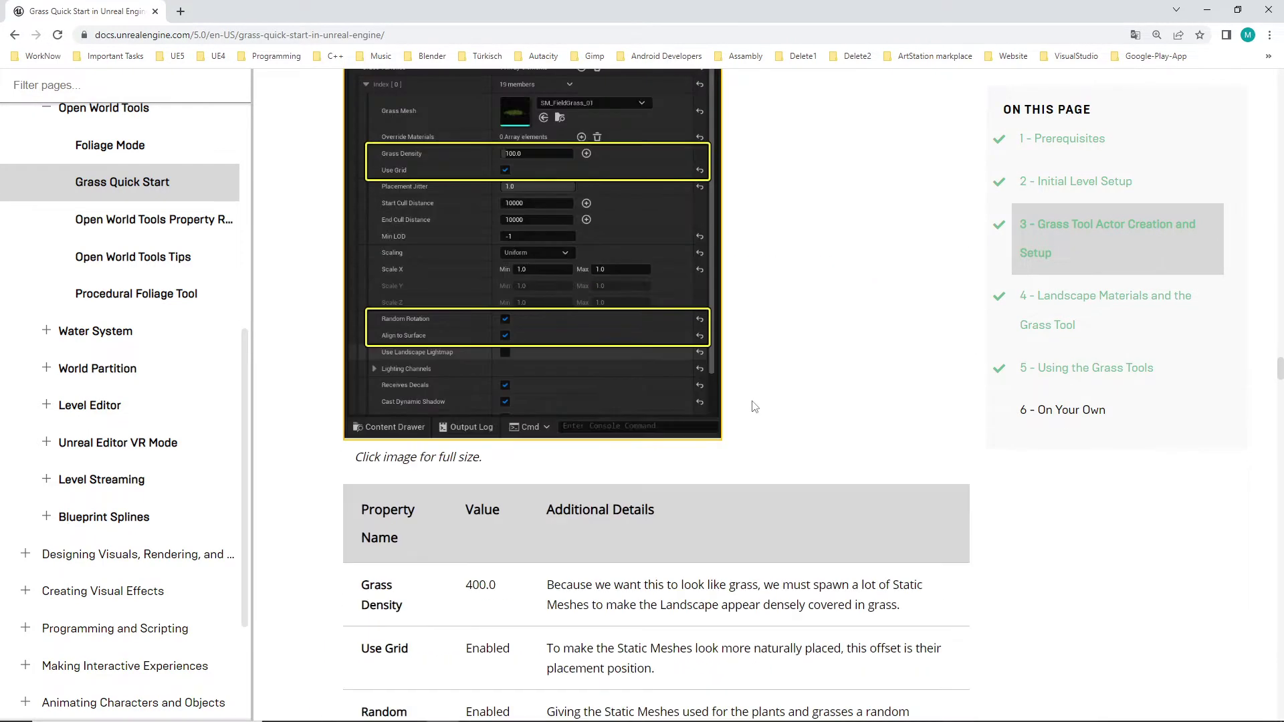
scroll(581, 200, up, 4)
scroll(708, 517, down, 10)
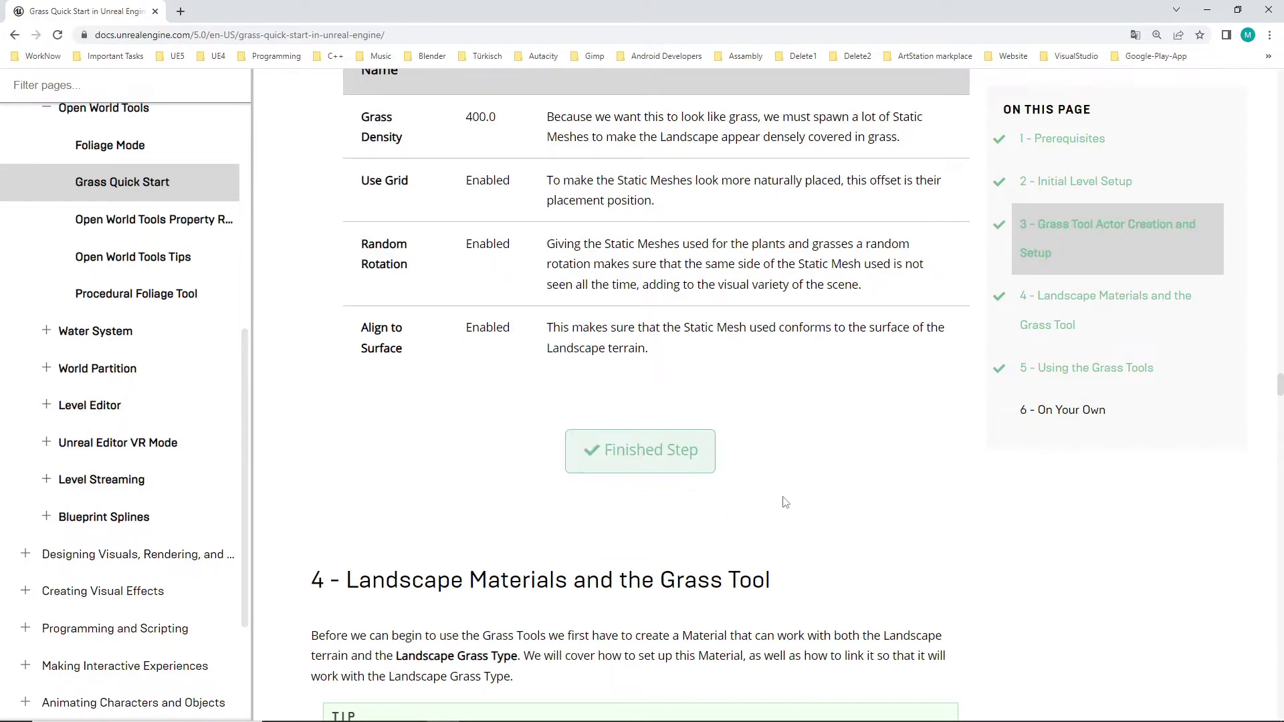
key(alt+Tab)
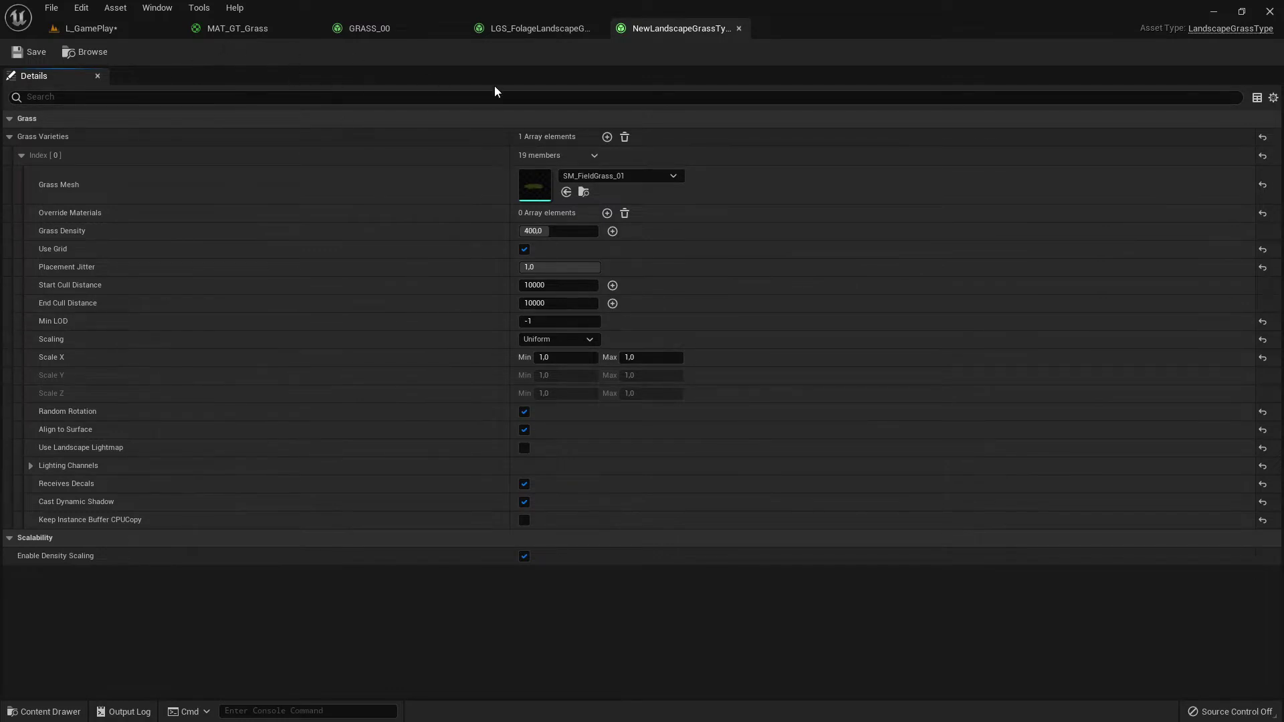
click(105, 31)
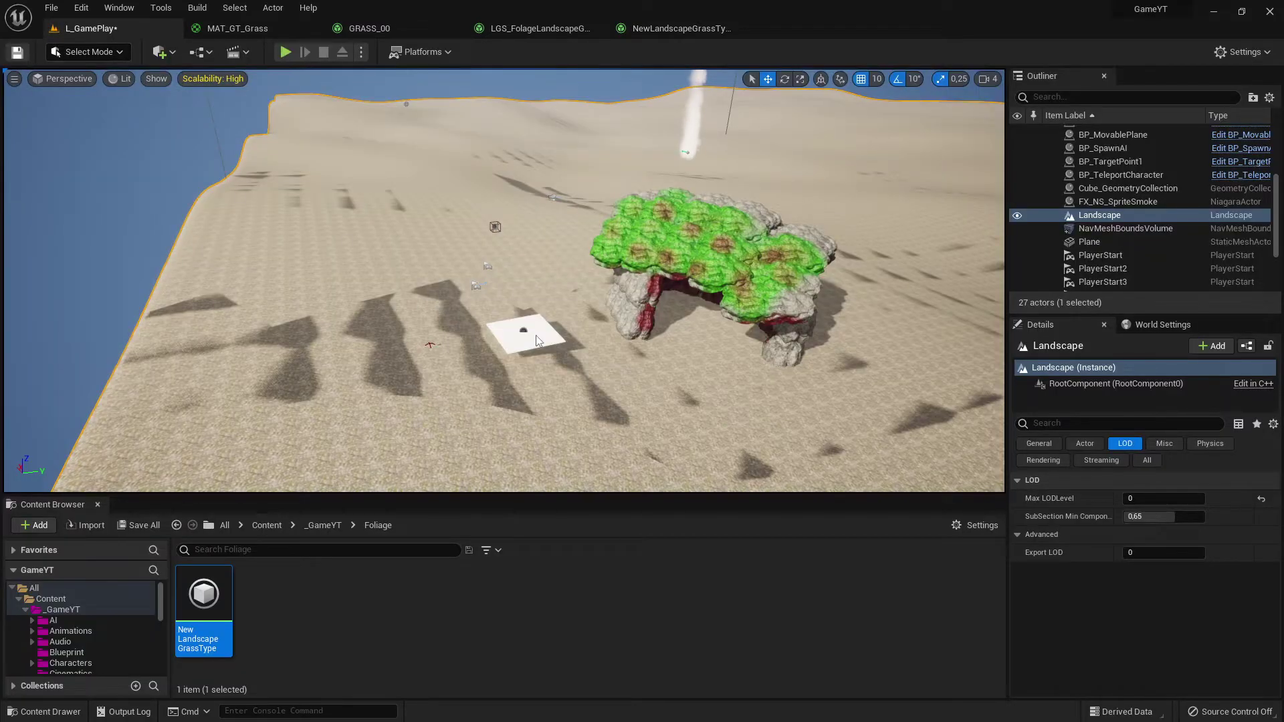
Step: Switch to the guide and read the first steps of section 4, Landscape Materials and the Grass Tool, about creating the material MAT_GT_Grass
key(alt+Tab)
scroll(727, 441, down, 9)
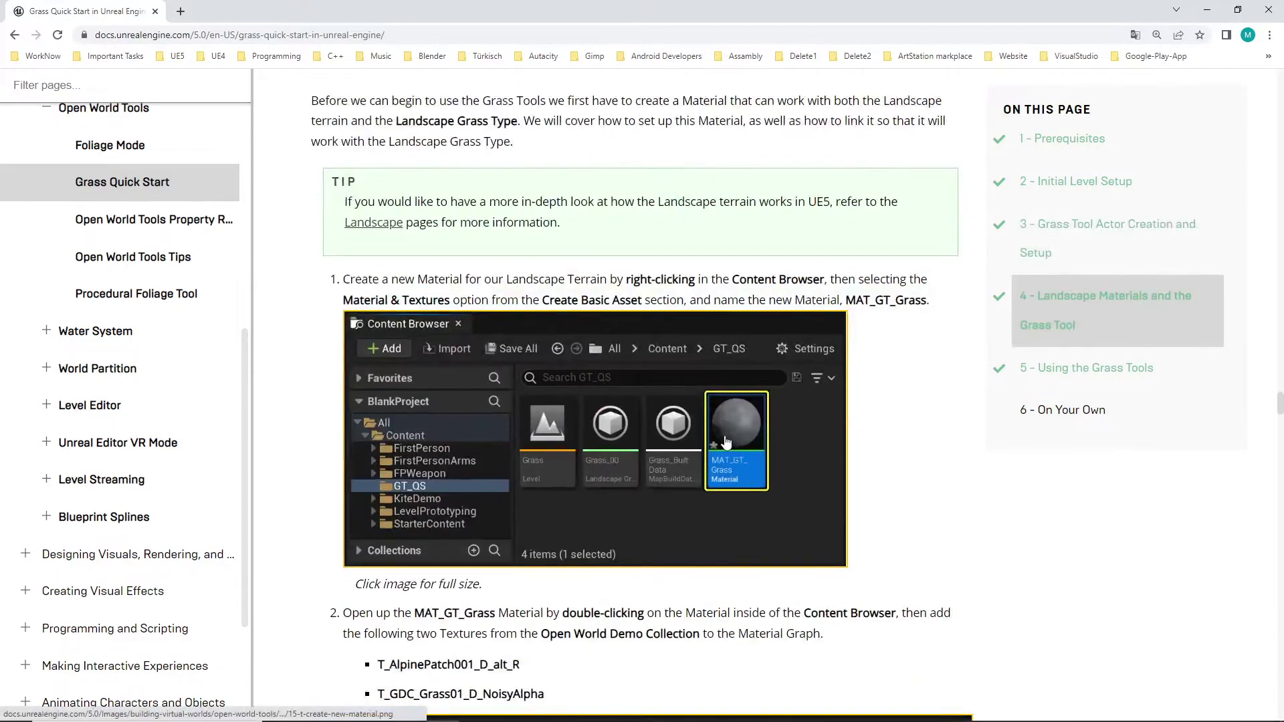
scroll(726, 441, up, 3)
drag(488, 246, 764, 246)
click(506, 272)
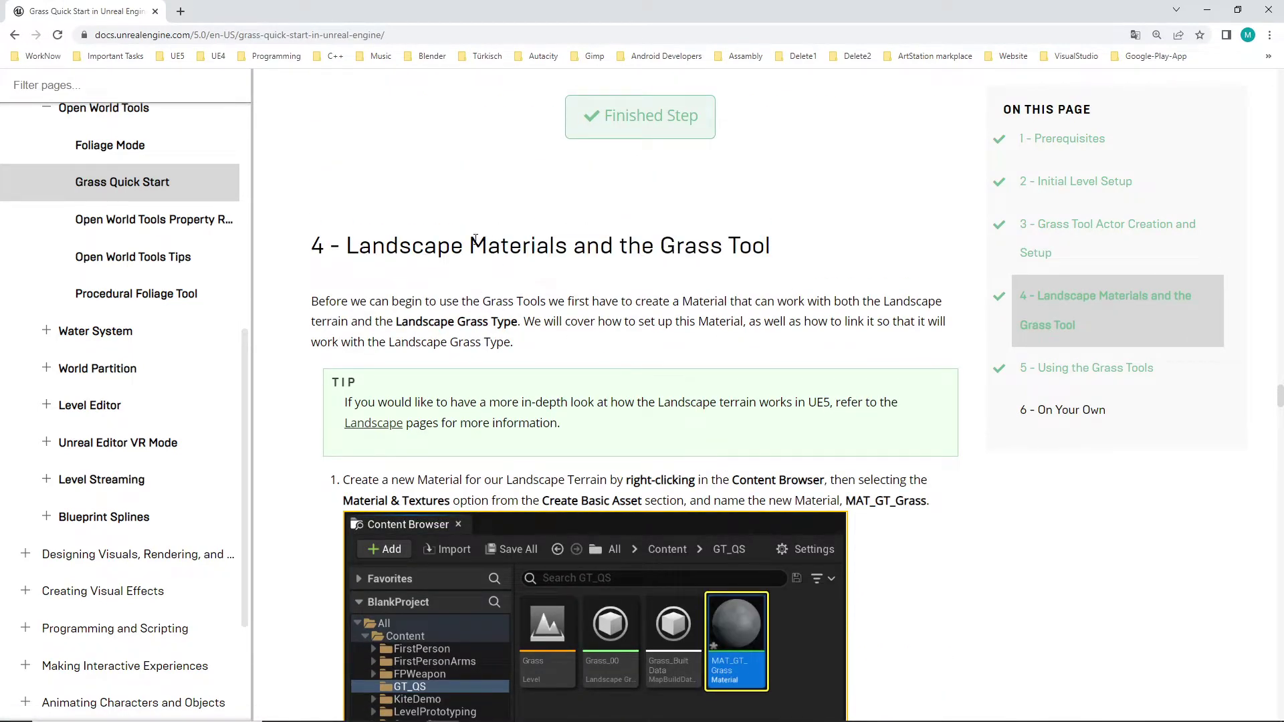
drag(471, 246, 600, 246)
scroll(653, 336, down, 8)
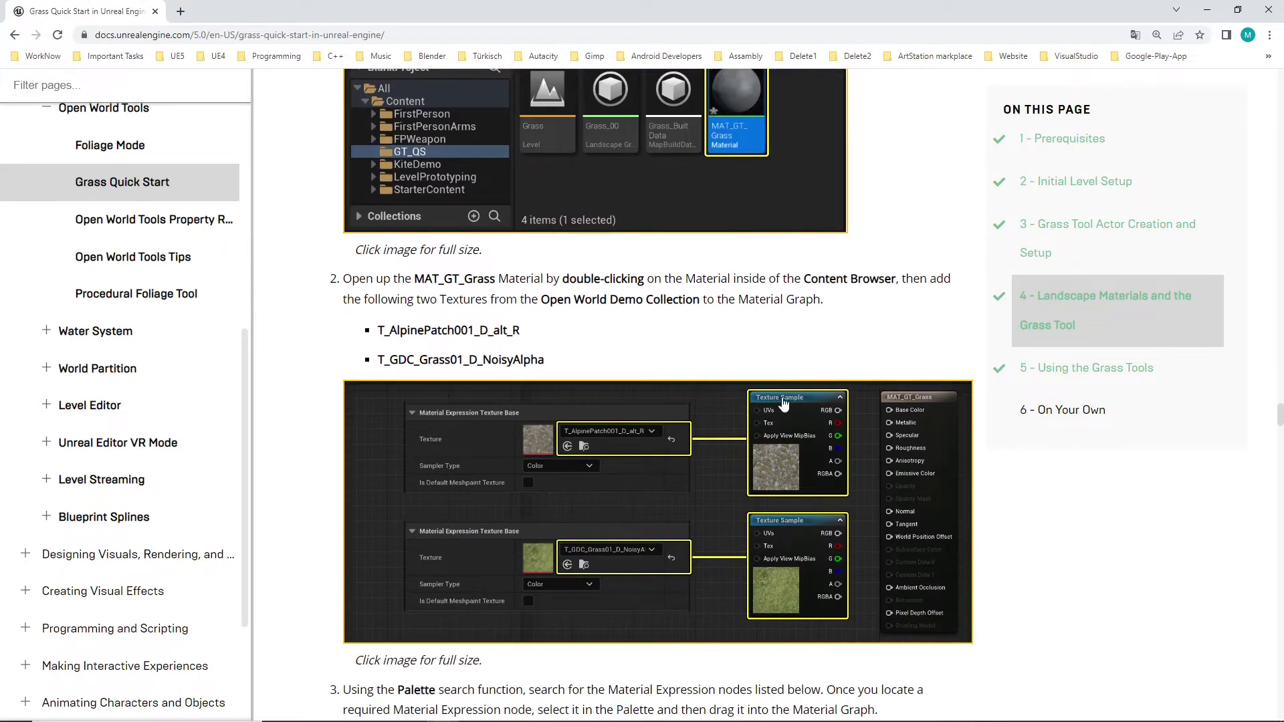
scroll(785, 403, up, 5)
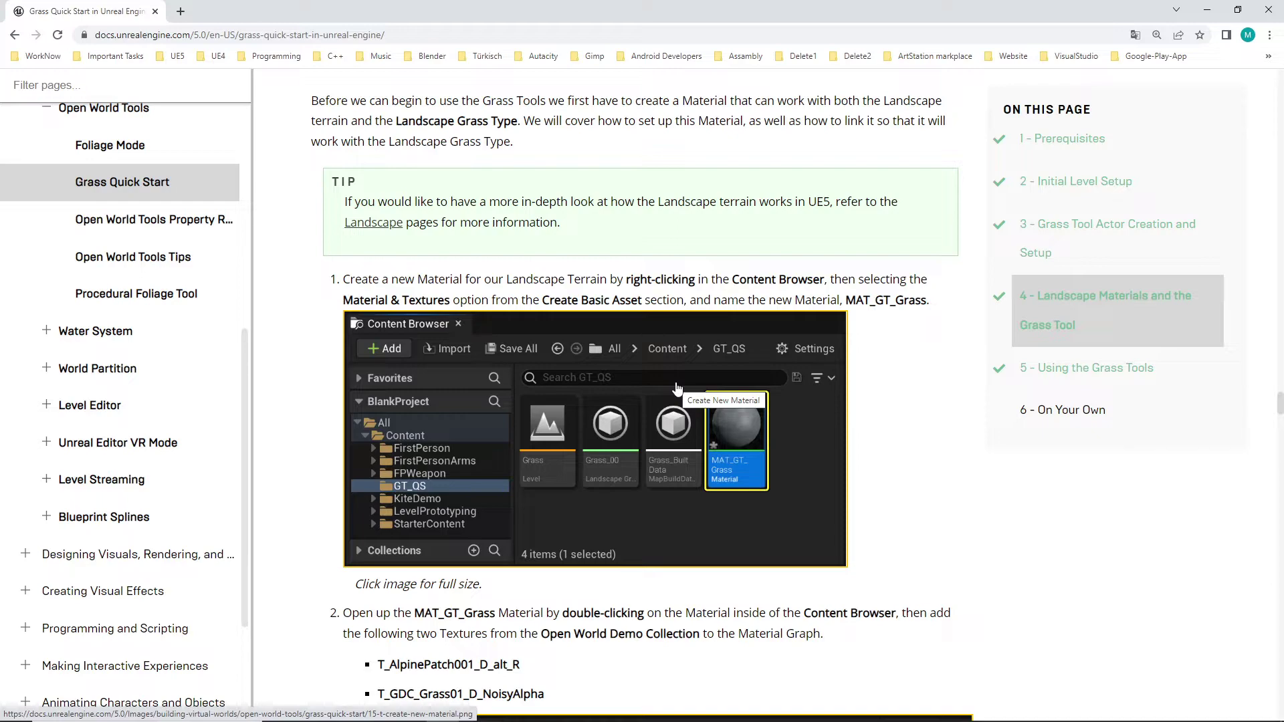
scroll(705, 294, up, 7)
scroll(749, 311, down, 13)
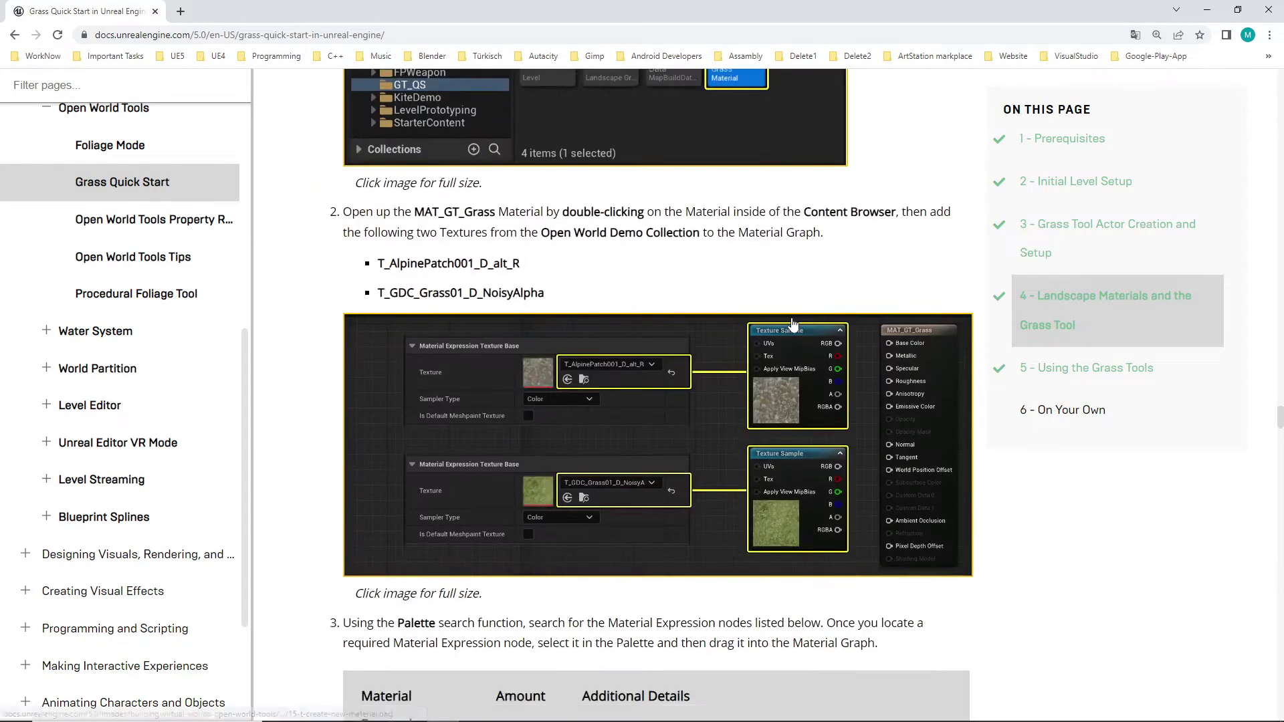
scroll(796, 322, up, 7)
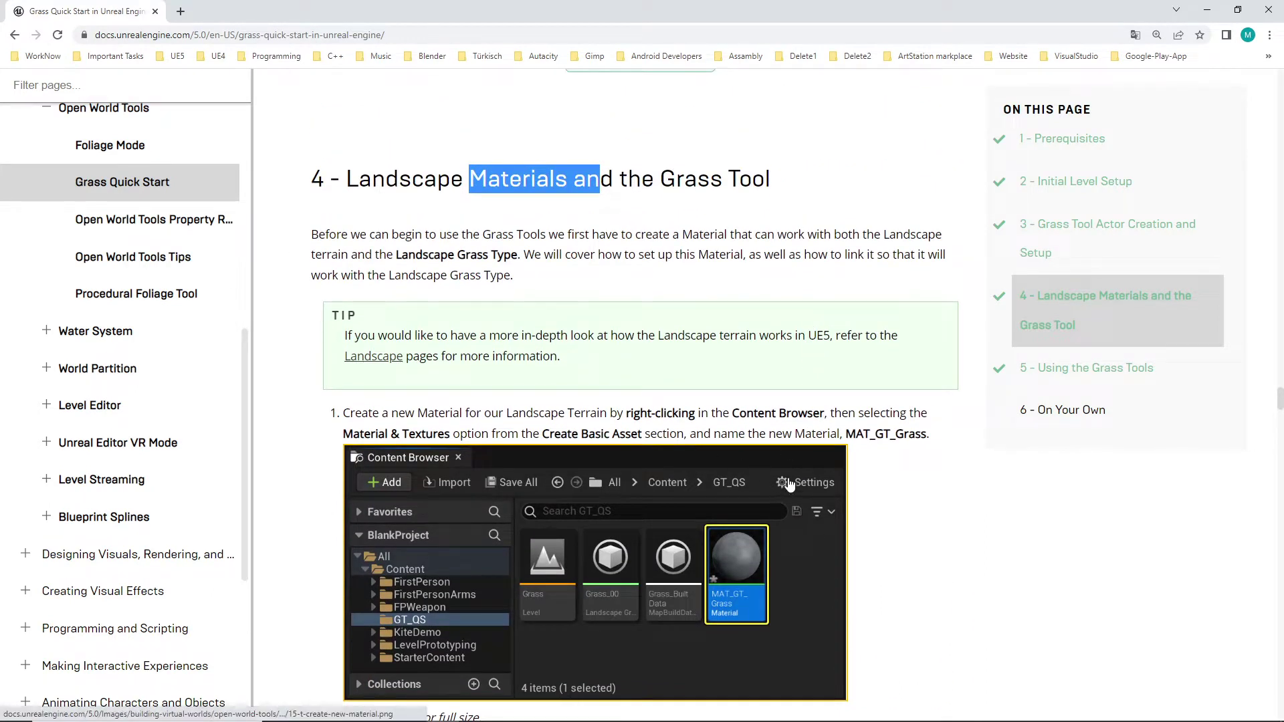
scroll(888, 433, down, 2)
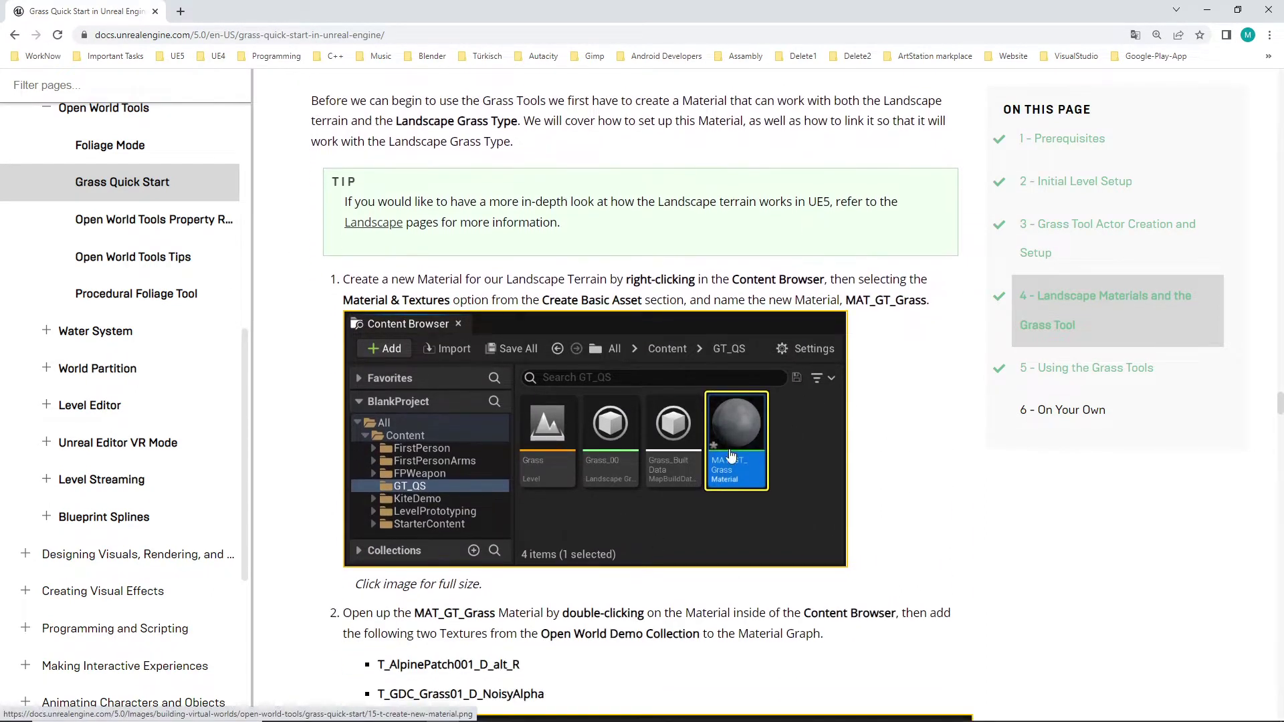
Step: Switch to Unreal Editor and create a new folder named Material inside the Foliage folder
key(alt+Tab)
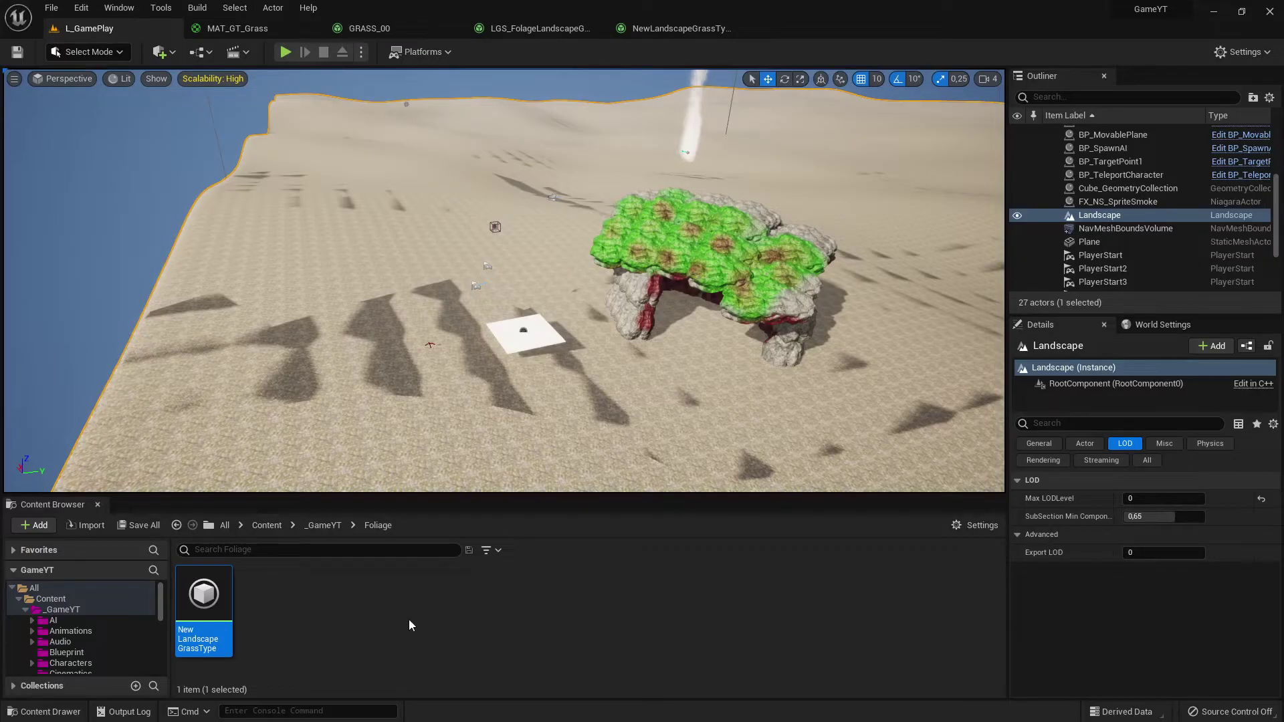
right_click(310, 630)
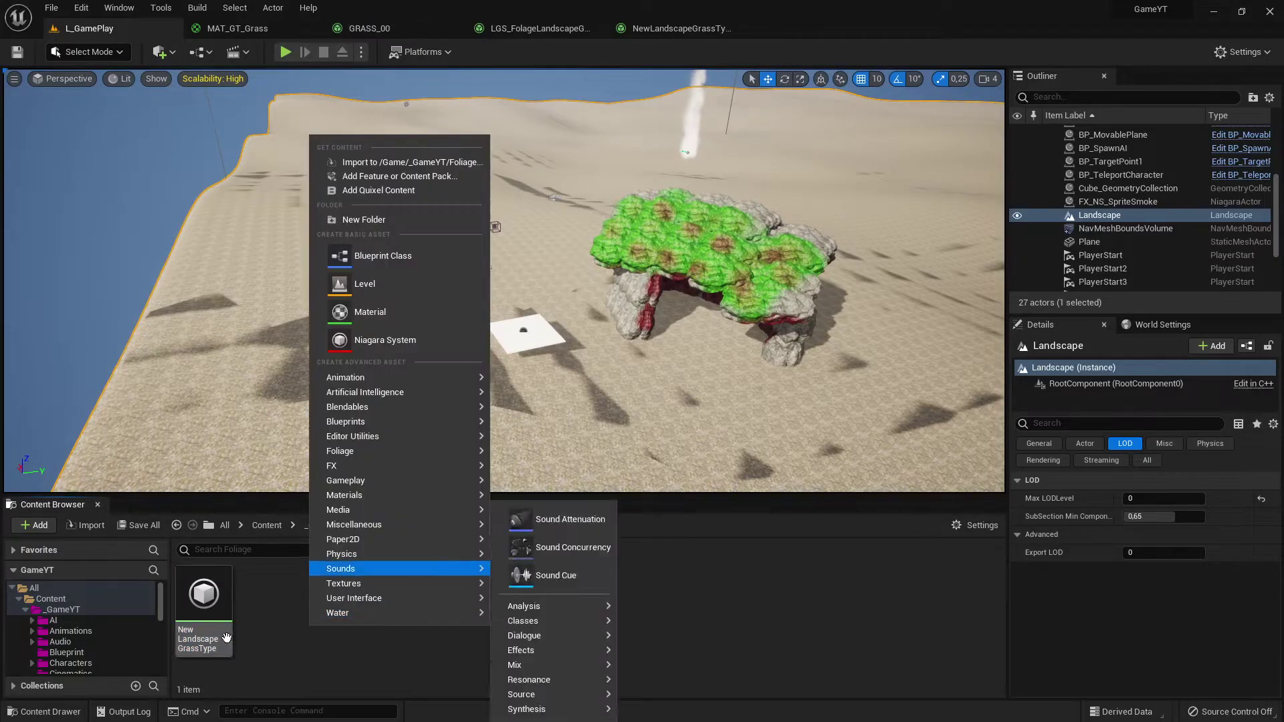
click(321, 654)
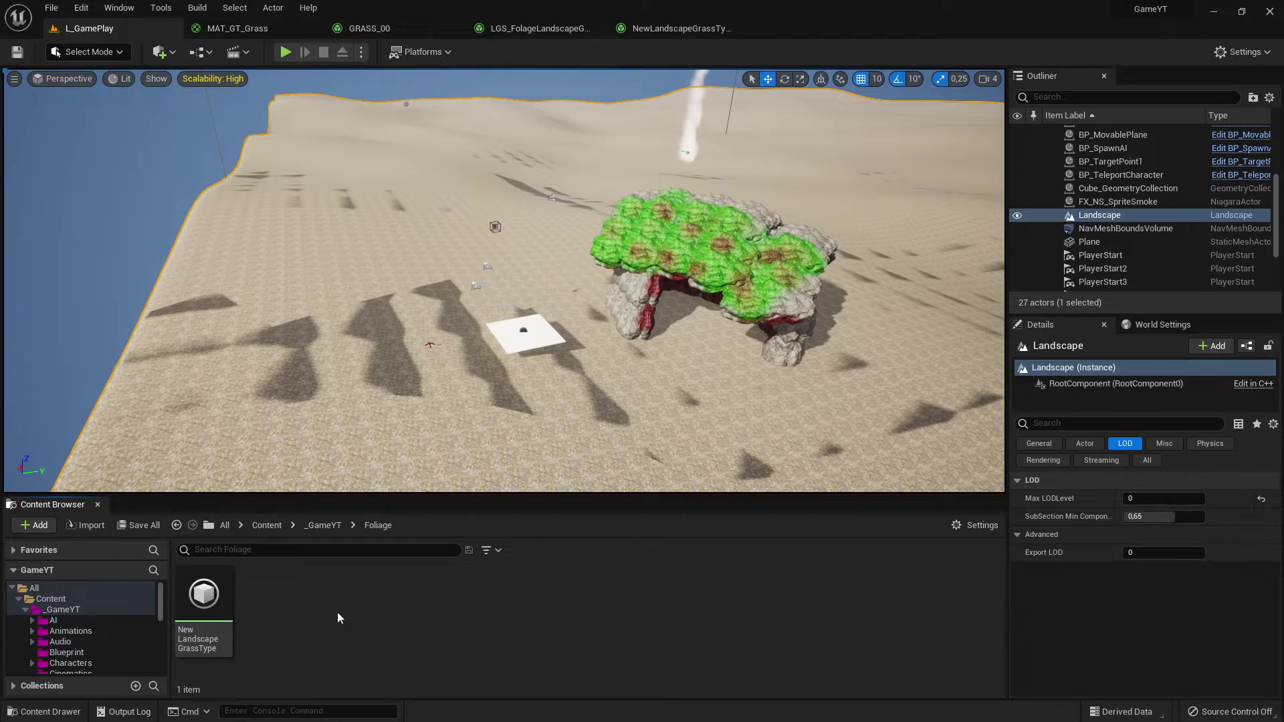
right_click(337, 612)
click(391, 206)
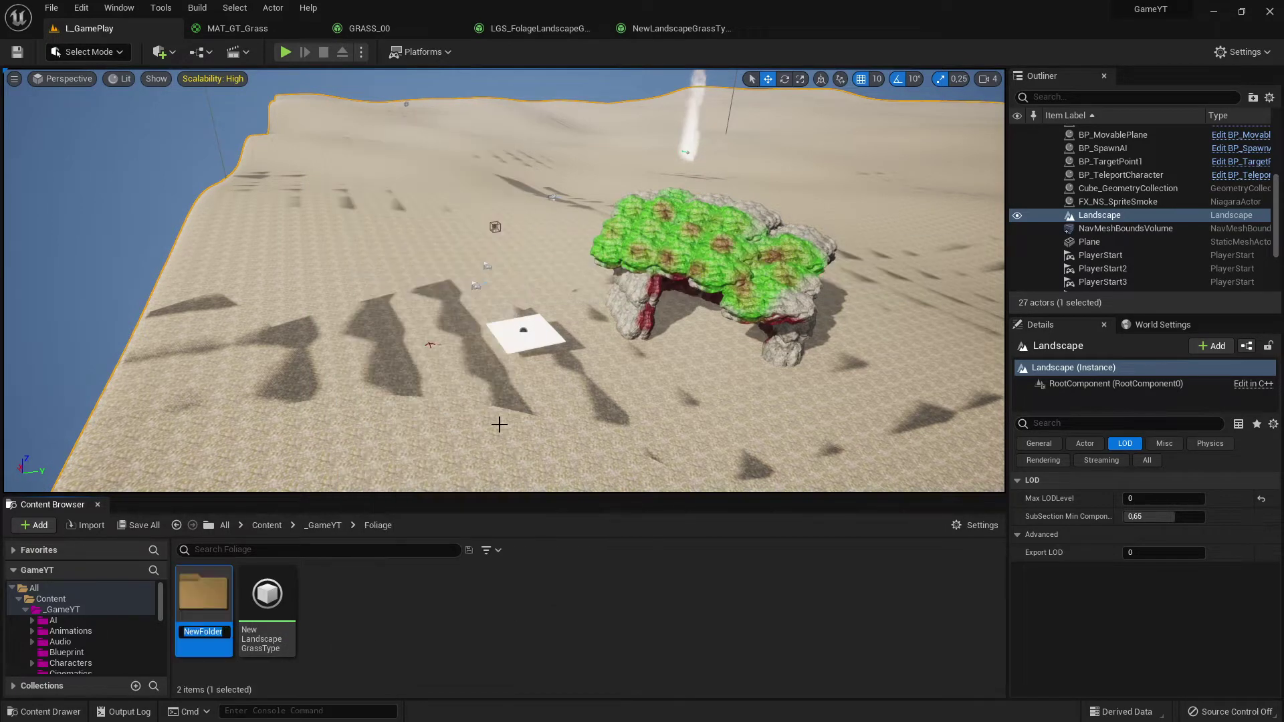
text(Material)
key(Return)
scroll(77, 640, down, 3)
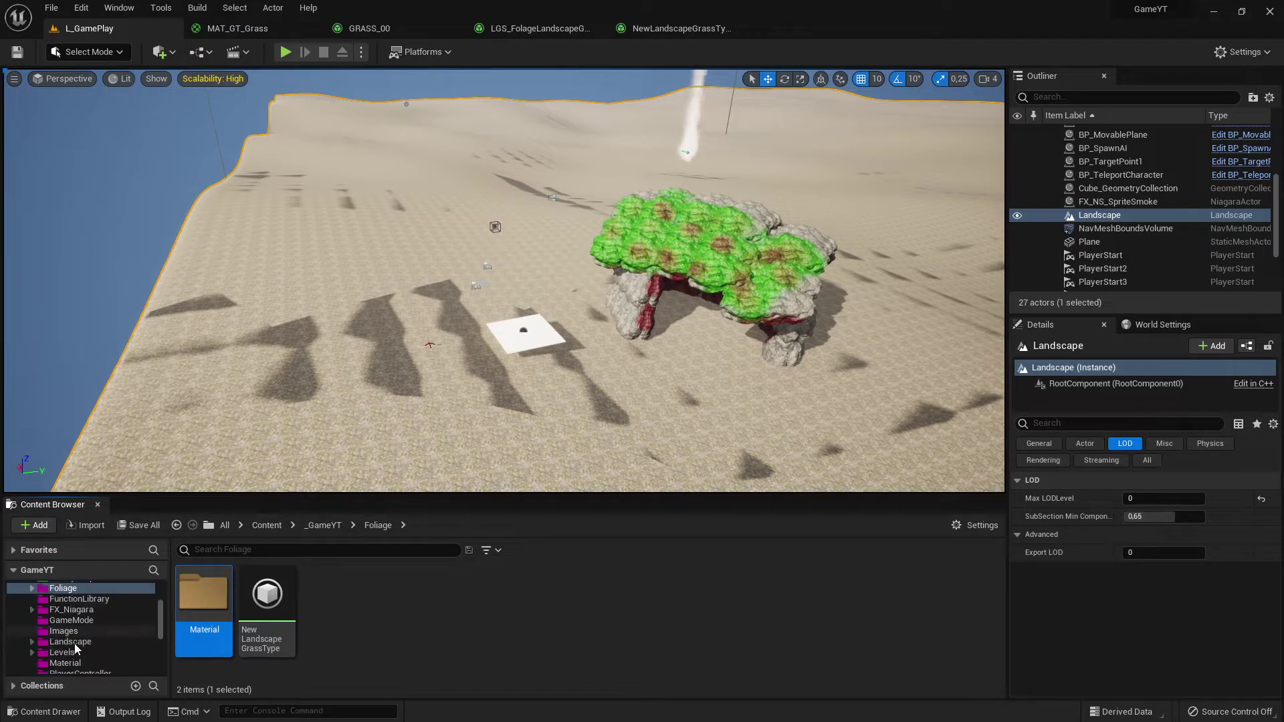
click(364, 631)
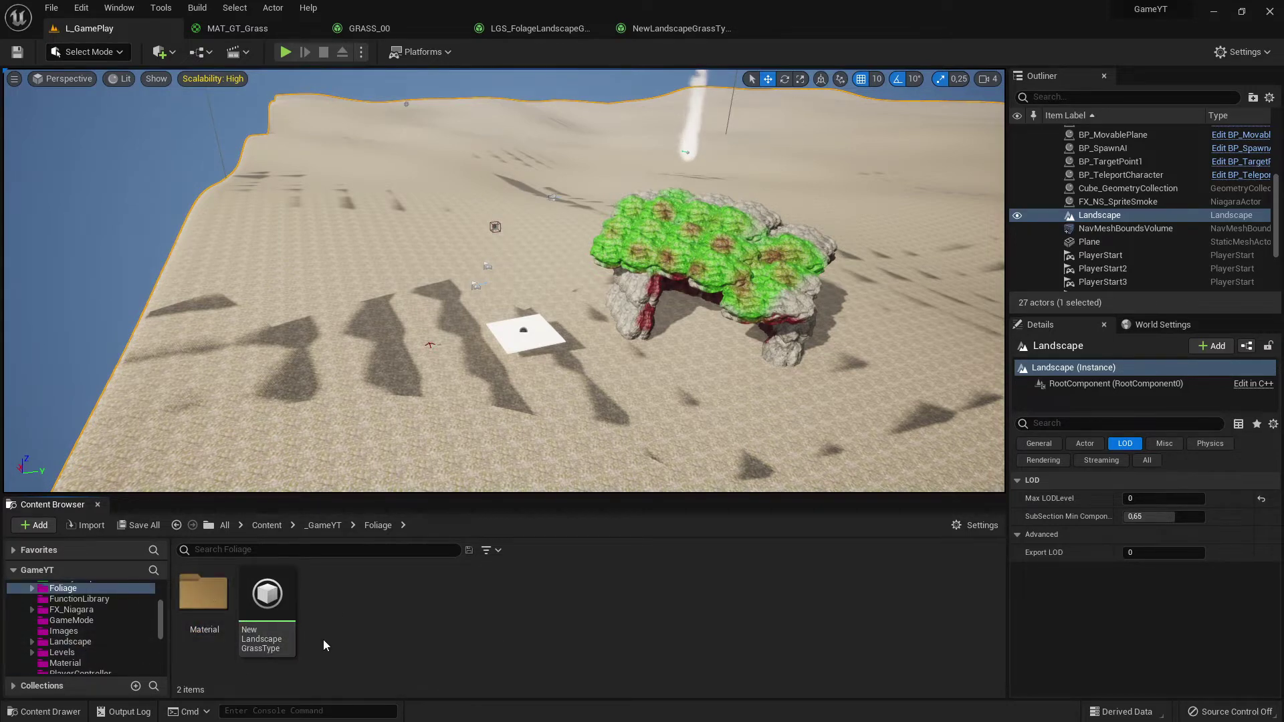
Step: Create a new material named MAT_GT_Grass in the Foliage/Material folder
double_click(212, 602)
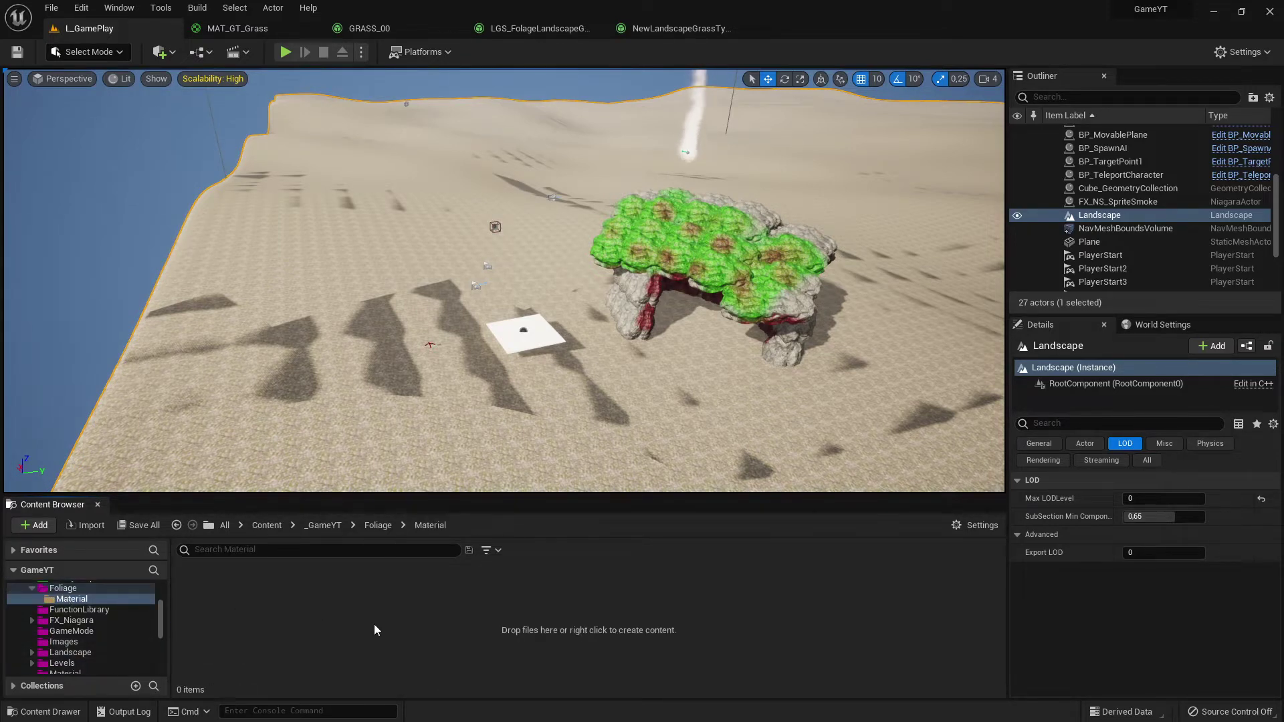
right_click(324, 611)
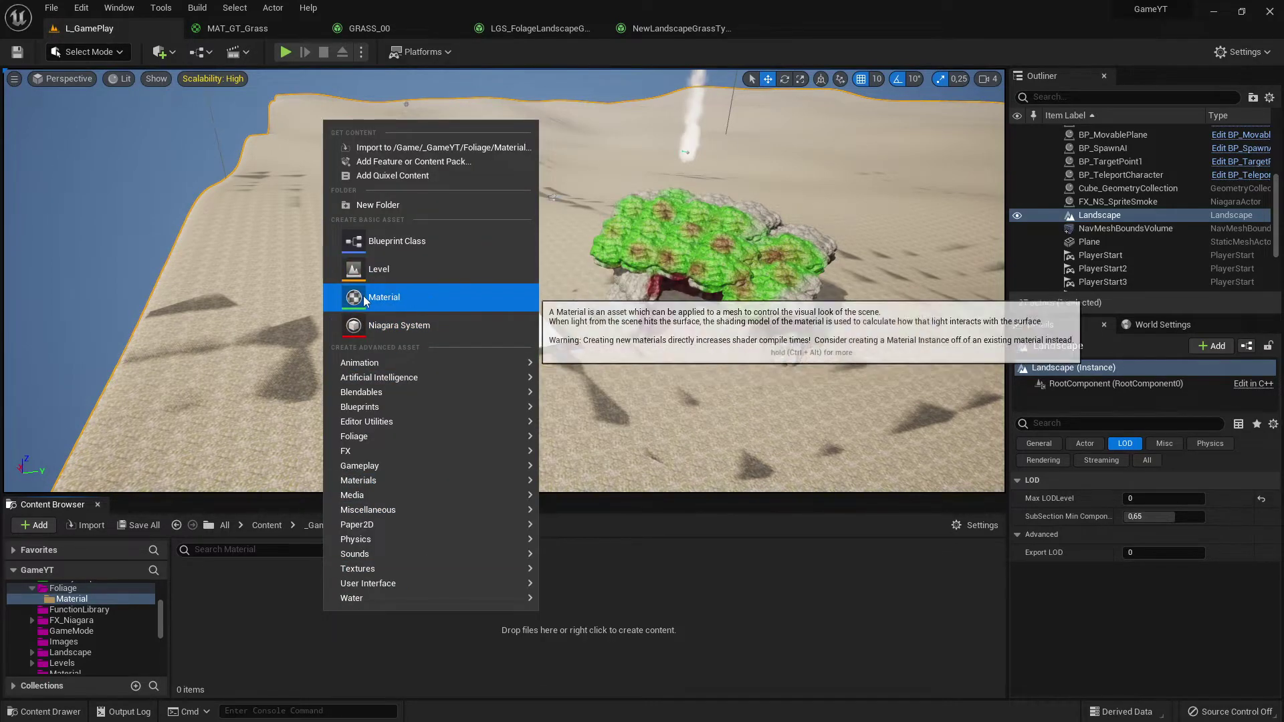
click(408, 302)
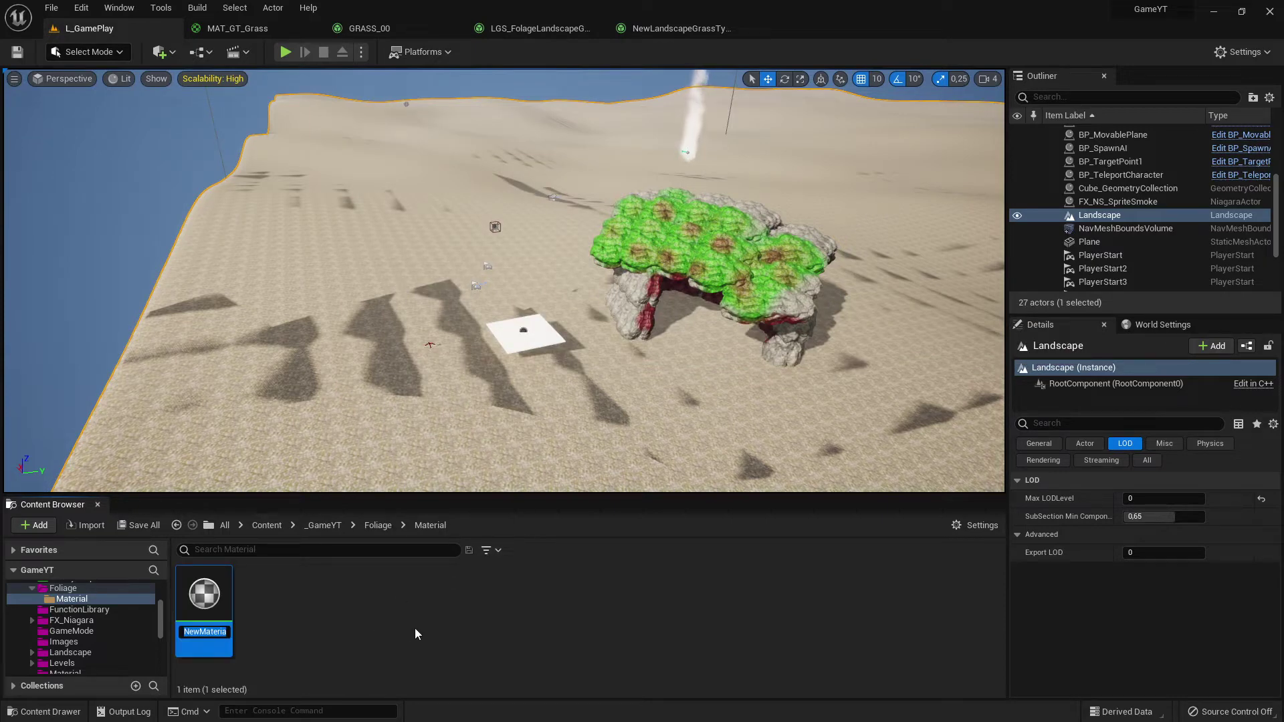
text(MAT_GT)
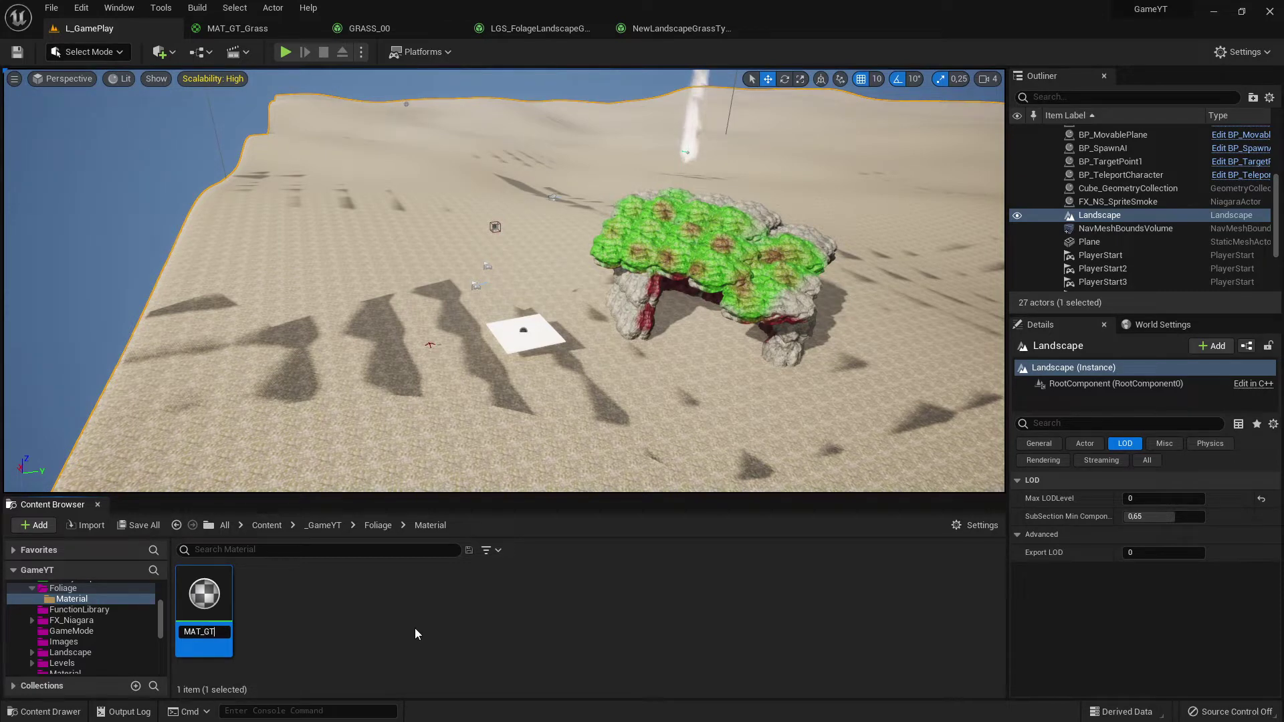
text(_Grass)
key(Return)
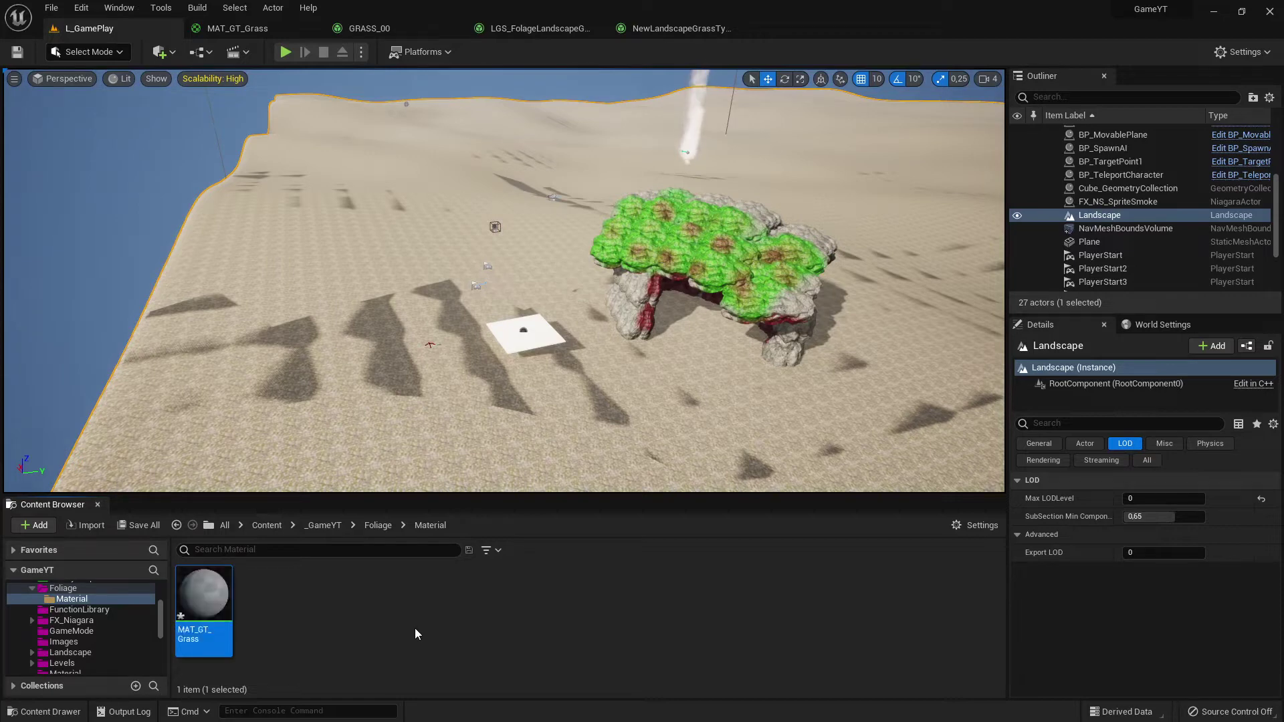
Step: Save the new MAT_GT_Grass material and open its Material Graph with free space beside the result node
click(133, 531)
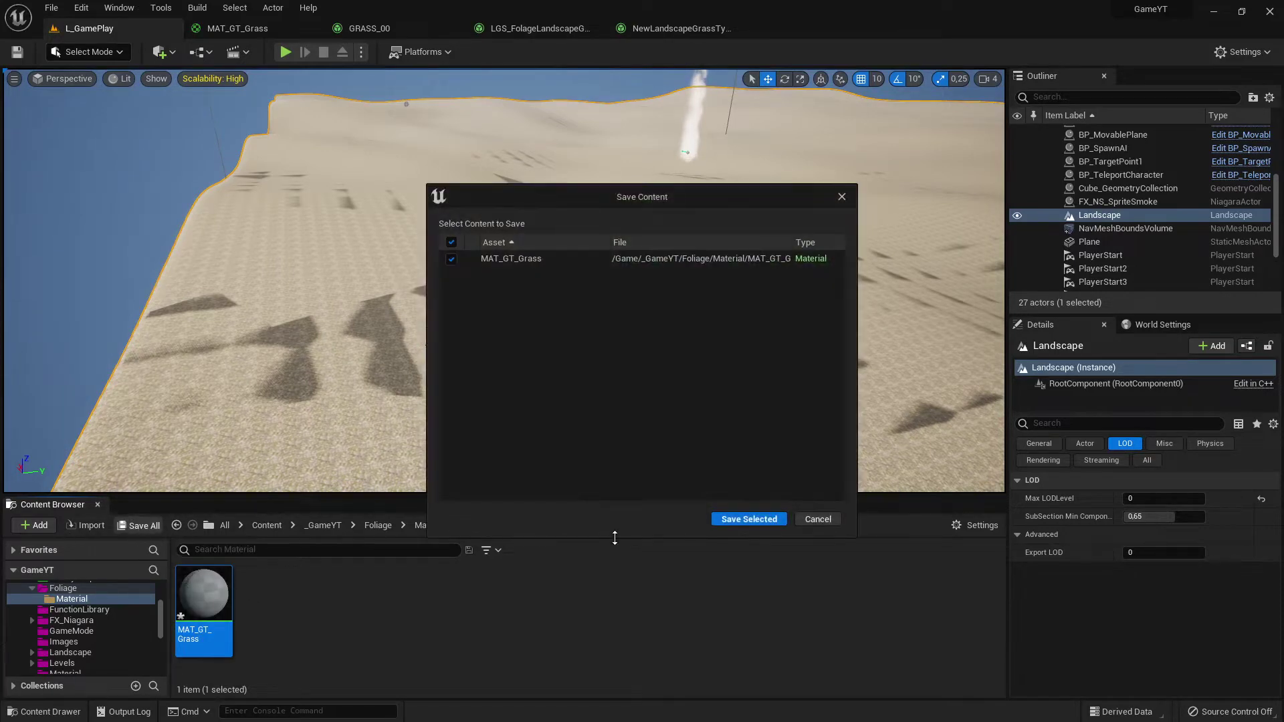
click(749, 523)
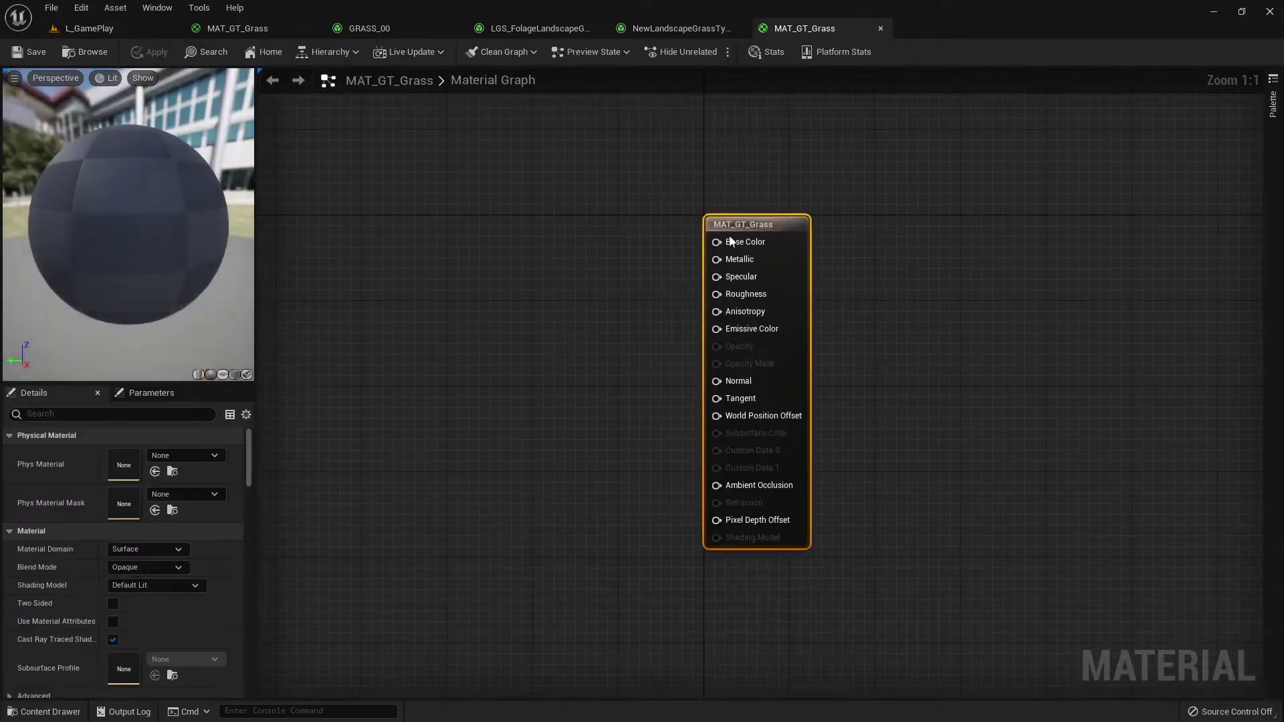
right_drag(538, 208, 702, 223)
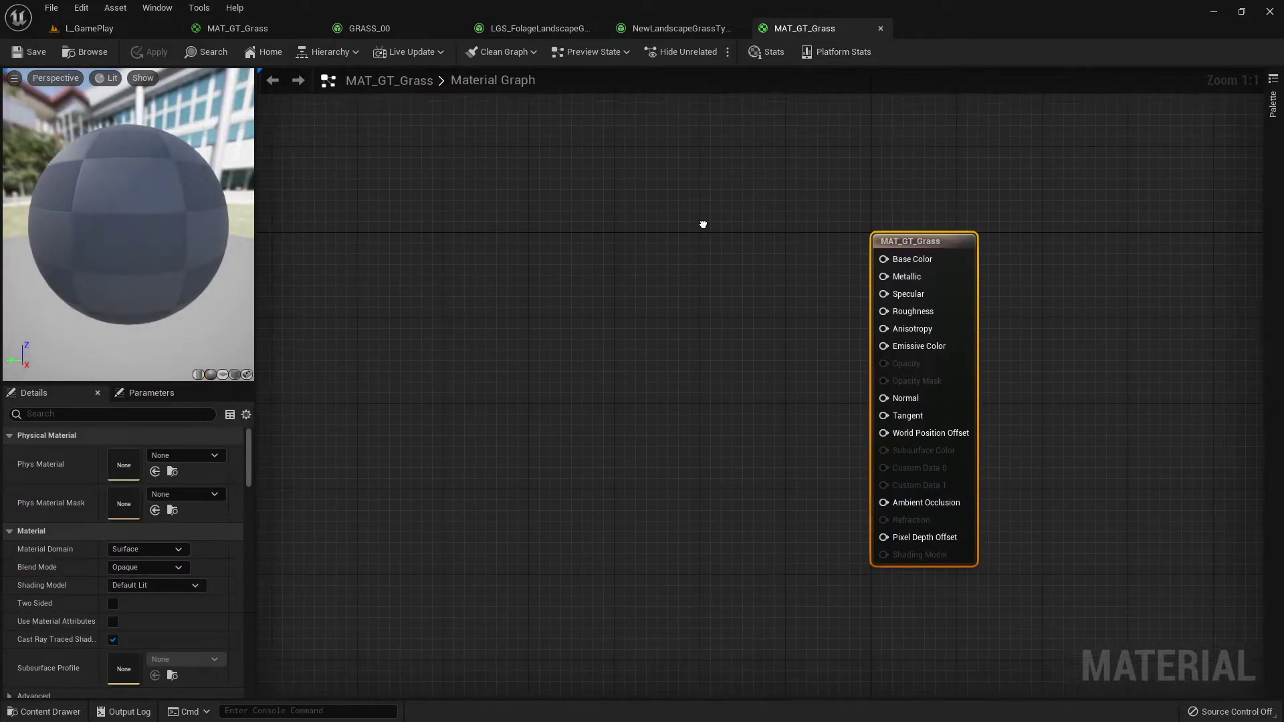
right_drag(783, 385, 713, 355)
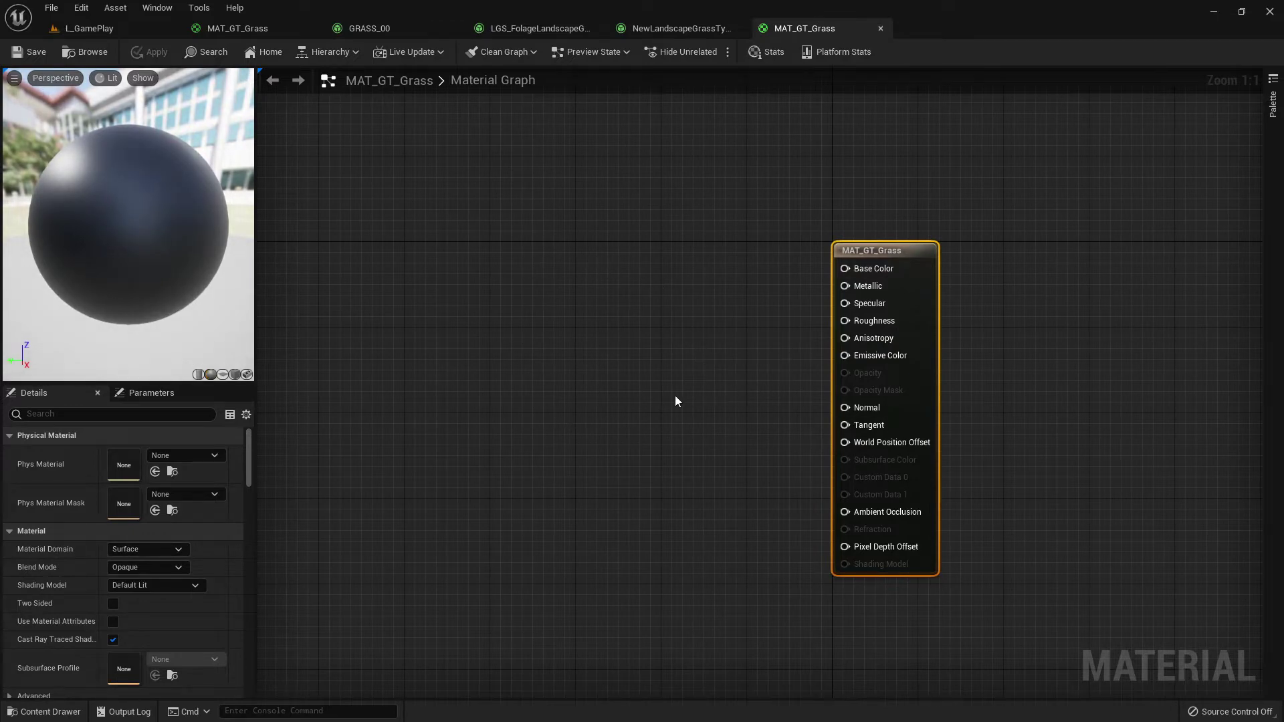
Step: Switch to the guide, read section 4's step 2 on adding textures to the Material Graph and highlight the two listed texture names
key(alt+Tab)
scroll(955, 487, down, 4)
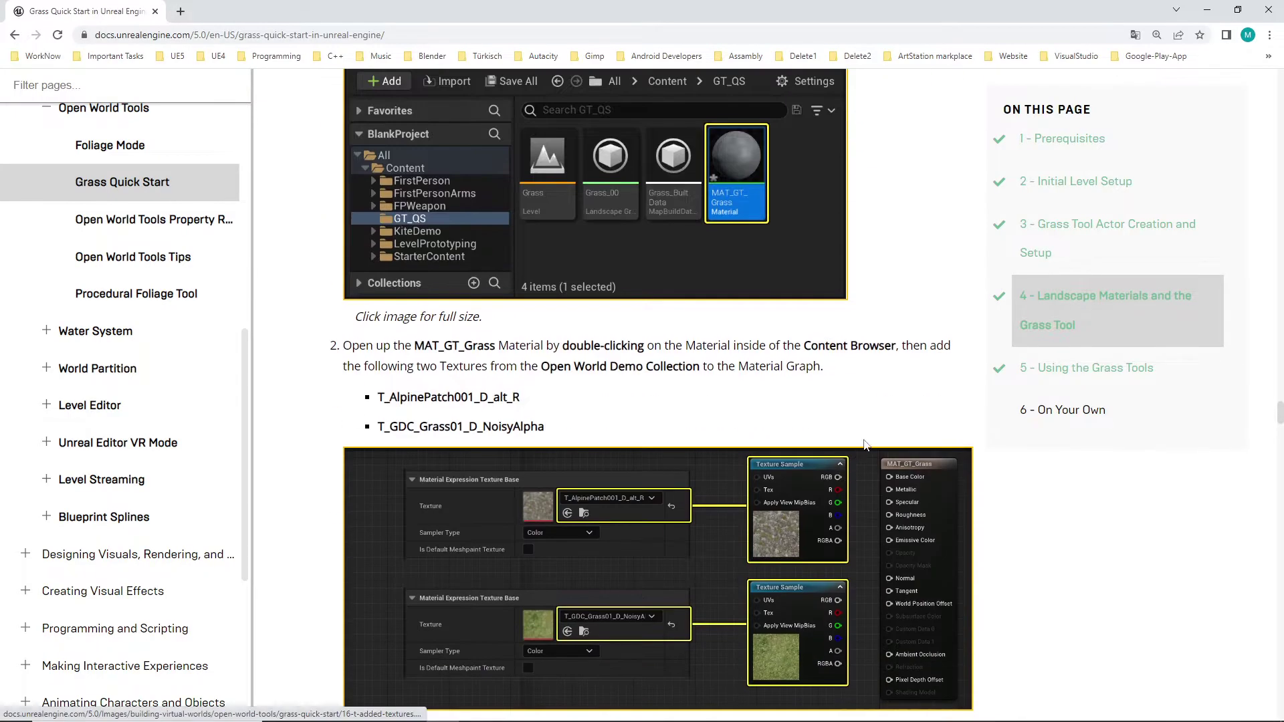
scroll(851, 471, down, 3)
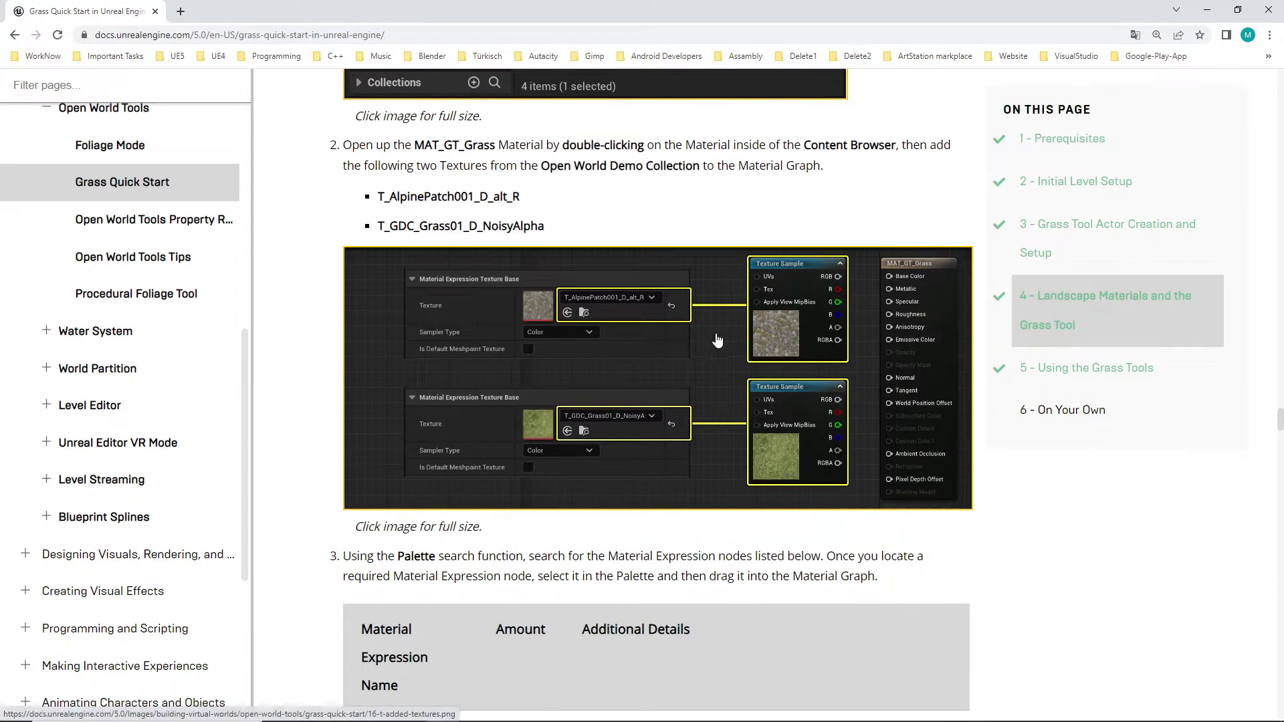
drag(545, 227, 358, 208)
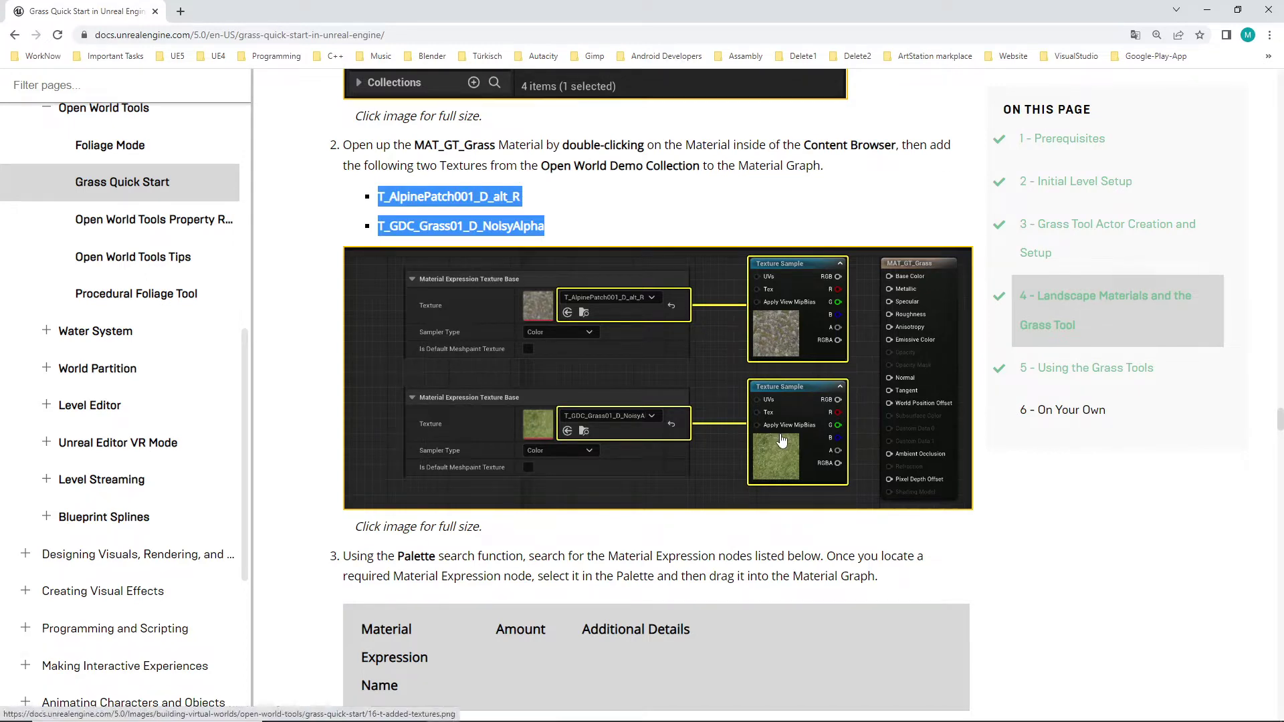
key(alt+Tab)
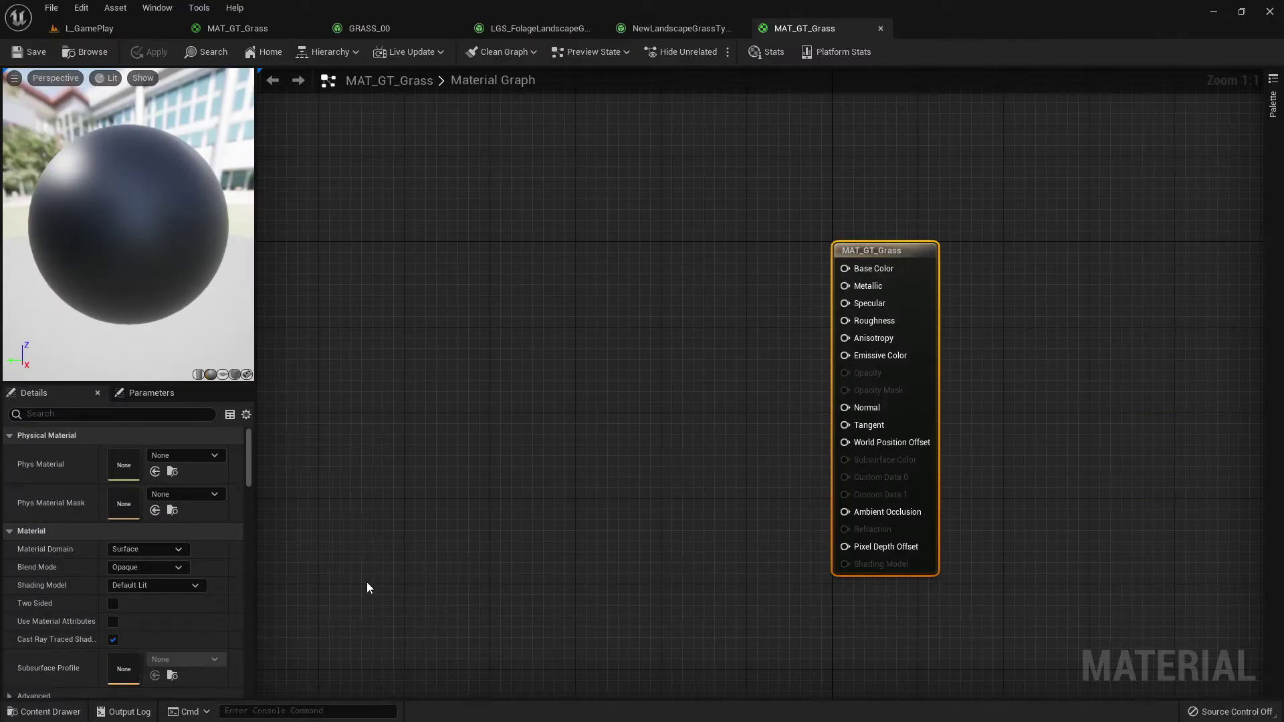
click(48, 711)
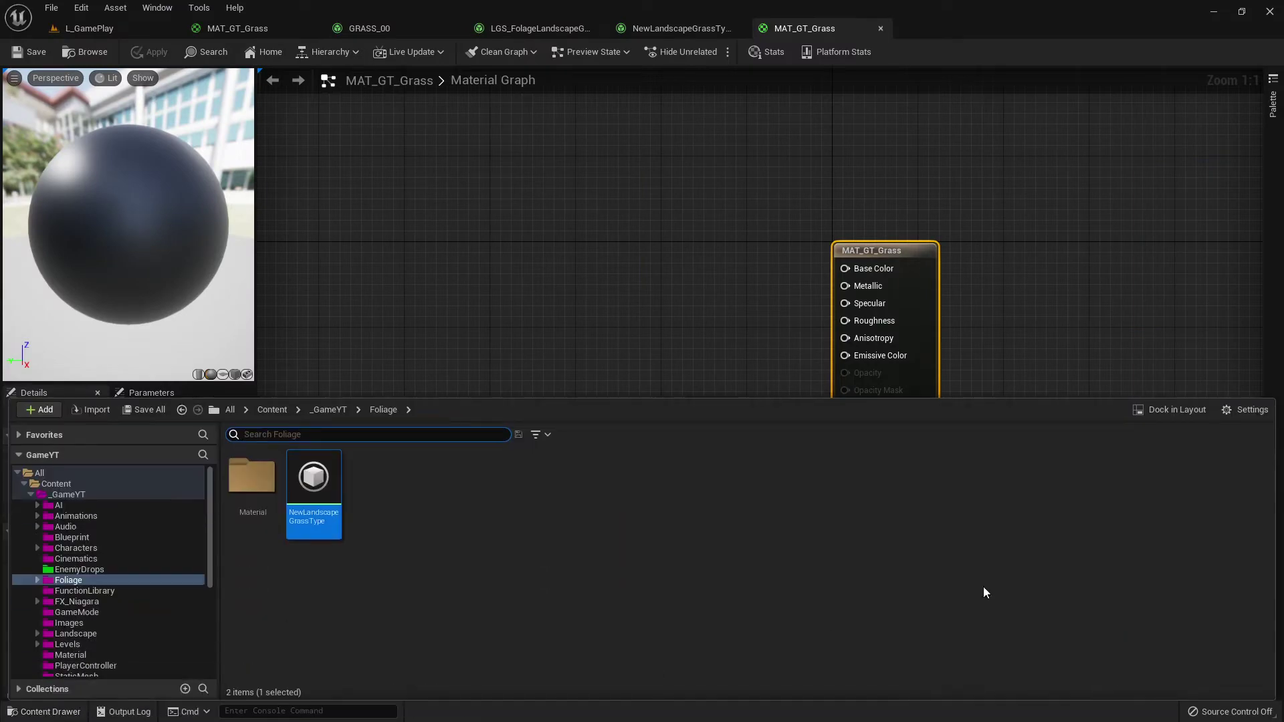
click(1164, 410)
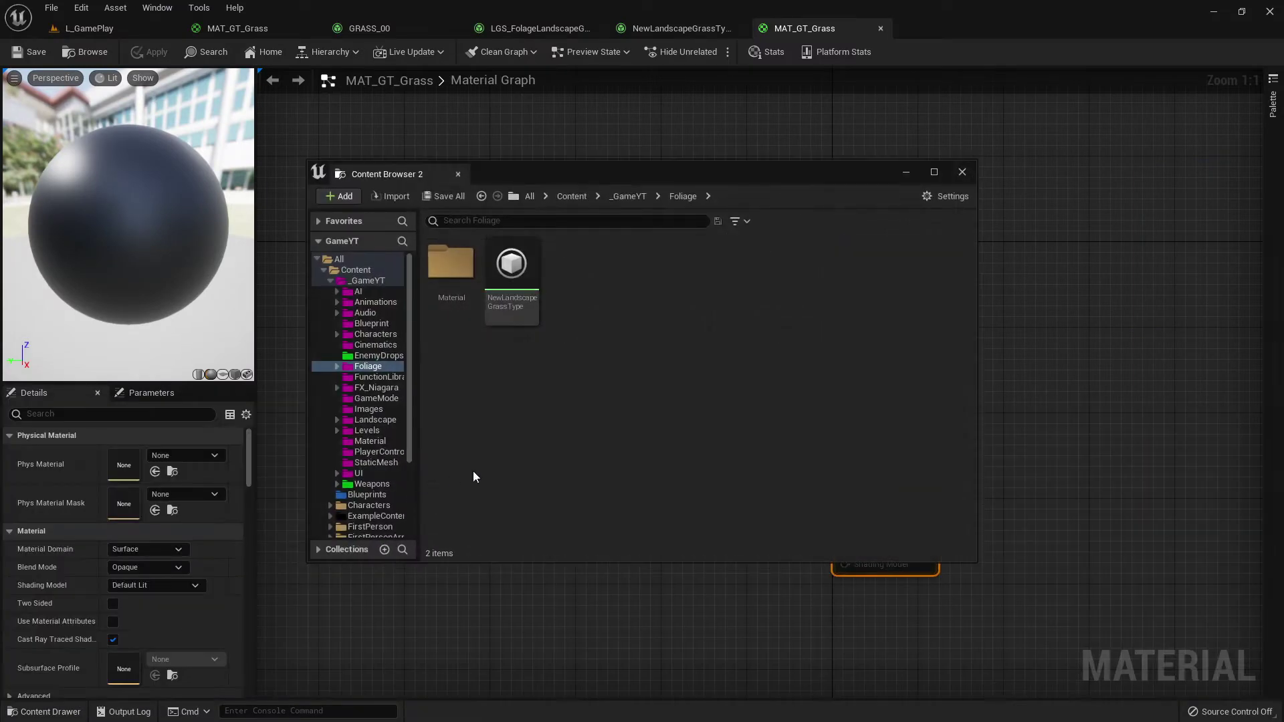
click(962, 172)
click(48, 712)
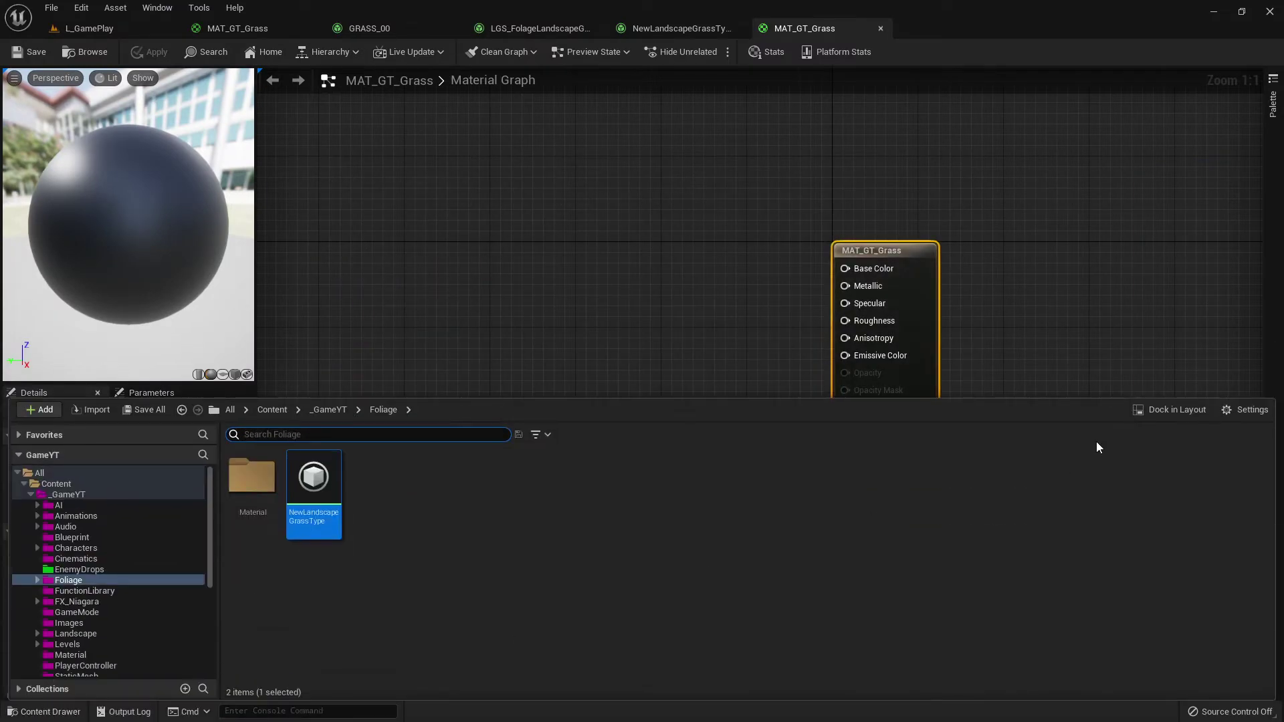
click(1181, 413)
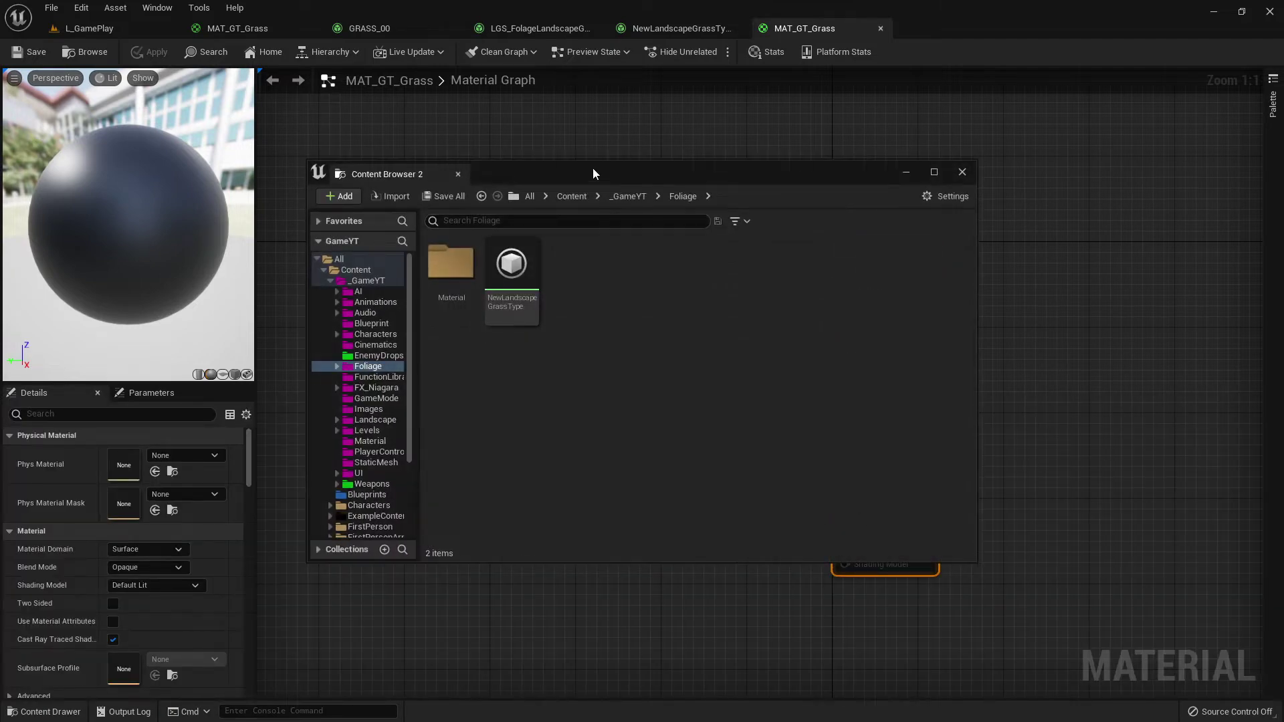
drag(592, 167, 445, 339)
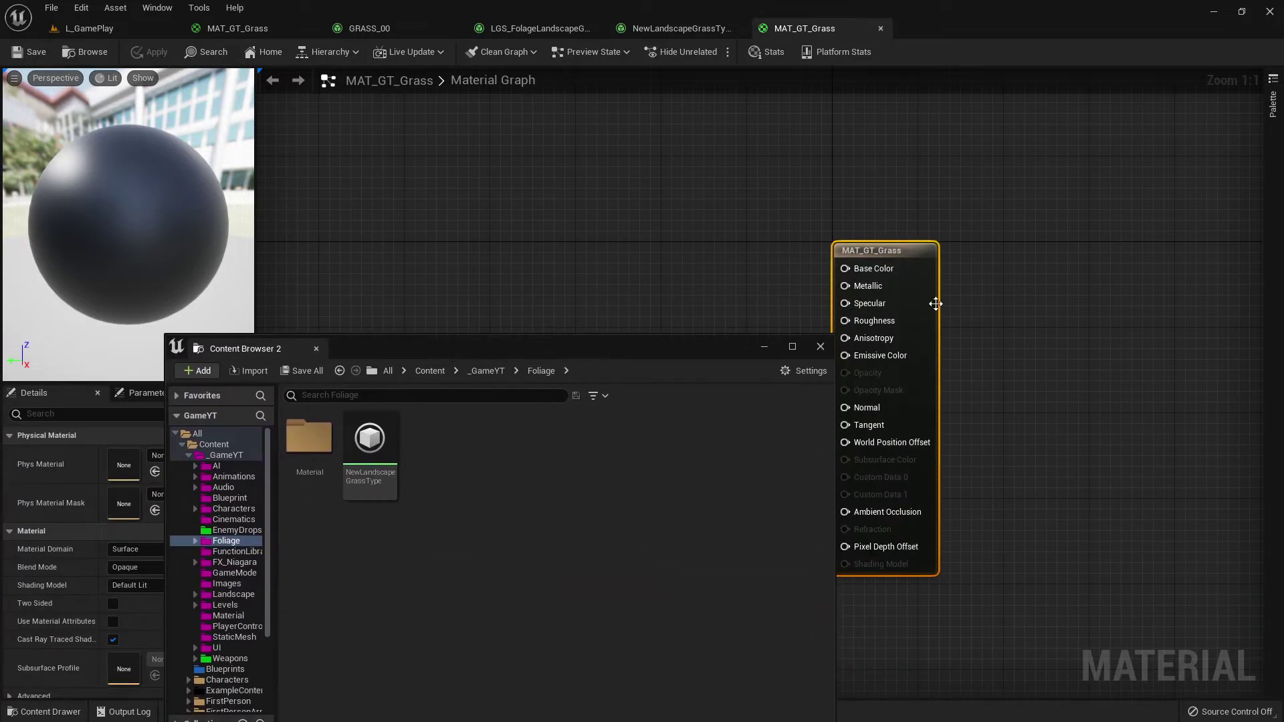
right_drag(976, 327, 1208, 294)
drag(550, 348, 499, 321)
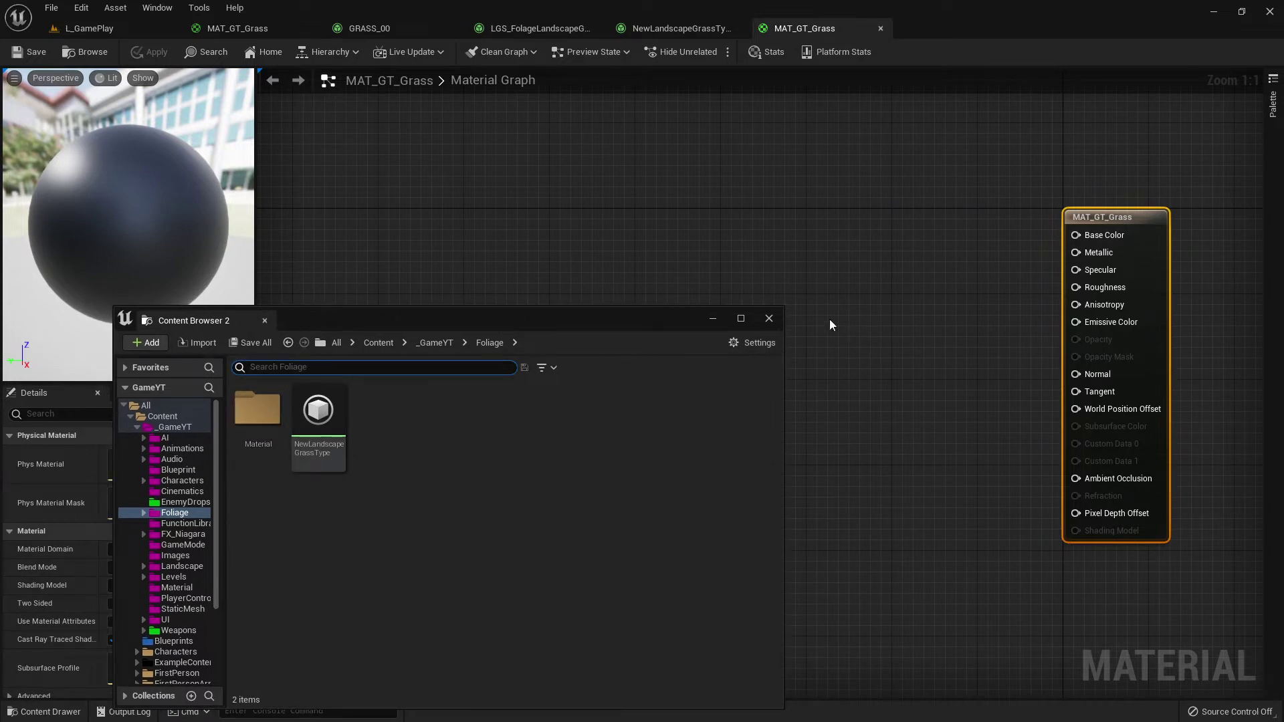
key(alt+Tab)
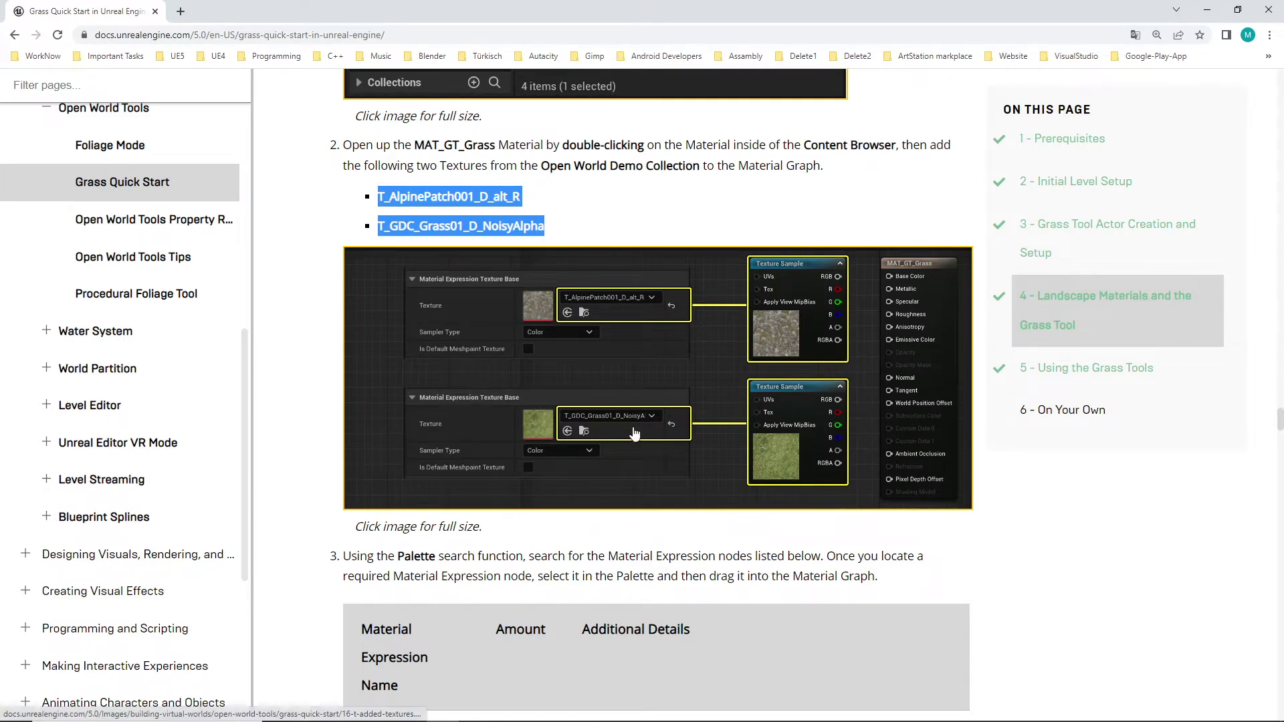
key(alt+Tab)
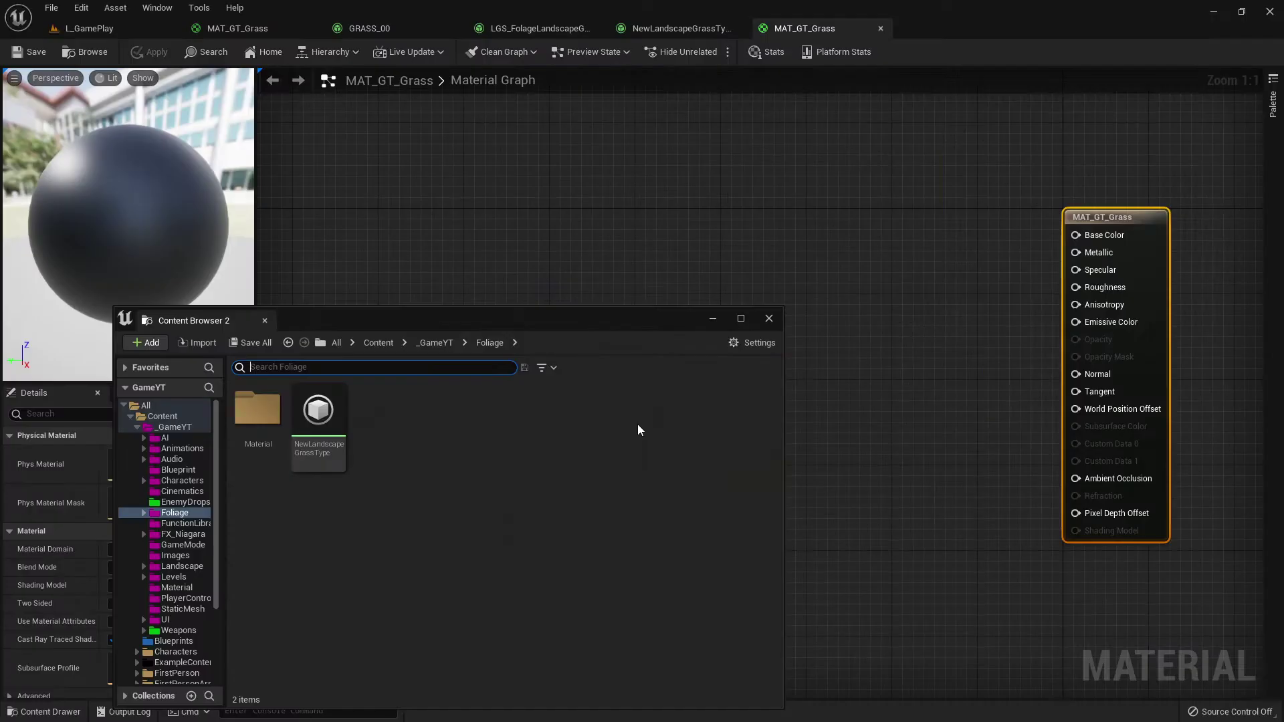
click(770, 320)
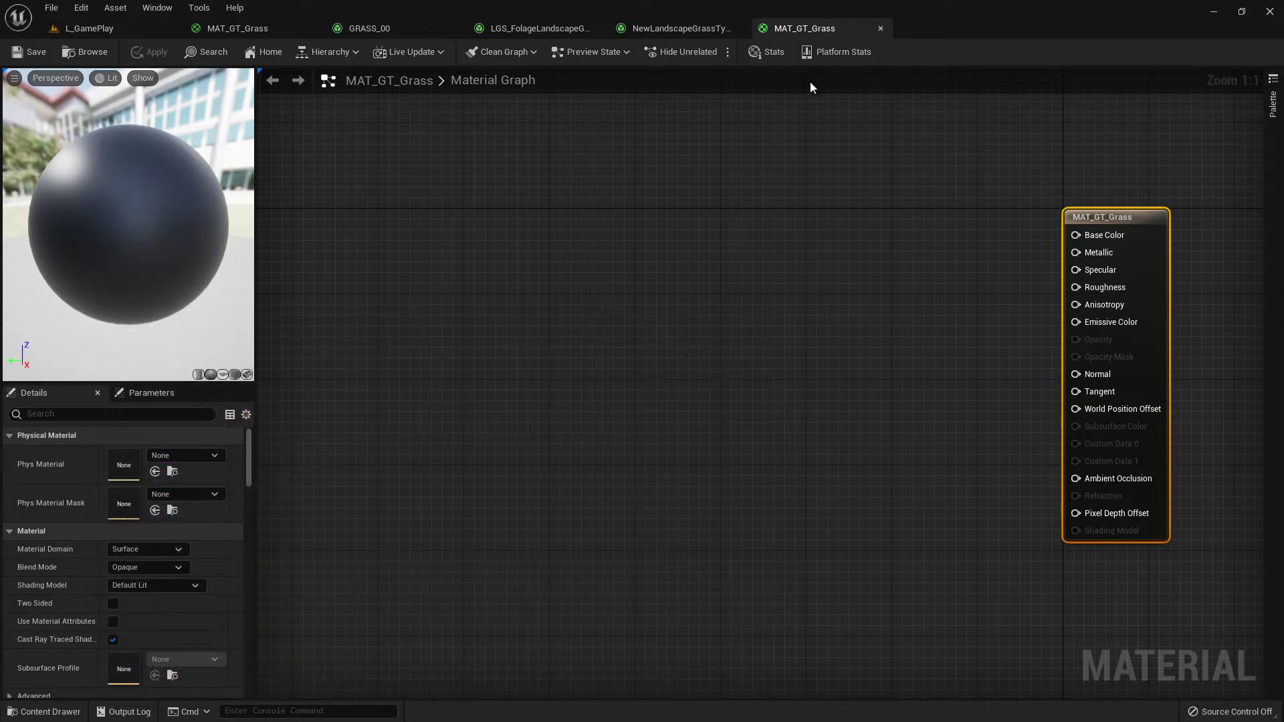
Step: Close the empty MAT_GT_Grass material and browse the project's root Content folder from the L_GamePlay level
click(881, 29)
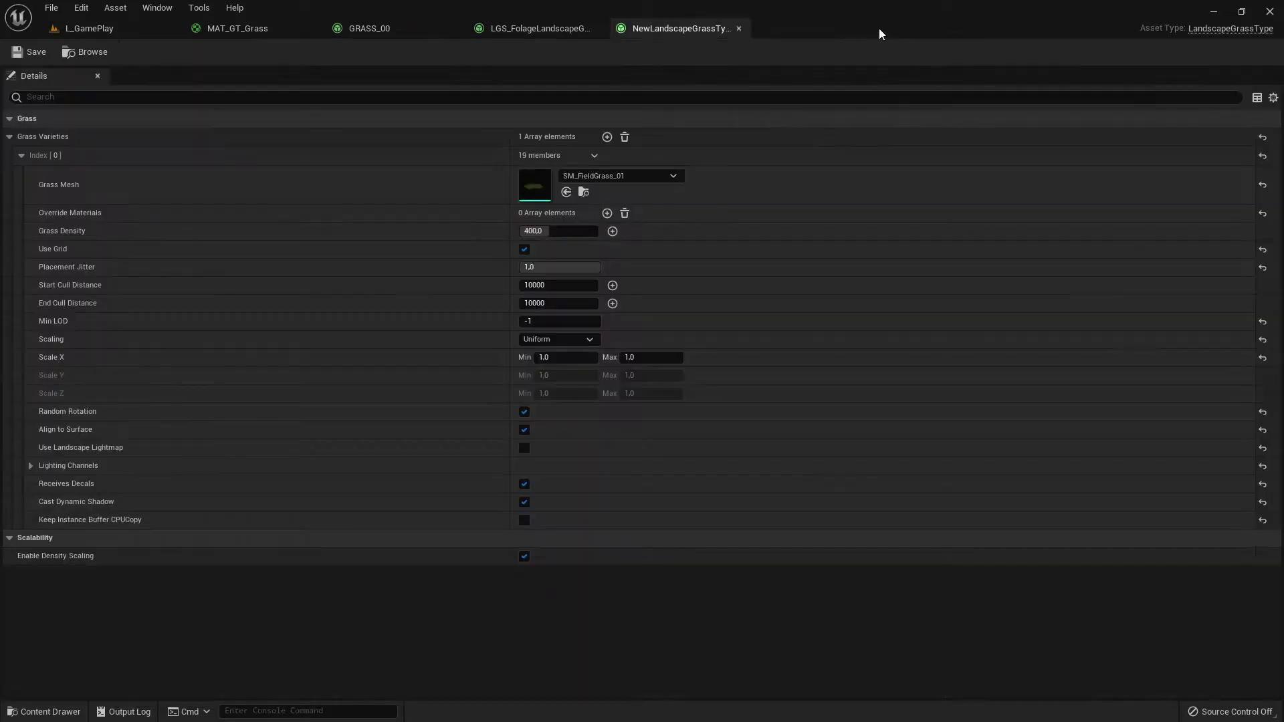
click(100, 28)
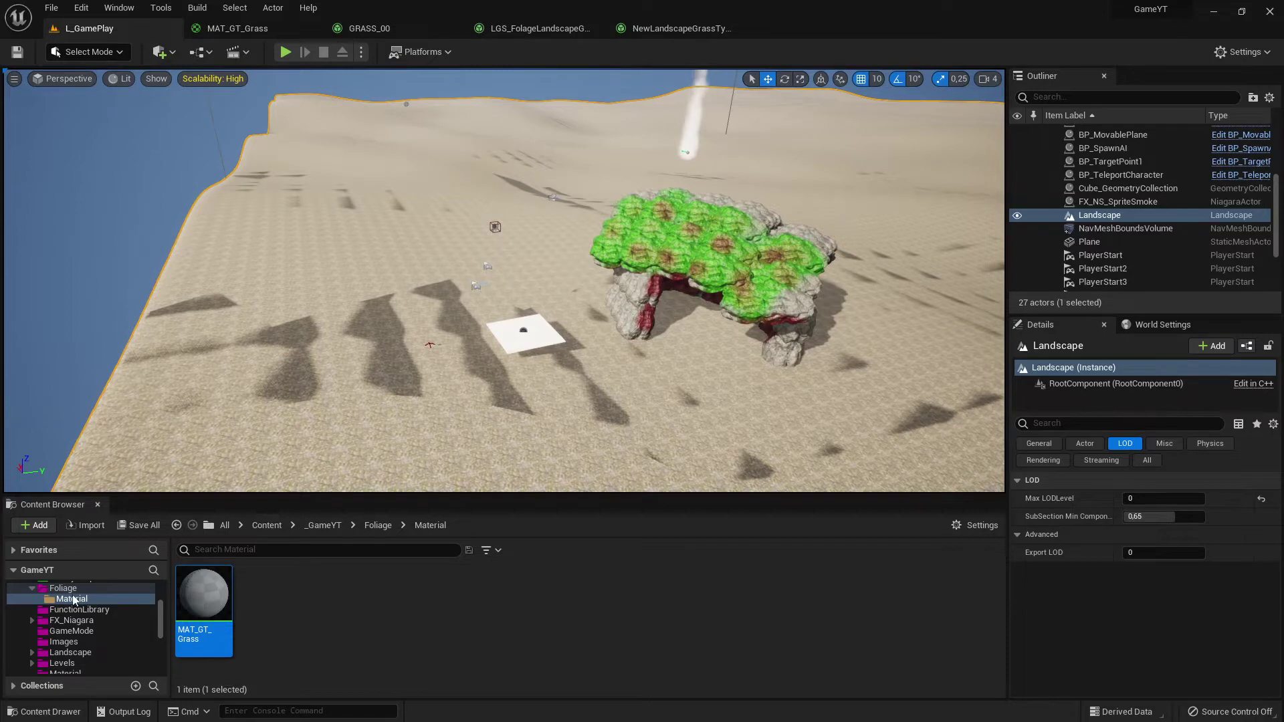
click(101, 609)
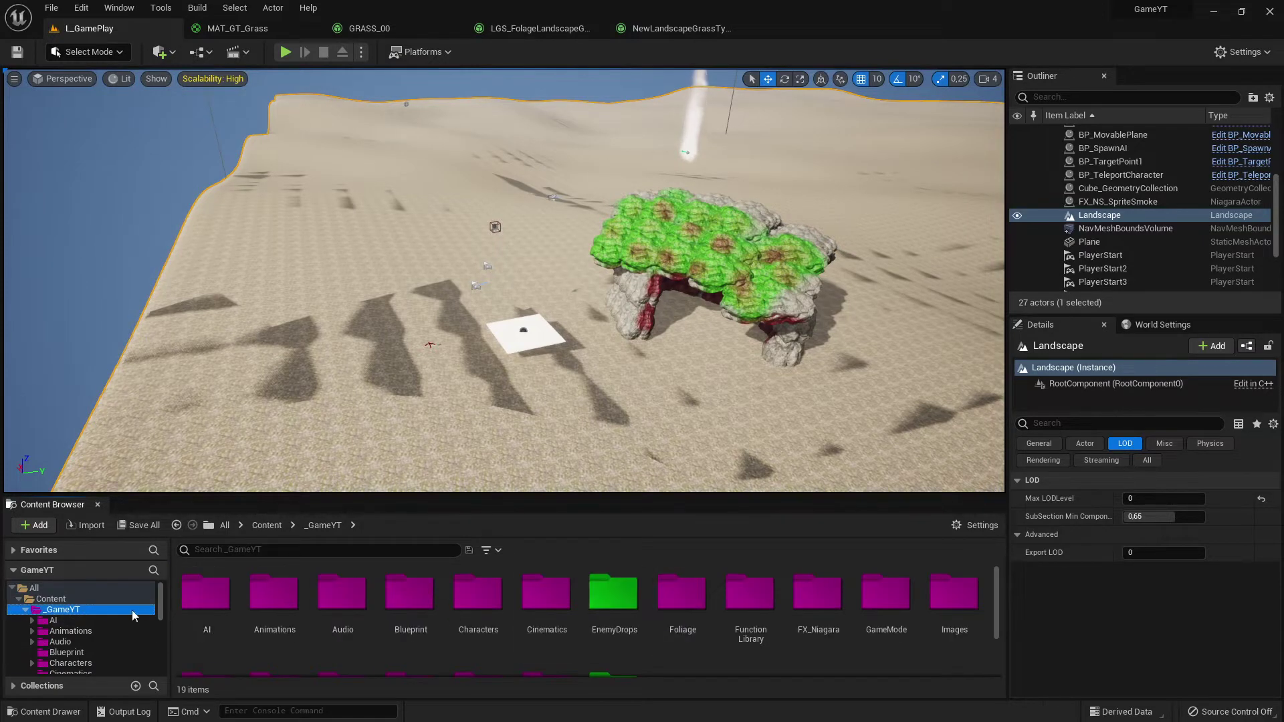
click(104, 600)
scroll(694, 651, down, 5)
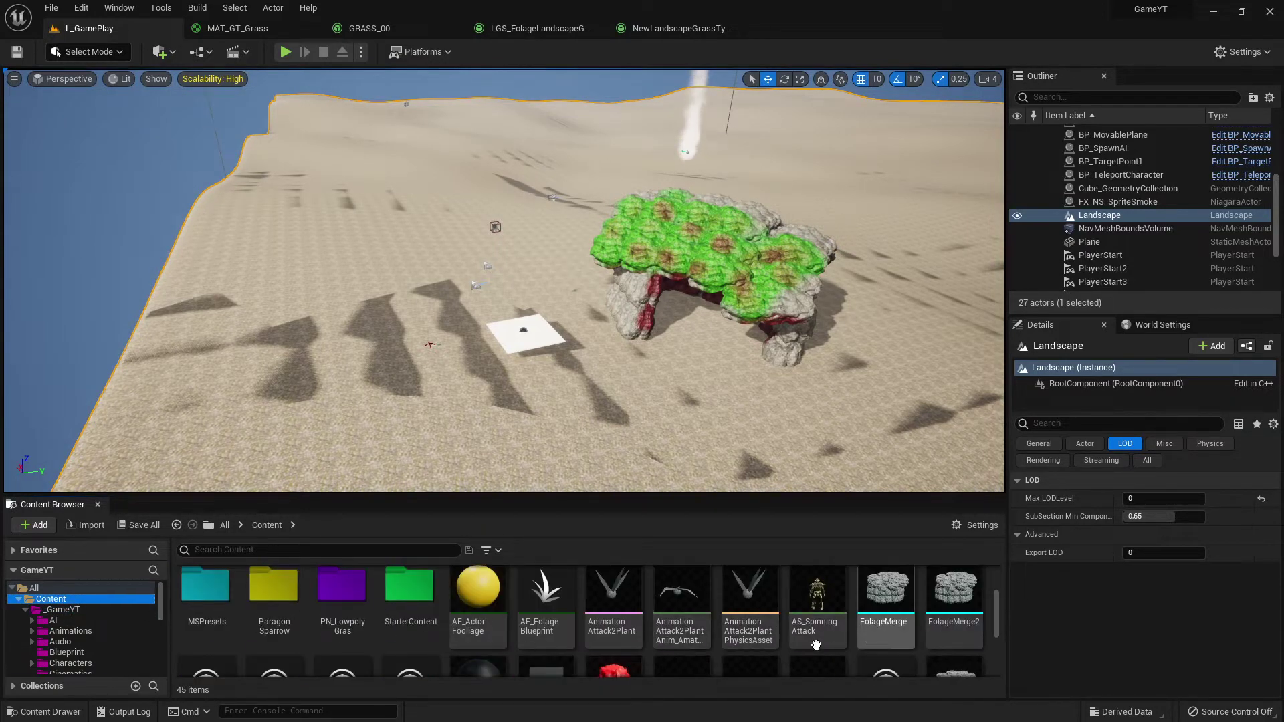
Step: Look through the open grass type assets, switch to the already built MAT_GT_Grass graph and select its two Texture Sample nodes
click(370, 28)
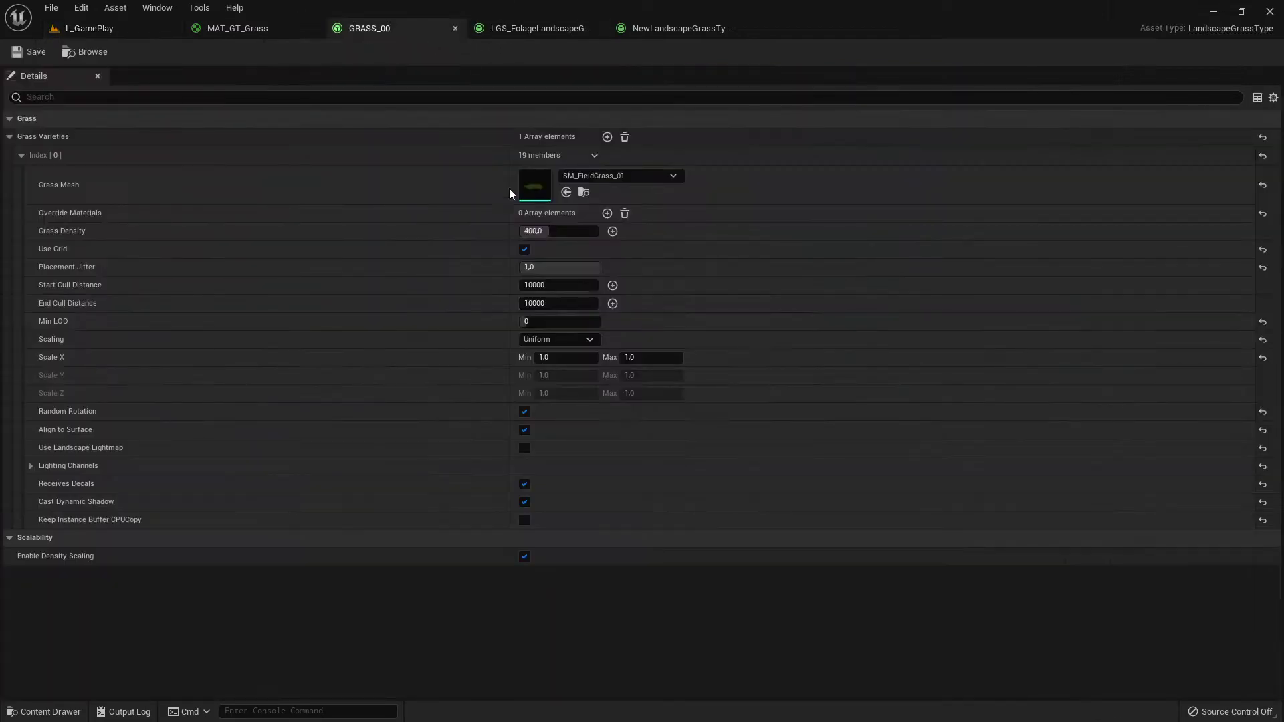
click(640, 29)
click(543, 30)
click(254, 29)
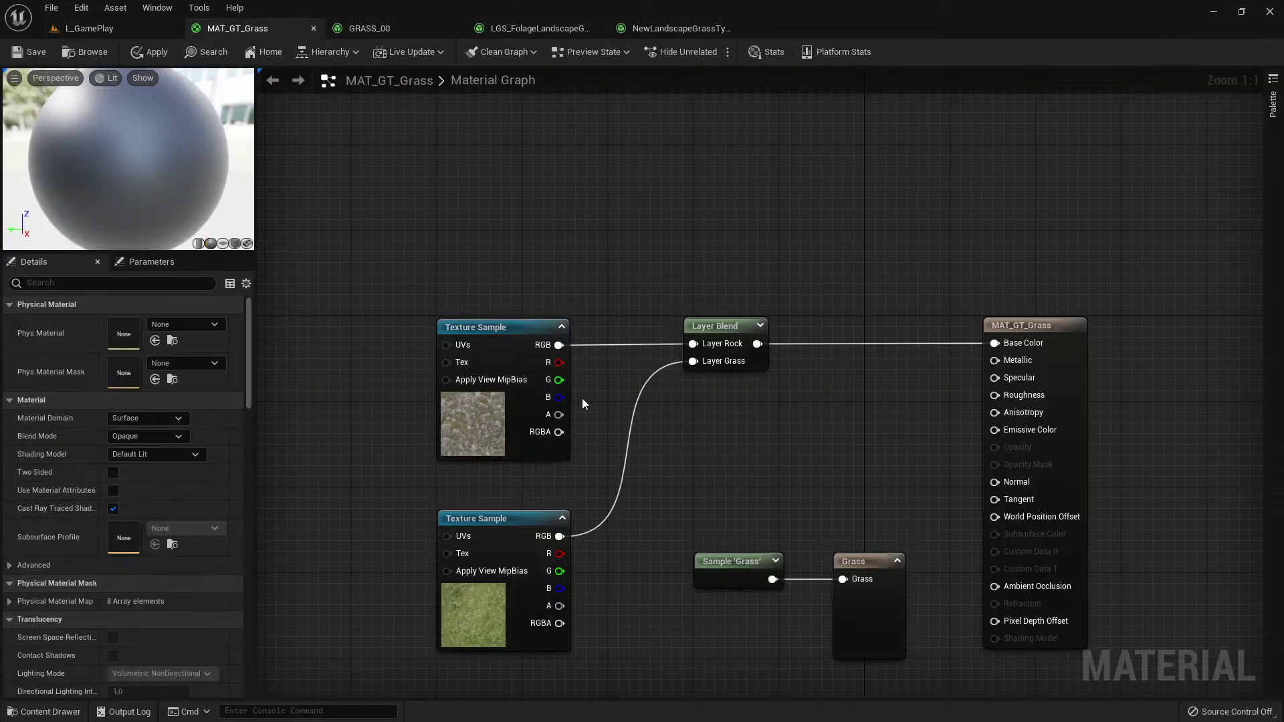
scroll(572, 367, down, 6)
scroll(571, 363, up, 6)
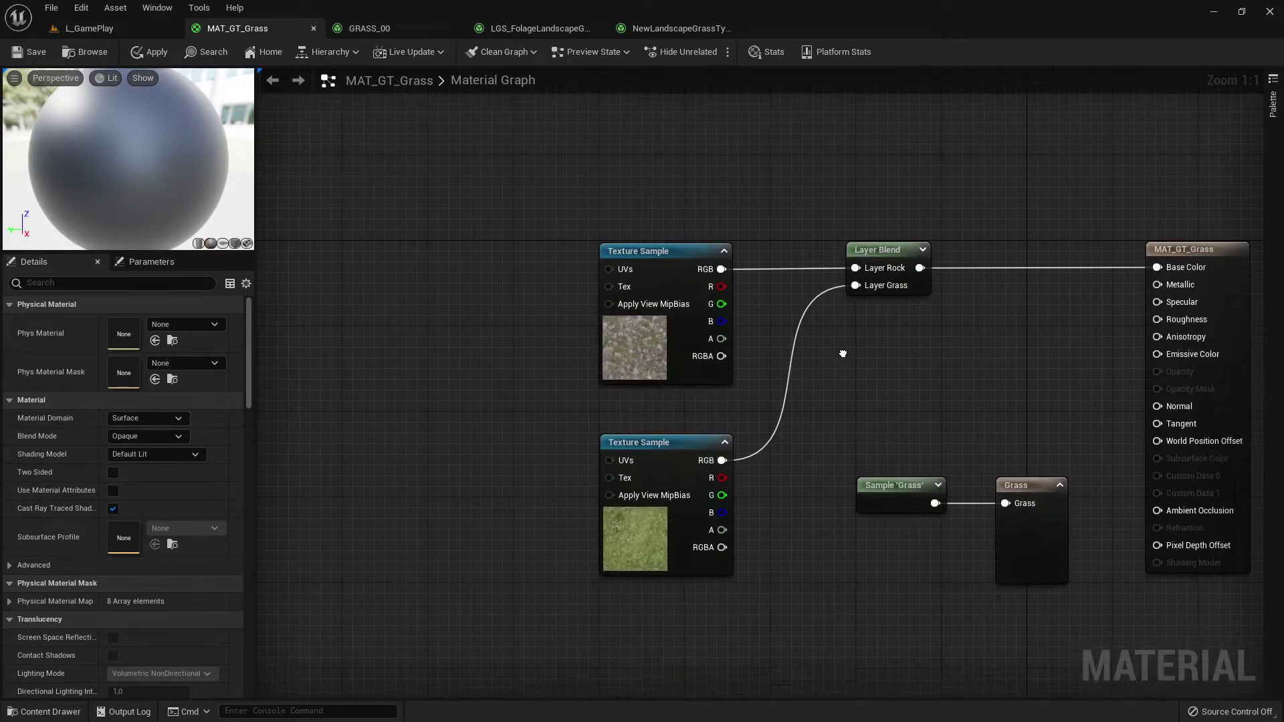
drag(516, 214, 803, 608)
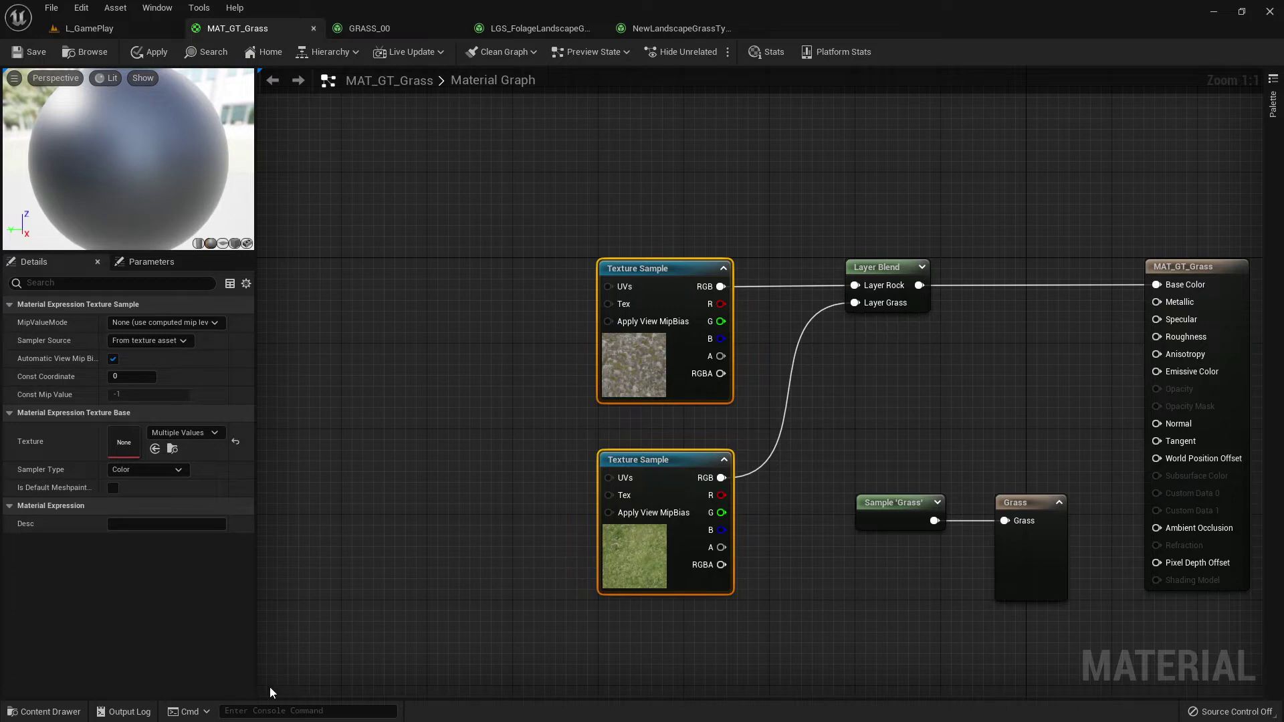
Step: Search the whole Content folder for T_Alpin, checking the name against the guide, and inspect the details of the matching textures
click(44, 711)
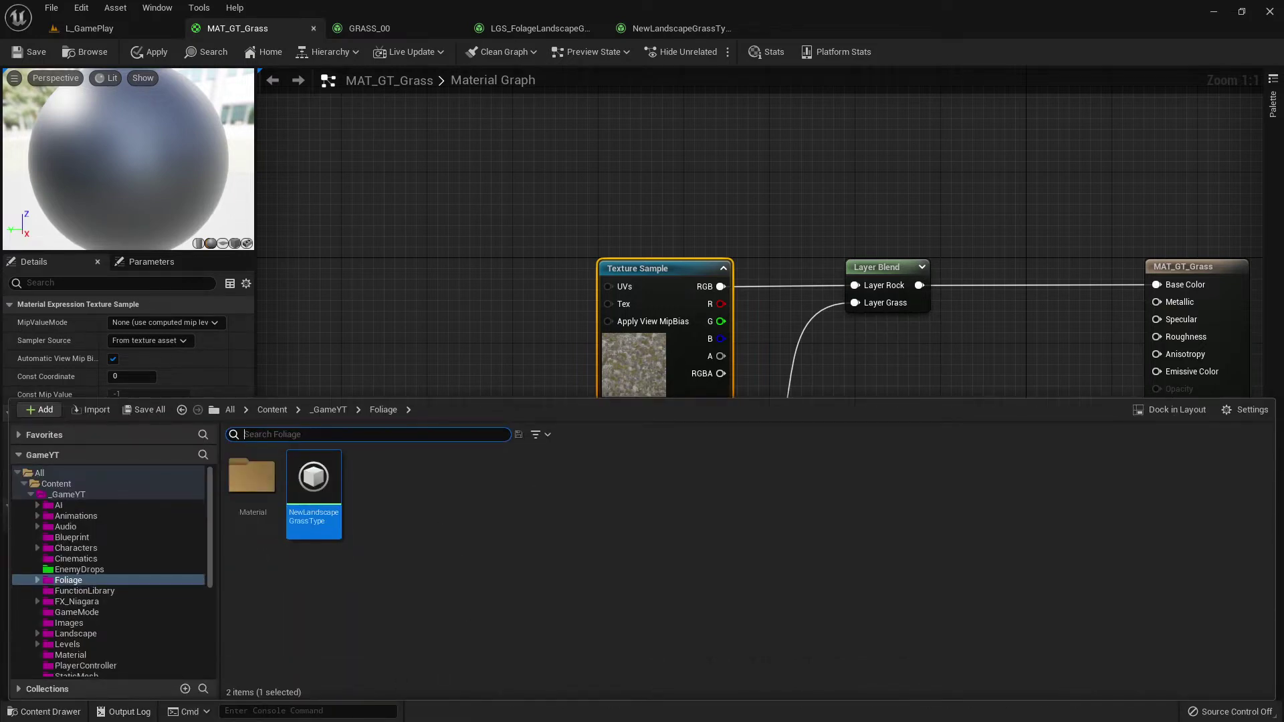
click(57, 485)
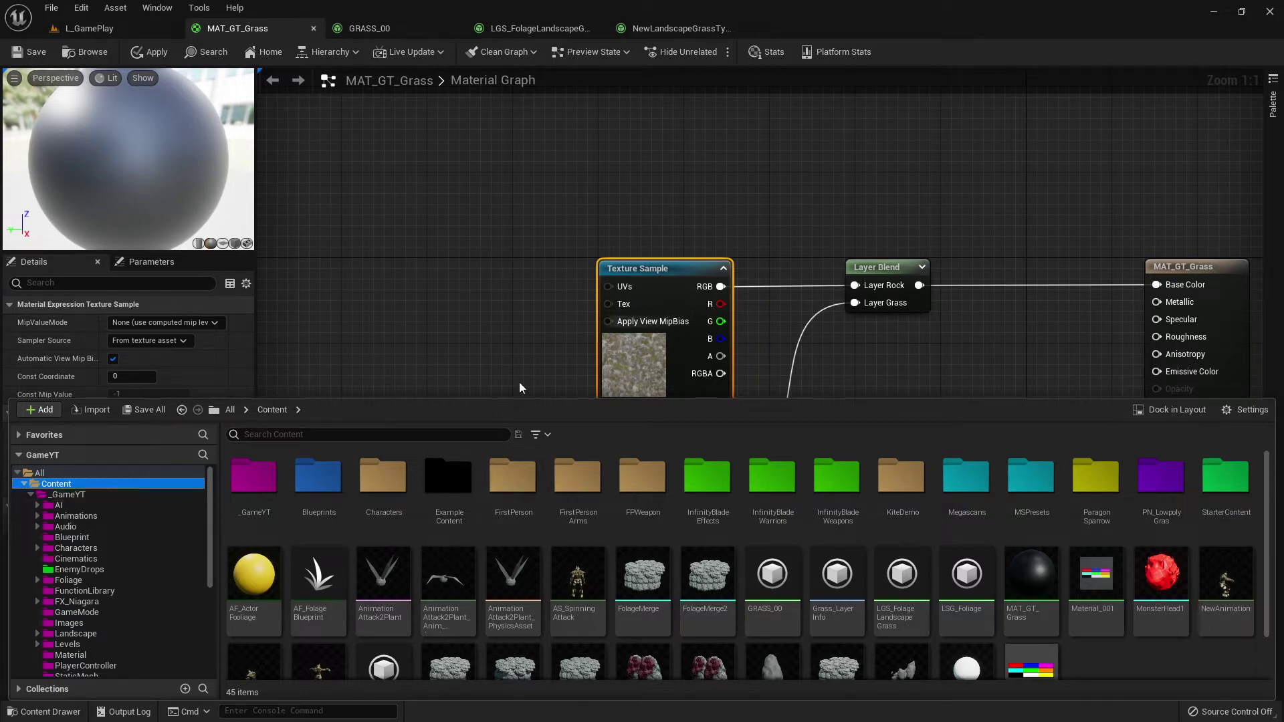
click(254, 434)
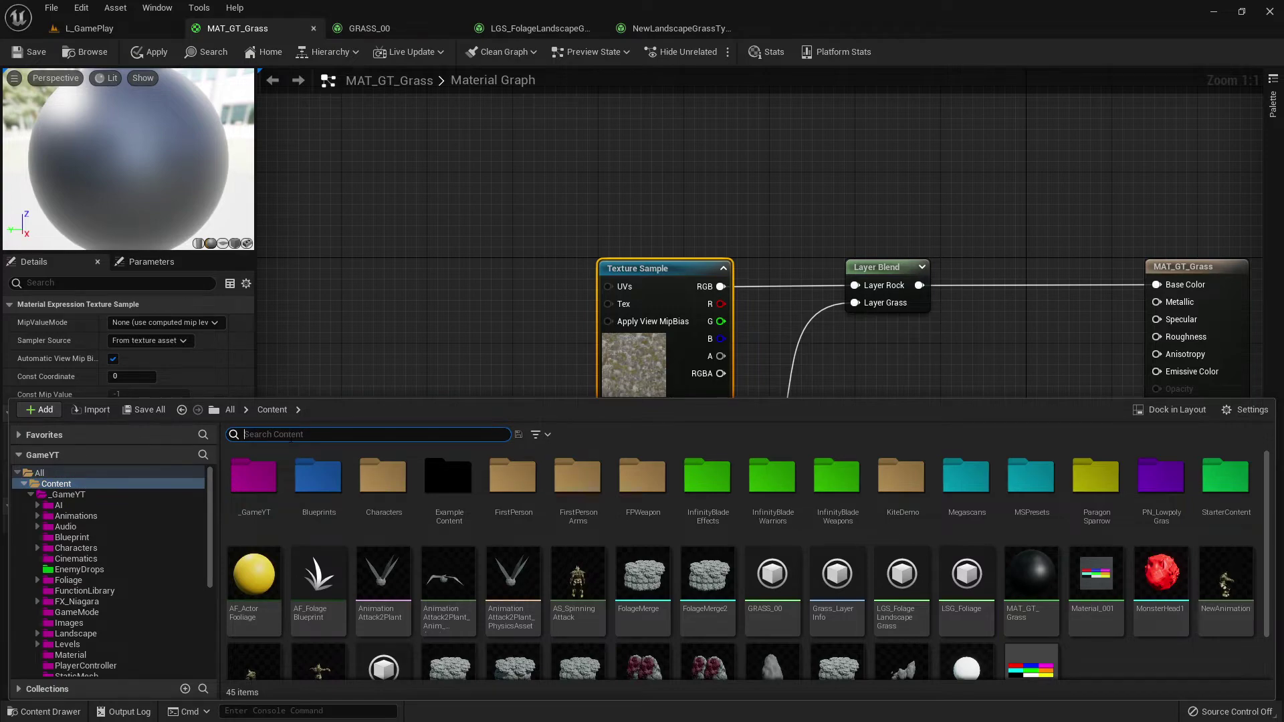
key(alt+Tab)
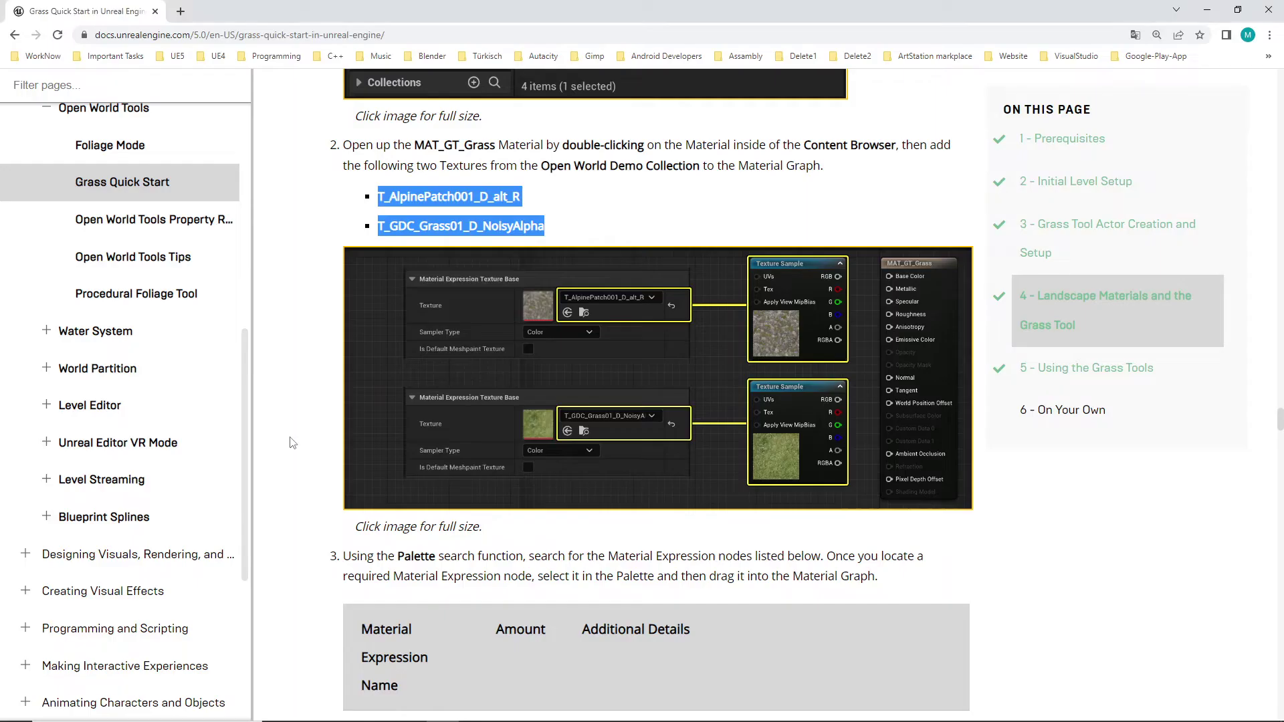
key(alt+Tab)
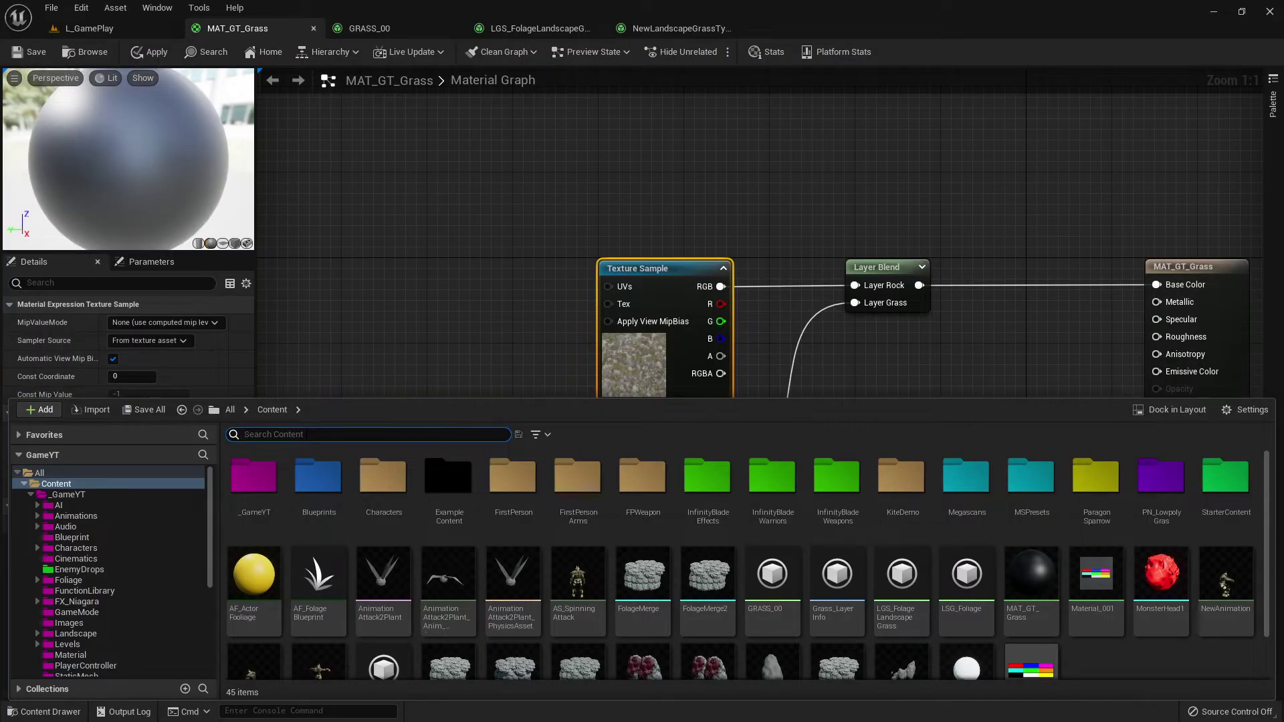
text(T_Al)
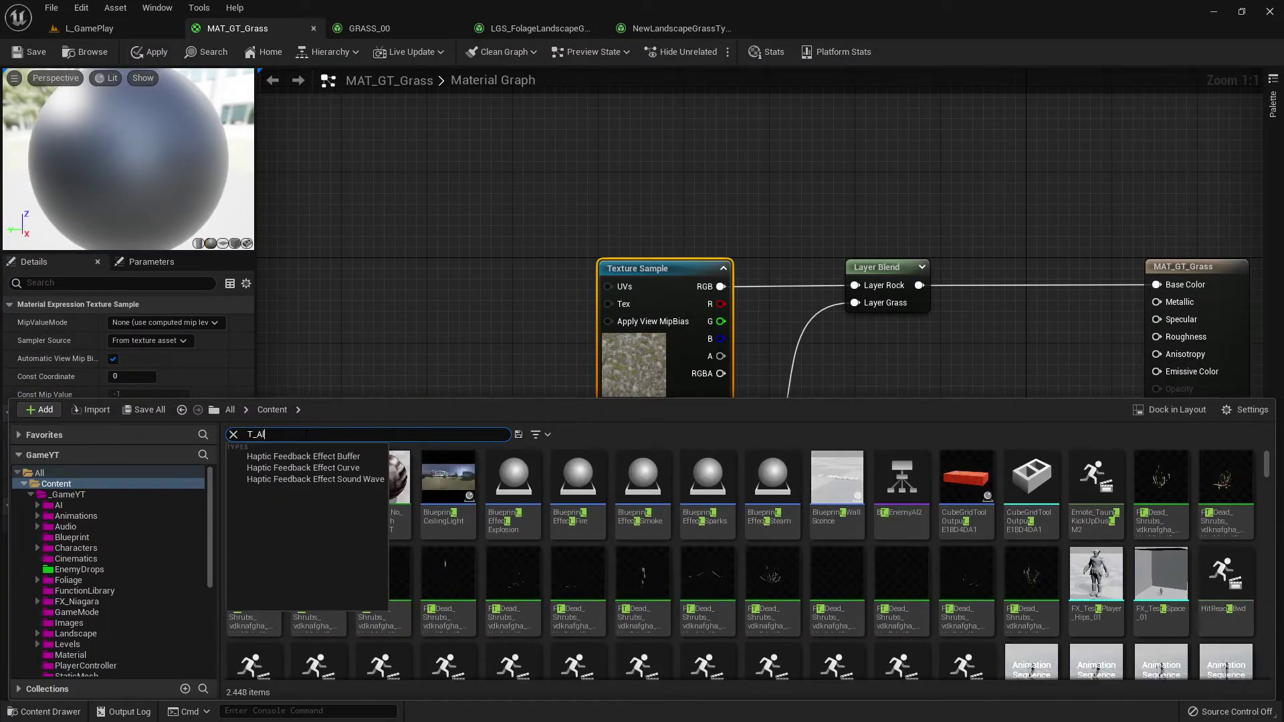
text(pin)
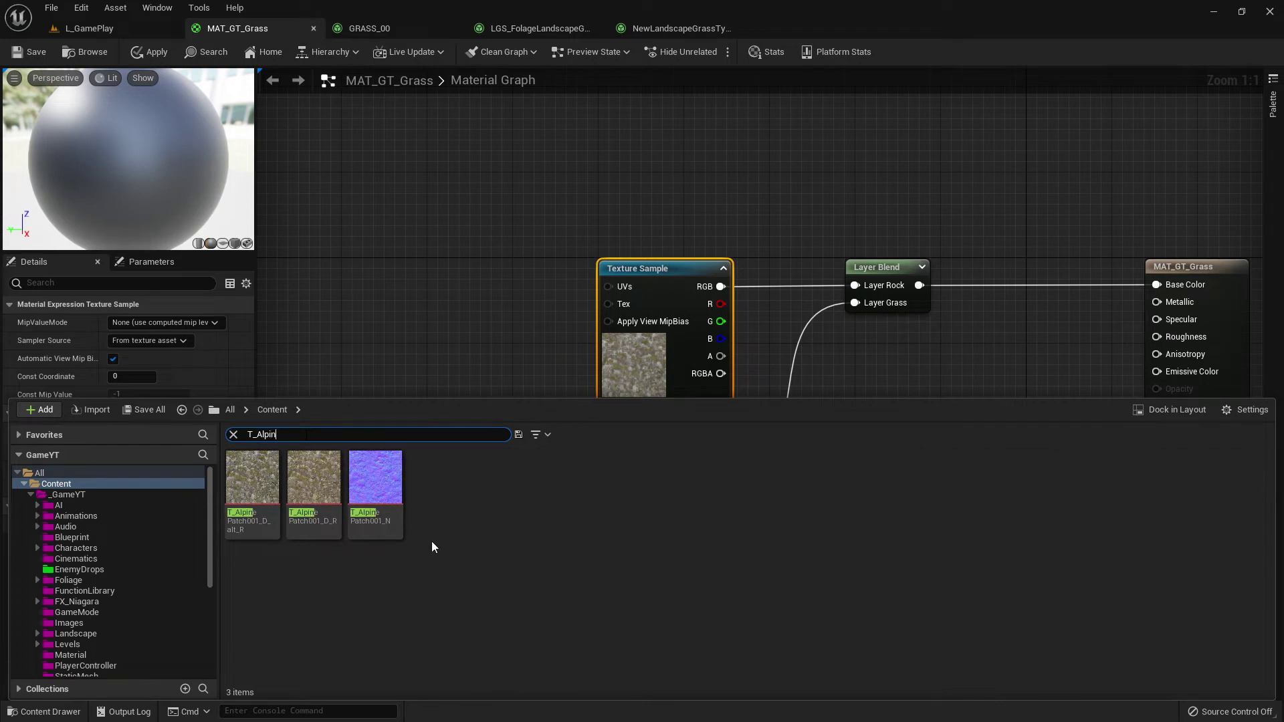
mouse_move(252, 529)
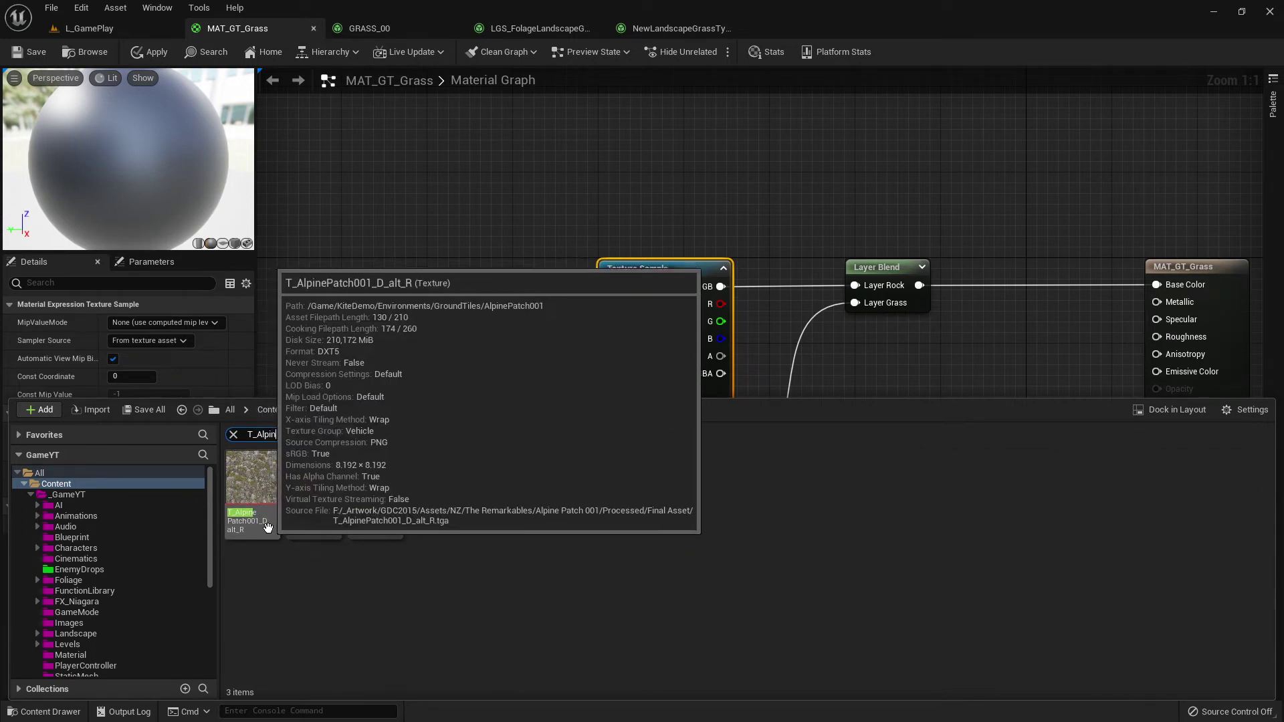
mouse_move(330, 538)
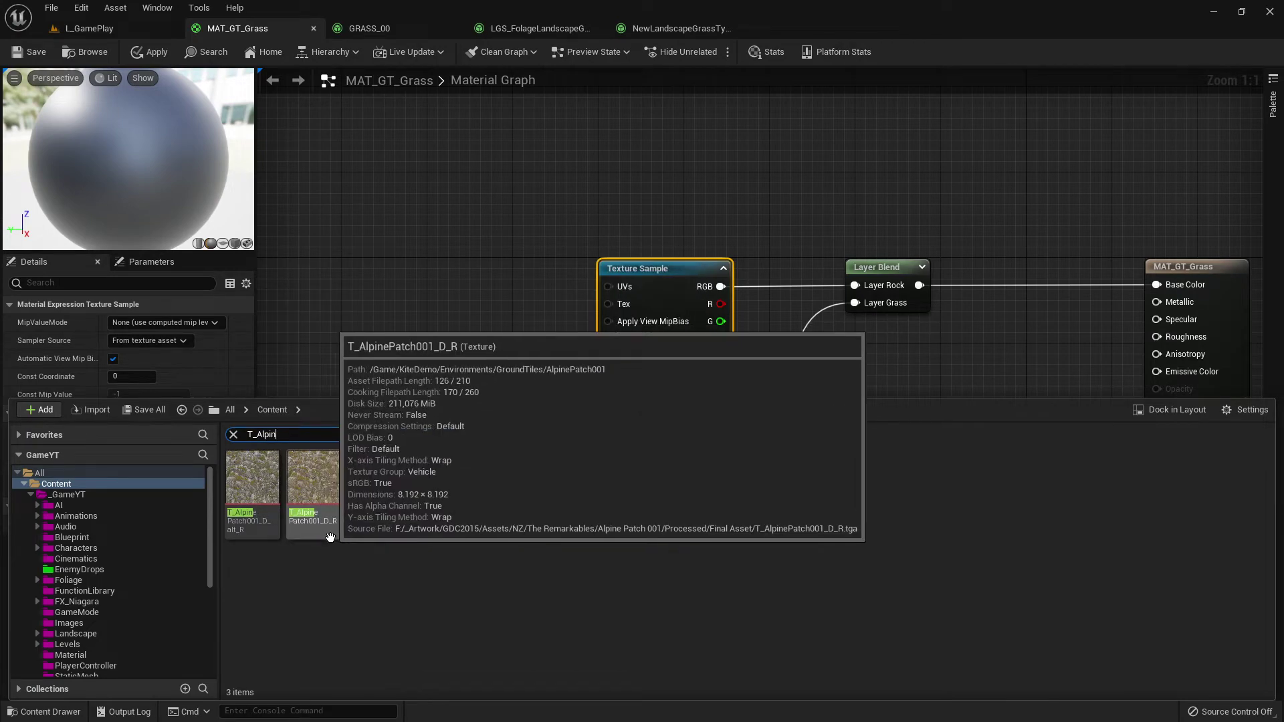
mouse_move(385, 496)
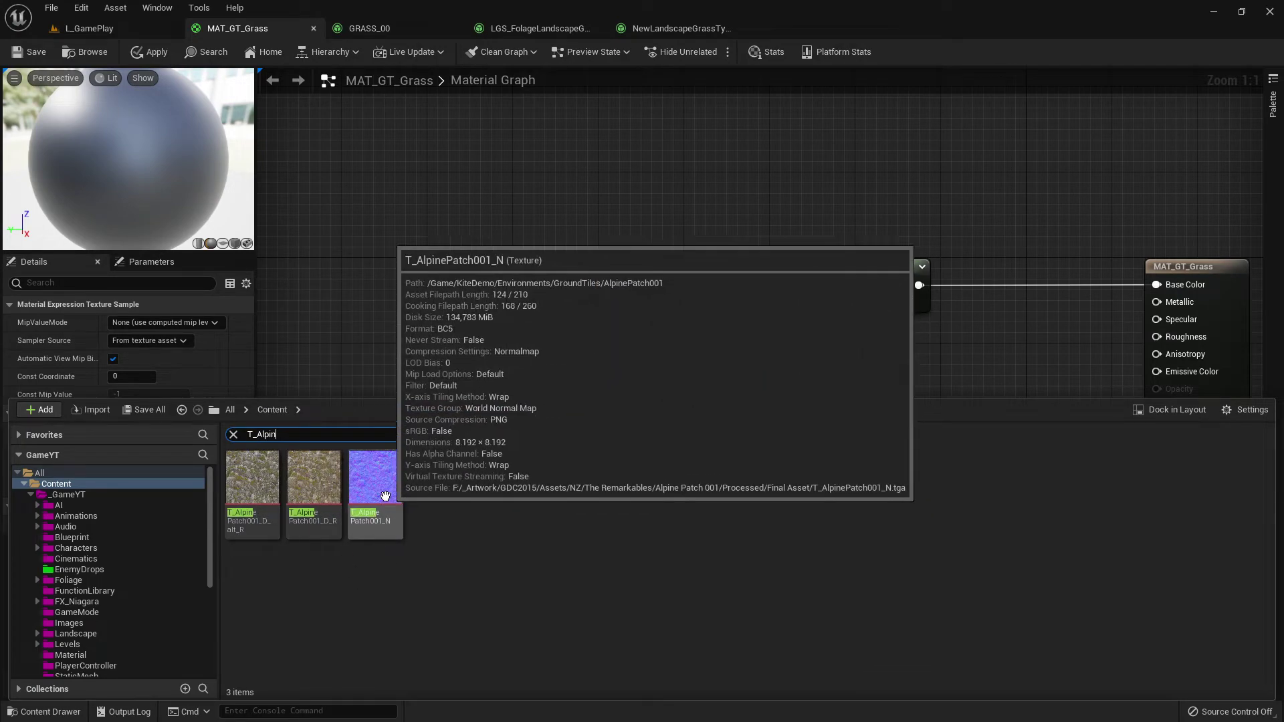
Step: Add T_AlpinePatch001_D_alt_R to the Material Graph as an extra Texture Sample, compare it with the existing nodes and delete it again
drag(253, 478, 415, 291)
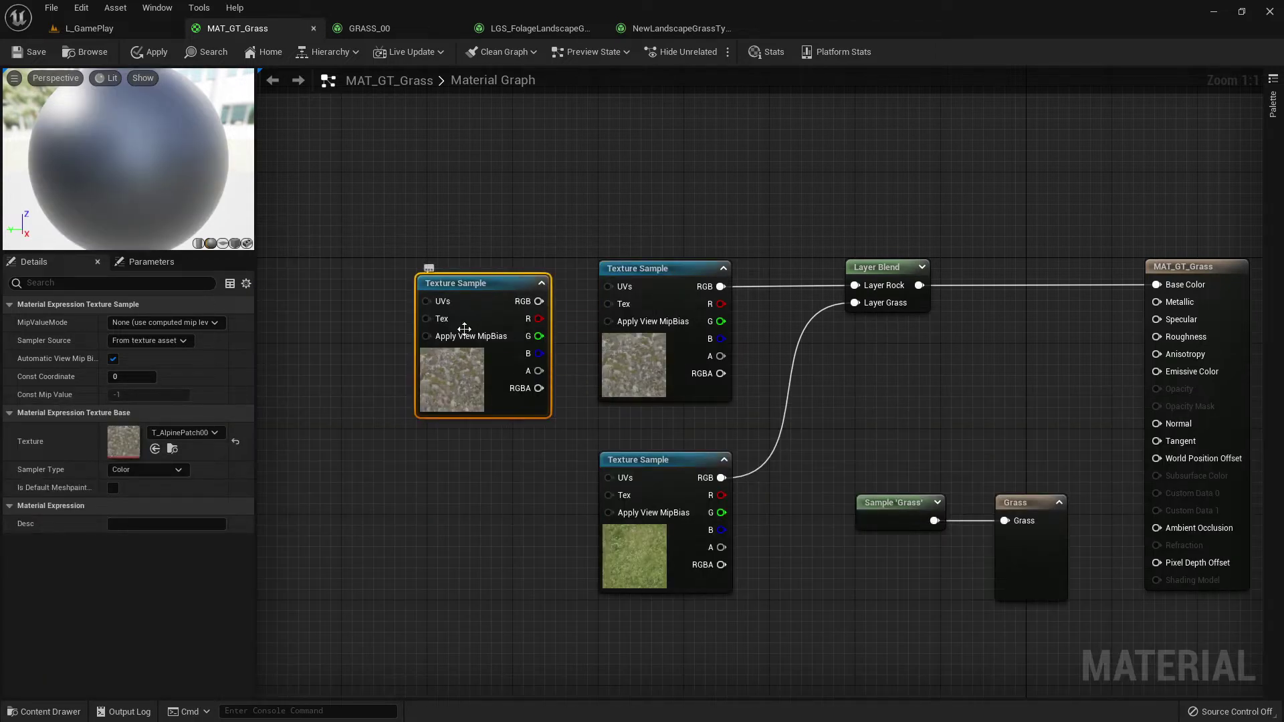
click(467, 467)
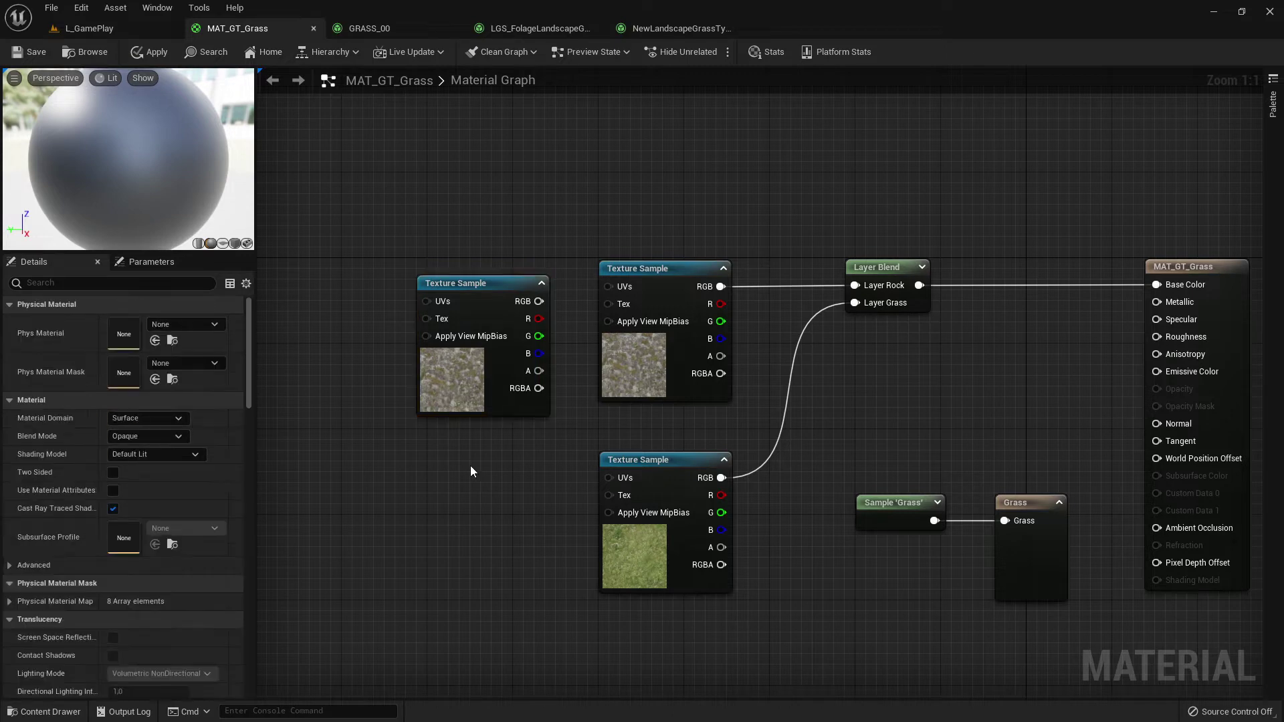
click(468, 282)
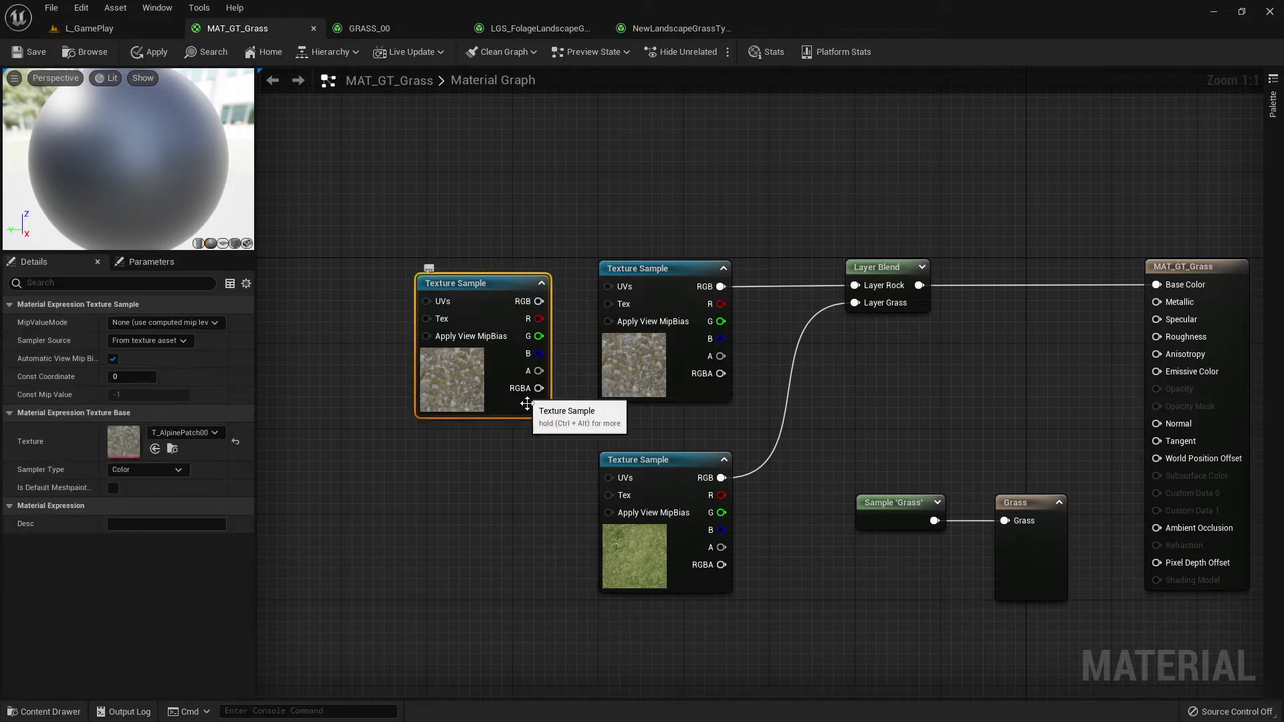
mouse_move(524, 482)
right_down()
mouse_move(503, 497)
mouse_move(515, 503)
right_up()
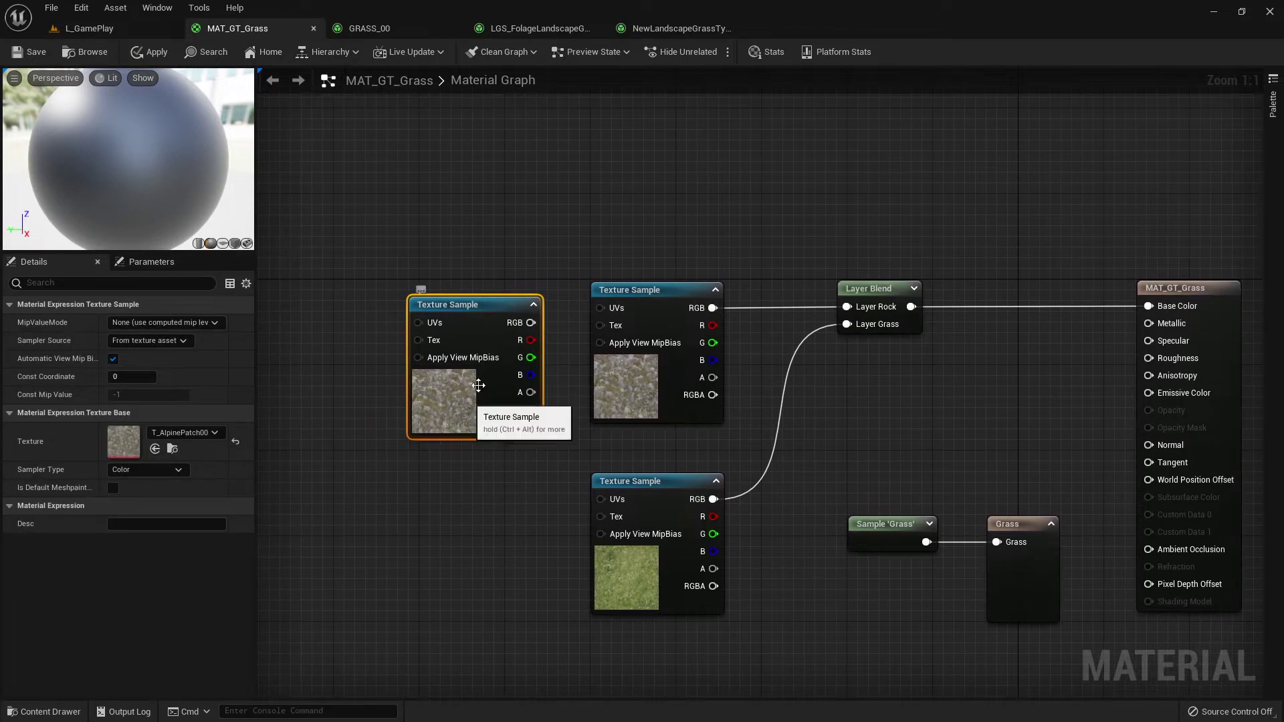
click(642, 484)
click(465, 326)
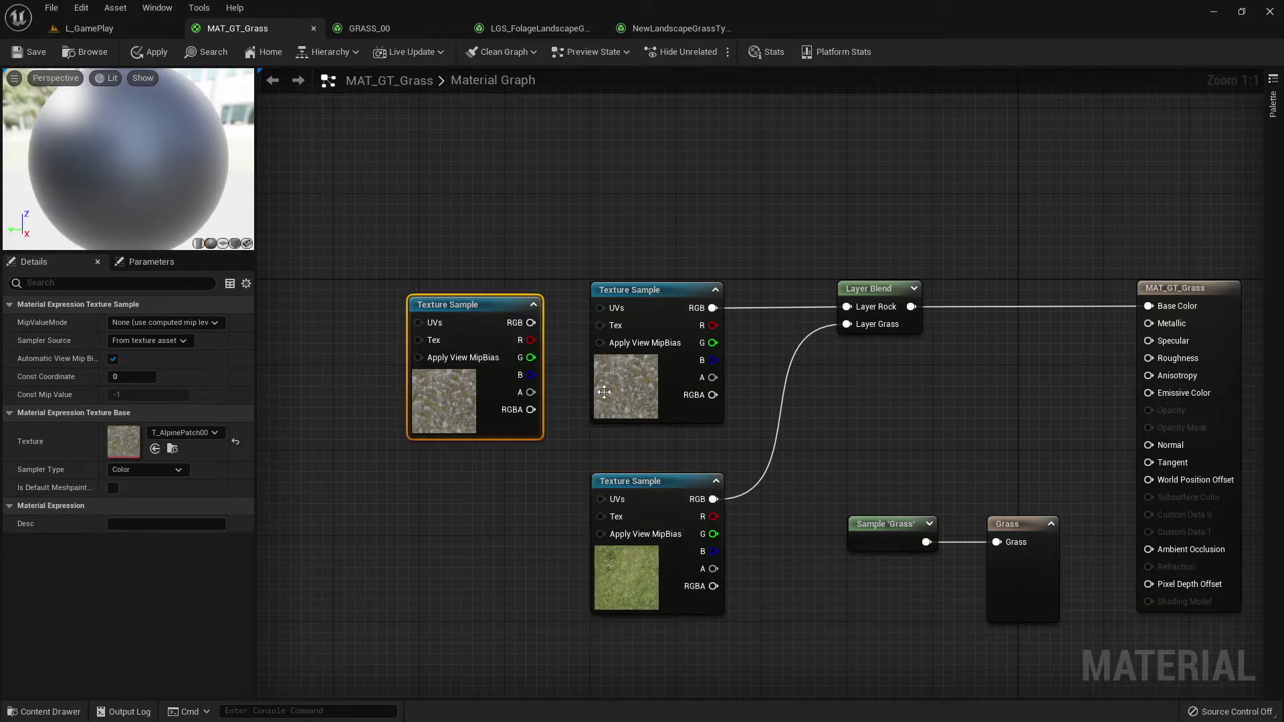
key(Delete)
Step: Select the rock and grass Texture Sample nodes that feed the Layer Blend node
drag(496, 240, 715, 698)
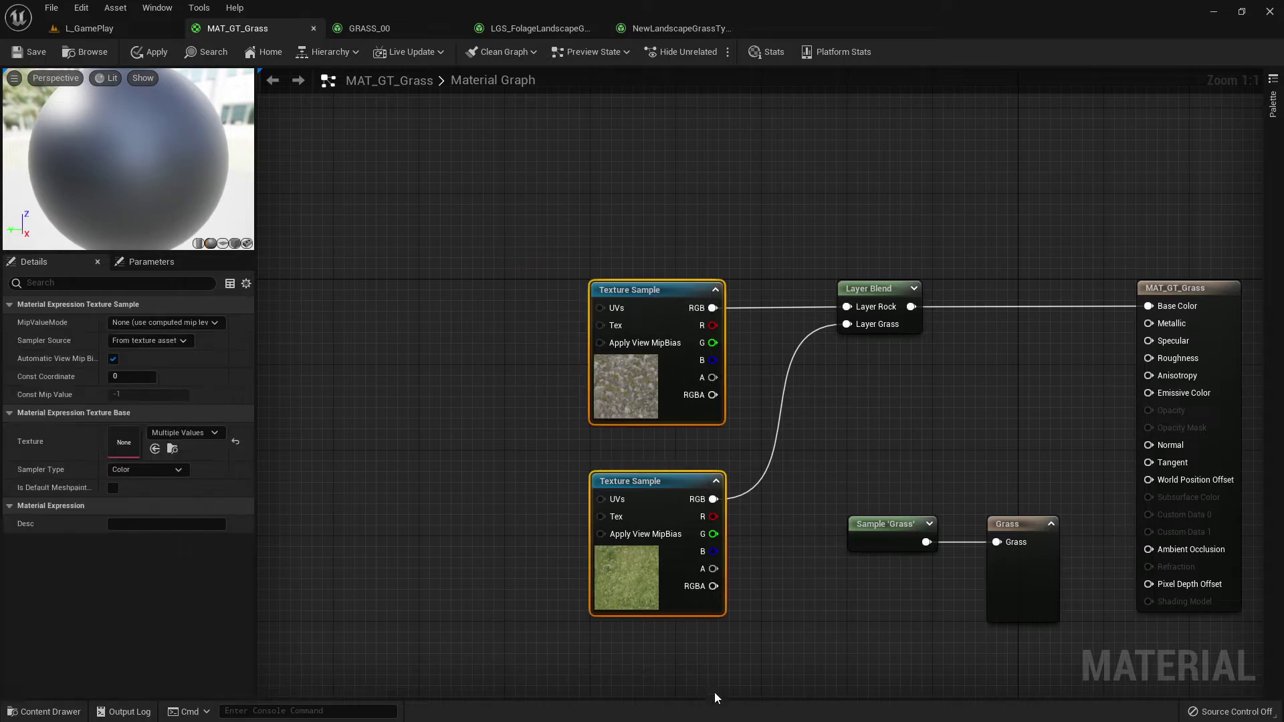
right_drag(719, 696, 557, 652)
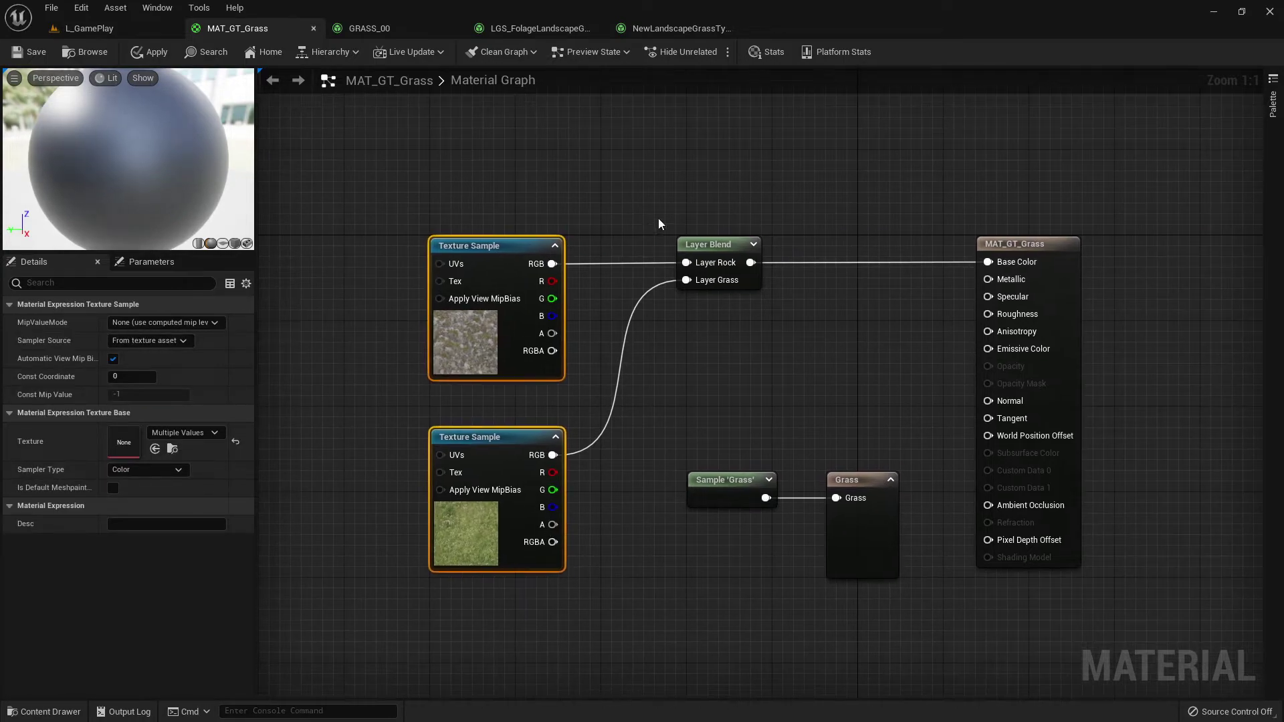
Step: Select the Layer Blend, Sample 'Grass' and Grass nodes, and review the guide's table of required Landscape material expressions in the browser
drag(658, 218, 802, 665)
key(alt+Tab)
scroll(889, 526, down, 5)
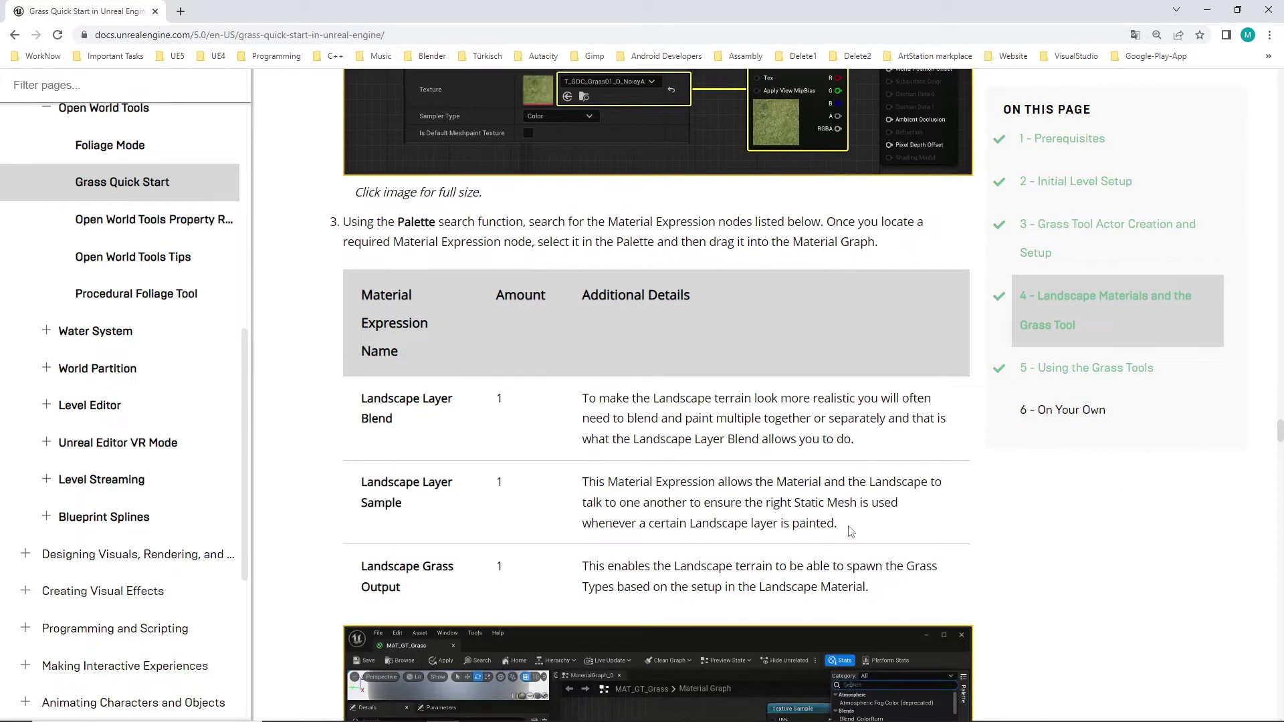
scroll(880, 477, up, 4)
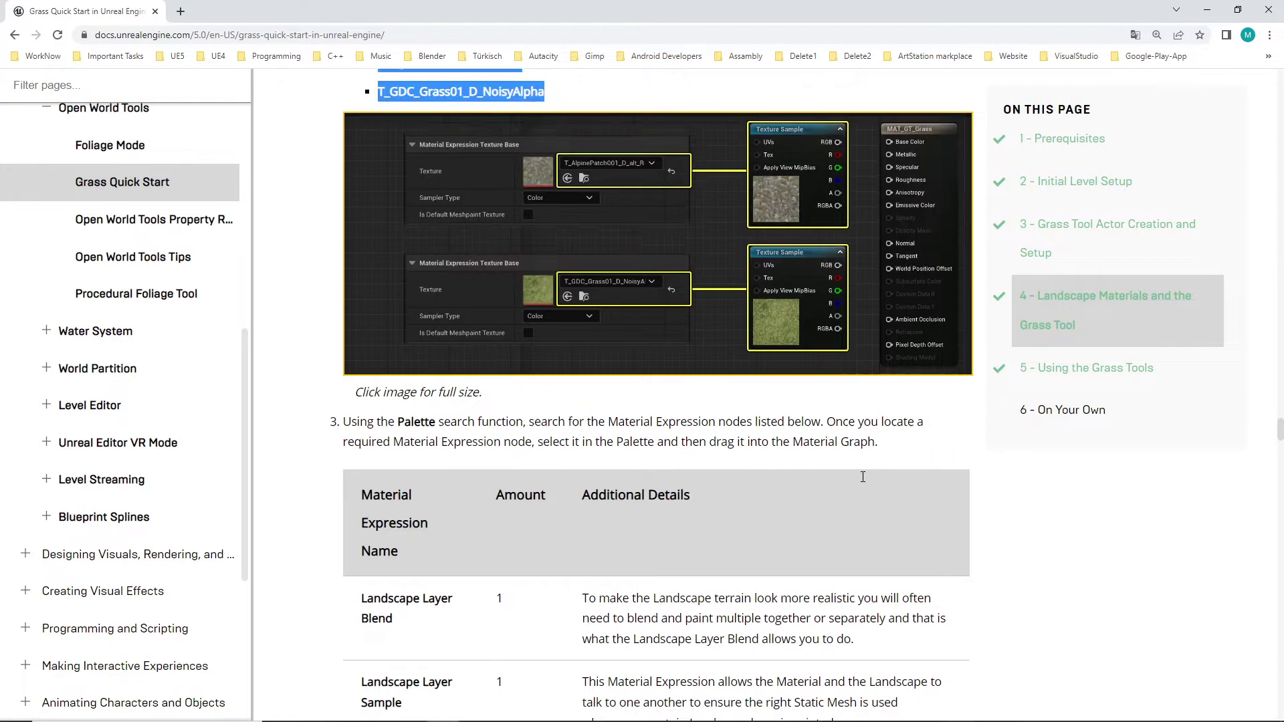
scroll(879, 477, down, 4)
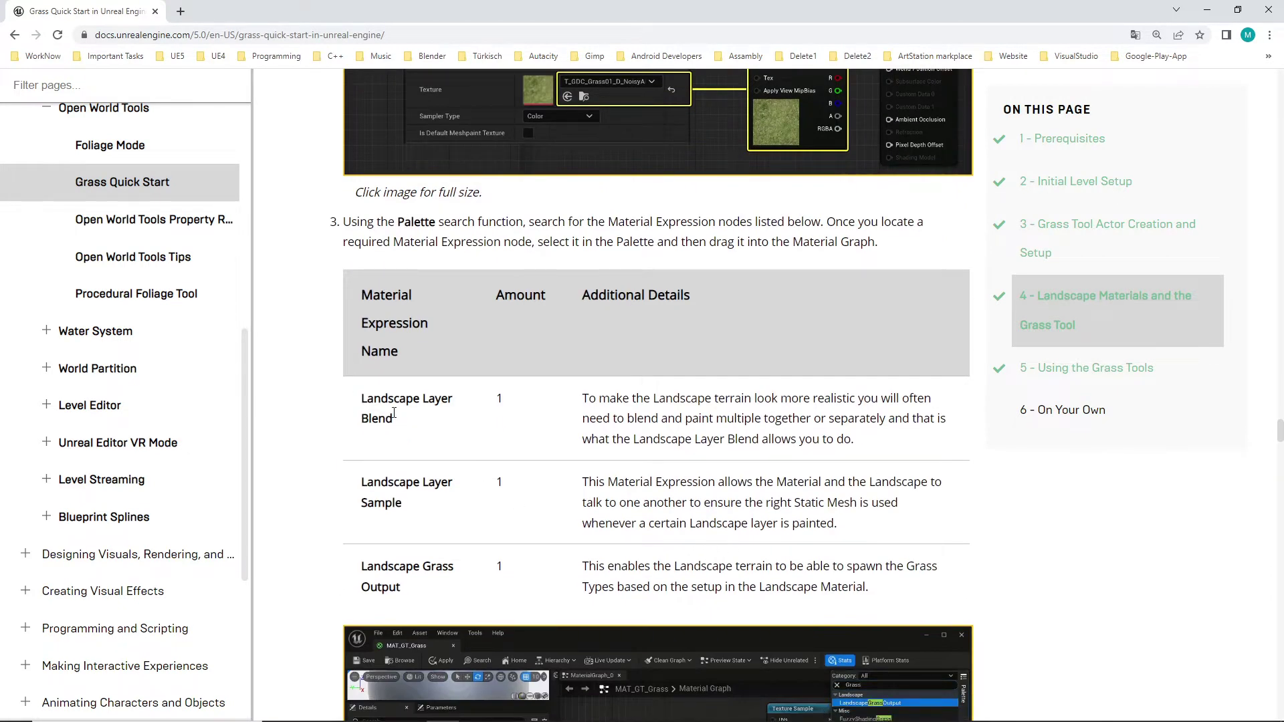
drag(352, 402, 480, 407)
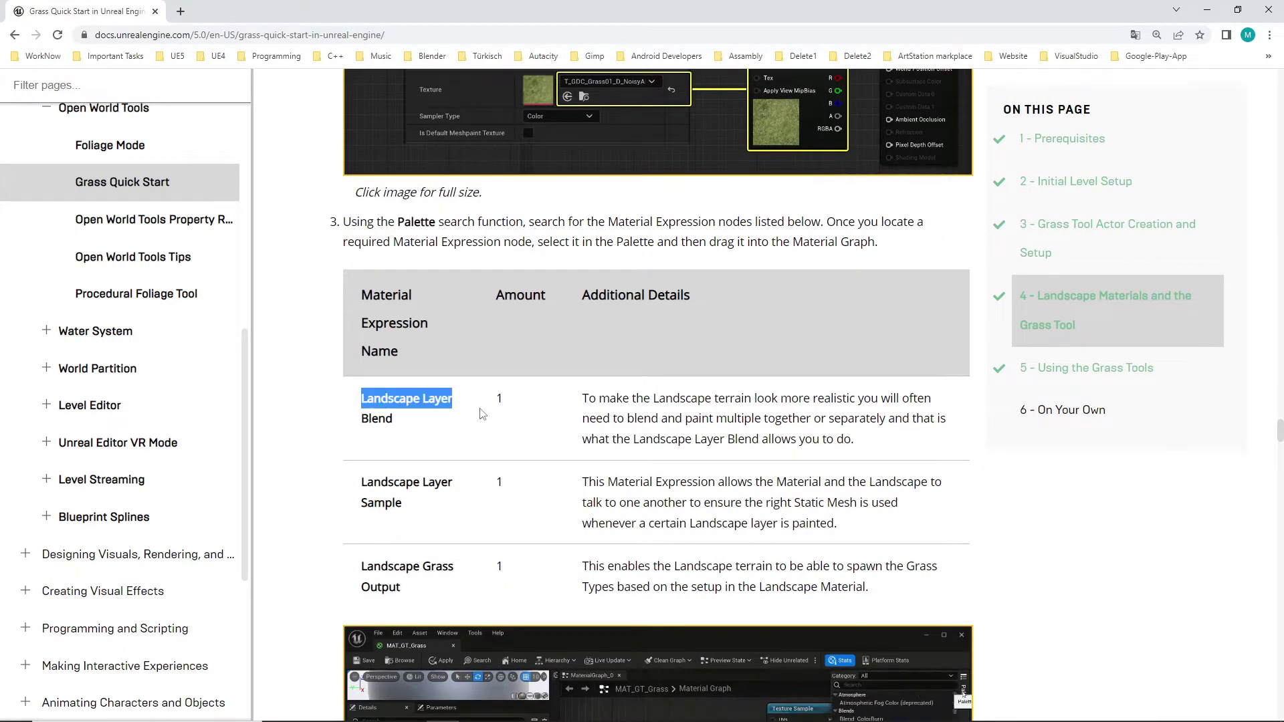
click(395, 433)
drag(372, 477, 479, 482)
click(476, 487)
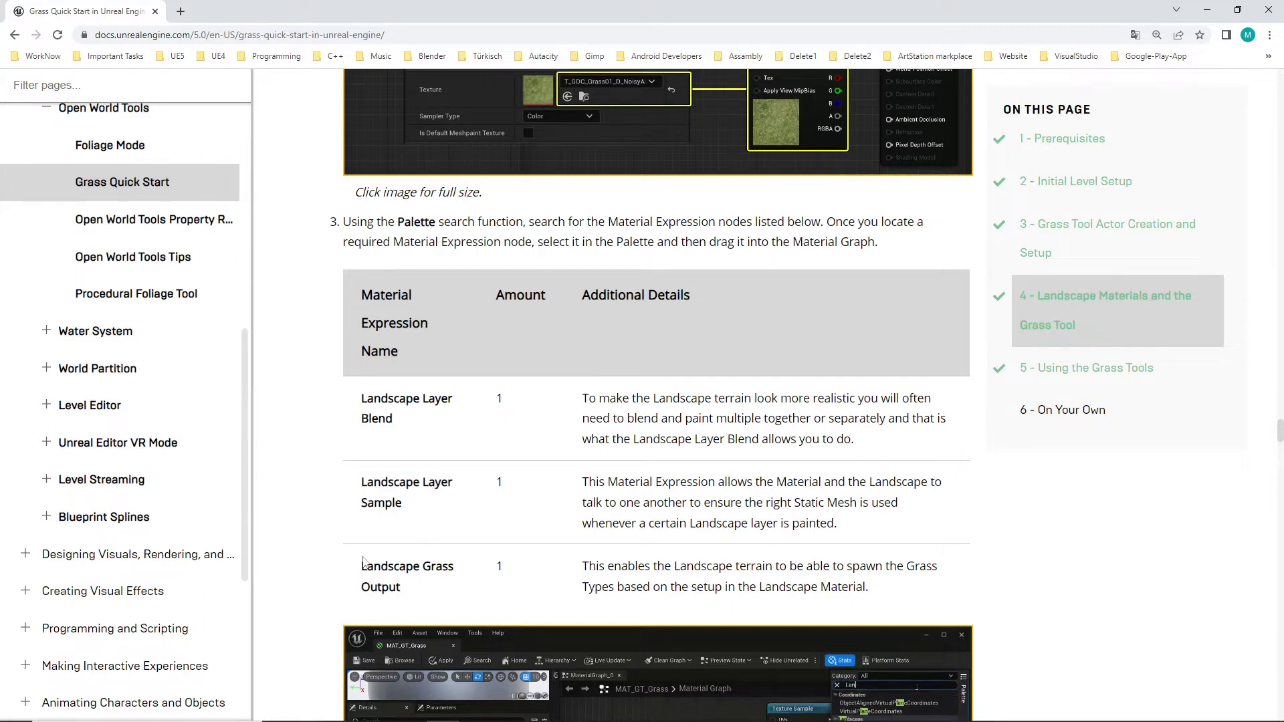
drag(364, 564, 461, 570)
scroll(461, 571, down, 4)
key(alt+Tab)
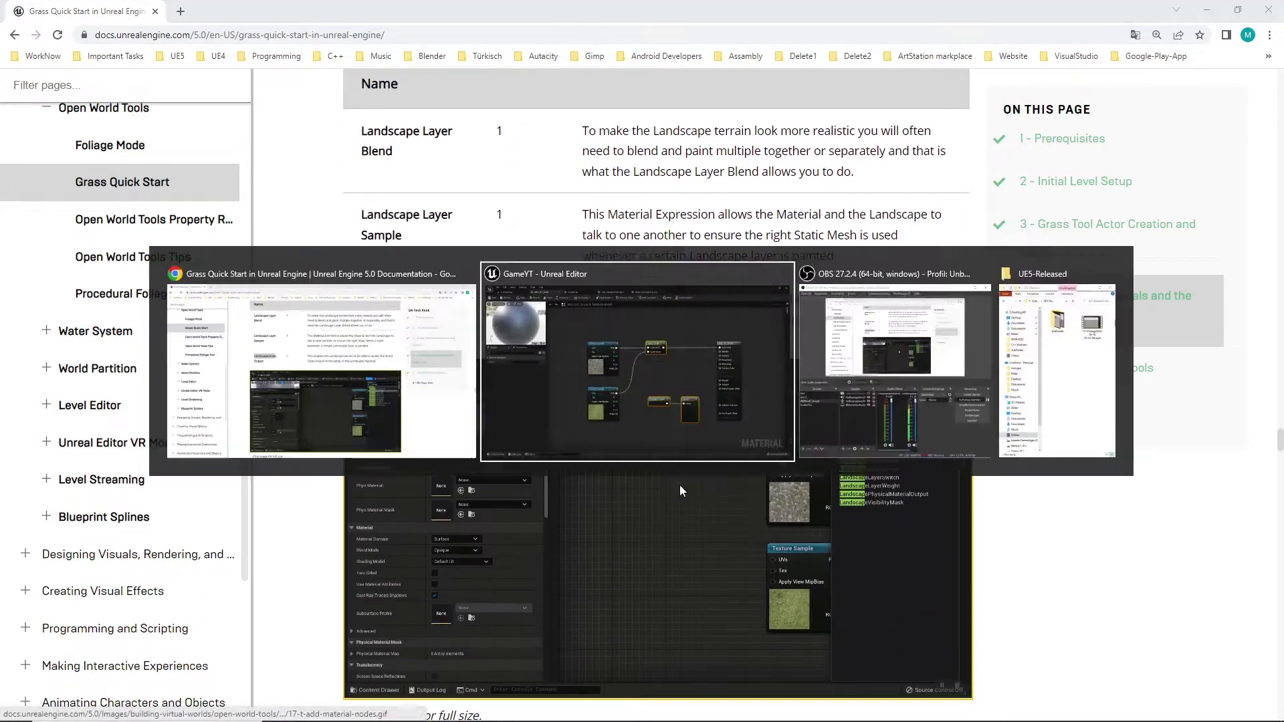
key(alt+Tab)
scroll(867, 361, down, 3)
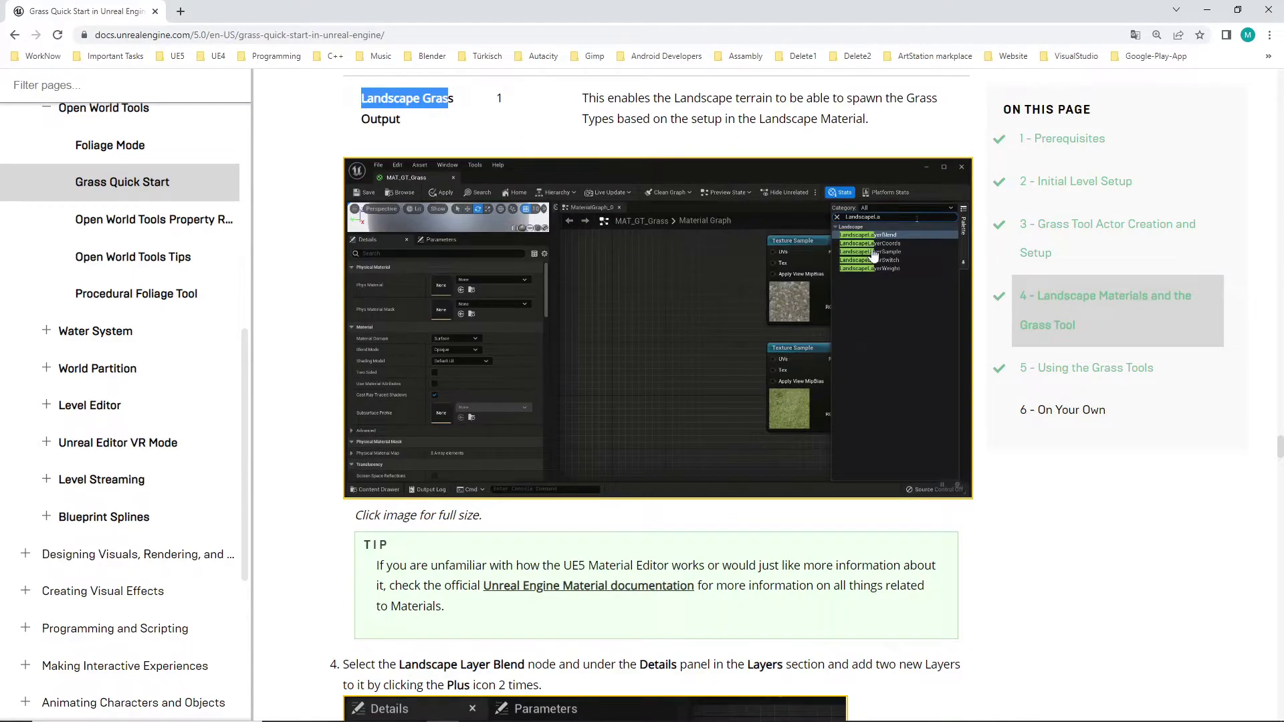
Step: Return to the MAT_GT_Grass graph in Unreal Editor, clear the old Palette search and search the expression nodes for Landscape
key(alt+Tab)
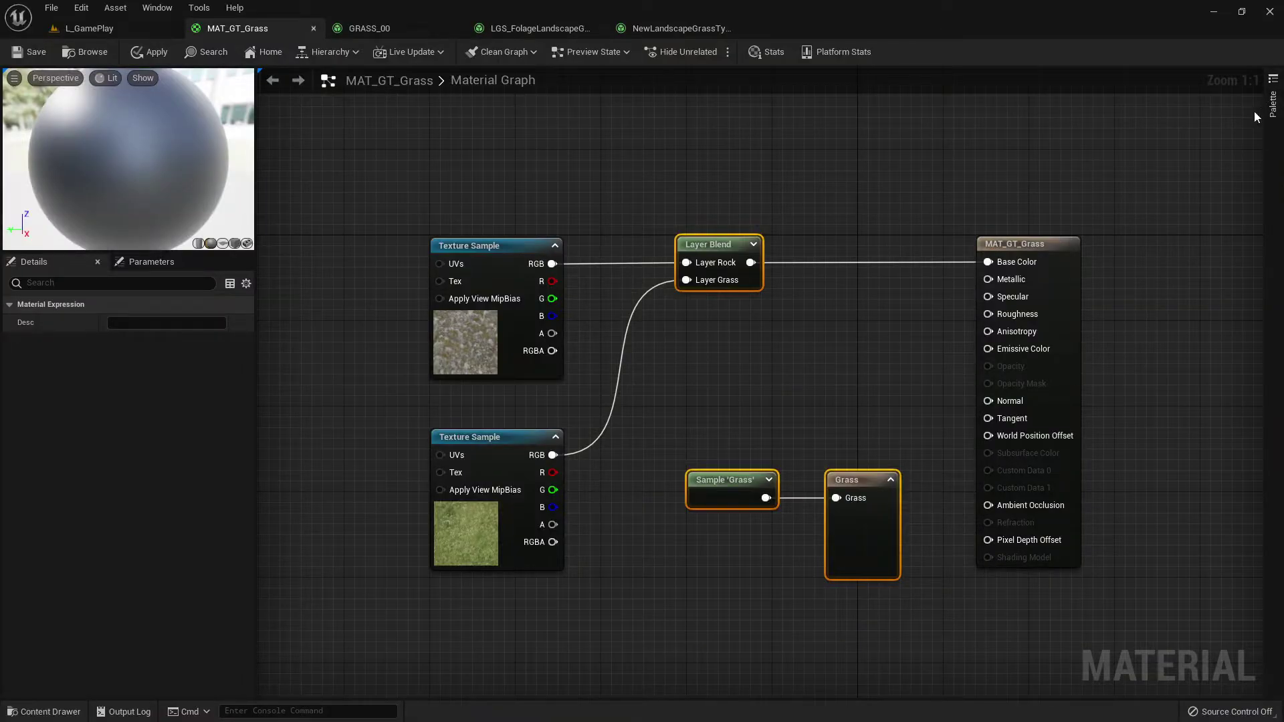
right_drag(1254, 111, 1250, 124)
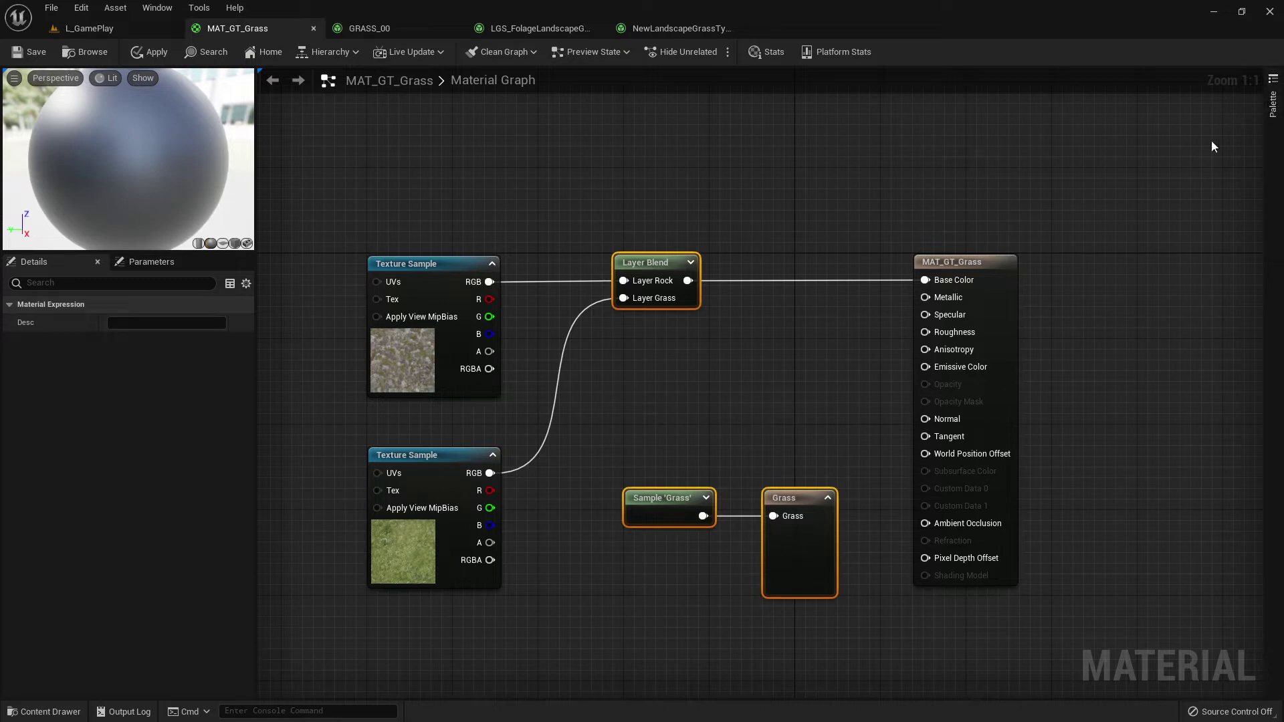
click(1273, 110)
click(1167, 81)
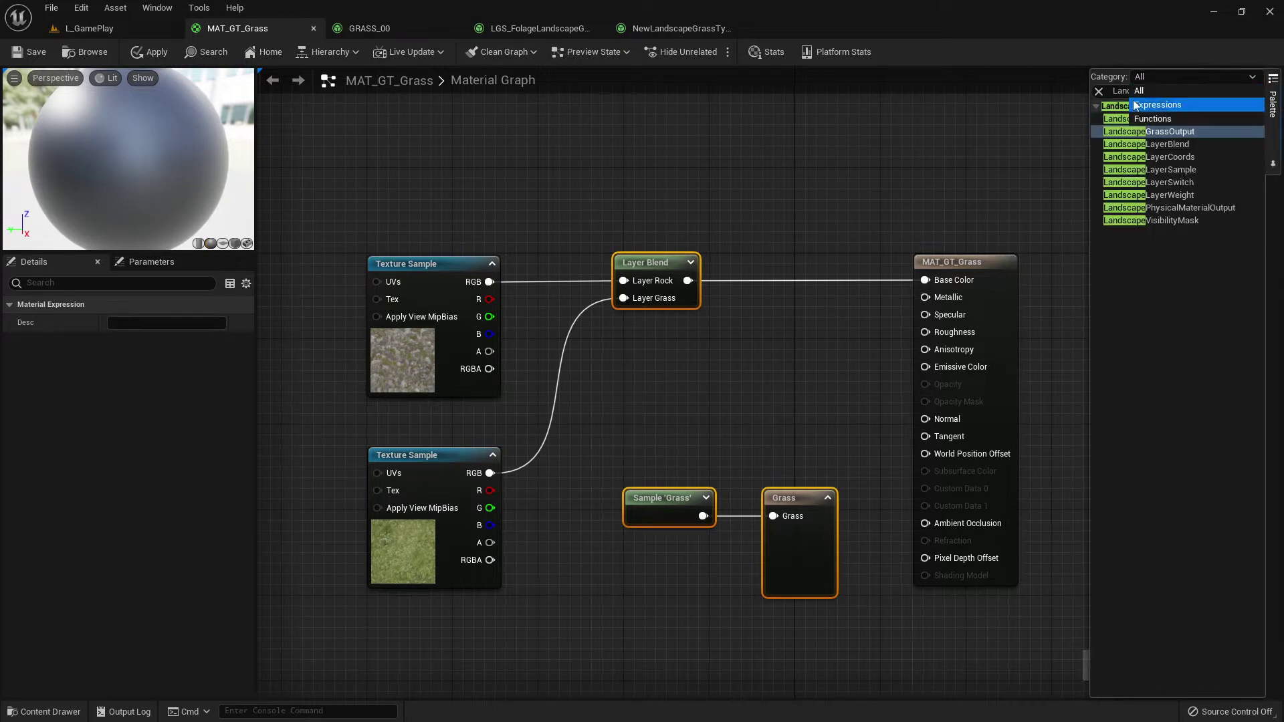
click(1086, 182)
click(1272, 116)
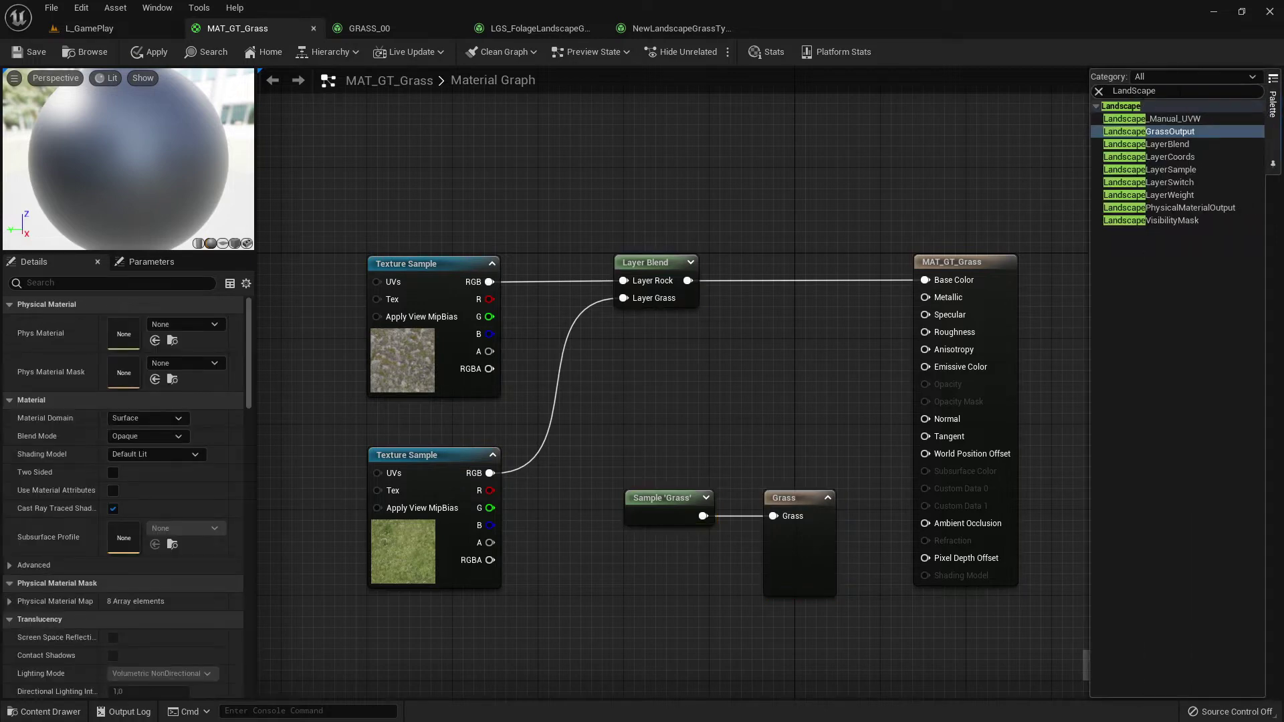
drag(1165, 91, 1083, 104)
key(BackSpace)
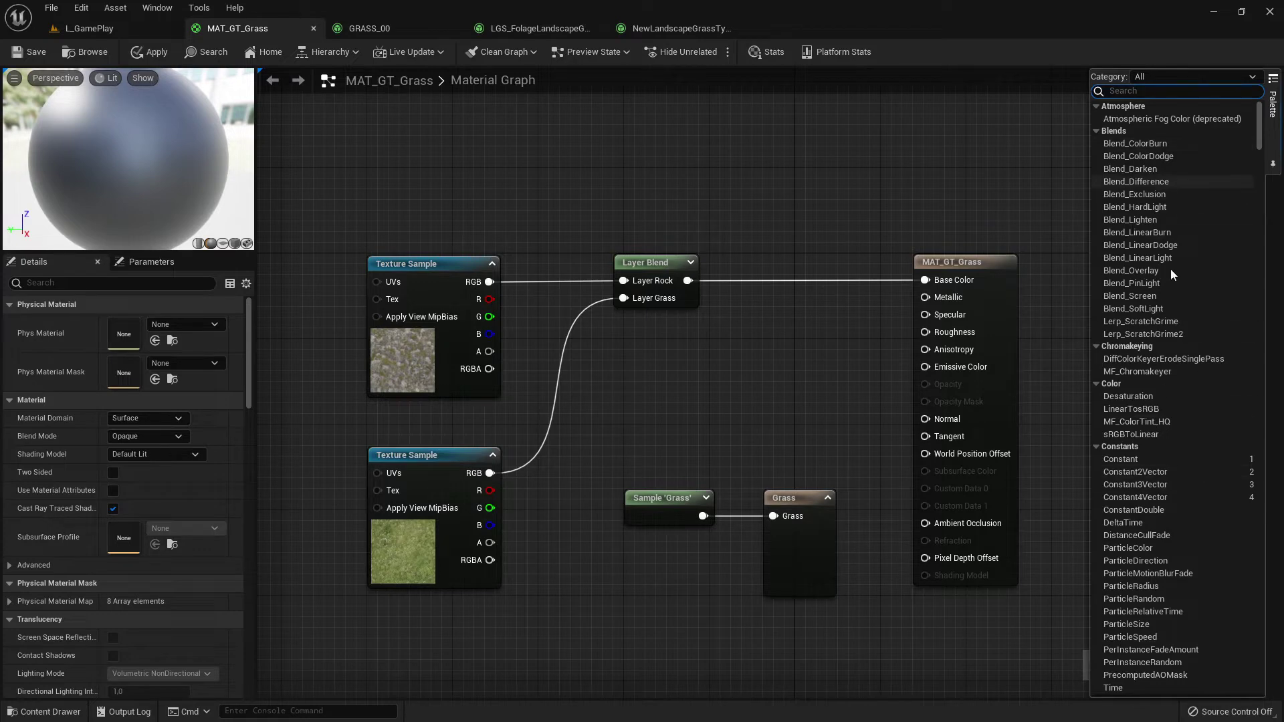
scroll(1160, 321, down, 5)
scroll(1166, 359, up, 5)
text(Lan)
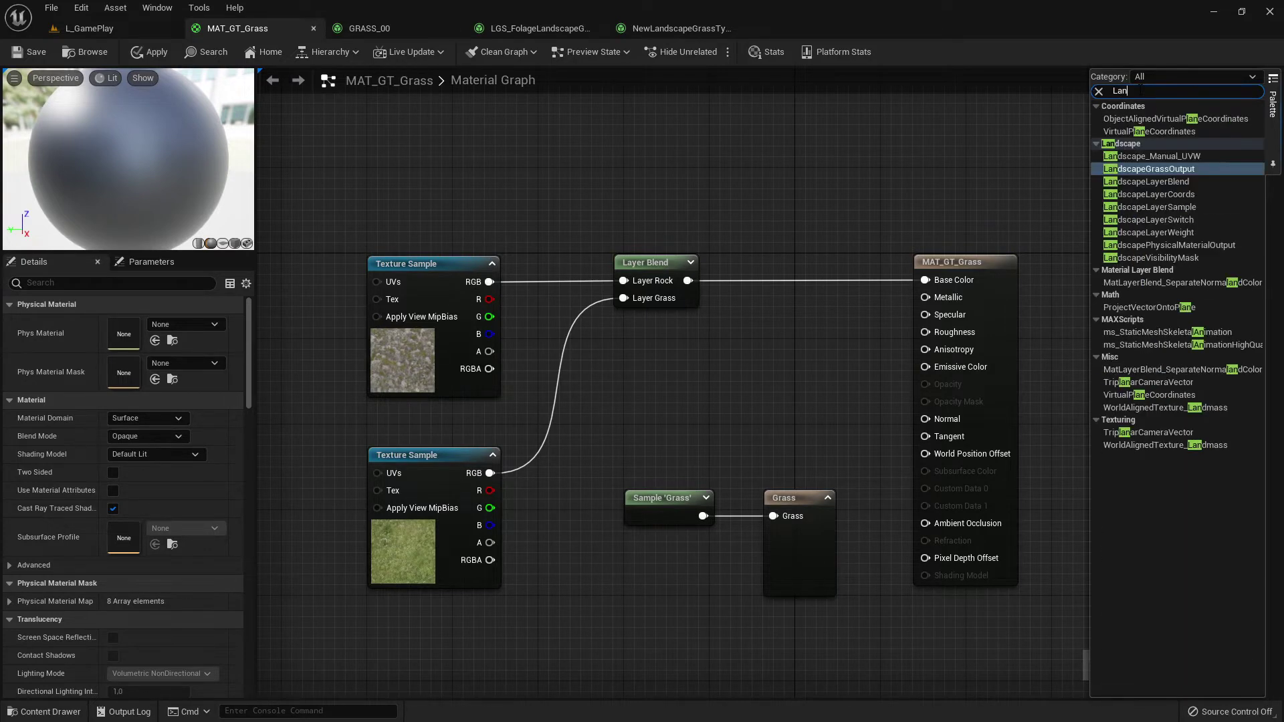
text(dscape)
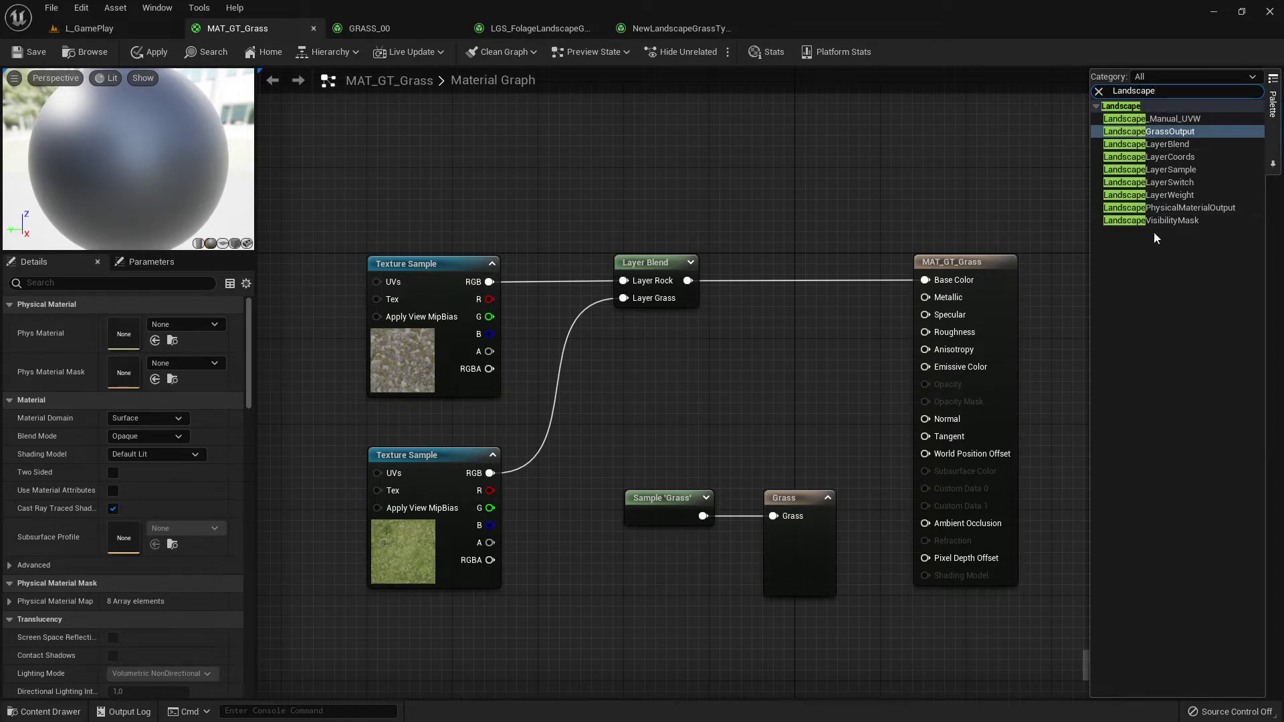
Step: Reread the guide's Landscape expression table in the browser and continue to the instructions for adding two layers to Layer Blend
key(alt+Tab)
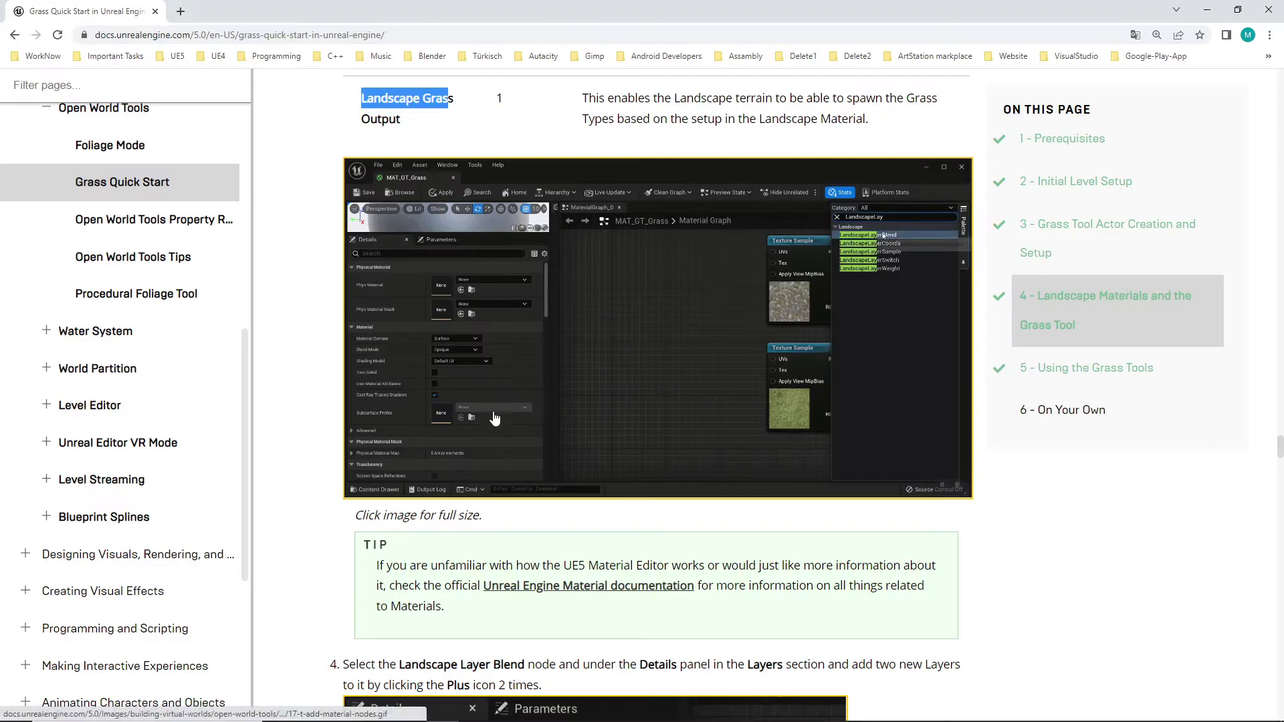
scroll(495, 418, down, 1)
scroll(414, 334, up, 6)
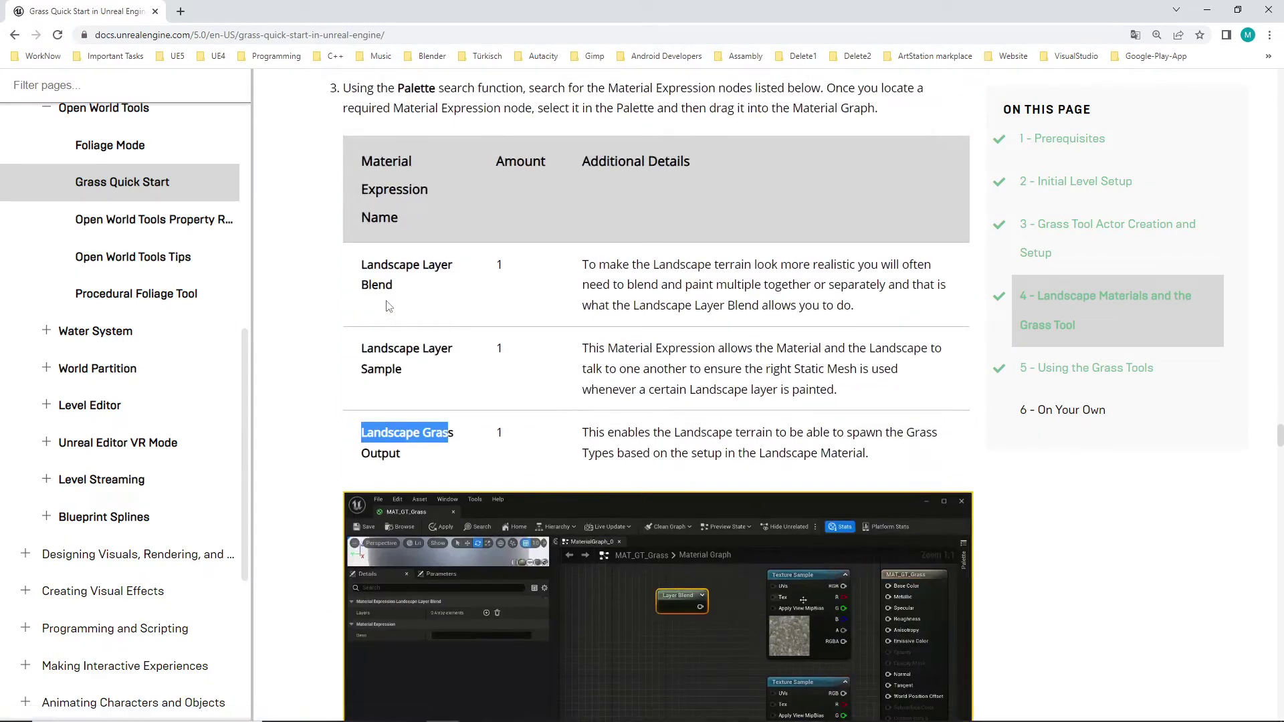
click(440, 279)
scroll(440, 278, down, 1)
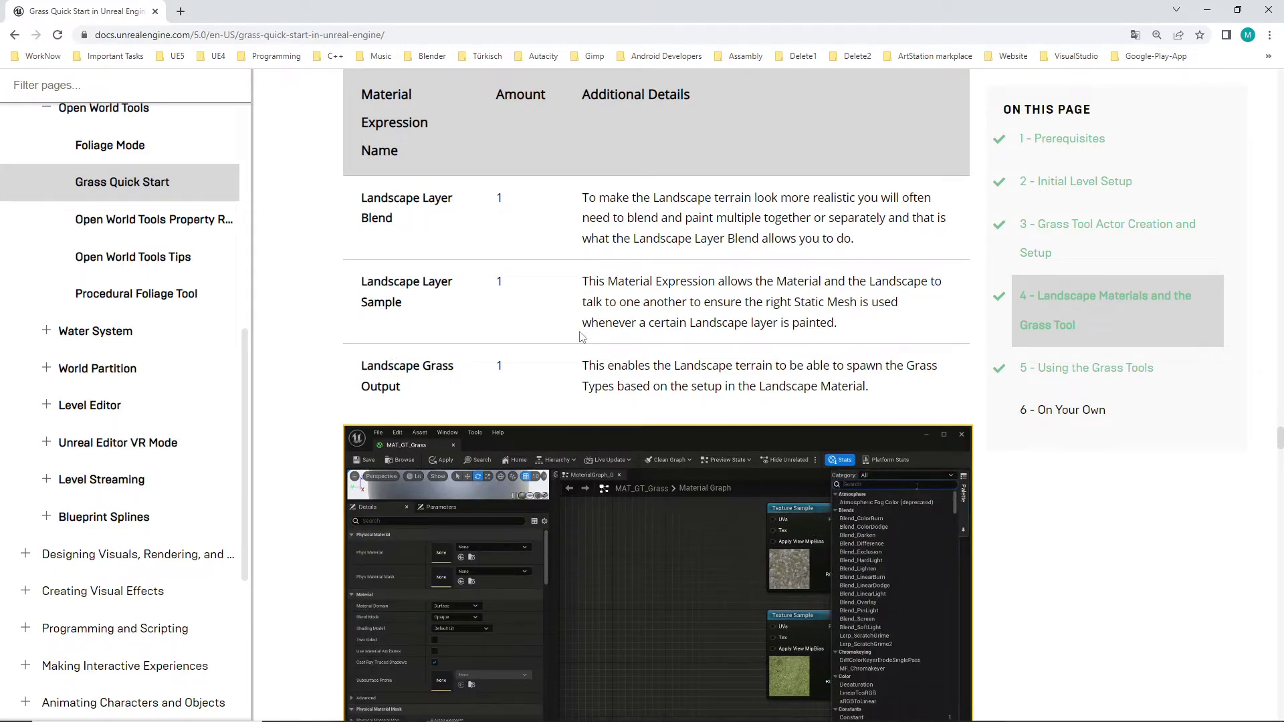
scroll(662, 411, down, 7)
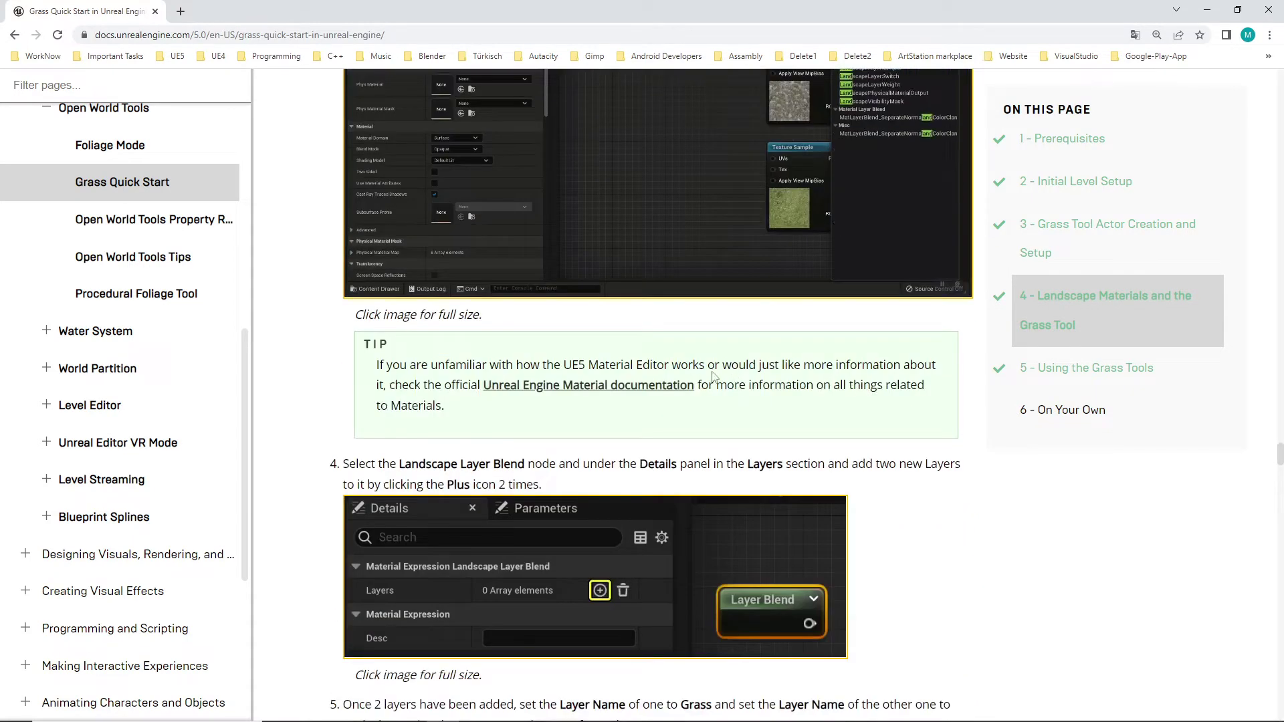
scroll(549, 395, down, 3)
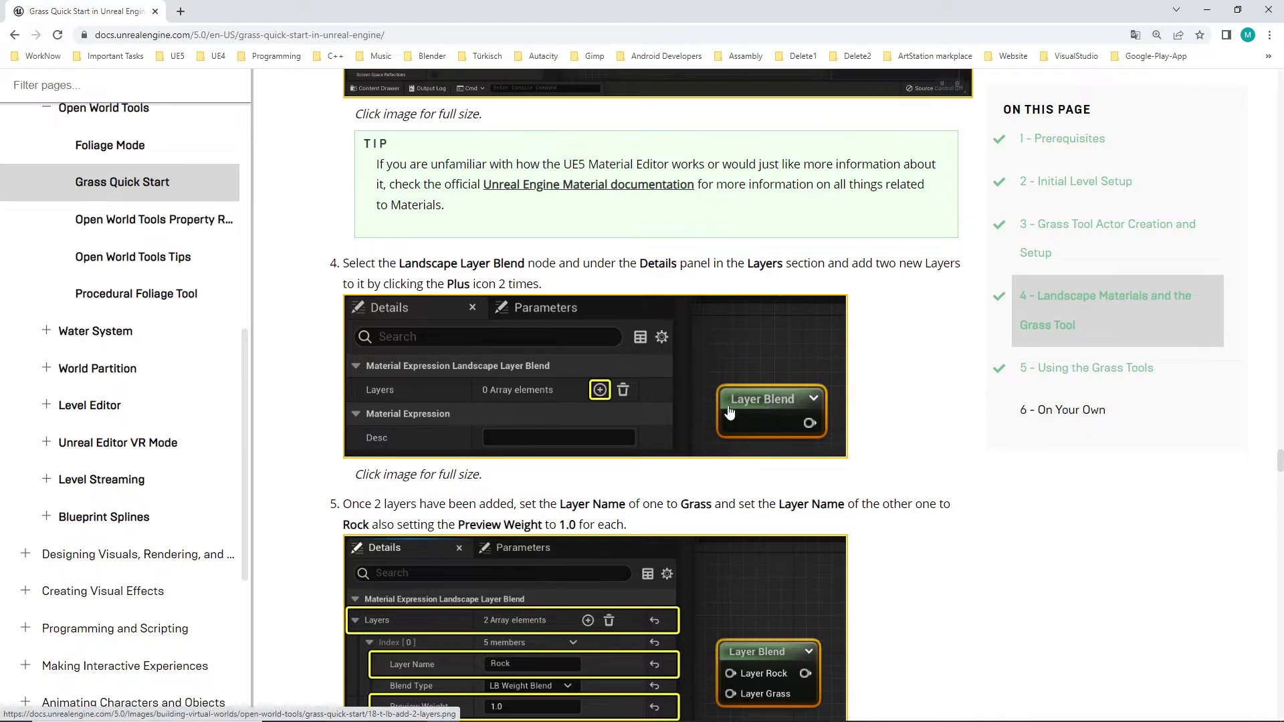
Step: Inspect the Layer Blend node's two layer entries in Unreal Editor, checking the Rock and Grass names and their Preview Weight fields
key(alt+Tab)
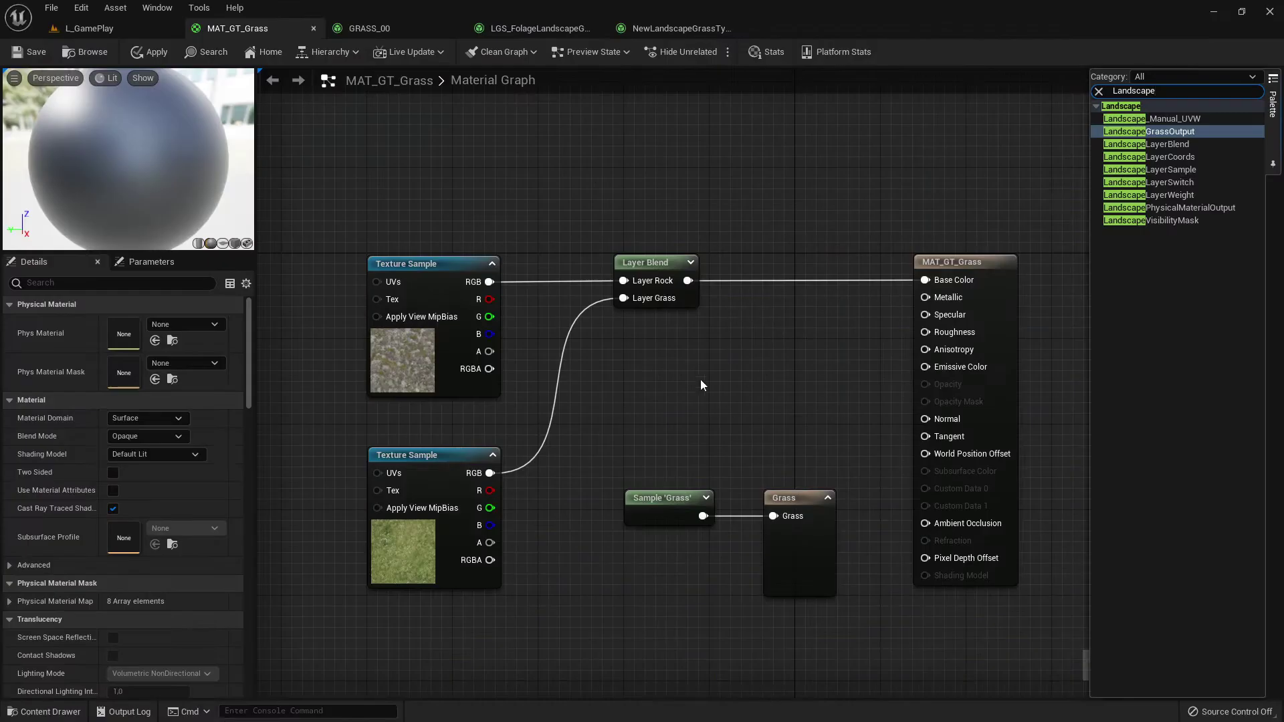
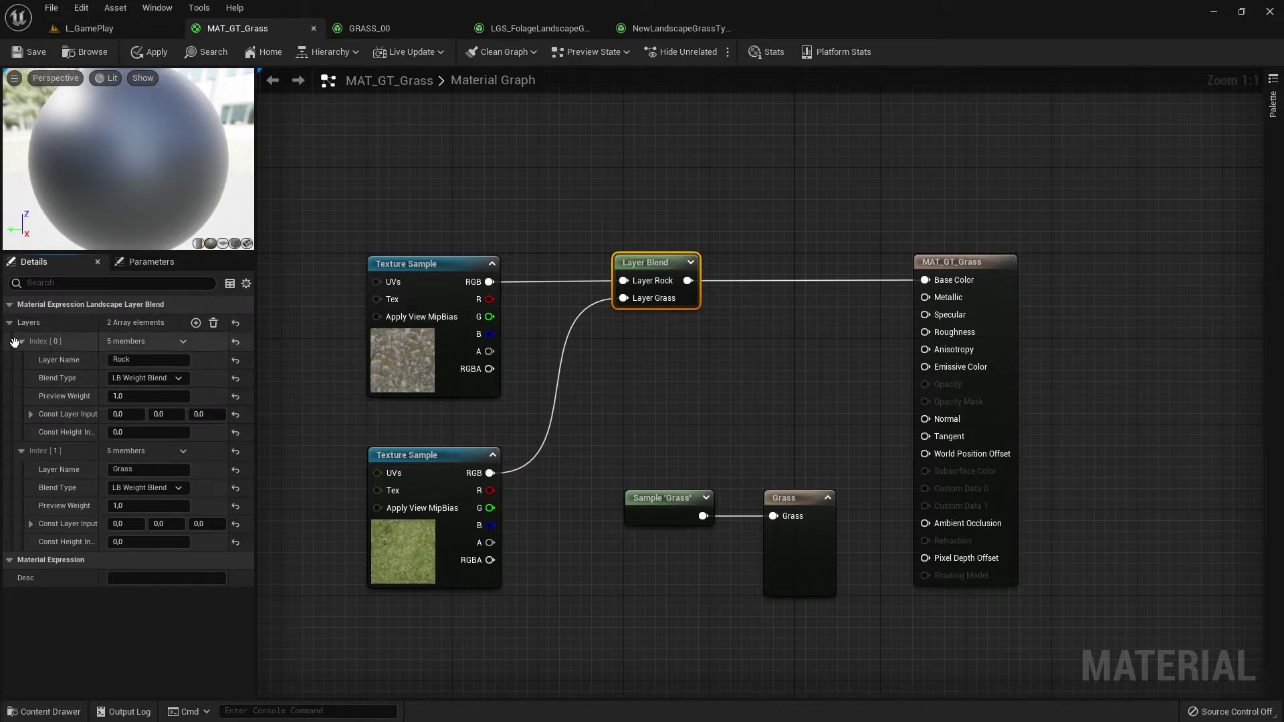
click(9, 322)
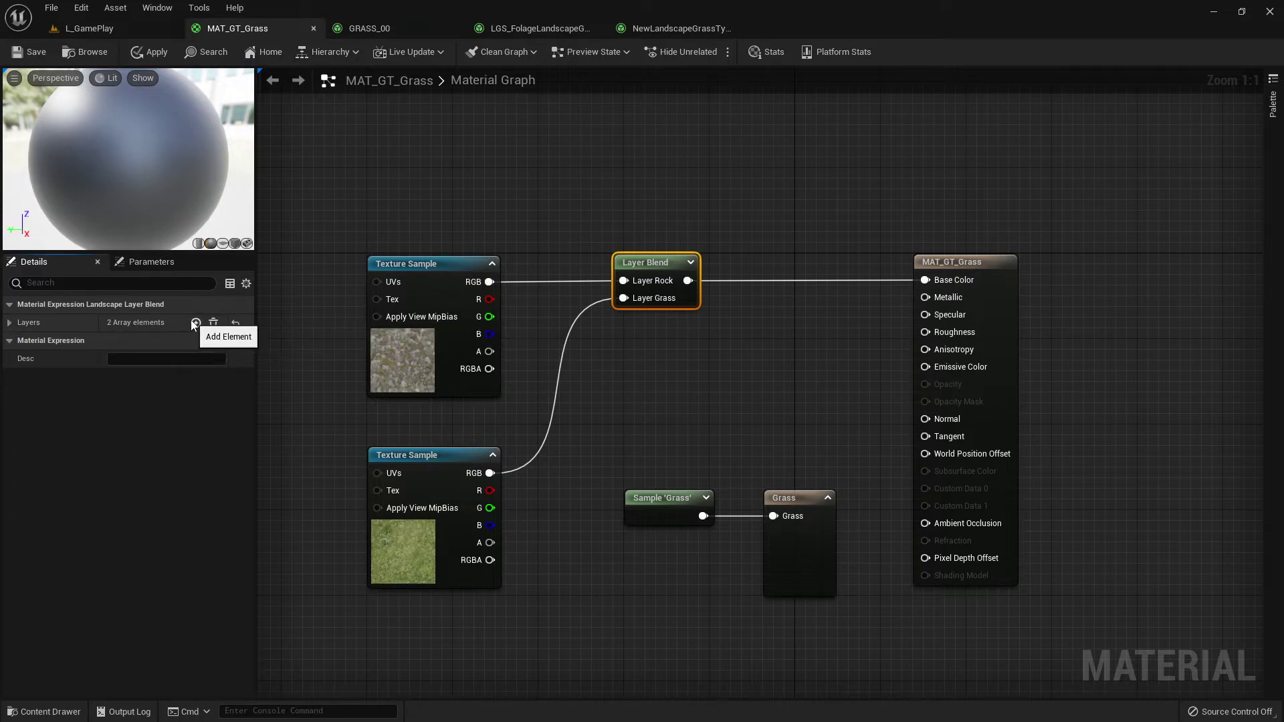
click(14, 323)
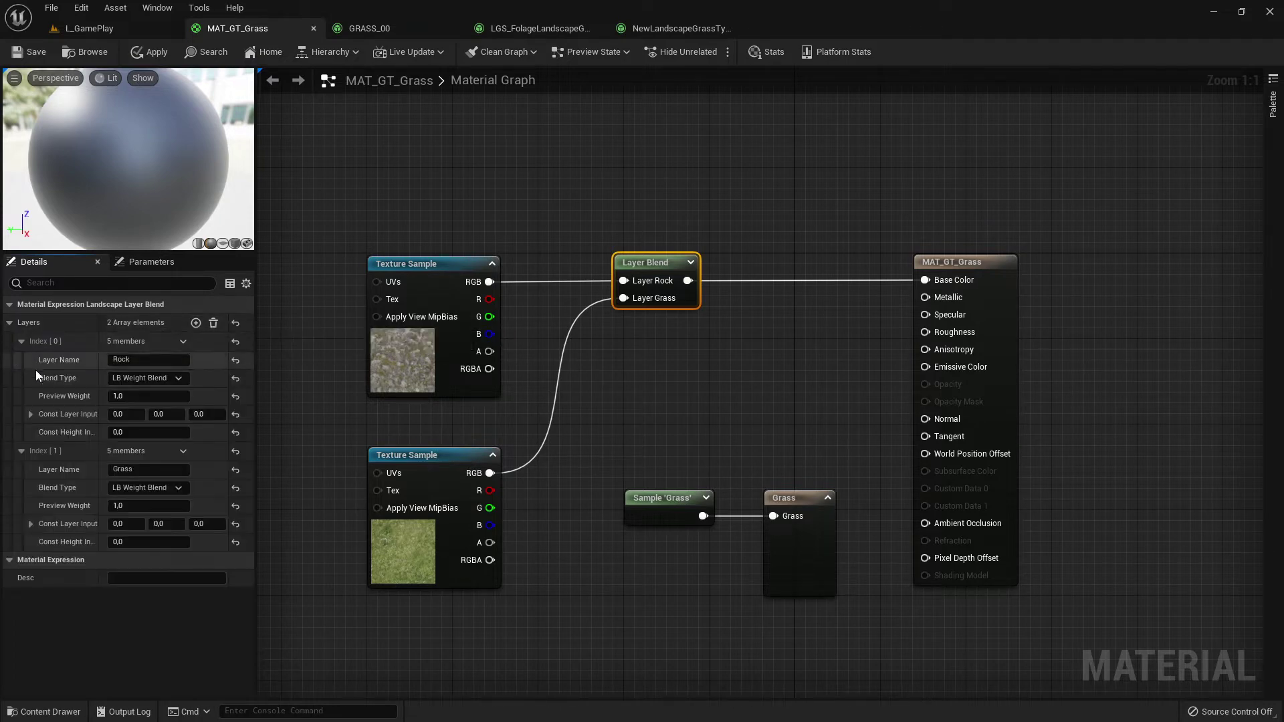
click(21, 342)
click(22, 360)
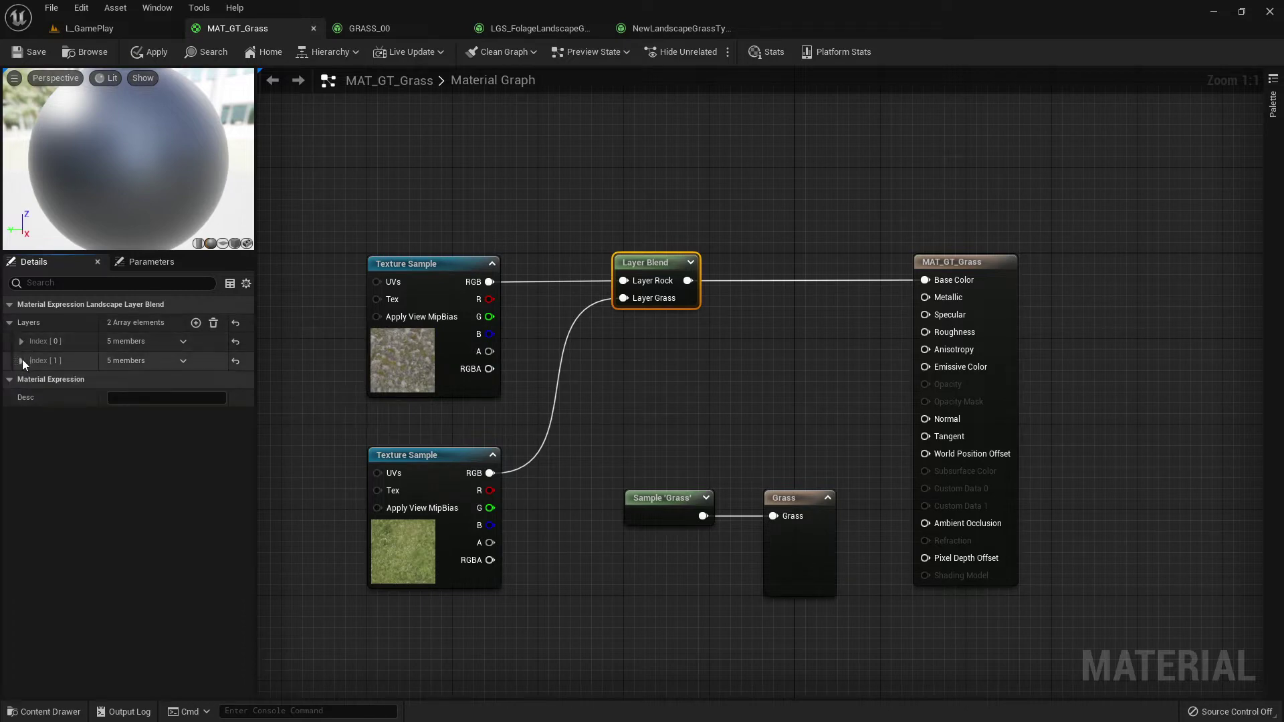
click(22, 360)
click(20, 340)
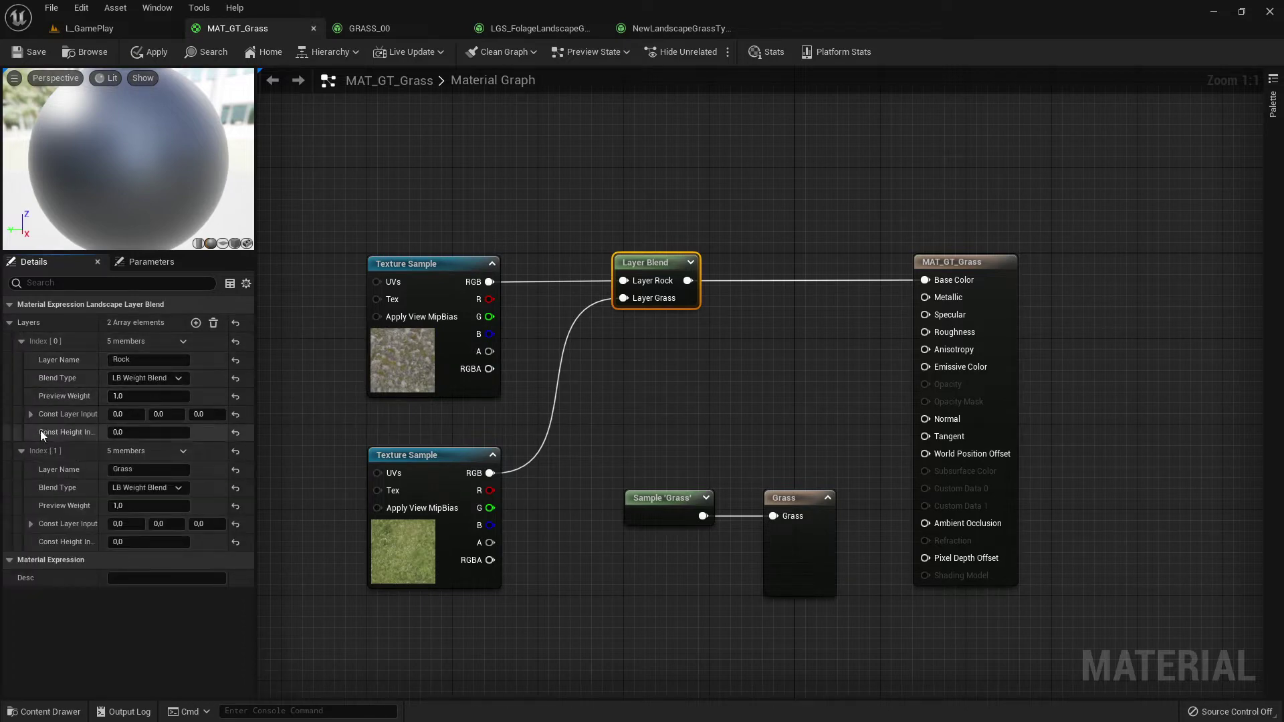
click(133, 506)
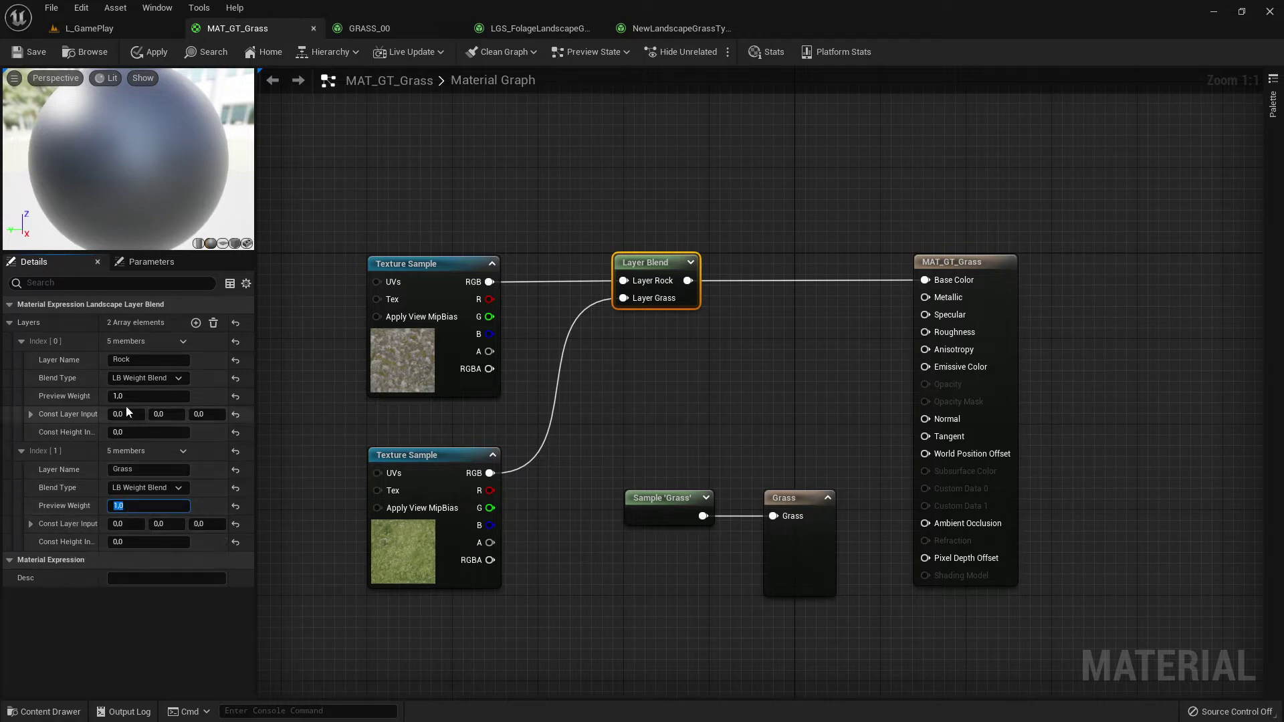
click(130, 397)
Step: Read the guide's layer naming and texture connection steps, and check the rock and grass Texture Samples against the Layer Blend inputs
key(alt+Tab)
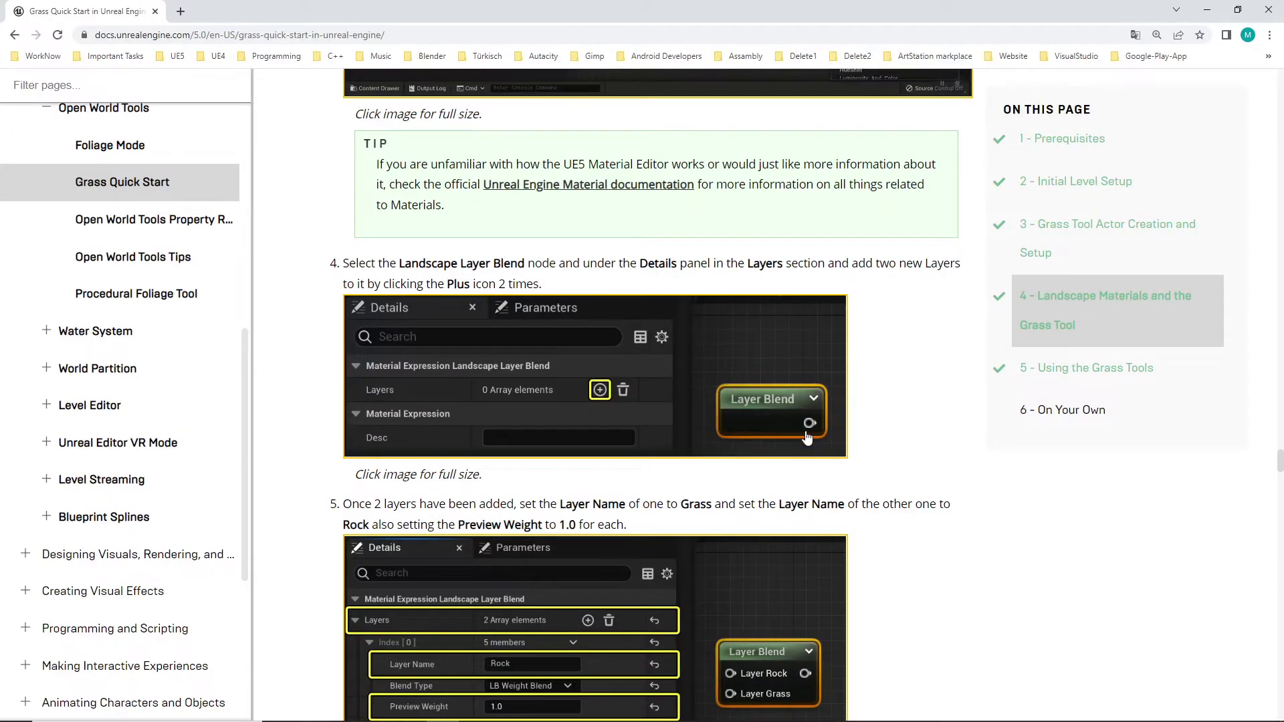
scroll(807, 438, down, 5)
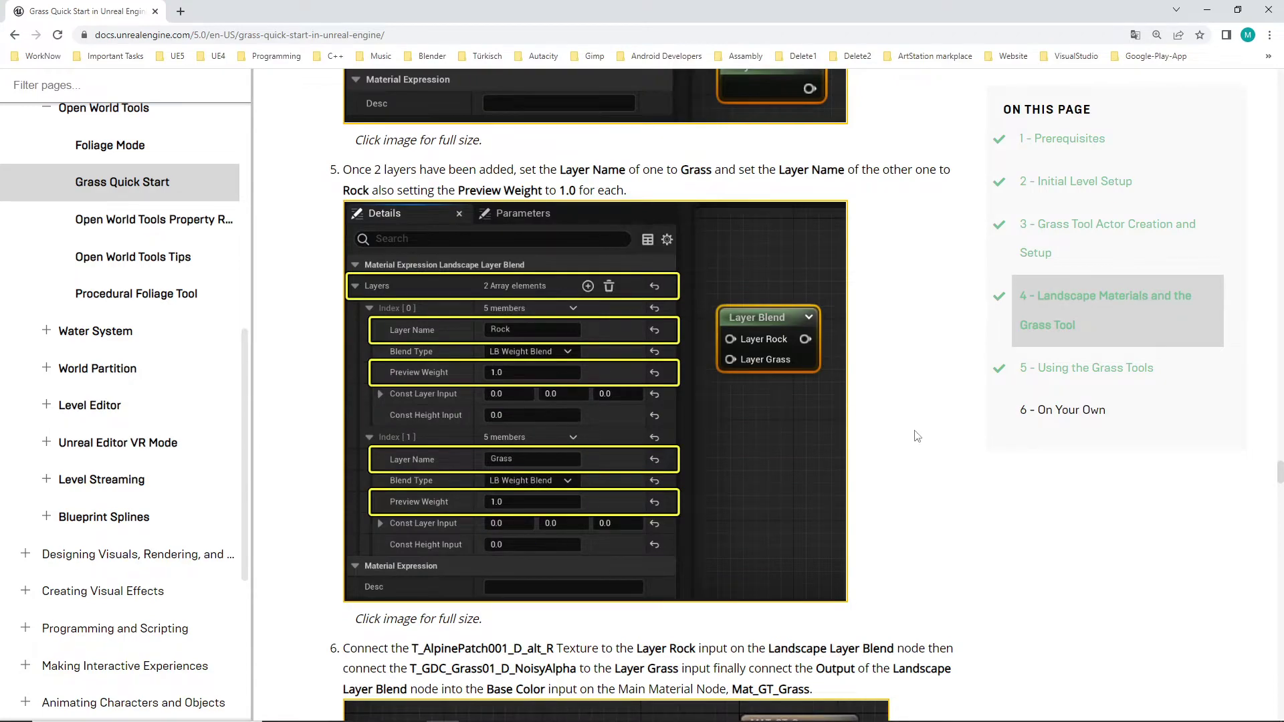
scroll(917, 436, down, 7)
key(alt+Tab)
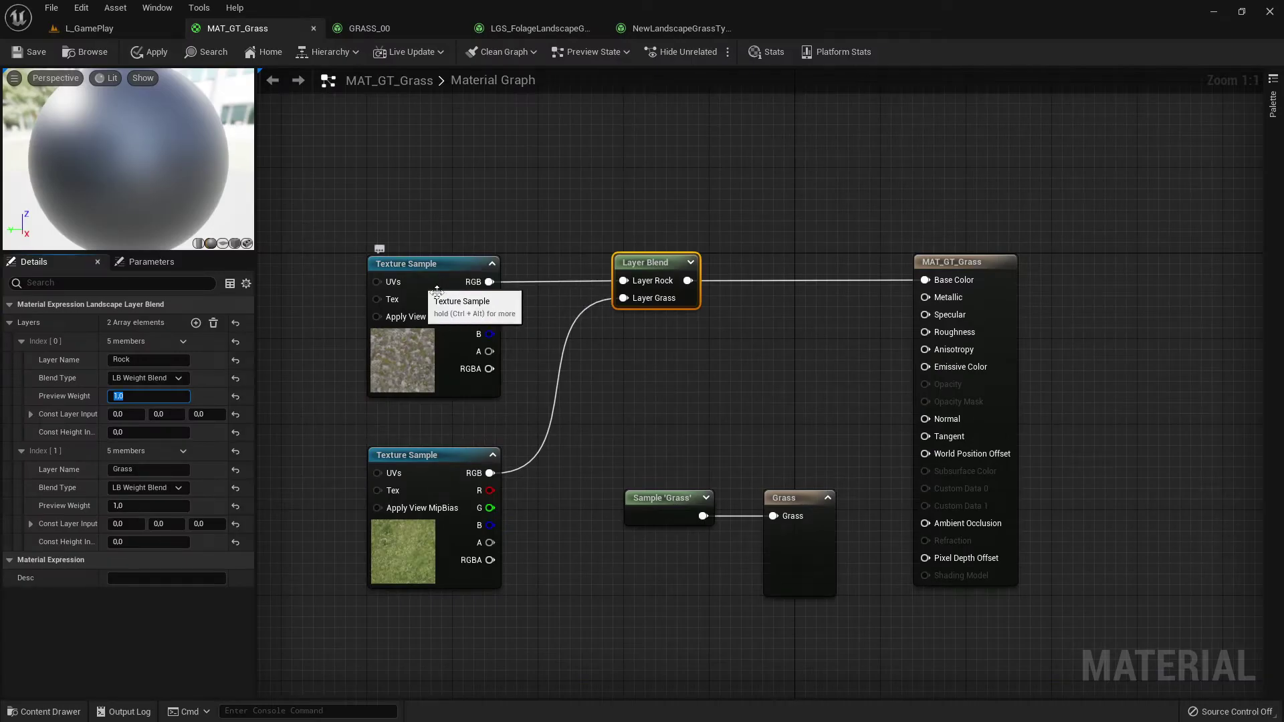
click(428, 275)
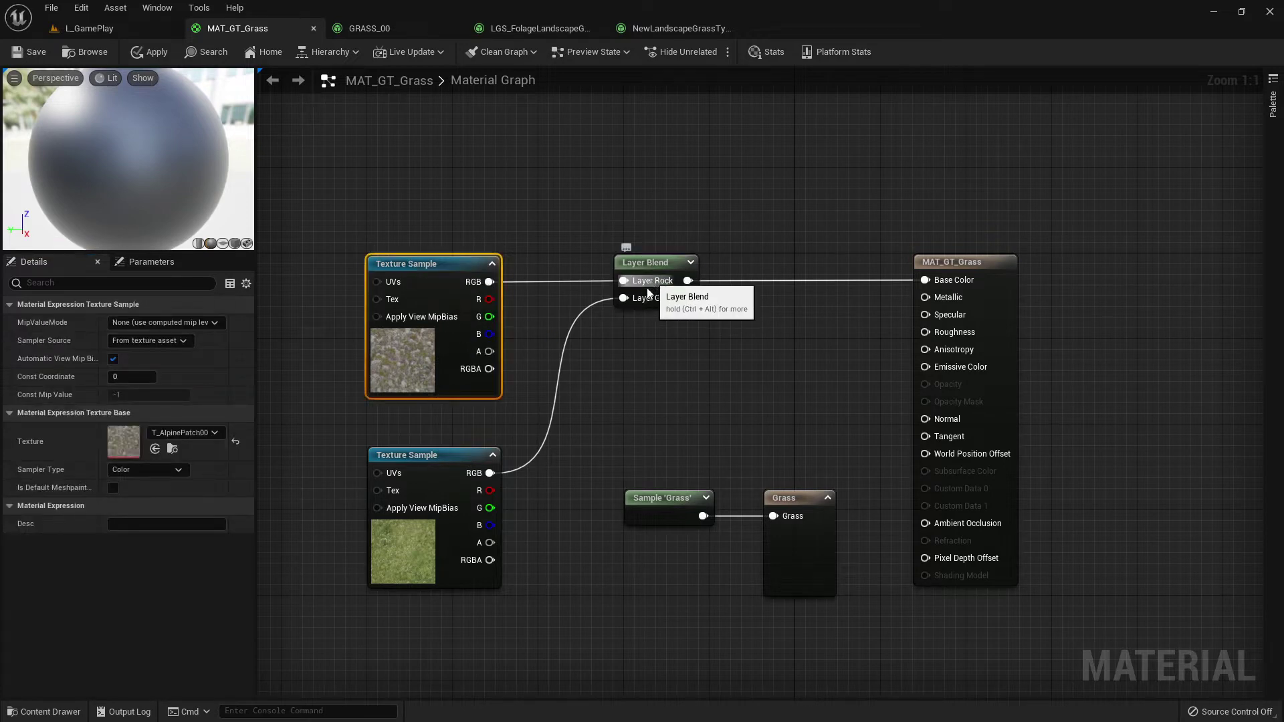
click(654, 307)
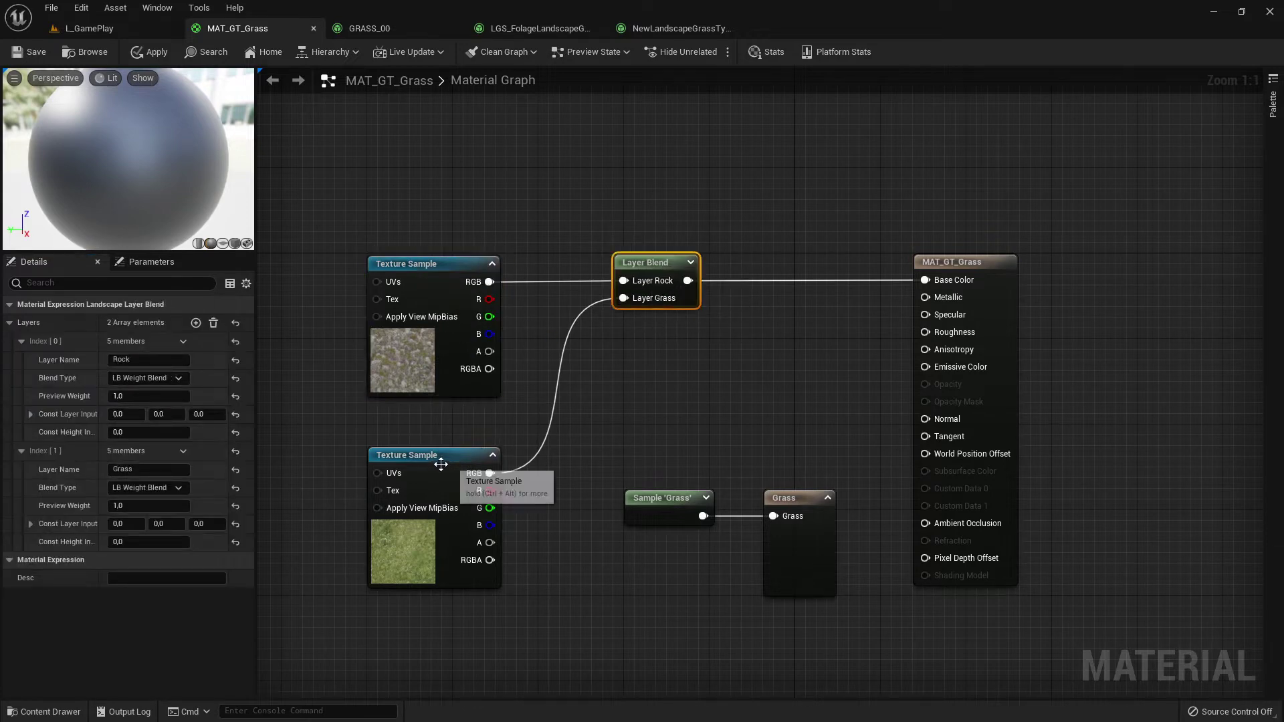
click(462, 472)
click(652, 304)
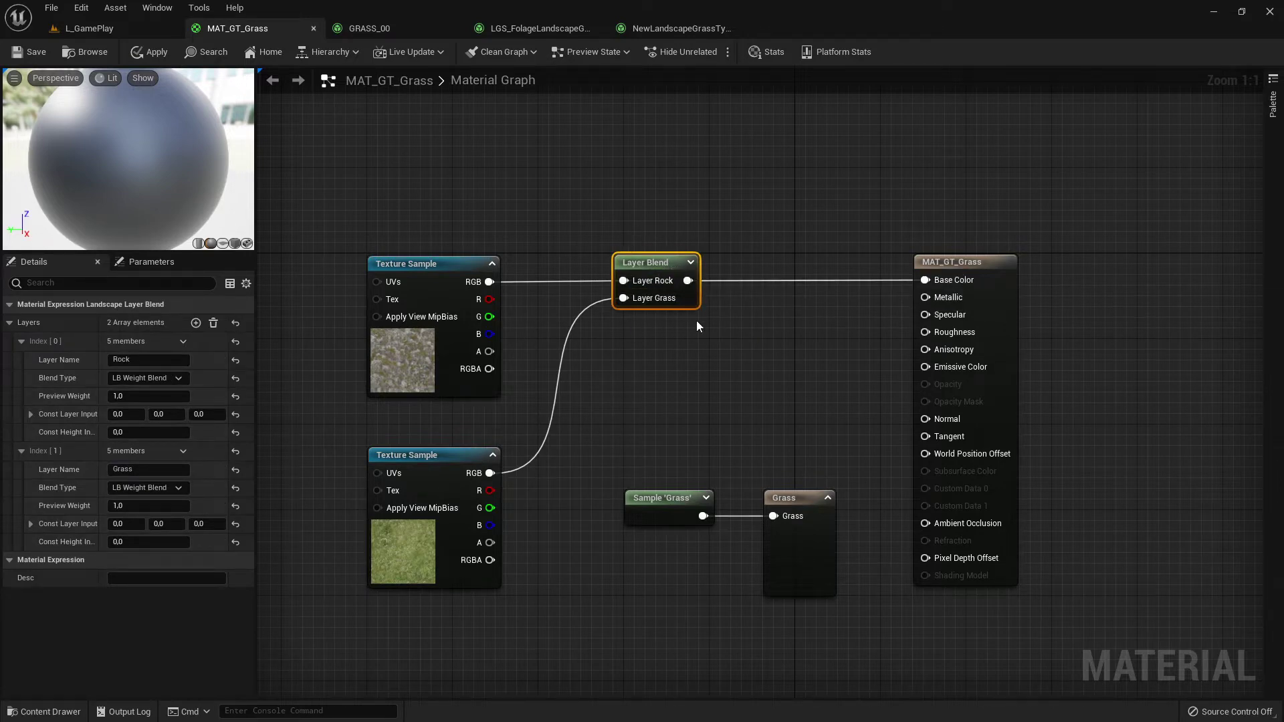
Step: Read the guide's steps for assigning Grass_00 as the Grass Type, and select the Sample 'Grass' and Grass nodes in the graph
key(alt+Tab)
scroll(860, 426, down, 6)
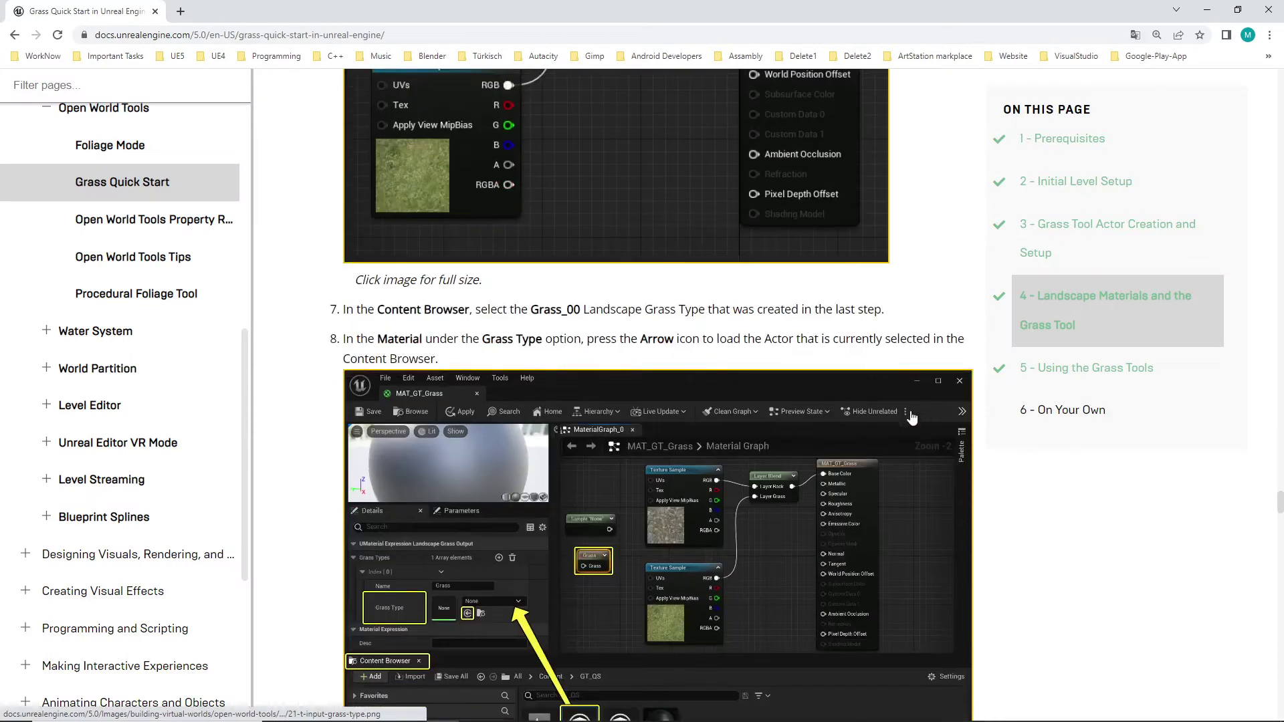
scroll(869, 416, down, 2)
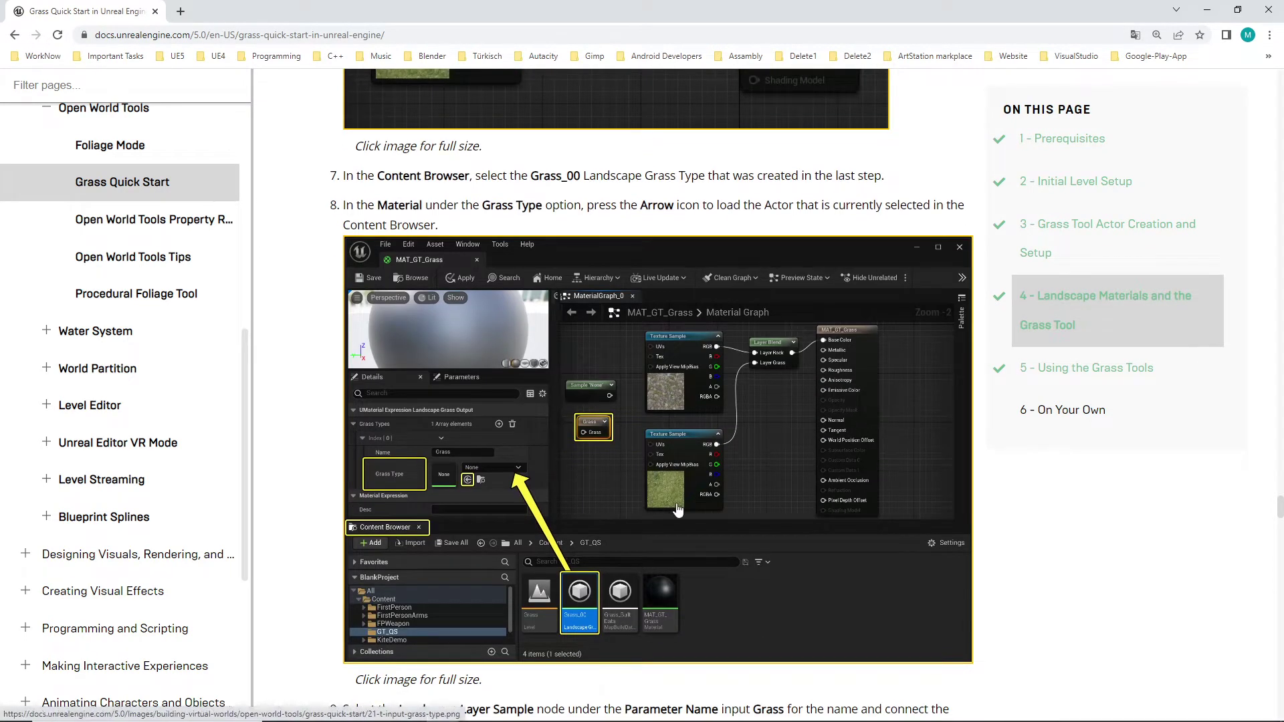
key(alt+Tab)
drag(616, 444, 849, 629)
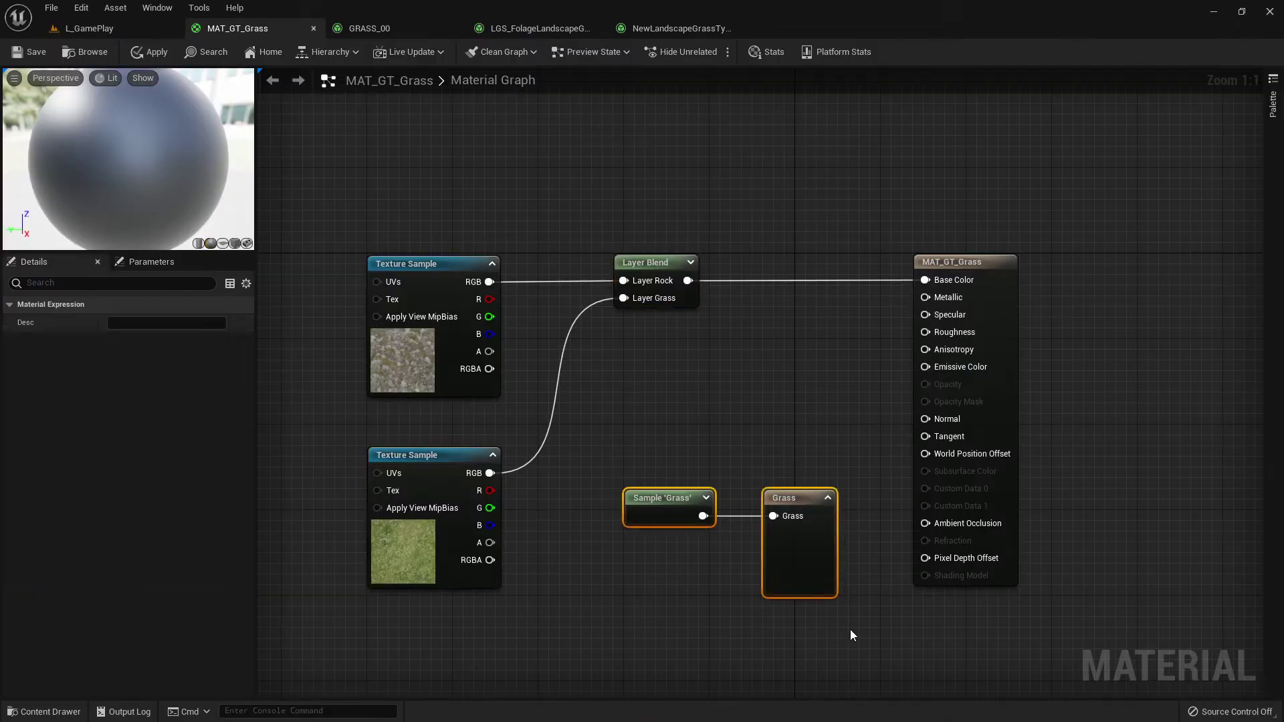
Step: Compare the texture blend nodes with the Sample 'Grass' and Grass nodes in the material graph, and collapse the Grass node
drag(347, 212, 1026, 468)
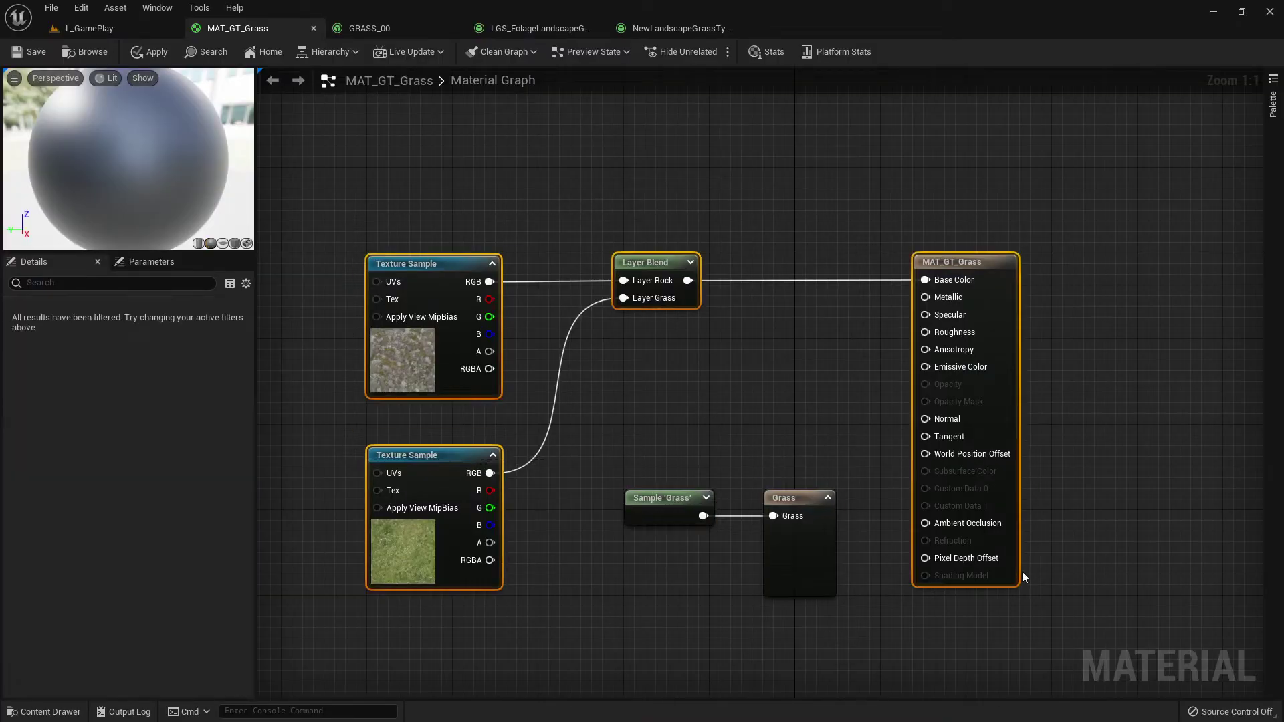
drag(371, 190, 1042, 480)
click(875, 569)
click(832, 547)
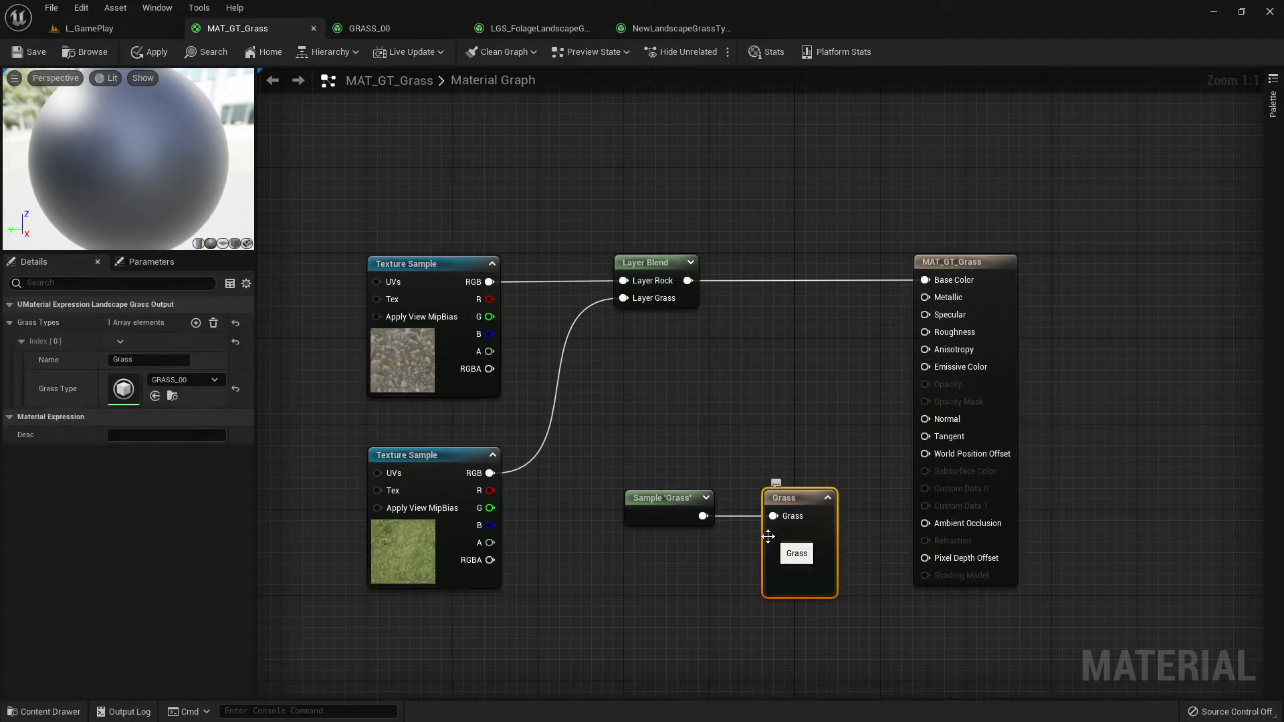
click(696, 515)
click(810, 552)
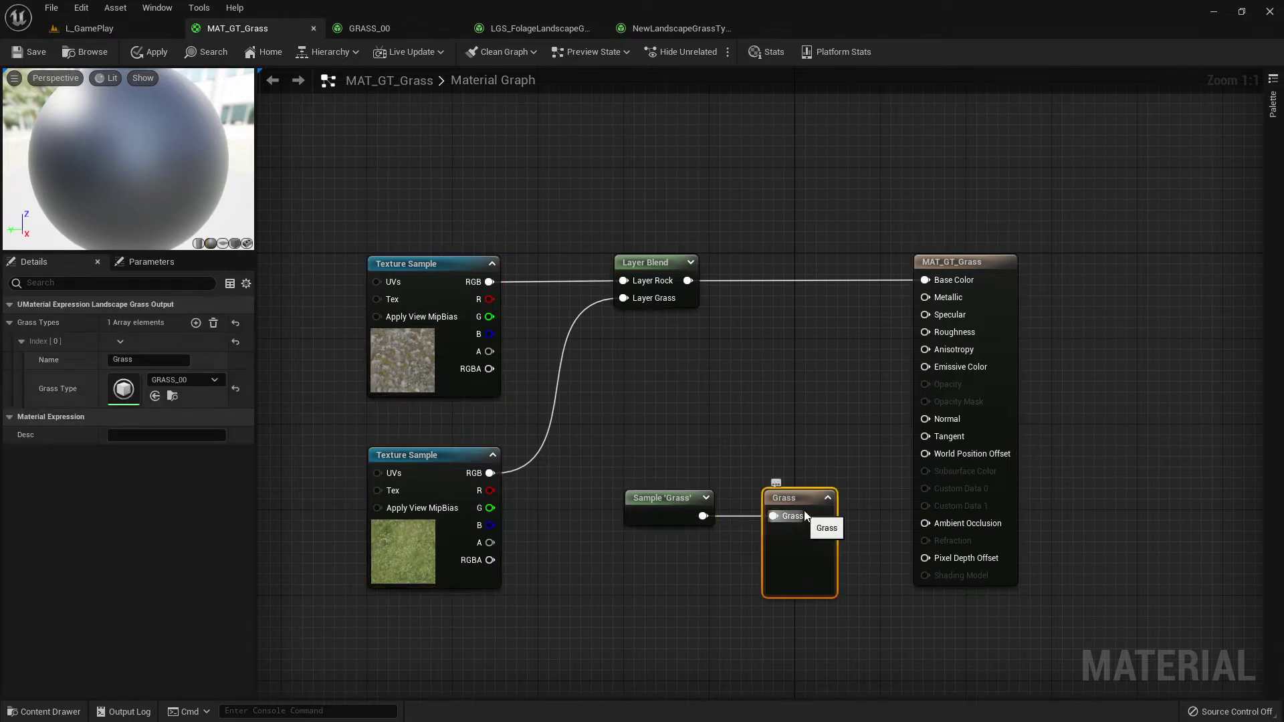
click(828, 498)
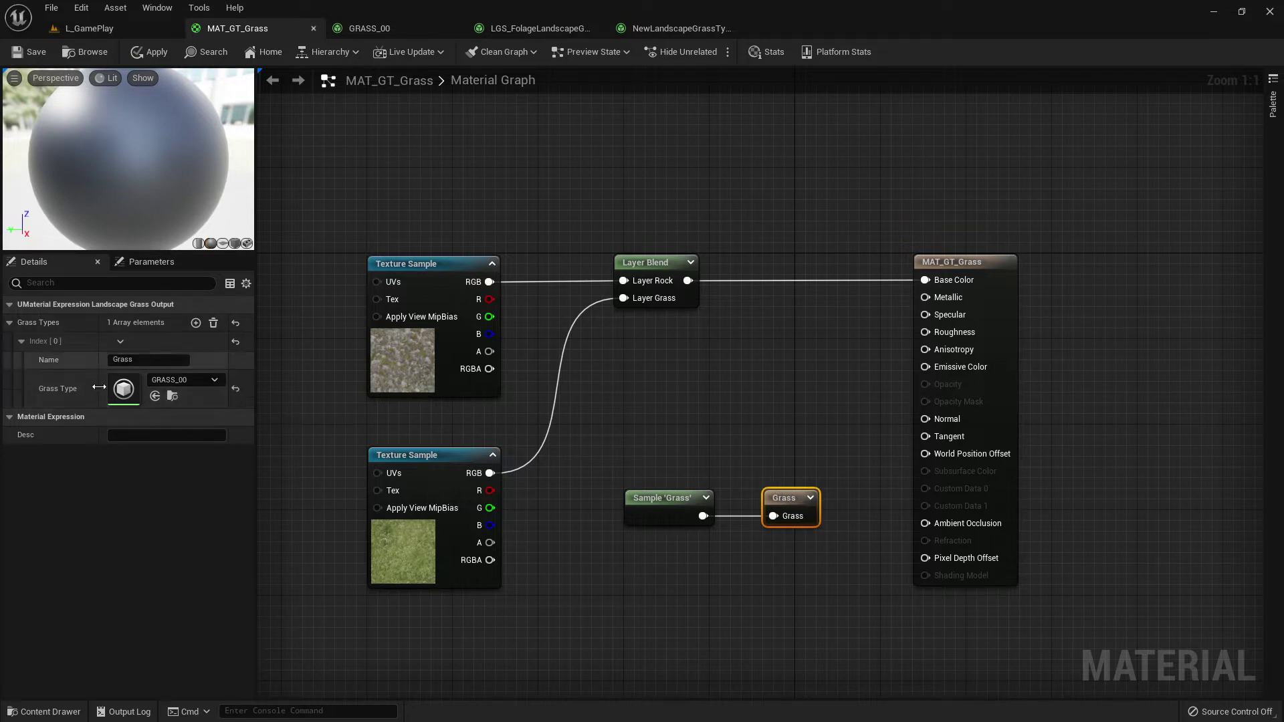
Step: Compare the open Landscape Grass Type assets, close NewLandscapeGrassType, and check the Grass Mesh entry in GRASS_00 before returning to MAT_GT_Grass
click(678, 28)
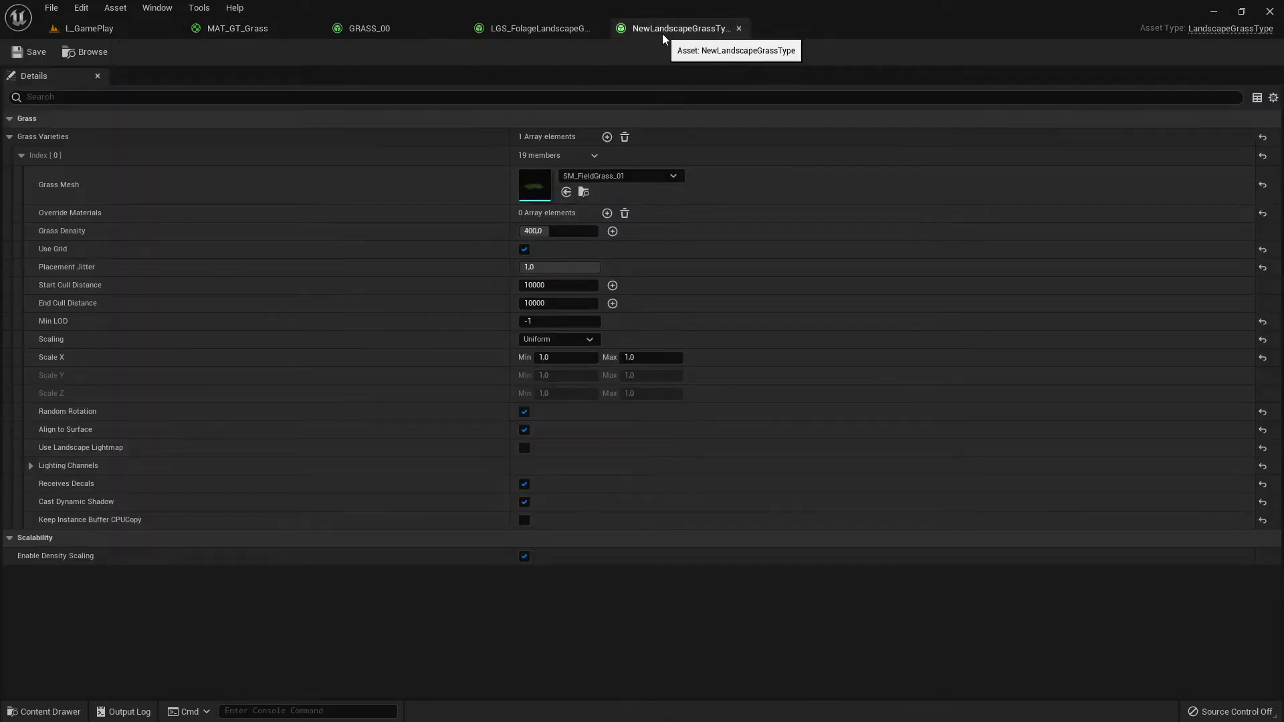
click(535, 31)
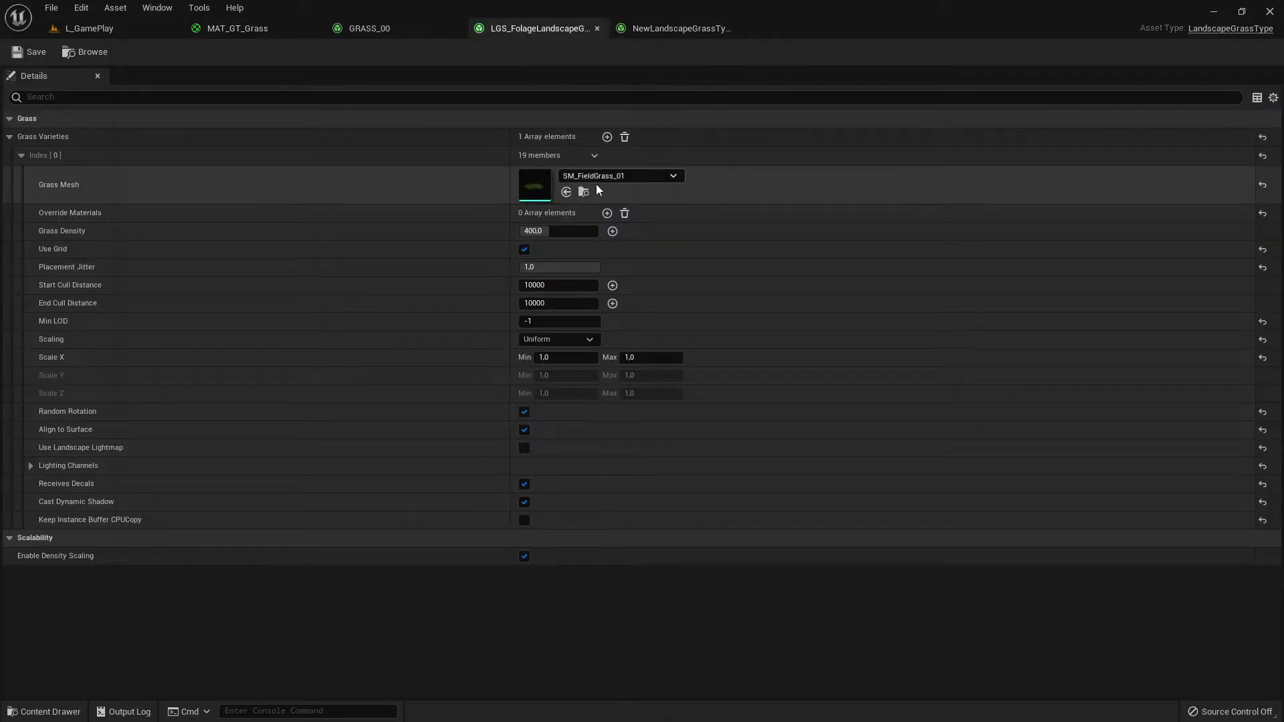
click(616, 179)
click(632, 183)
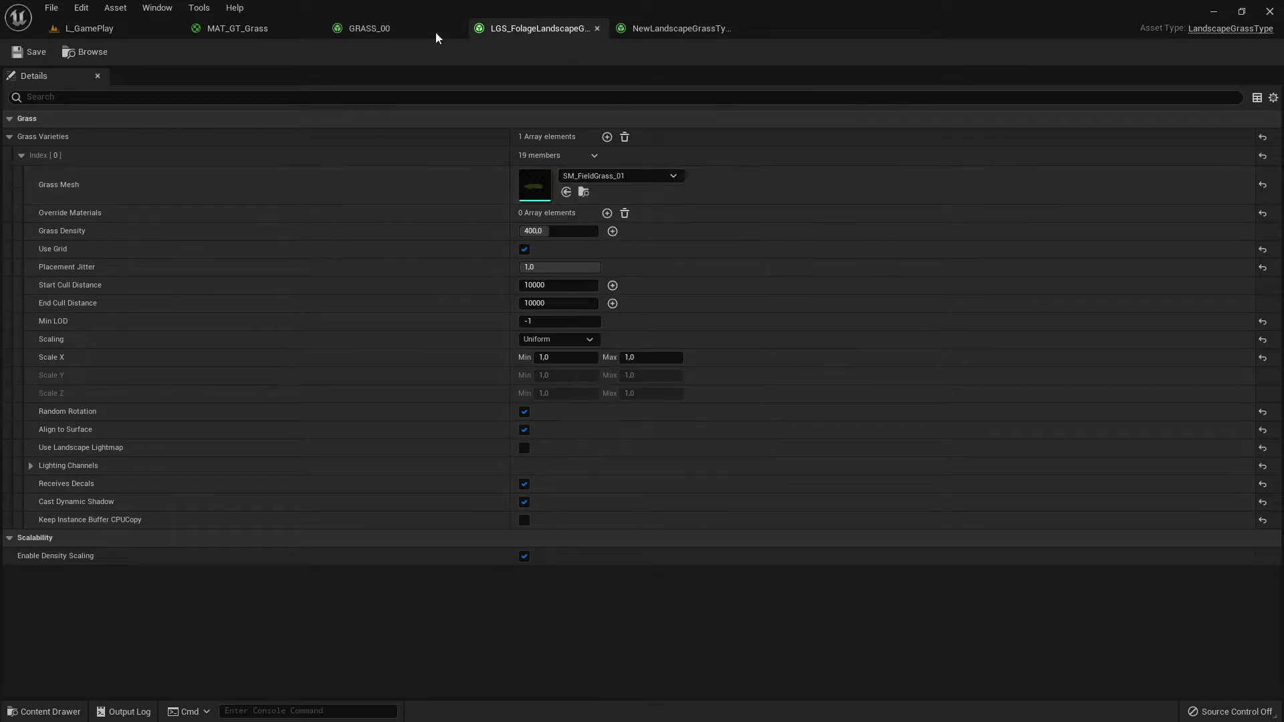
click(385, 30)
click(666, 30)
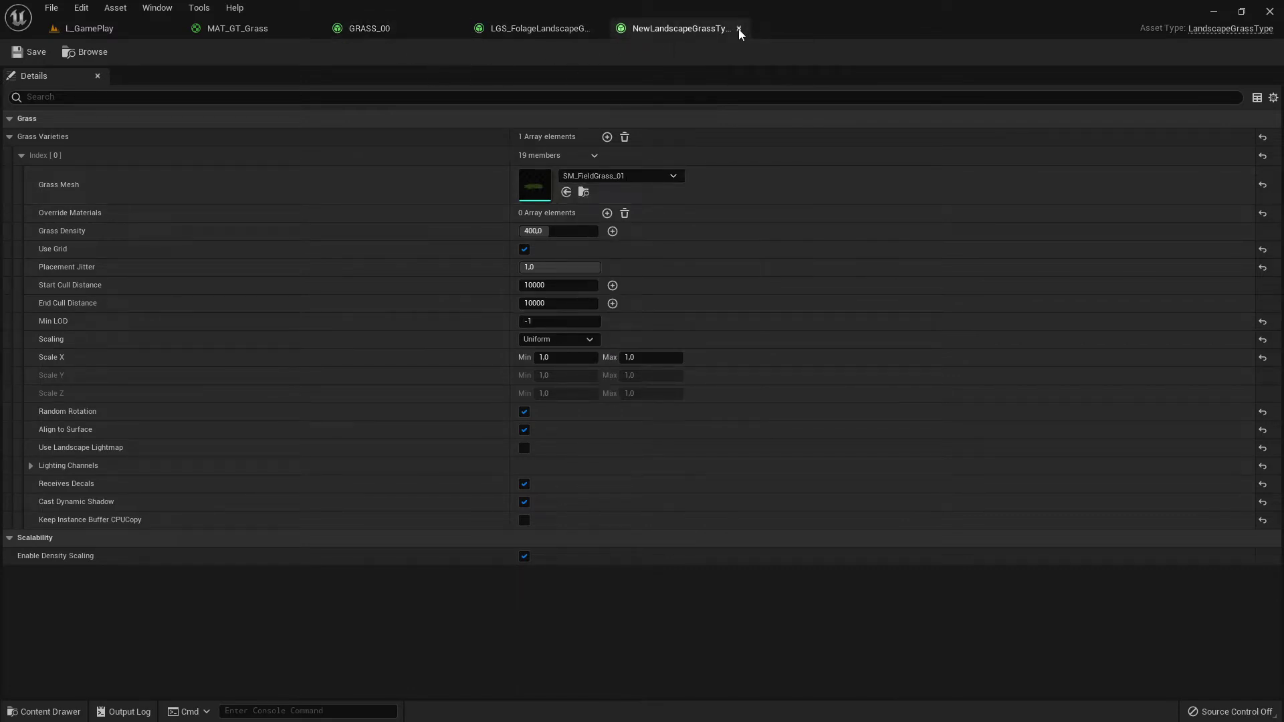
click(738, 29)
click(382, 28)
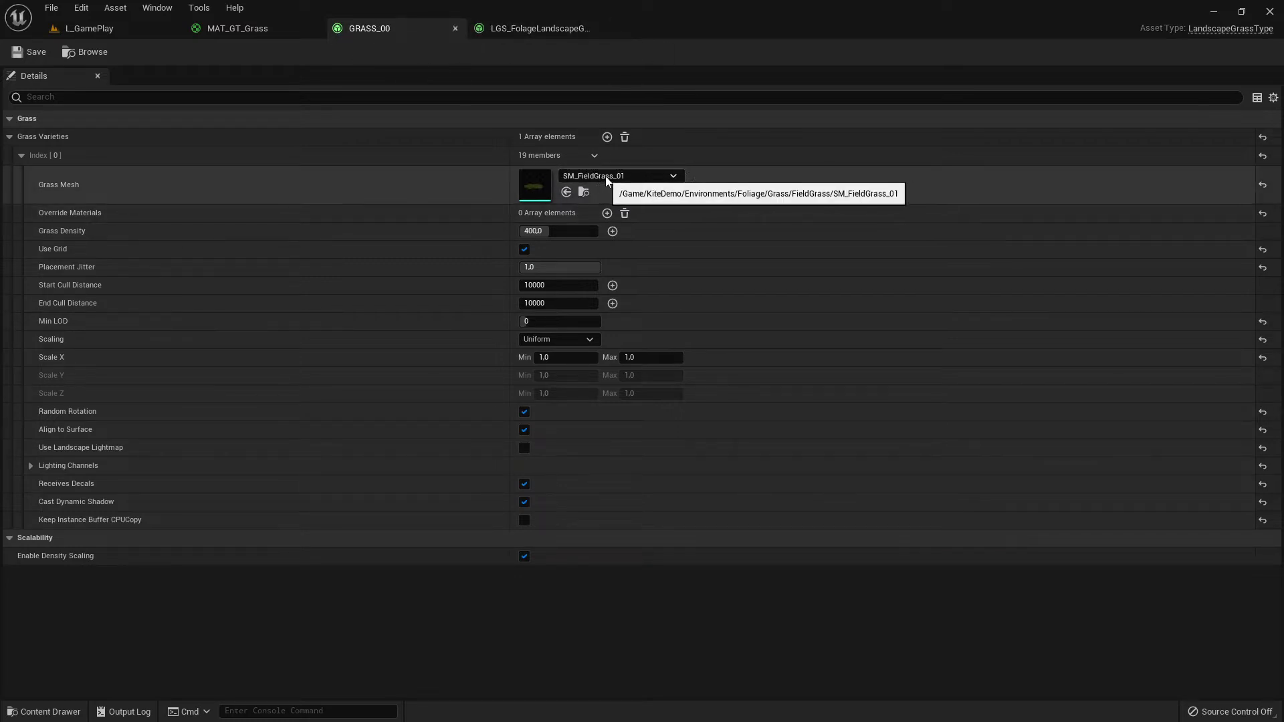
click(256, 29)
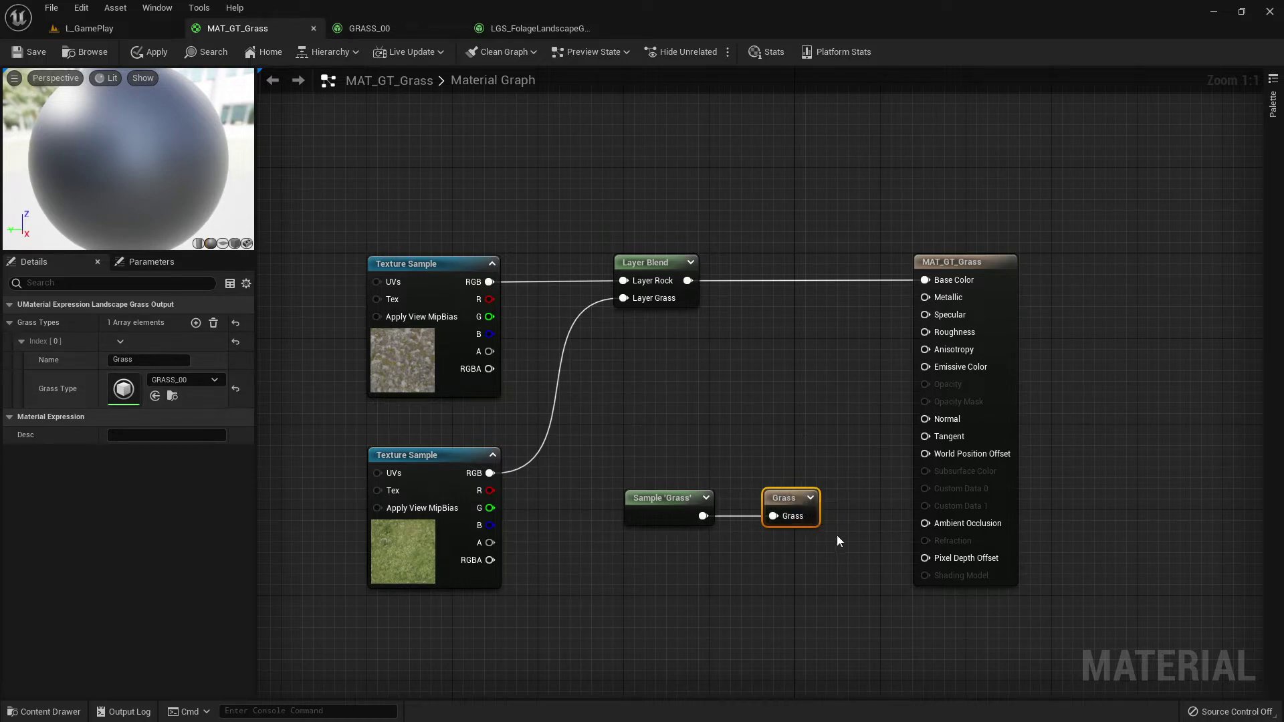
Step: Read the guide's step 9 in the browser on naming the Landscape Layer Sample and connecting it to the Landscape Grass Output
key(alt+Tab)
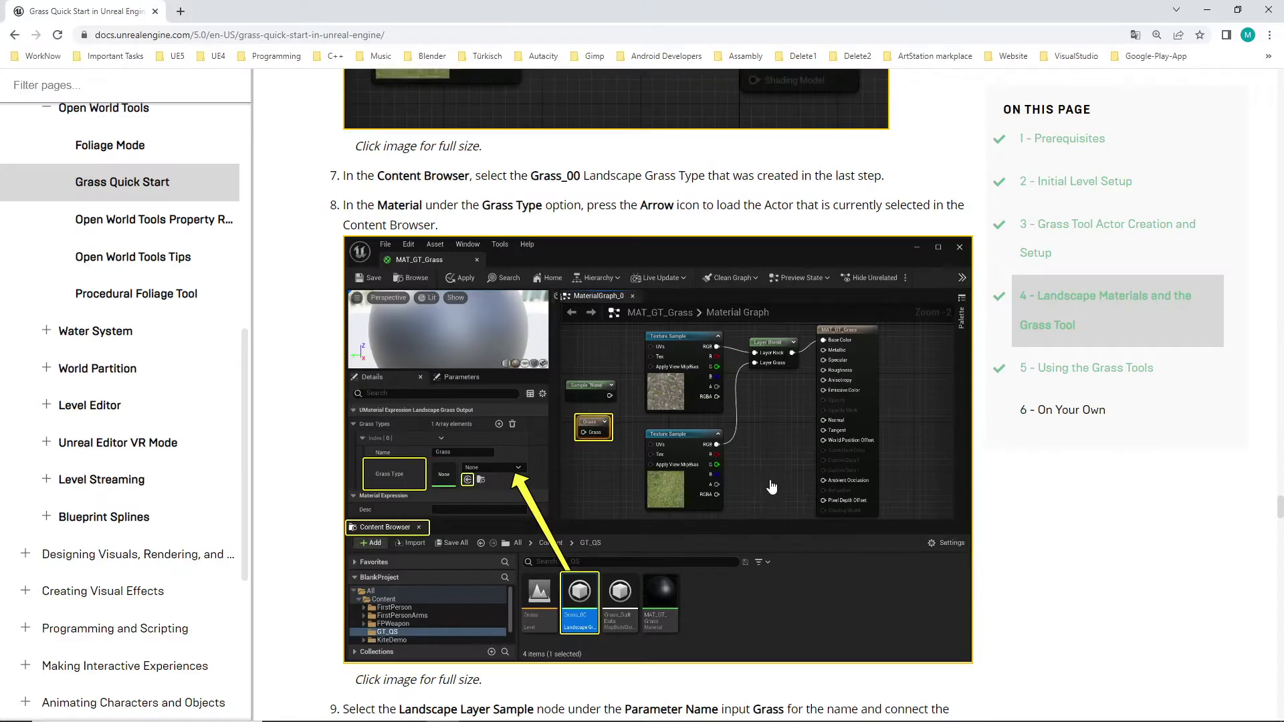
scroll(775, 454, down, 5)
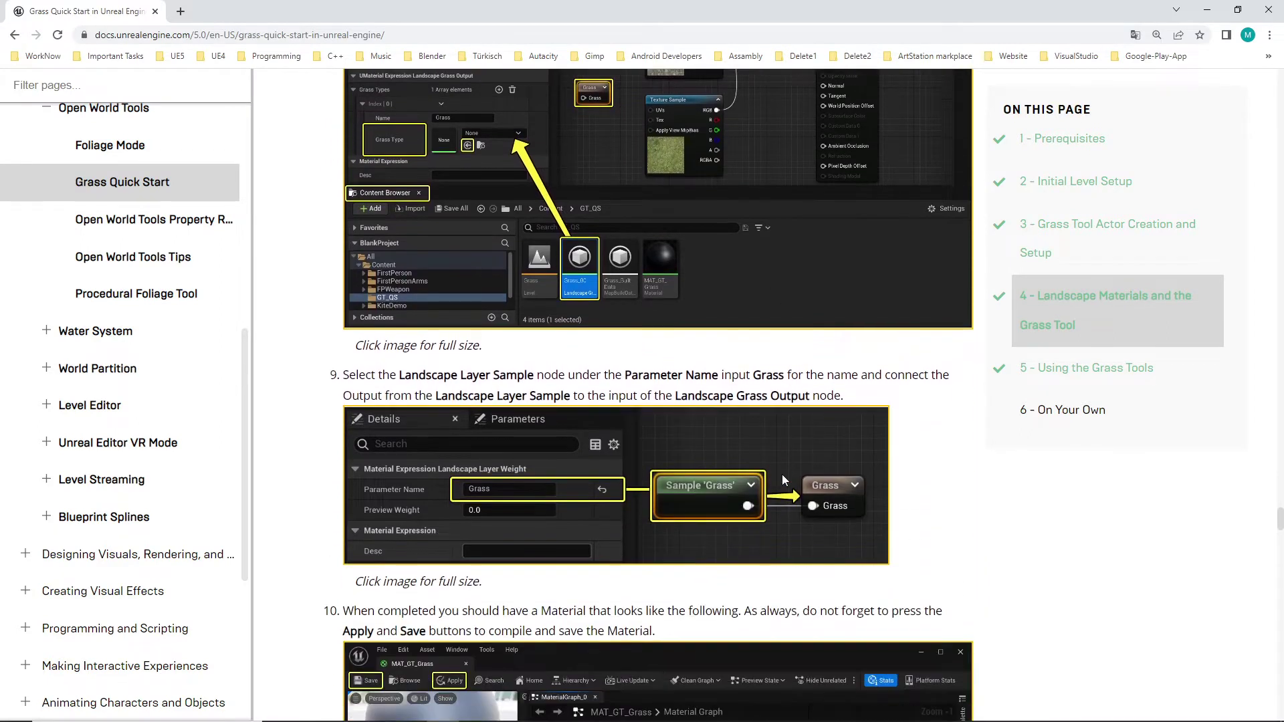
scroll(623, 467, down, 1)
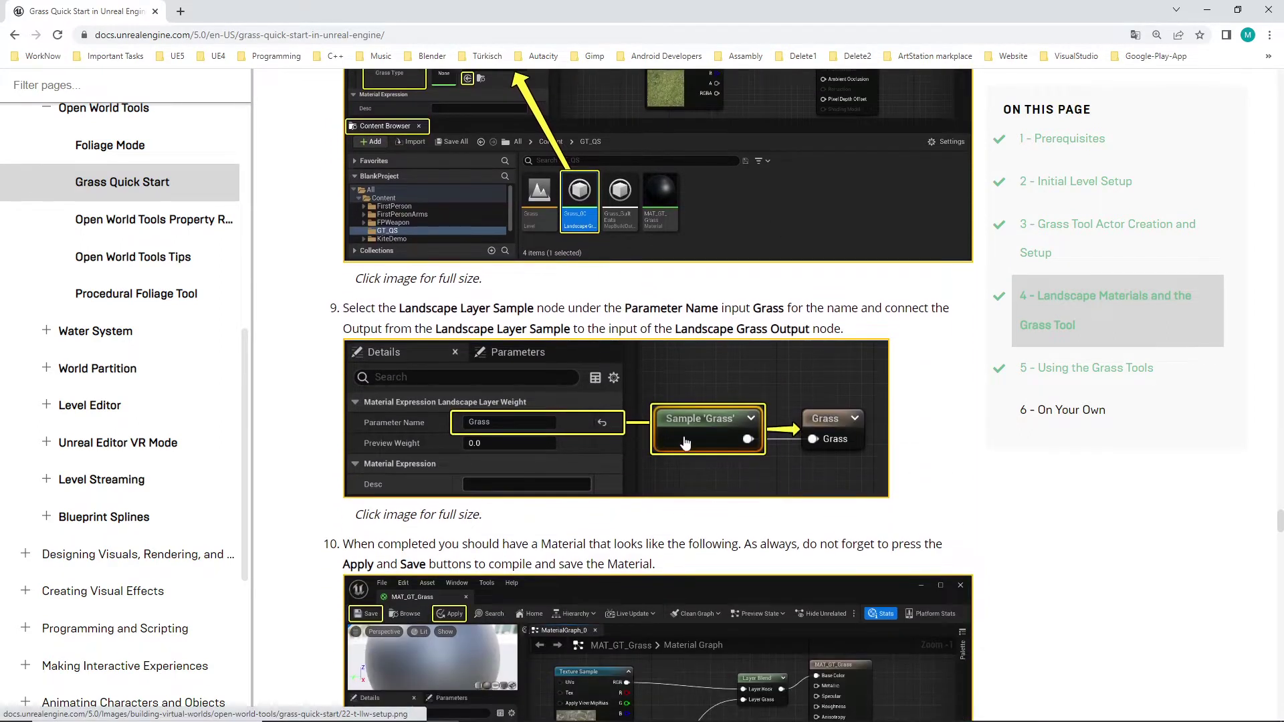
key(alt+Tab)
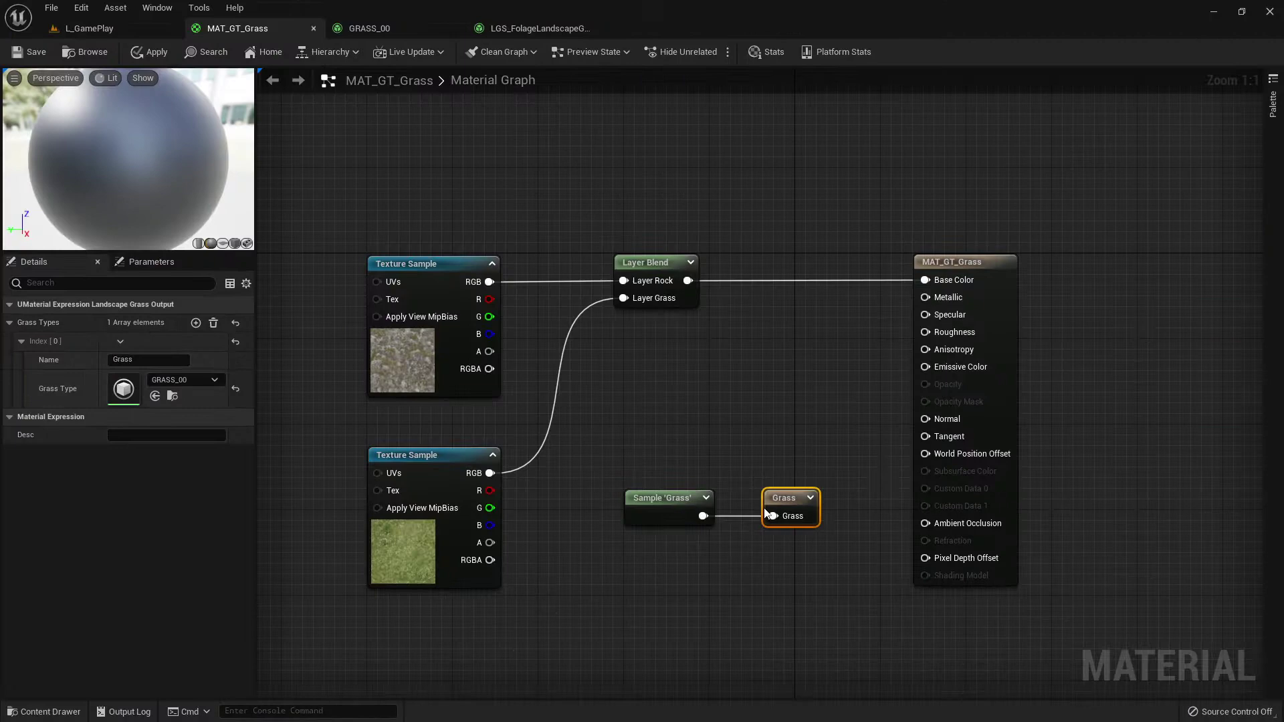
Step: Inspect the Sample 'Grass' node's Parameter Name and its connection to the Grass output node in Unreal Editor's material graph
click(658, 506)
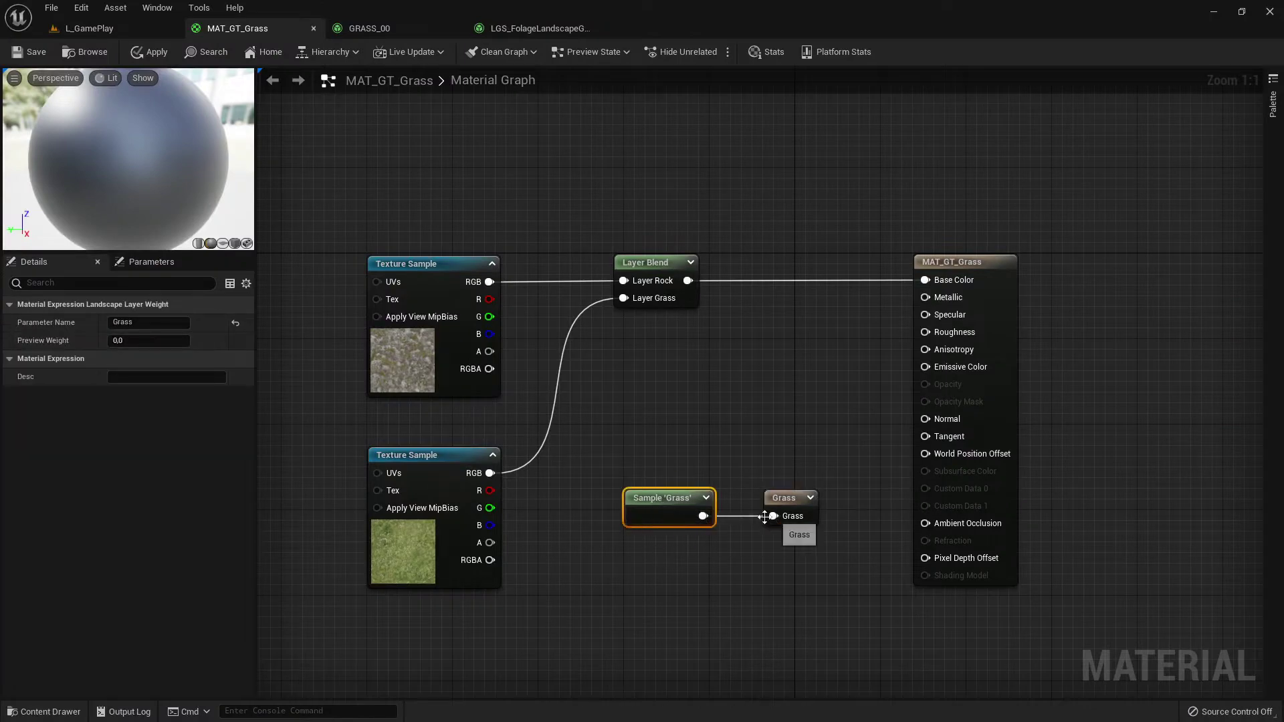
drag(598, 452, 635, 510)
drag(625, 450, 803, 570)
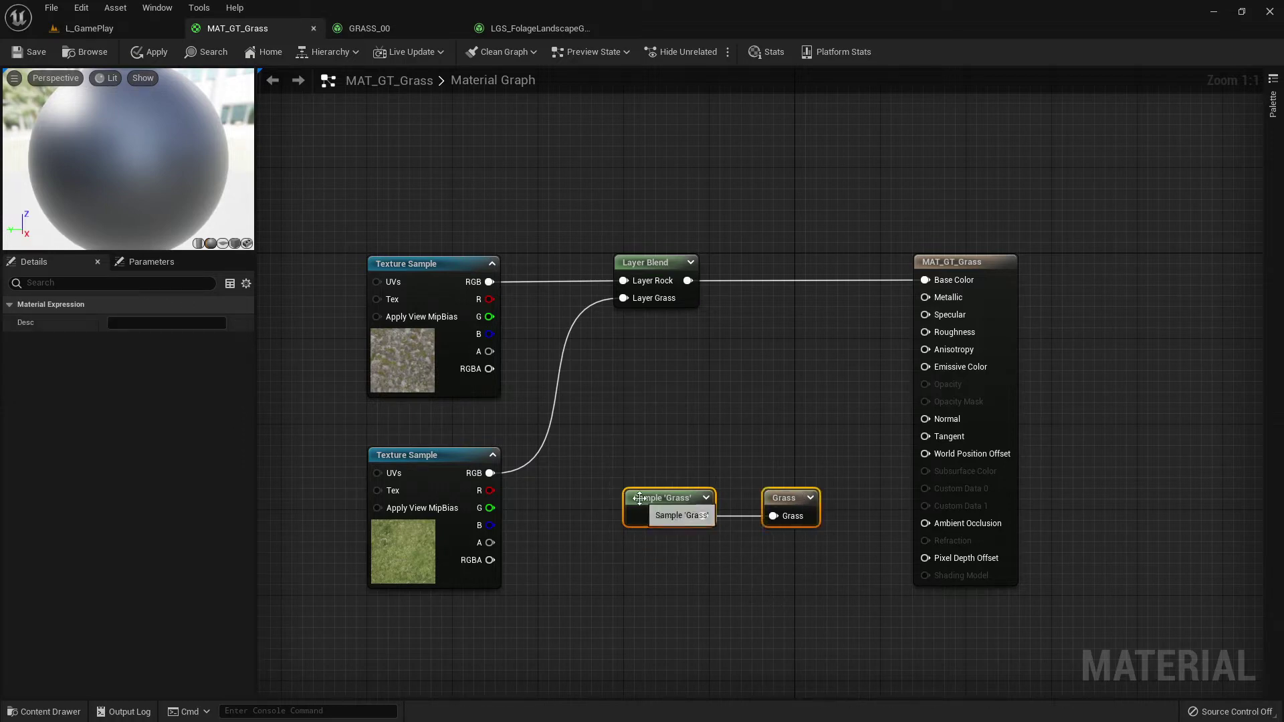
click(659, 515)
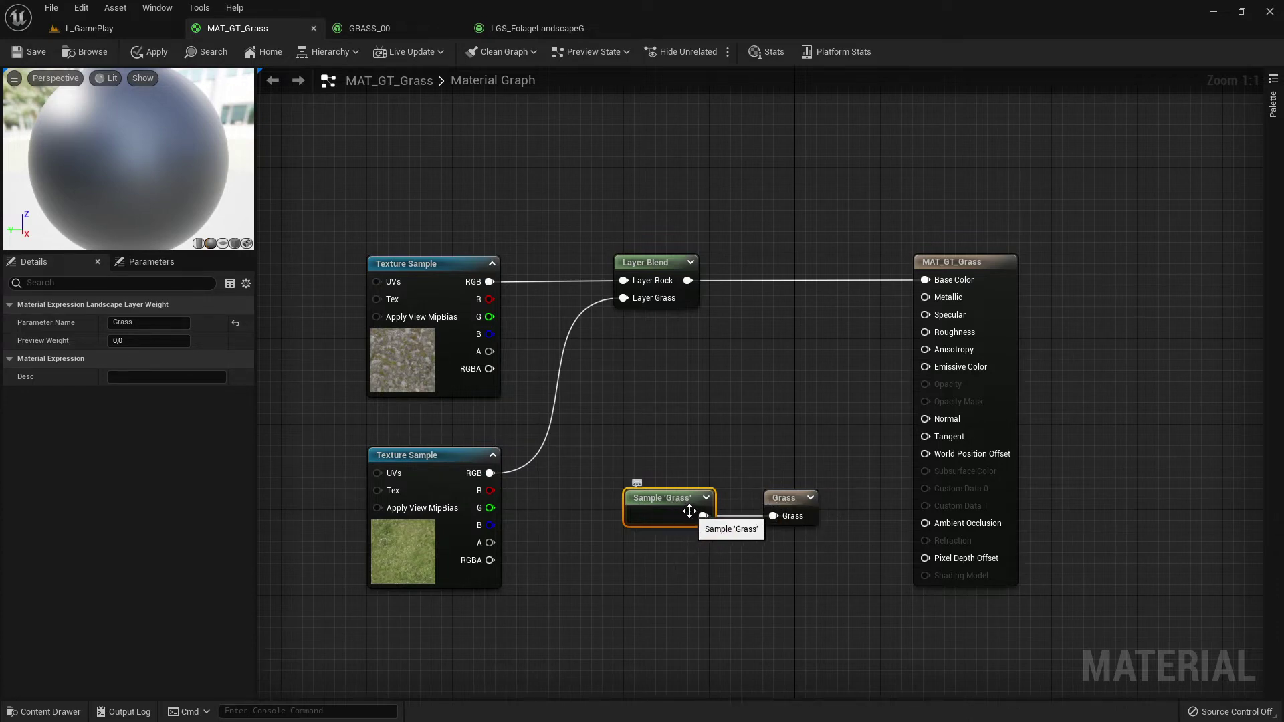
scroll(663, 450, down, 4)
scroll(662, 449, up, 4)
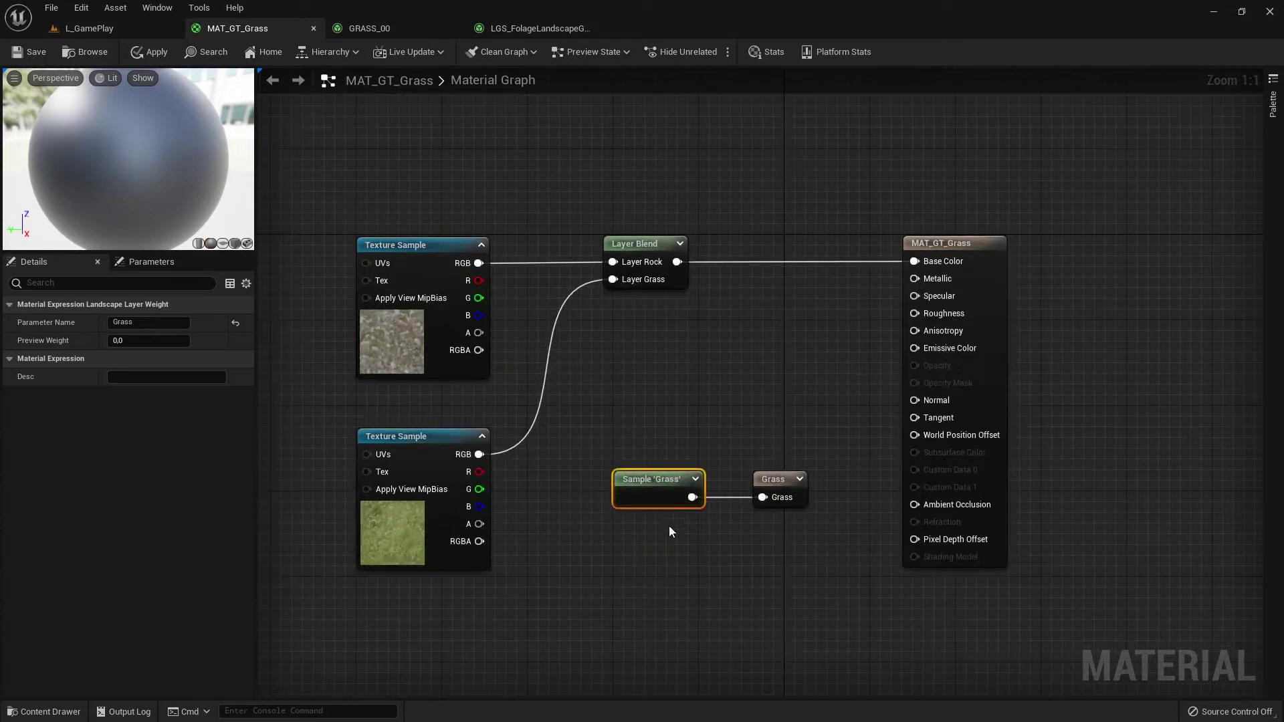
click(776, 487)
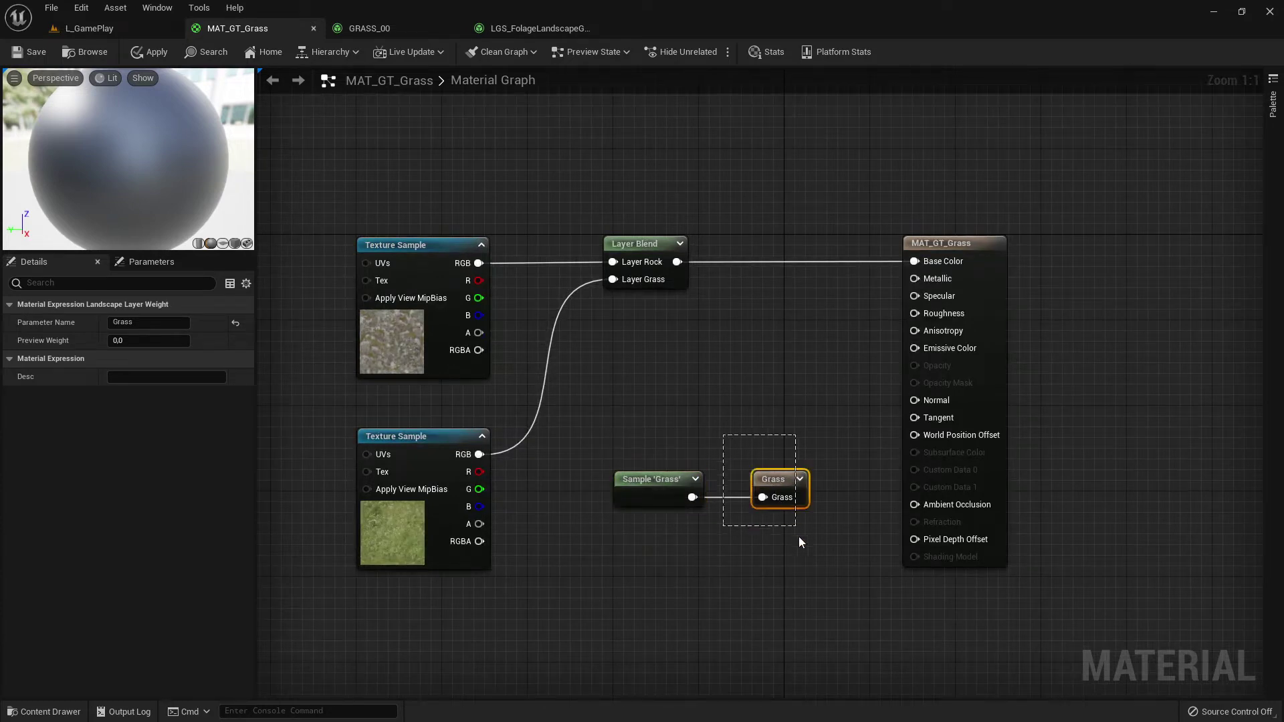
shift+click(681, 490)
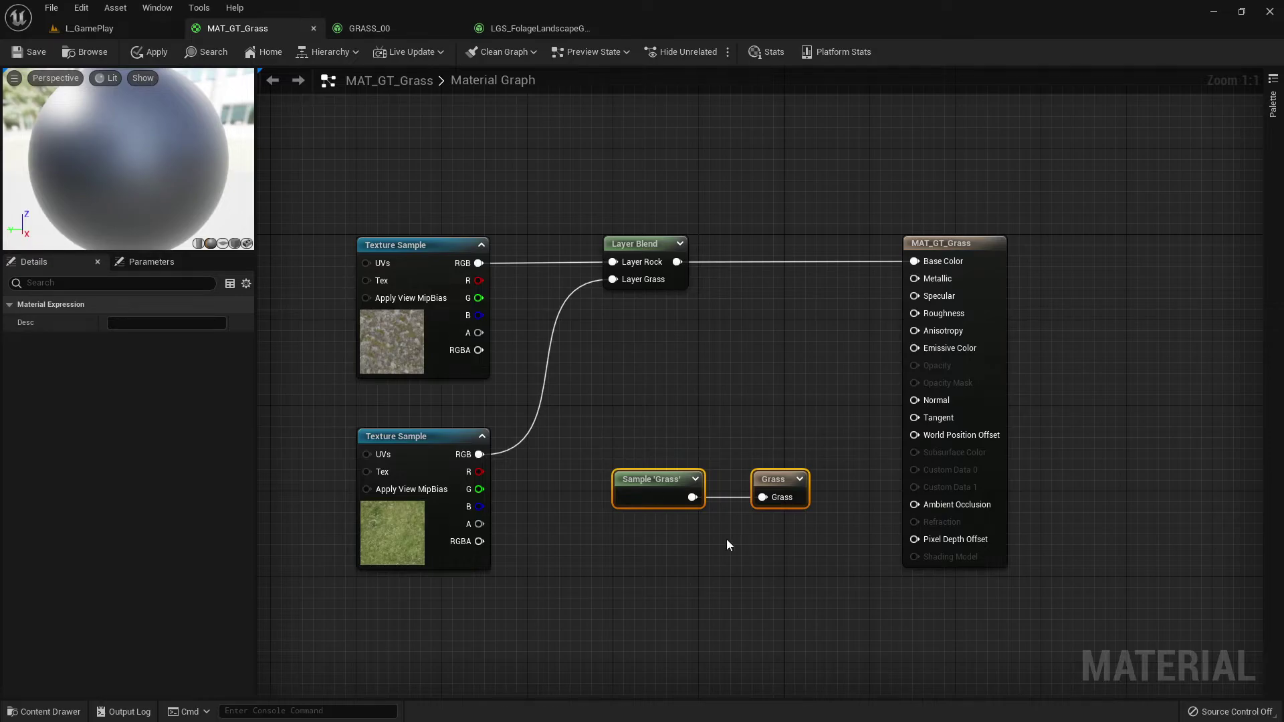
Step: Check the guide's finished material example, and apply and save the MAT_GT_Grass material in Unreal Editor
key(alt+Tab)
scroll(998, 452, down, 4)
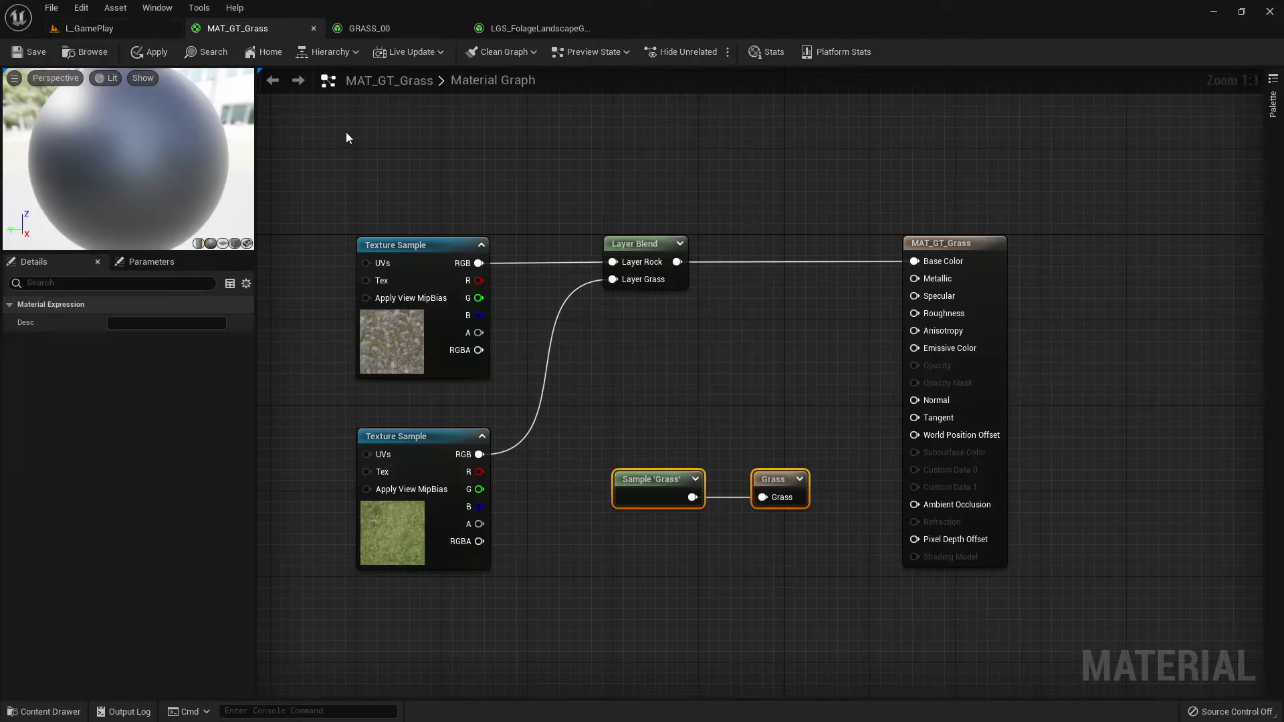
key(alt+Tab)
click(151, 52)
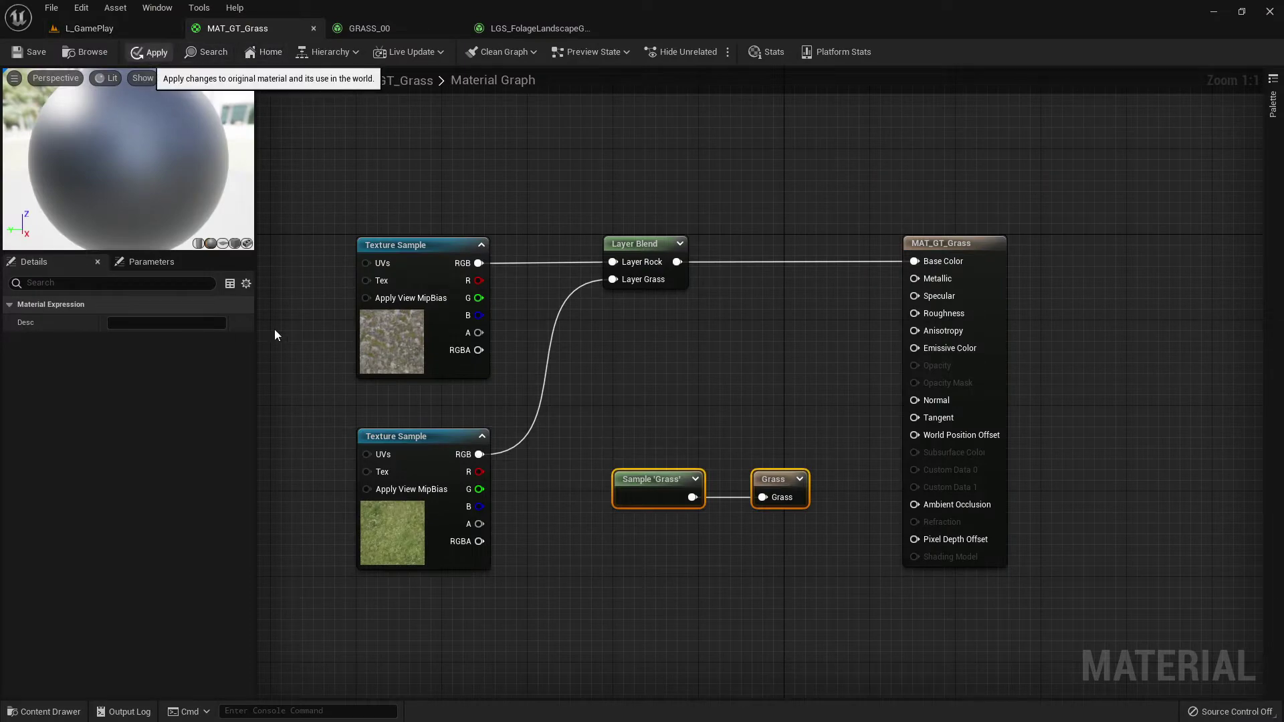
click(33, 54)
Step: Read the introduction and first instruction of the guide's section 5, Using the Grass Tools, in the browser
key(alt+Tab)
scroll(926, 476, down, 5)
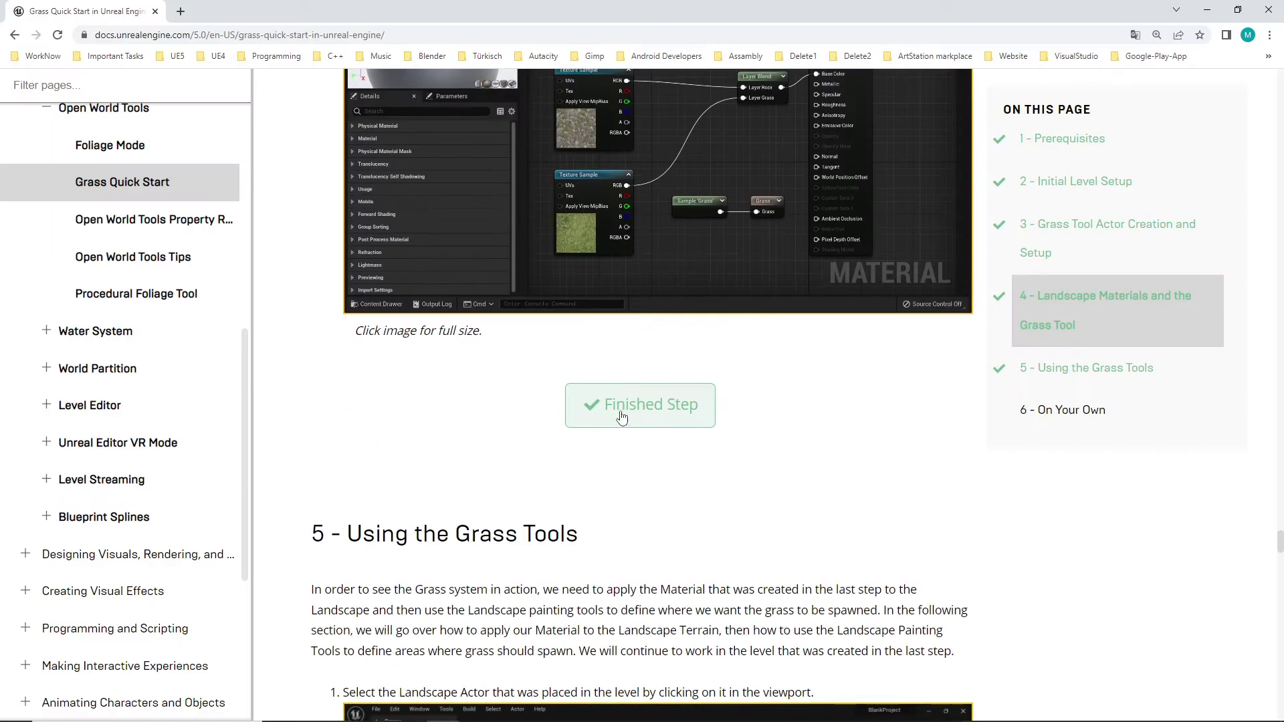
scroll(760, 465, down, 5)
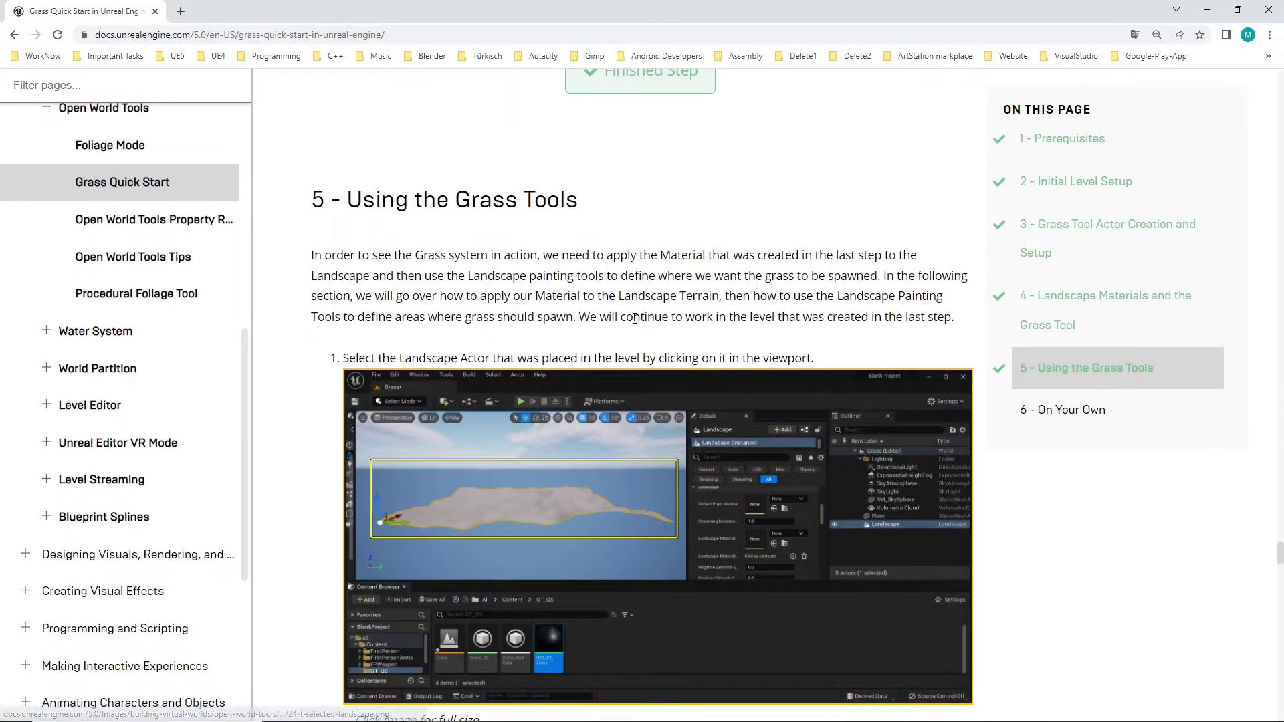
scroll(816, 402, down, 4)
scroll(790, 409, up, 5)
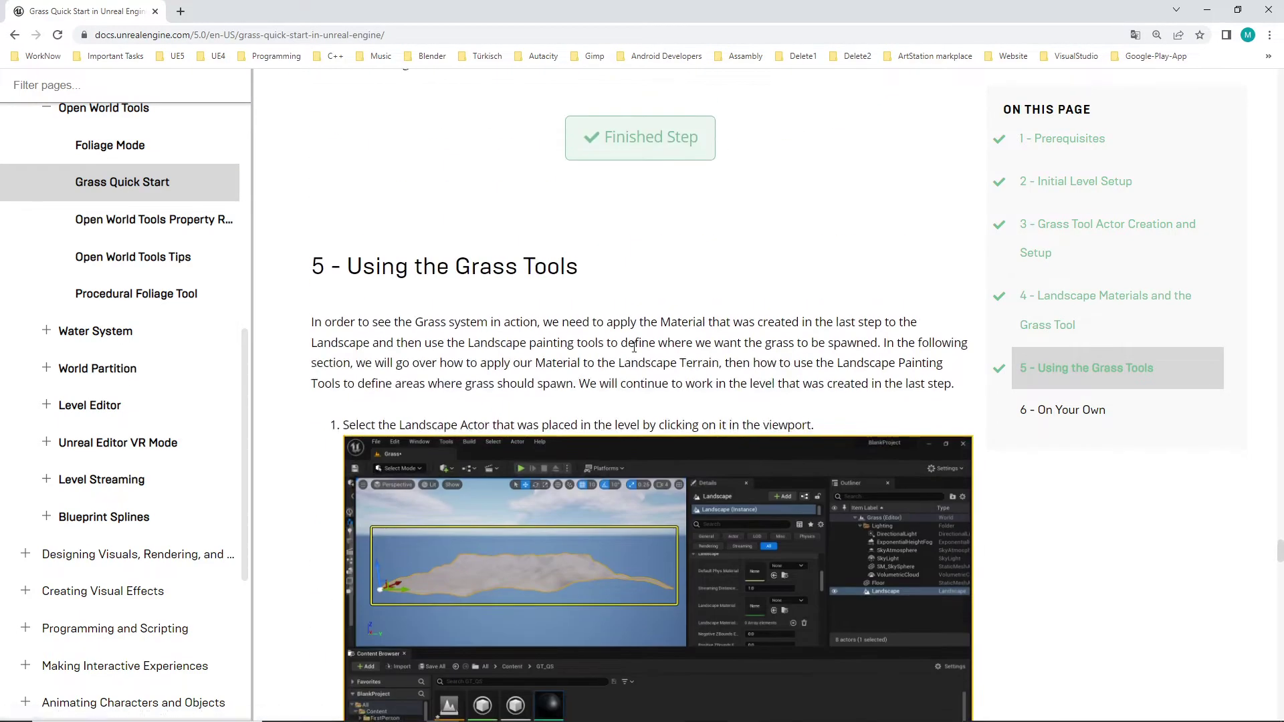
scroll(723, 416, down, 3)
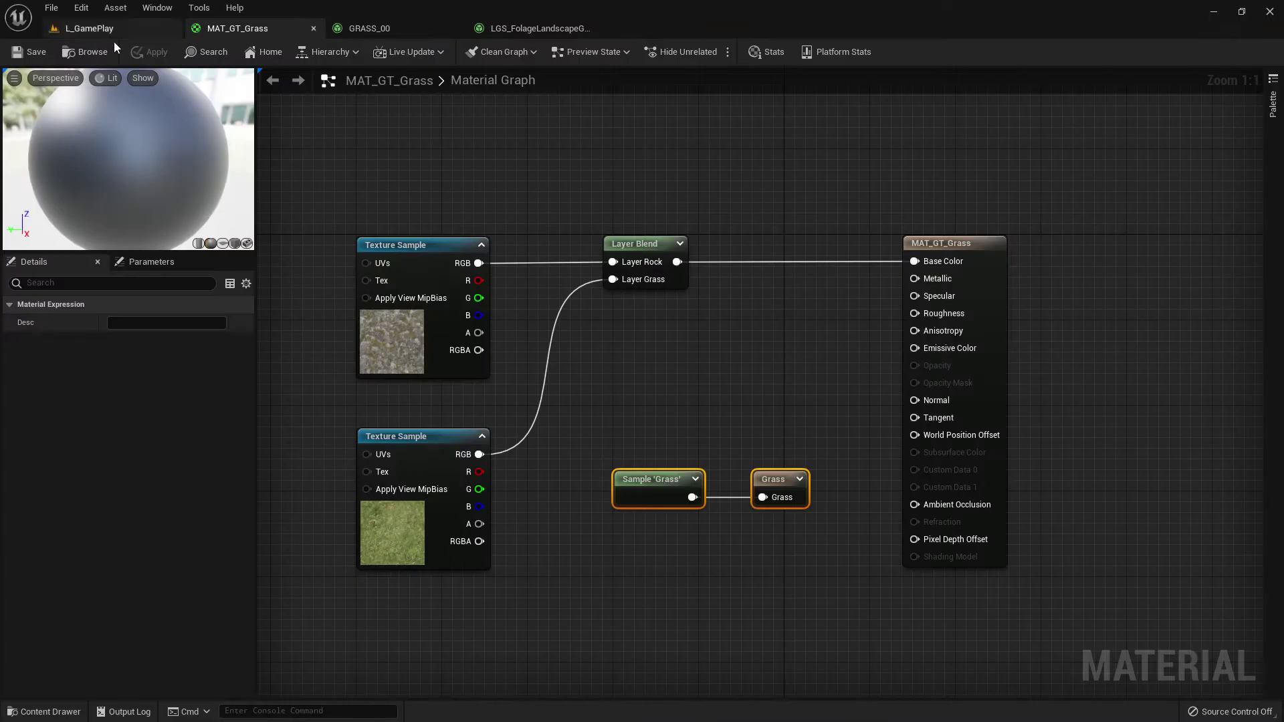
Step: Return to the L_GamePlay level in Unreal Editor and examine the selected Landscape actor from several angles
click(91, 28)
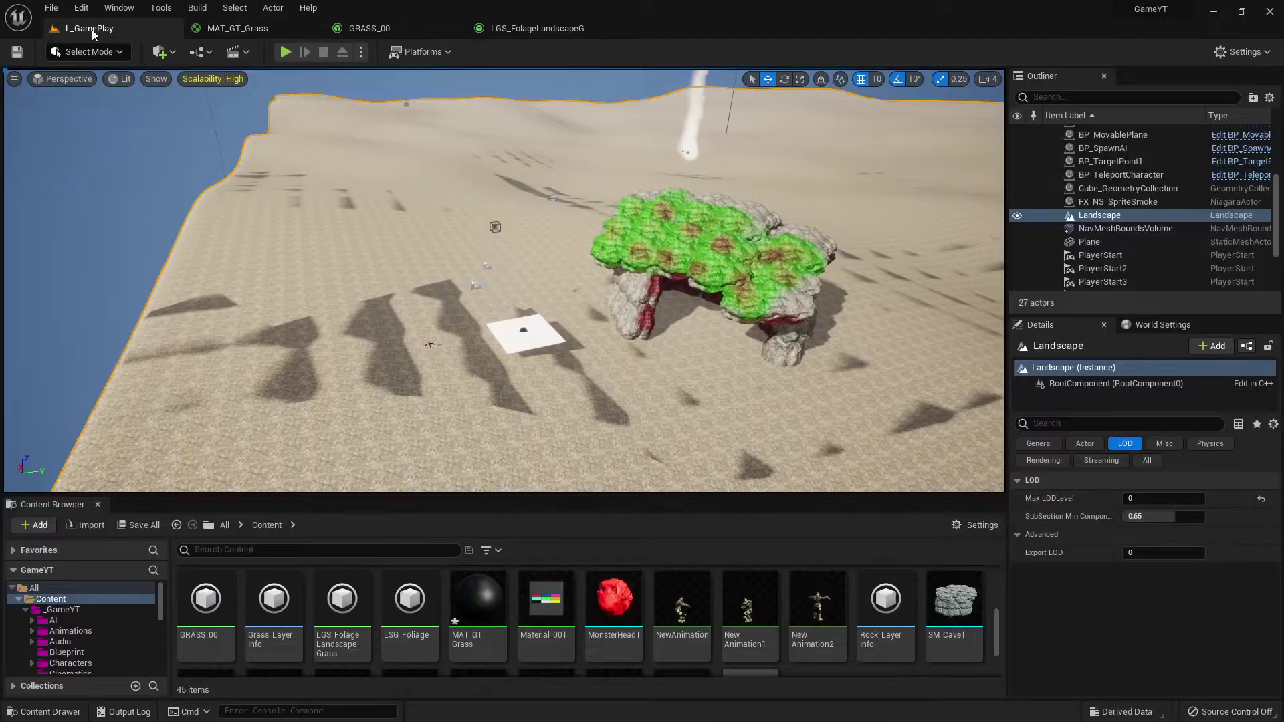
right_drag(684, 326, 688, 301)
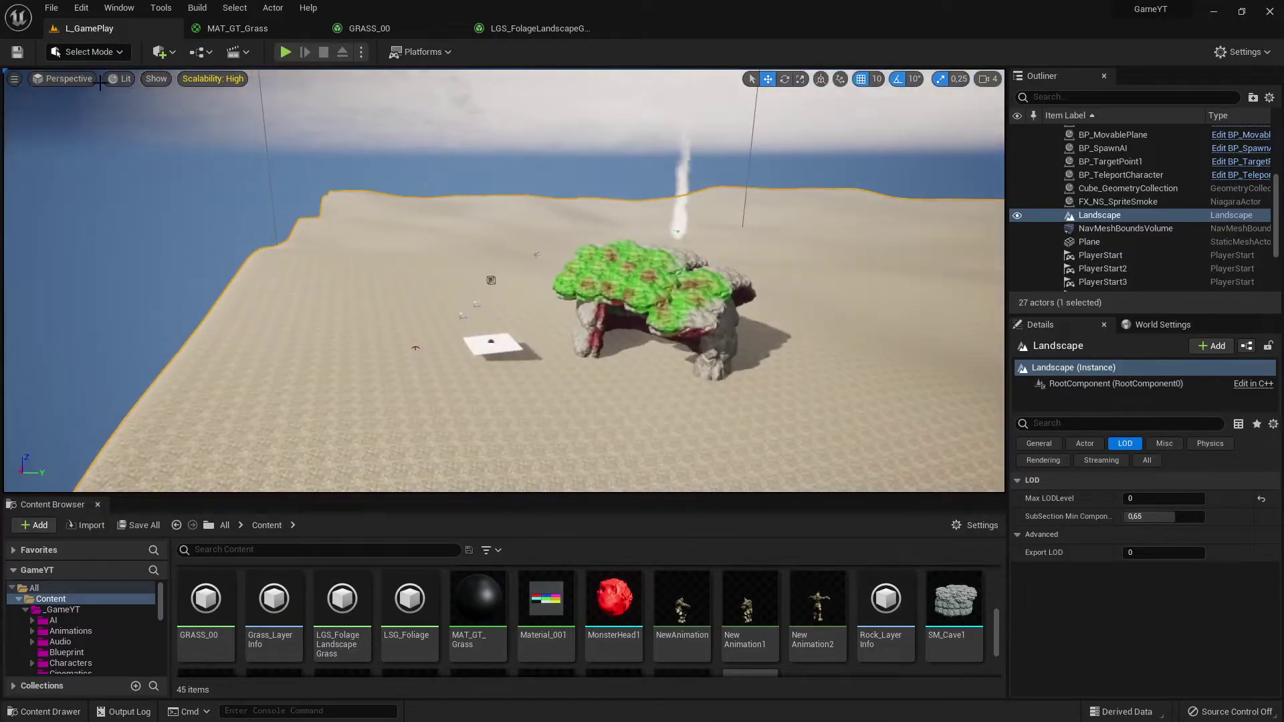
click(86, 60)
click(95, 74)
mouse_move(474, 377)
right_down()
mouse_move(582, 408)
mouse_move(709, 327)
mouse_move(481, 401)
right_up()
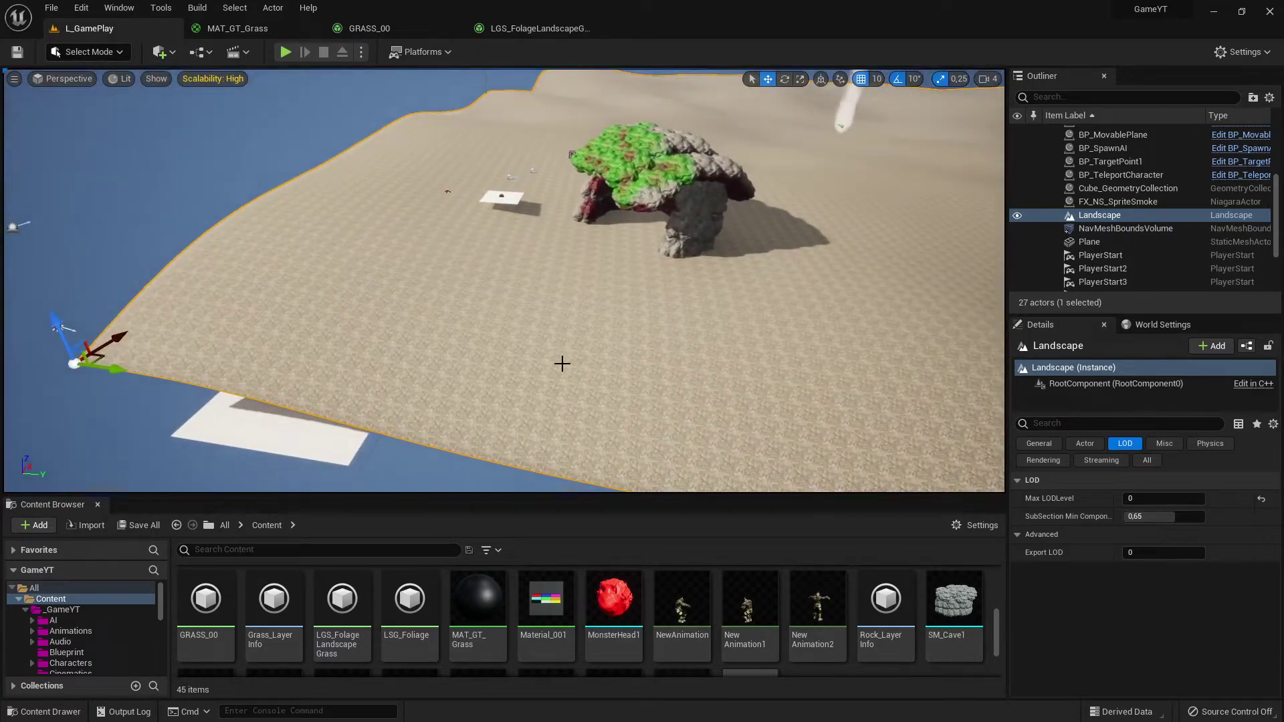
right_drag(561, 364, 652, 335)
key(f)
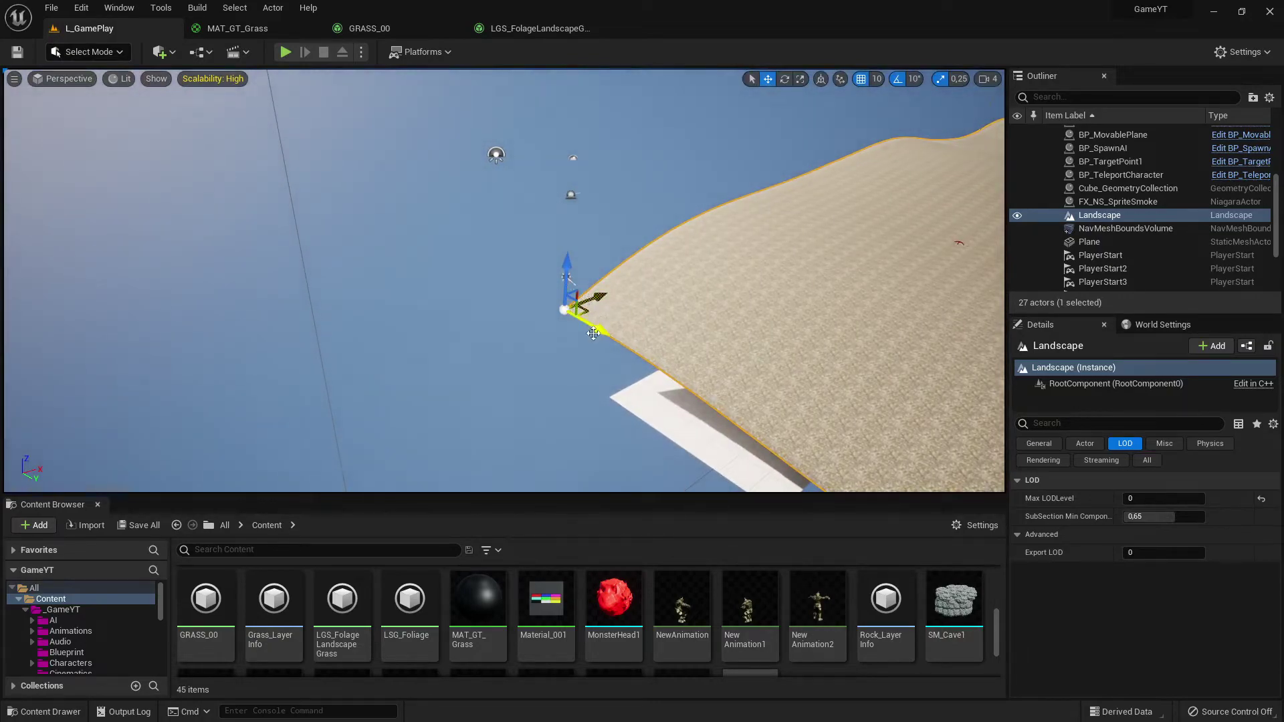
right_drag(593, 333, 743, 289)
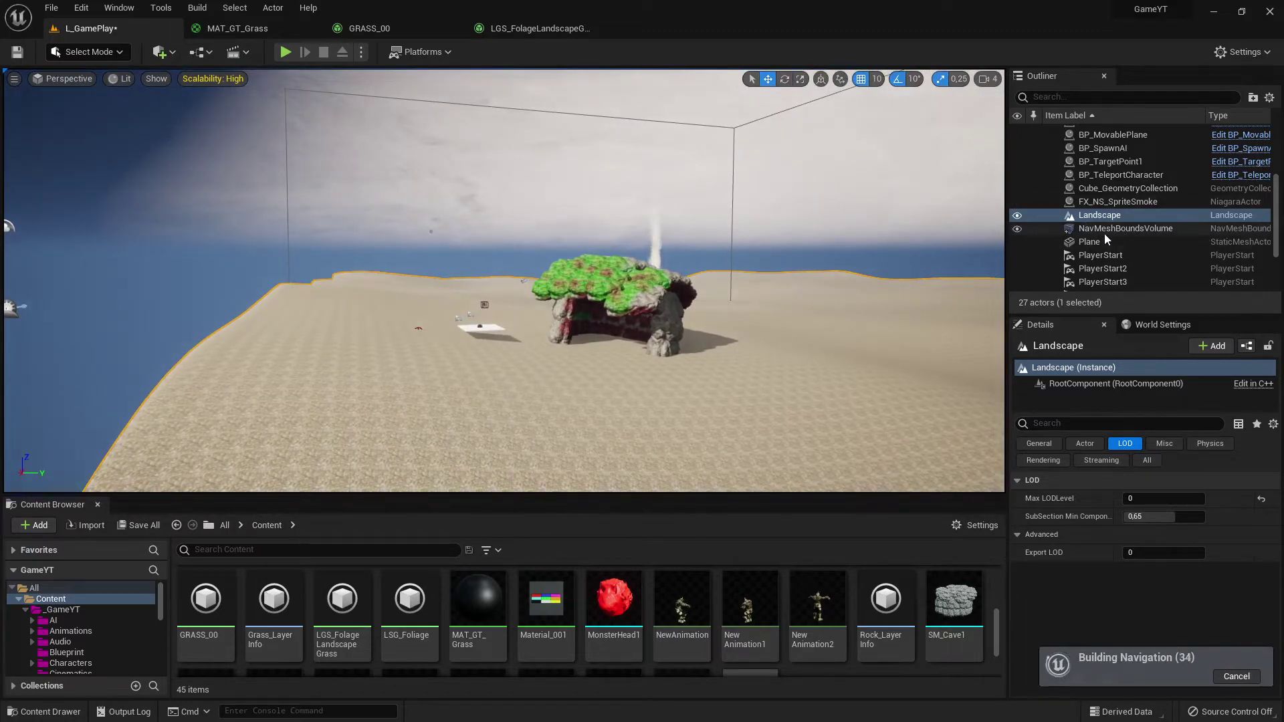
Step: Read the guide's steps in the browser for selecting MAT_GT_Grass and assigning it as the Landscape Material, highlighting the material's name
key(alt+Tab)
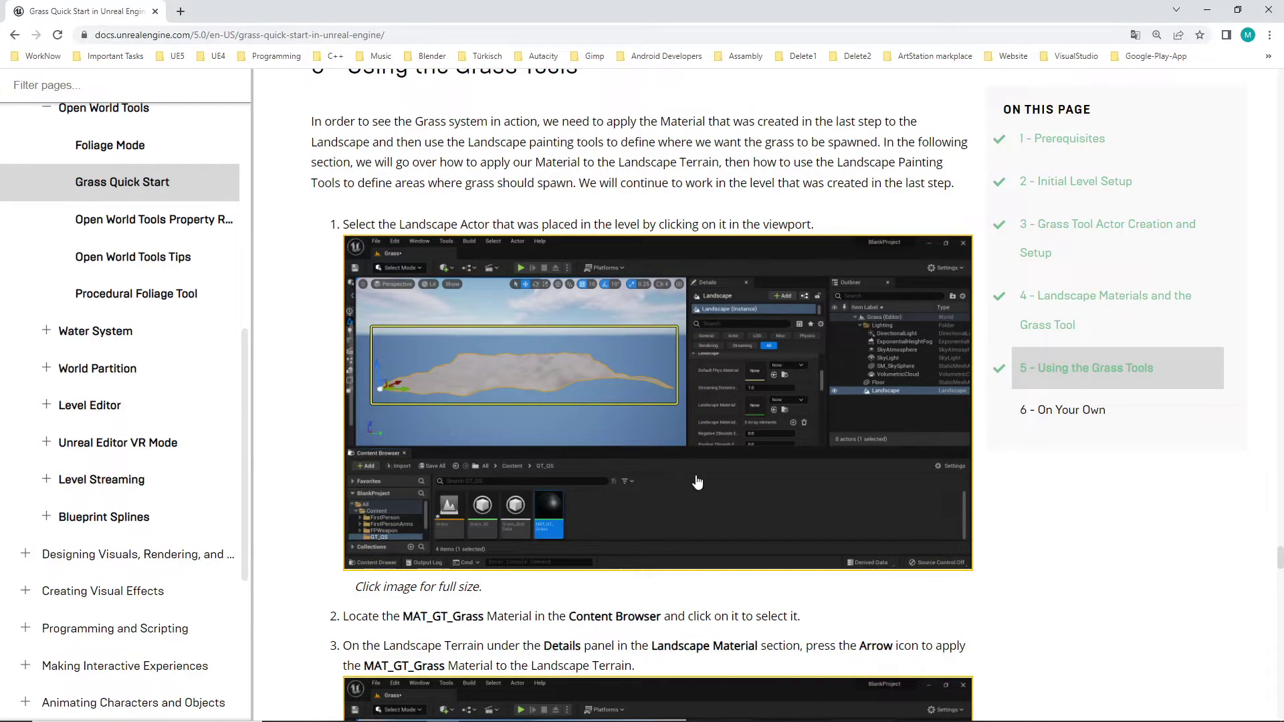
scroll(768, 472, down, 1)
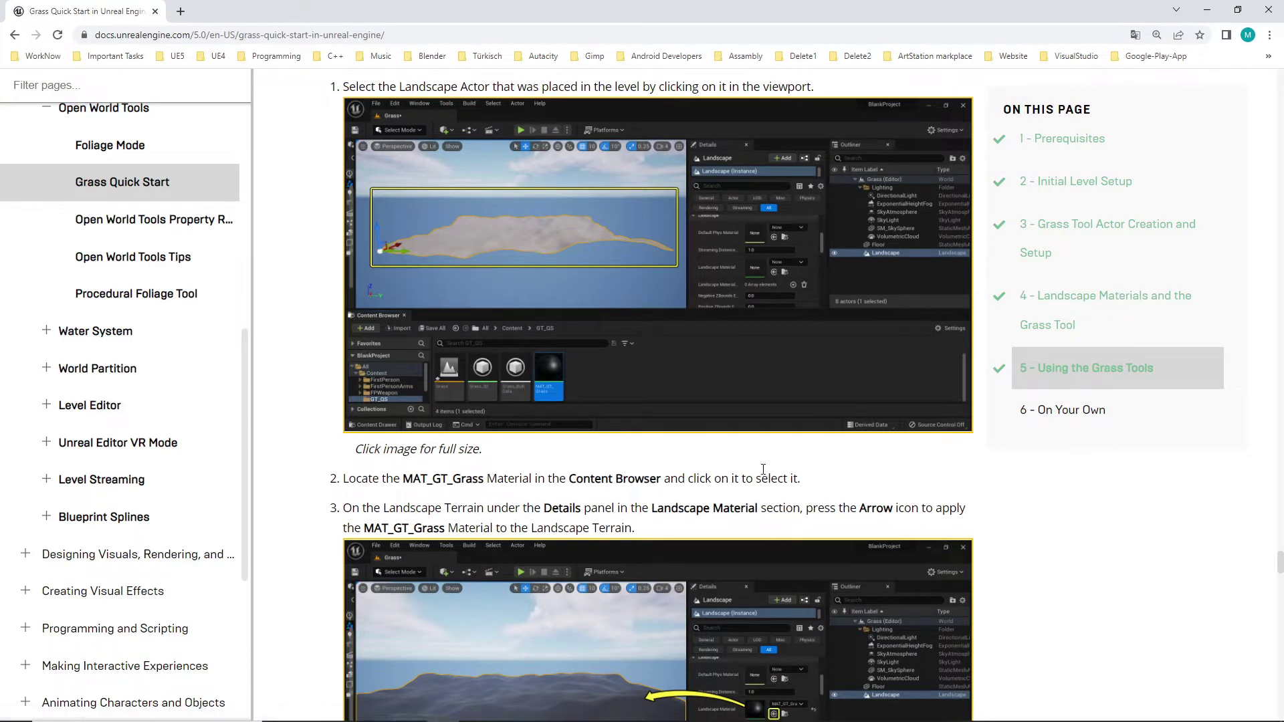
scroll(669, 488, down, 1)
scroll(600, 495, down, 2)
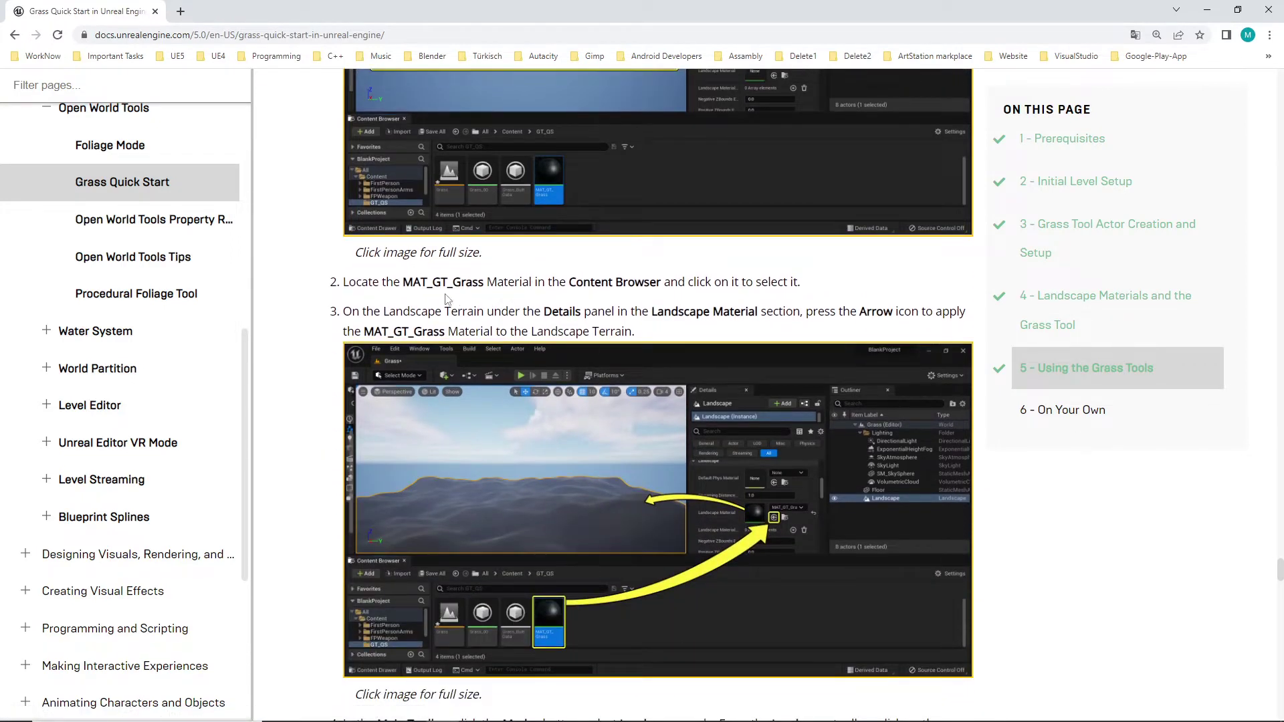
drag(404, 281, 486, 282)
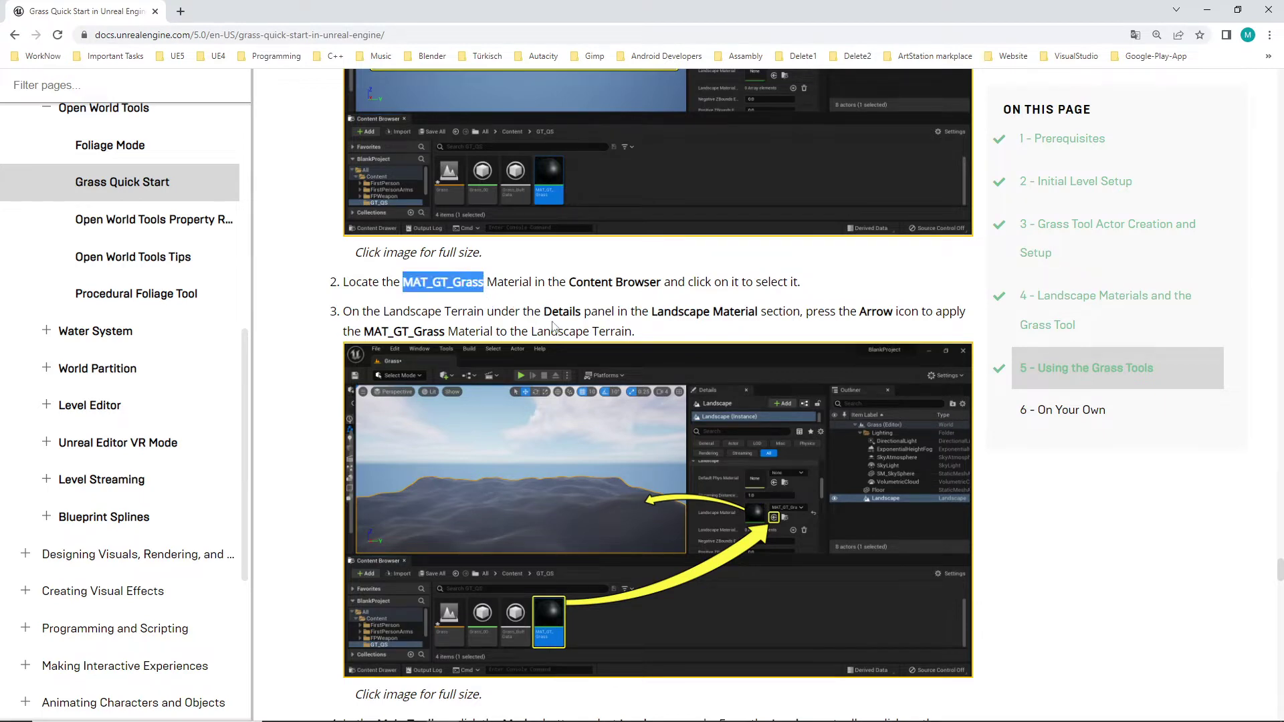
Step: Switch to Unreal Editor, show all of the Landscape actor's properties, and check its Landscape Material against MAT_GT_Grass in the Content Browser
key(alt+Tab)
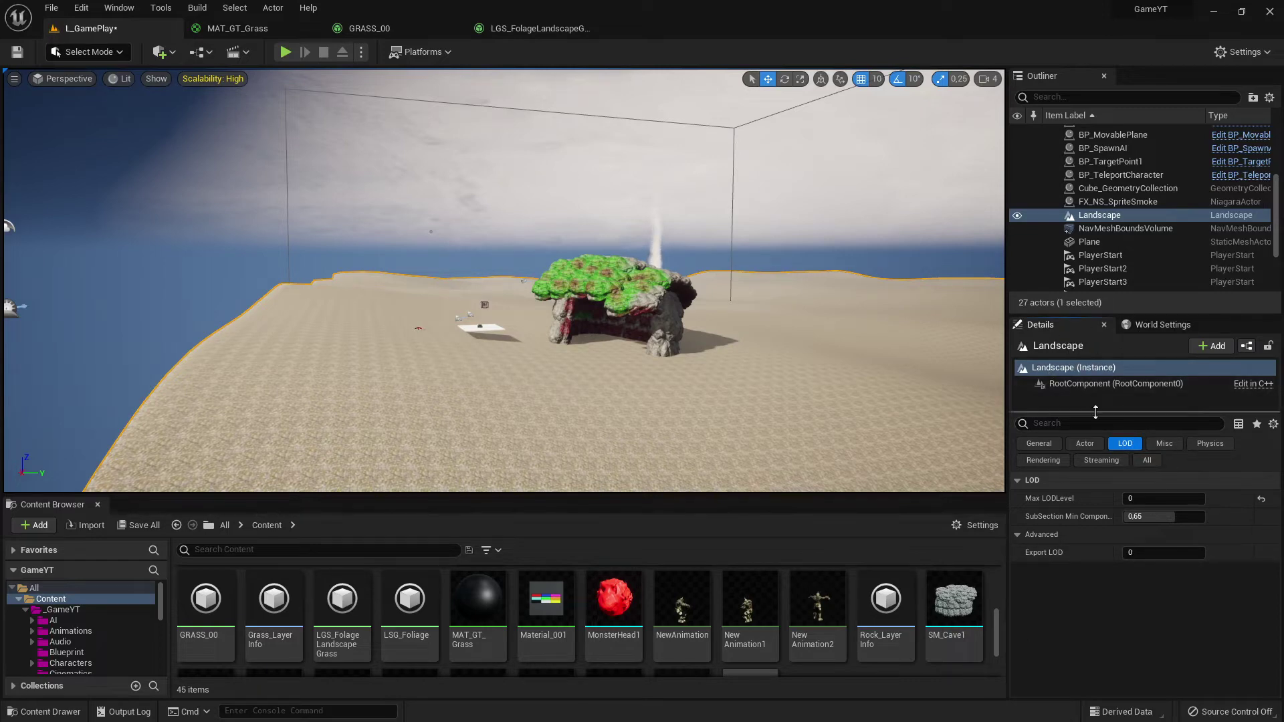
click(1152, 461)
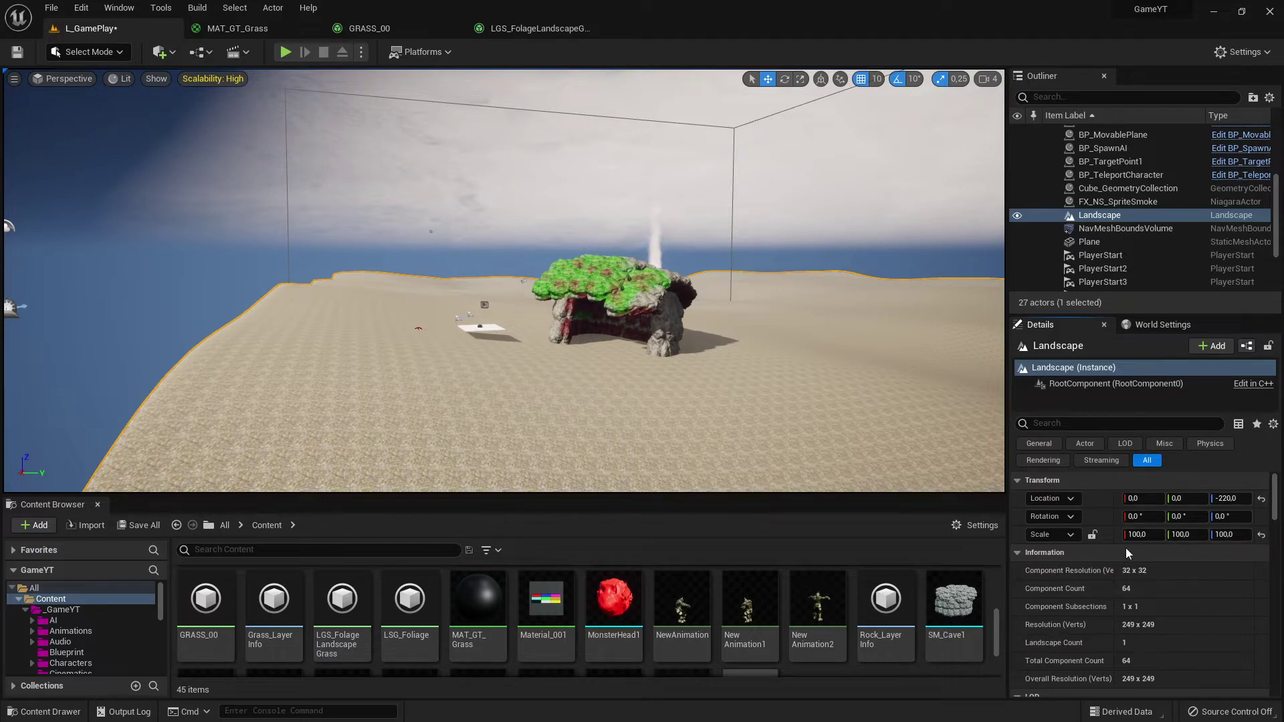
scroll(1149, 593, down, 5)
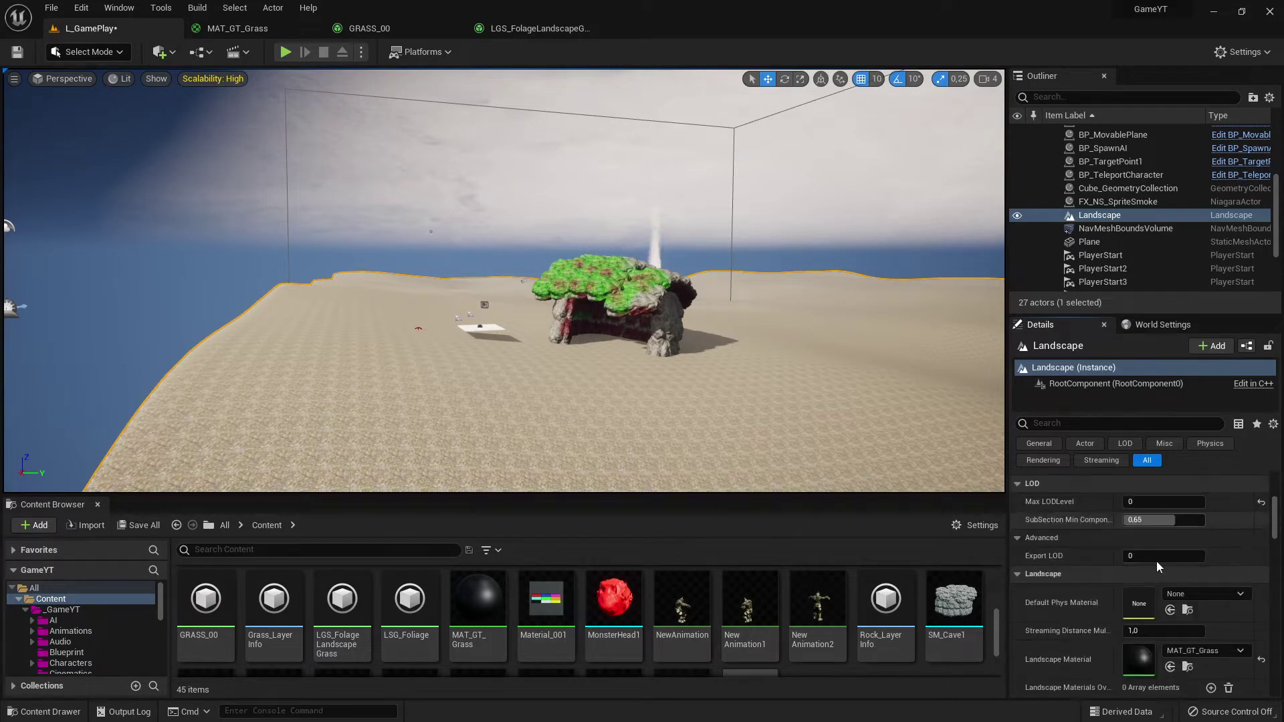
scroll(1159, 567, down, 1)
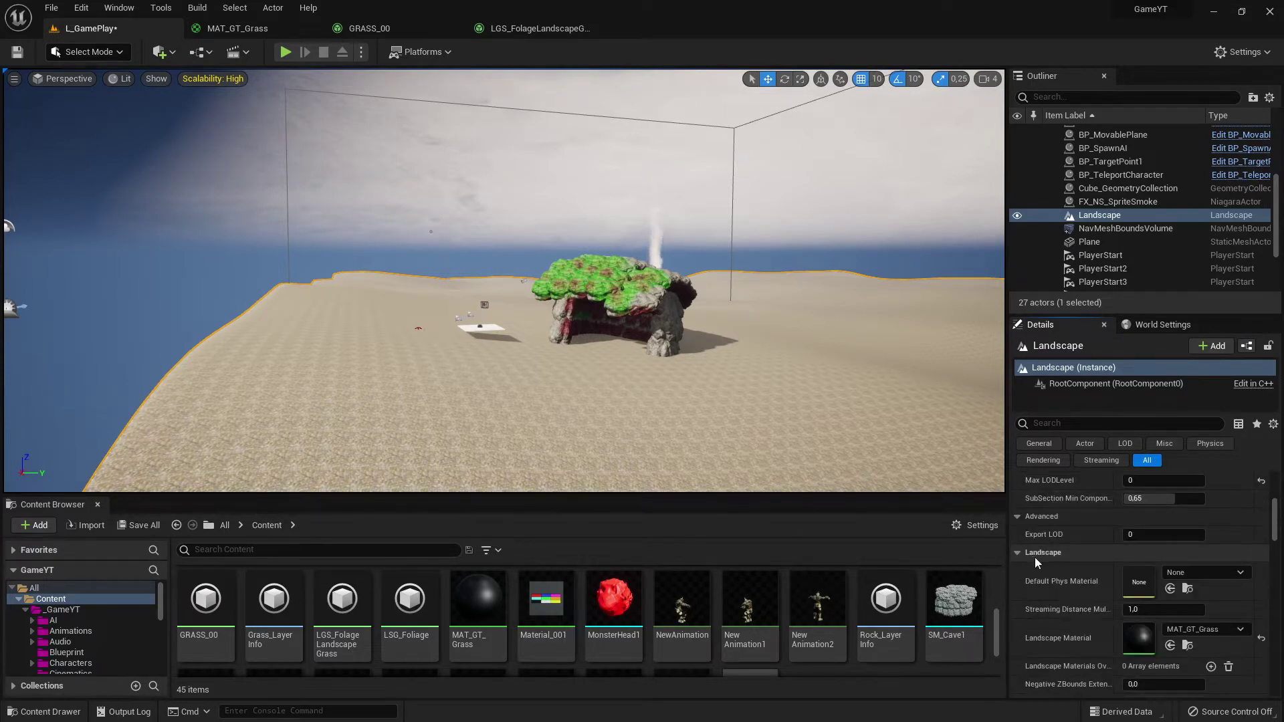
scroll(1090, 569, down, 3)
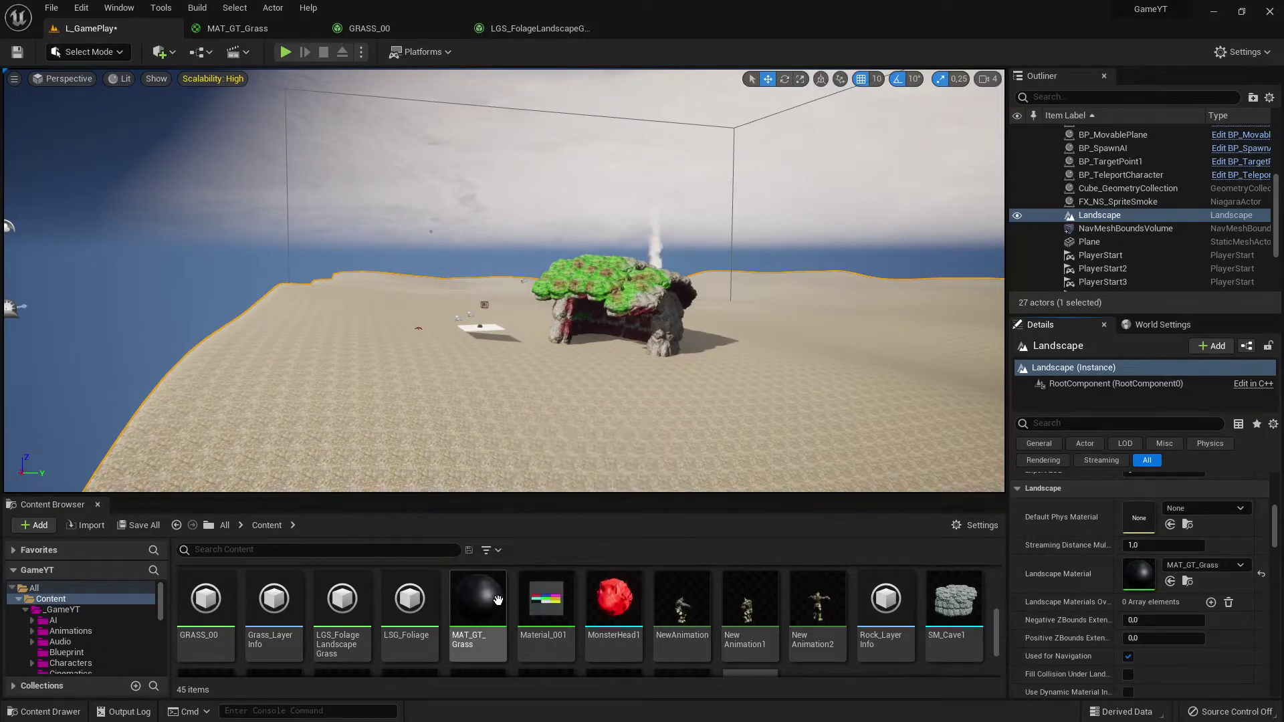
click(460, 606)
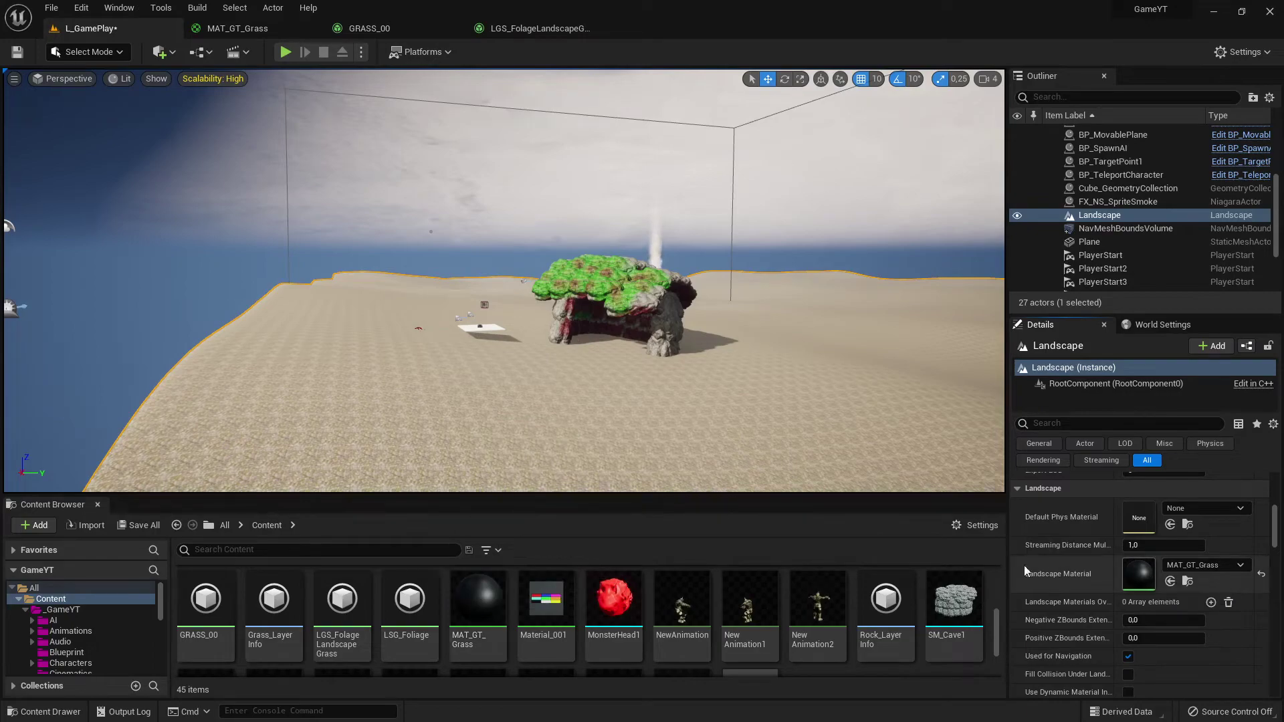
Step: Compare the guide's Landscape Material image with the editor, and read instruction 4 about entering Landscape Paint mode
key(alt+Tab)
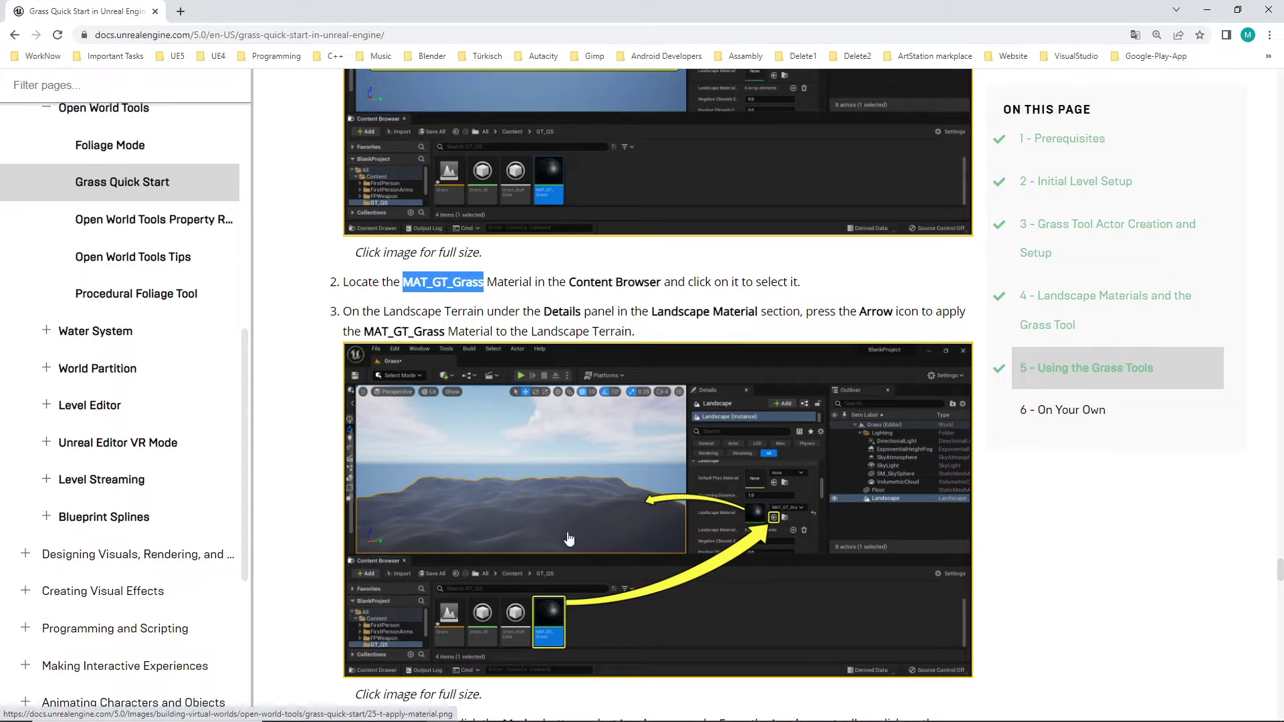
key(alt+Tab)
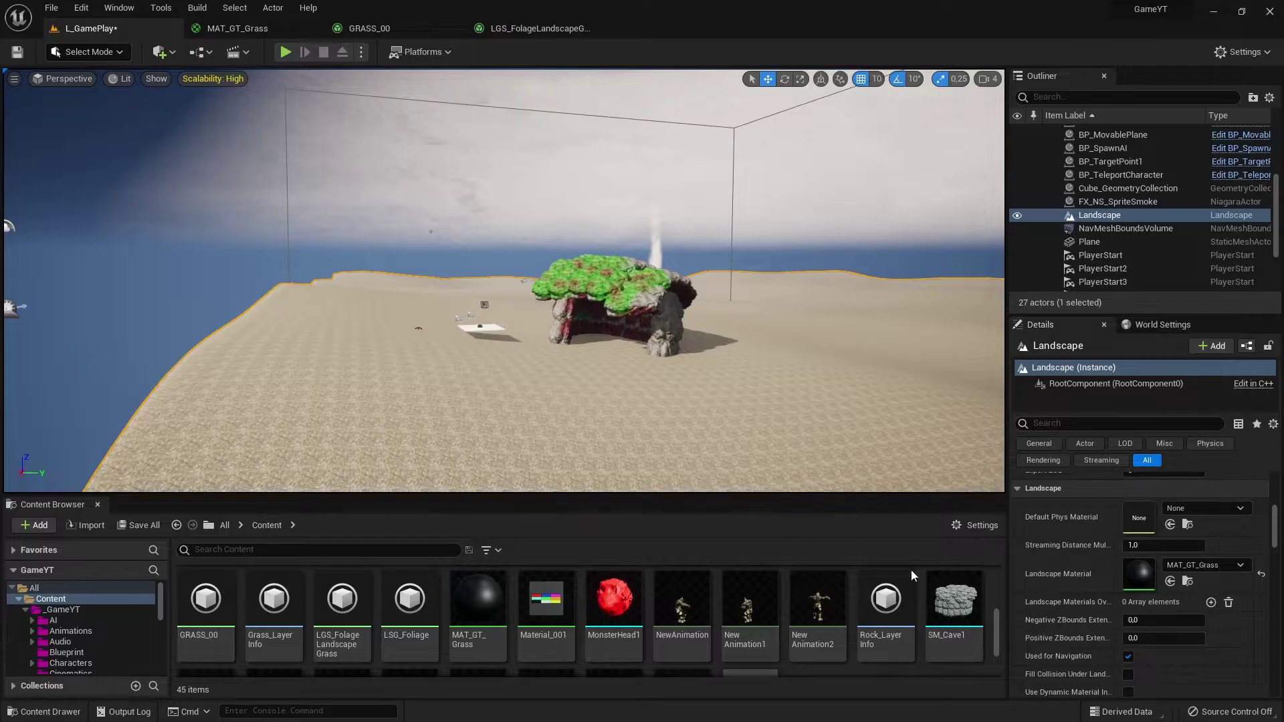
key(alt+Tab)
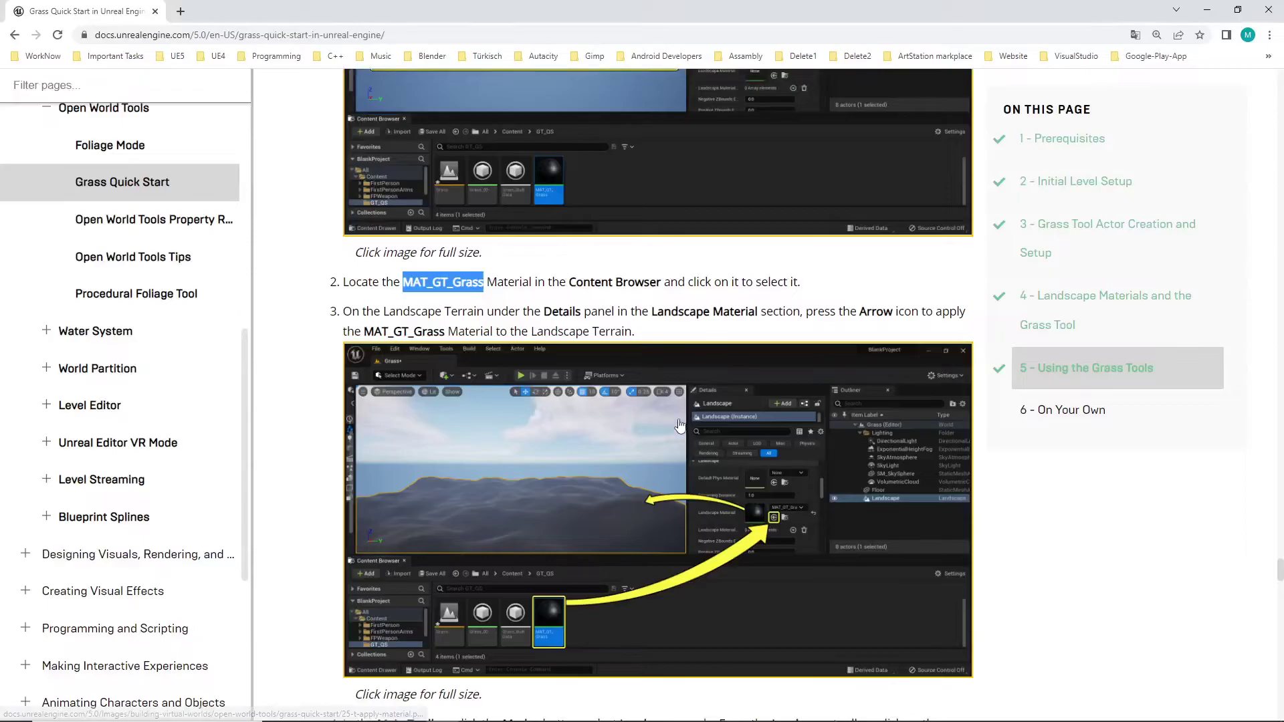
scroll(781, 324, down, 3)
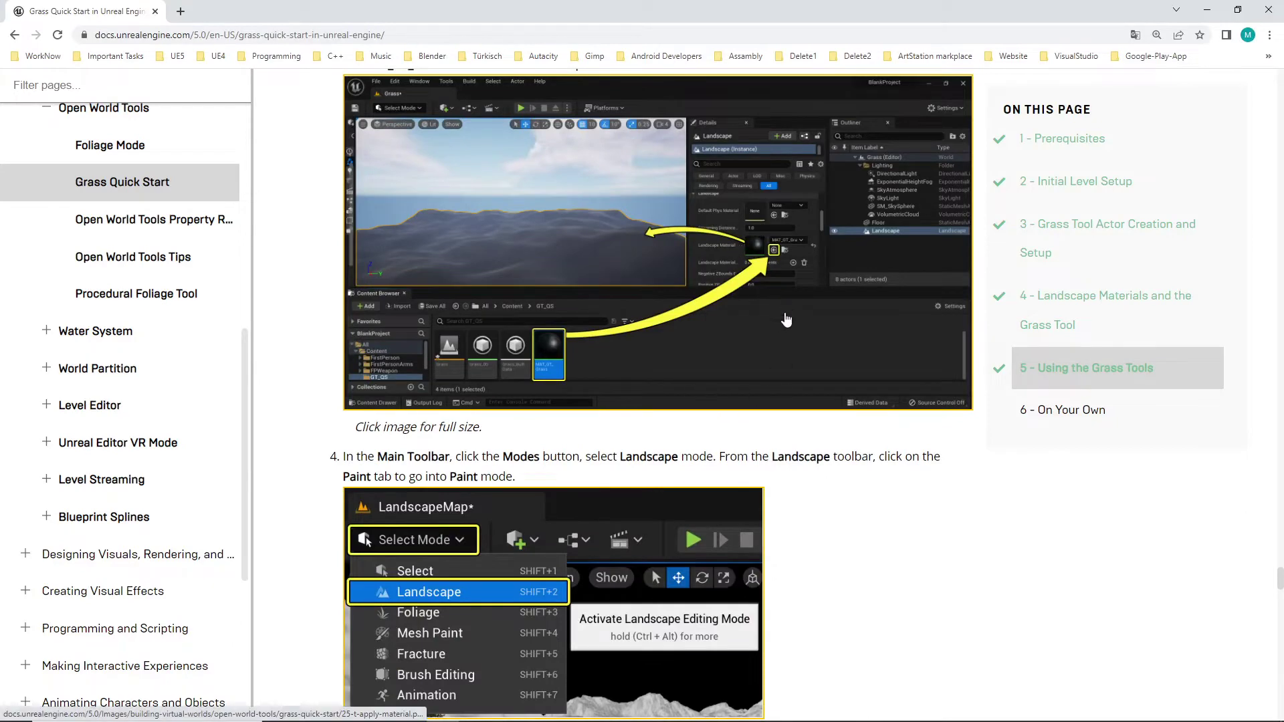
key(alt+Tab)
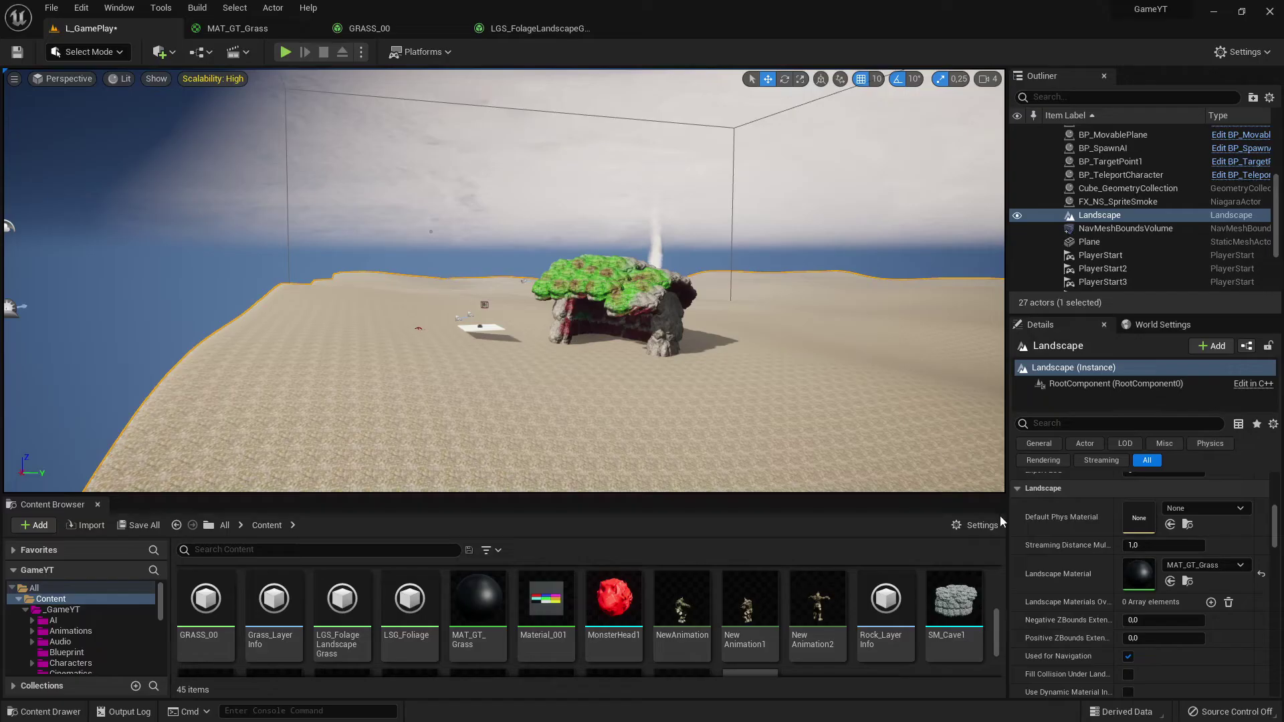
key(alt+Tab)
scroll(681, 401, down, 5)
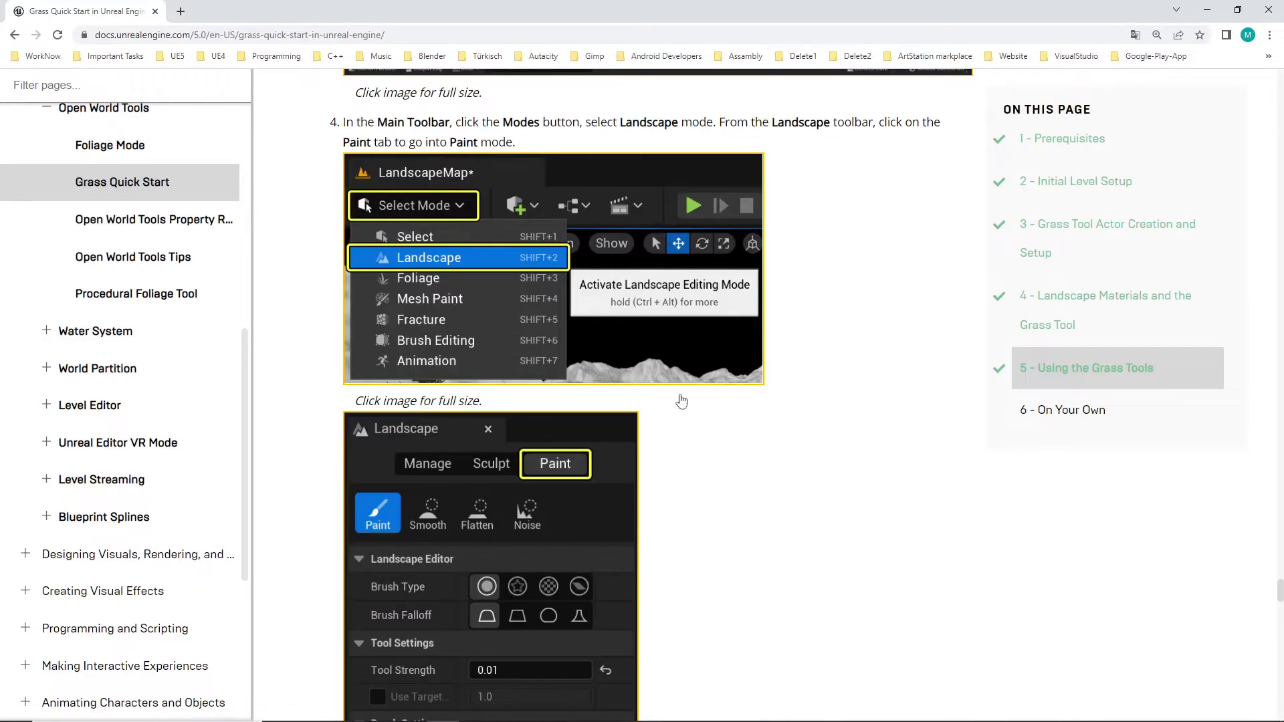
Step: Return to Unreal Editor, select MAT_GT_Grass in the Content Browser, and inspect the actor's Landscape Material choices
key(alt+Tab)
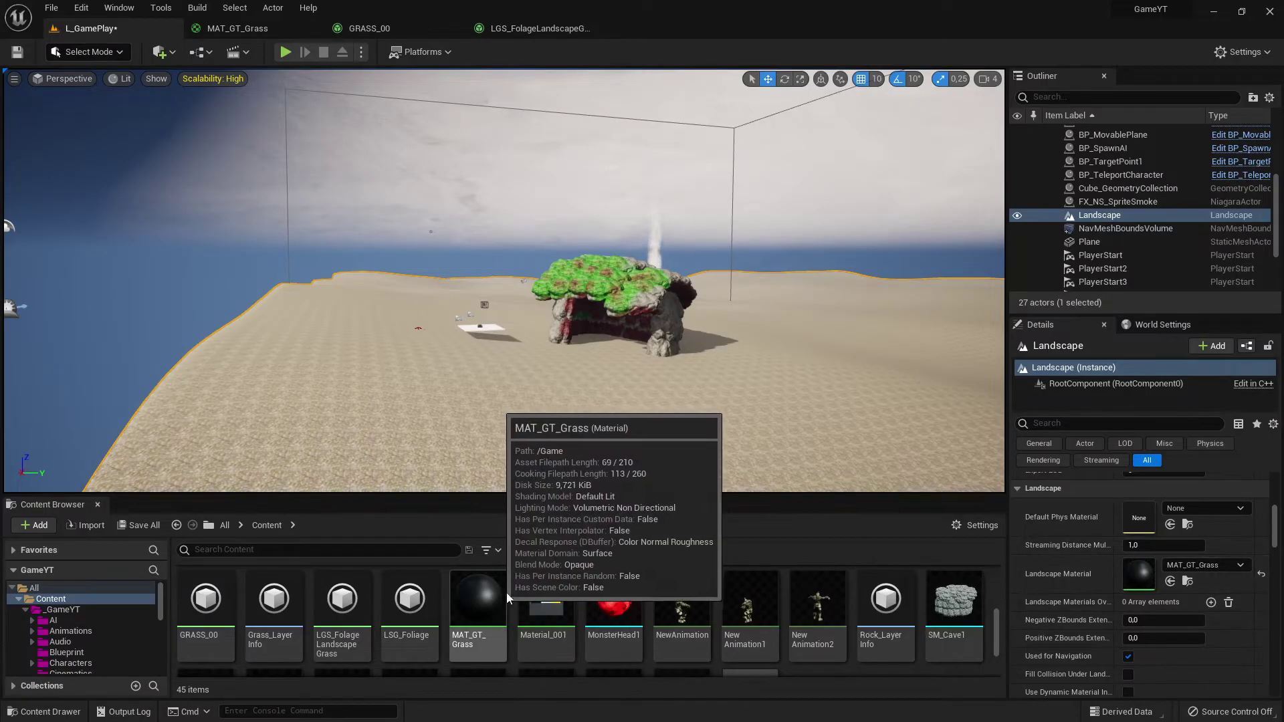
drag(503, 584, 462, 597)
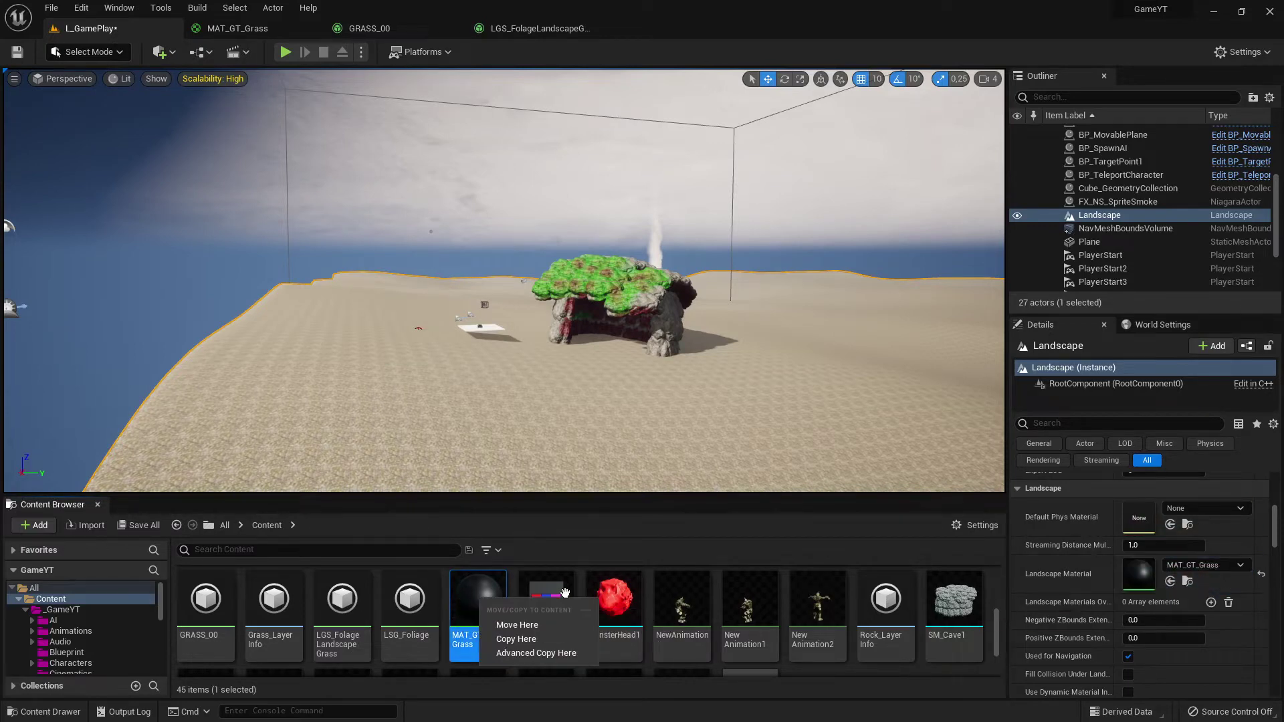
click(1222, 566)
click(1221, 566)
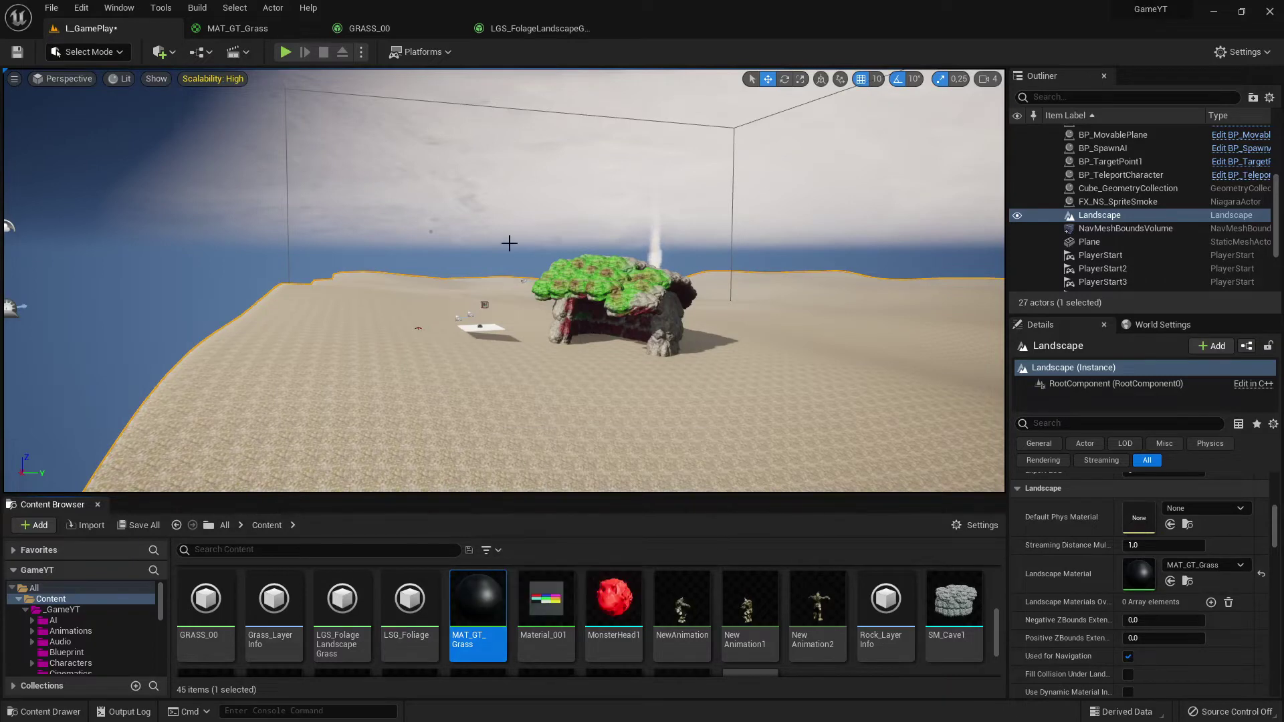
Step: Switch the L_GamePlay level to Landscape mode and close the Content Browser to enlarge the viewport
click(84, 54)
click(111, 83)
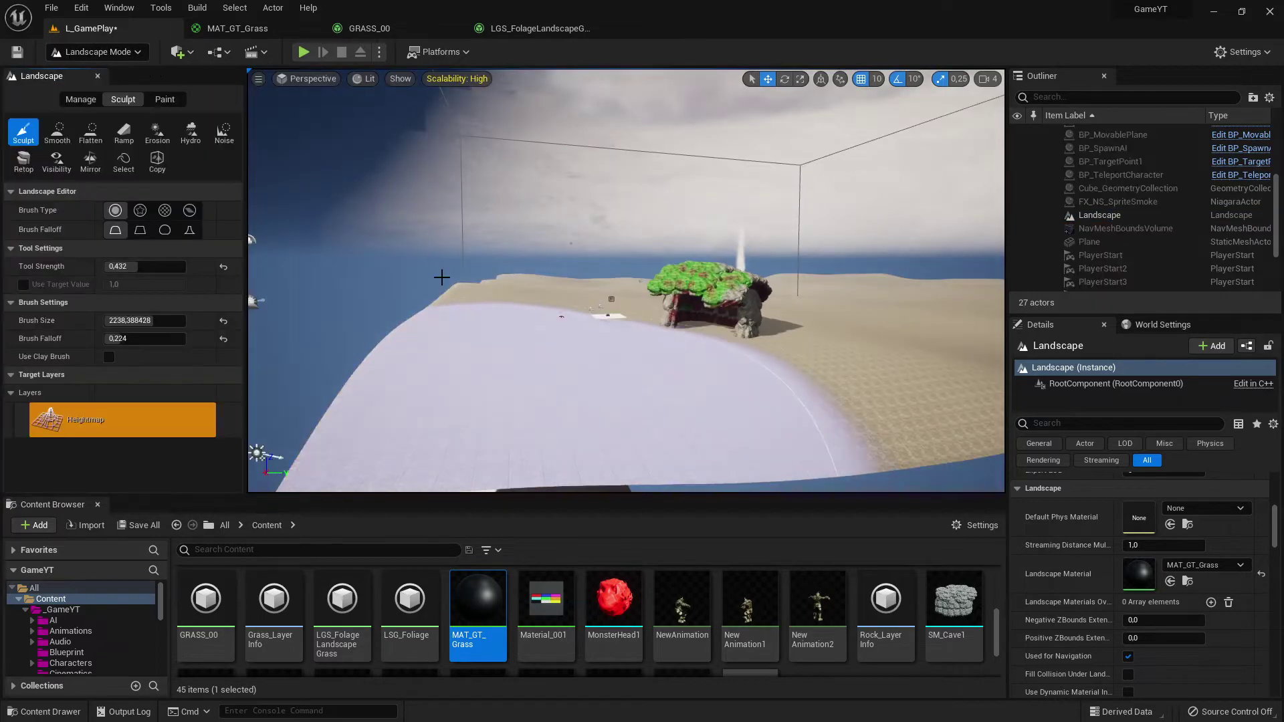
click(98, 504)
key(w)
mouse_move(667, 426)
right_down()
mouse_move(803, 431)
mouse_move(716, 402)
mouse_move(635, 403)
mouse_move(622, 462)
mouse_move(653, 475)
mouse_move(582, 407)
right_up()
Step: Check instruction 4 in the browser guide and set the Landscape tools to Paint mode in Unreal Editor
key(alt+Tab)
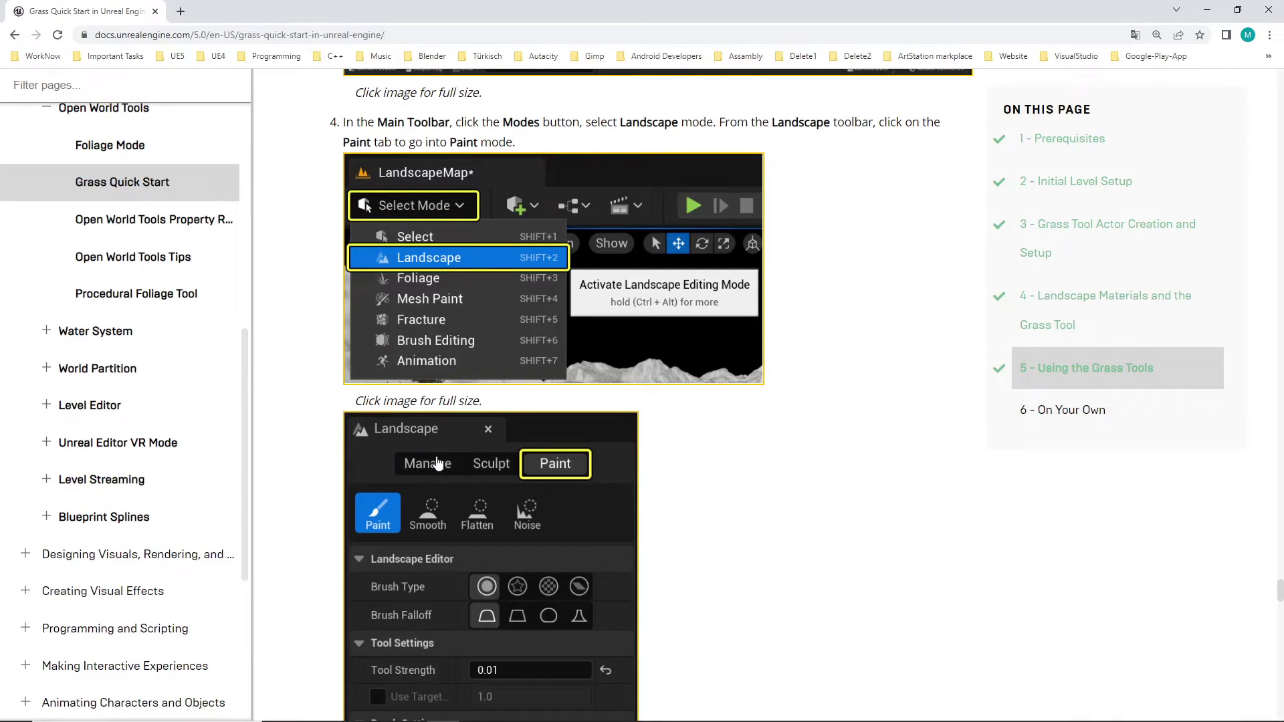
key(alt+Tab)
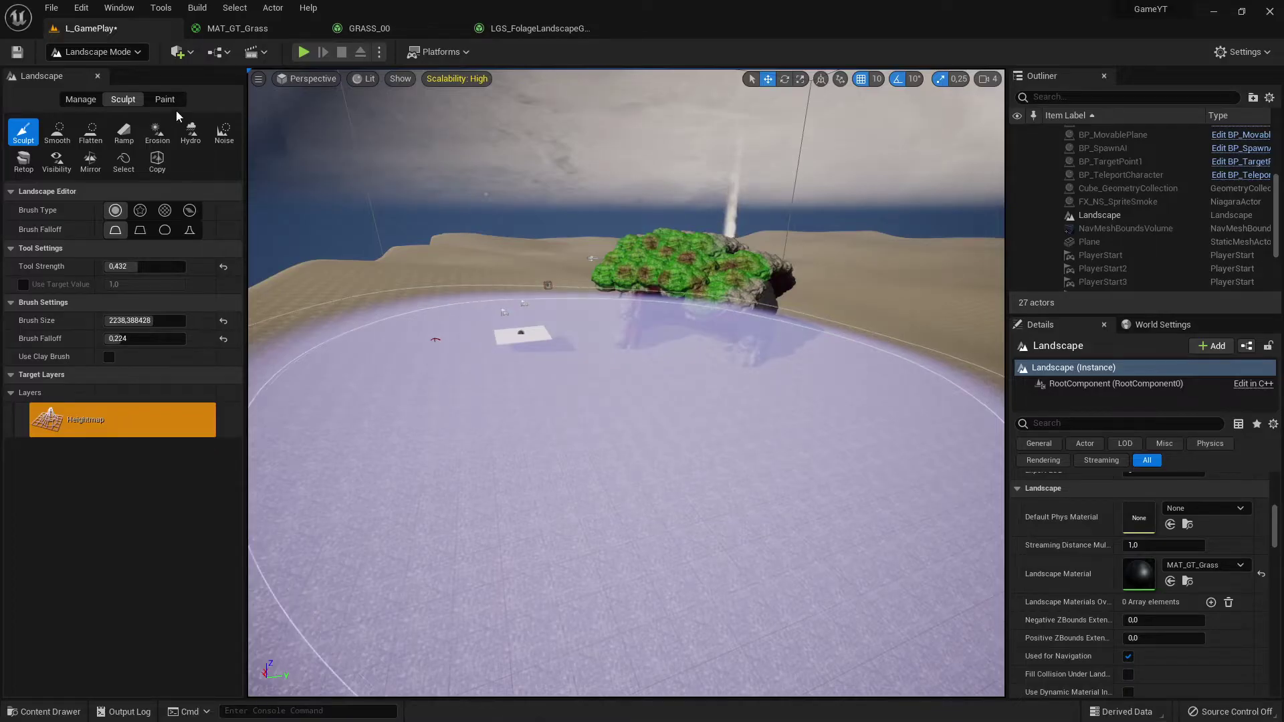
scroll(225, 163, down, 1)
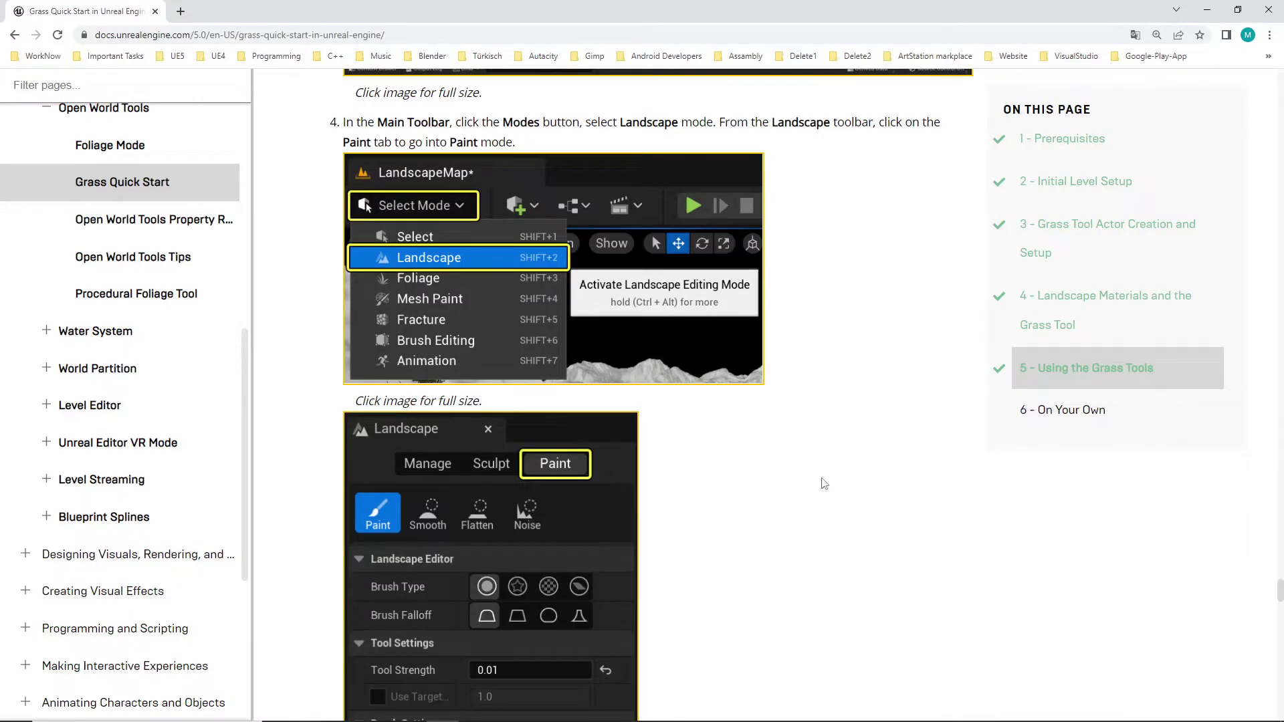
scroll(824, 484, down, 3)
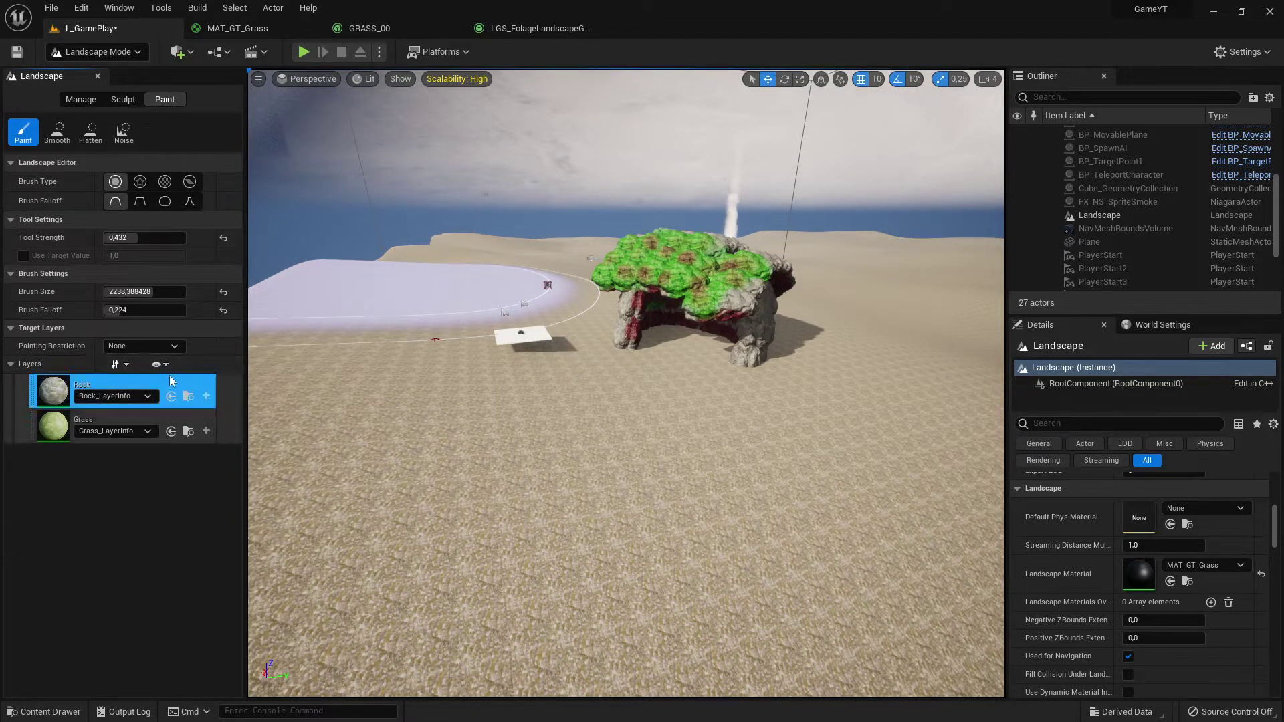
Step: Read the guide's instruction 5 about adding Layer Info to the Rock and Grass target layers, then return to the editor
key(alt+Tab)
scroll(493, 413, down, 3)
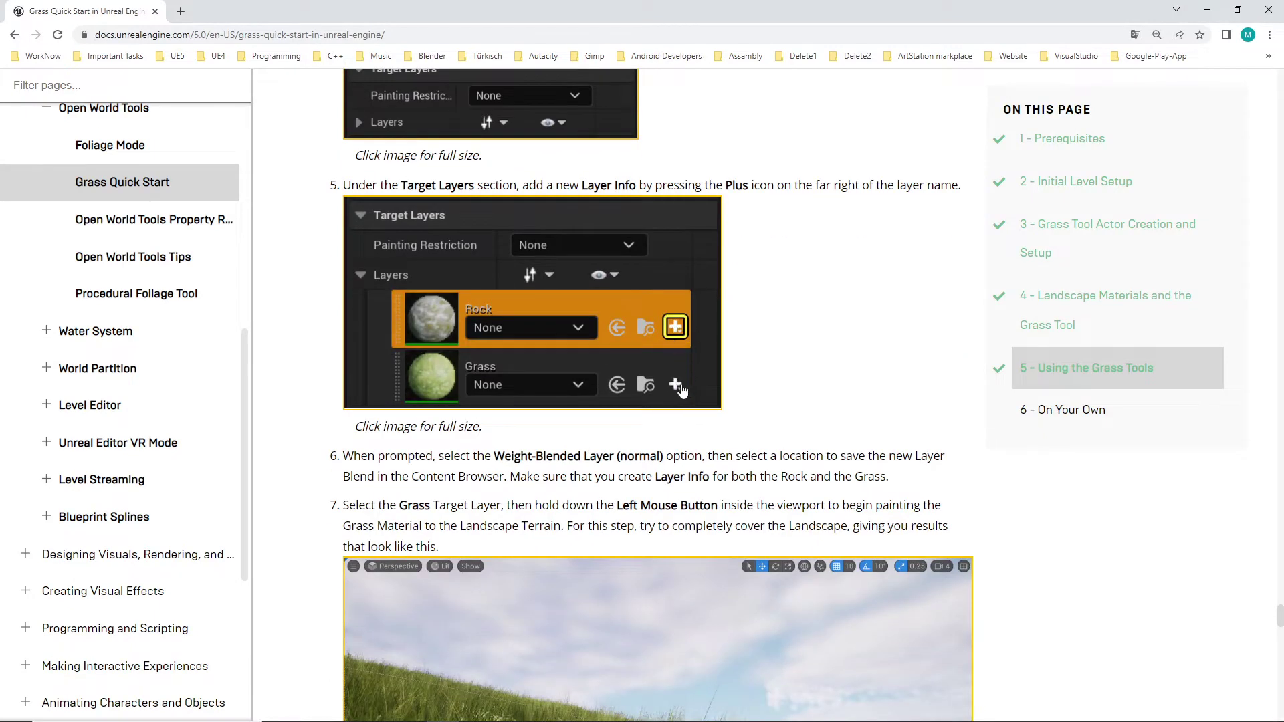
key(alt+Tab)
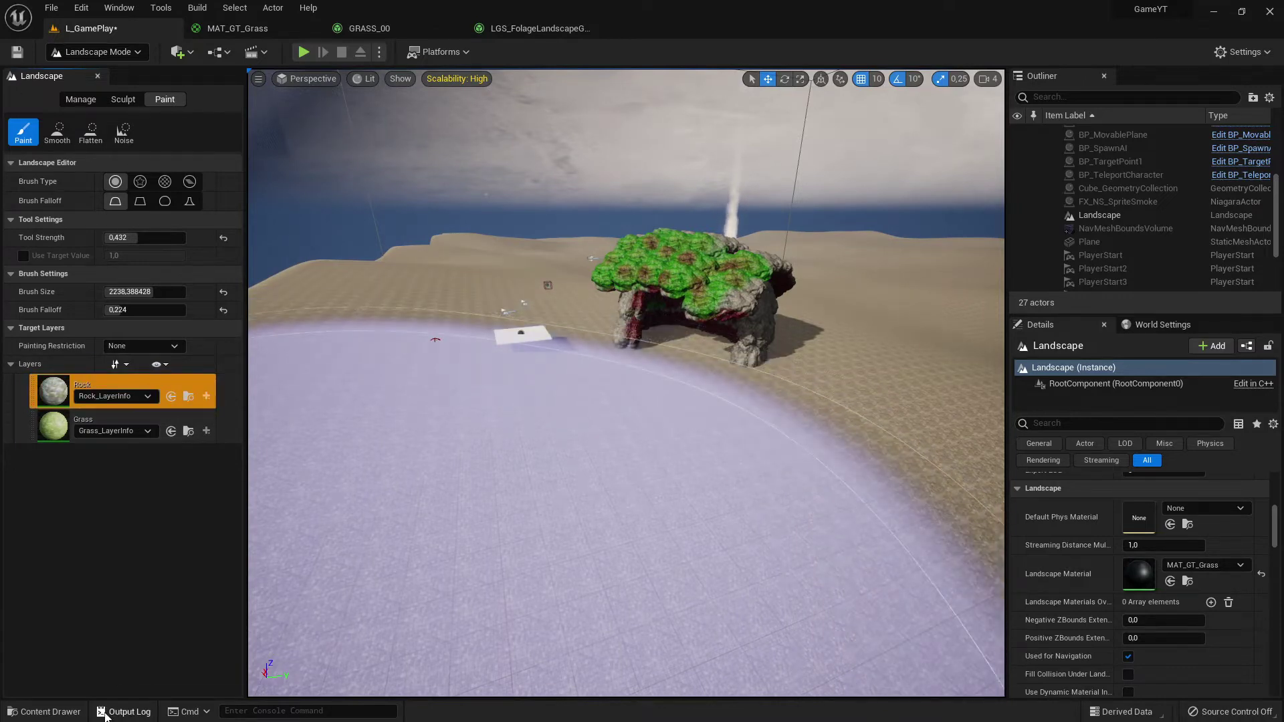
Step: Open the Content Drawer, clear the T_Alpin search, and open the Foliage folder inside _GameYT
click(44, 712)
click(86, 529)
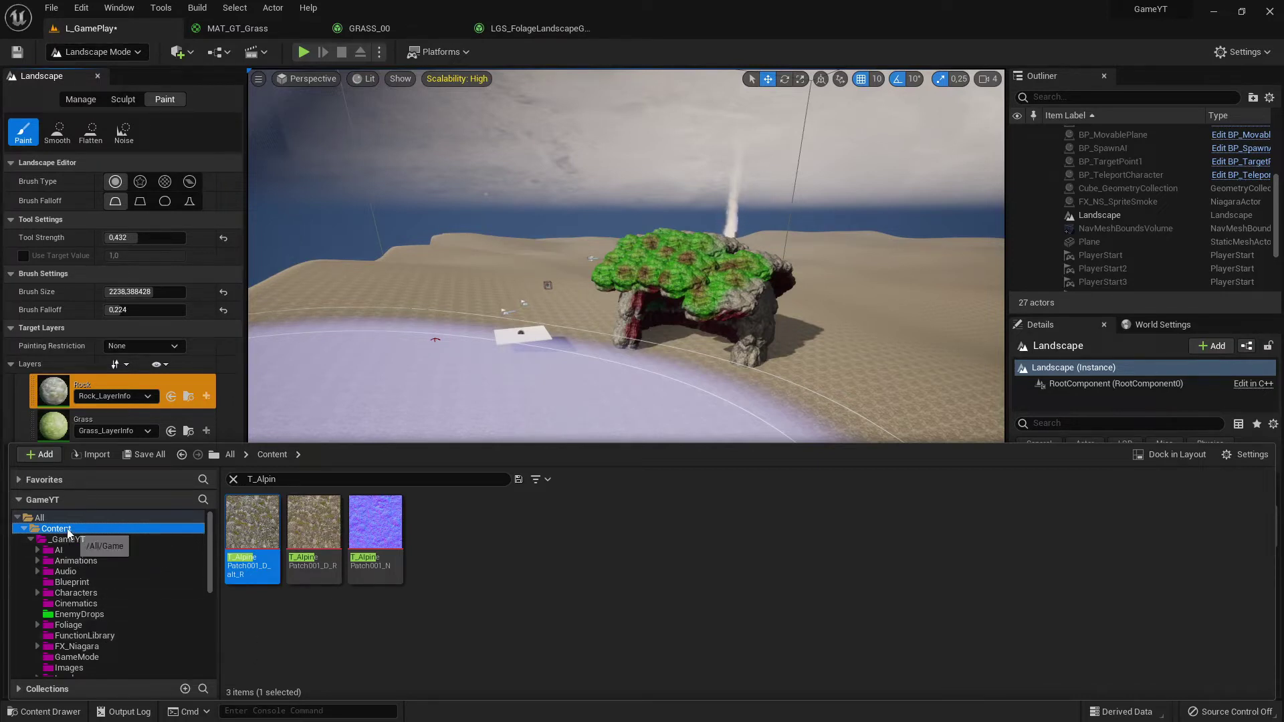
click(275, 479)
key(BackSpace)
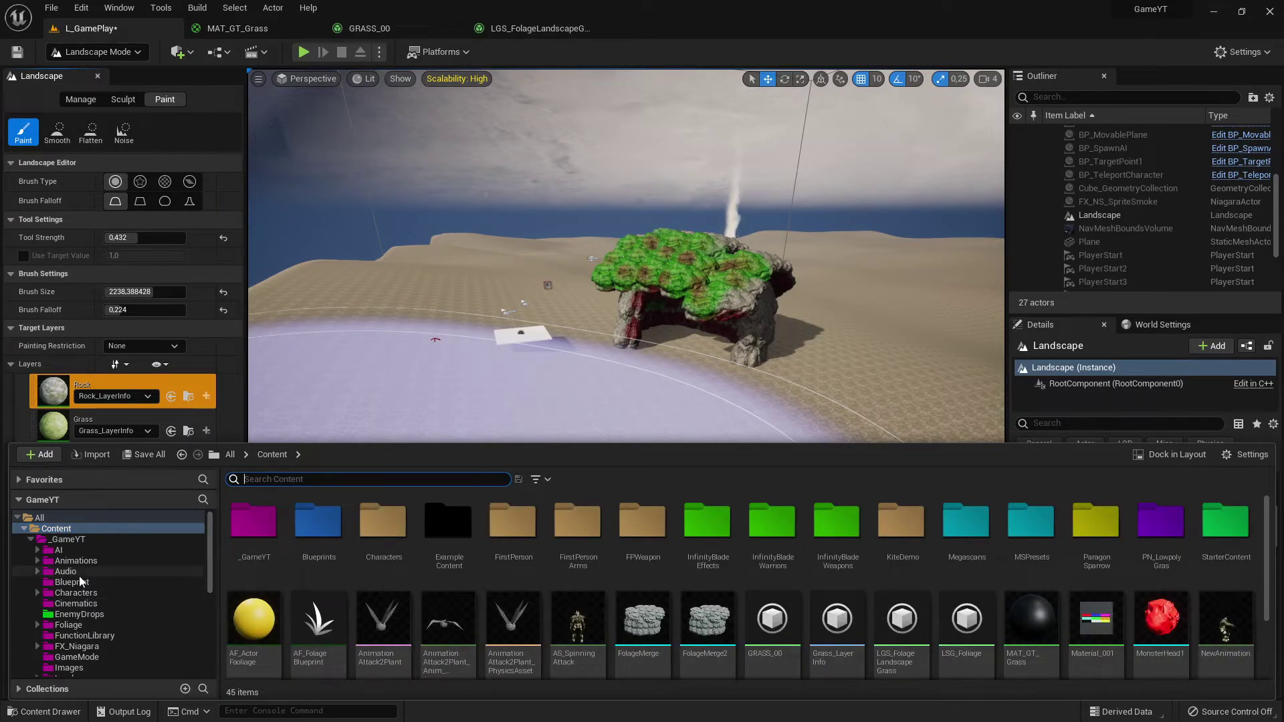
click(74, 626)
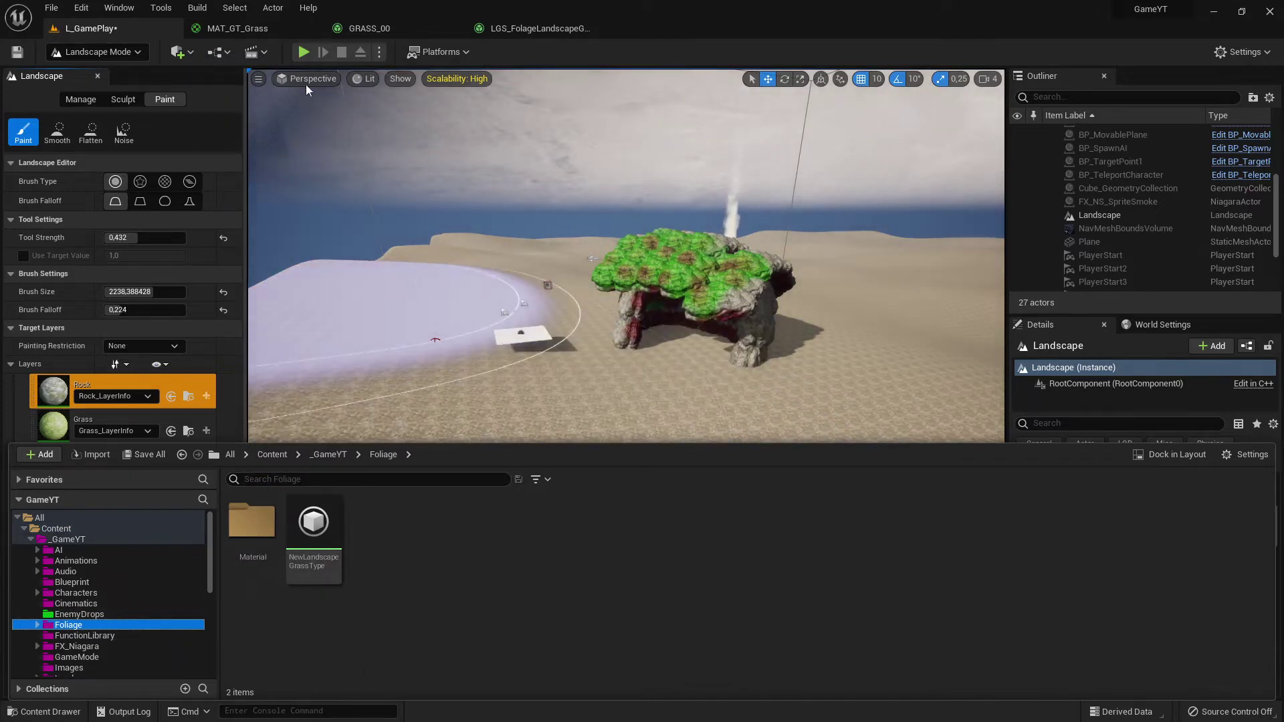
Step: Close the Content Drawer and save the L_GamePlay level
click(99, 28)
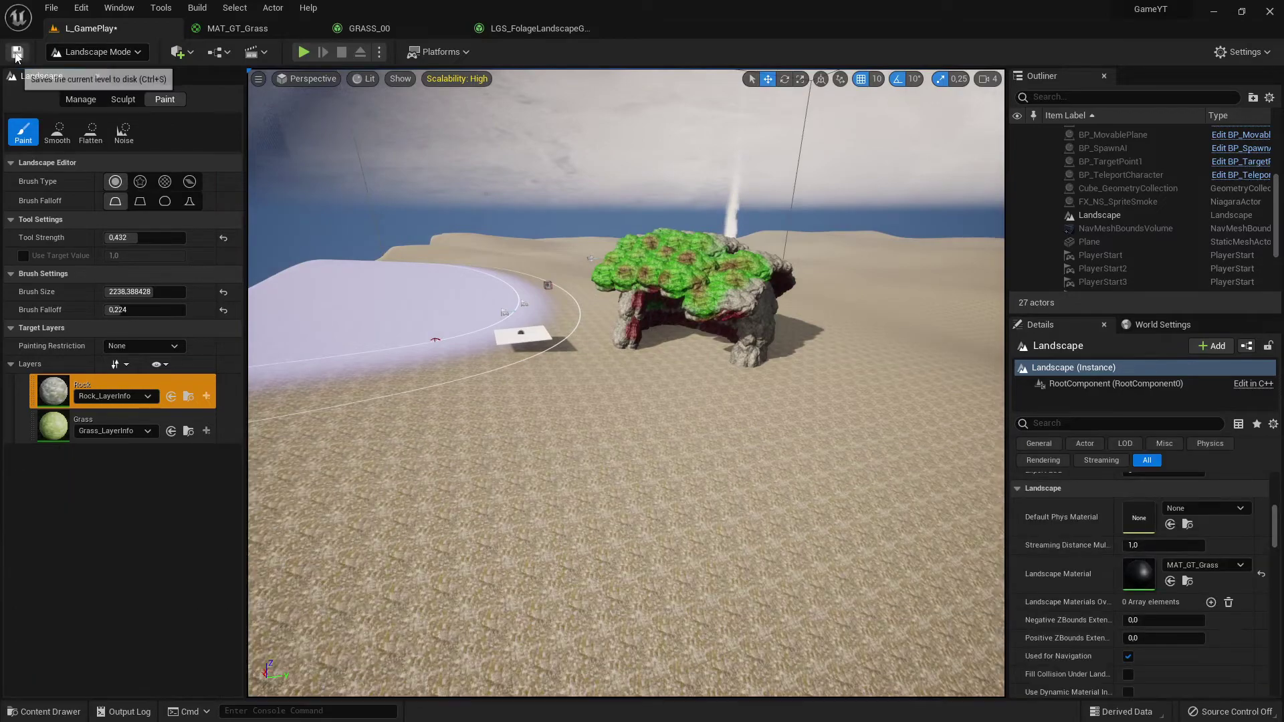
click(17, 55)
Step: Read the guide's instructions 6 and 7 and its performance note on painting grass, and return to Unreal Editor
key(alt+Tab)
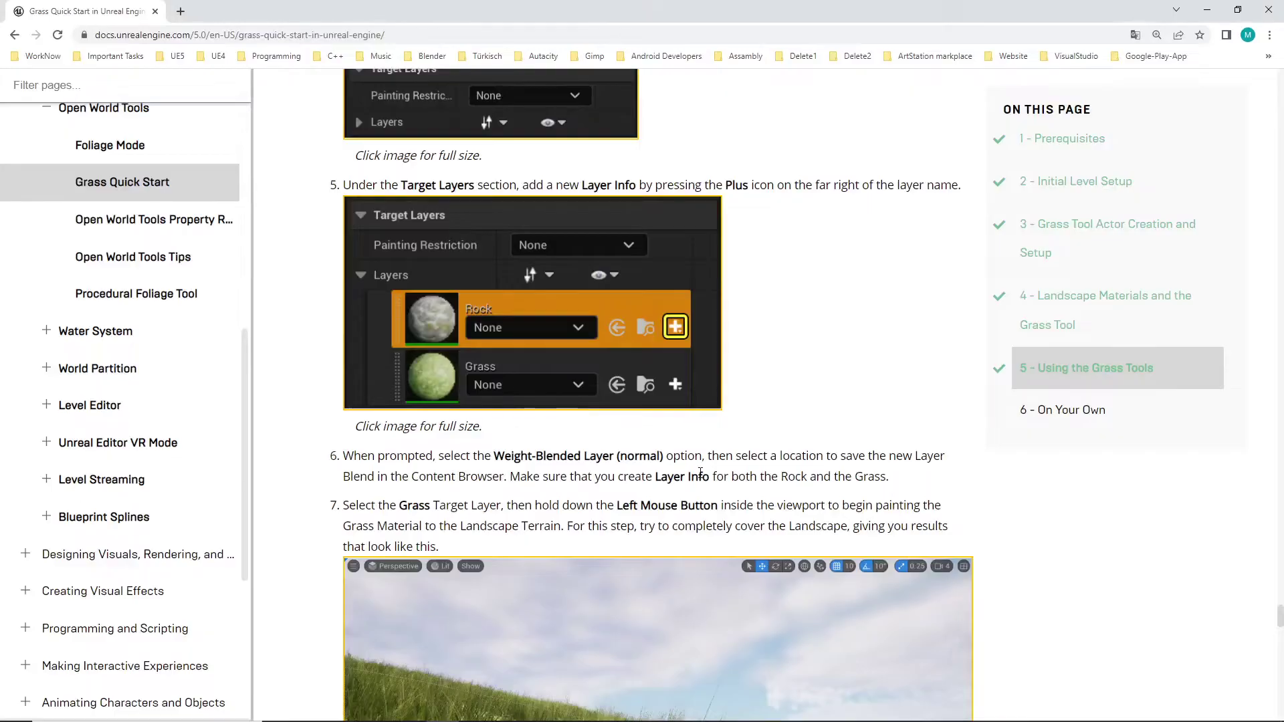
scroll(809, 458, down, 2)
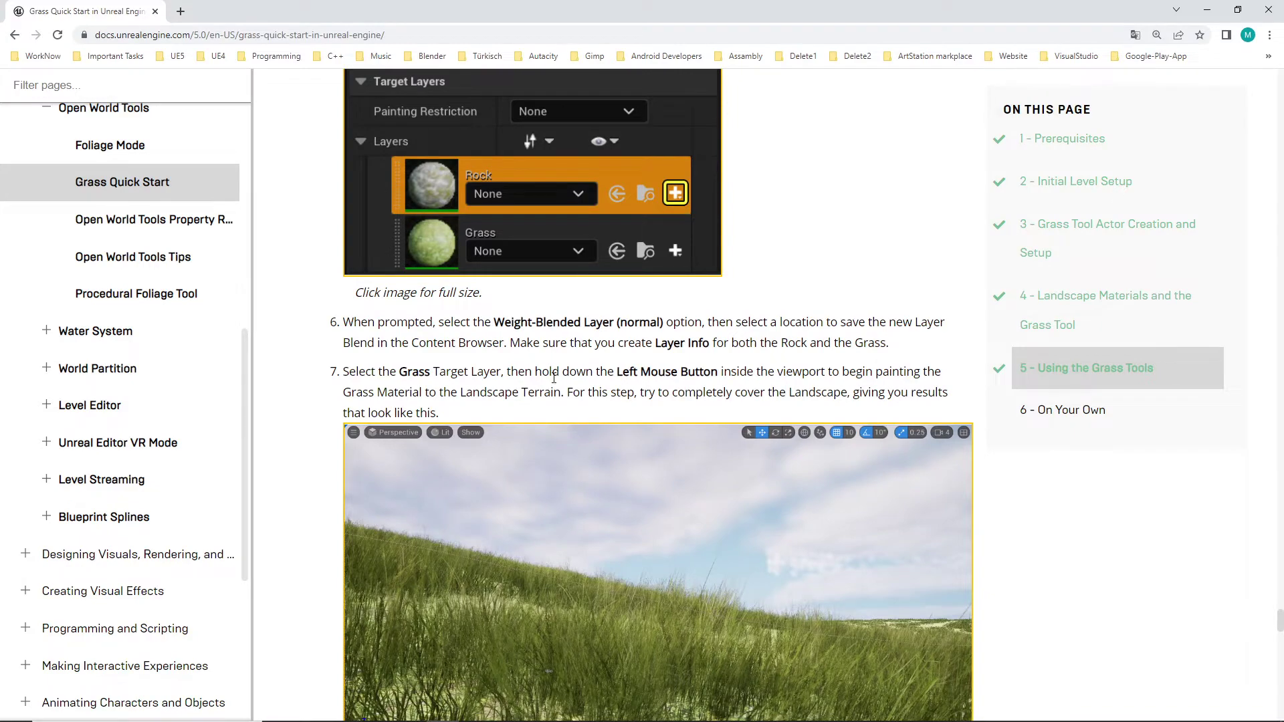
scroll(781, 438, down, 3)
scroll(782, 443, down, 2)
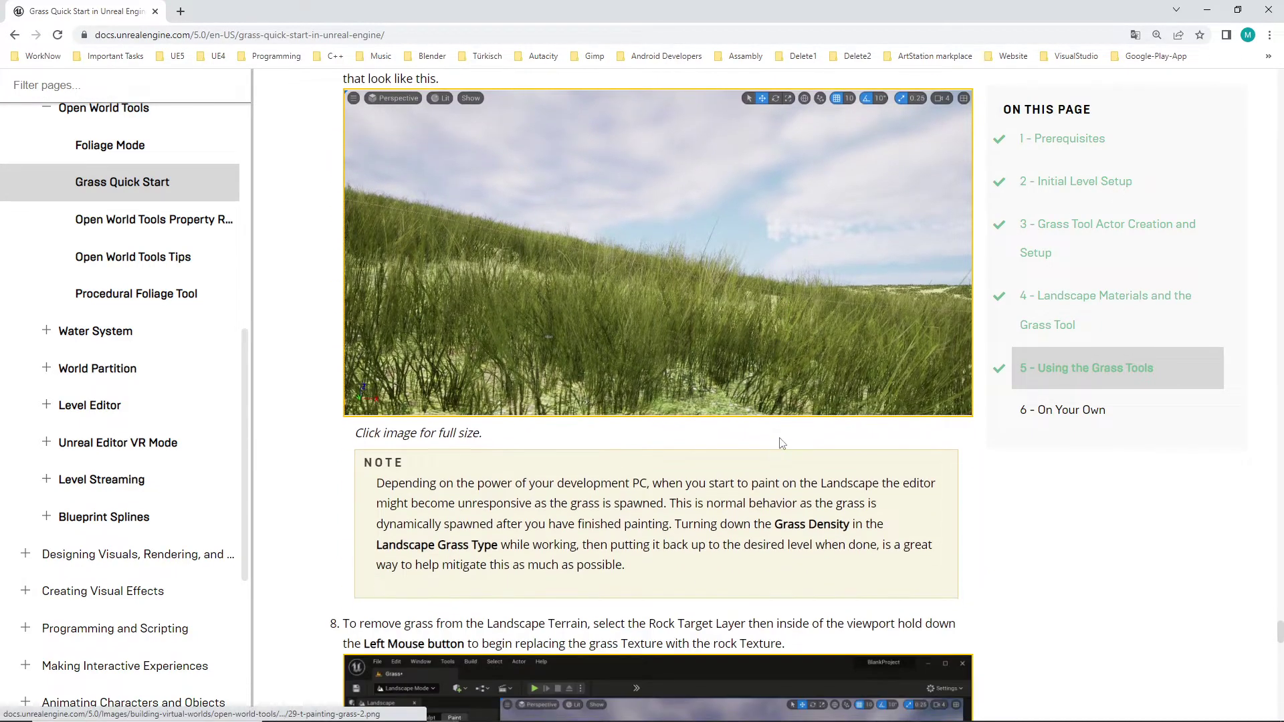
scroll(776, 455, up, 4)
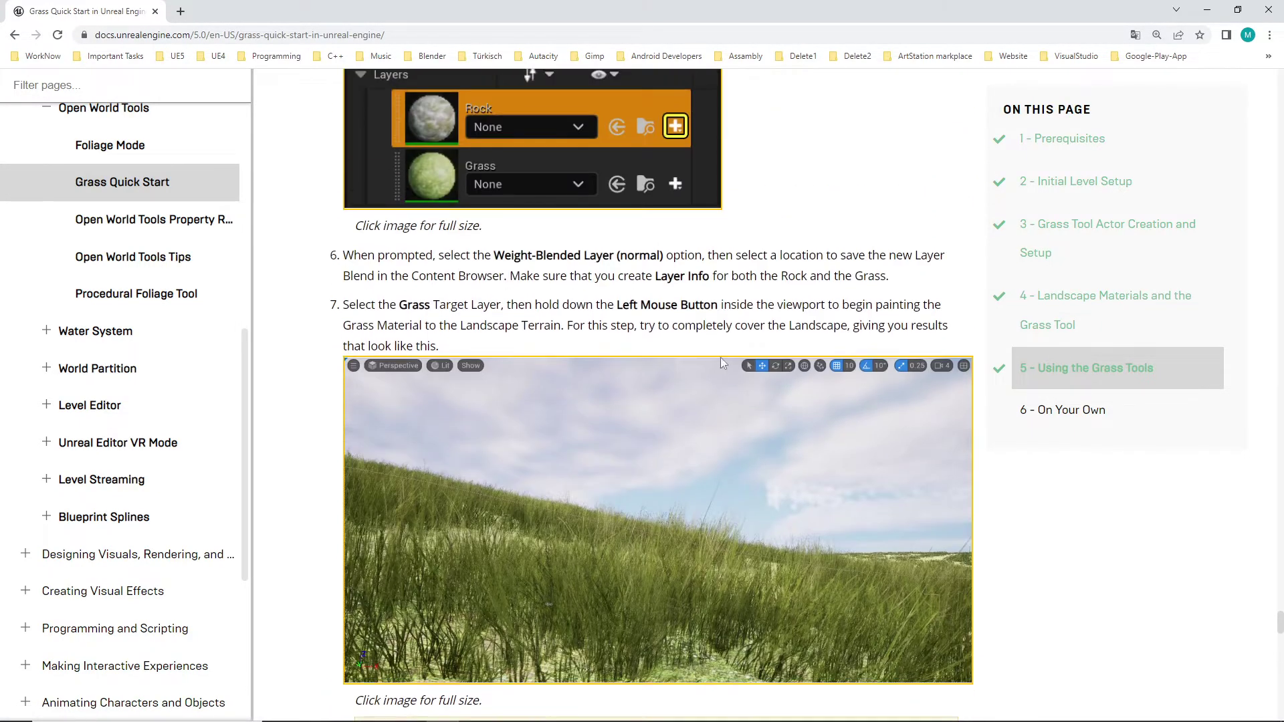
key(alt+Tab)
key(alt+Tab)
key(alt+Tab)
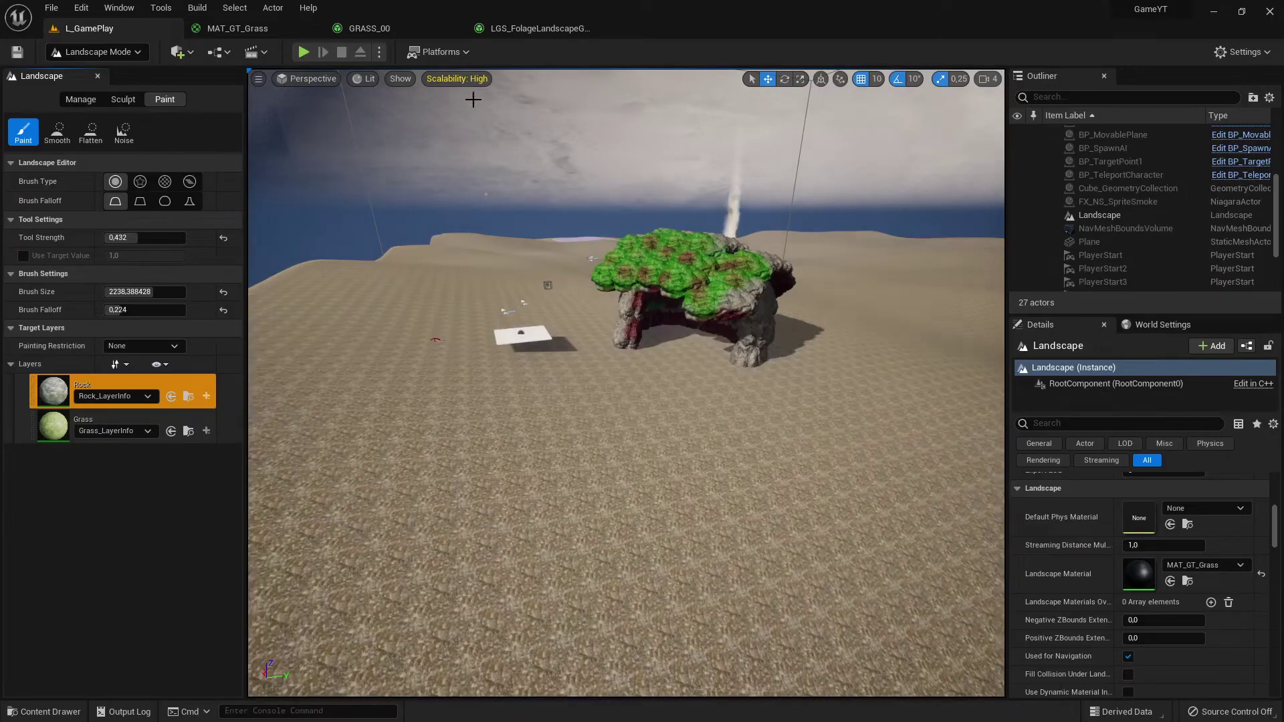
Step: Set the viewport's scalability quality to Low
click(466, 79)
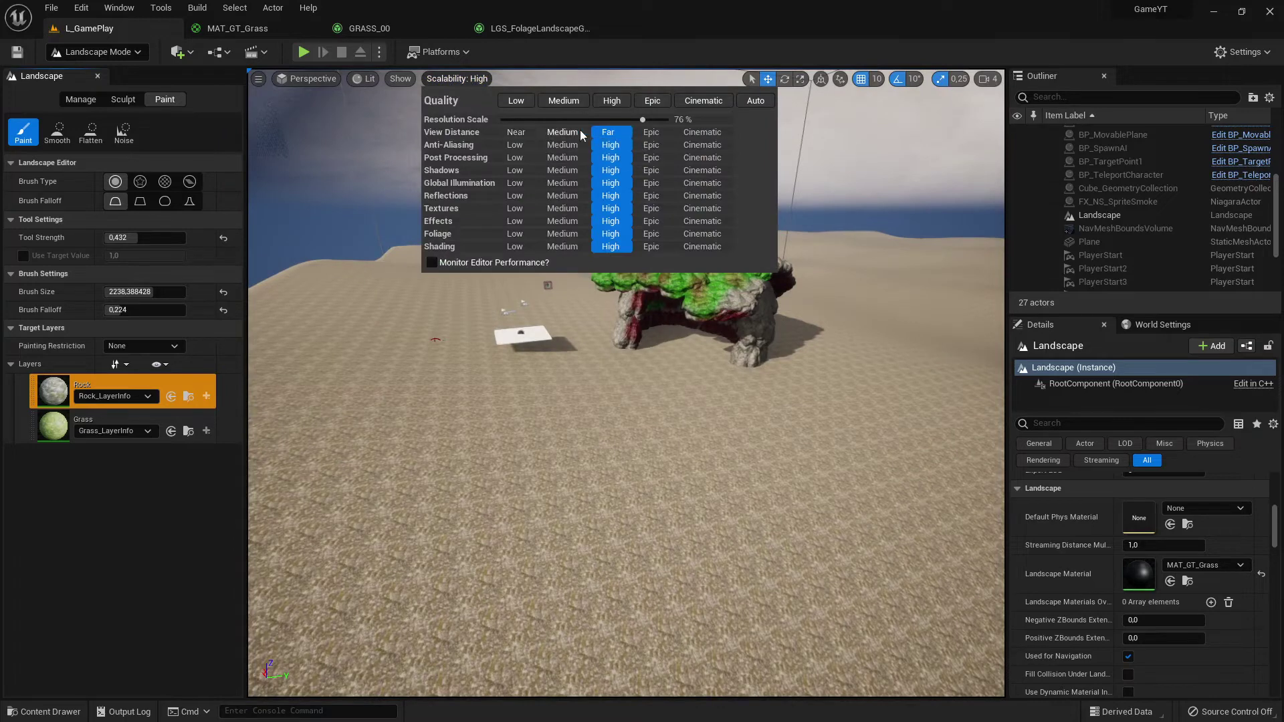
click(513, 100)
mouse_move(645, 369)
right_down()
mouse_move(572, 348)
mouse_move(642, 351)
mouse_move(645, 391)
mouse_move(659, 395)
right_up()
mouse_move(350, 384)
right_down()
mouse_move(384, 384)
mouse_move(350, 383)
right_up()
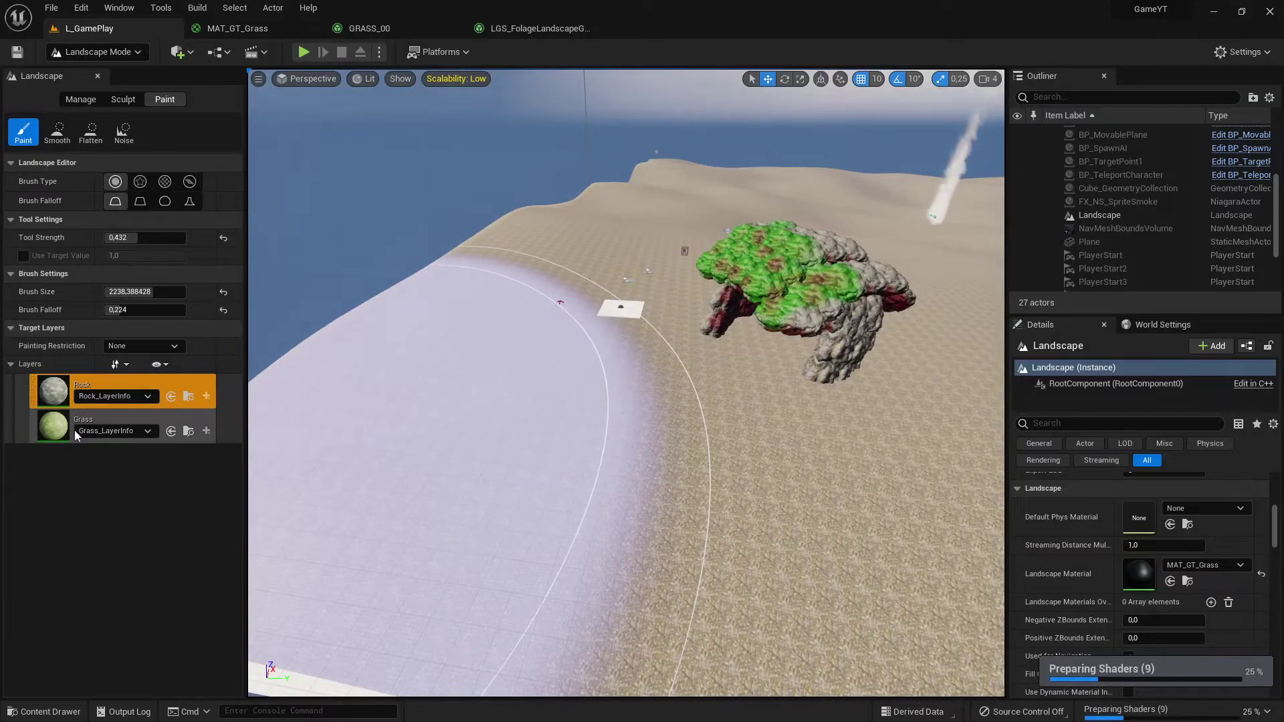
Step: Select the Grass target layer and set Tool Strength to 0.352, Brush Size to about 248.68 and Brush Falloff to 0.0
click(57, 428)
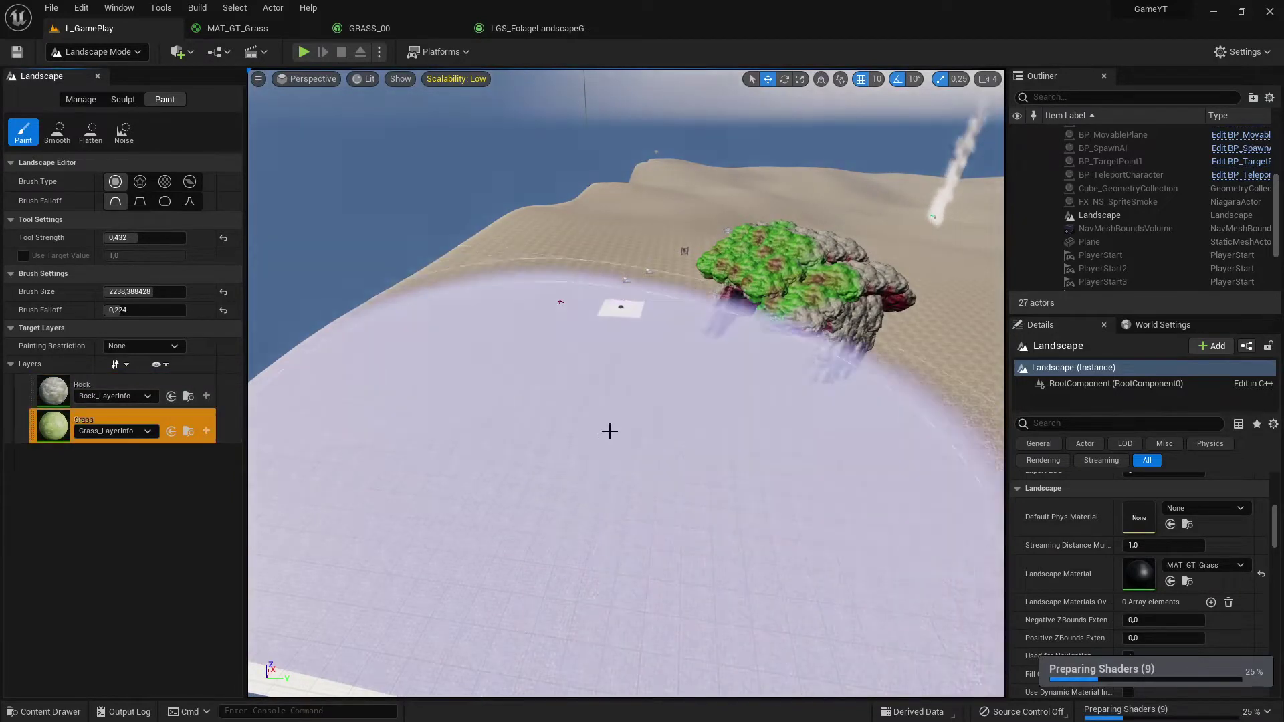
mouse_move(133, 239)
mouse_down()
mouse_move(116, 239)
mouse_move(141, 237)
mouse_up()
mouse_move(150, 291)
mouse_down()
mouse_move(125, 292)
mouse_move(110, 310)
mouse_move(141, 292)
mouse_up()
Step: Review the guide's instruction 7 on covering the landscape with grass and its example image, and return to Unreal Editor
key(alt+Tab)
key(alt+Tab)
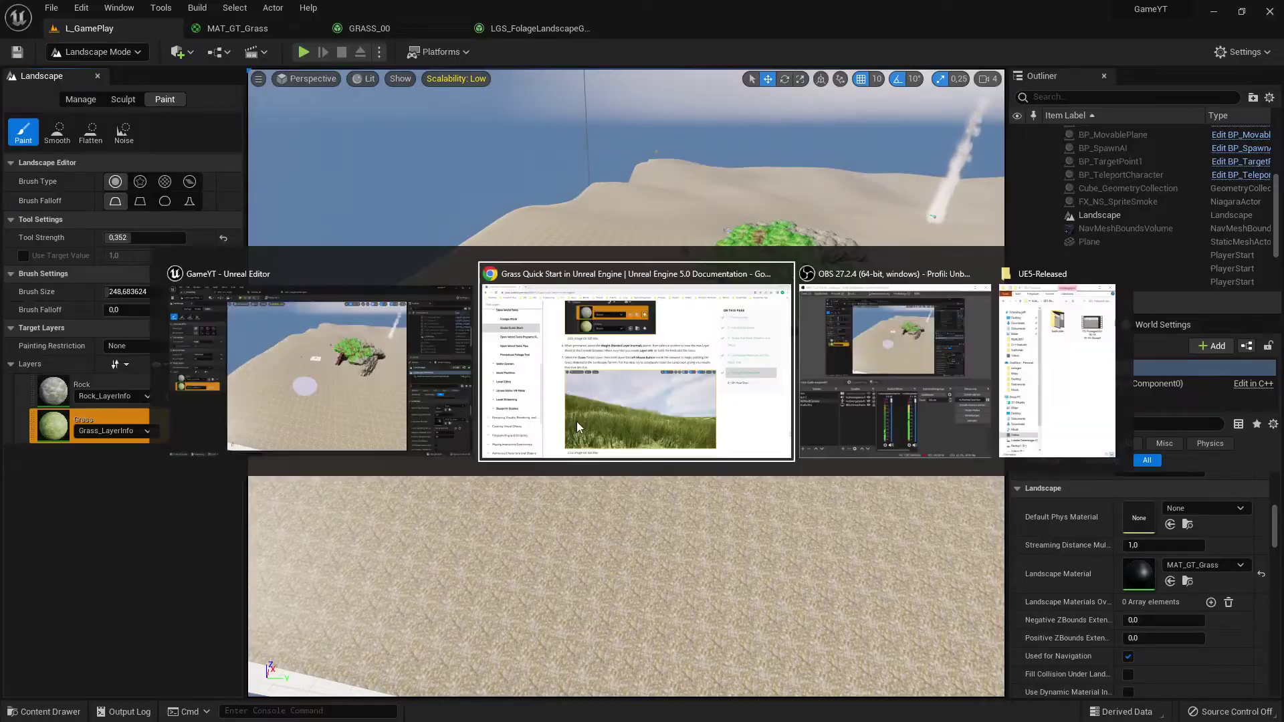
scroll(645, 375, down, 4)
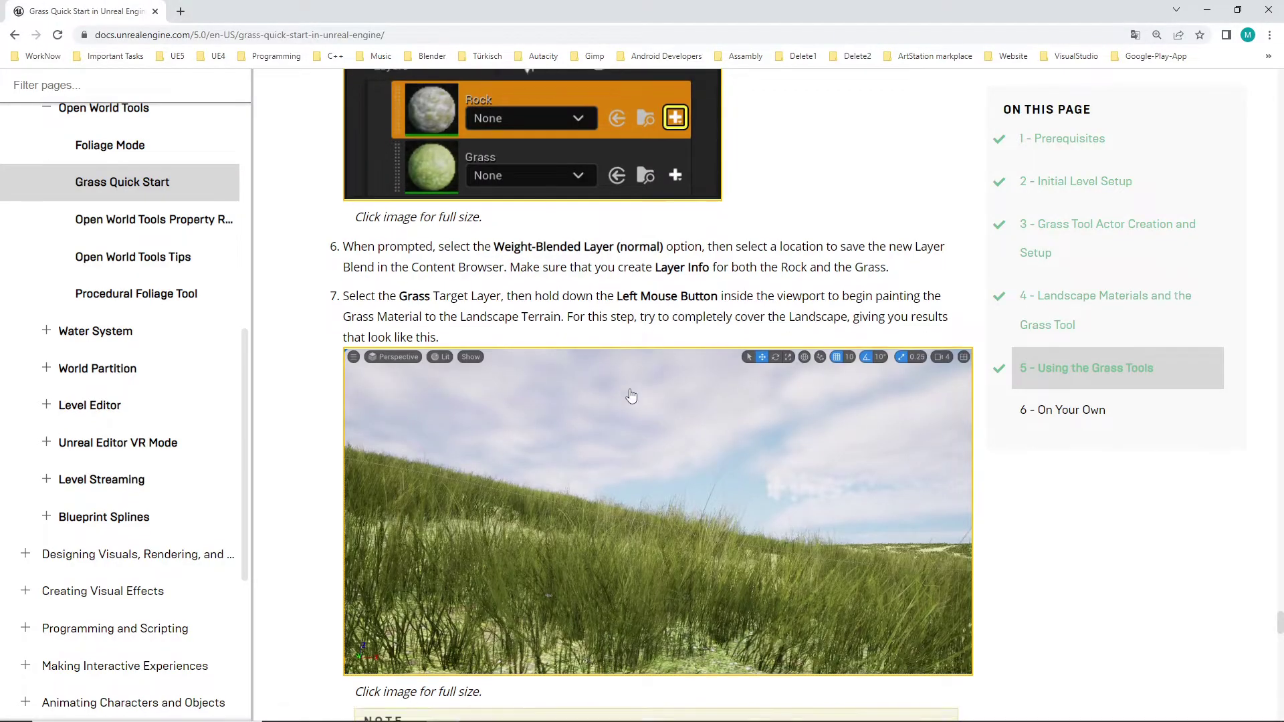
scroll(746, 419, down, 4)
scroll(746, 418, up, 6)
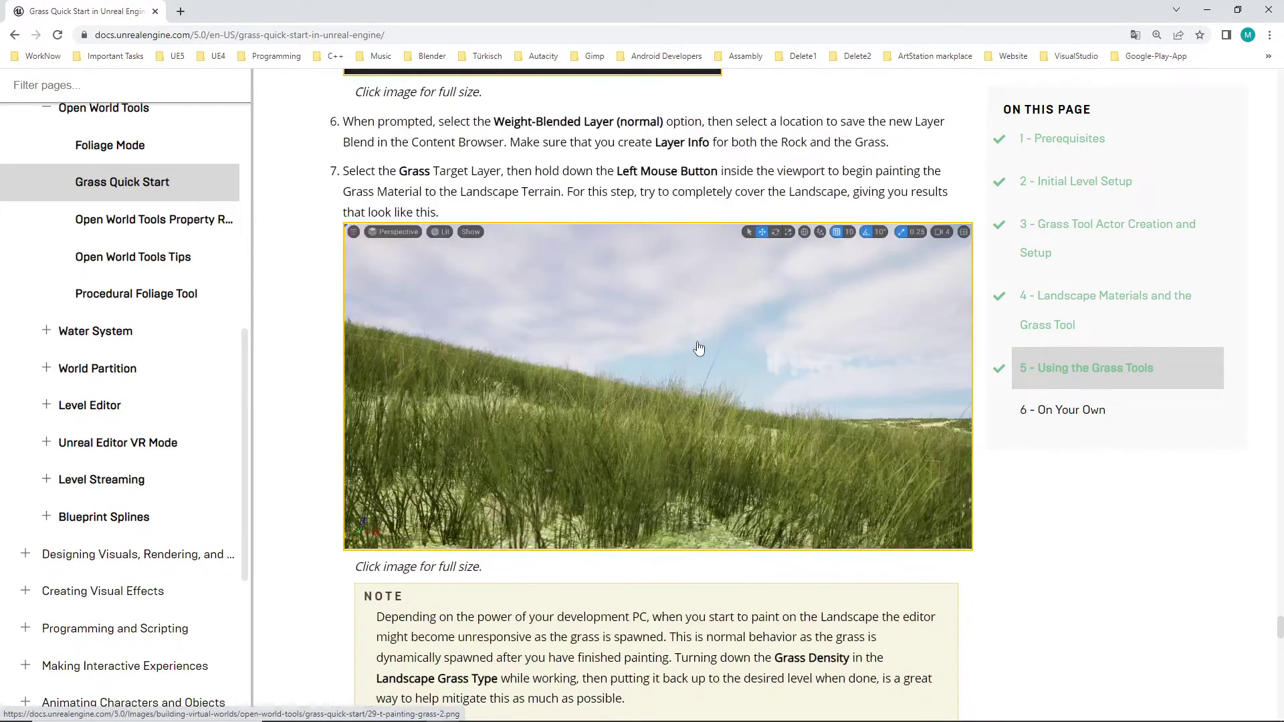
key(alt+Tab)
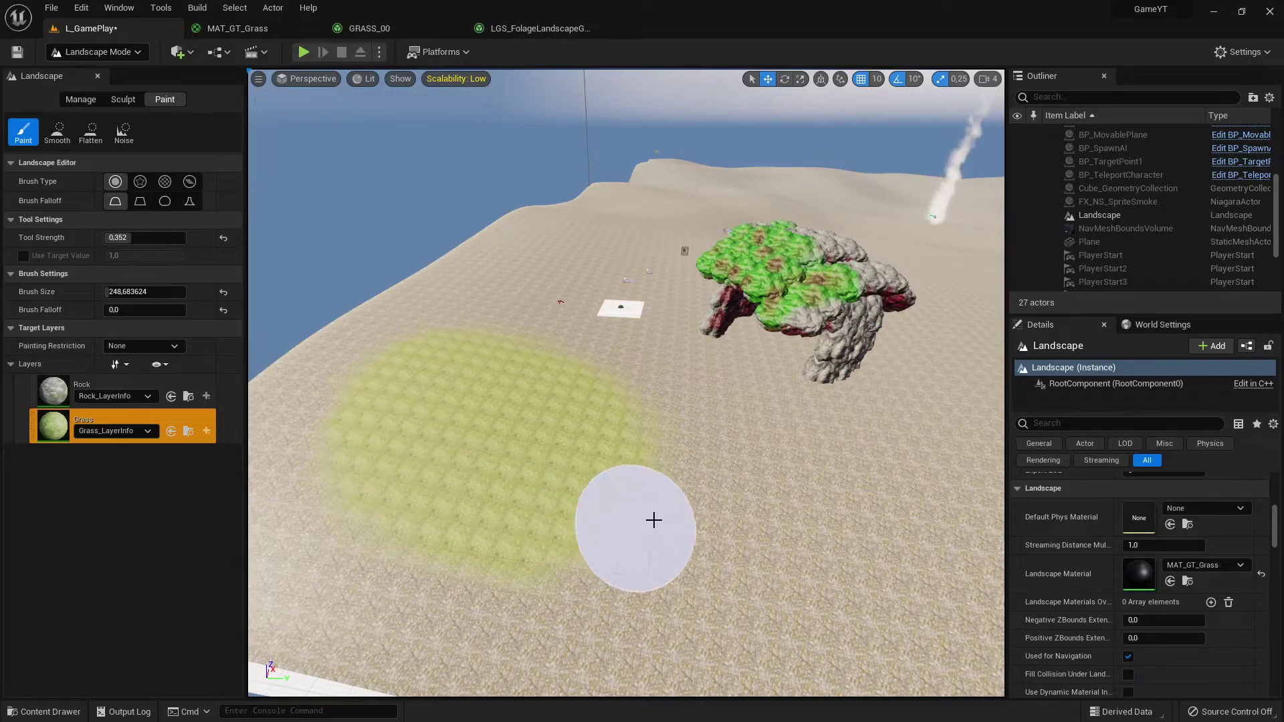
Step: Inspect the painted patch, check the GRASS_00 settings and the MAT_GT_Grass material graph, and return to the L_GamePlay level
mouse_move(682, 520)
right_down()
mouse_move(623, 569)
mouse_move(468, 481)
mouse_move(472, 434)
mouse_move(669, 428)
mouse_move(682, 395)
mouse_move(796, 392)
mouse_move(789, 361)
mouse_move(769, 428)
mouse_move(749, 401)
mouse_move(588, 453)
right_up()
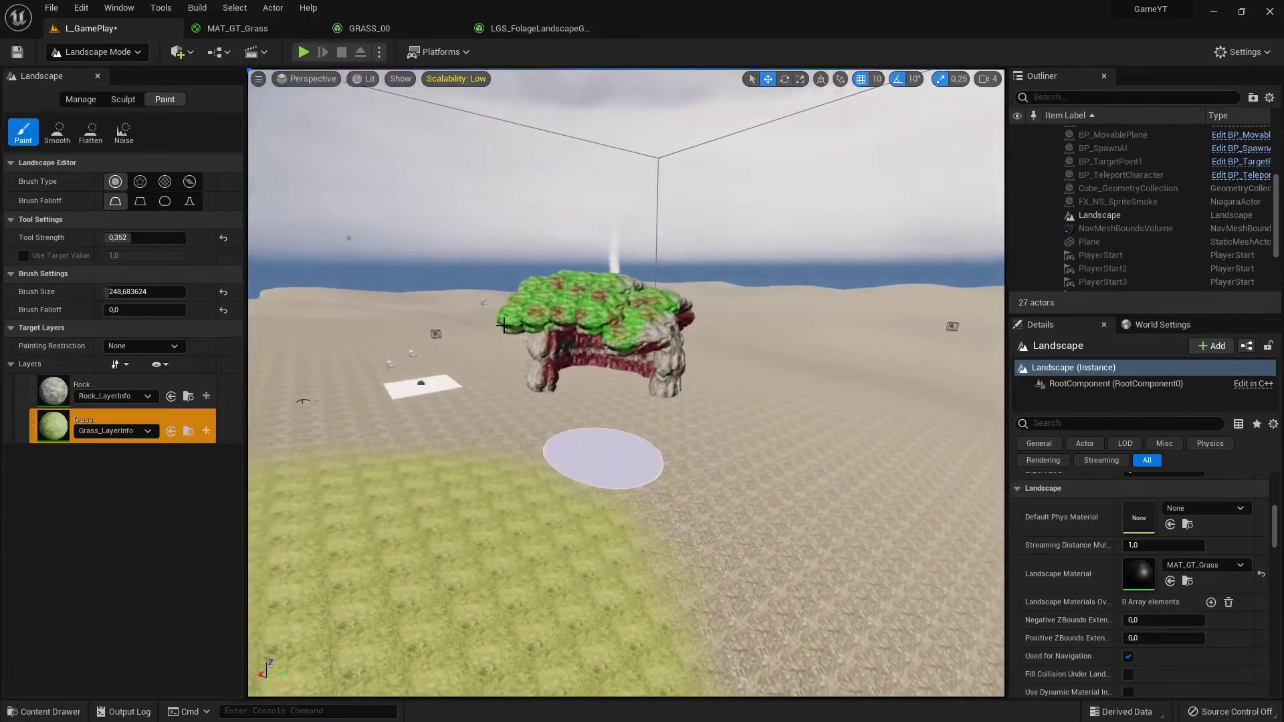
click(370, 28)
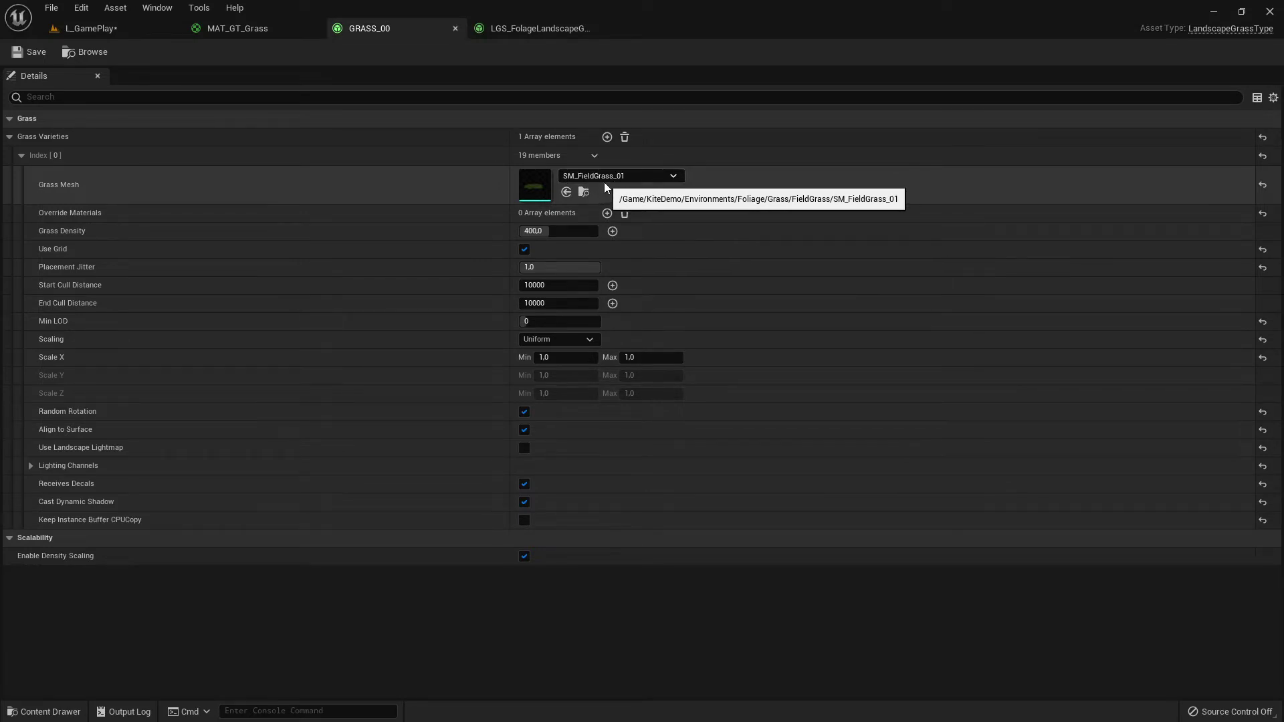
click(264, 31)
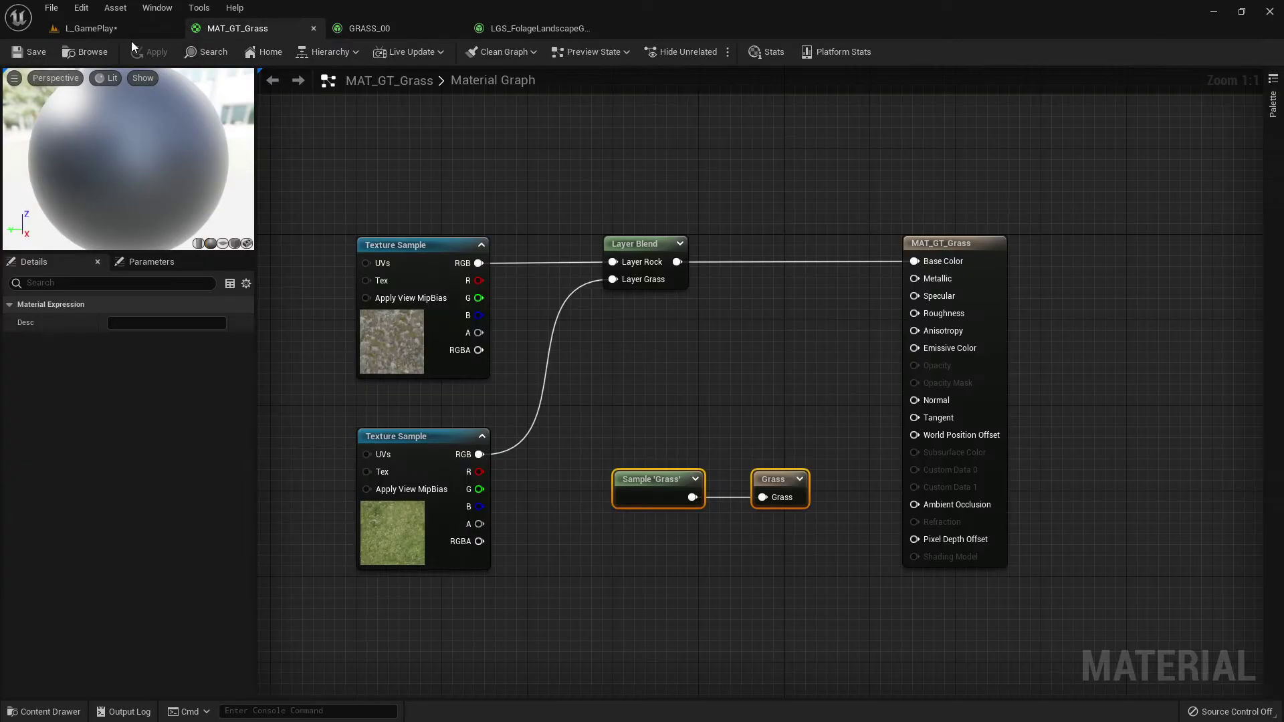
click(123, 31)
Step: Save the level and paint the Grass layer over more landscape beside the existing patch
click(22, 58)
mouse_move(582, 466)
right_down()
mouse_move(535, 478)
mouse_move(335, 462)
mouse_move(482, 455)
mouse_move(576, 280)
mouse_move(482, 522)
mouse_move(461, 528)
right_up()
mouse_move(689, 408)
mouse_down()
mouse_move(671, 375)
mouse_move(674, 545)
mouse_move(880, 560)
mouse_move(657, 364)
mouse_move(950, 541)
mouse_up()
mouse_move(790, 471)
right_down()
mouse_move(909, 468)
mouse_move(675, 362)
mouse_move(796, 522)
mouse_move(808, 577)
right_up()
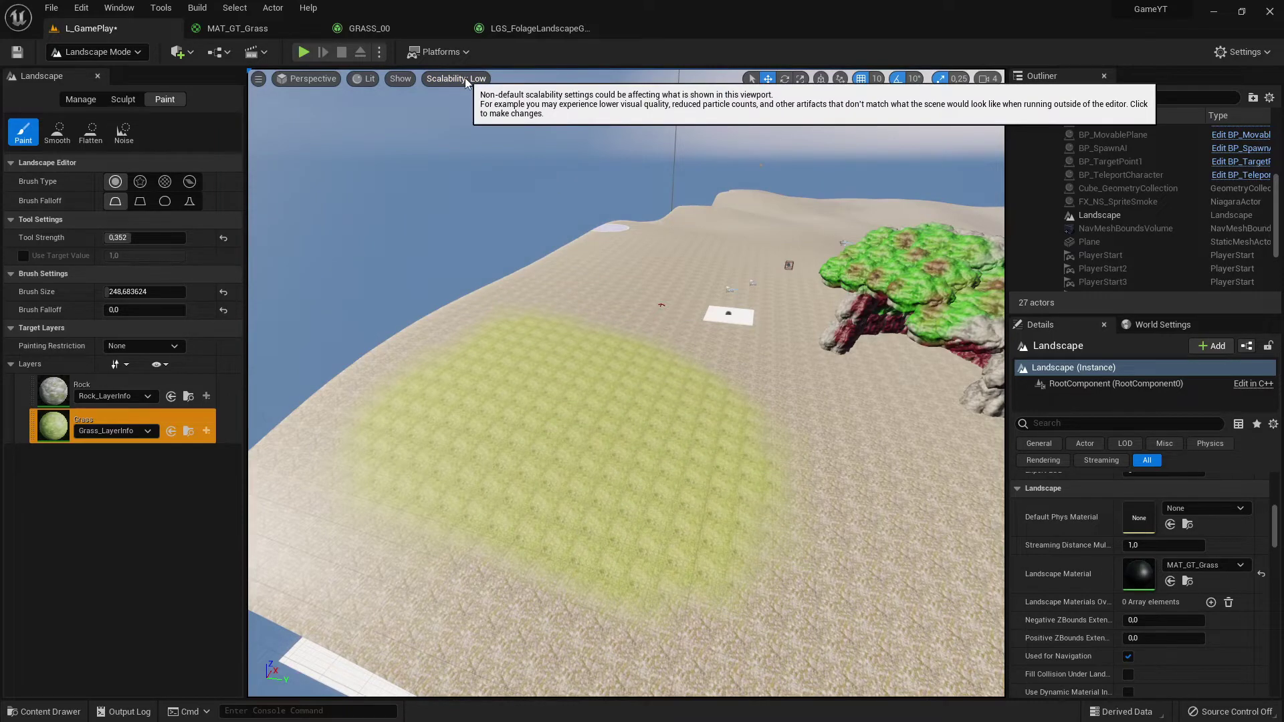
Step: Set the viewport's scalability quality to High
right_drag(644, 440, 612, 441)
key(w)
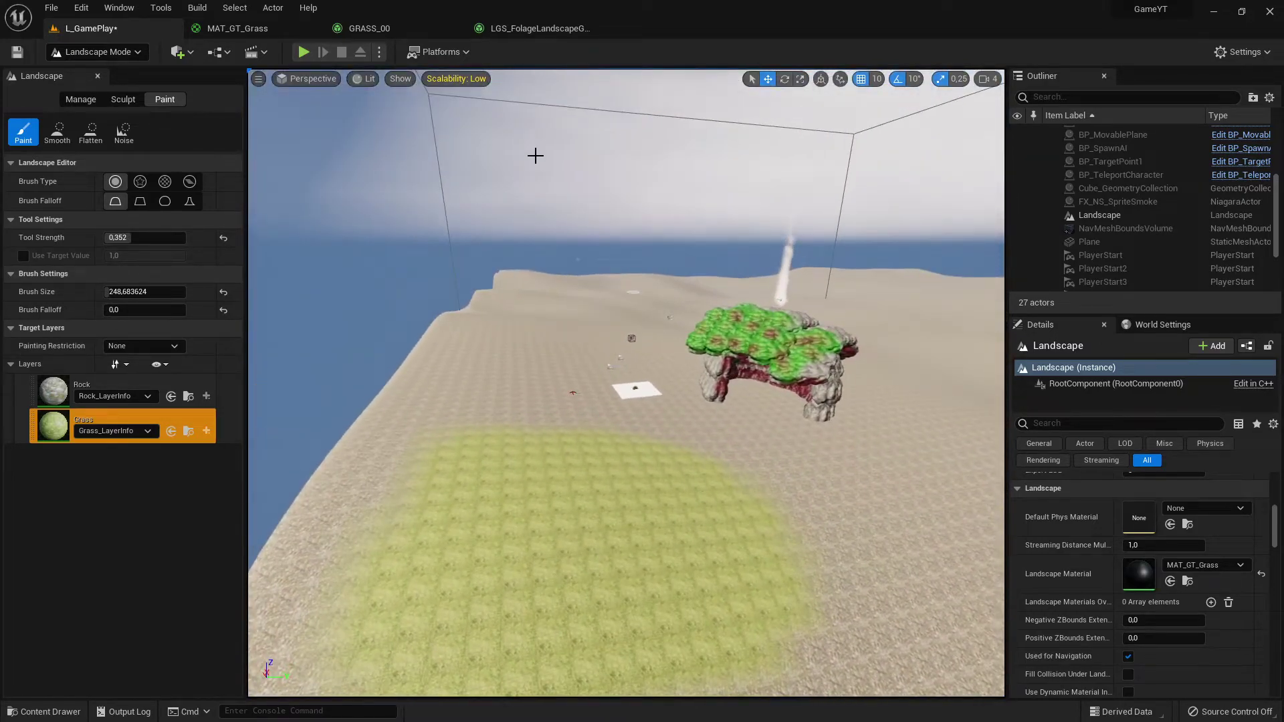
click(461, 79)
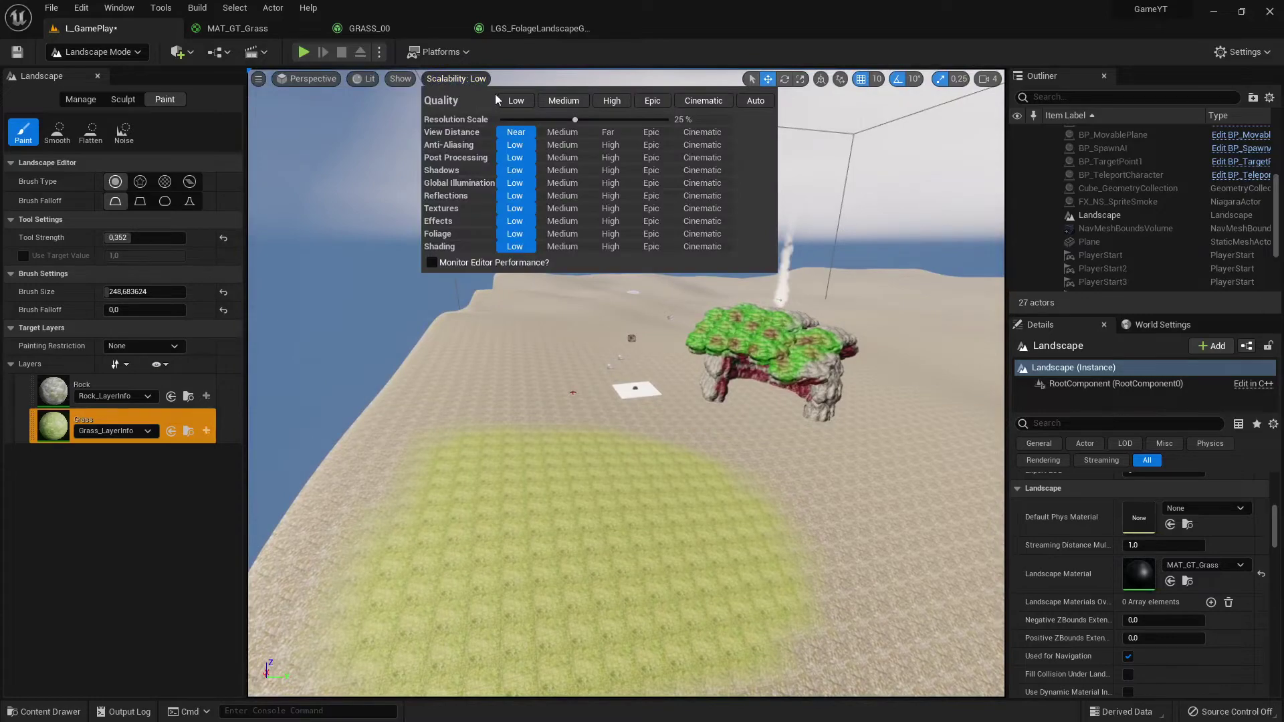
click(612, 101)
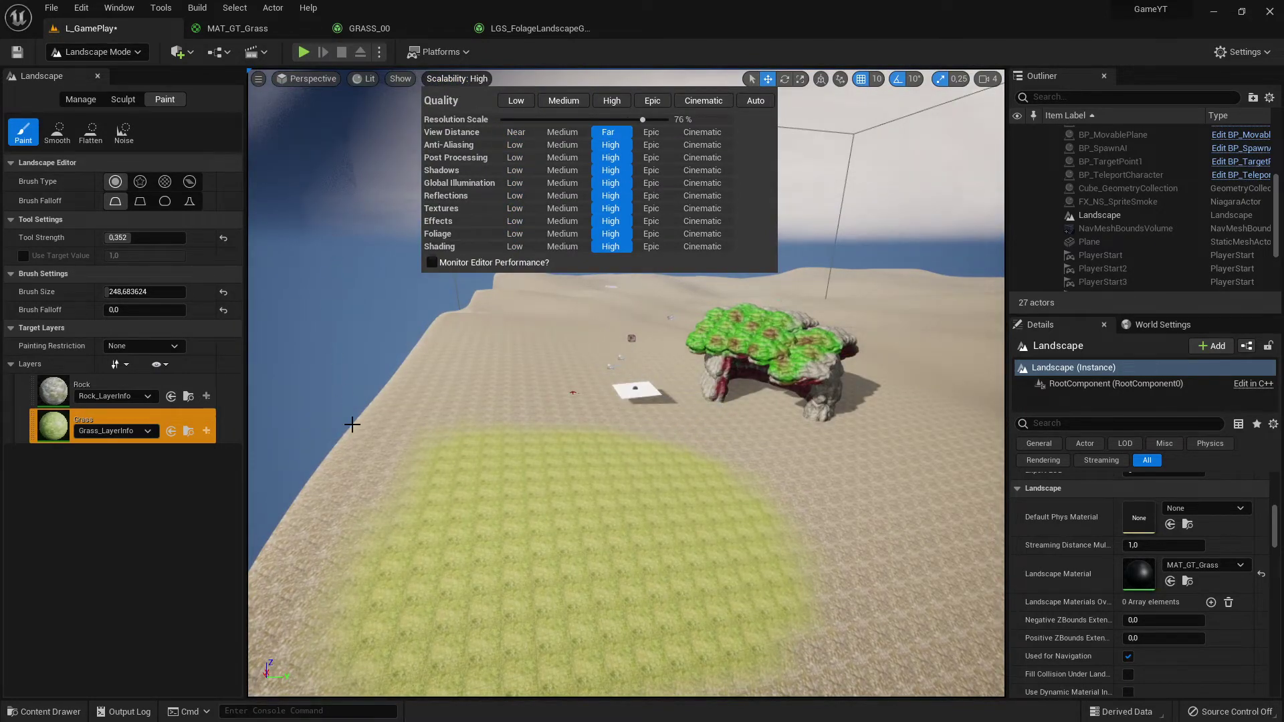
right_drag(352, 425, 301, 428)
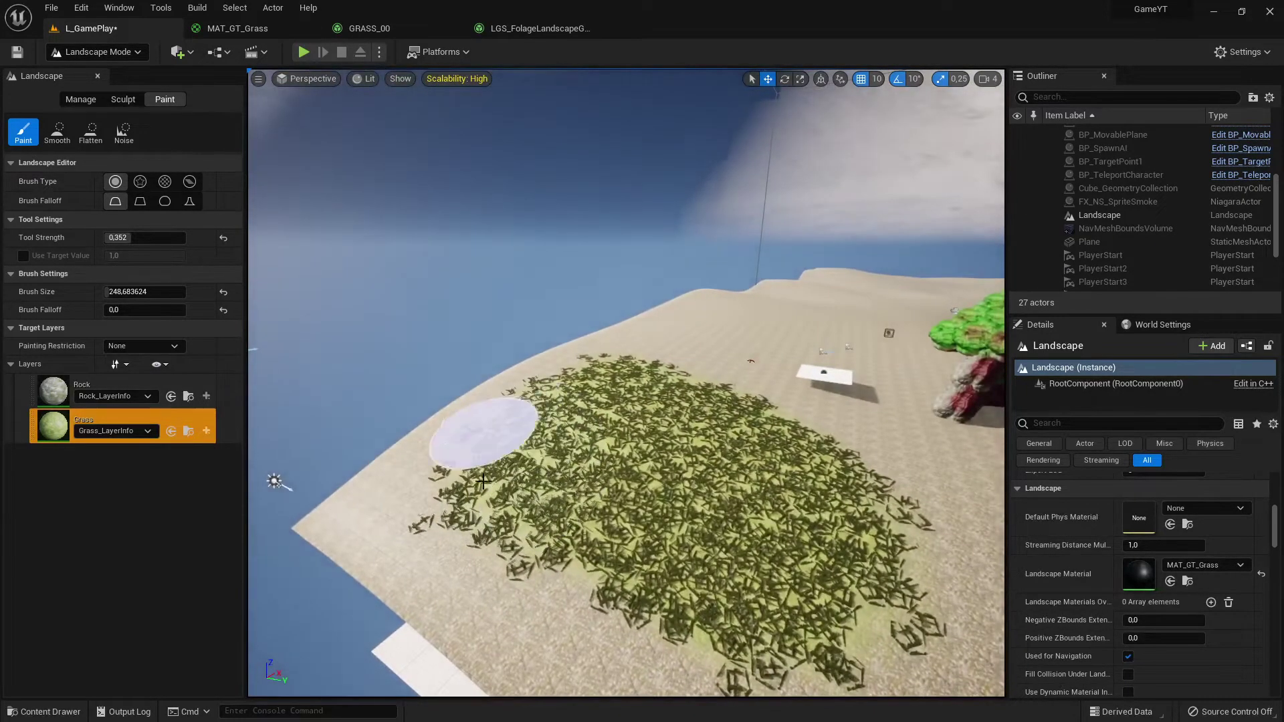
Step: Play the level, run the character onto the grass patch to examine it, and stop the session
key(alt+p)
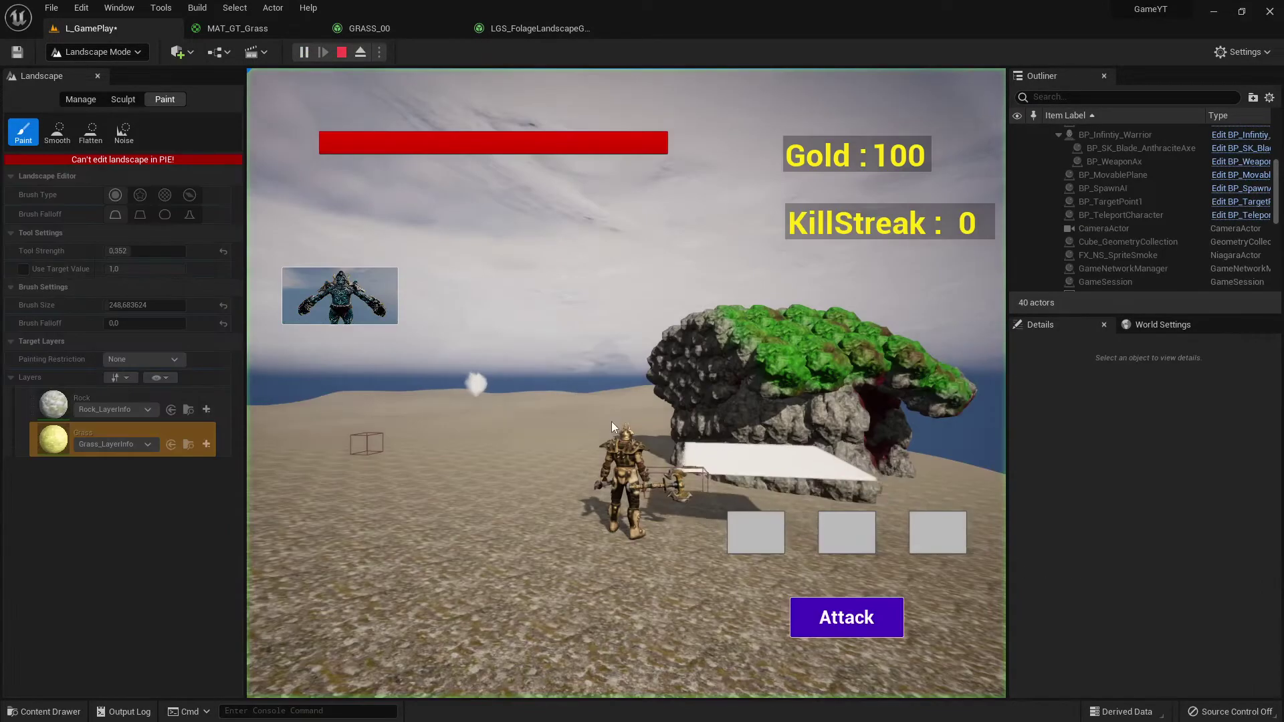
key(w)
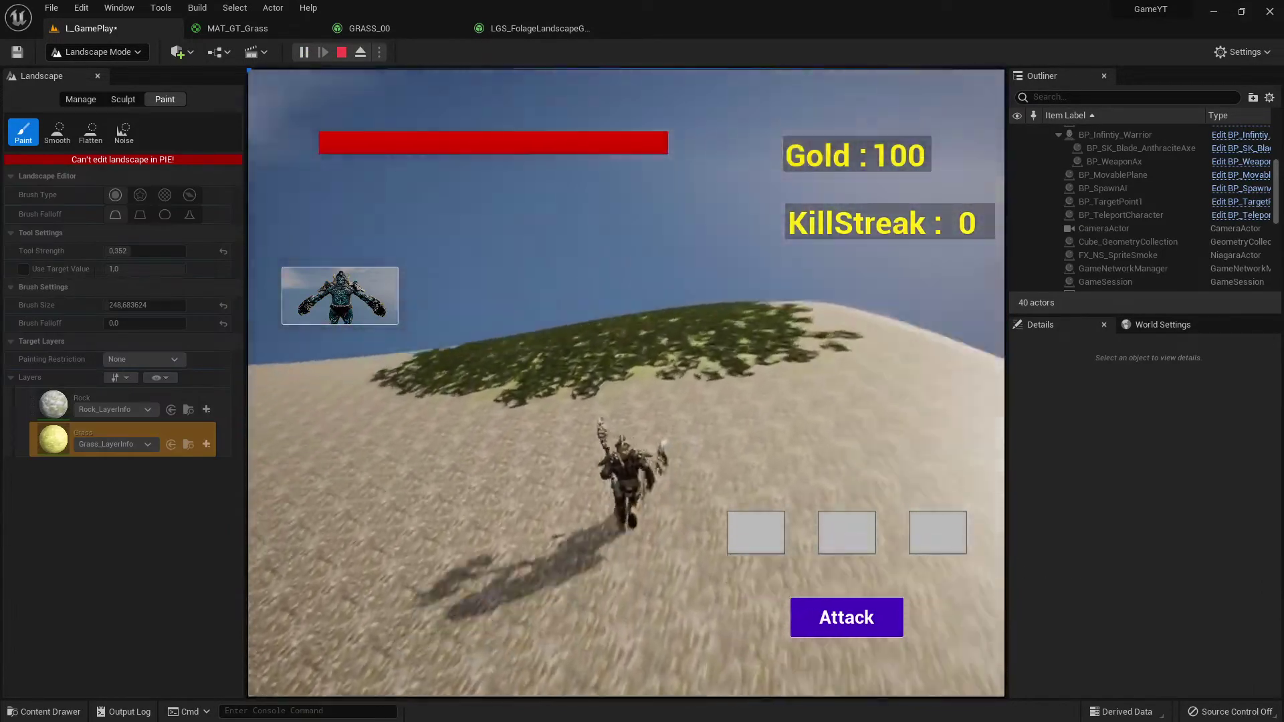
drag(524, 277, 284, 277)
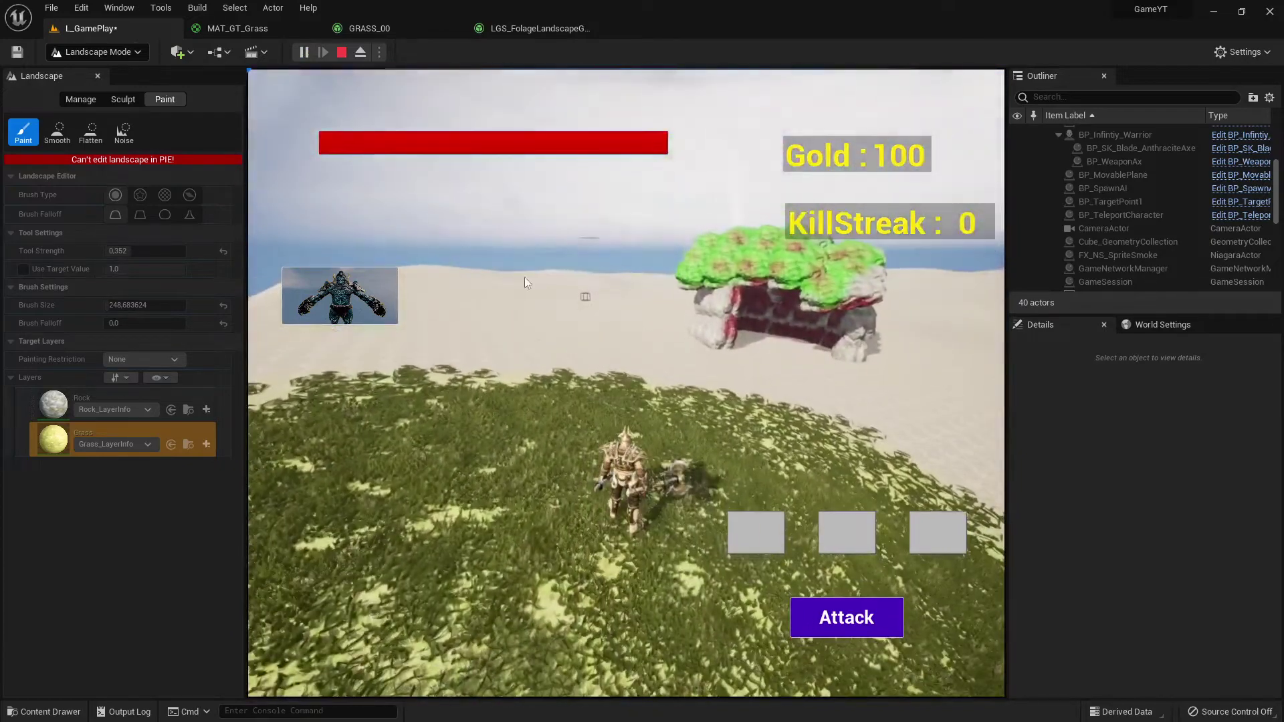
click(339, 53)
Step: Extend the grass patch by painting the Grass layer around its edges and toward the white plane
right_drag(451, 190, 461, 321)
key(s)
drag(733, 396, 658, 382)
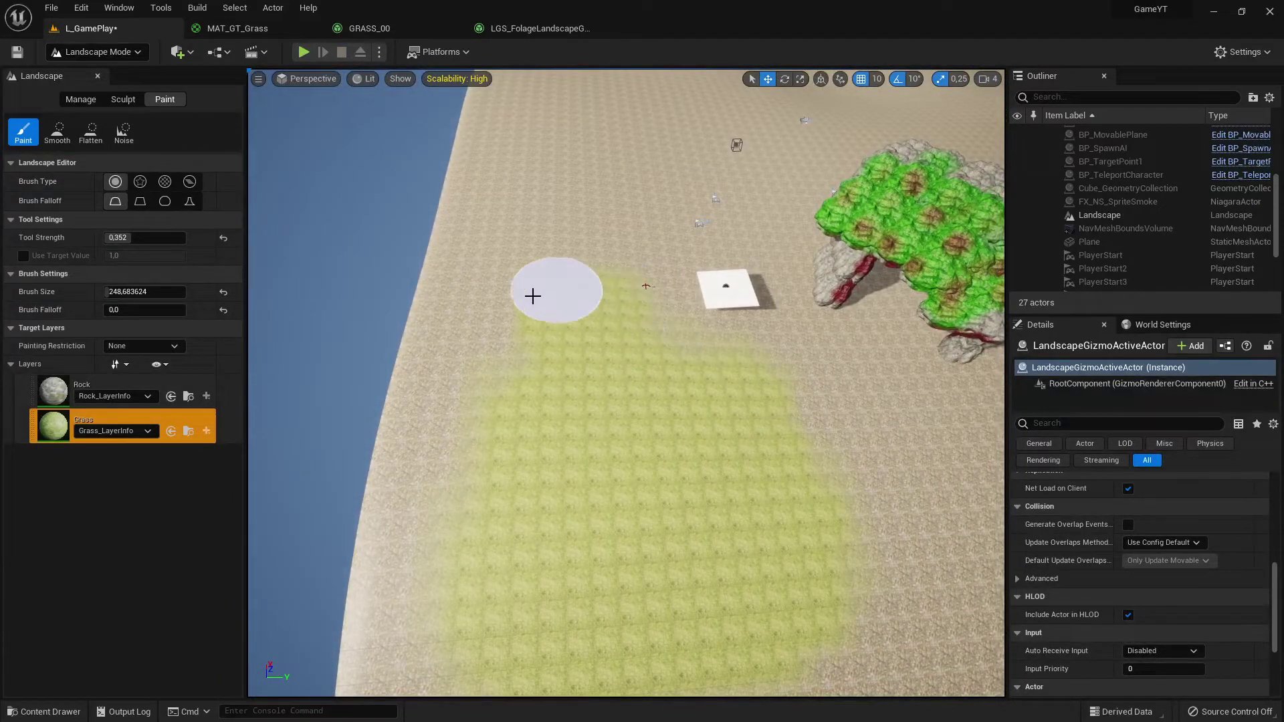
mouse_move(449, 517)
mouse_down()
mouse_move(700, 619)
mouse_move(795, 530)
mouse_up()
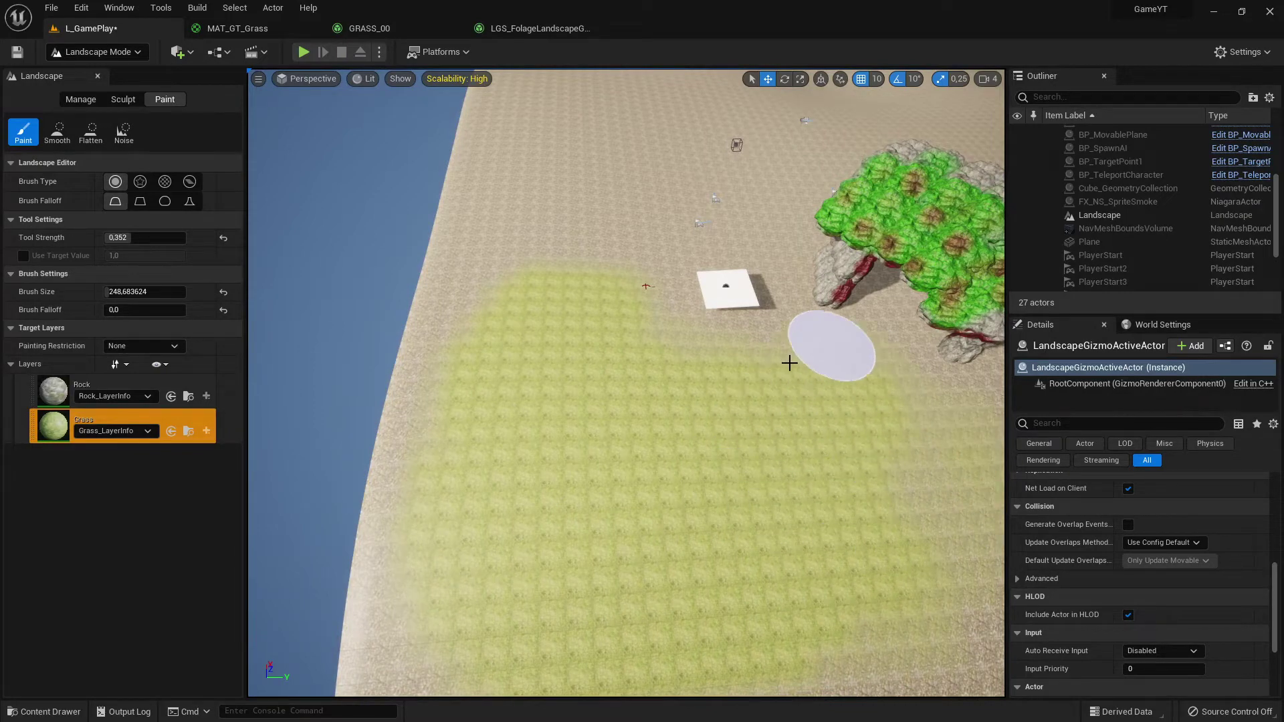
mouse_move(916, 591)
mouse_down()
mouse_move(855, 599)
mouse_move(702, 525)
mouse_move(706, 508)
mouse_up()
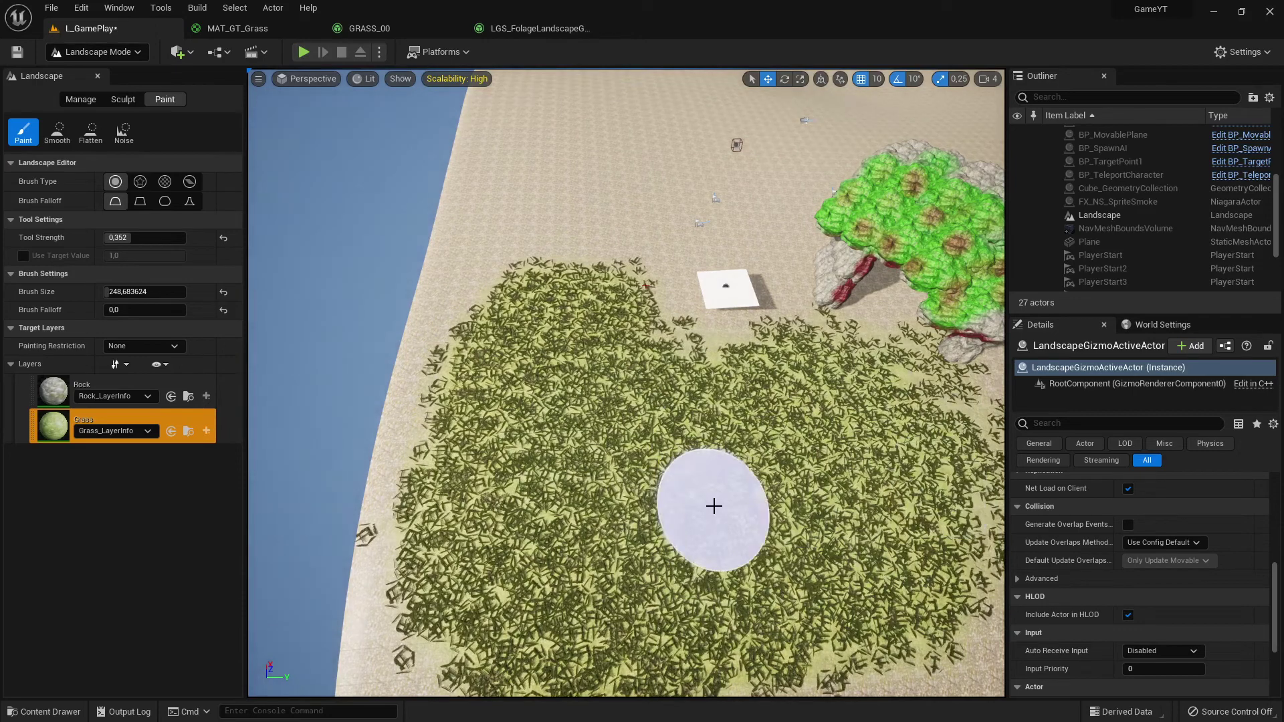
Step: Clear the middle of the grass patch by erasing the Grass layer and painting the Rock layer there
mouse_move(750, 501)
mouse_down()
mouse_move(829, 459)
mouse_move(622, 467)
mouse_move(840, 479)
mouse_move(672, 483)
mouse_up()
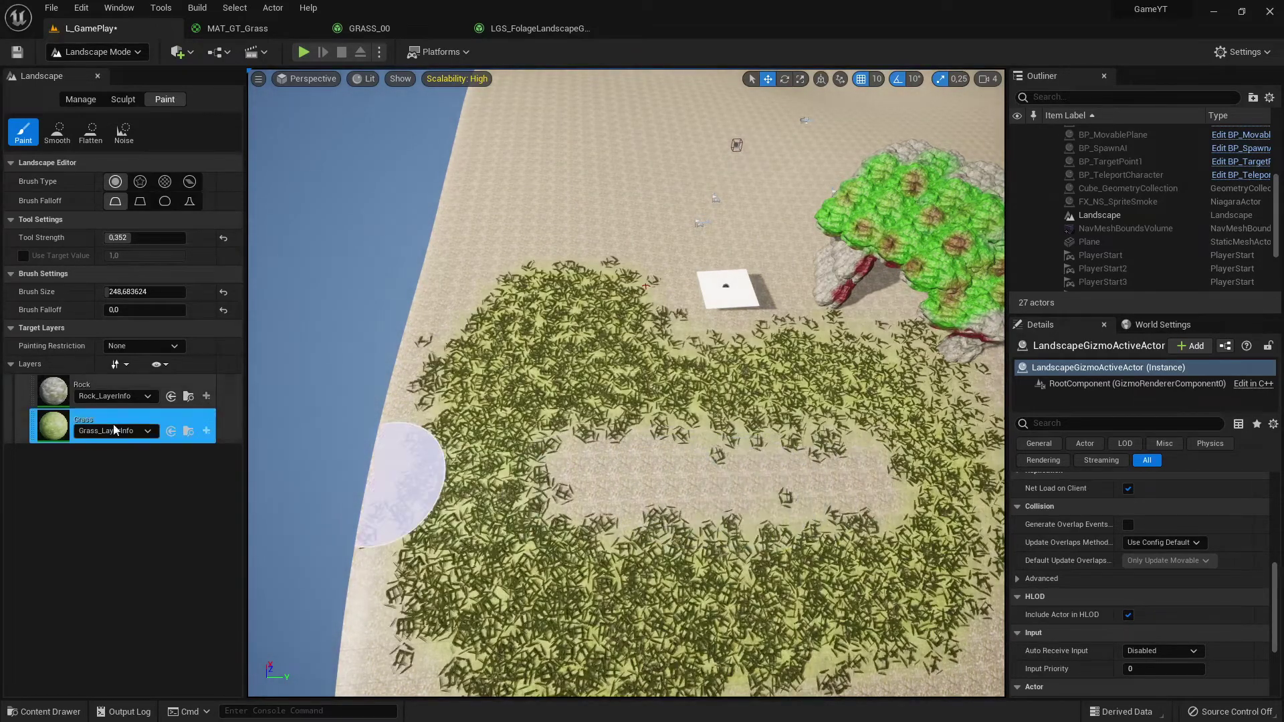
click(67, 397)
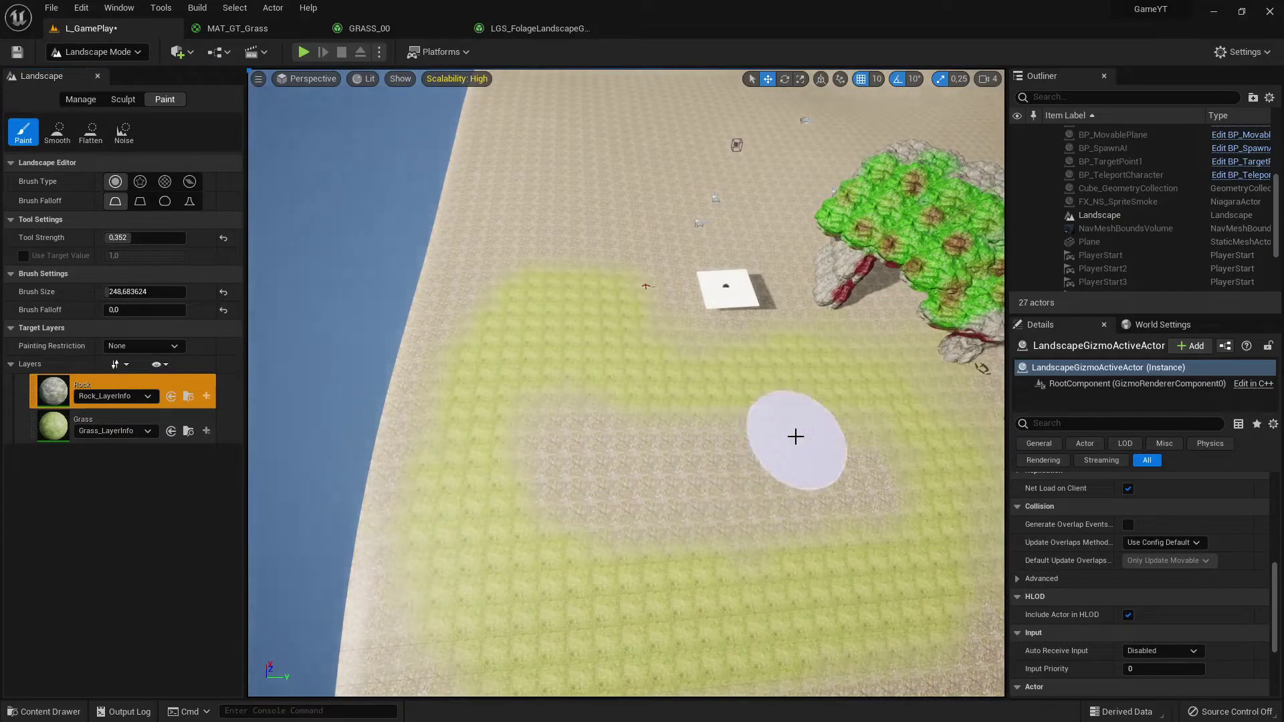
click(50, 428)
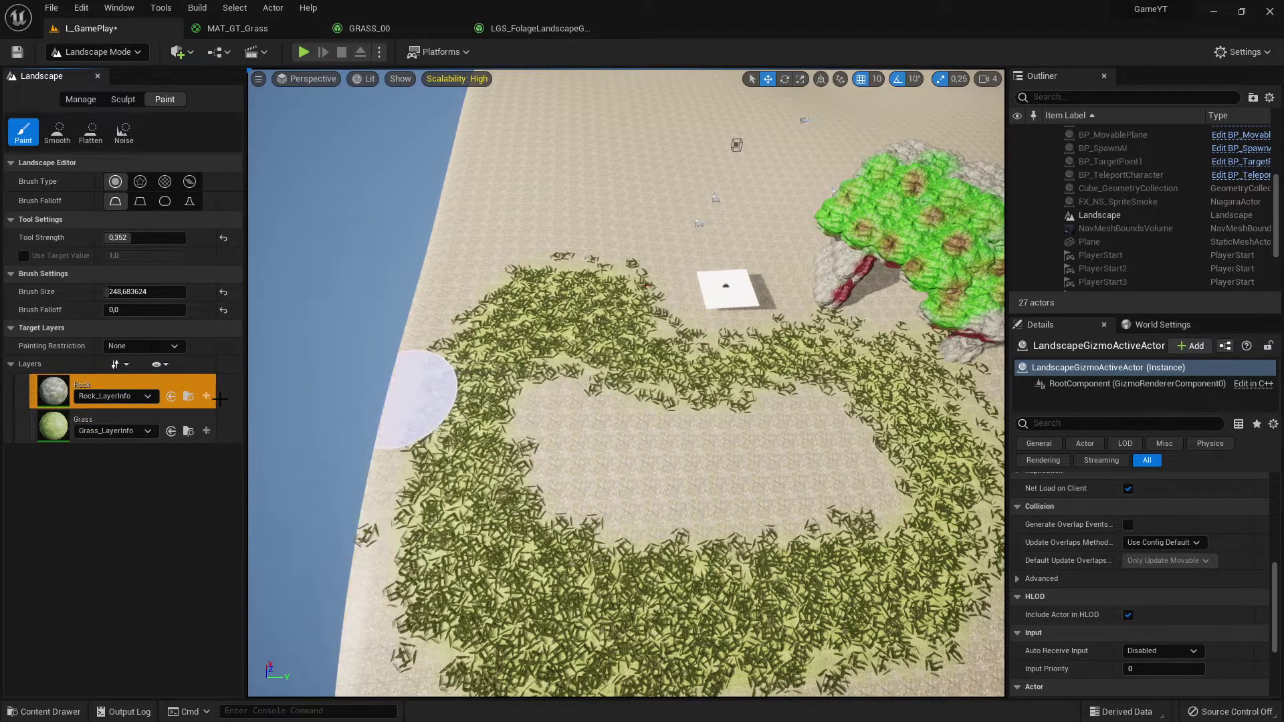
click(56, 396)
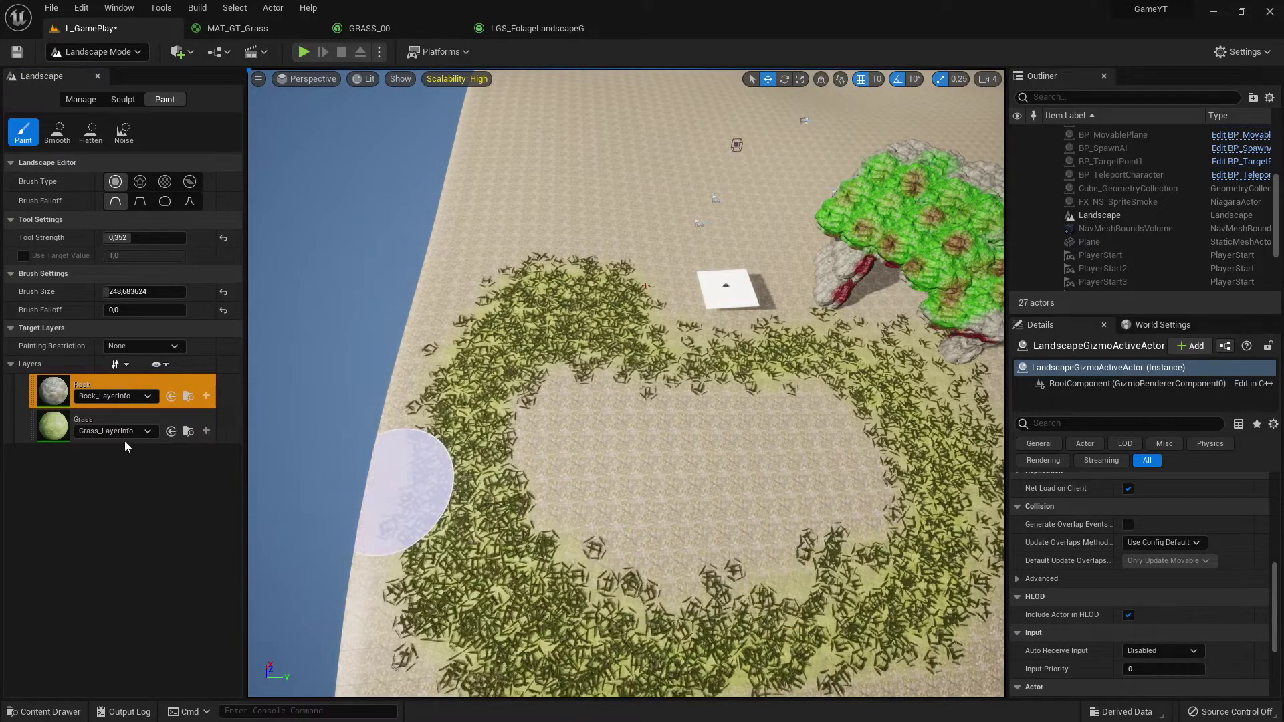
Step: Paint the Grass layer back over the cleared area, trying out erasing strokes within the patch
click(63, 436)
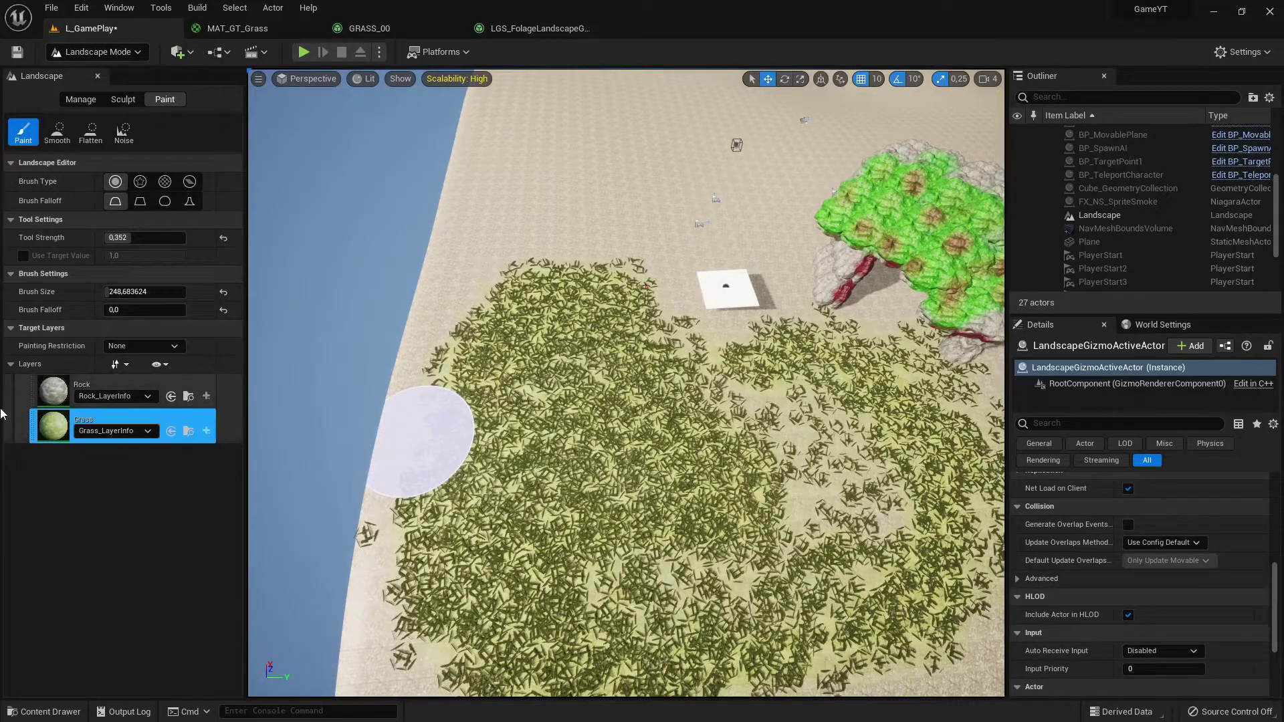
mouse_move(622, 483)
shift+mouse_down()
mouse_move(565, 476)
mouse_move(636, 468)
mouse_move(619, 495)
shift+mouse_up()
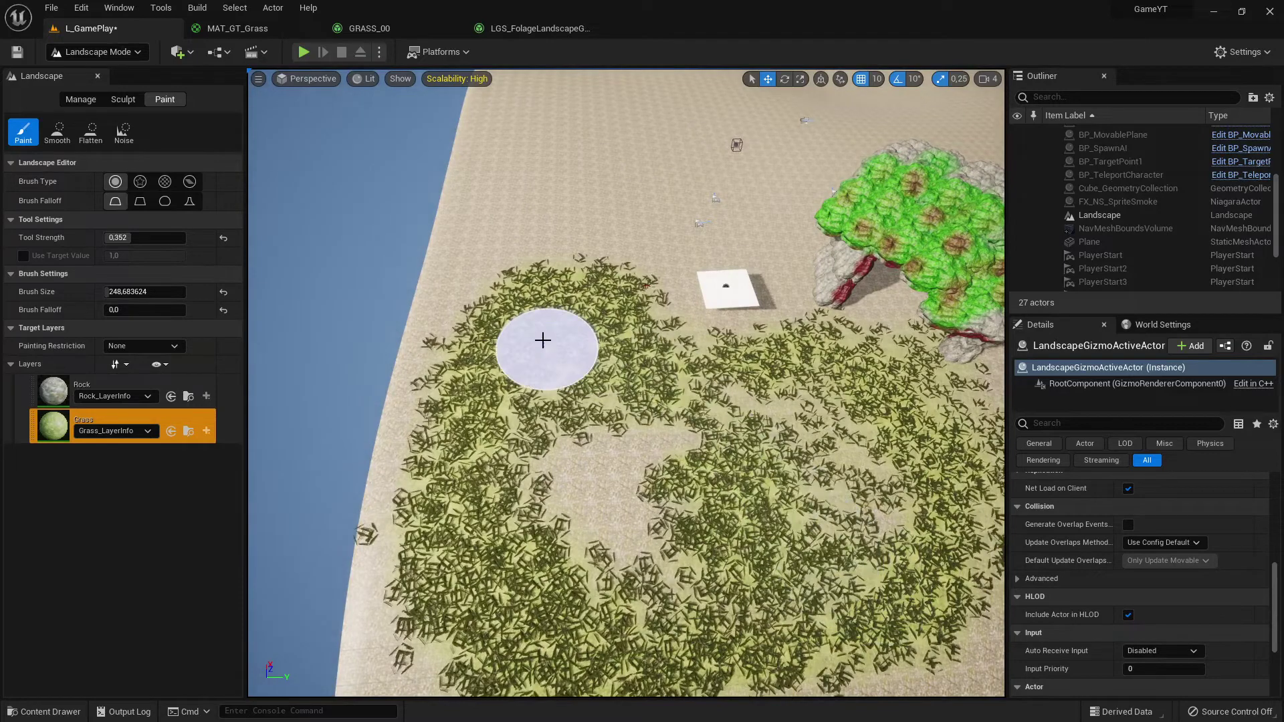
shift+drag(698, 519, 630, 481)
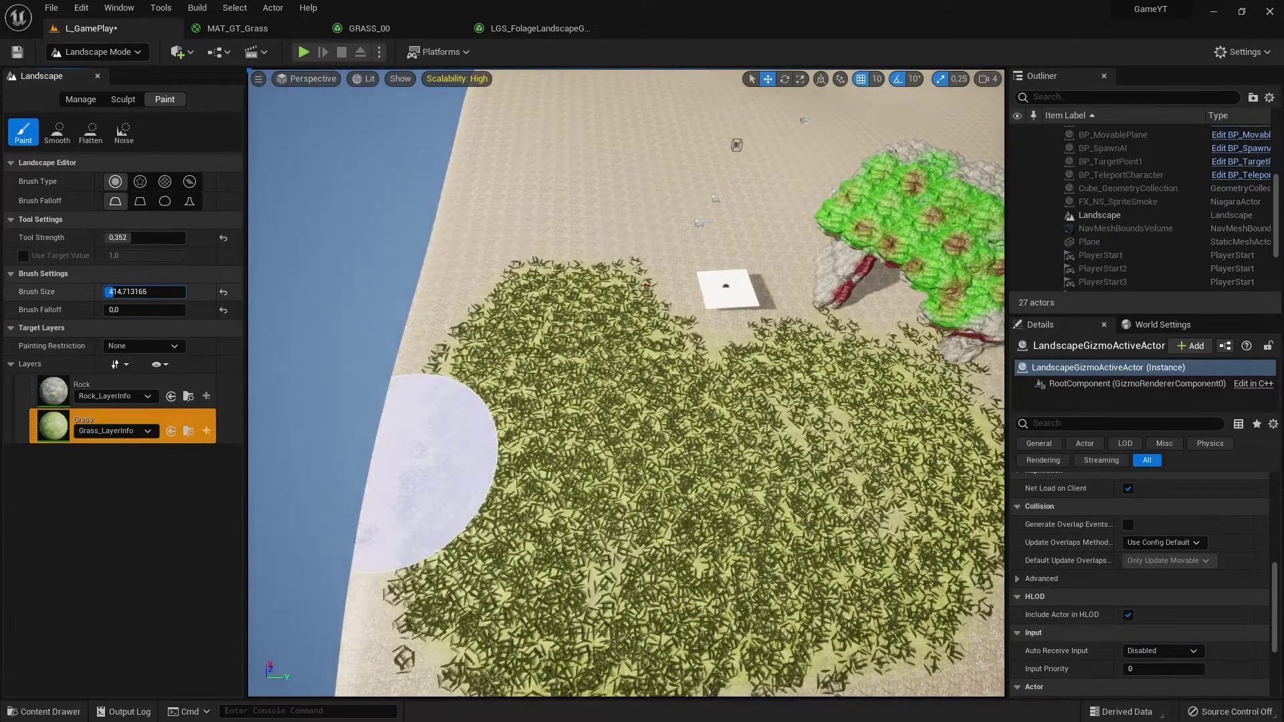
Step: Enlarge the landscape brush to about 1046 and paint the Grass layer over the wide ground area around the rock structure
drag(121, 293, 129, 292)
mouse_move(748, 355)
mouse_down()
mouse_move(751, 316)
mouse_move(815, 239)
mouse_up()
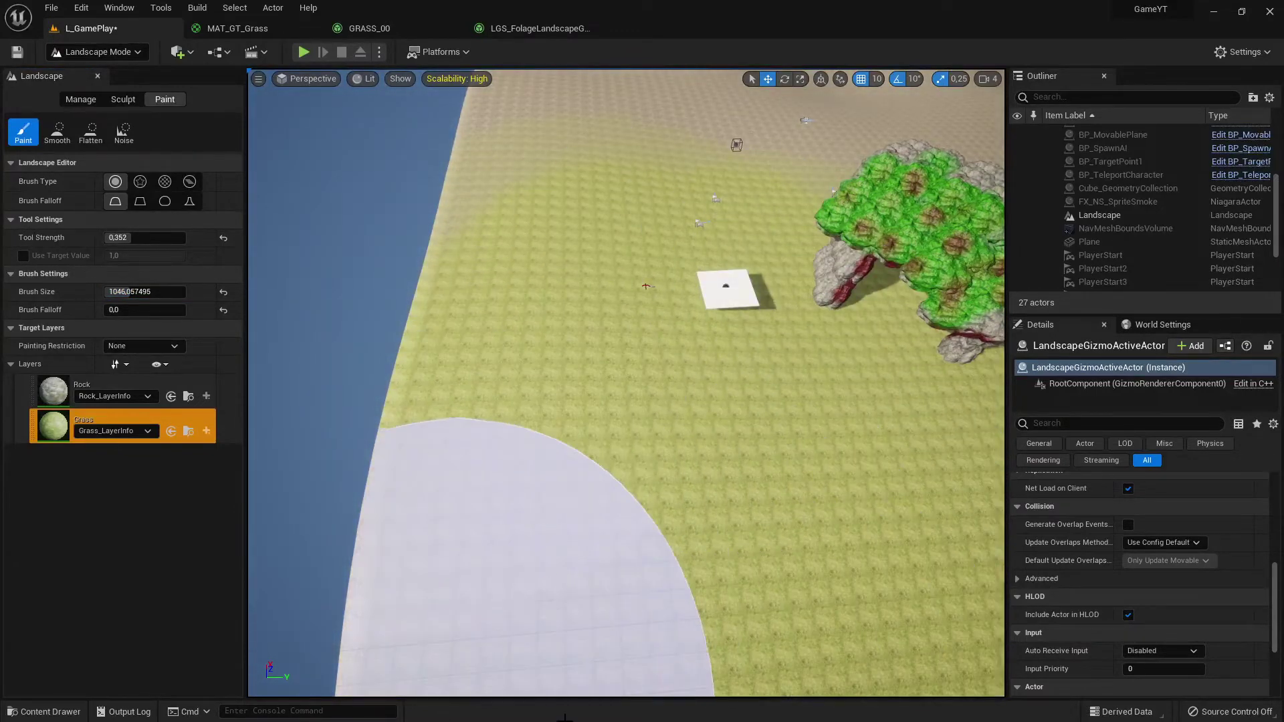
mouse_move(528, 716)
mouse_down()
mouse_move(459, 712)
mouse_move(889, 639)
mouse_move(802, 595)
mouse_up()
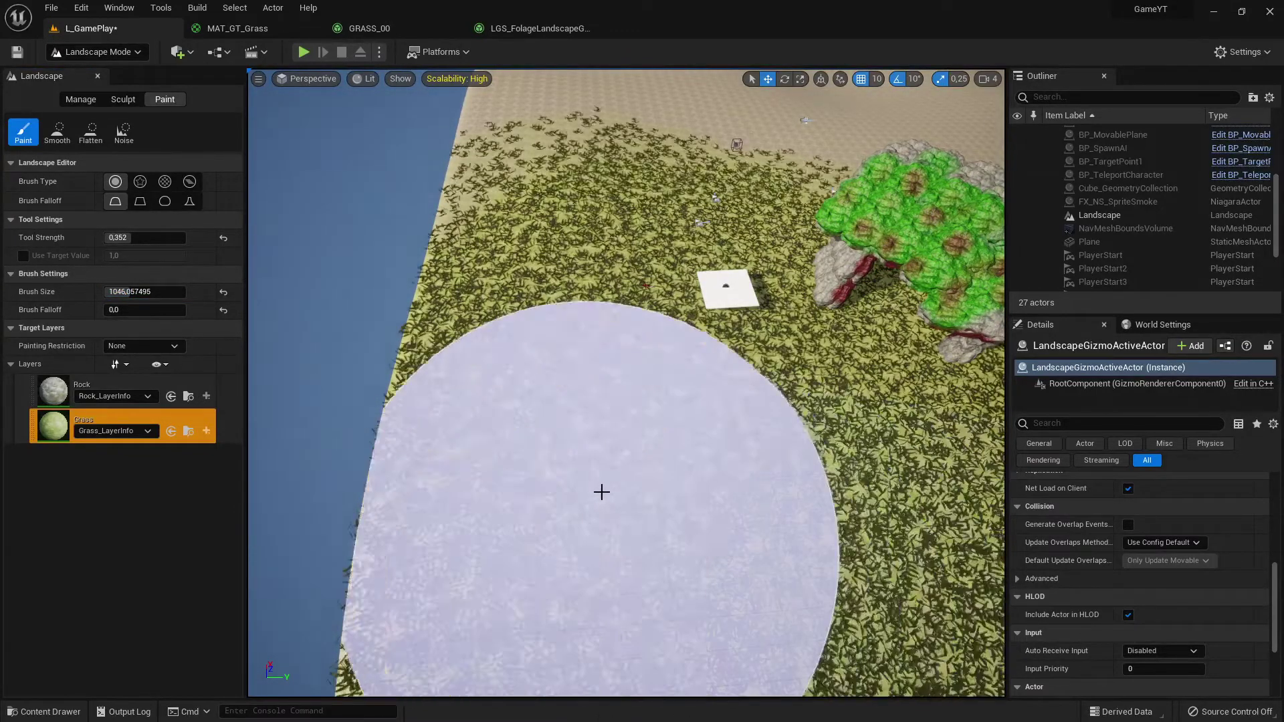
Step: Play-test the level to examine the painted grass up close around the character, and end the session
mouse_move(602, 491)
right_down()
mouse_move(749, 492)
mouse_move(674, 468)
right_up()
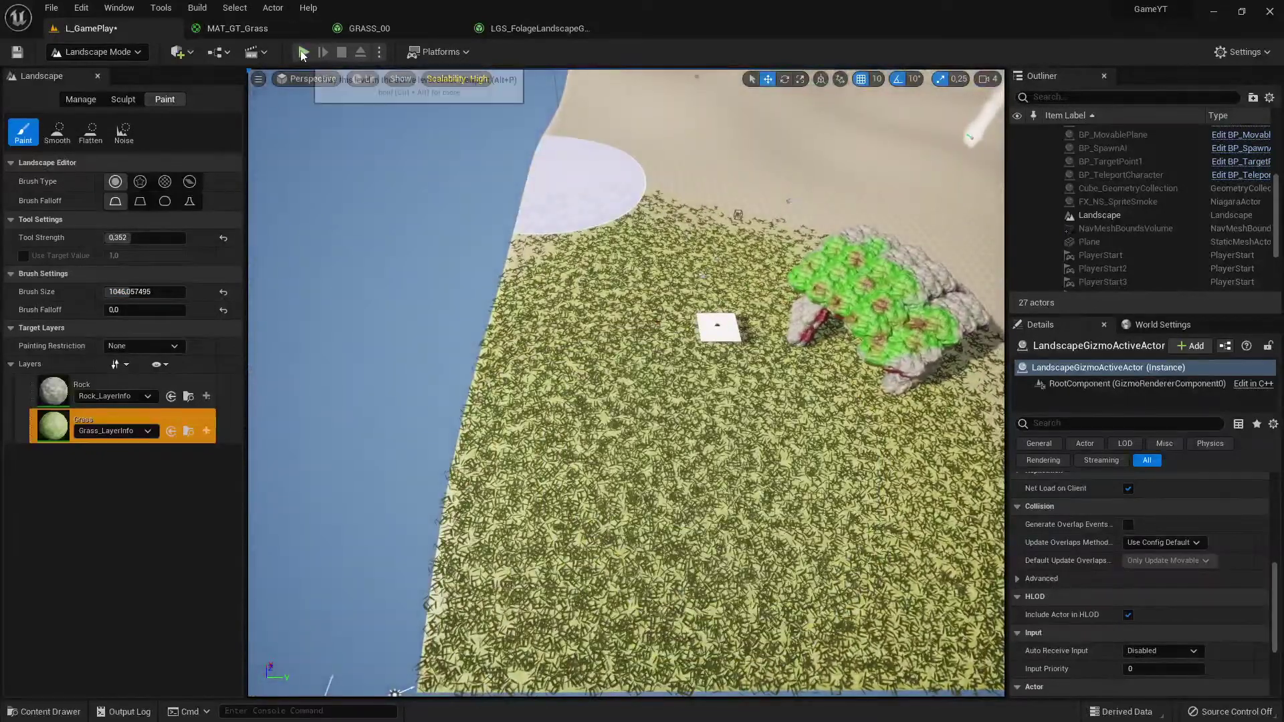
key(alt+p)
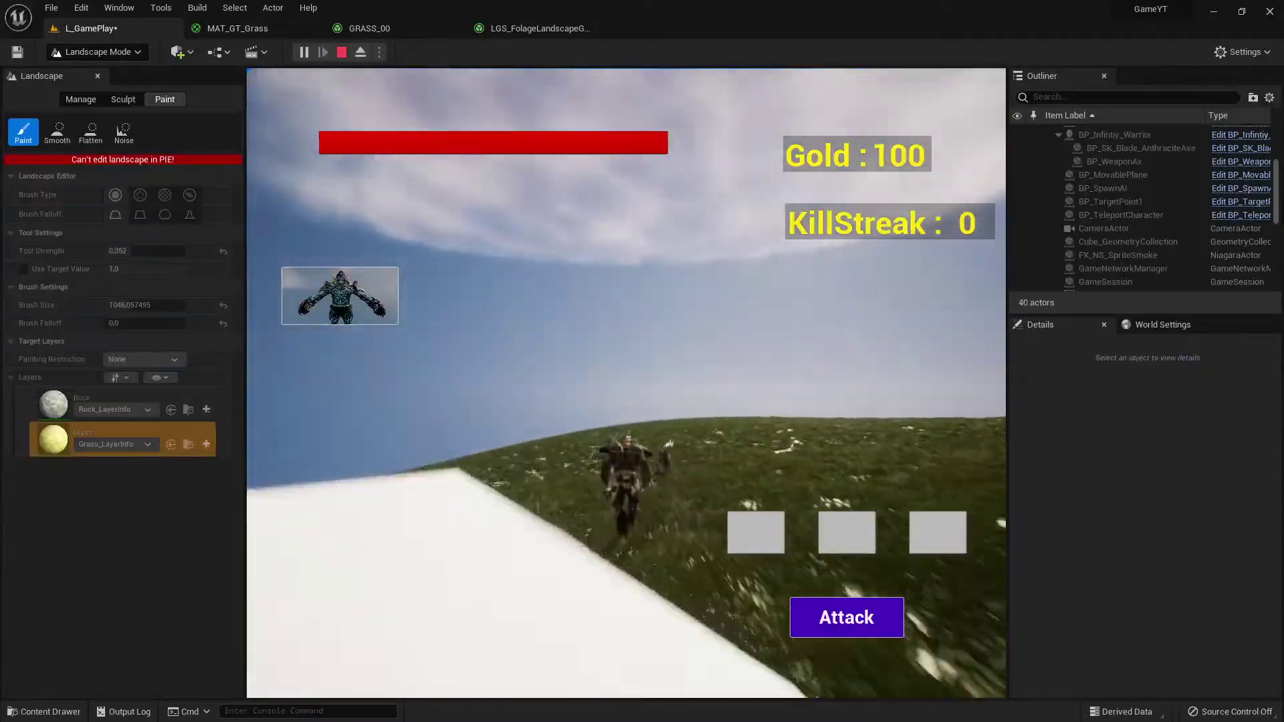
key(w)
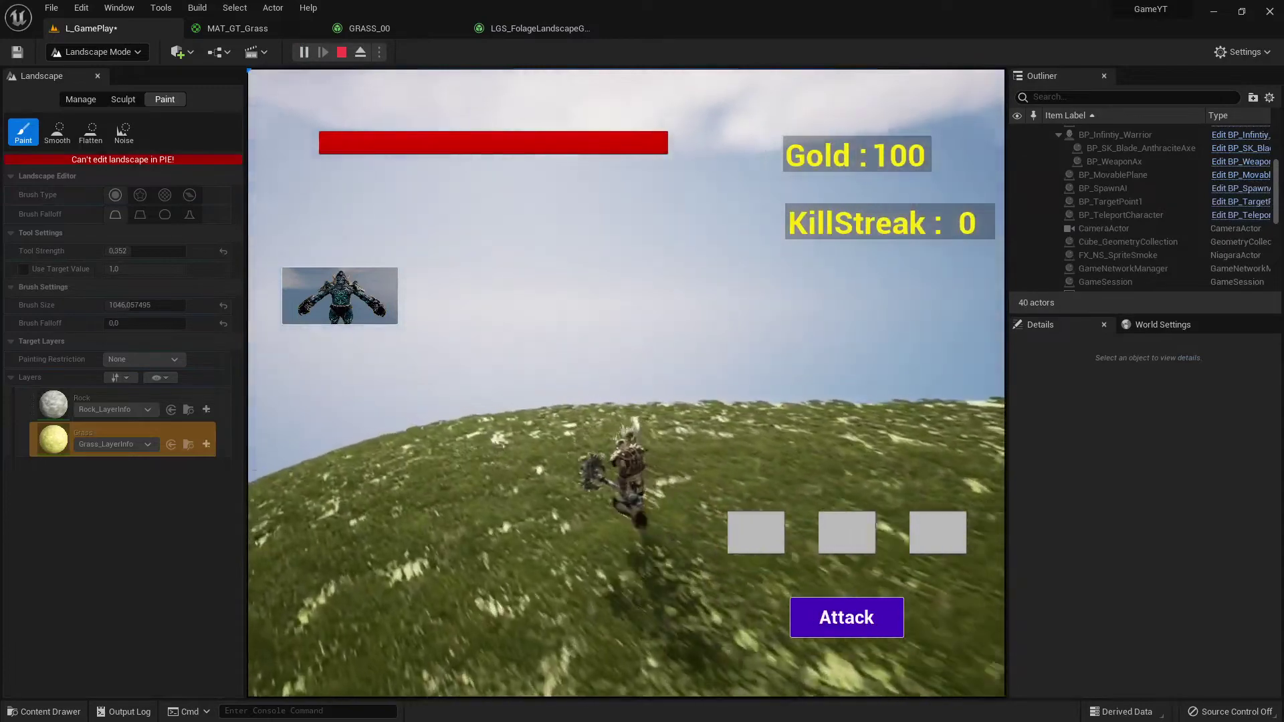
drag(636, 307, 626, 221)
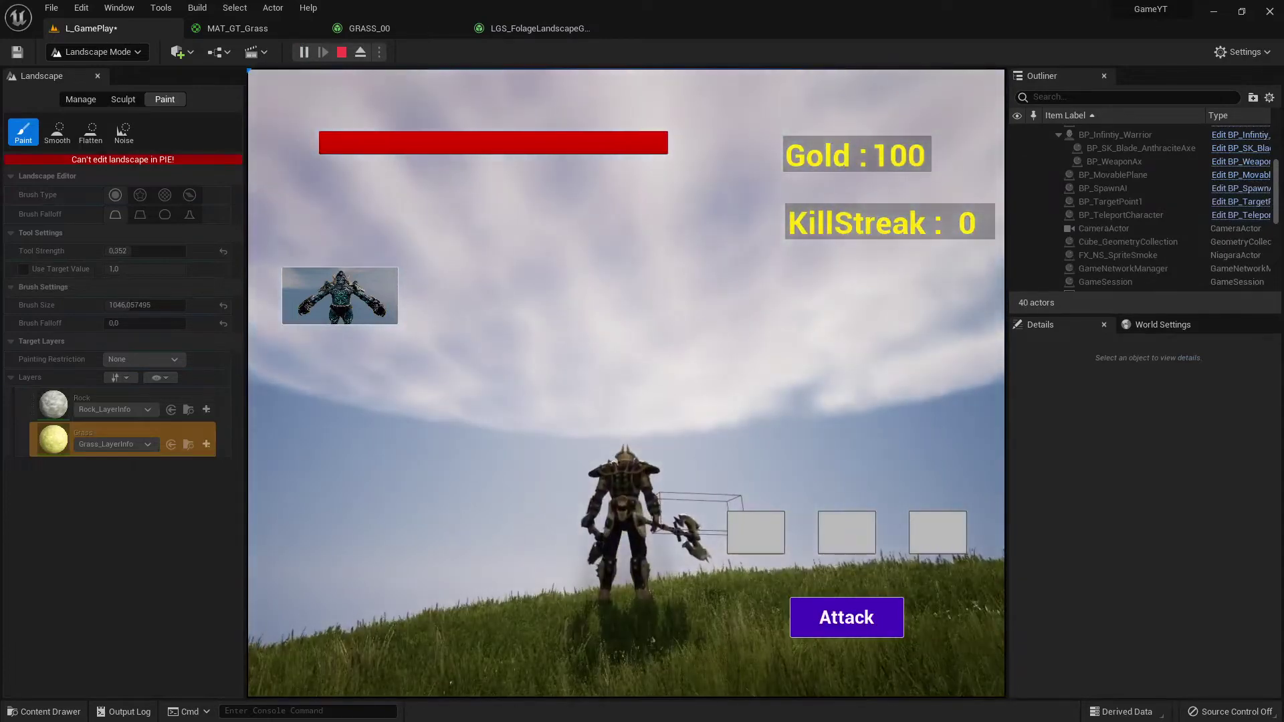
drag(699, 616, 796, 658)
drag(573, 523, 561, 429)
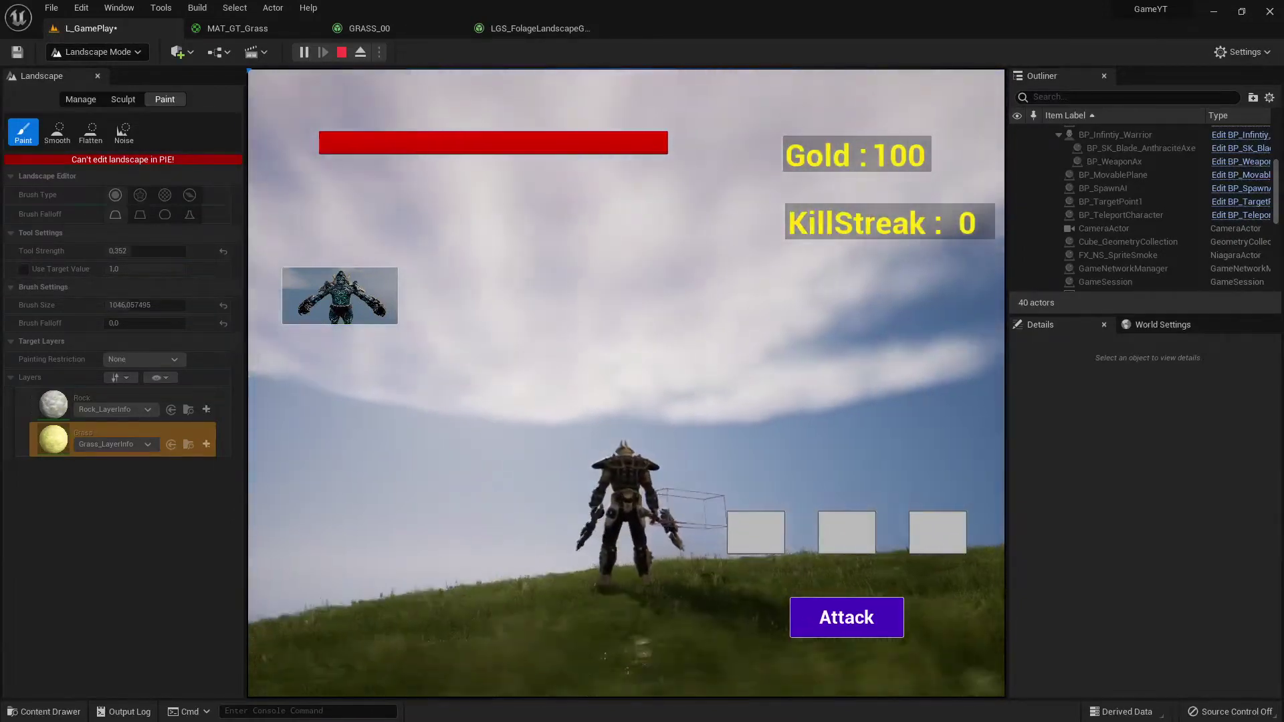
click(342, 52)
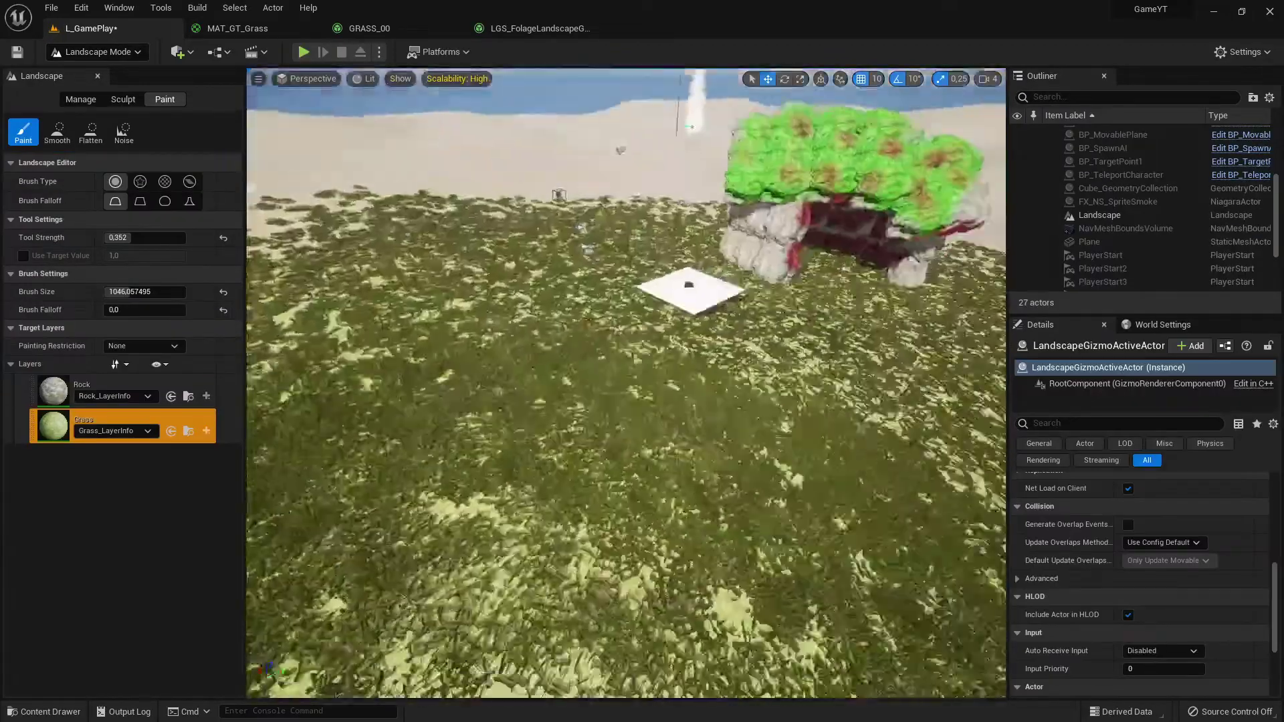
Step: Play the level again from a new viewpoint, running the character across the grassy hill to inspect grass coverage, and stop the session
right_drag(627, 383, 923, 358)
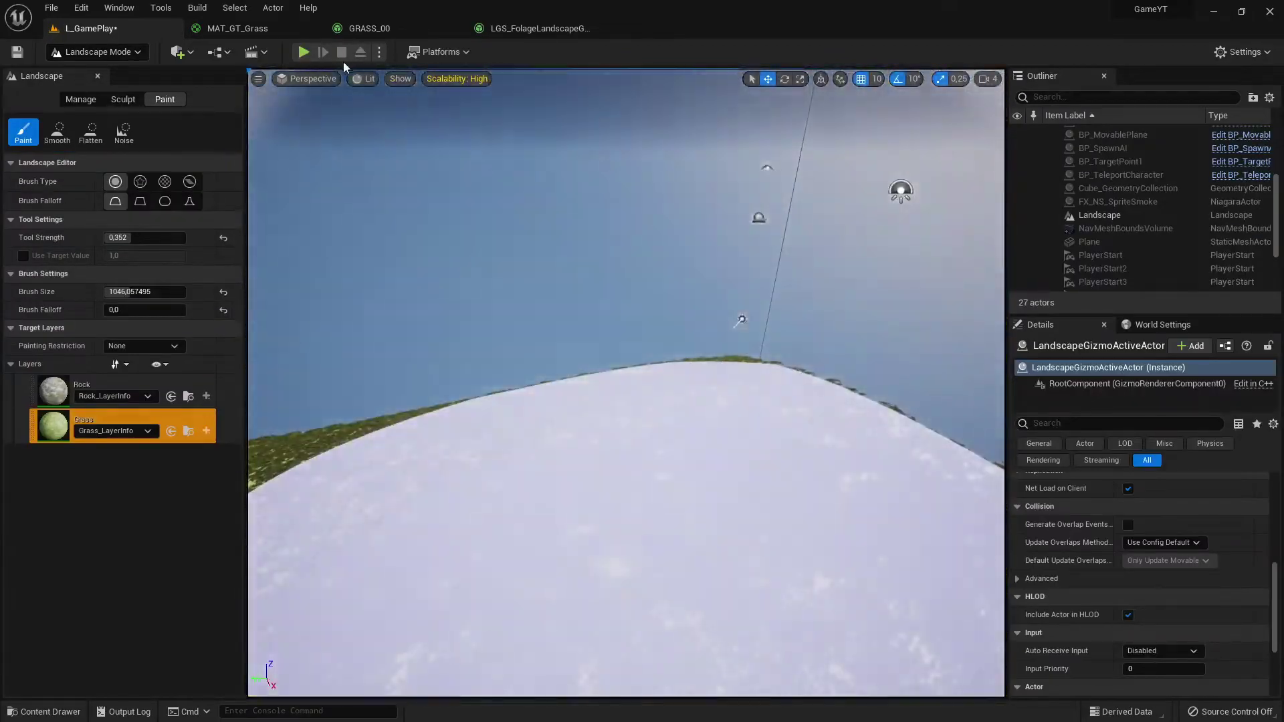
click(303, 52)
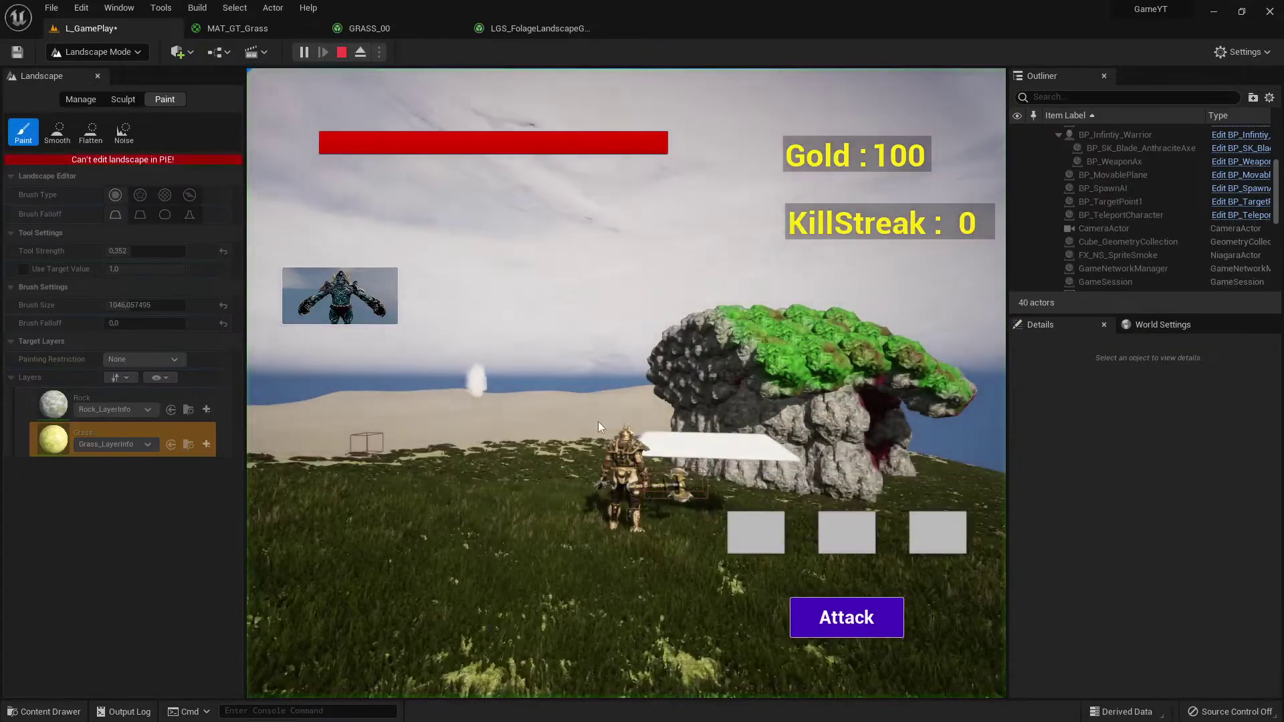
key(w)
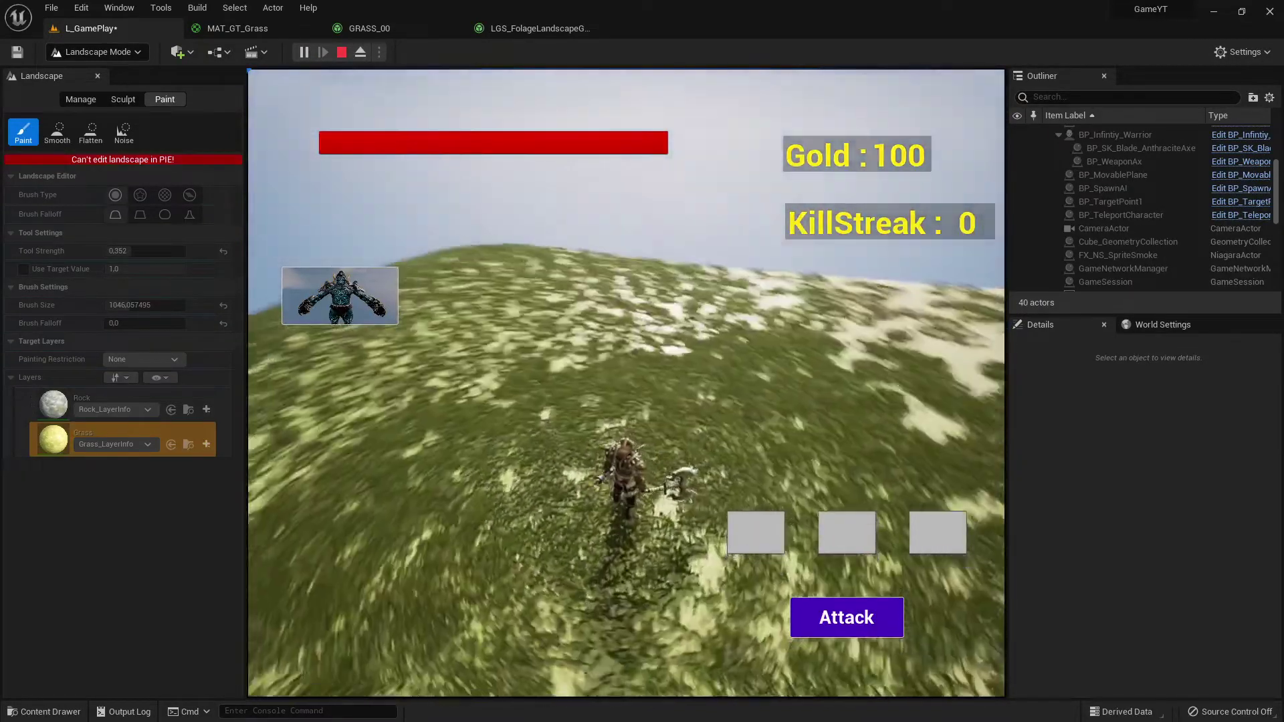
key(w)
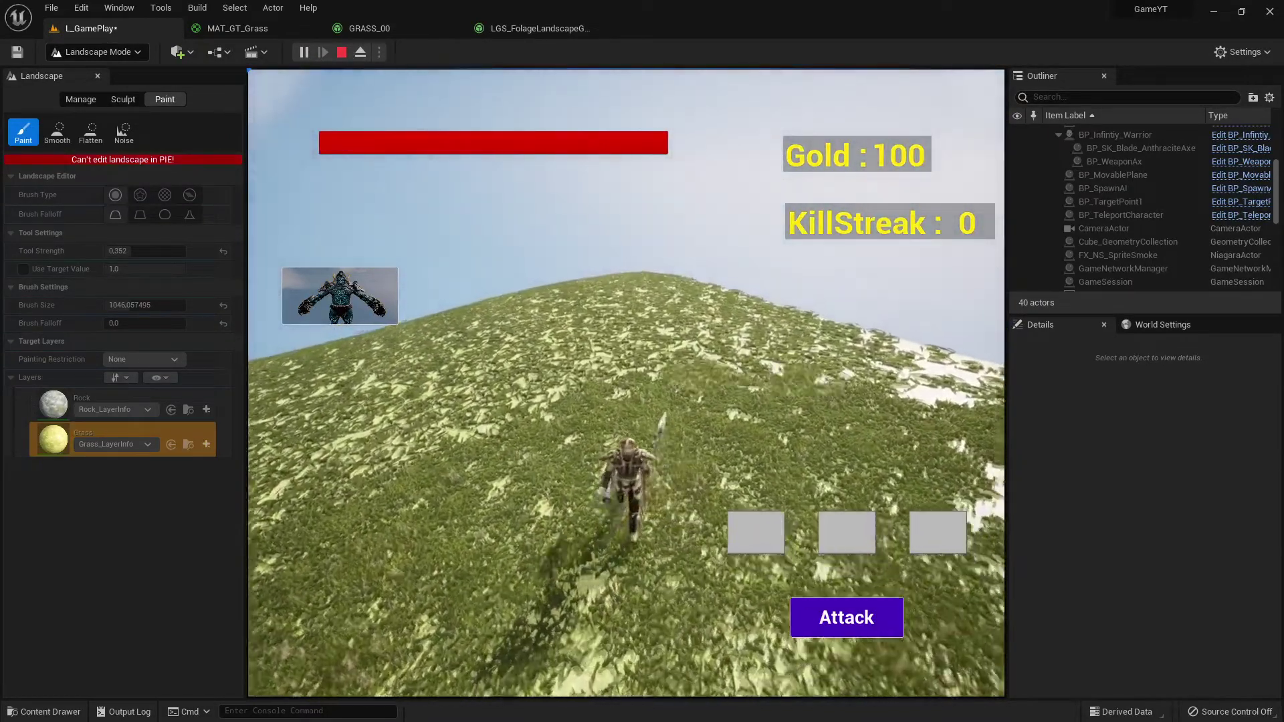
key(w)
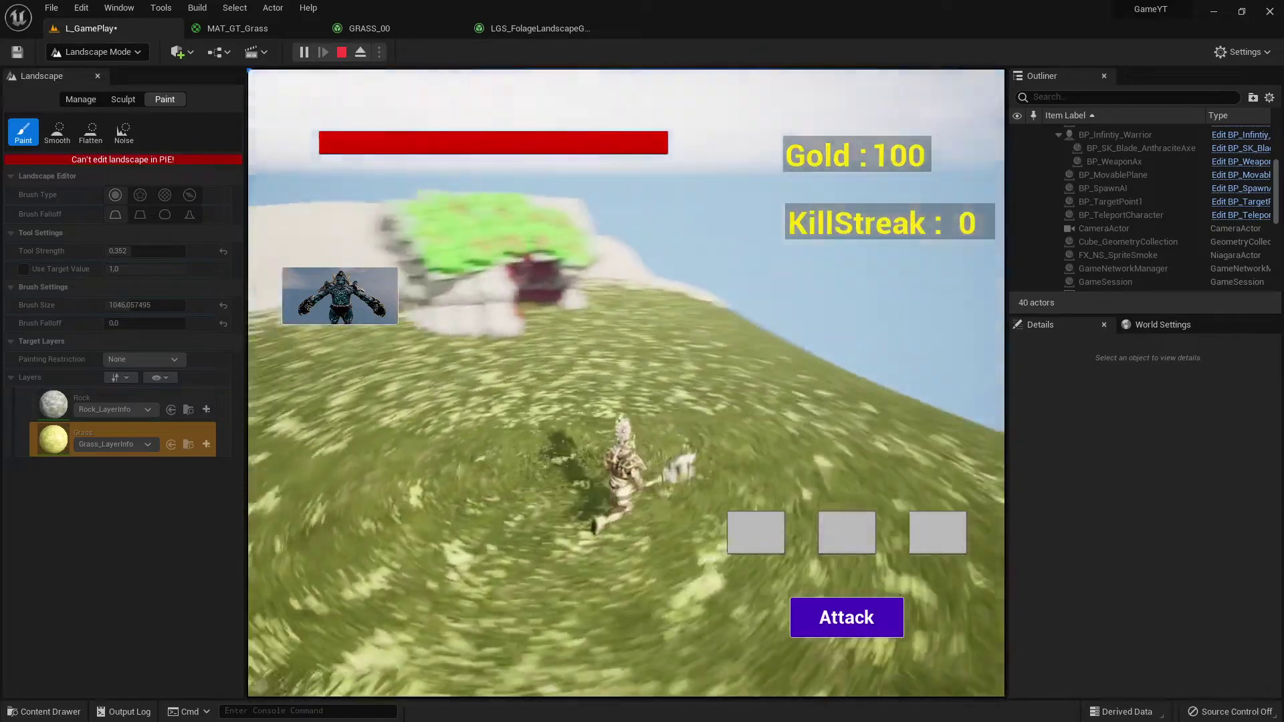
key(w)
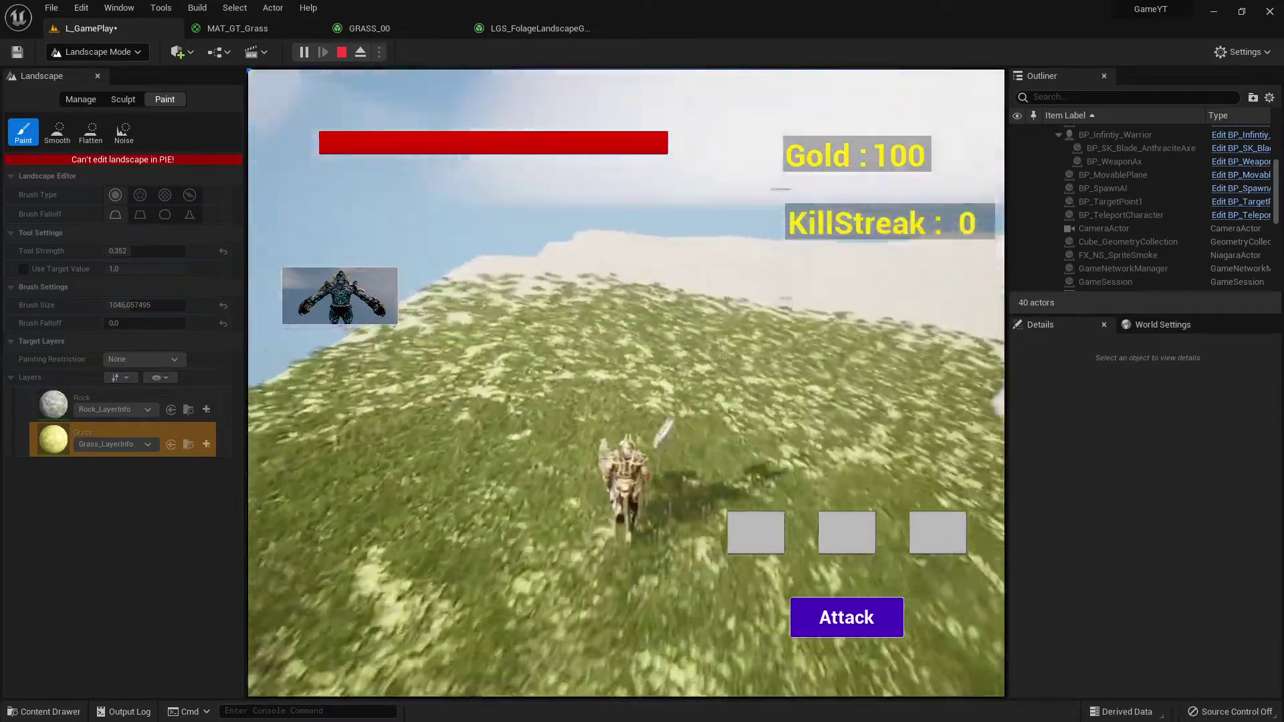
key(w)
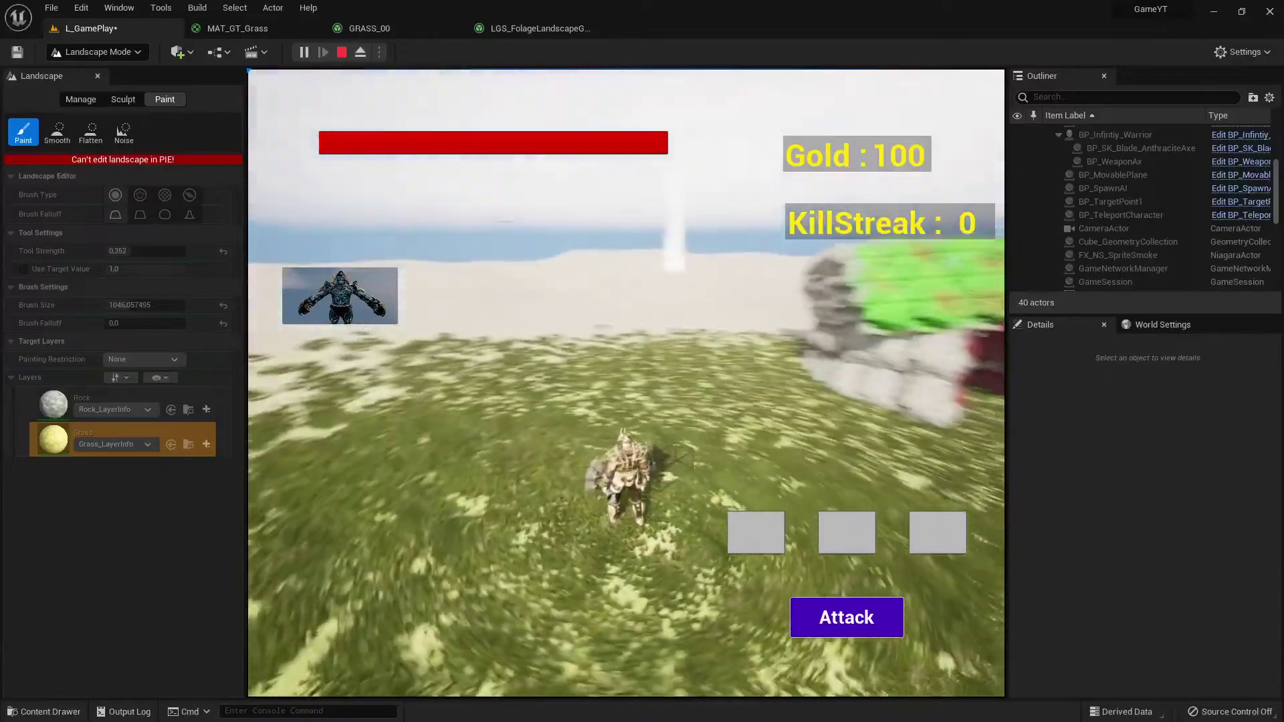
key(w)
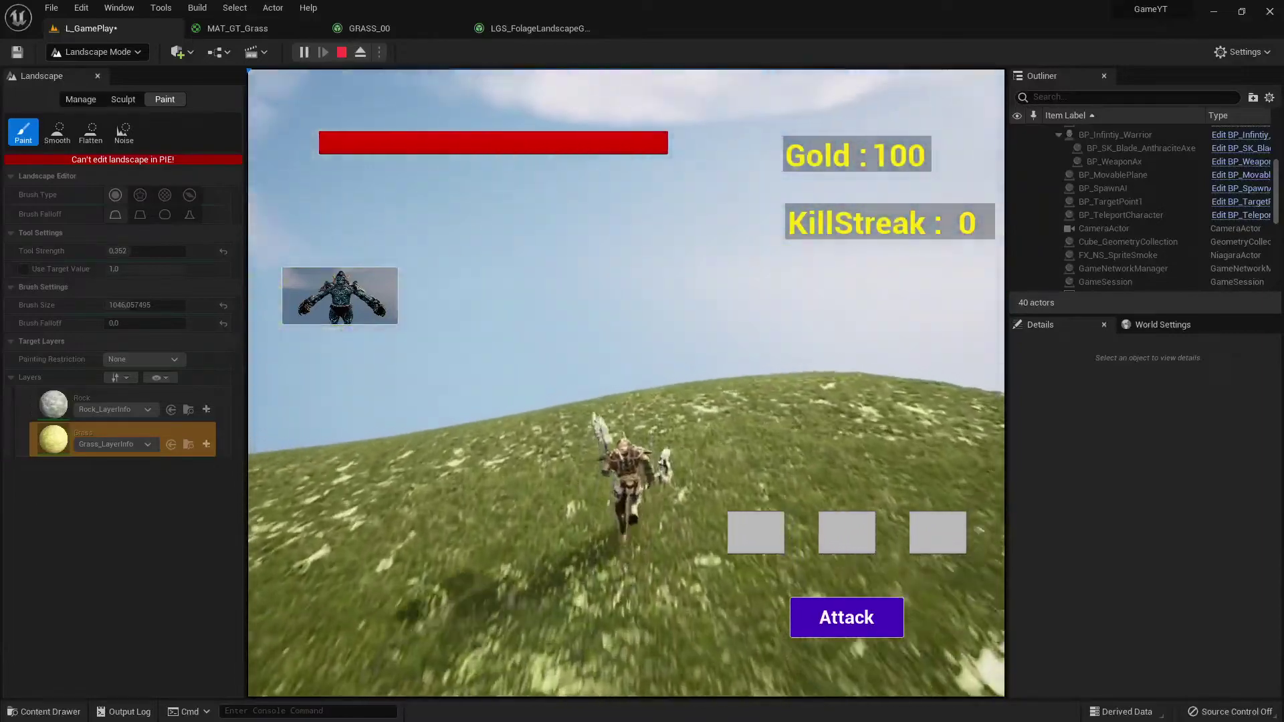
key(w)
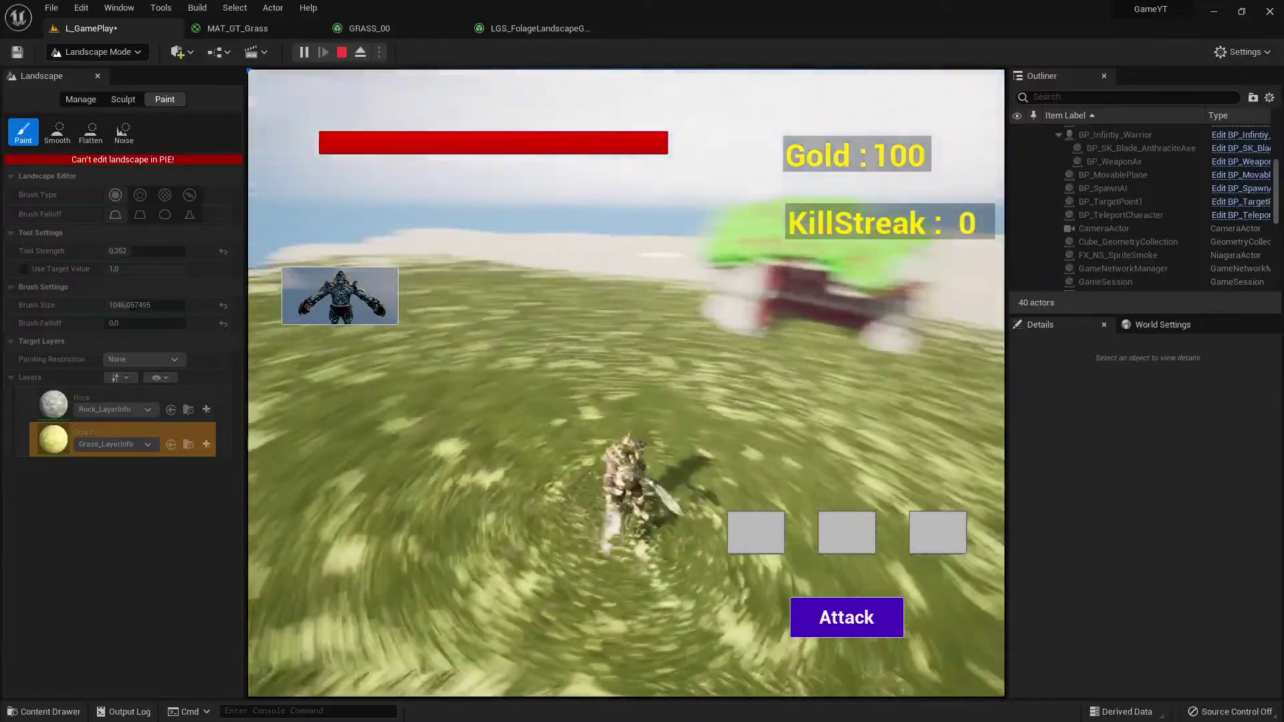
key(w)
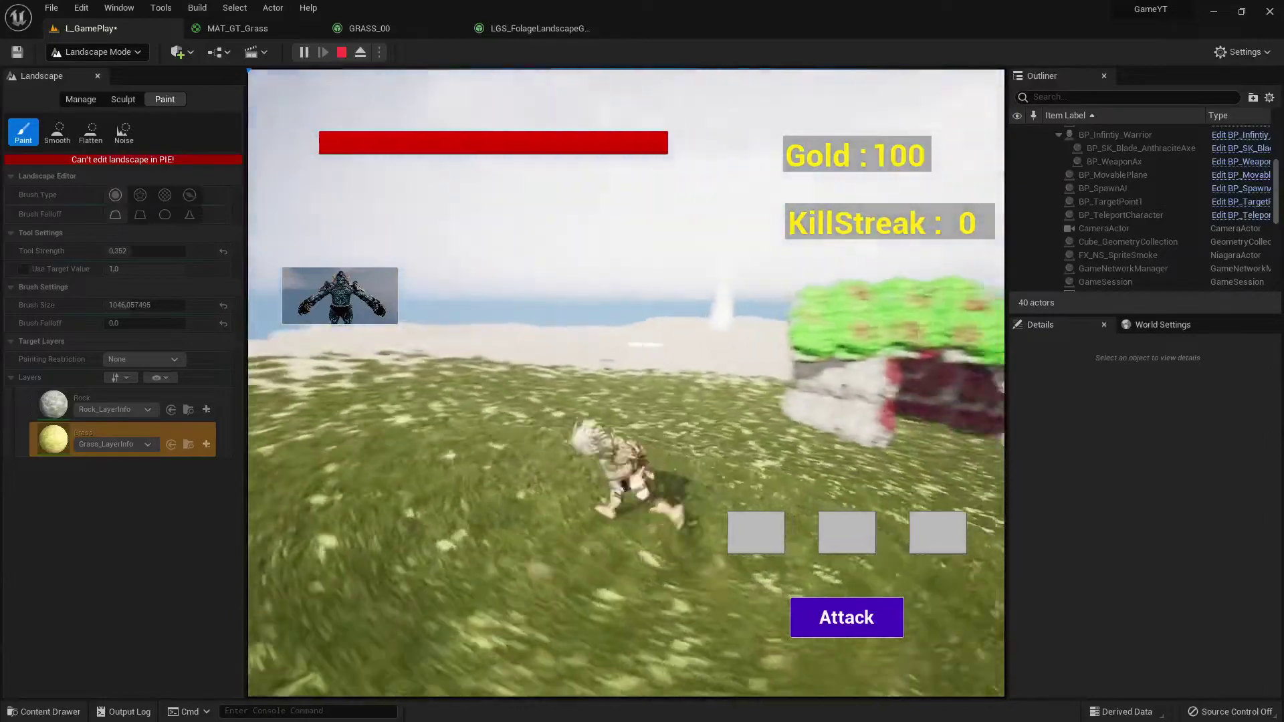
key(w)
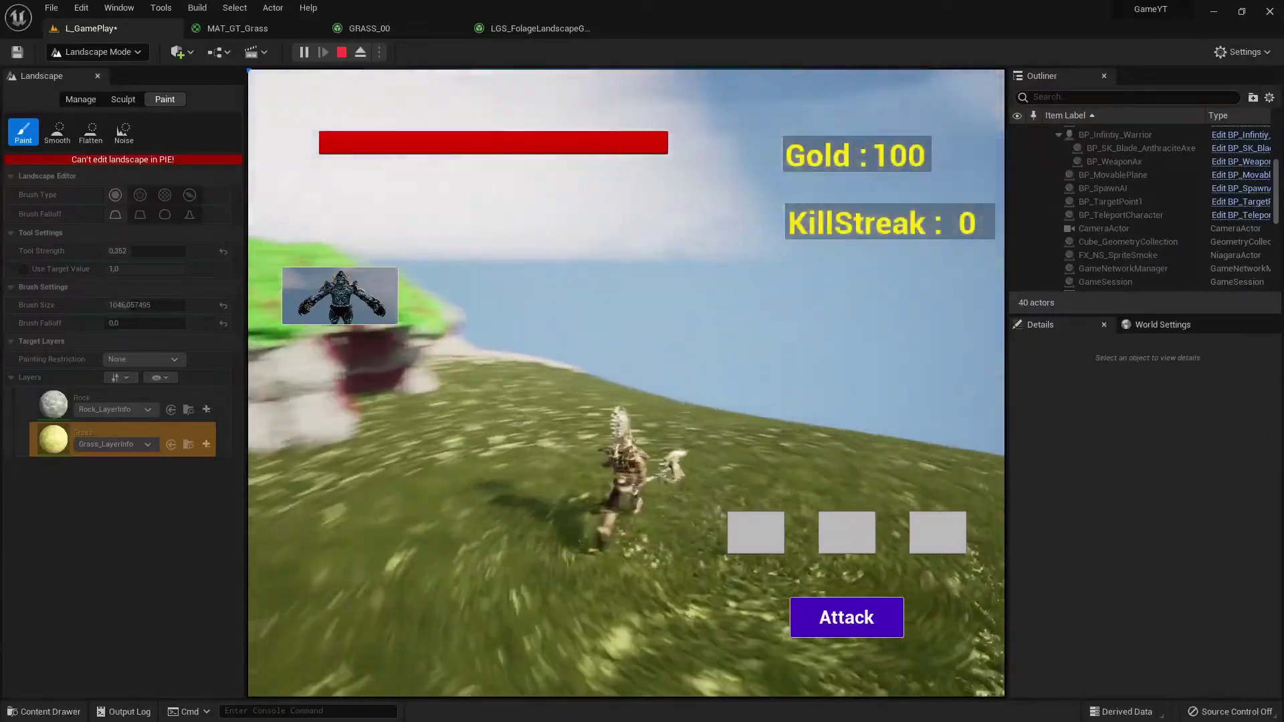
key(w)
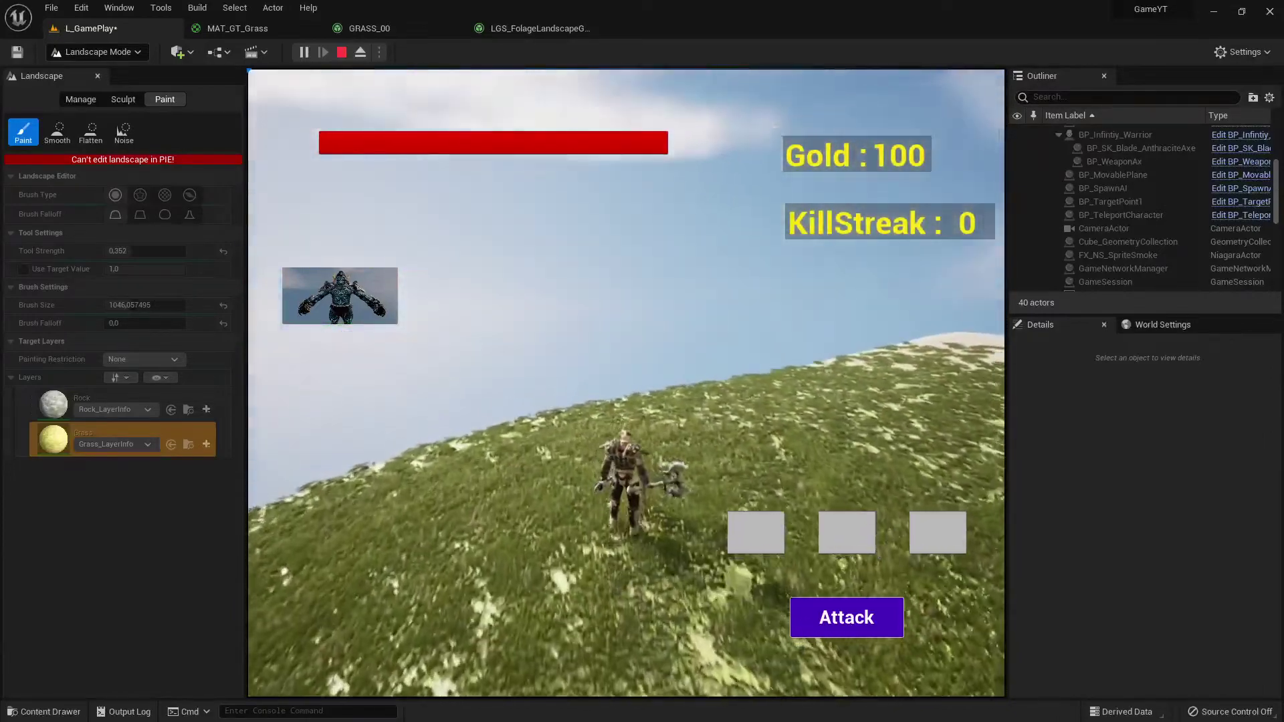
key(w)
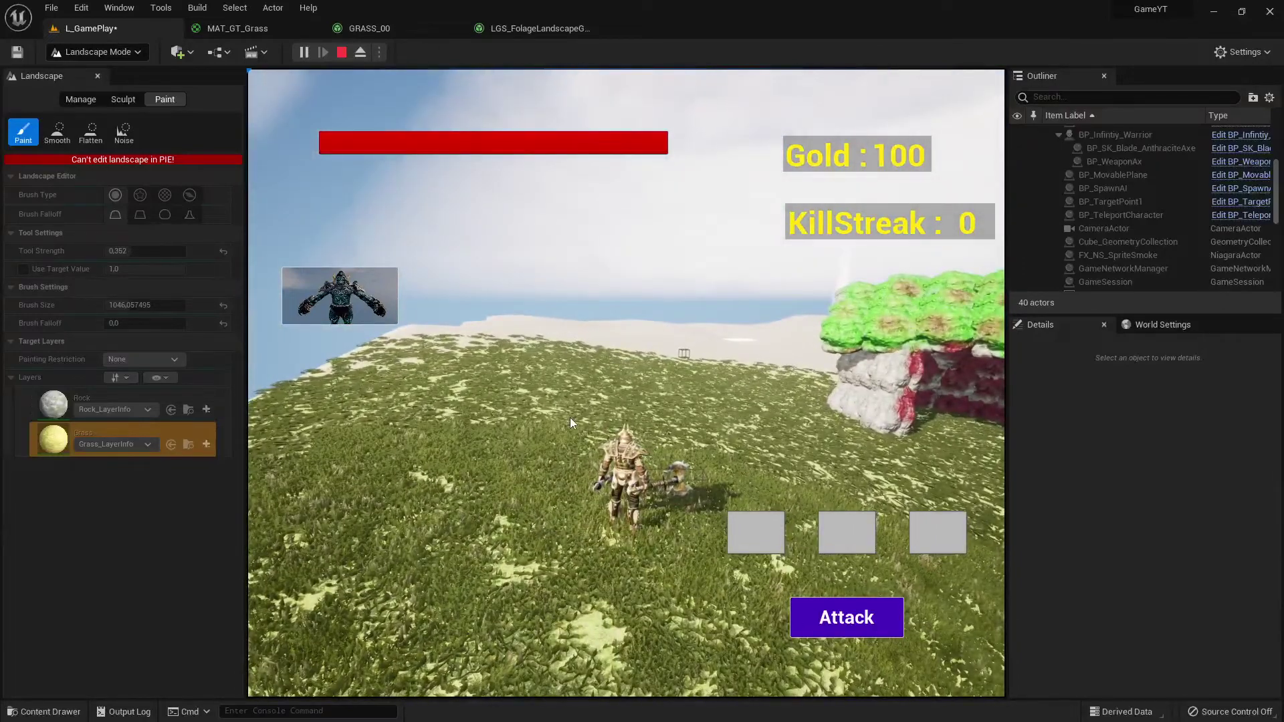
click(571, 419)
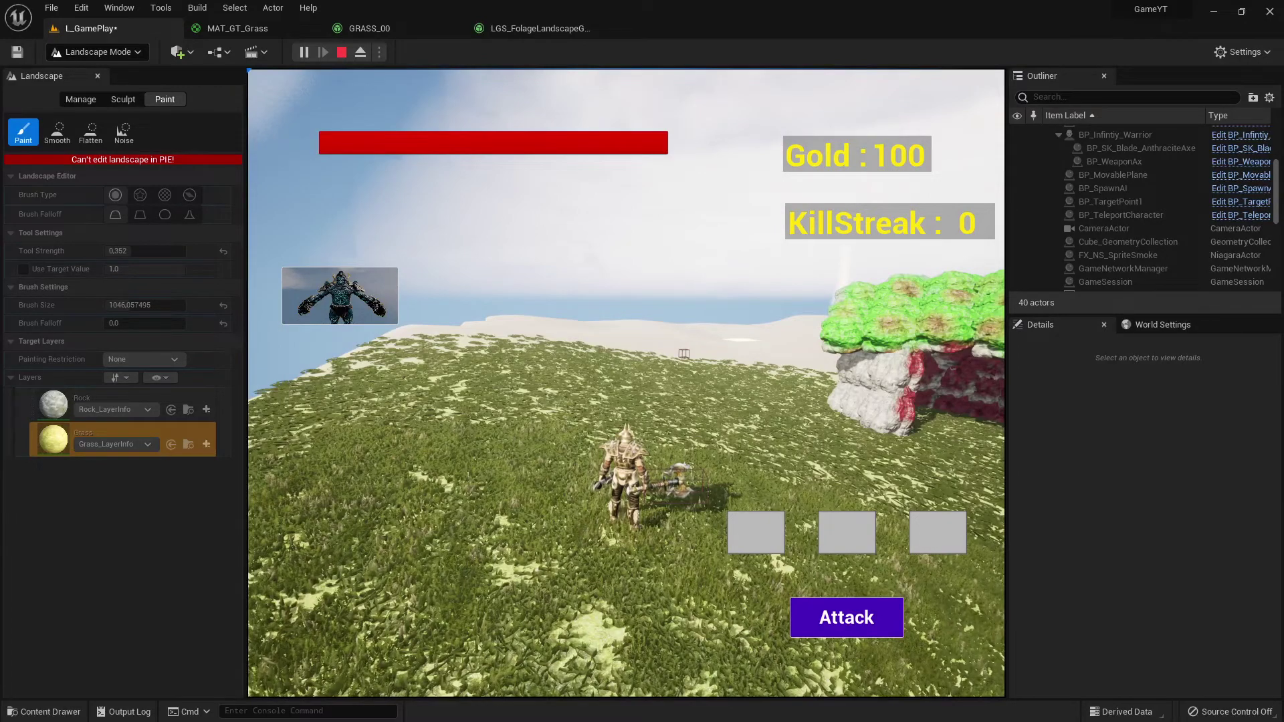
key(w)
key(w)
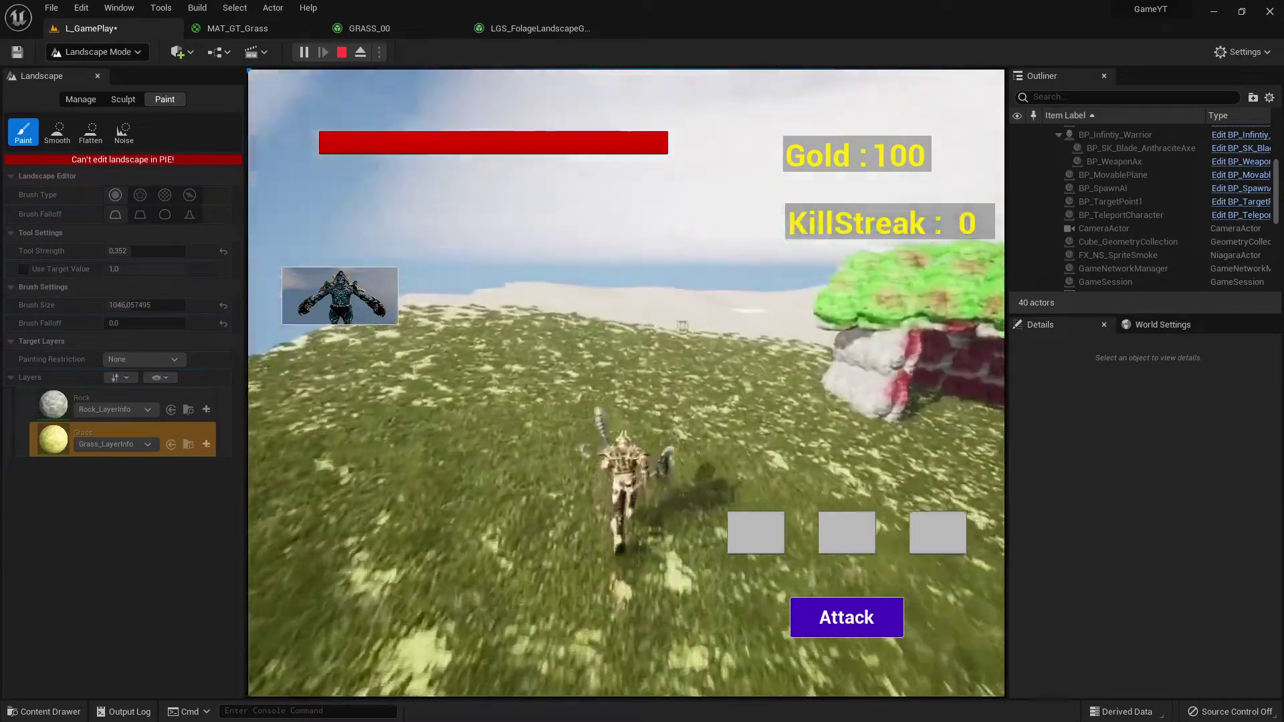
key(w)
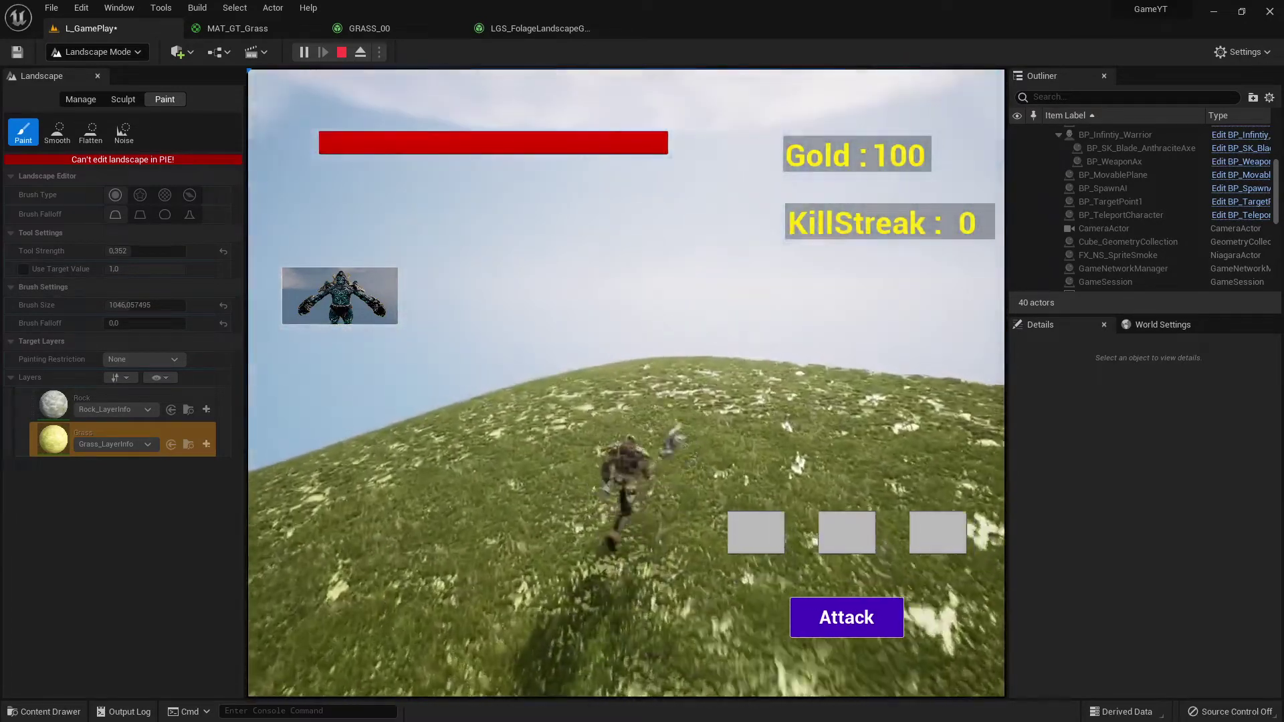
key(w)
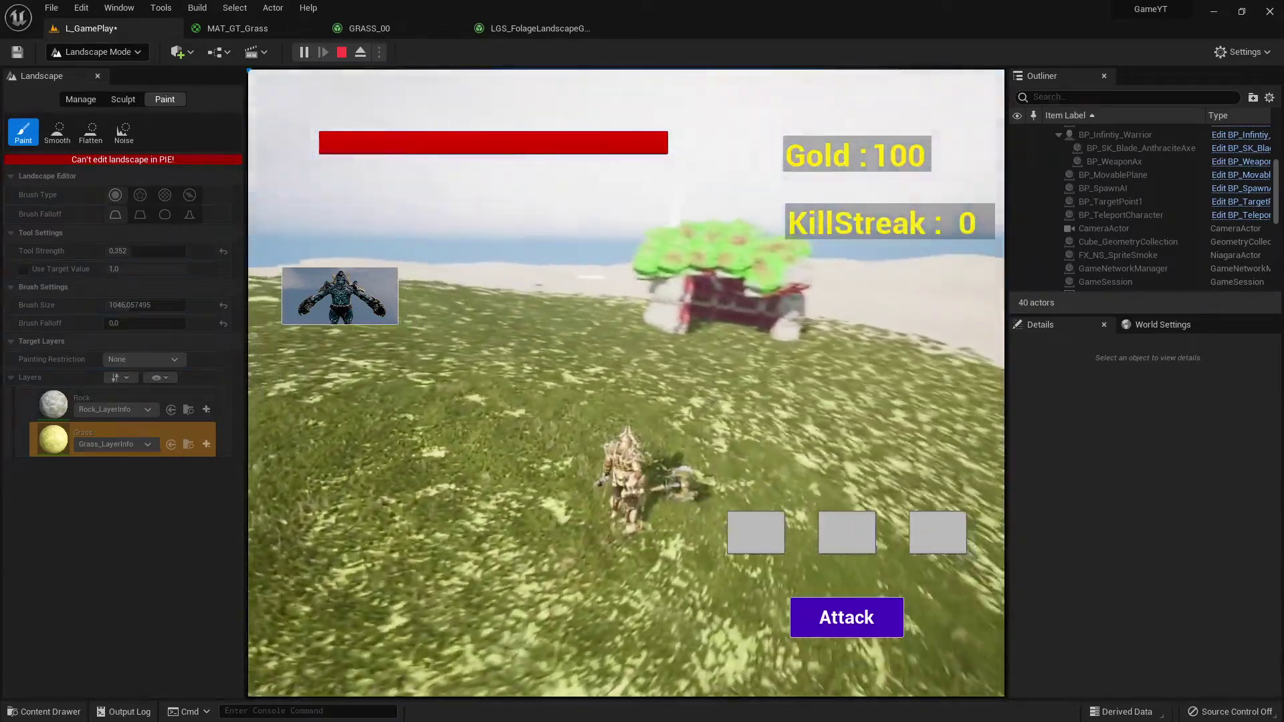
key(w)
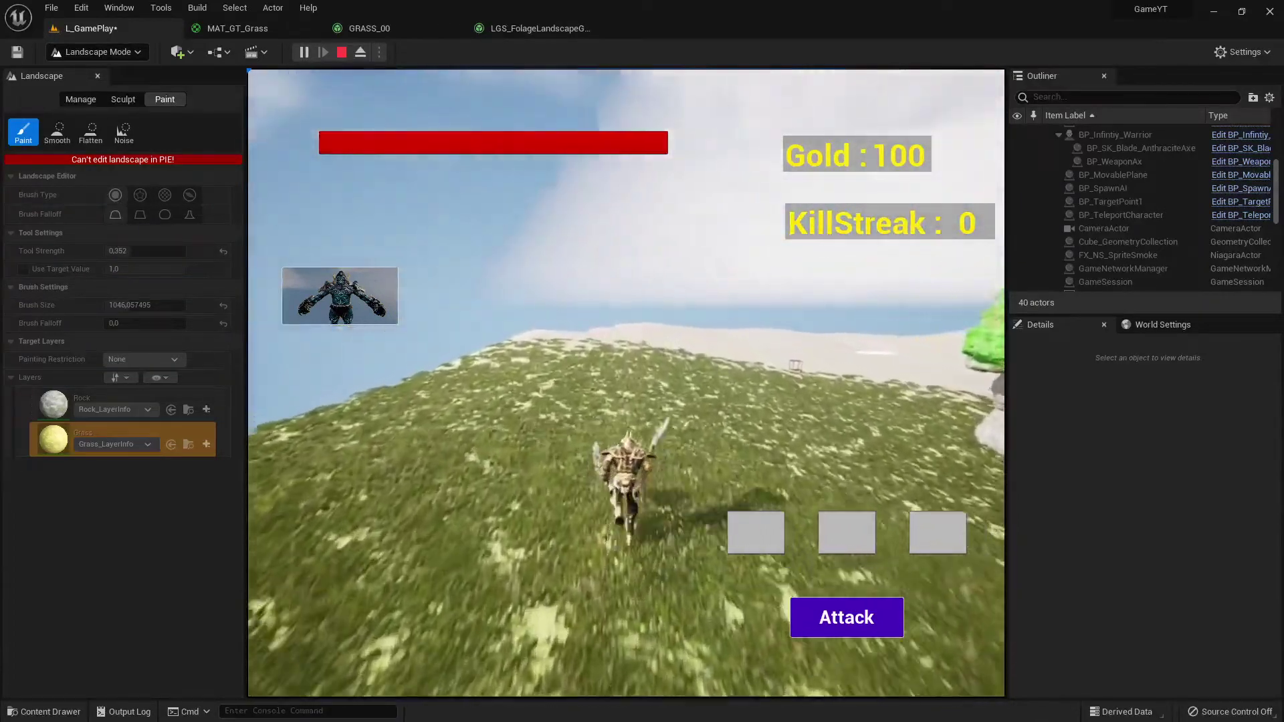
key(w)
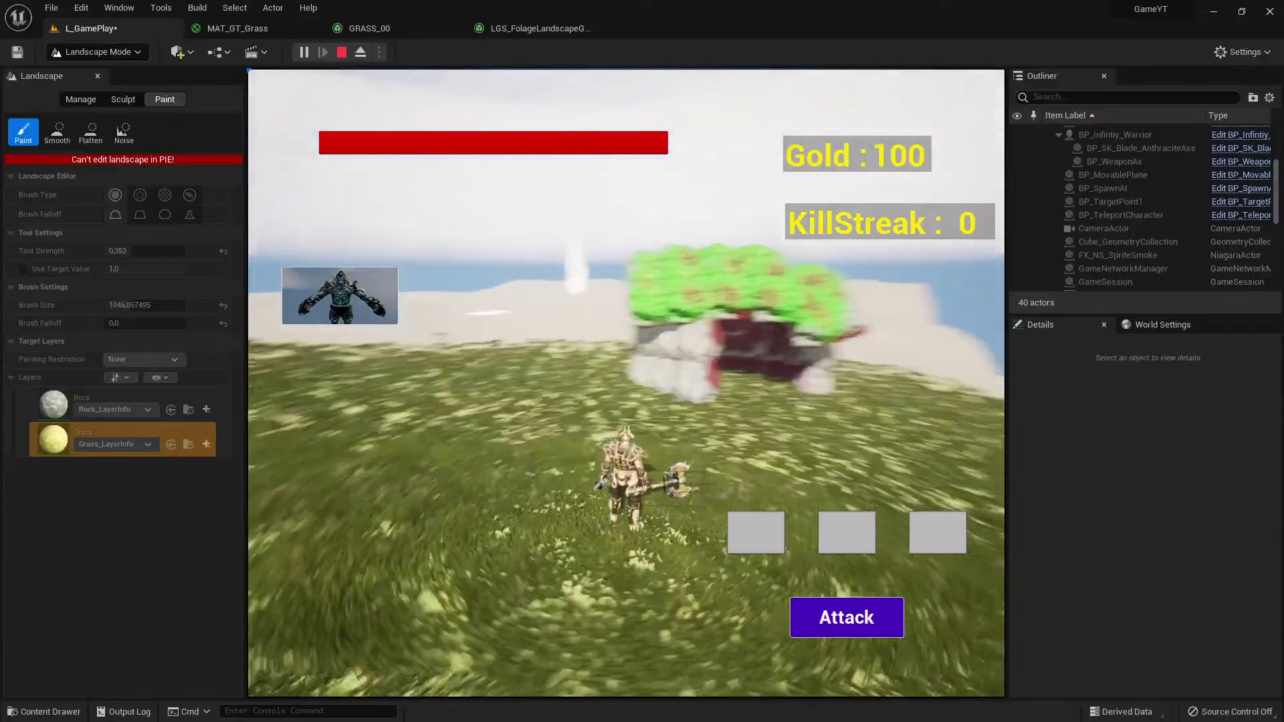
key(w)
key(w)
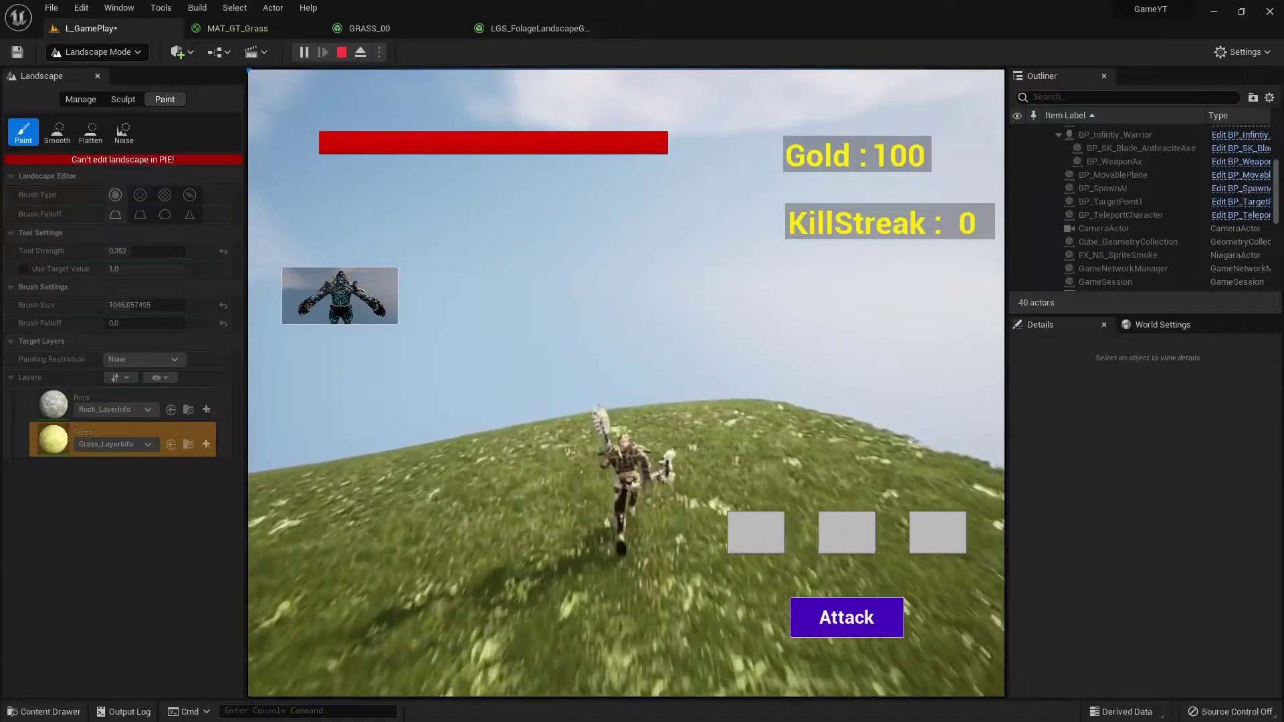
key(w)
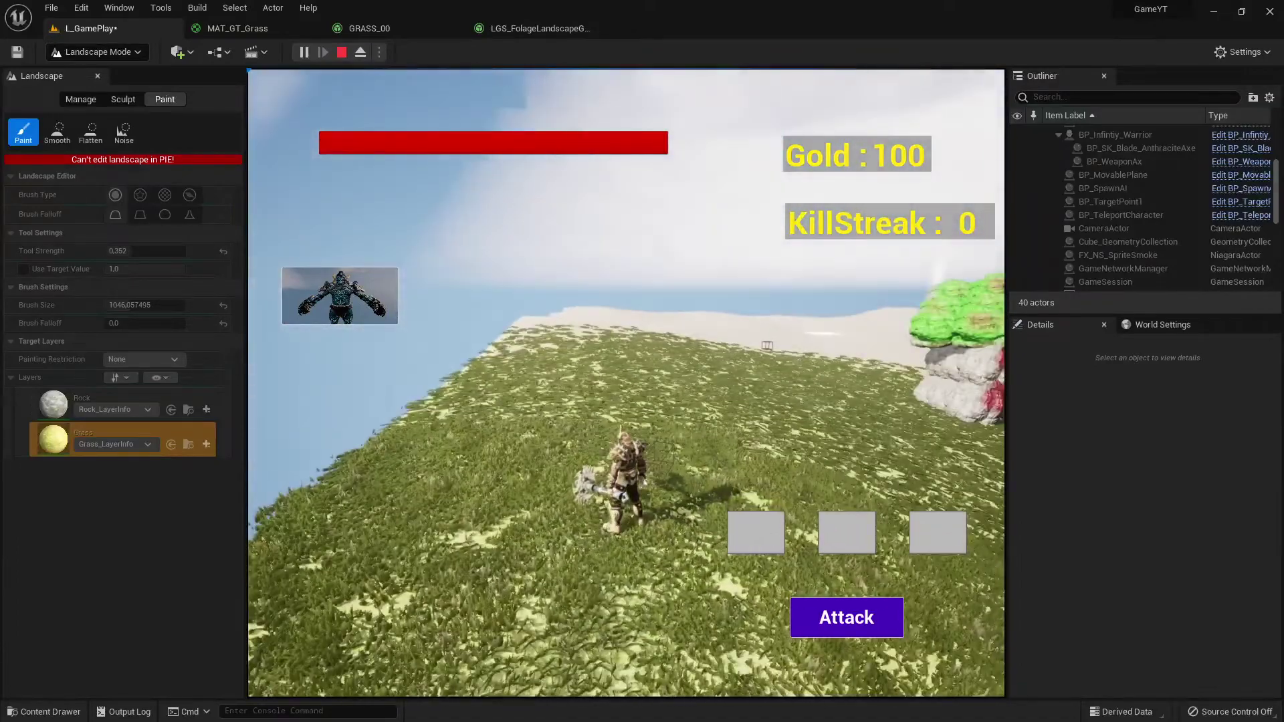
key(w)
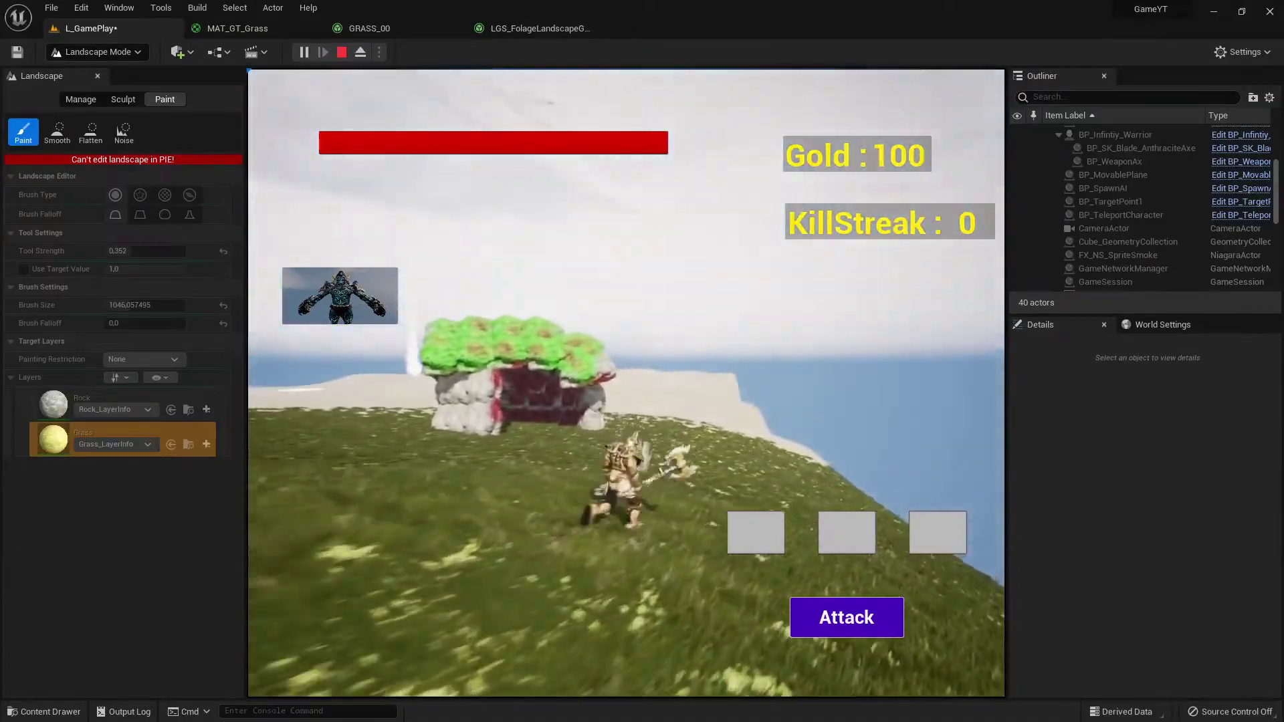
key(w)
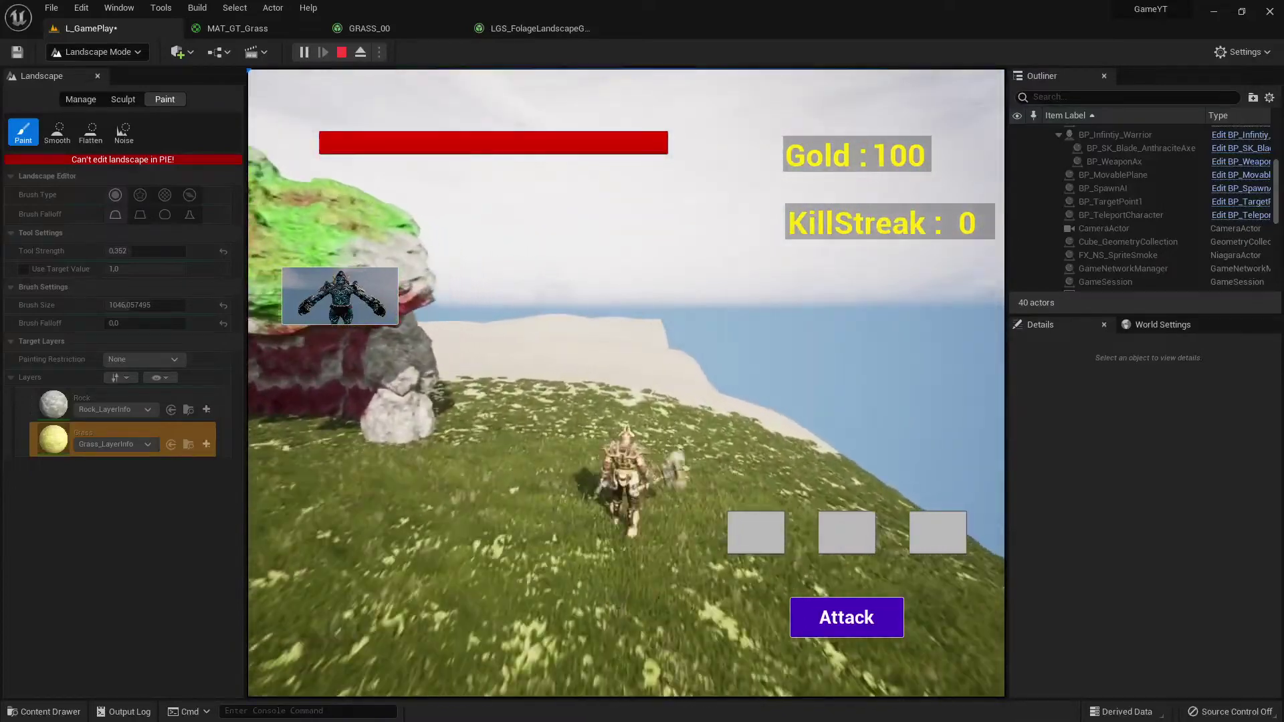
key(w)
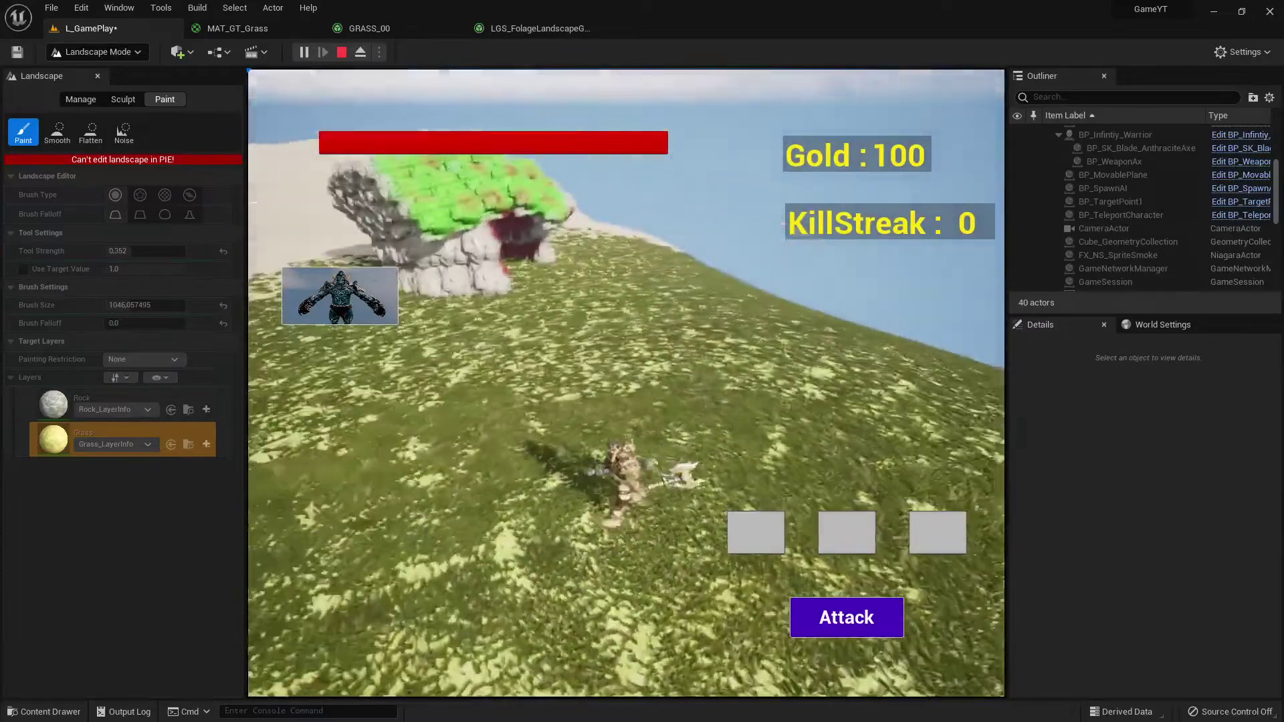
key(shift+F1)
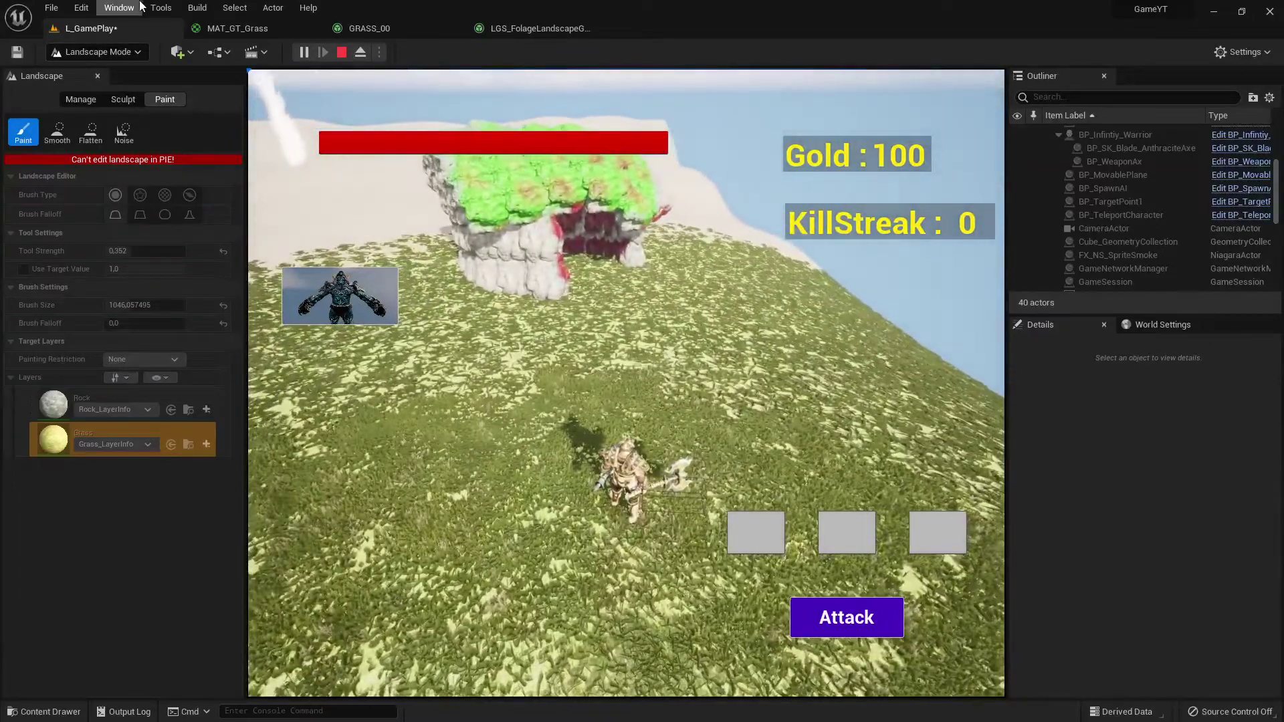
click(341, 53)
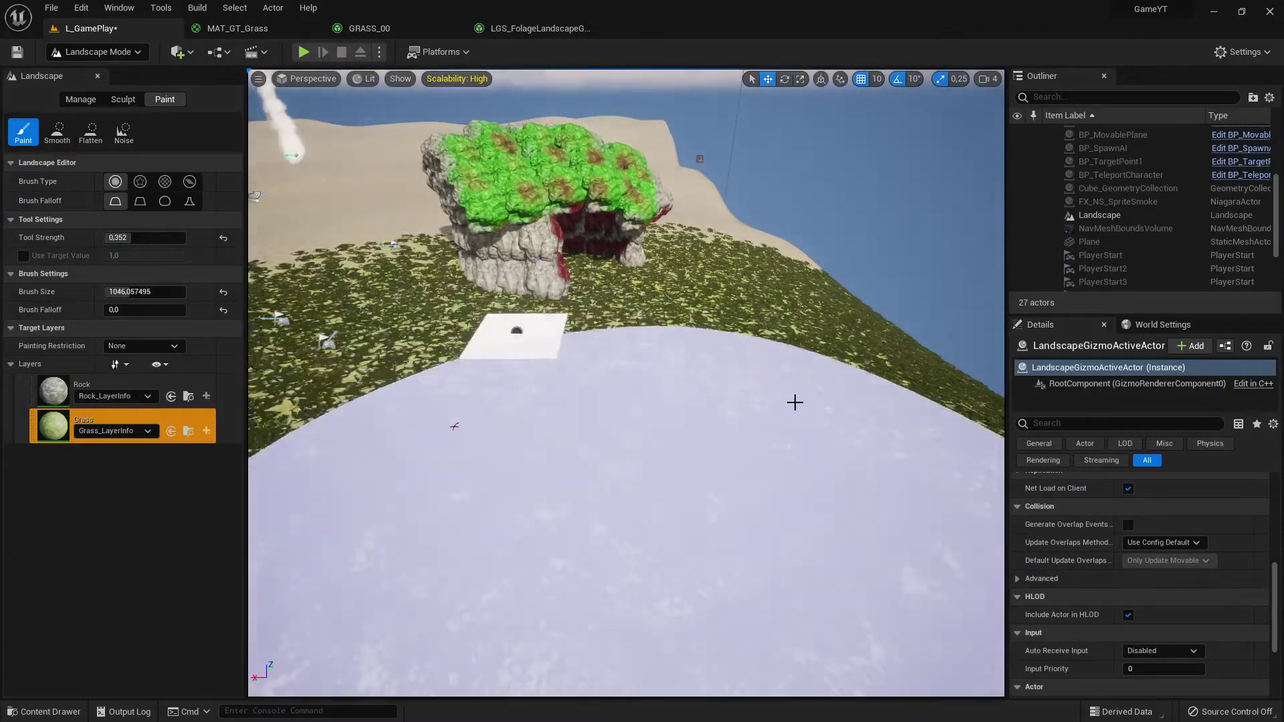
mouse_move(608, 395)
right_down()
mouse_move(375, 384)
mouse_move(619, 396)
right_up()
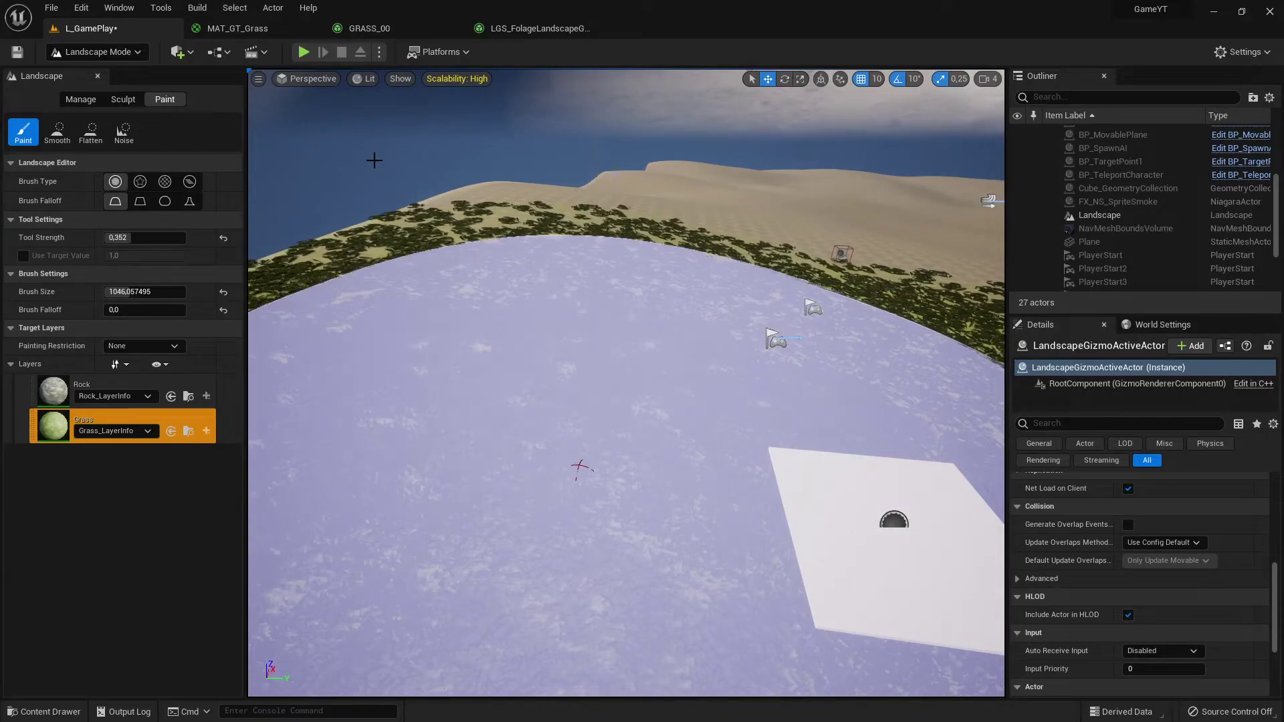
Step: Switch to the Grass Quick Start documentation in Chrome and read through its final section, On Your Own
key(alt+Tab)
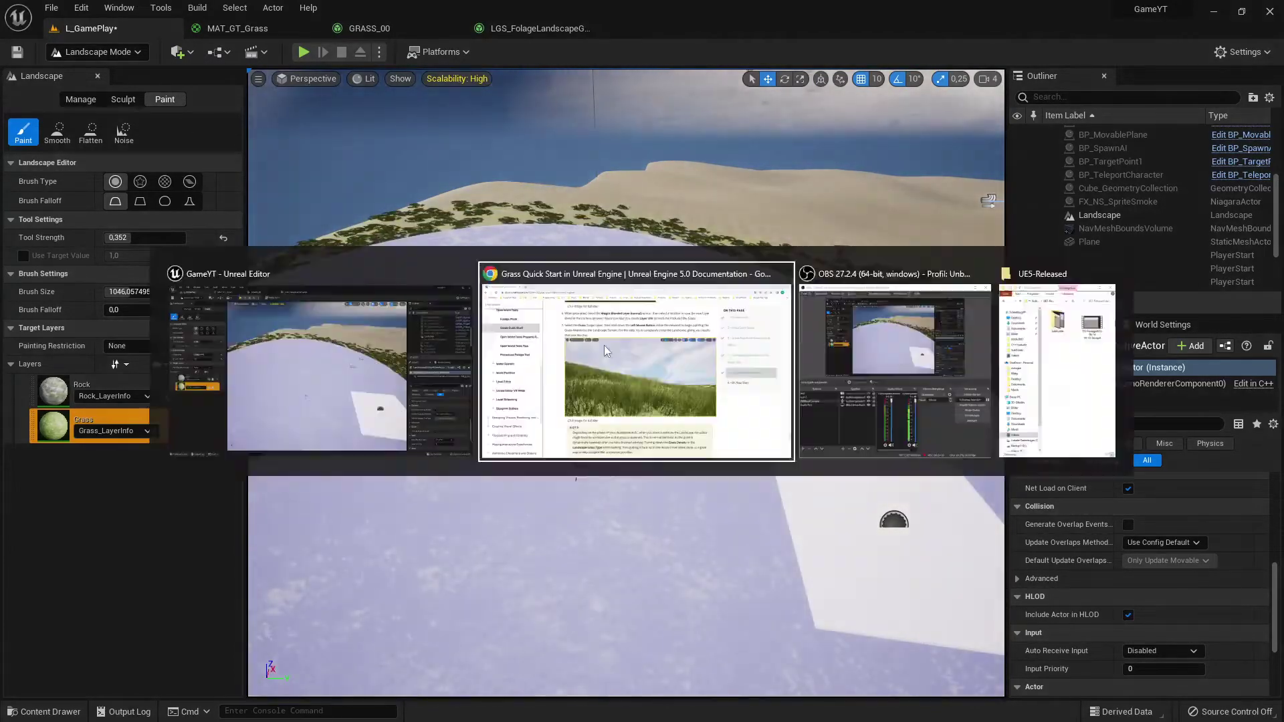
scroll(712, 462, down, 3)
scroll(711, 461, down, 5)
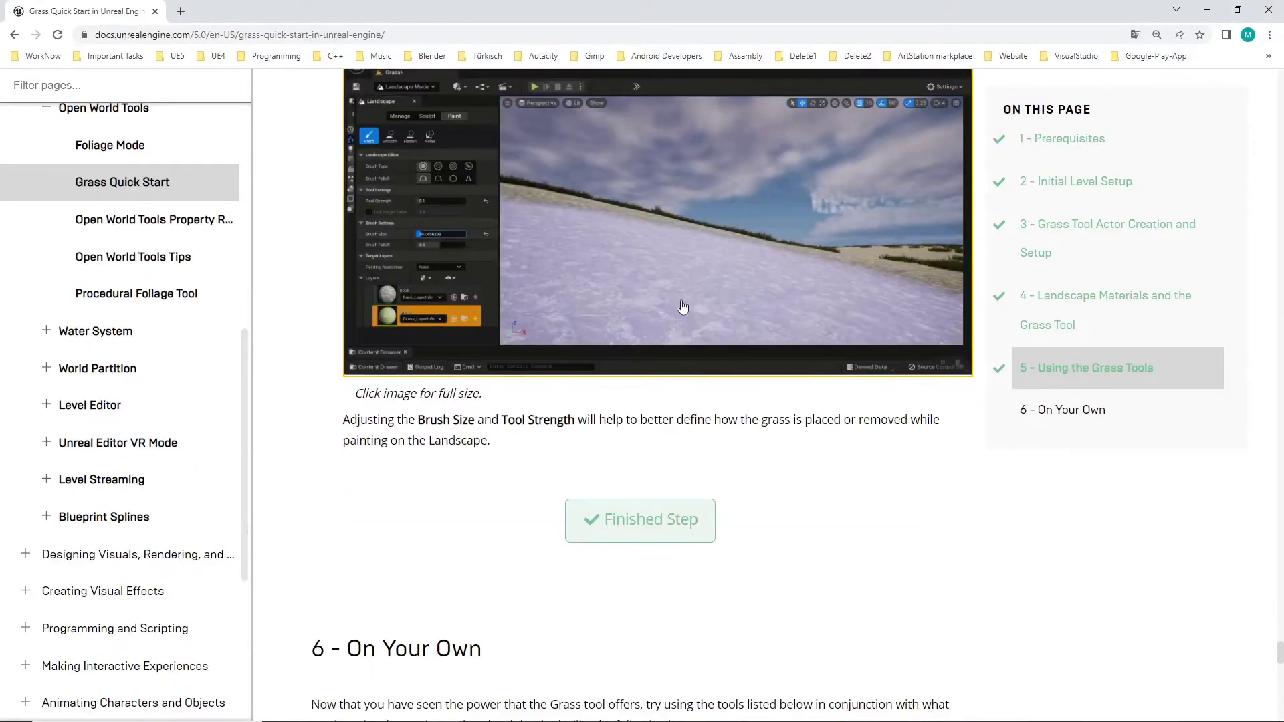
scroll(808, 495, down, 7)
scroll(677, 501, down, 5)
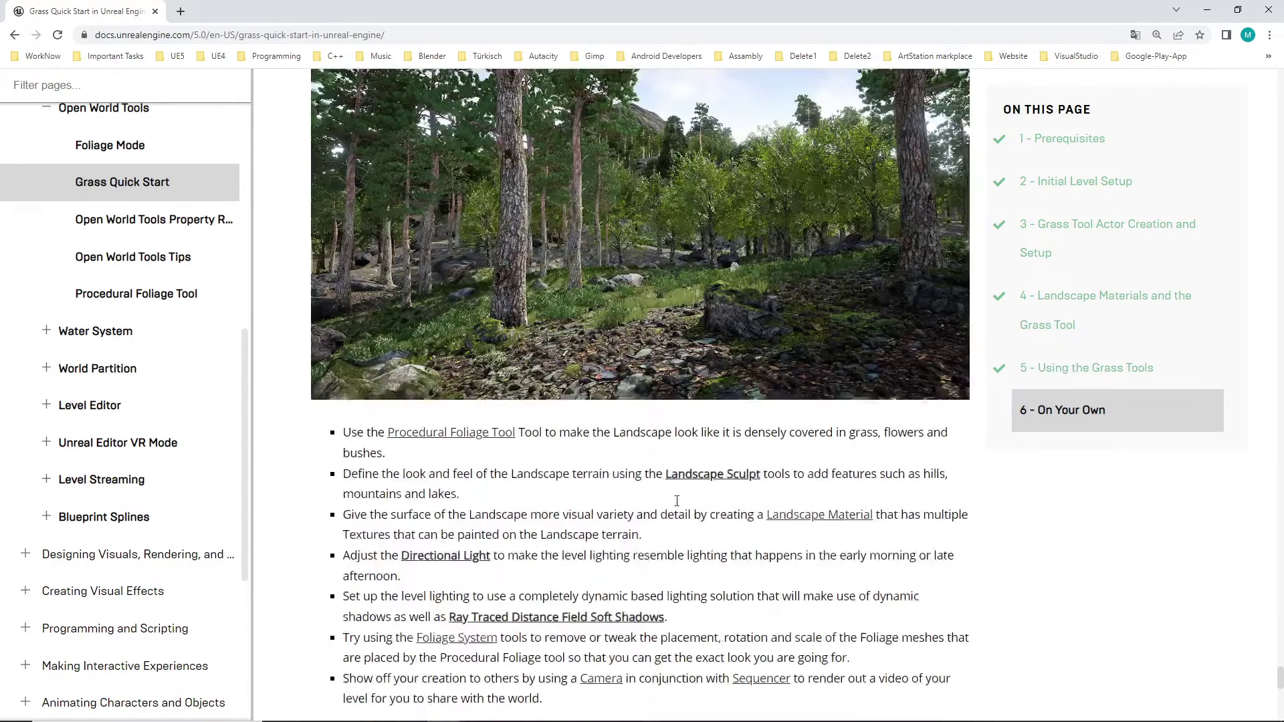
scroll(622, 428, down, 4)
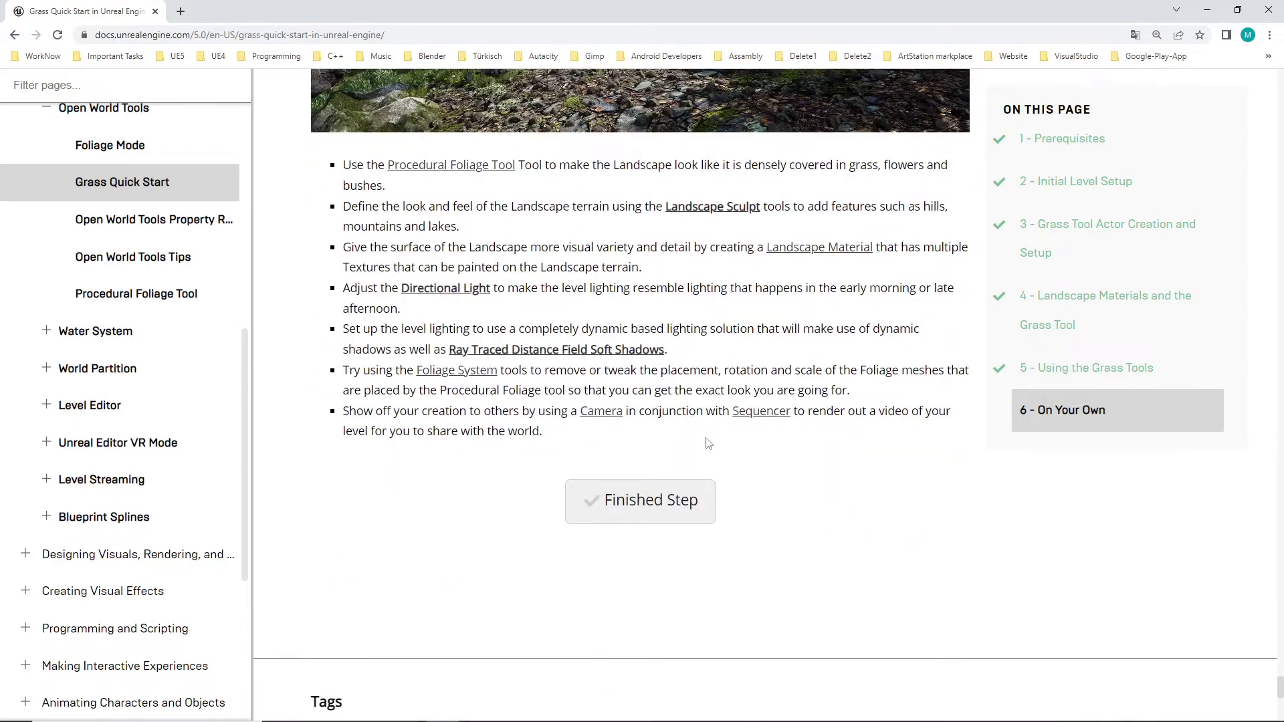
scroll(708, 444, up, 5)
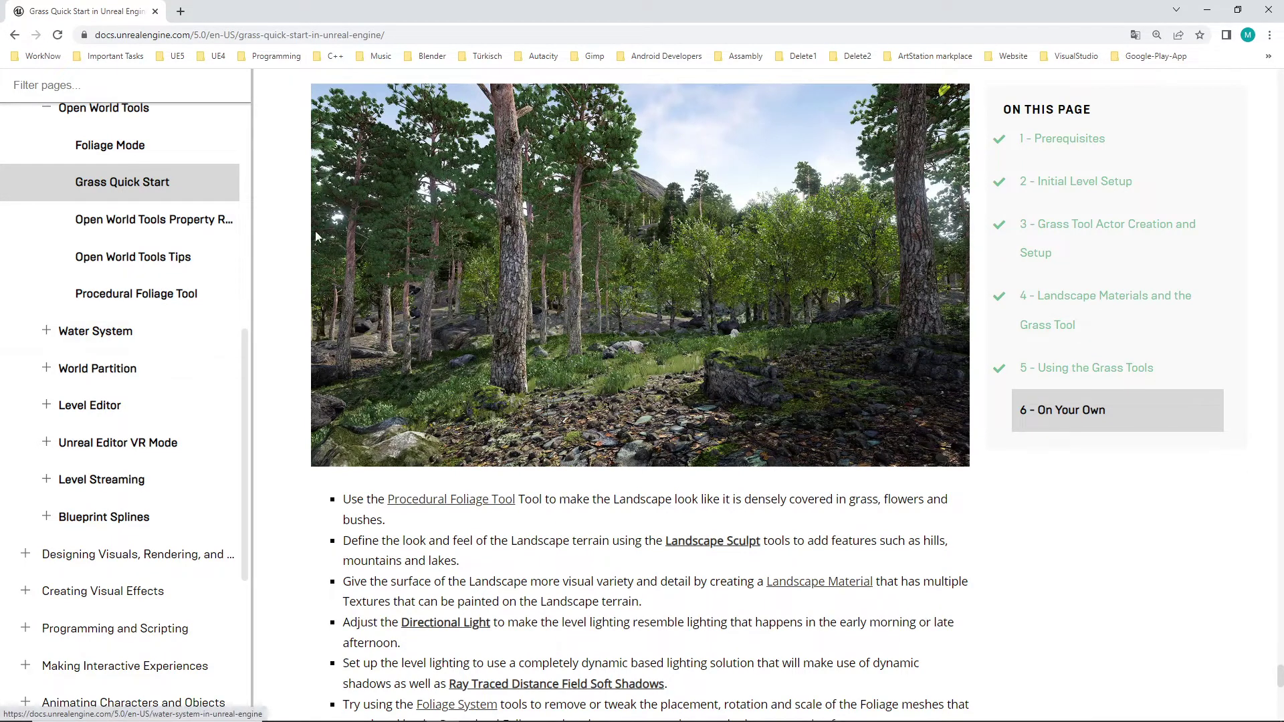
Step: Open the Foliage Mode documentation page, dismiss the version notice, and read the Foliage Edit Mode and Foliage Mode Panel sections
click(138, 162)
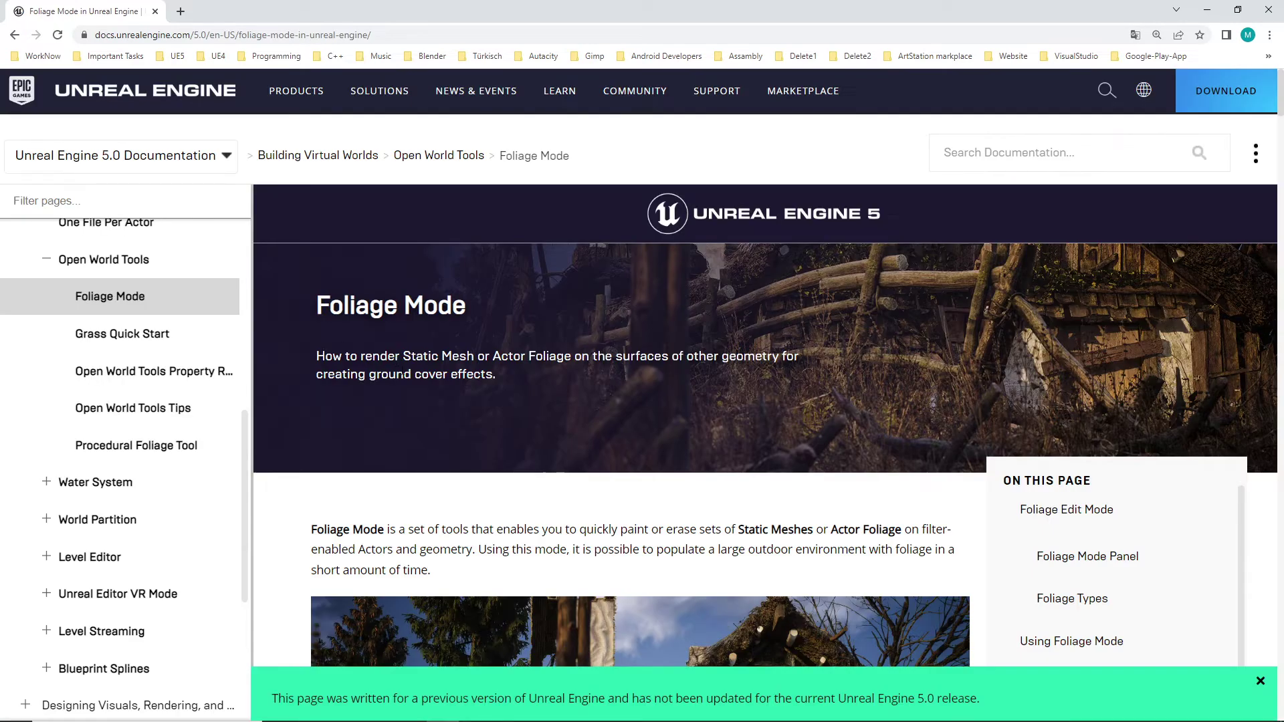
scroll(1280, 665, down, 5)
click(1260, 682)
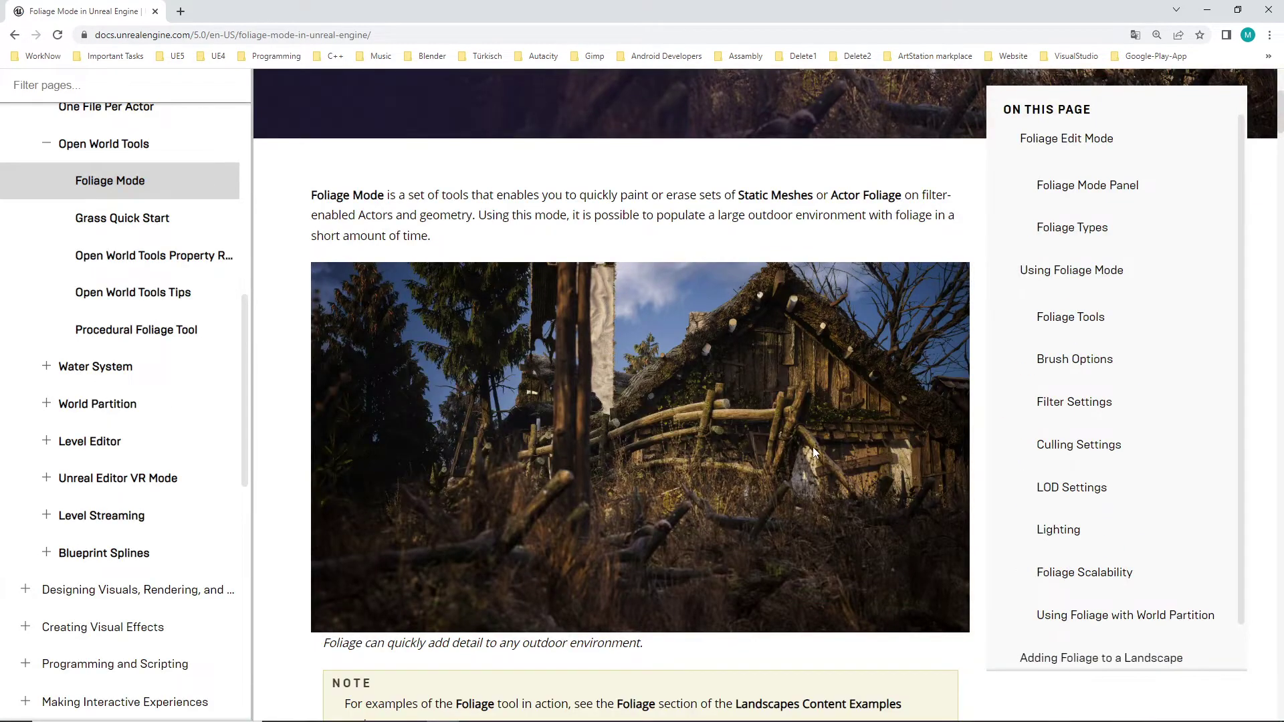
scroll(813, 446, down, 10)
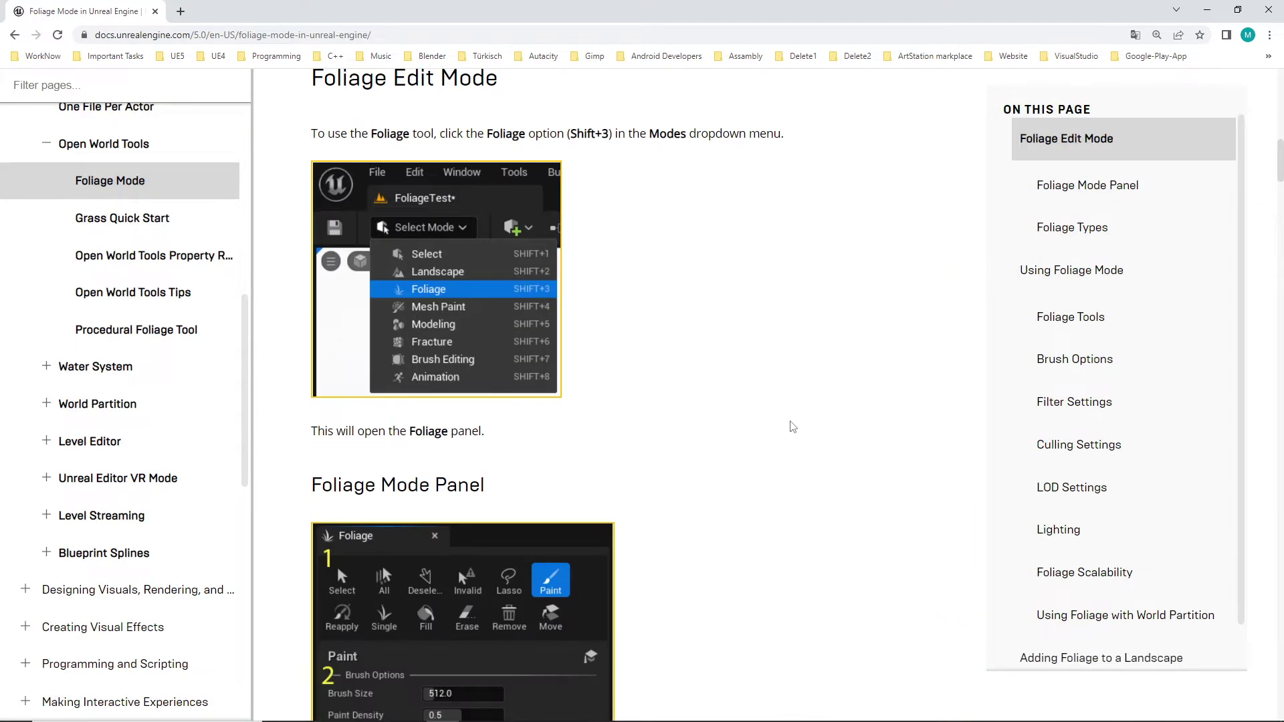
scroll(588, 339, up, 2)
scroll(459, 302, down, 6)
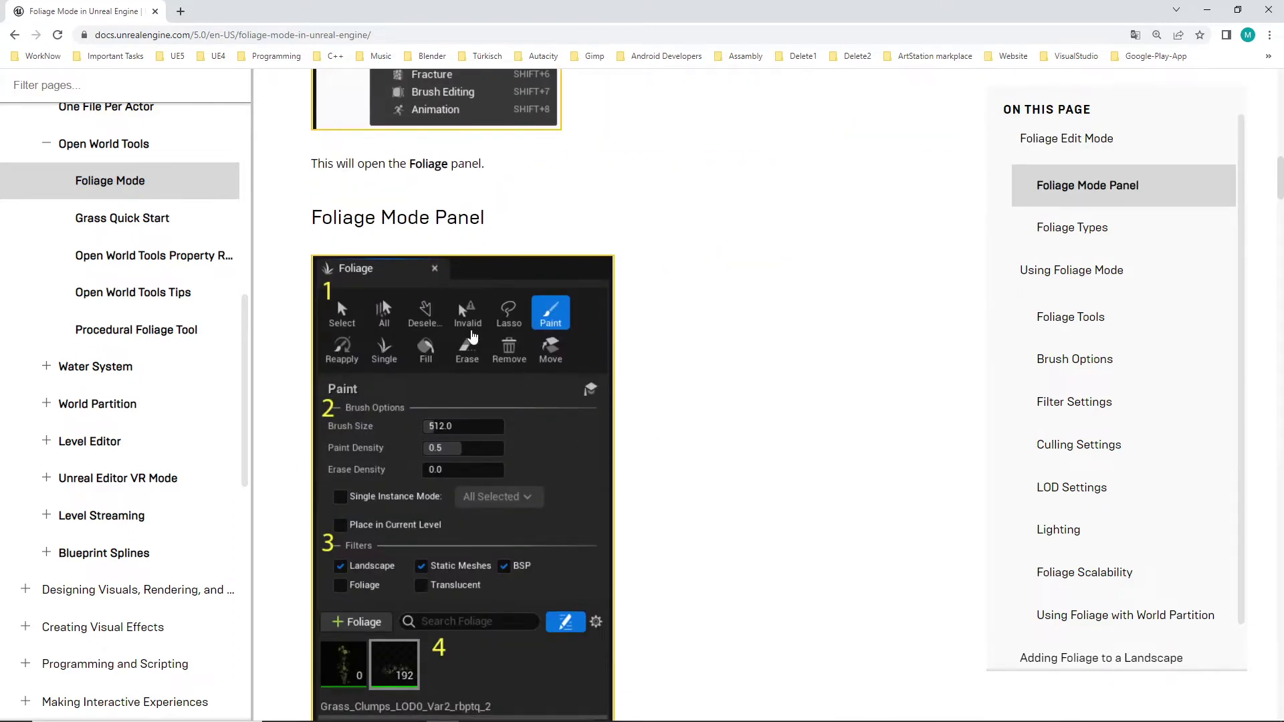
scroll(448, 418, down, 2)
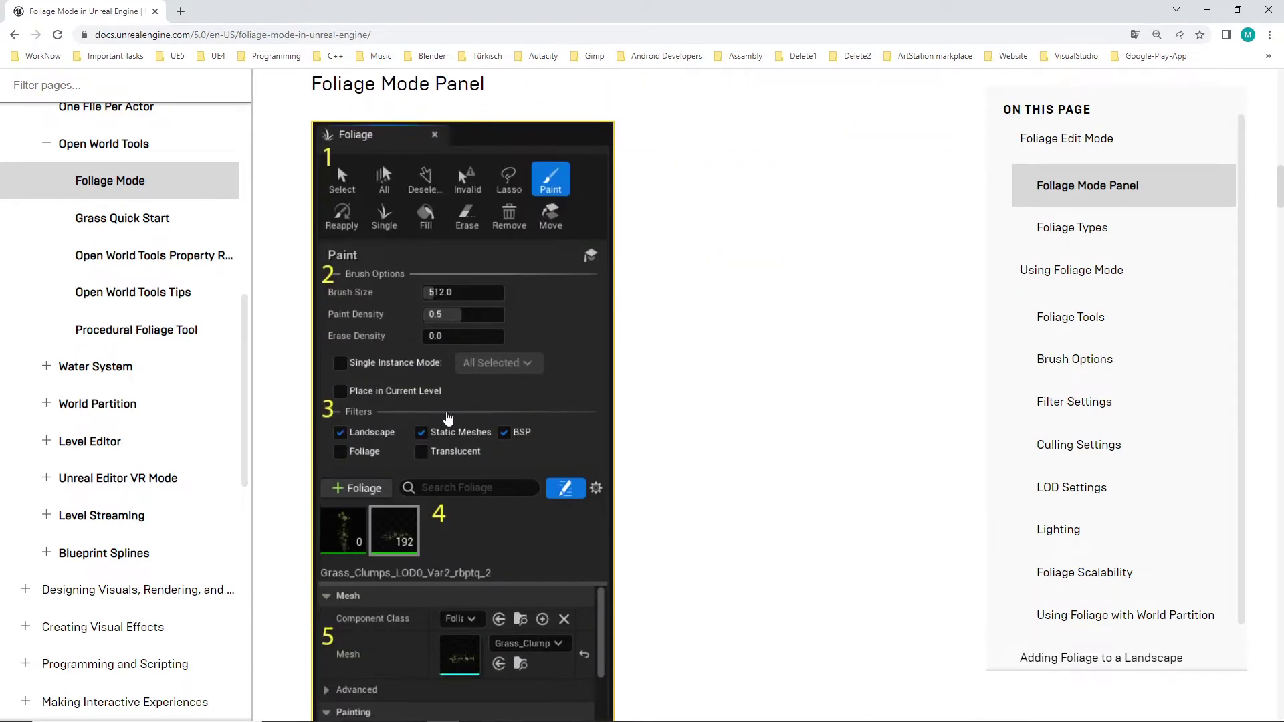
scroll(566, 339, up, 2)
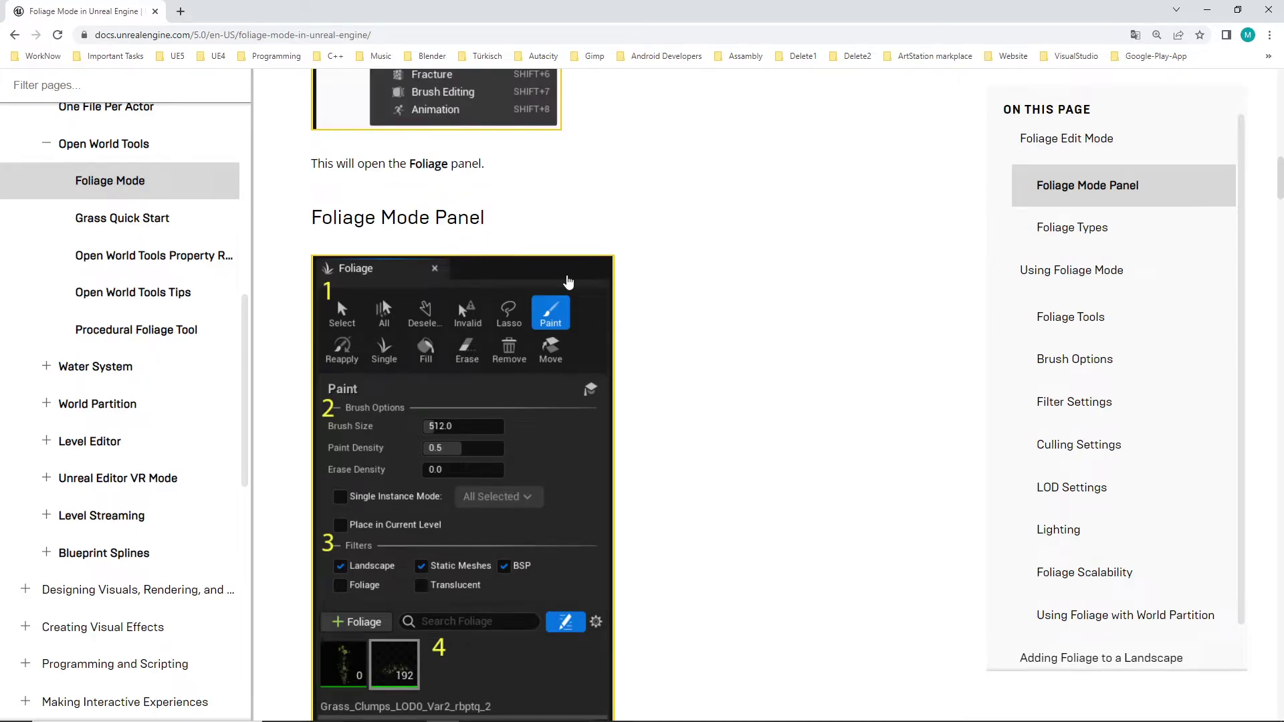
Step: Switch back to Unreal Editor, enter Foliage mode, and look over the grass-covered landscape
key(alt+Tab)
click(101, 52)
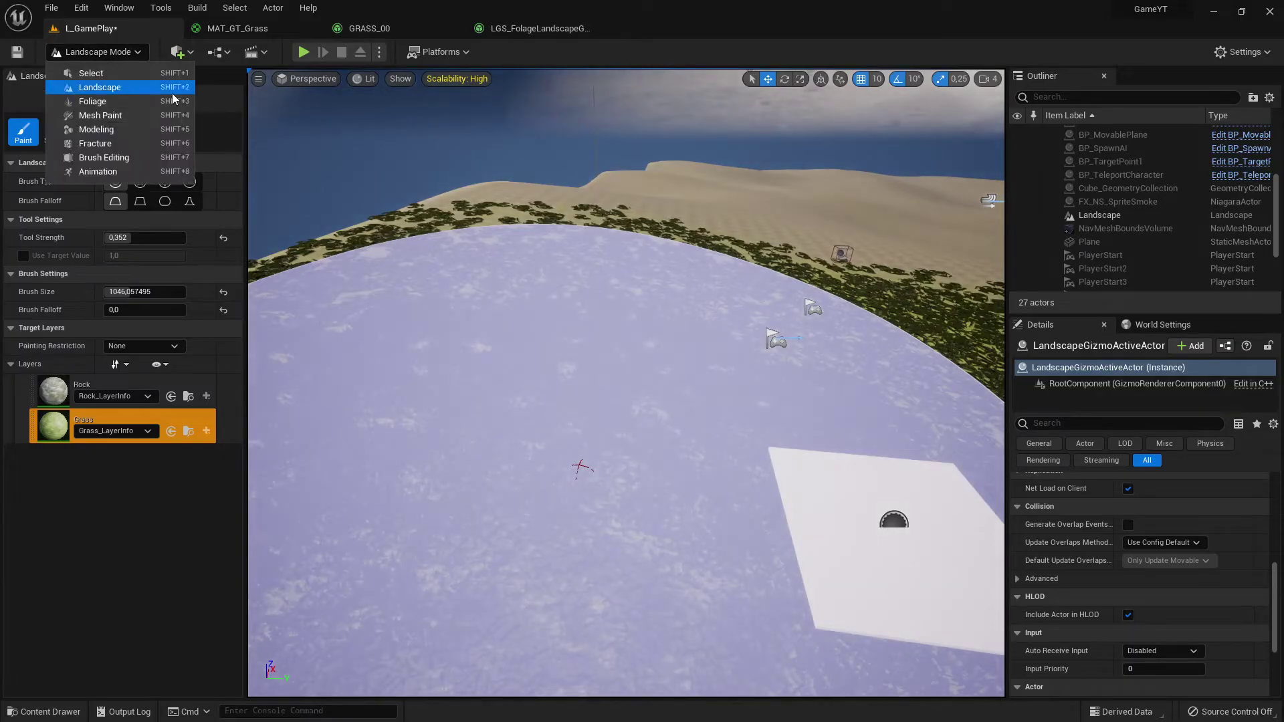
click(121, 56)
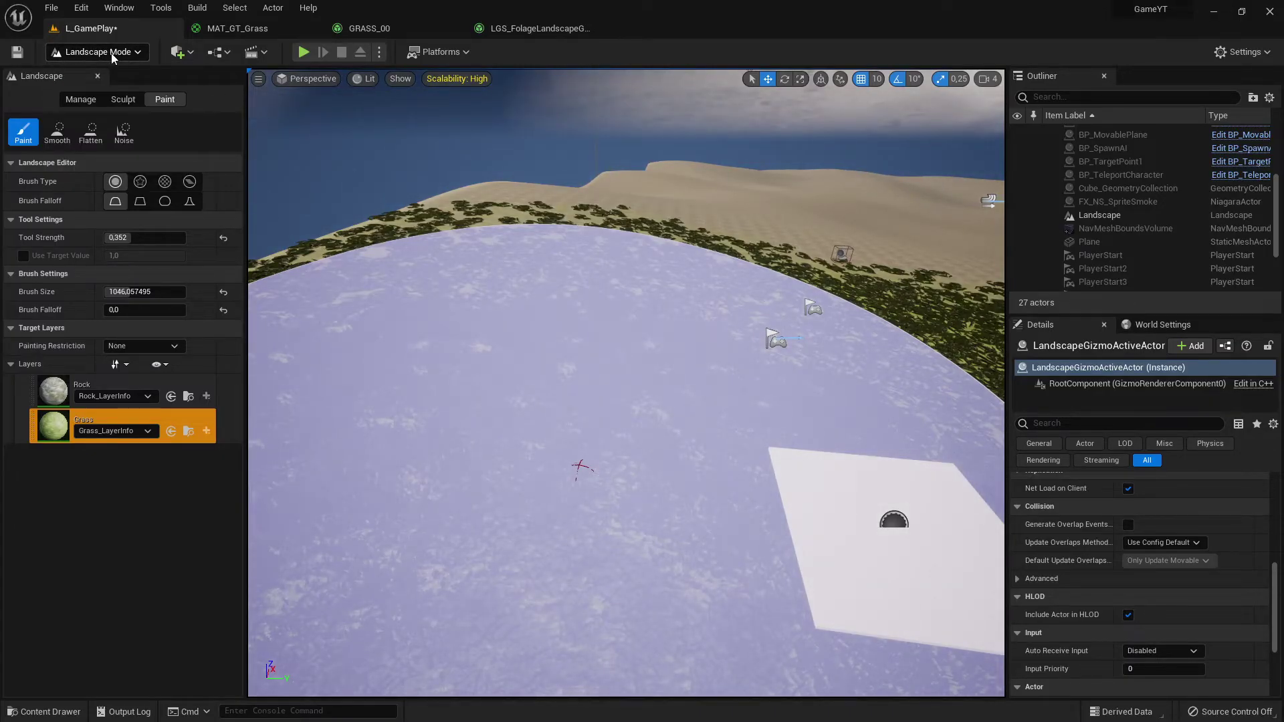
click(99, 52)
click(67, 112)
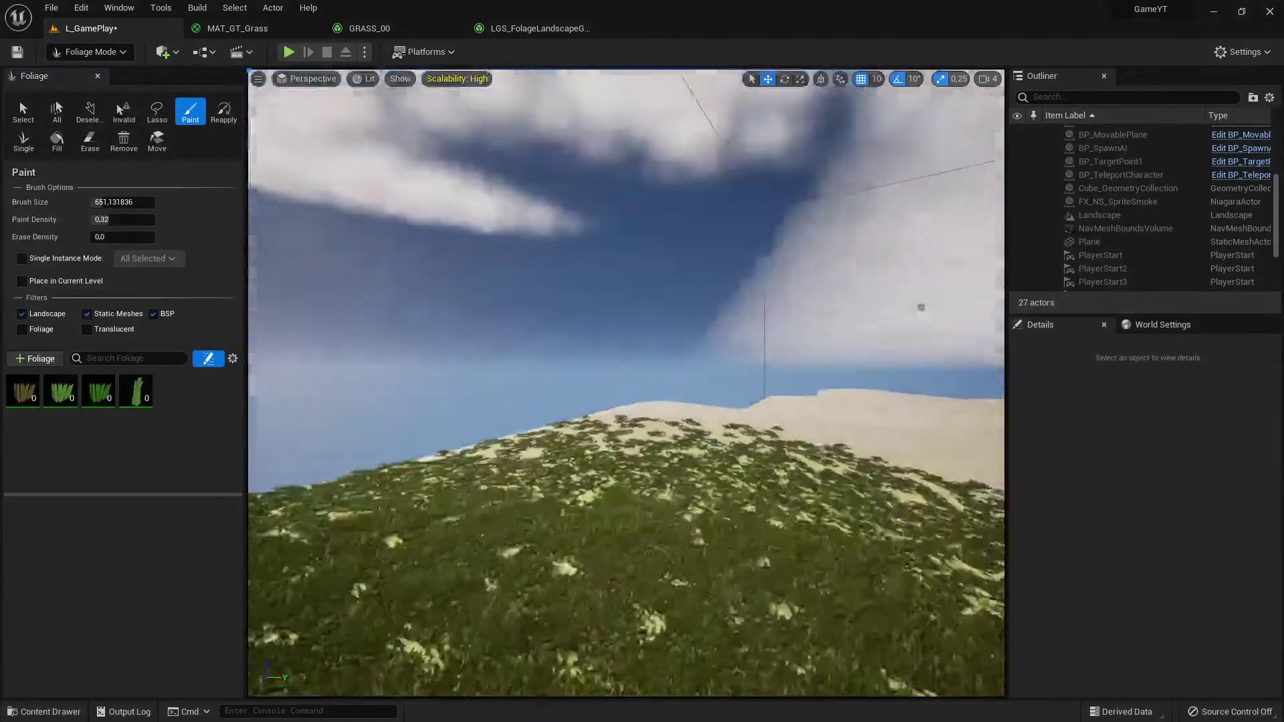
mouse_move(626, 382)
right_down()
mouse_move(729, 529)
mouse_move(762, 501)
mouse_move(675, 462)
mouse_move(589, 458)
mouse_move(756, 428)
mouse_move(729, 375)
mouse_move(742, 314)
mouse_move(756, 408)
right_up()
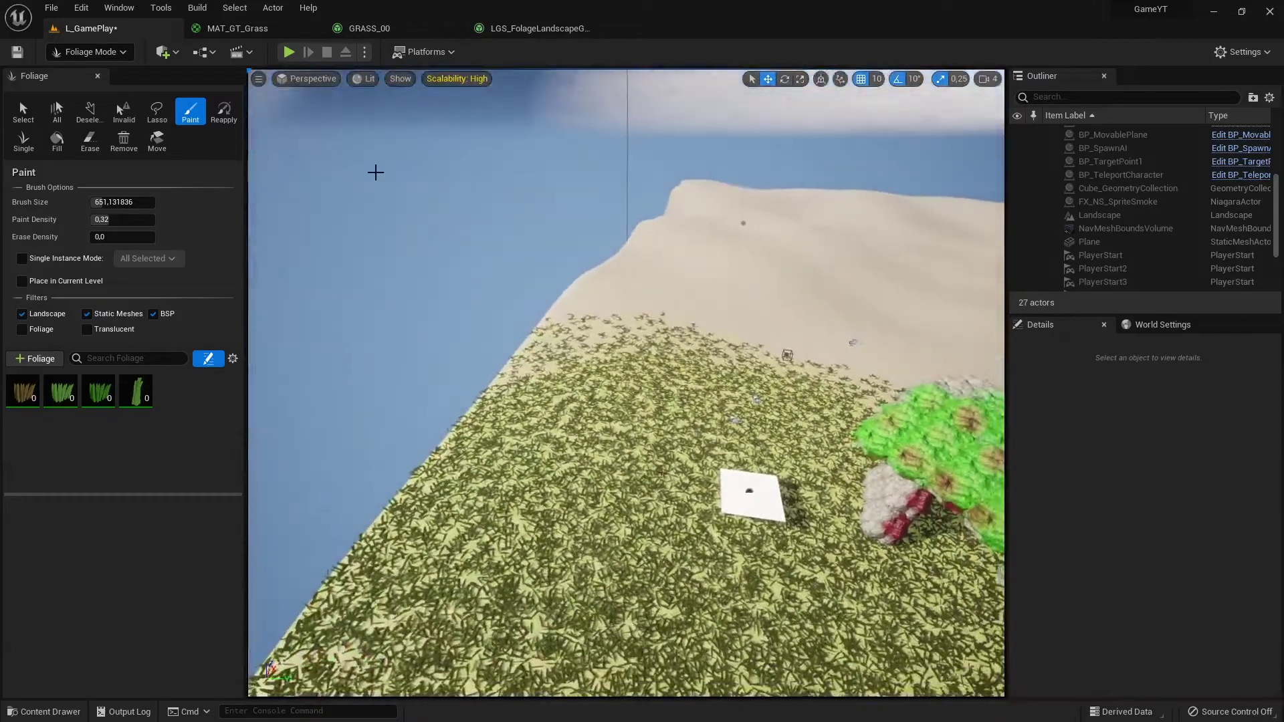
Step: Return to Landscape mode, enlarge the brush to about 3046, and erase the painted Grass layer from the whole landscape
click(90, 52)
click(107, 86)
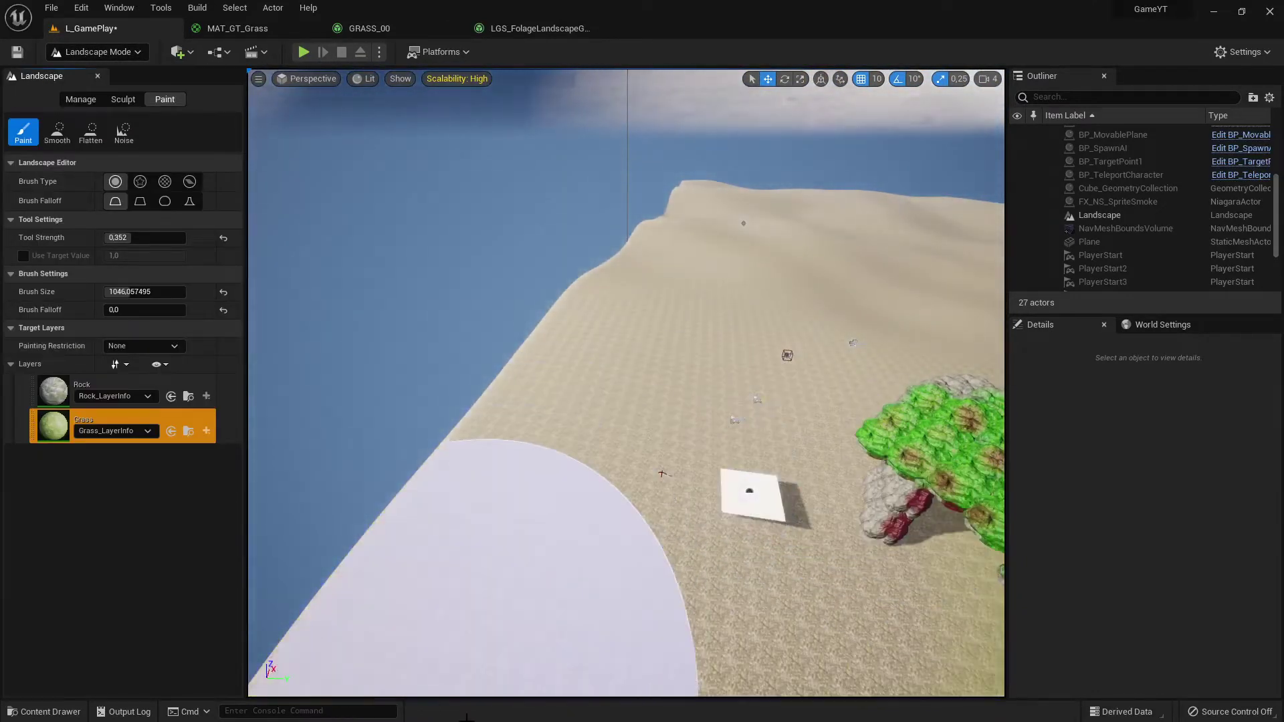
mouse_move(642, 535)
right_down()
mouse_move(709, 555)
mouse_move(701, 536)
right_up()
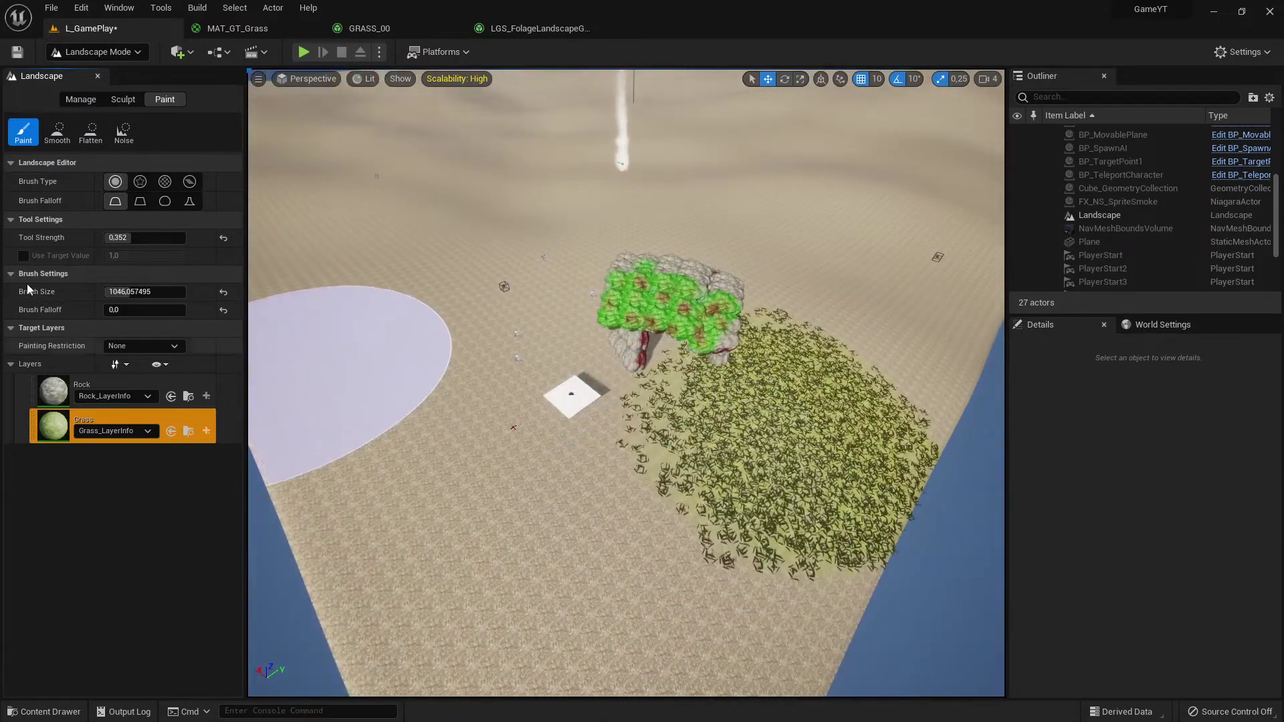
drag(134, 292, 168, 292)
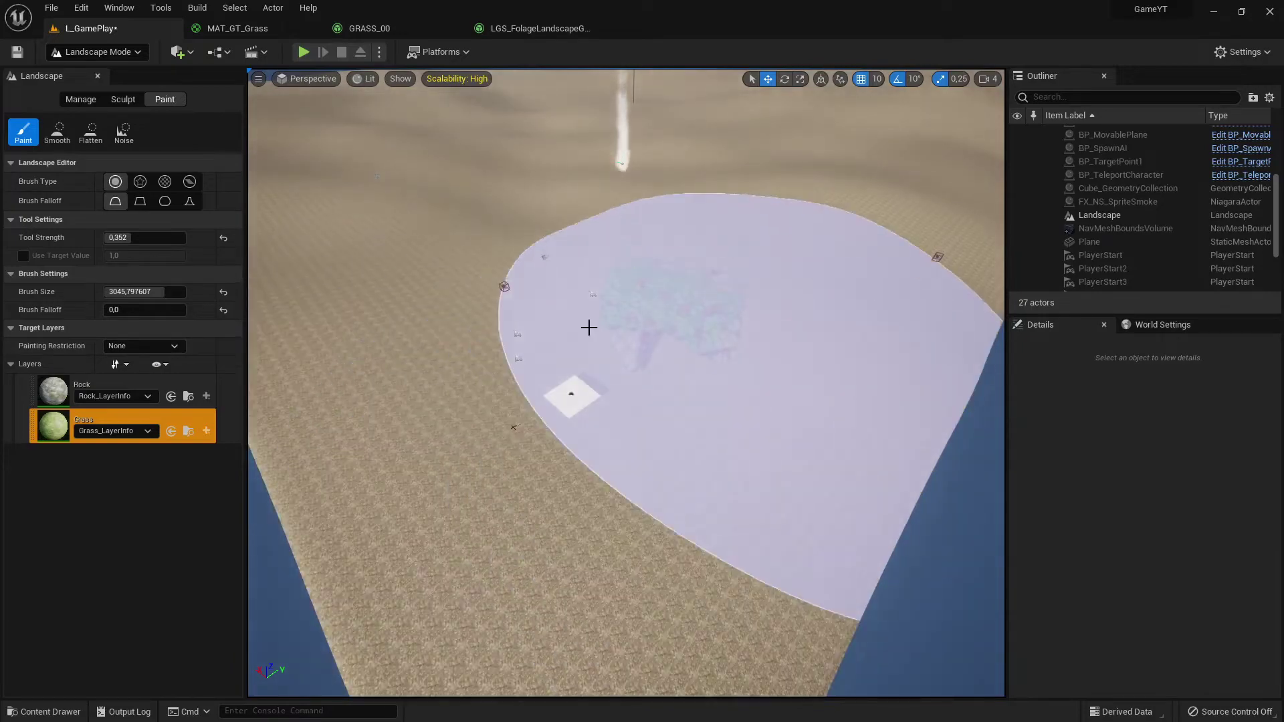
Step: Switch to Foliage mode with the bare landscape around the rock structure in view
click(131, 53)
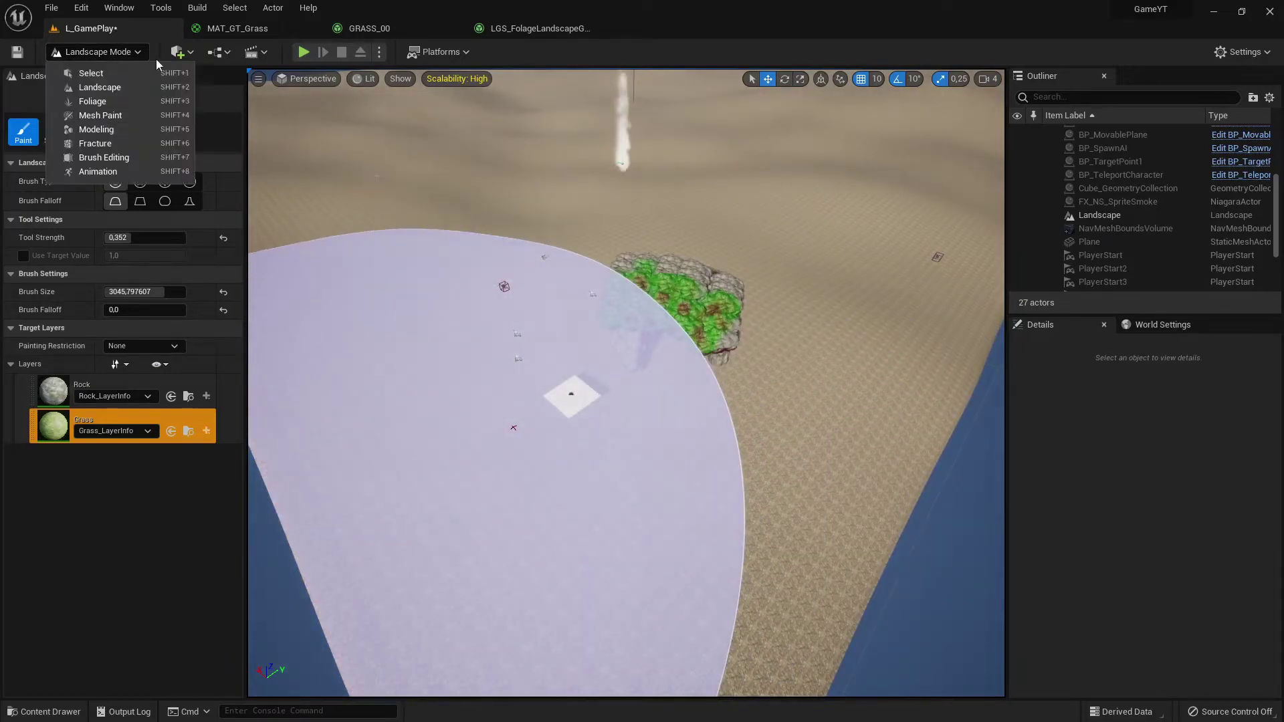
click(108, 102)
right_drag(415, 201, 421, 164)
right_drag(642, 355, 679, 435)
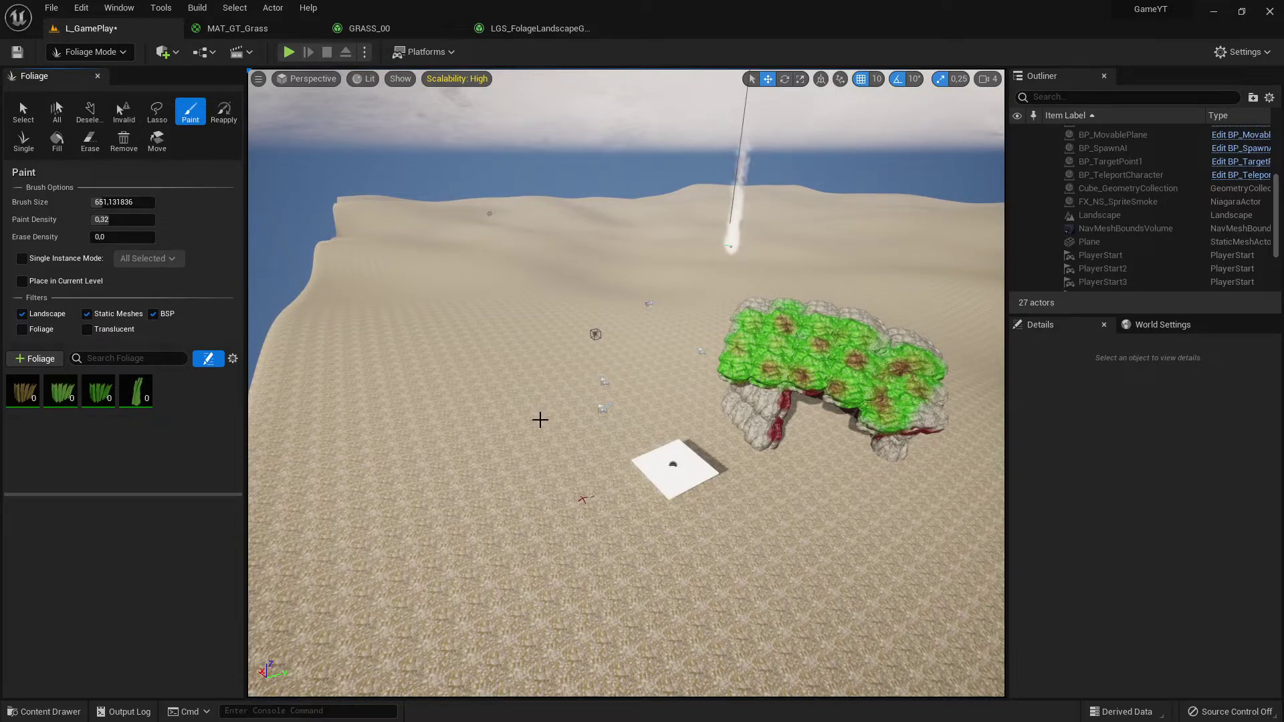
Step: Switch to the browser and review how the documentation explains entering Foliage mode and the panel's brush options
key(alt+Tab)
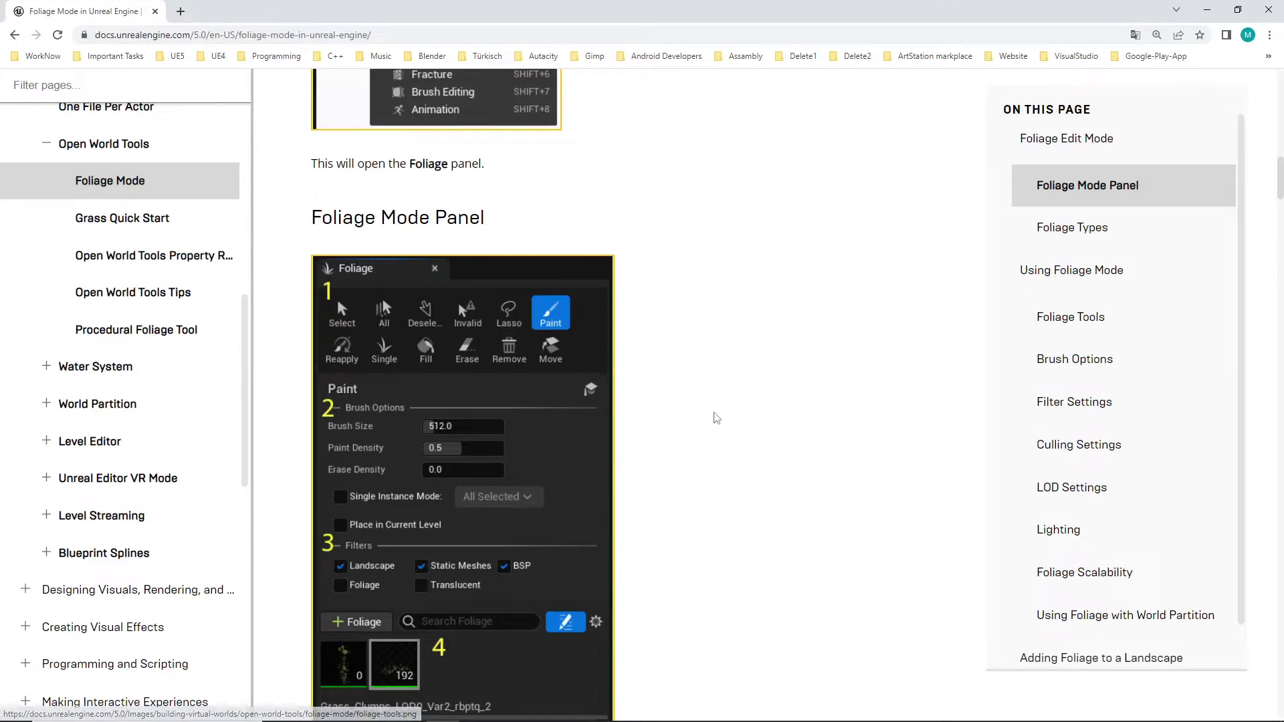
scroll(713, 419, up, 5)
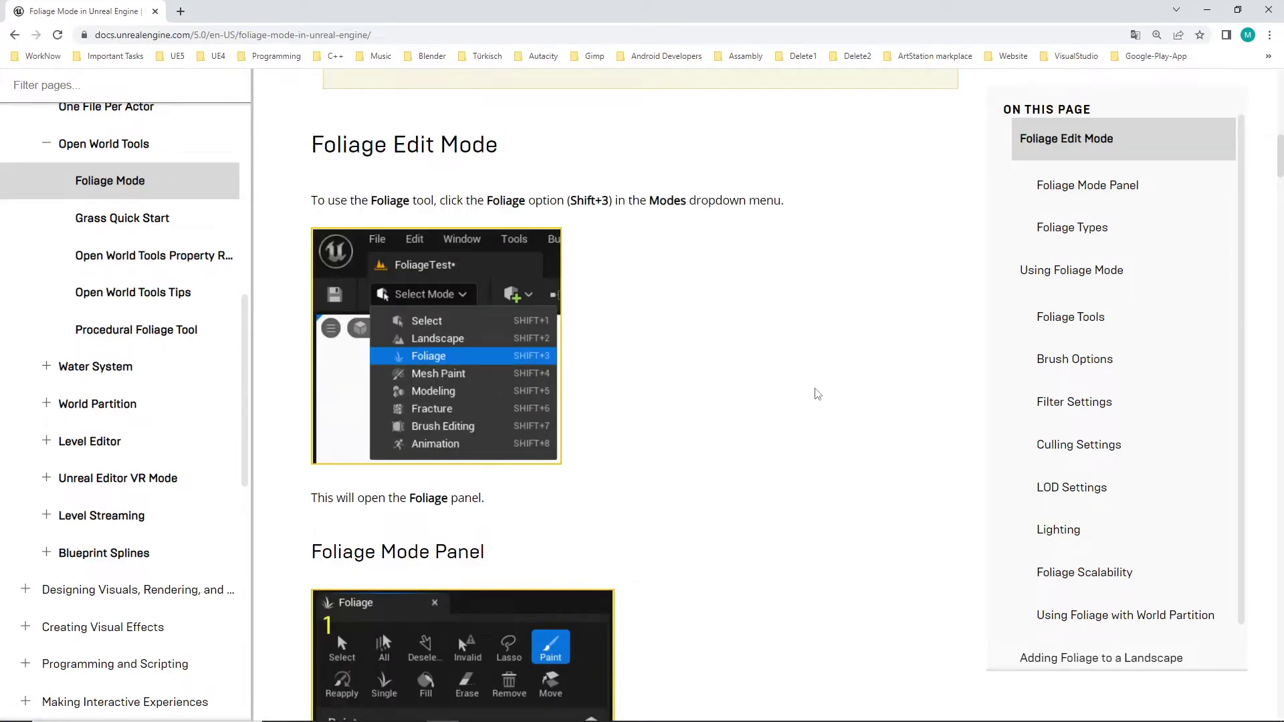
scroll(669, 468, down, 5)
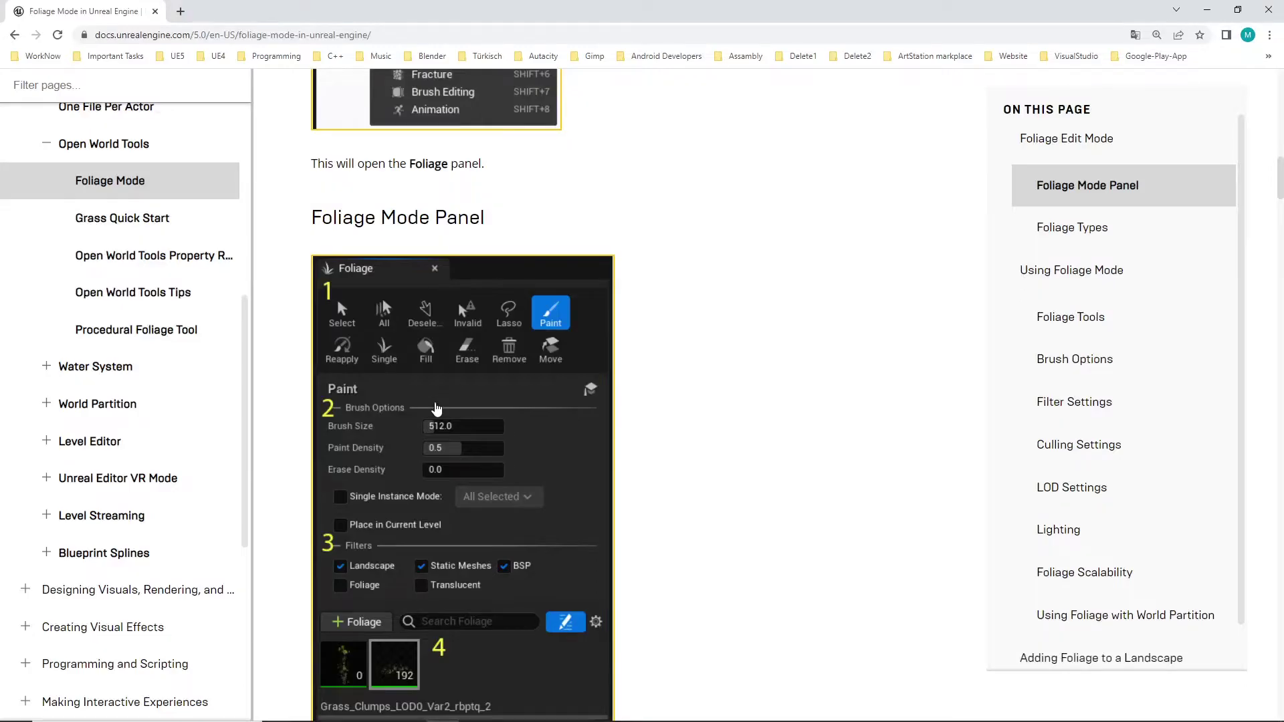
scroll(437, 408, down, 3)
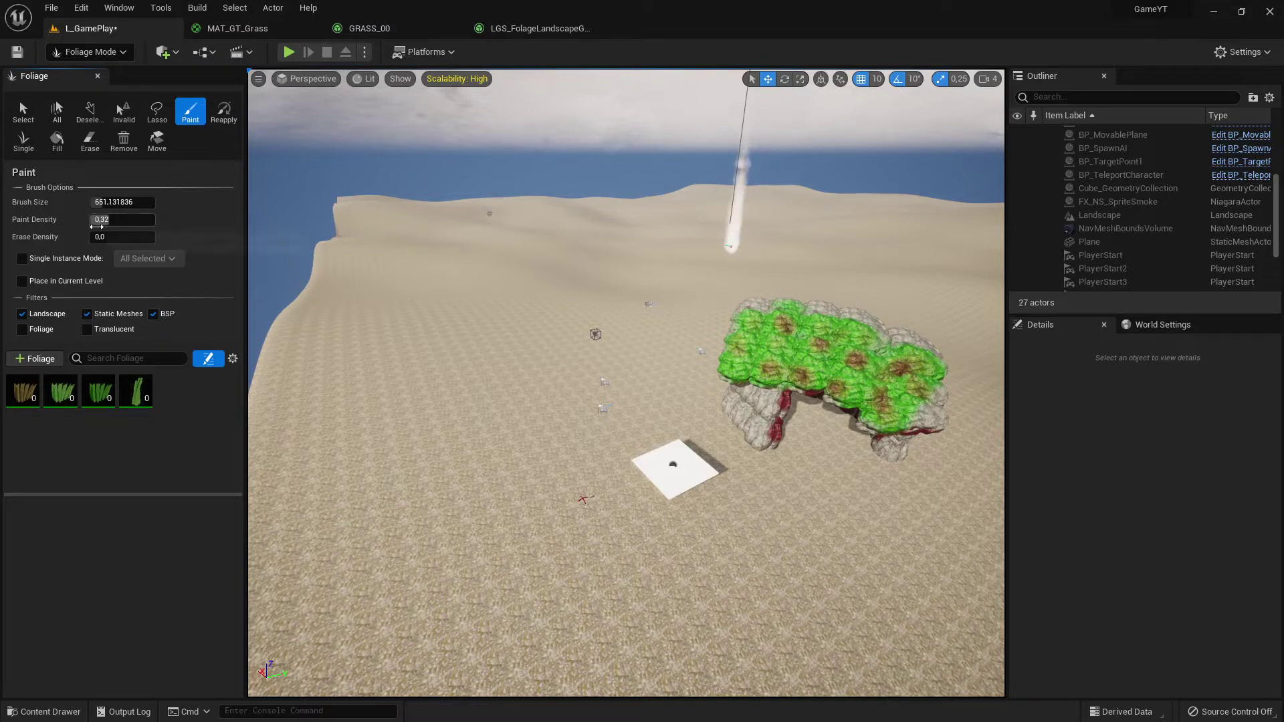
Step: In Unreal Editor, set the foliage Paint Density to 0.85, choose brightBrown_Foilage for painting, and set the brush size to about 619
drag(121, 222, 146, 222)
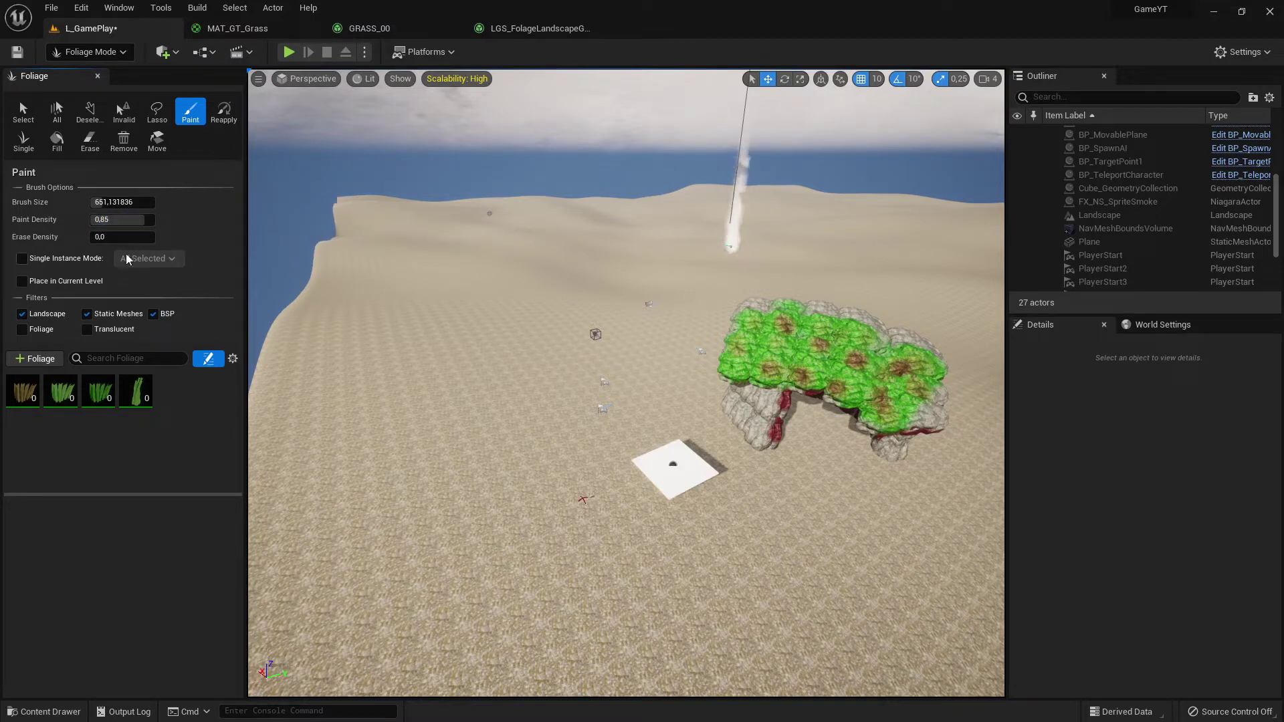
mouse_move(497, 454)
right_down()
mouse_move(421, 491)
mouse_move(495, 488)
right_up()
drag(108, 204, 137, 204)
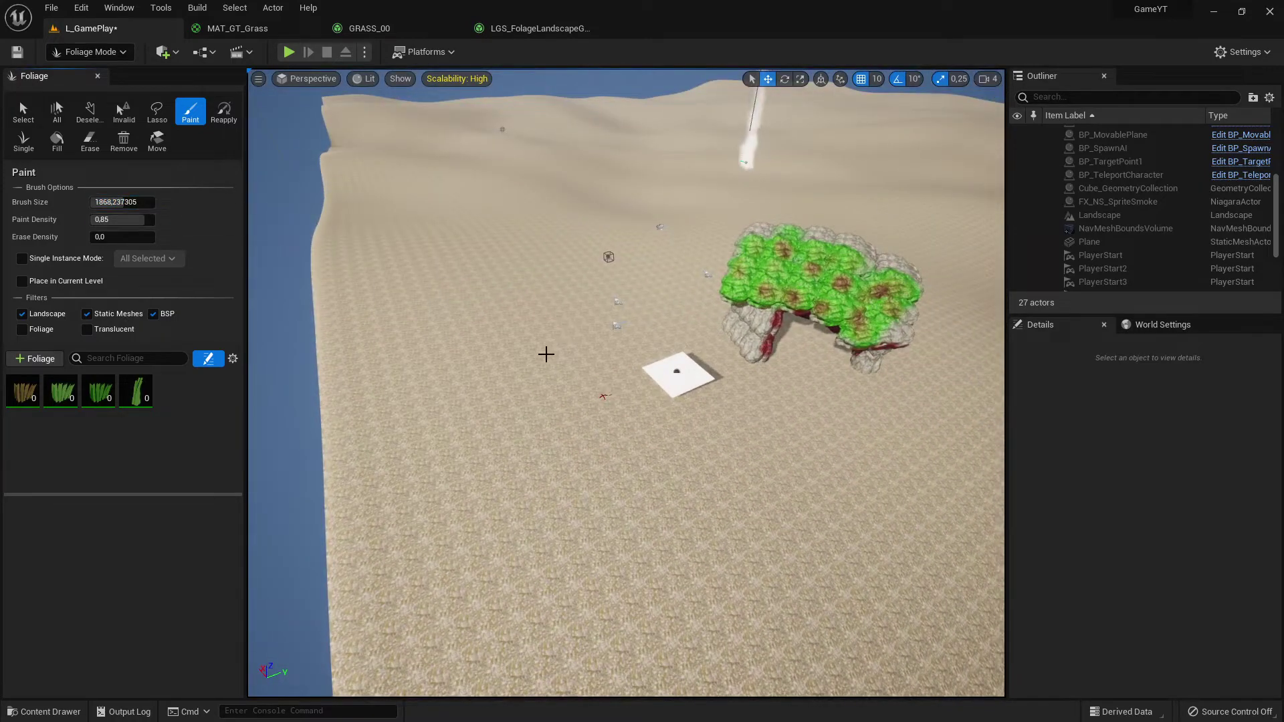
click(26, 117)
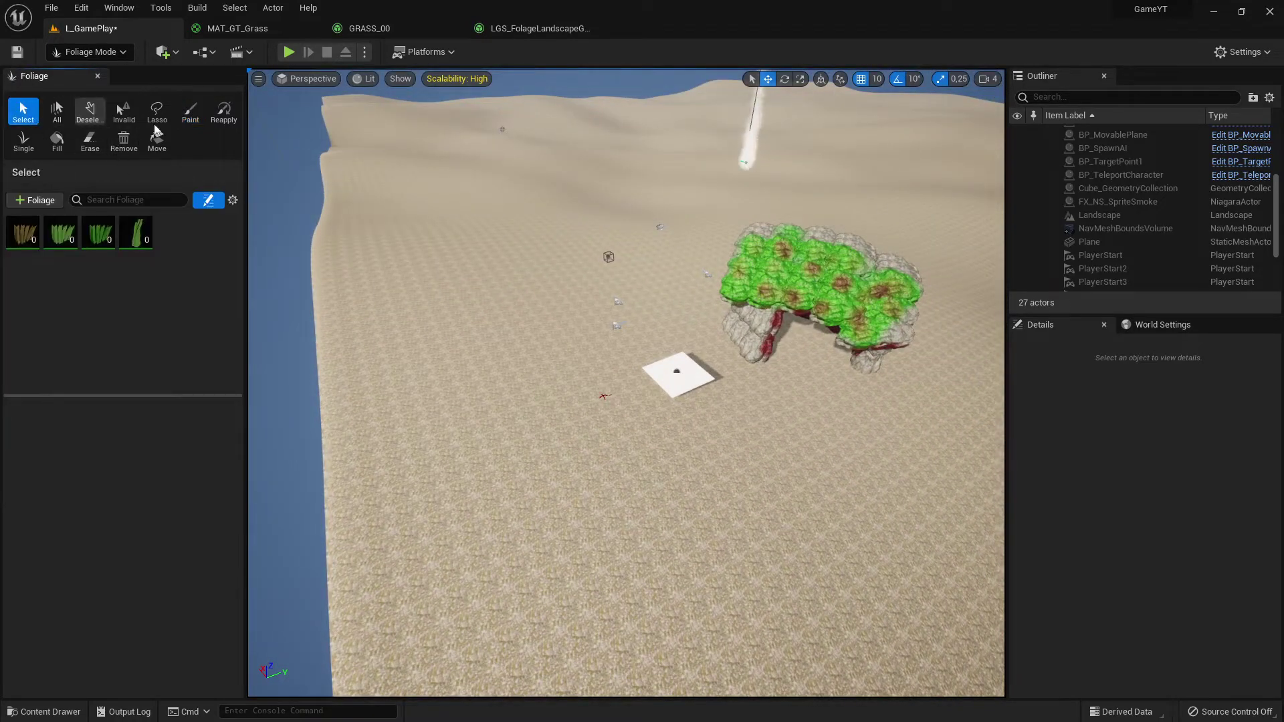
click(193, 116)
click(23, 391)
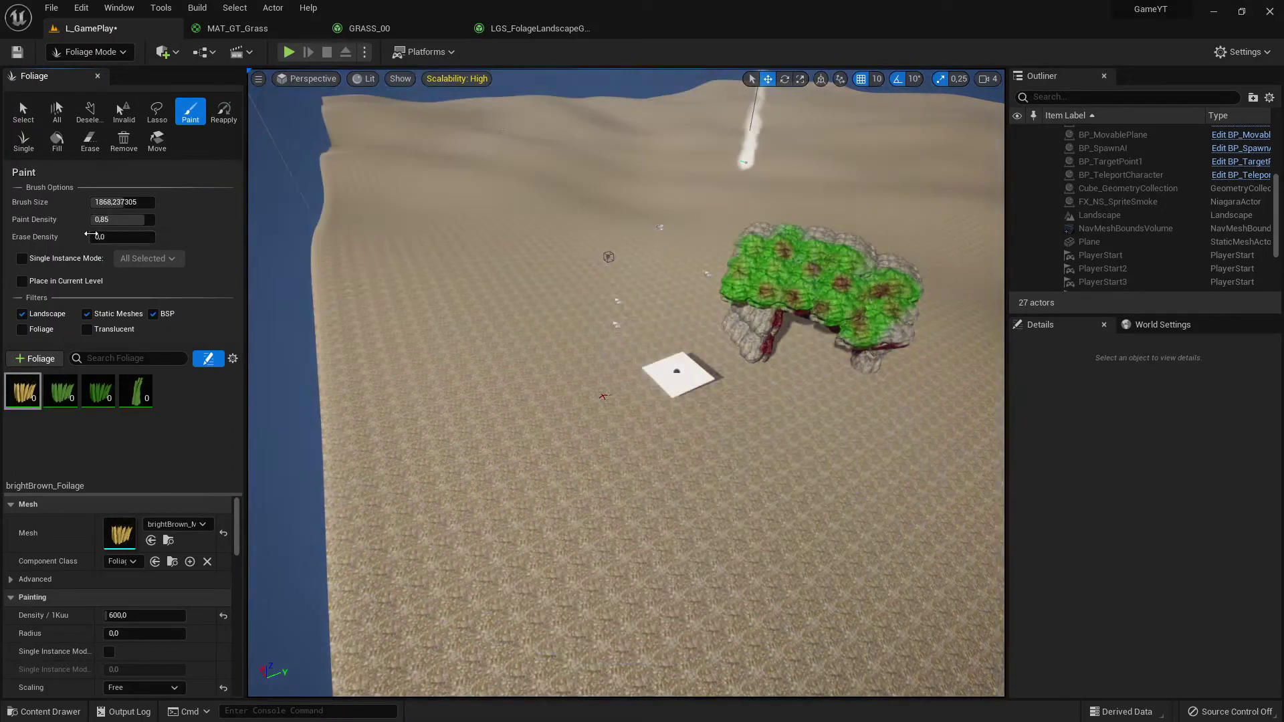
drag(120, 203, 100, 203)
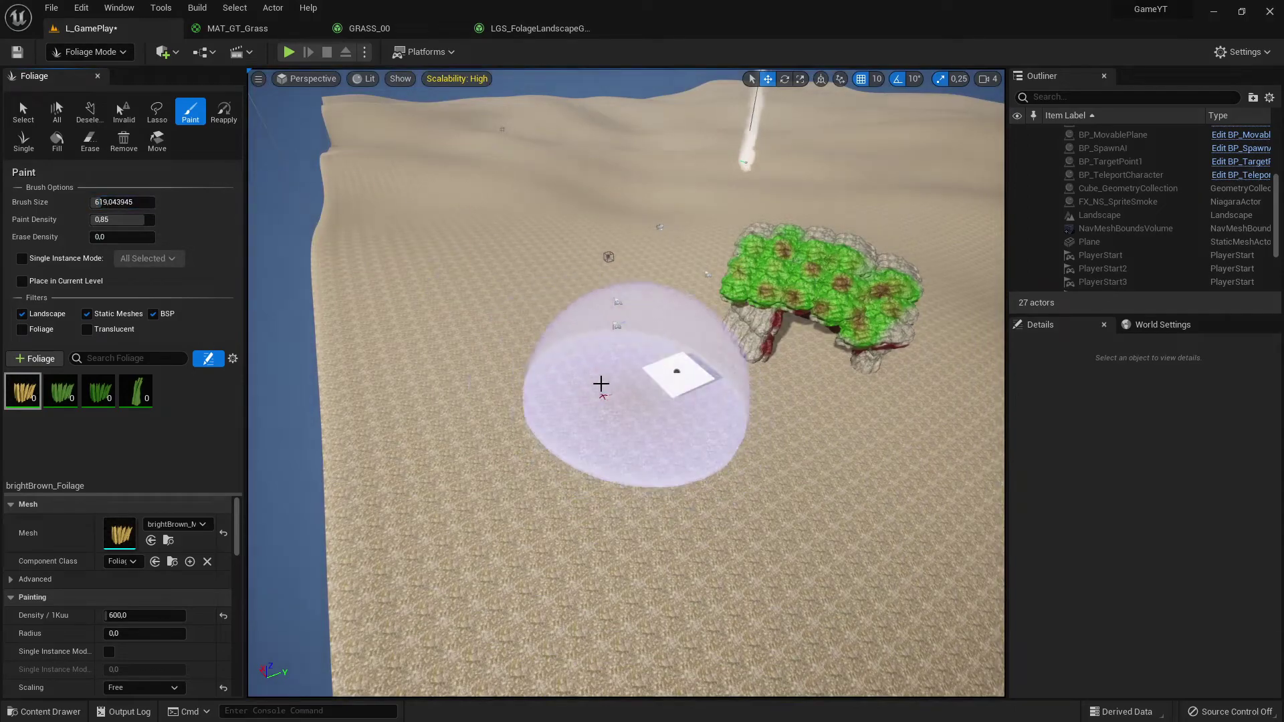
Step: Paint a wide band of brightBrown_Foilage across the ground in front of the white plane and rock structure
mouse_move(602, 388)
mouse_down()
mouse_move(493, 421)
mouse_move(763, 505)
mouse_move(912, 473)
mouse_up()
mouse_move(912, 473)
right_down()
mouse_move(964, 468)
mouse_move(957, 522)
mouse_move(769, 528)
mouse_move(779, 535)
right_up()
mouse_move(519, 488)
mouse_down()
mouse_move(542, 324)
mouse_move(455, 401)
mouse_up()
mouse_move(455, 401)
right_down()
mouse_move(508, 414)
mouse_move(776, 375)
mouse_move(588, 459)
right_up()
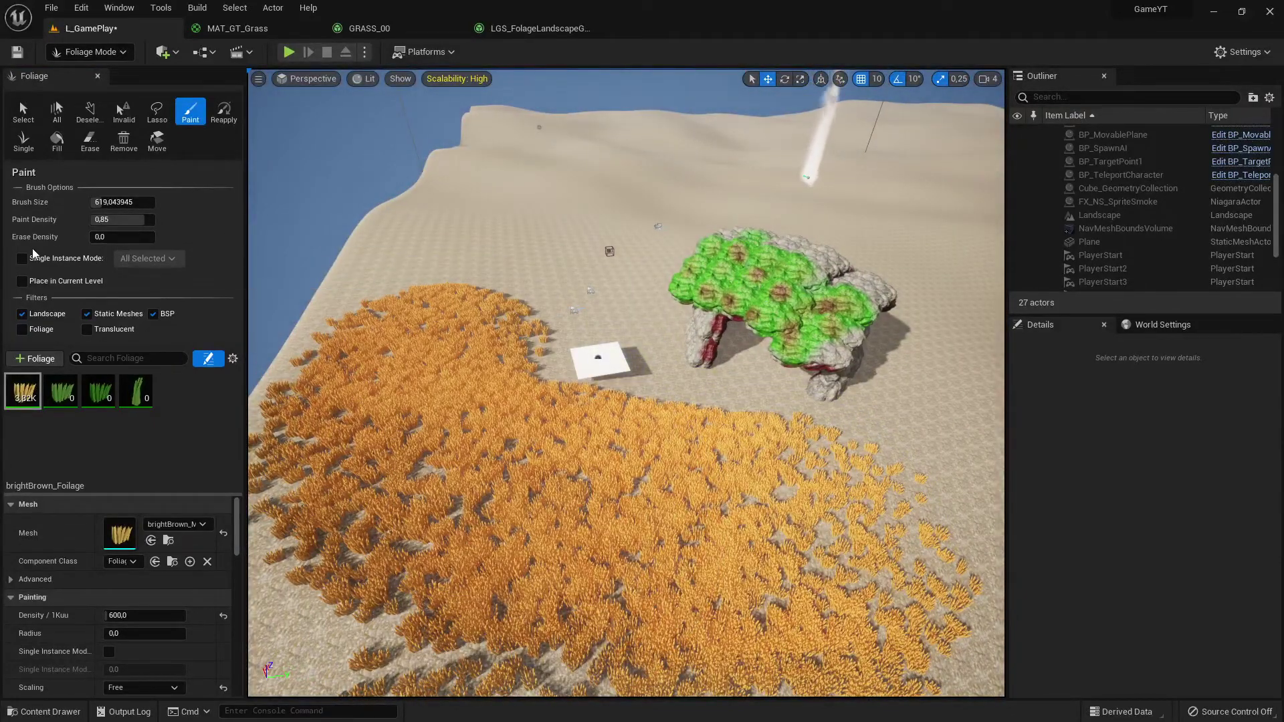
Step: Erase parts of the painted brown foliage near the white plane and repaint over the thinned area
key(shift)
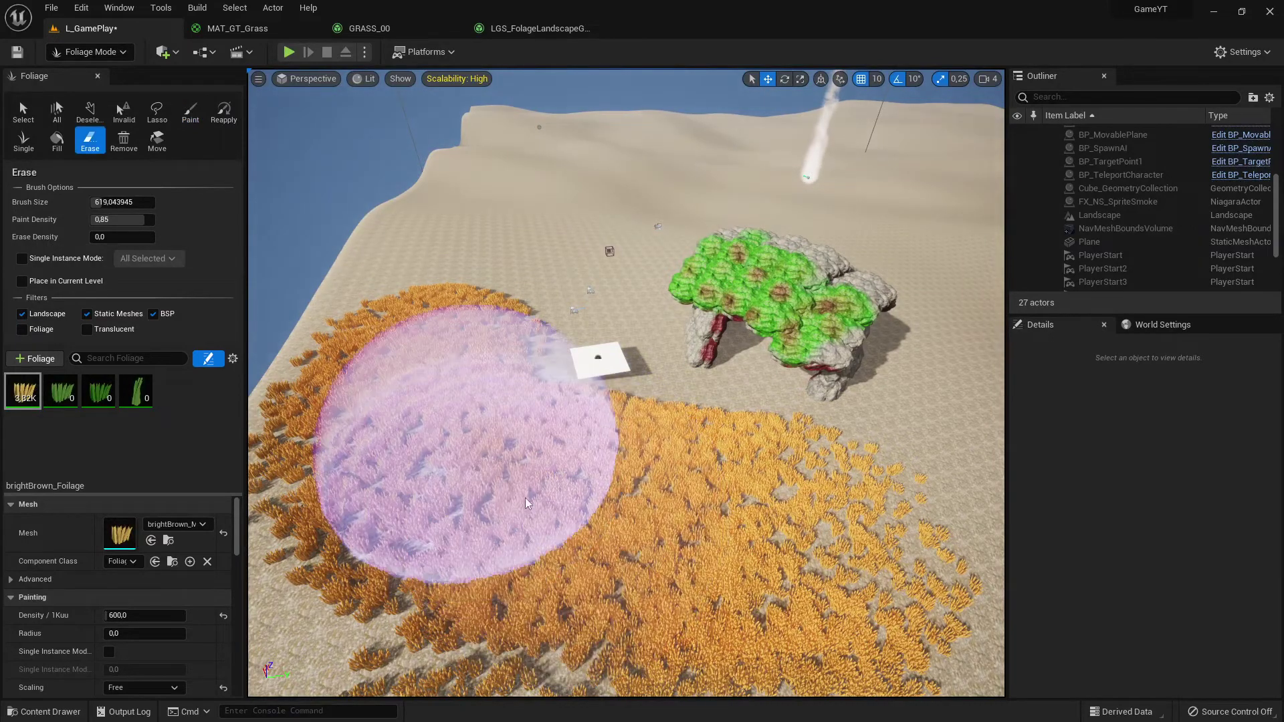
shift+drag(528, 503, 796, 519)
mouse_move(796, 518)
mouse_down()
mouse_move(588, 573)
mouse_move(425, 423)
mouse_move(642, 491)
mouse_up()
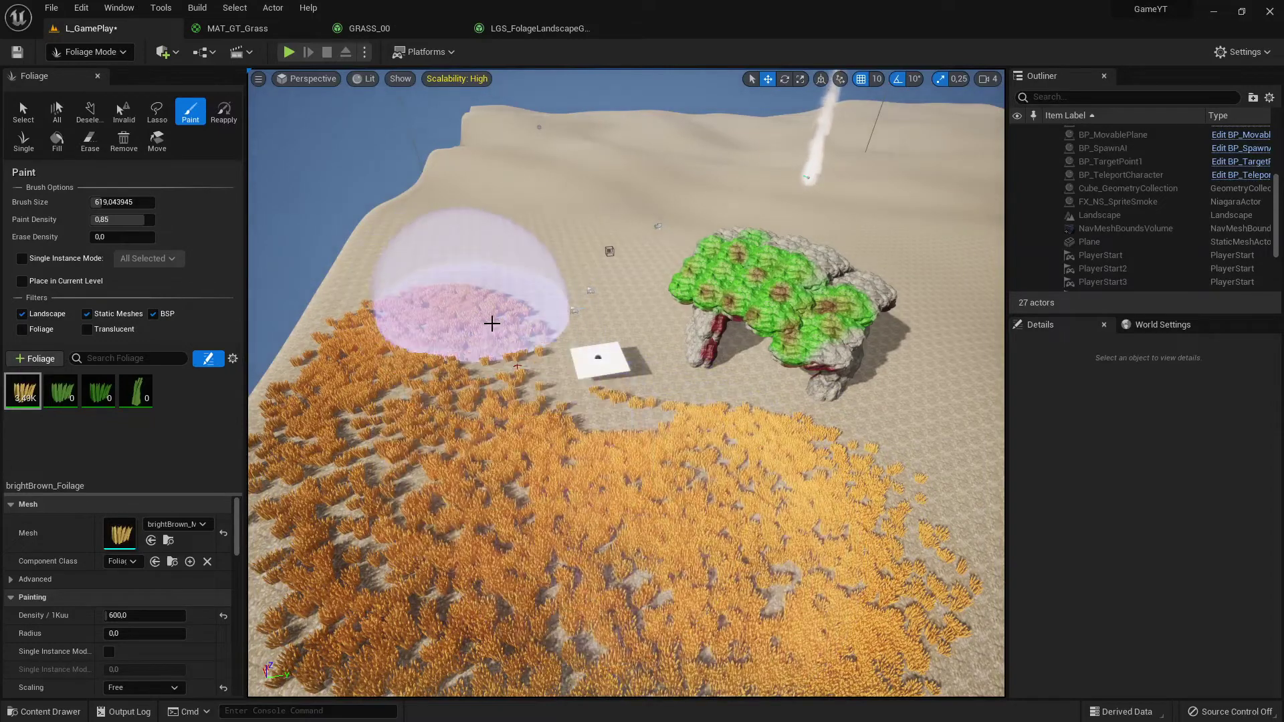
mouse_move(811, 532)
shift+mouse_down()
mouse_move(682, 525)
mouse_move(780, 527)
mouse_move(456, 430)
mouse_move(820, 551)
mouse_move(482, 479)
mouse_move(722, 459)
mouse_move(591, 542)
mouse_move(539, 462)
shift+mouse_up()
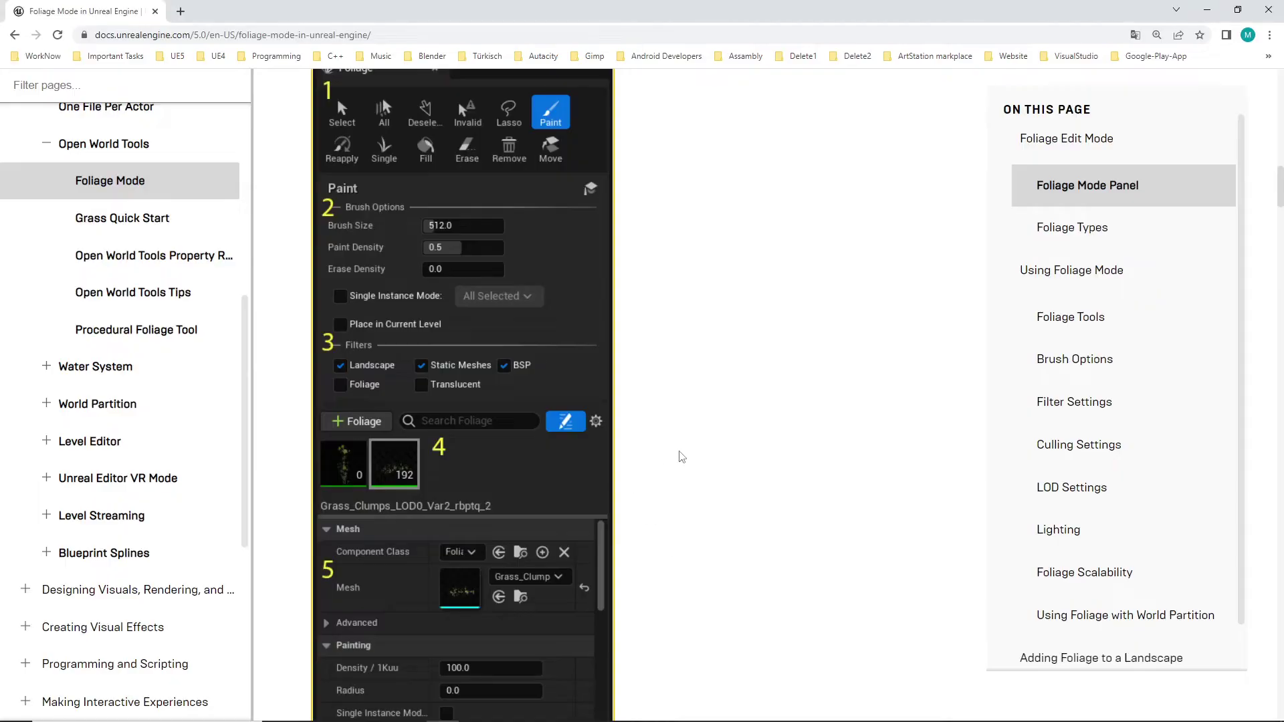
Step: Examine the foliage type list, mesh and painting settings in the documentation's Foliage Mode Panel image
scroll(676, 435, down, 3)
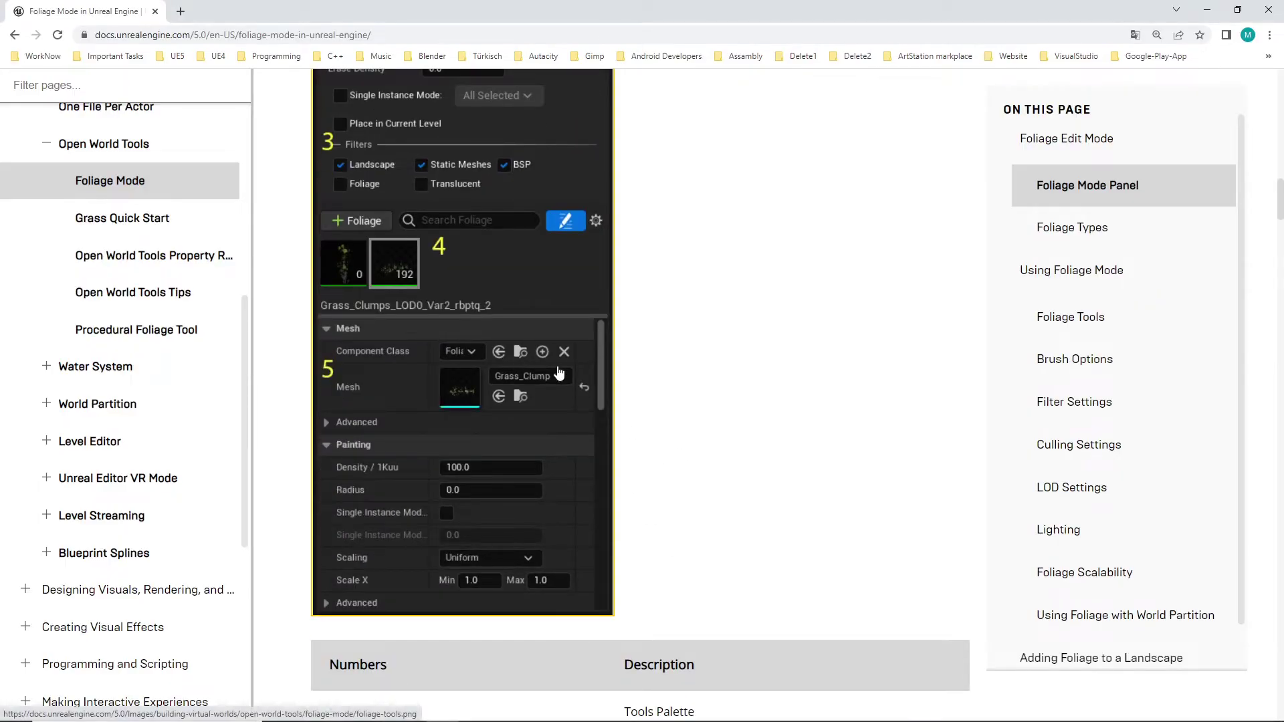
scroll(658, 386, up, 2)
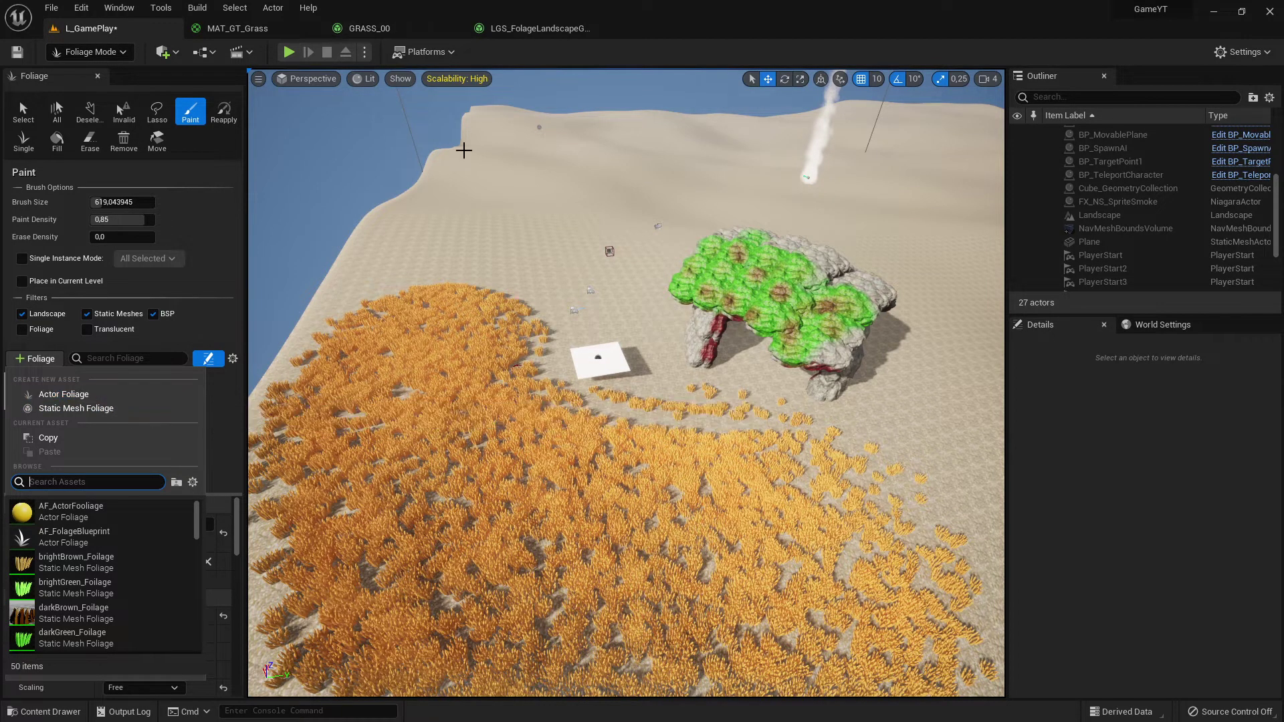
Step: Switch to Landscape mode and back to Foliage mode, try the Select tool, and return to the Paint tool
click(100, 53)
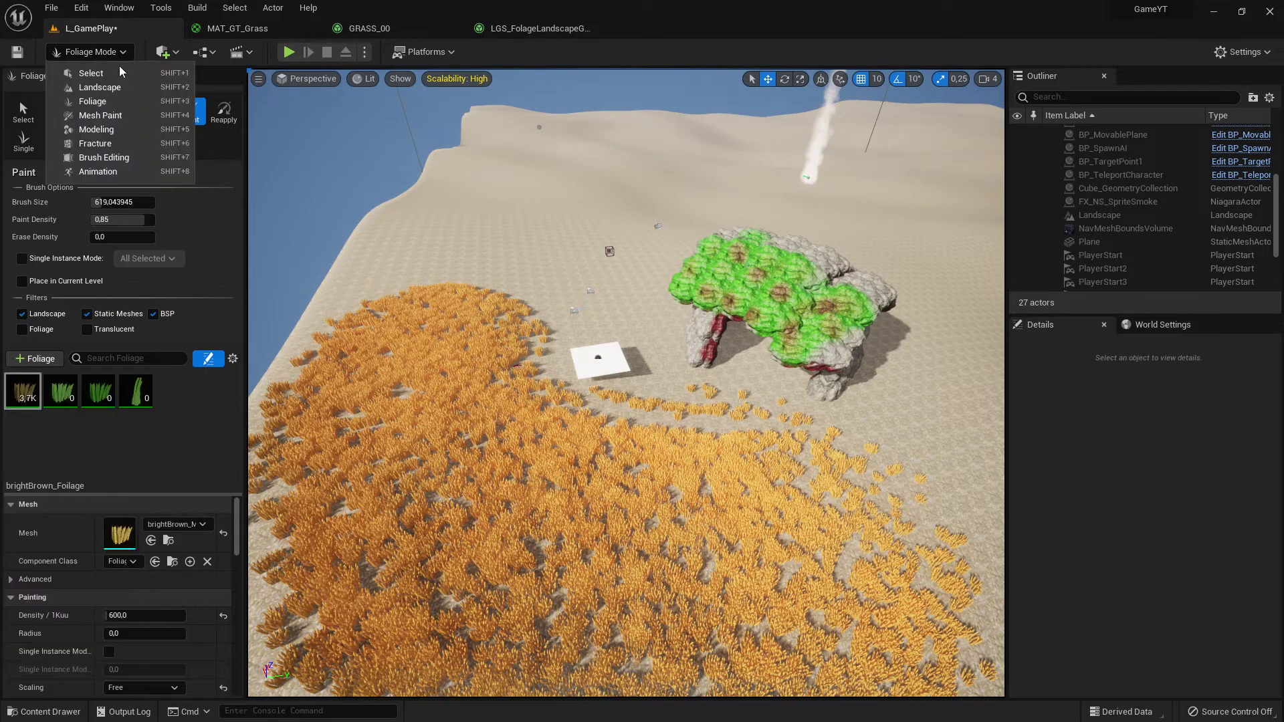
click(117, 88)
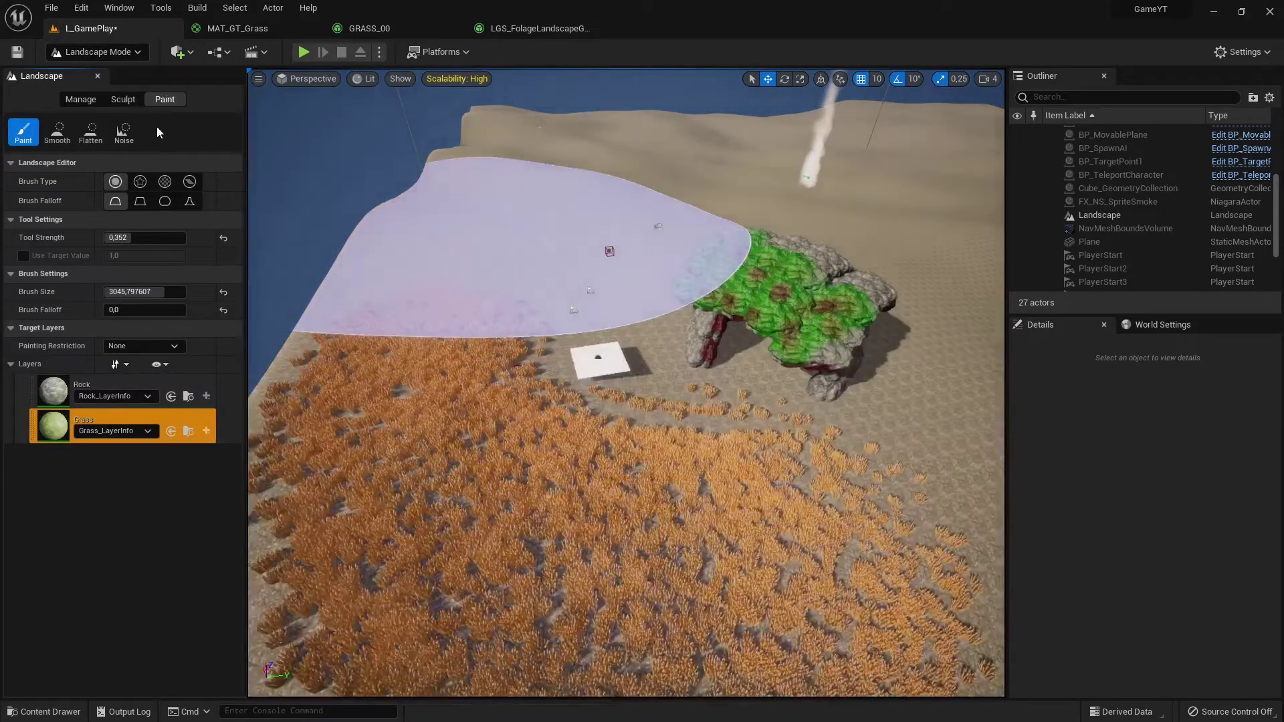
click(100, 52)
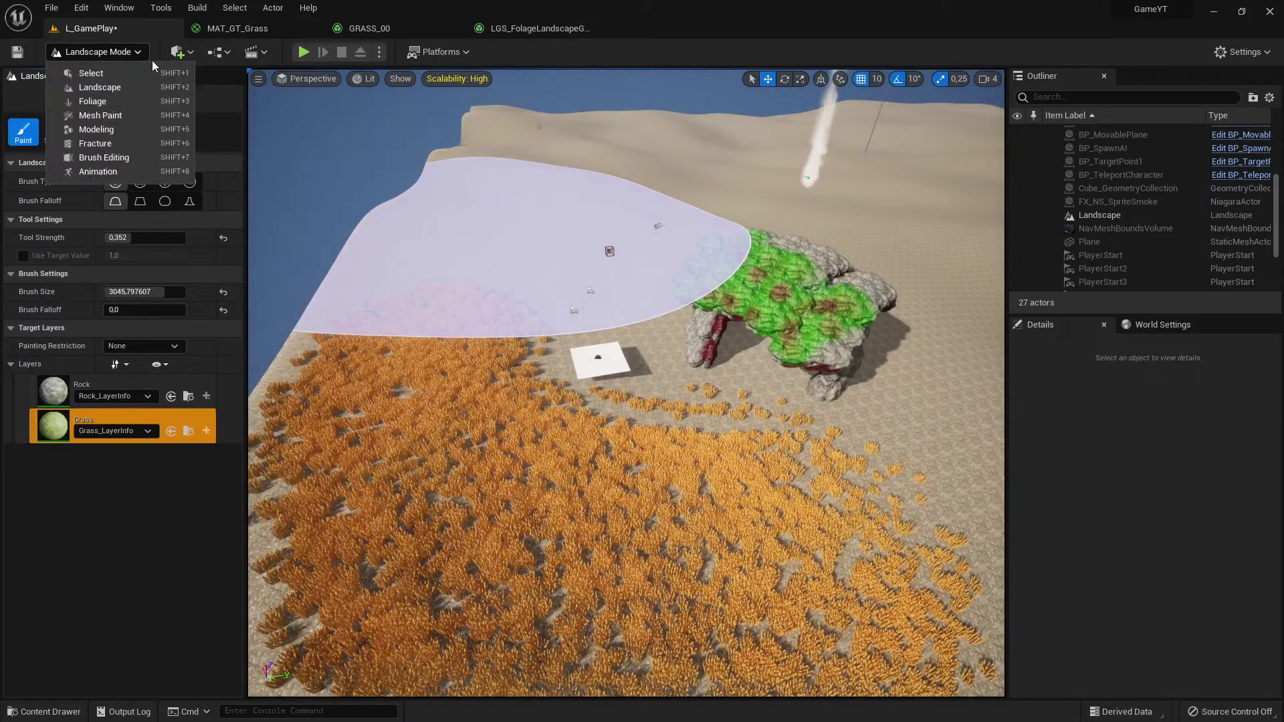
click(123, 103)
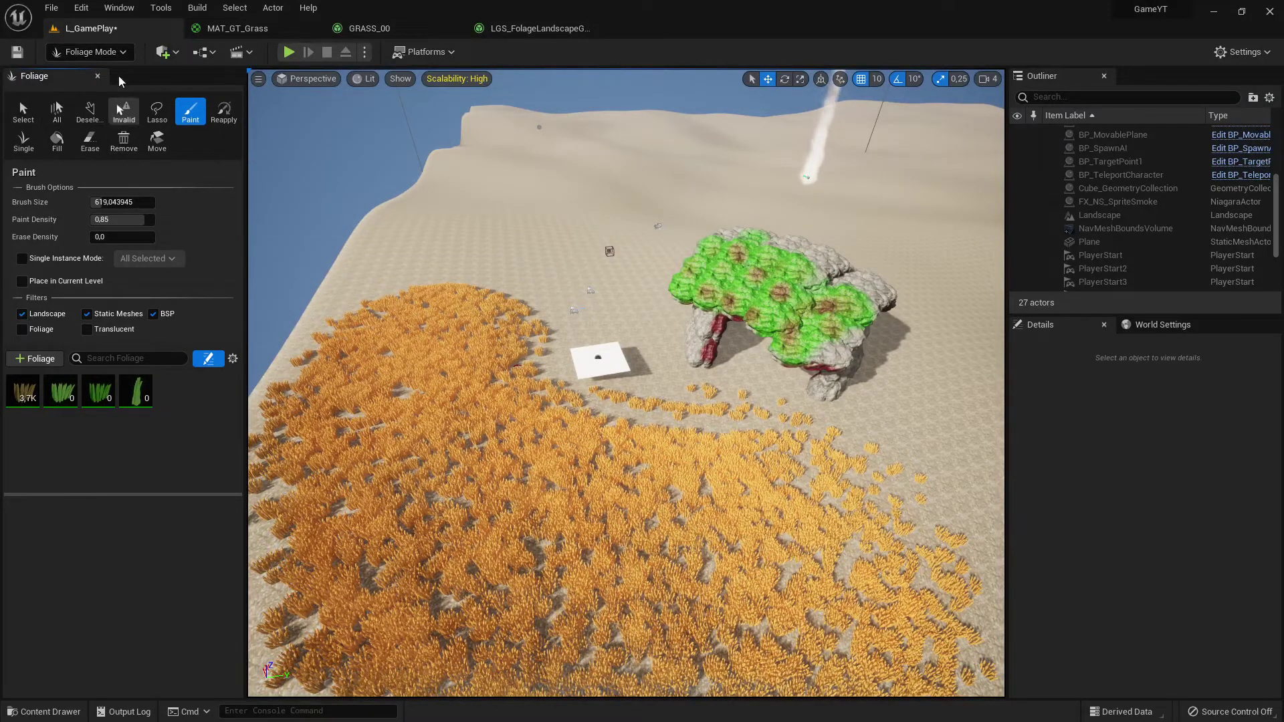
click(27, 118)
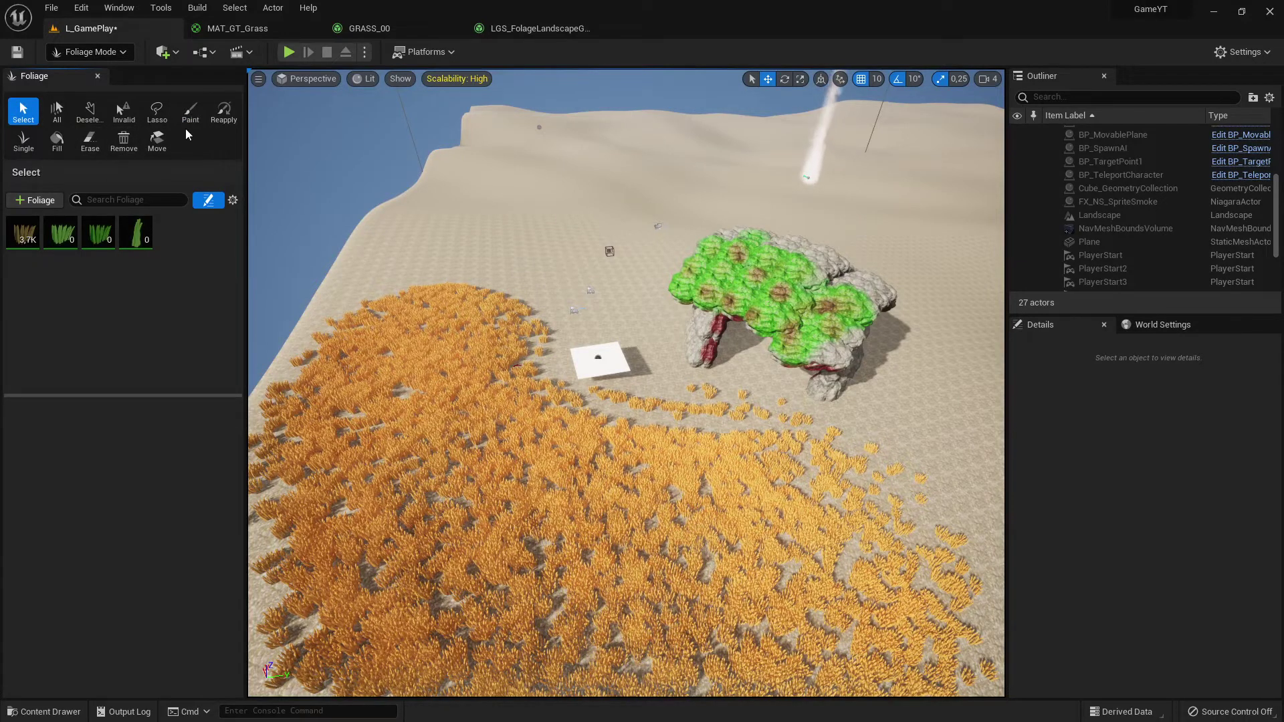
click(190, 112)
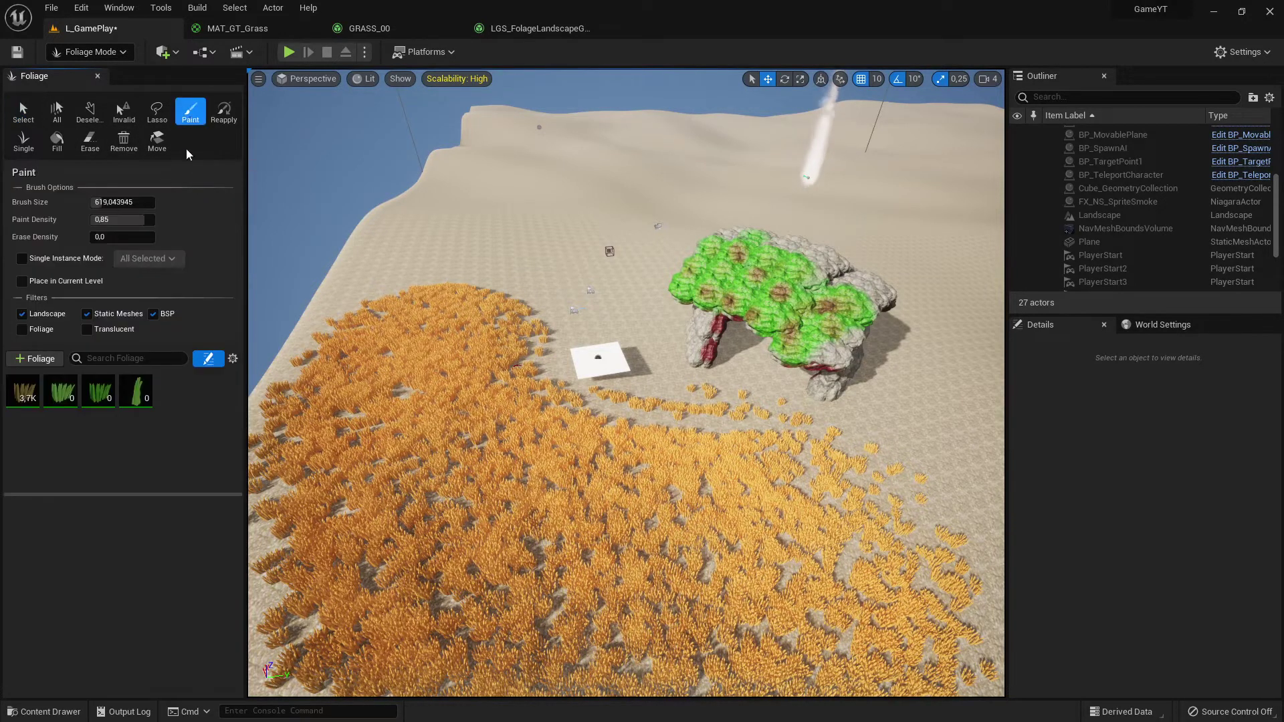
Step: Compare the add-foliage options with the documentation, reading from the Foliage Mode Panel image down through the Foliage Types section
click(49, 360)
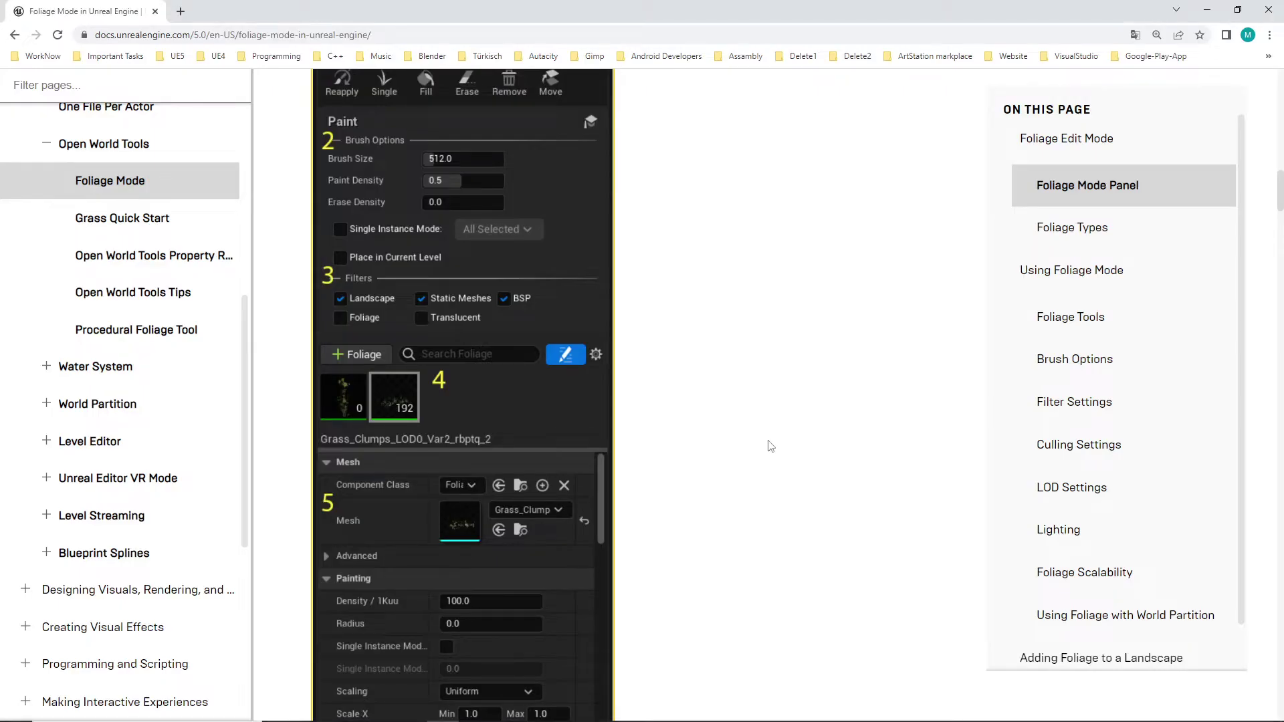
scroll(748, 441, down, 5)
scroll(748, 441, up, 3)
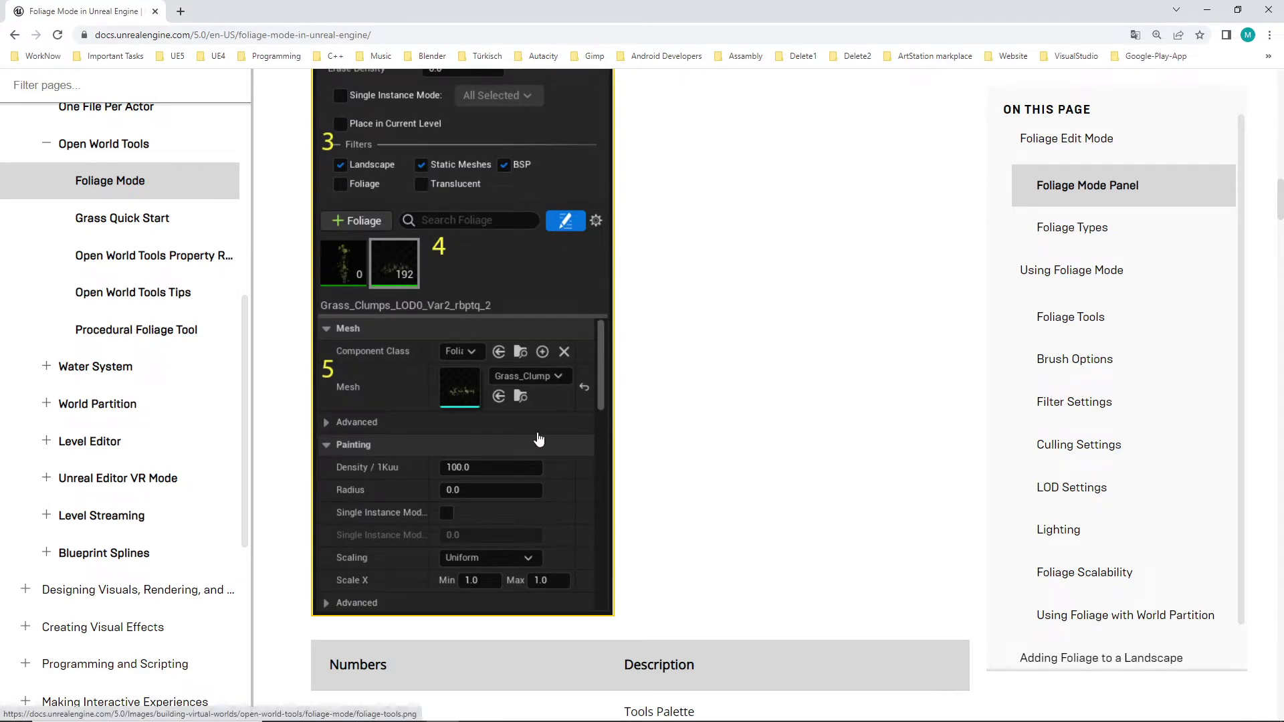
scroll(539, 440, down, 2)
scroll(656, 390, down, 15)
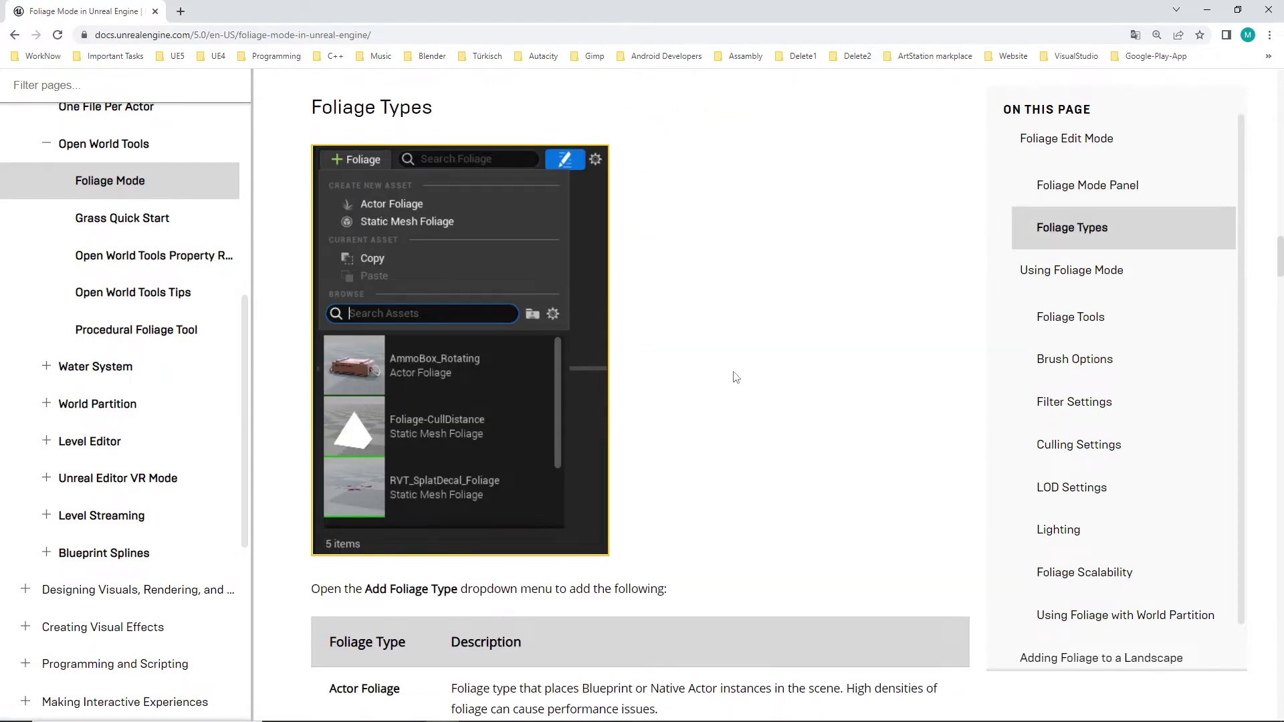
scroll(736, 378, up, 6)
scroll(734, 381, down, 5)
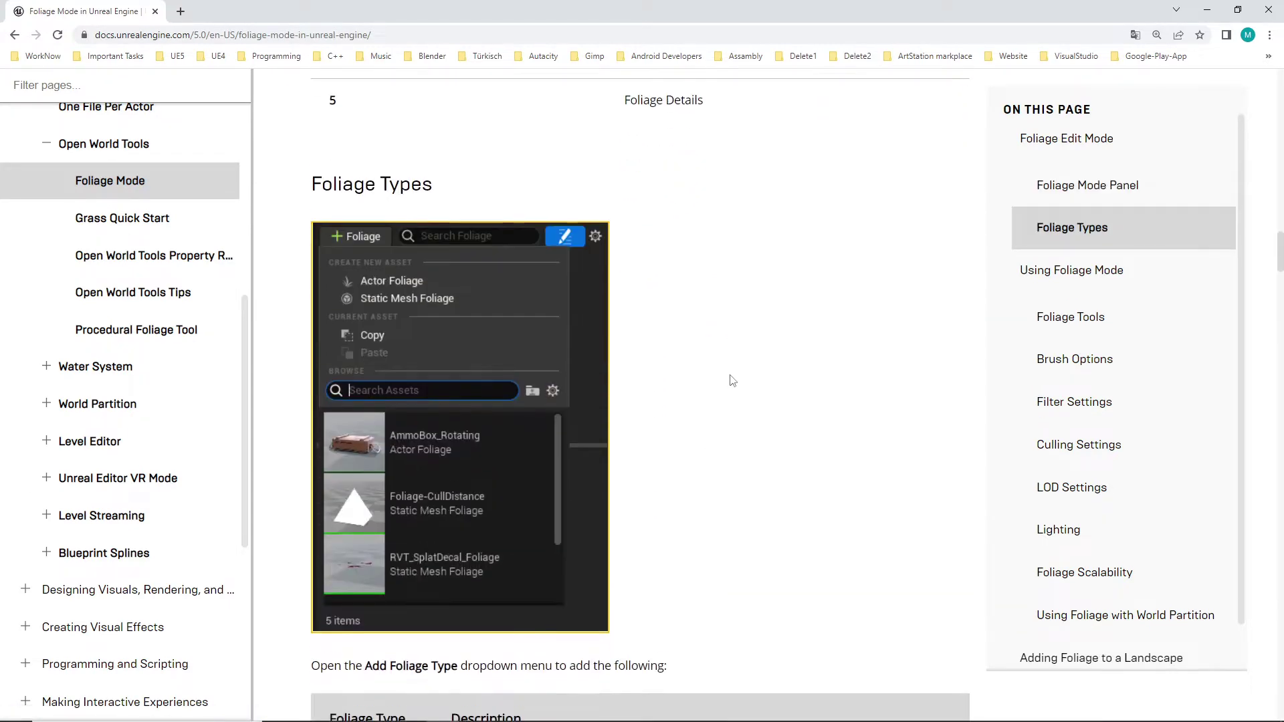
scroll(732, 380, down, 5)
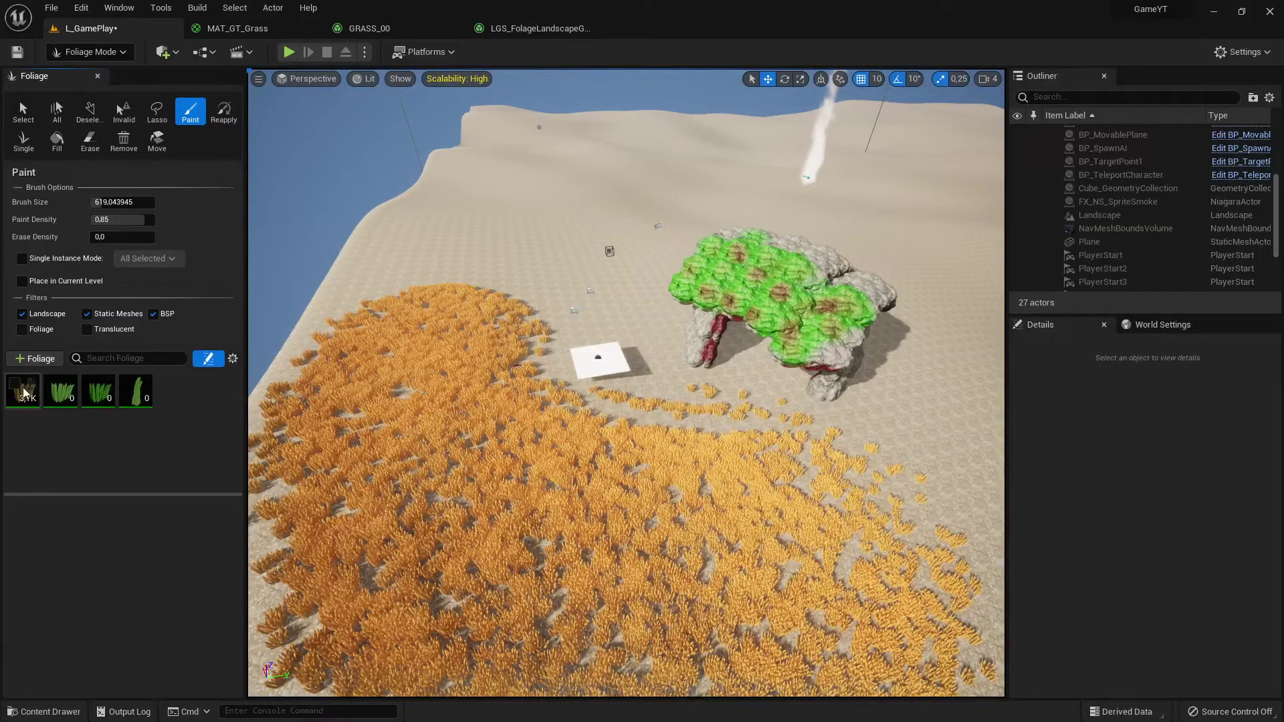
Step: Delete Grass_03_Brush_01, the two green grass types and brightBrown_Foilage from the foliage palette, including the painted brown instances
click(139, 404)
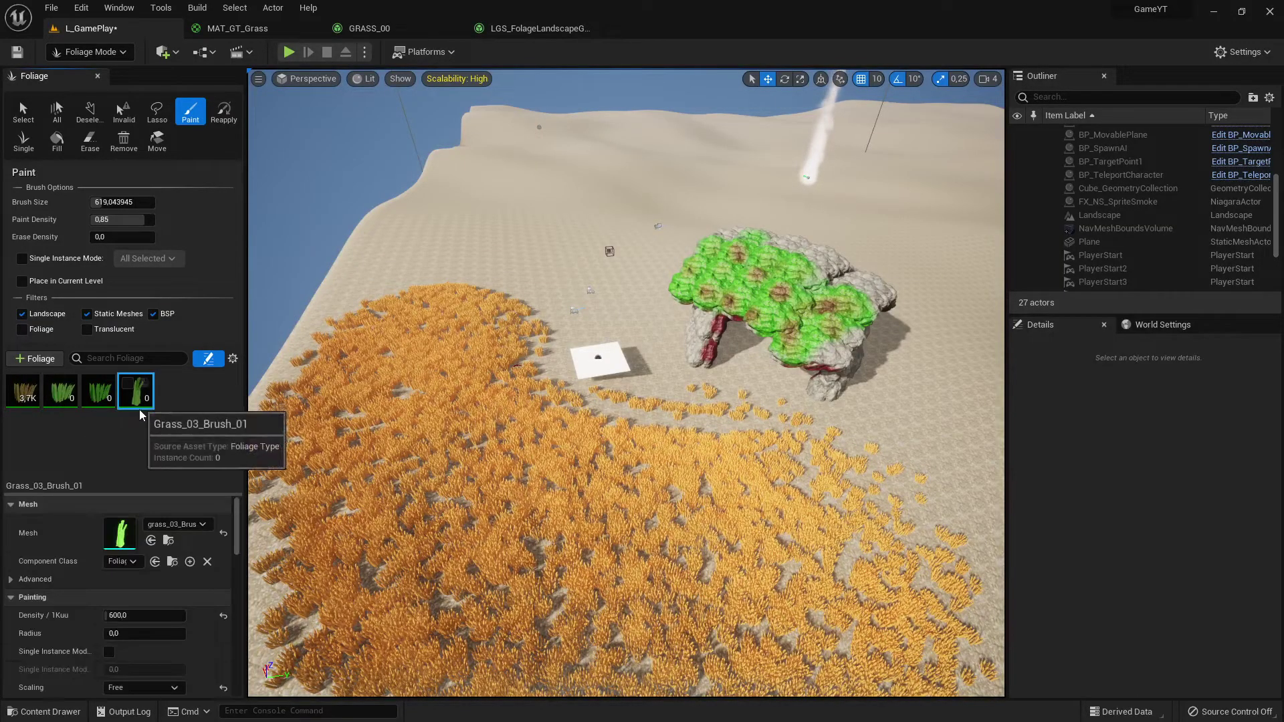
key(Delete)
click(107, 402)
key(Delete)
click(69, 399)
key(Delete)
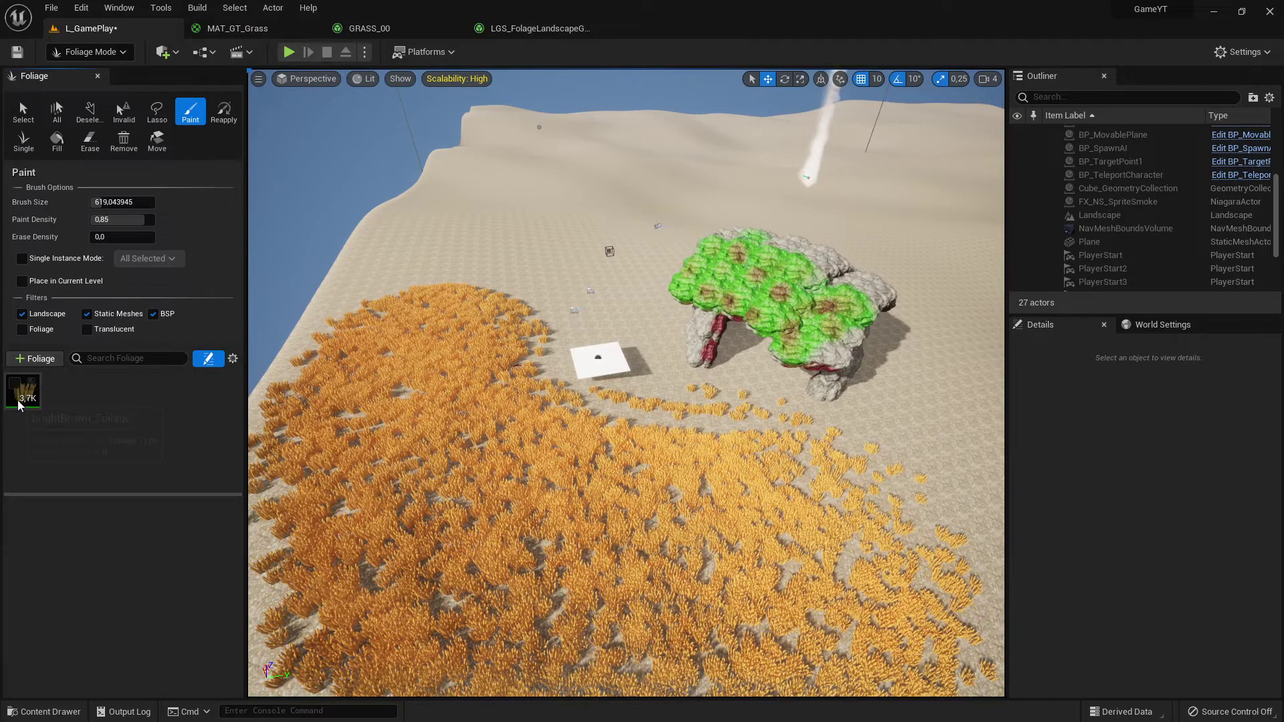
click(22, 390)
key(Delete)
click(679, 394)
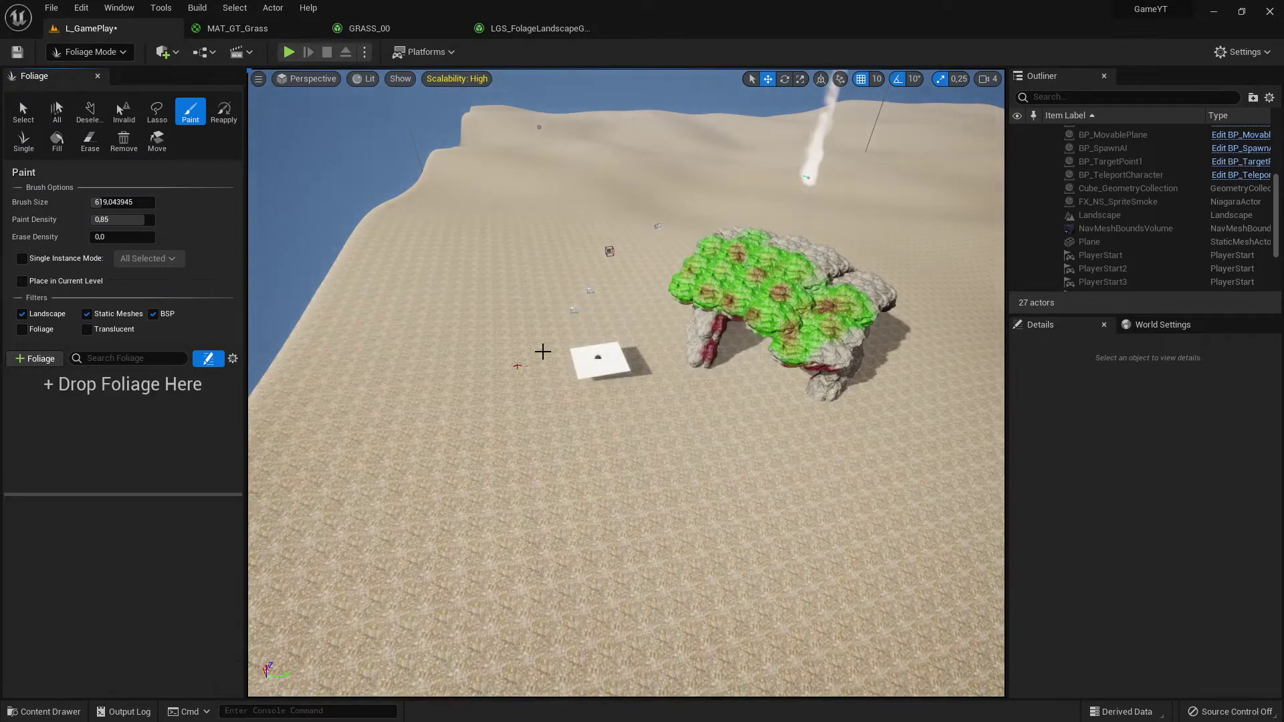
Step: Browse the existing actor and static mesh foliage assets that can be added to the empty palette
click(33, 359)
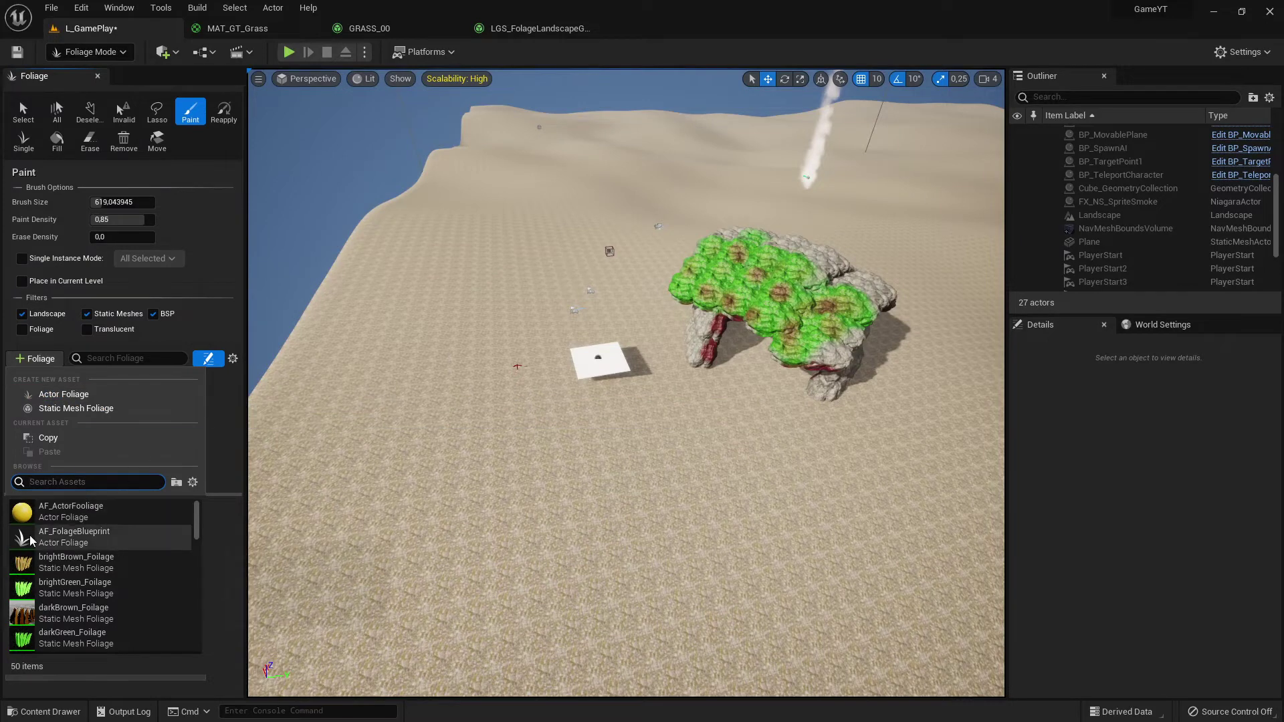
scroll(98, 585, down, 3)
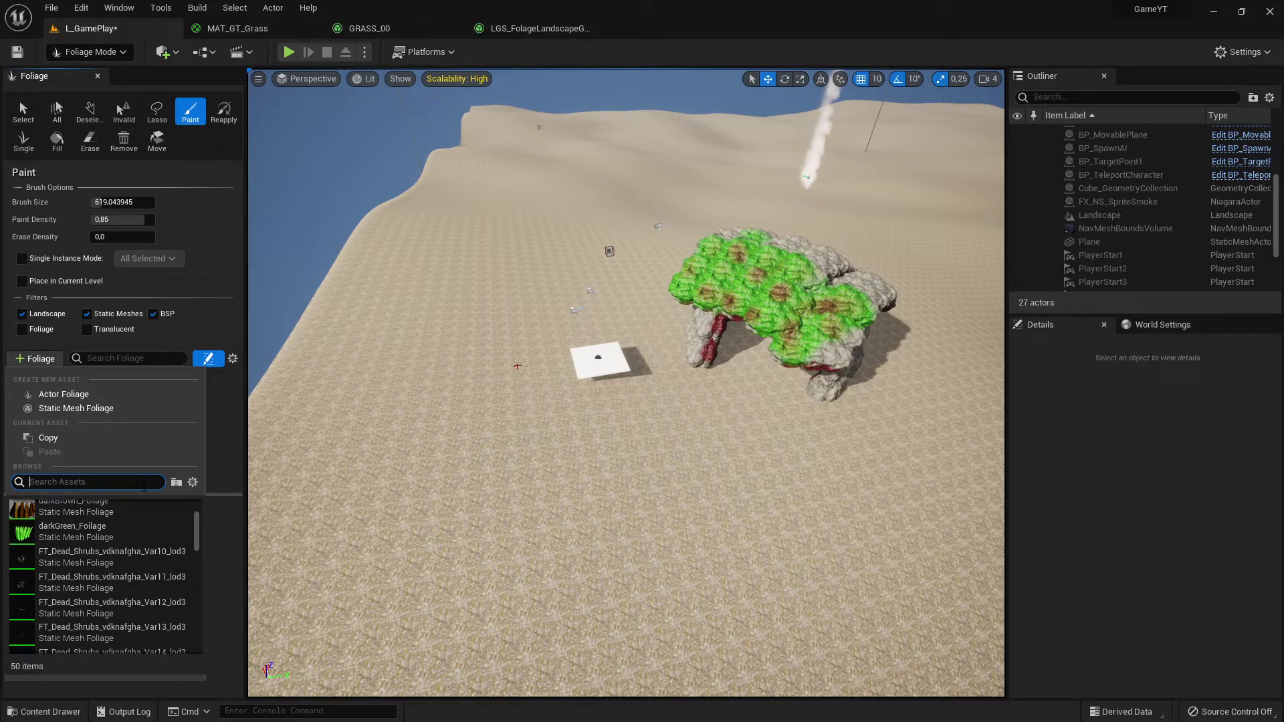
scroll(85, 562, up, 3)
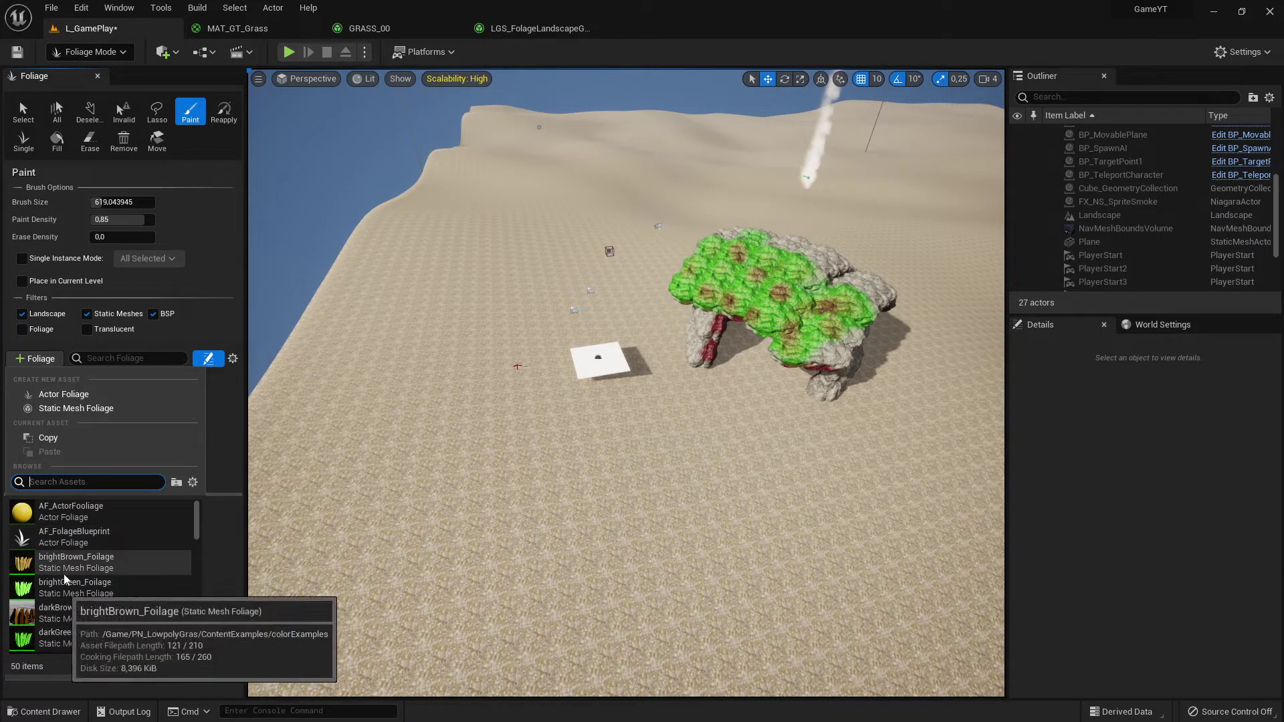
scroll(87, 572, down, 5)
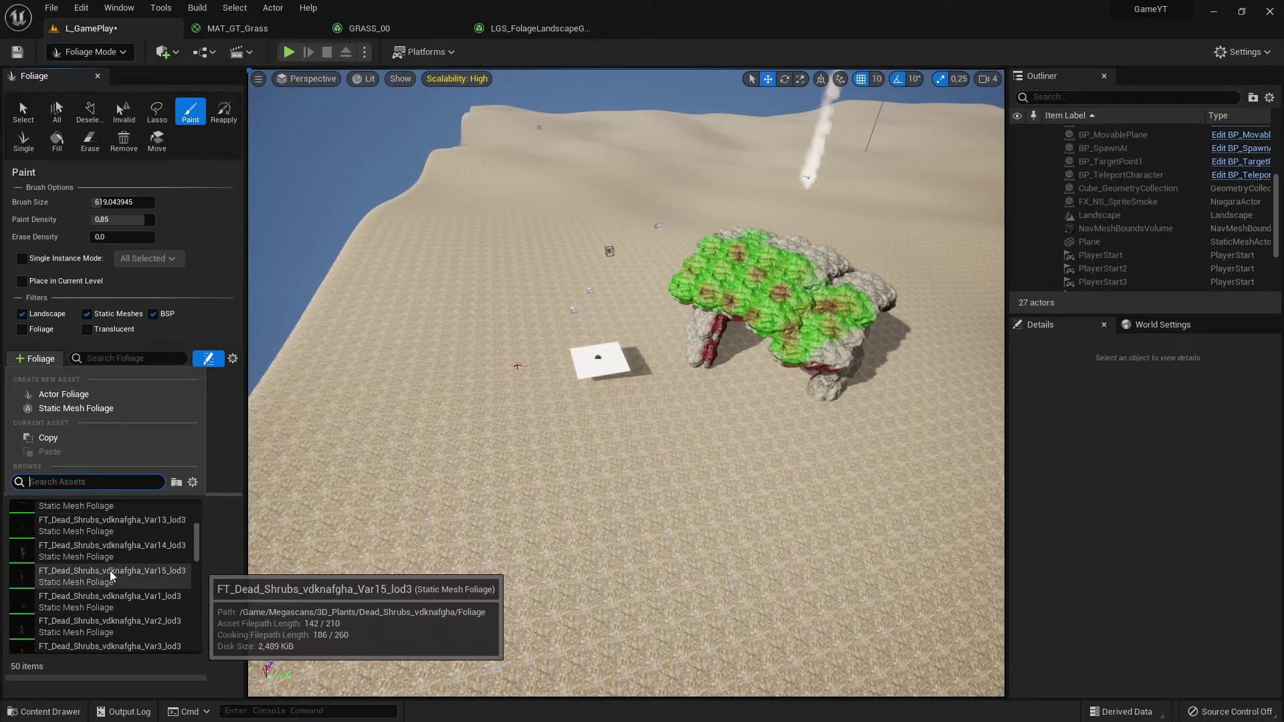
scroll(87, 569, up, 5)
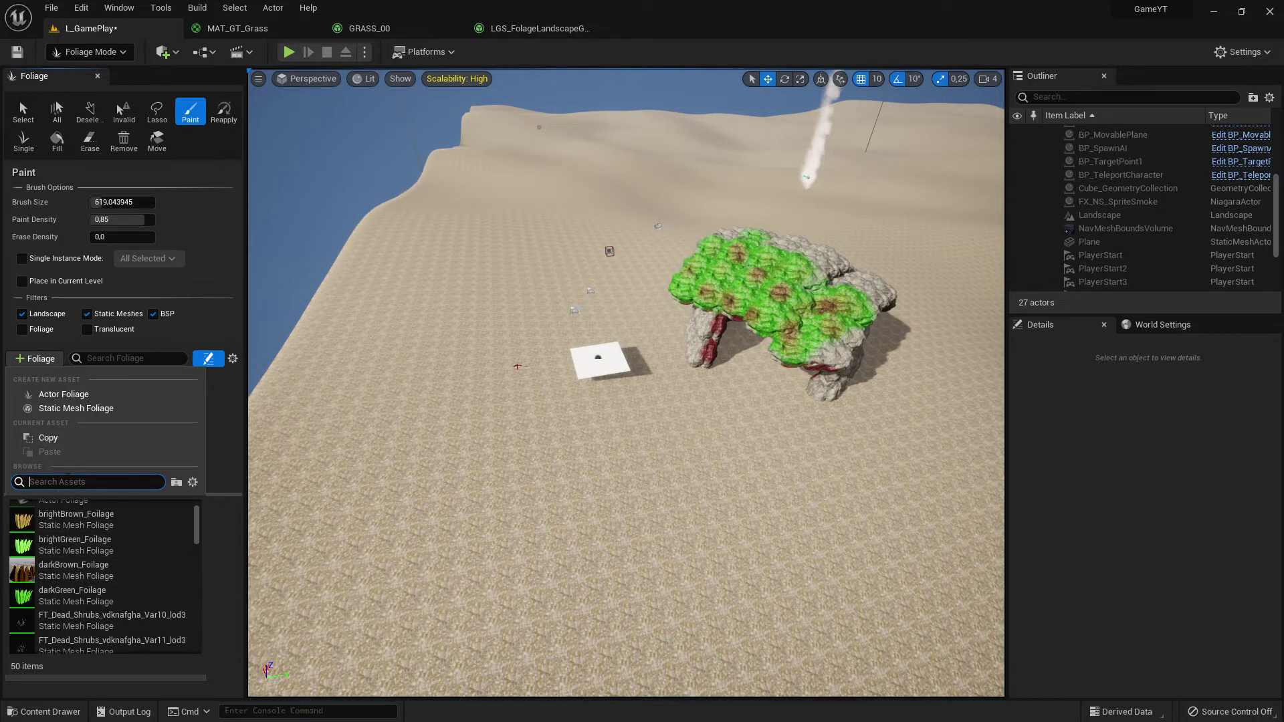
Step: Search the addable foliage assets for SM_ and Grass, and look through the unfiltered list again
text(M_)
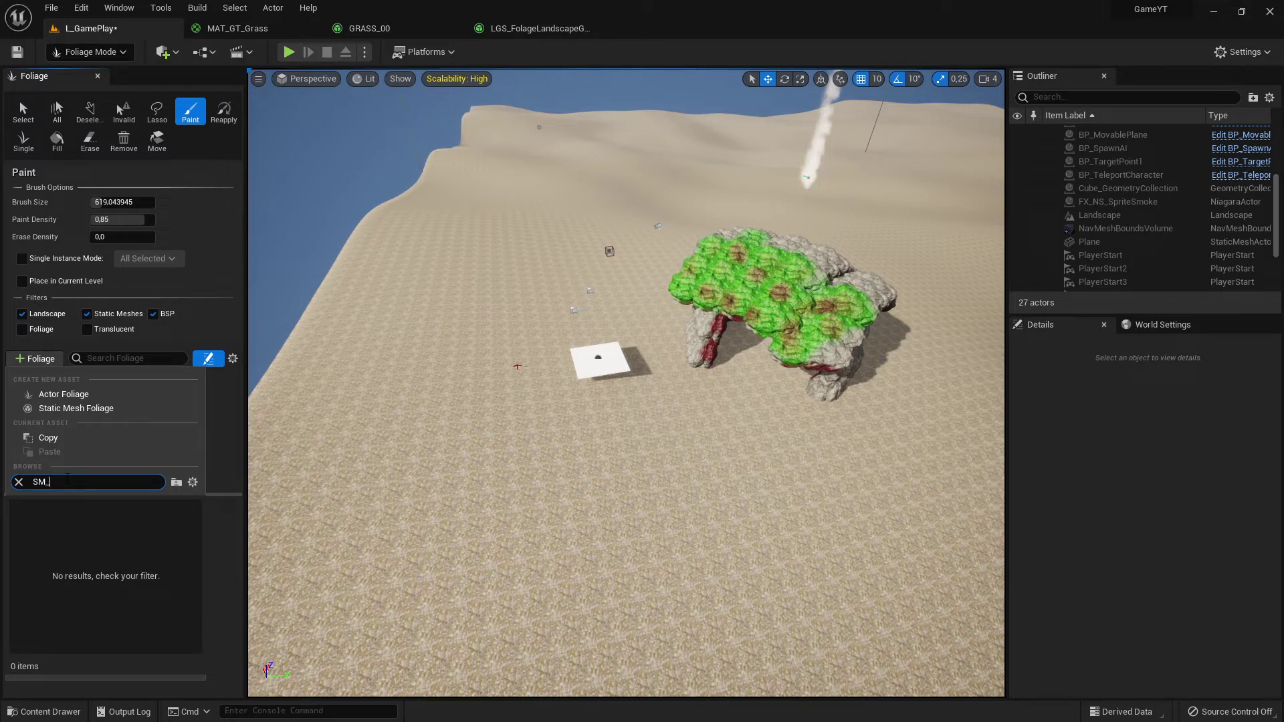
key(BackSpace)
text(G)
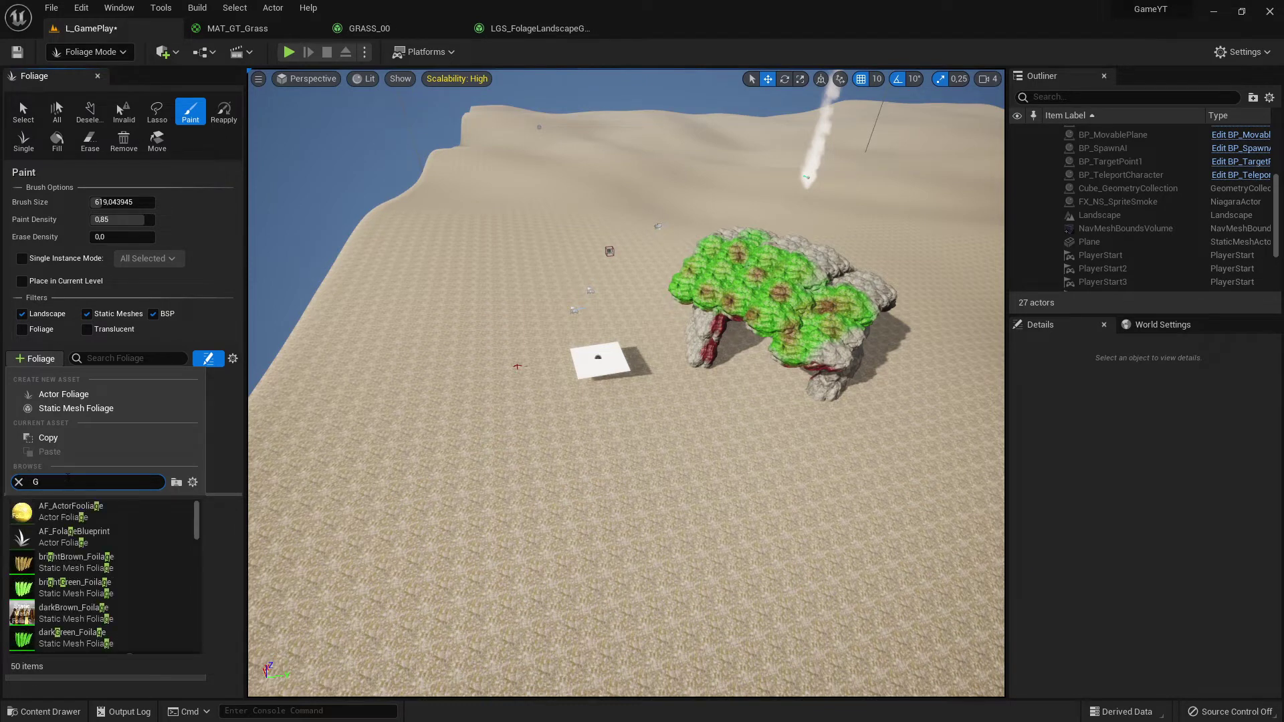
text(rass)
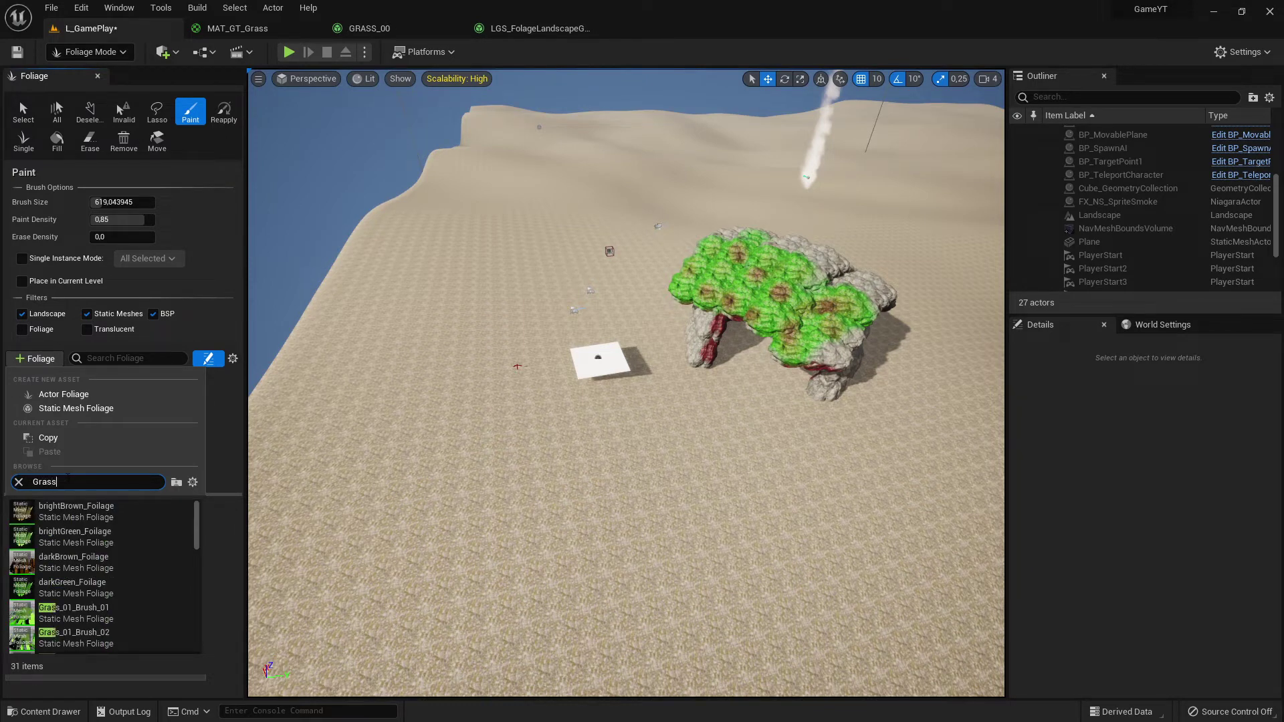
key(BackSpace)
text(Fie)
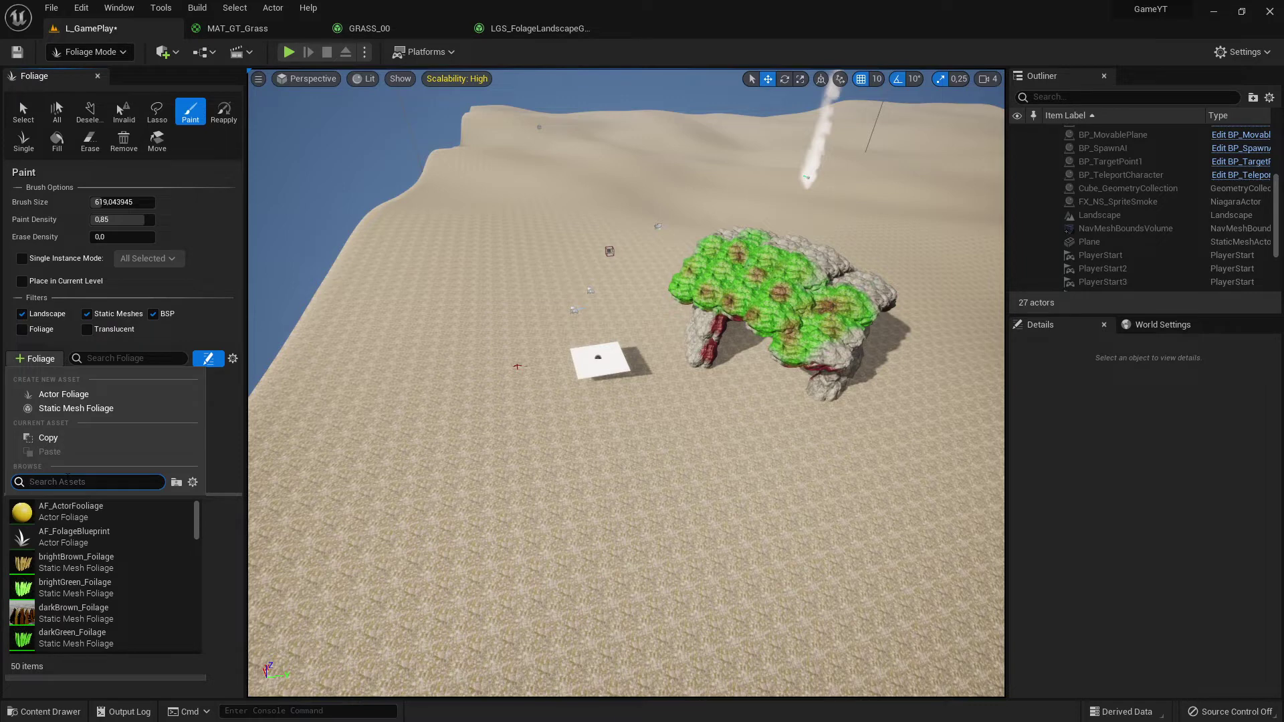
scroll(113, 557, down, 8)
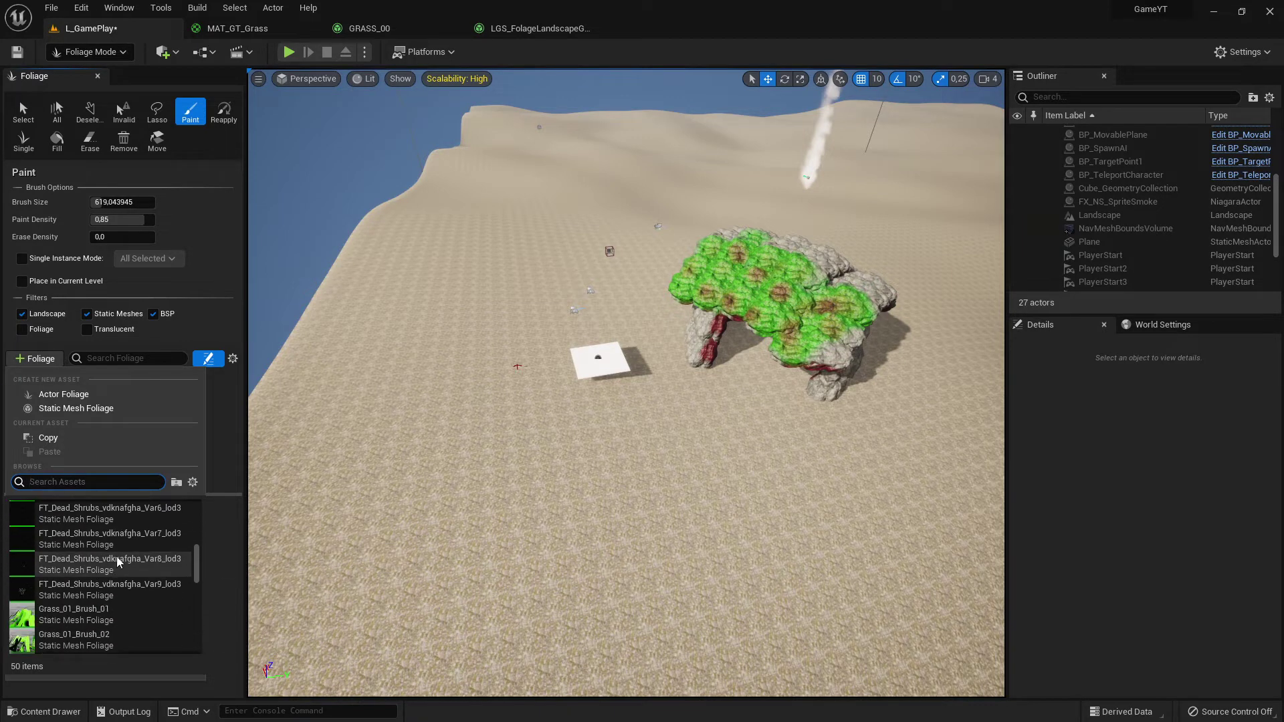
Step: Look through the project's Content folder for foliage and landscape grass assets, and select LSG_Foliage
click(44, 711)
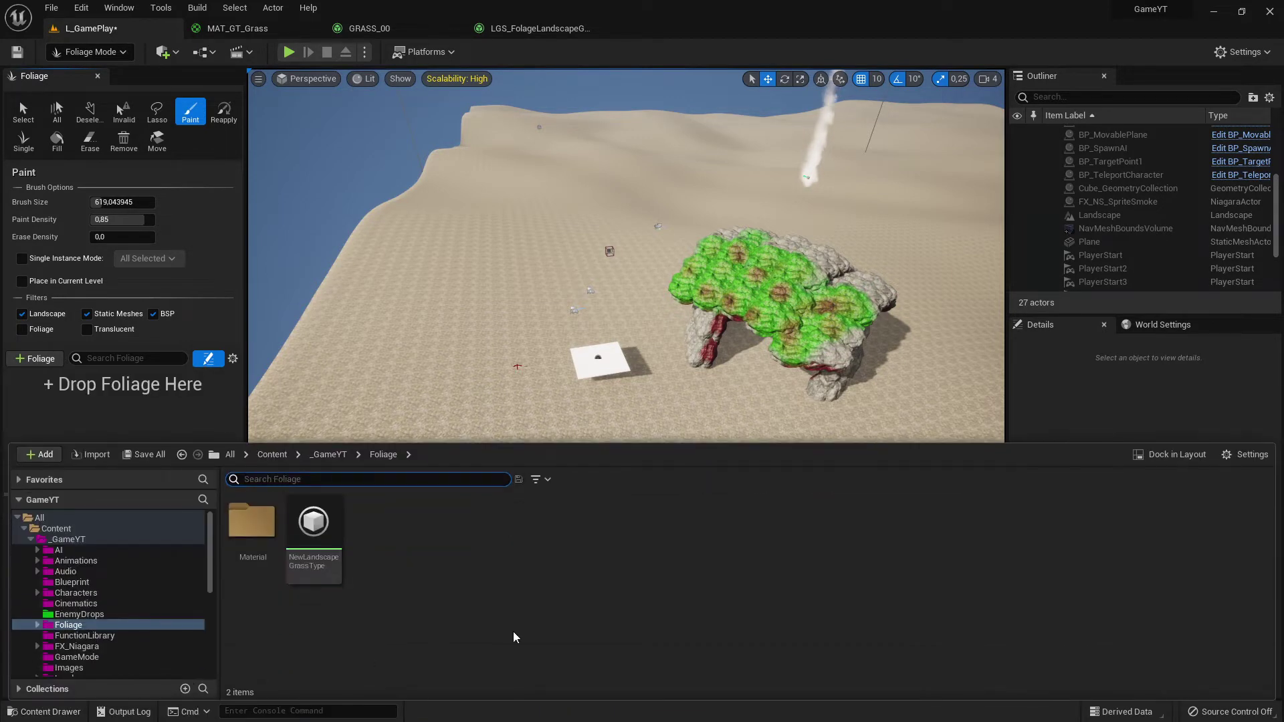
click(56, 529)
scroll(870, 629, down, 2)
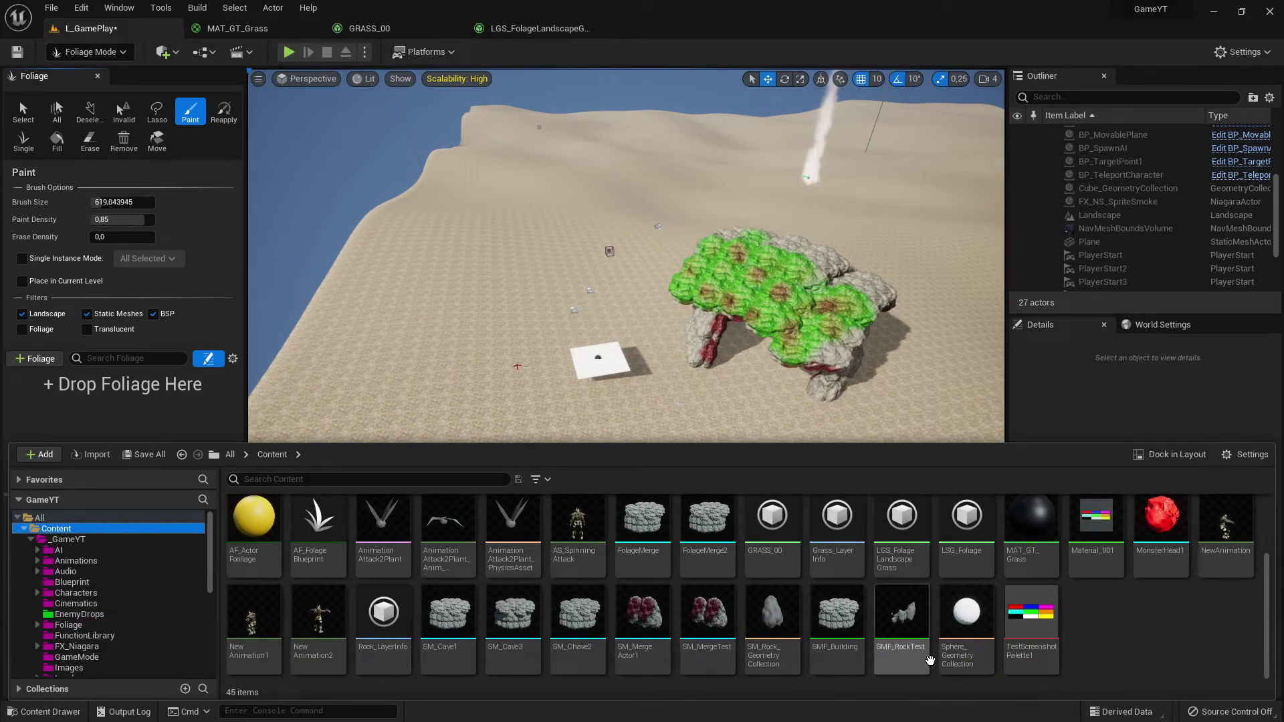
scroll(930, 660, up, 2)
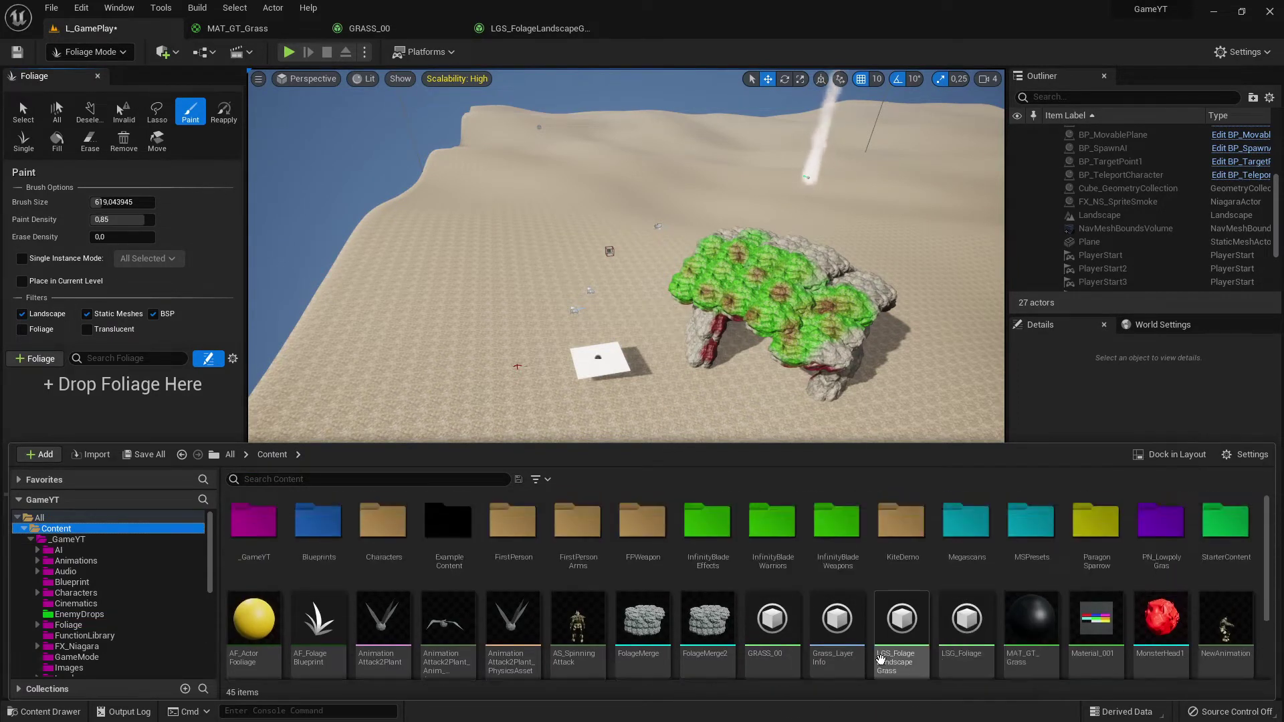
scroll(945, 657, down, 2)
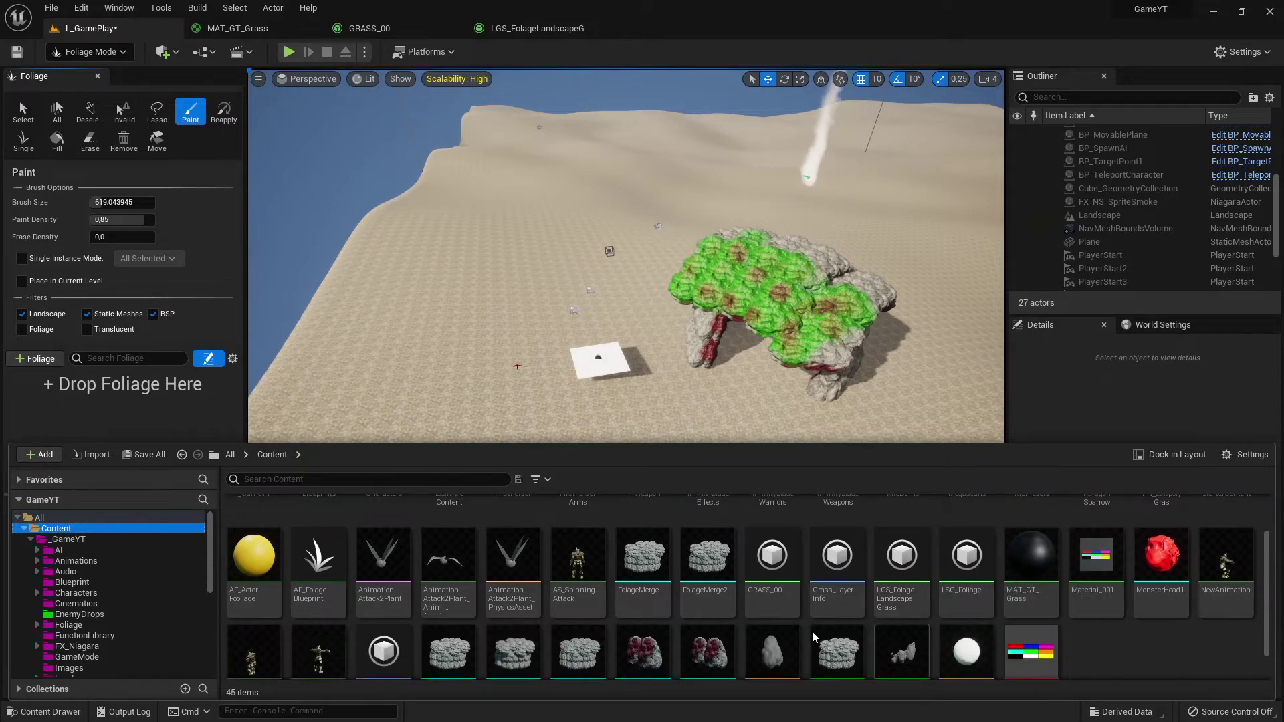
scroll(810, 632, down, 1)
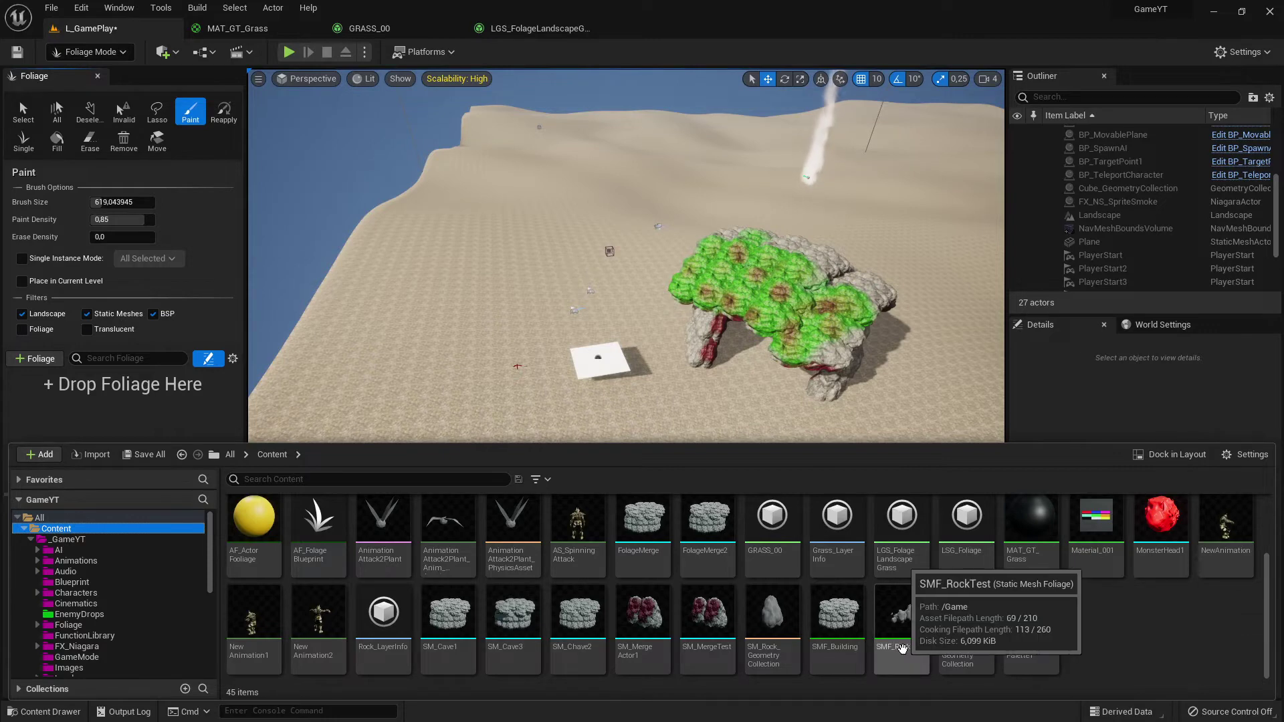
scroll(903, 650, up, 1)
click(976, 546)
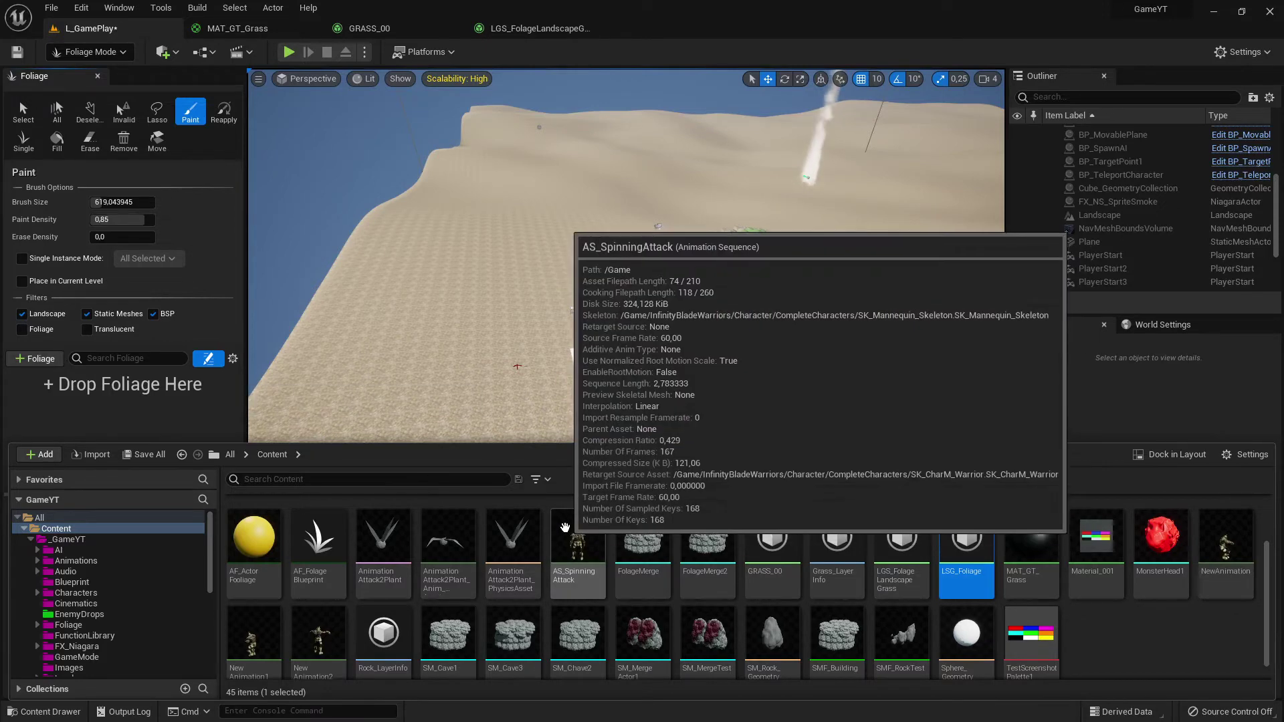
Step: Search the addable foliage assets for Lgs, review the creation options for new foliage types, and close the list
click(37, 359)
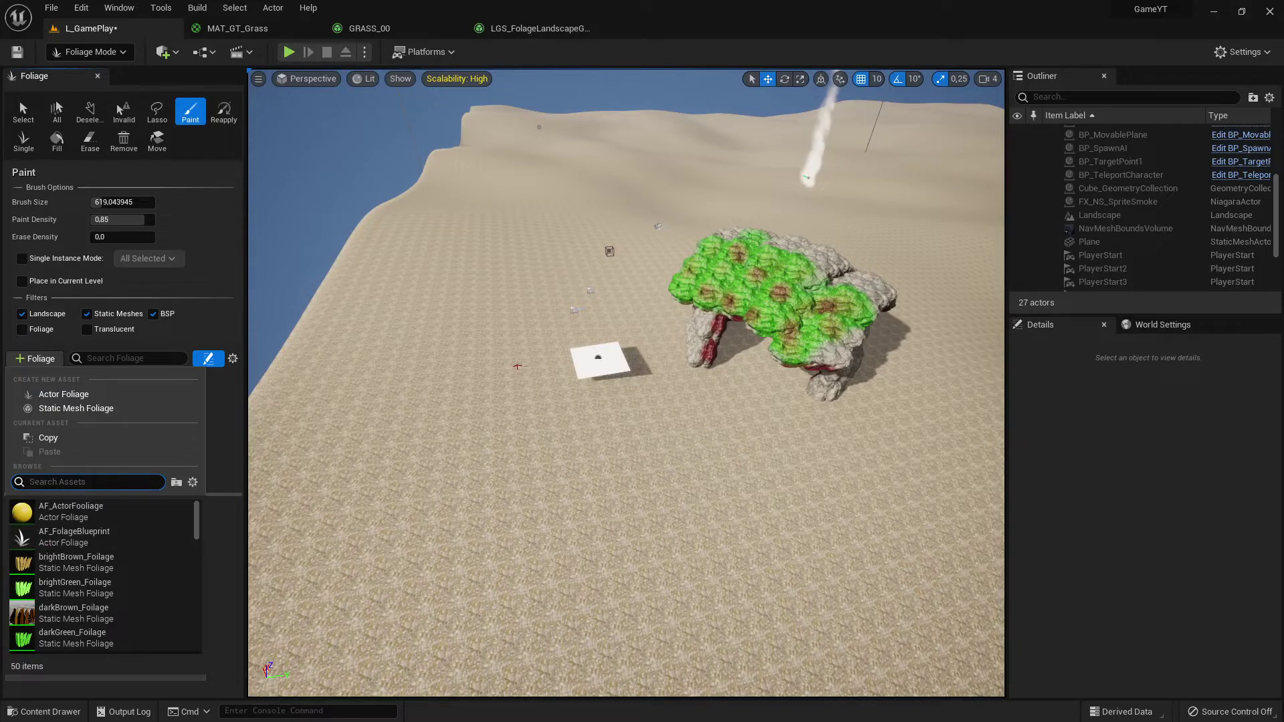
text(Lgs)
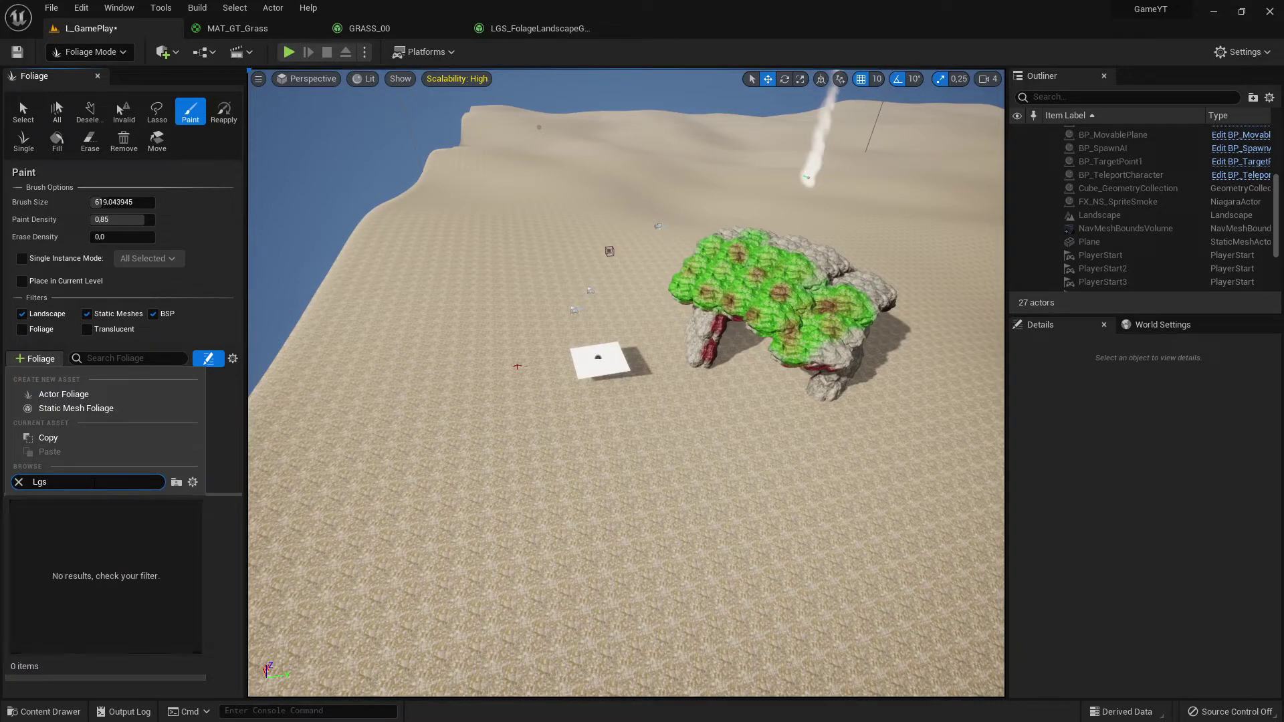
text(GS_)
click(241, 455)
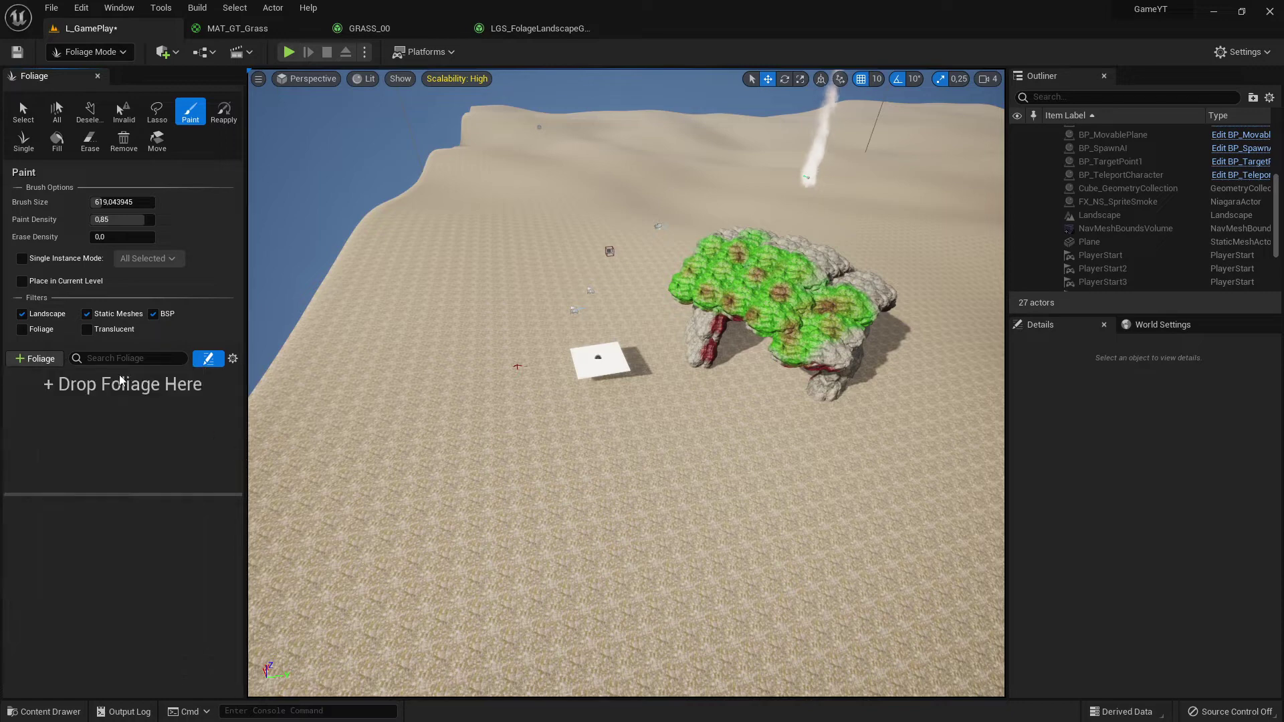
click(39, 359)
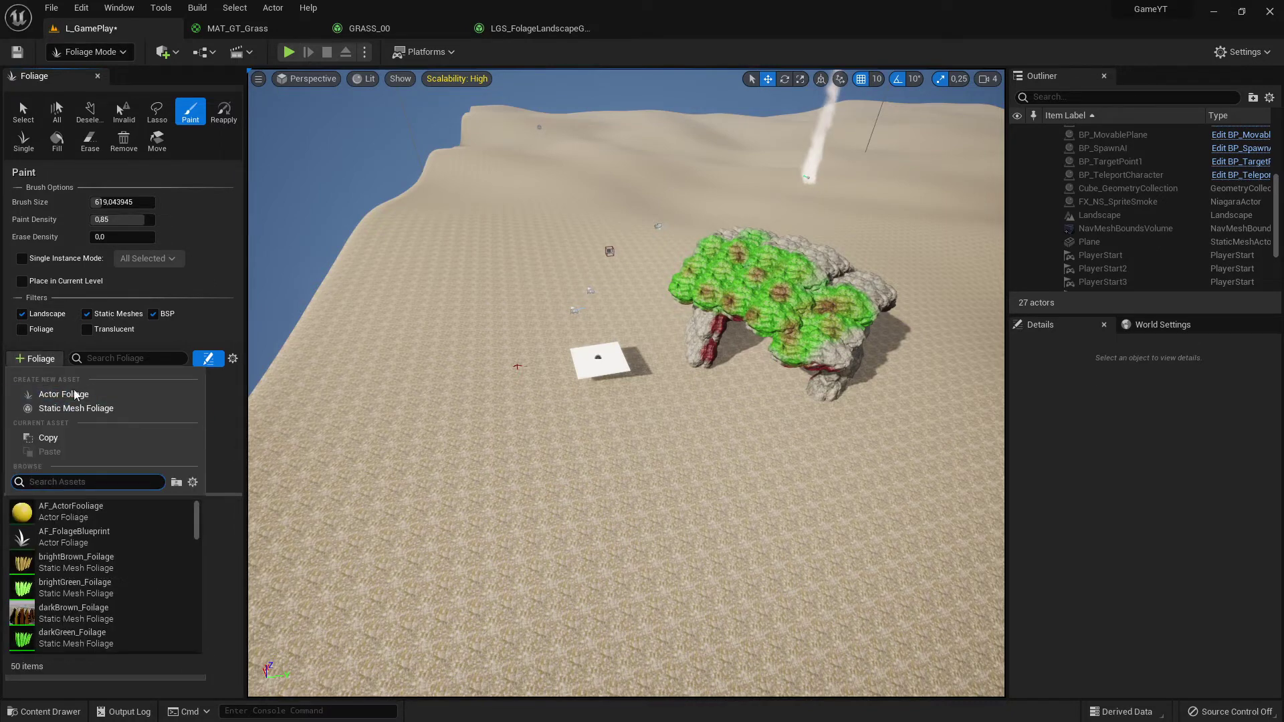
click(224, 436)
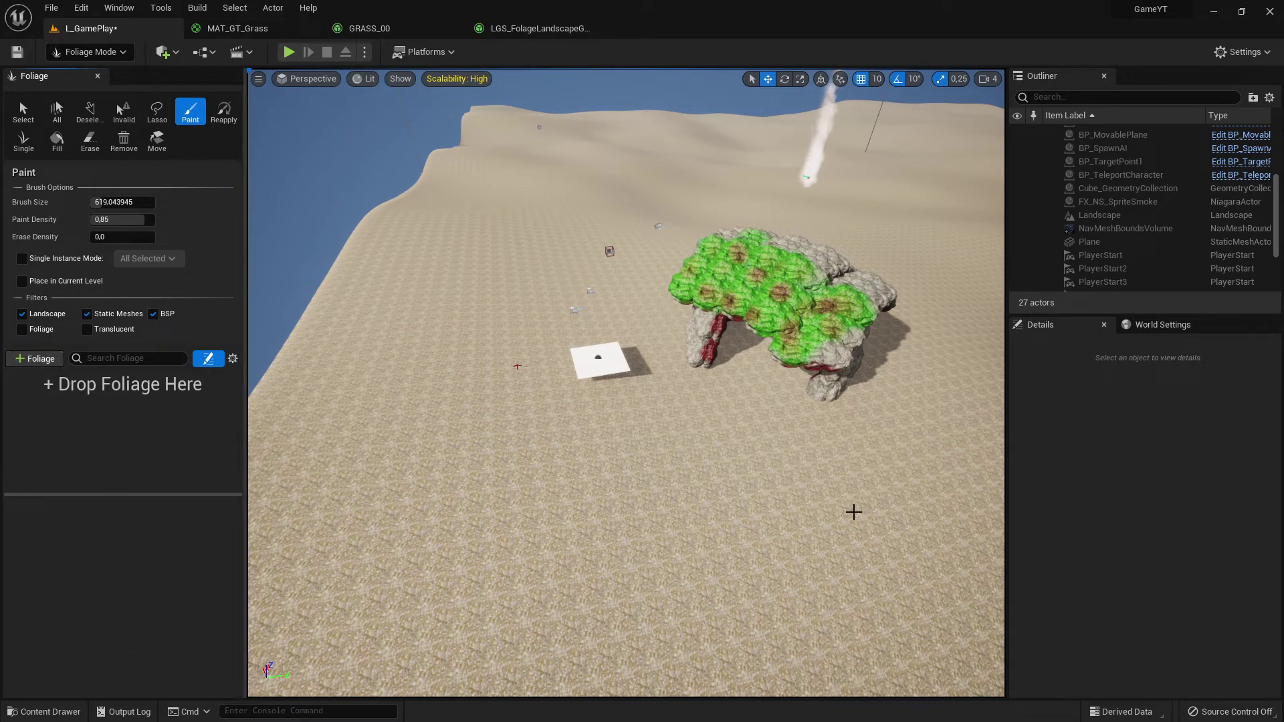
Step: Look through the existing foliage assets that can be added to the palette once more
click(10, 361)
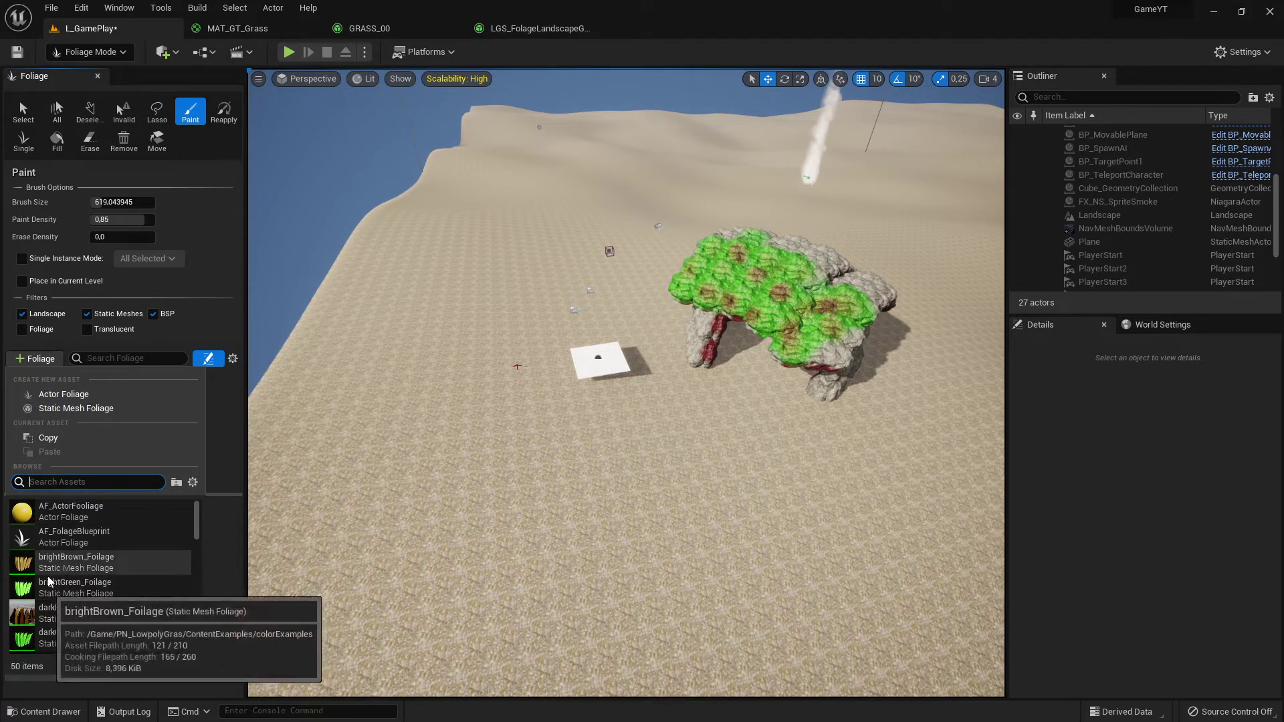
scroll(69, 617, down, 7)
scroll(75, 590, up, 7)
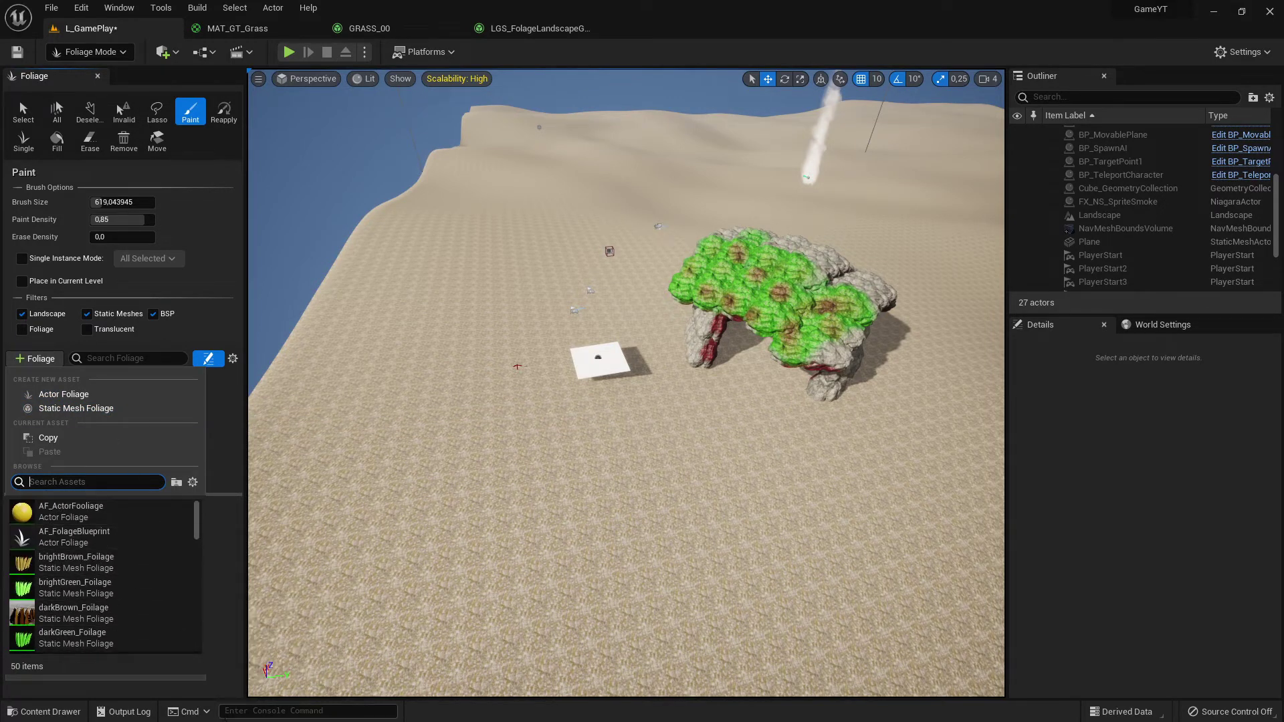
Step: Create a folder named Created inside the project's _GameYT/Foliage folder and open it
click(50, 711)
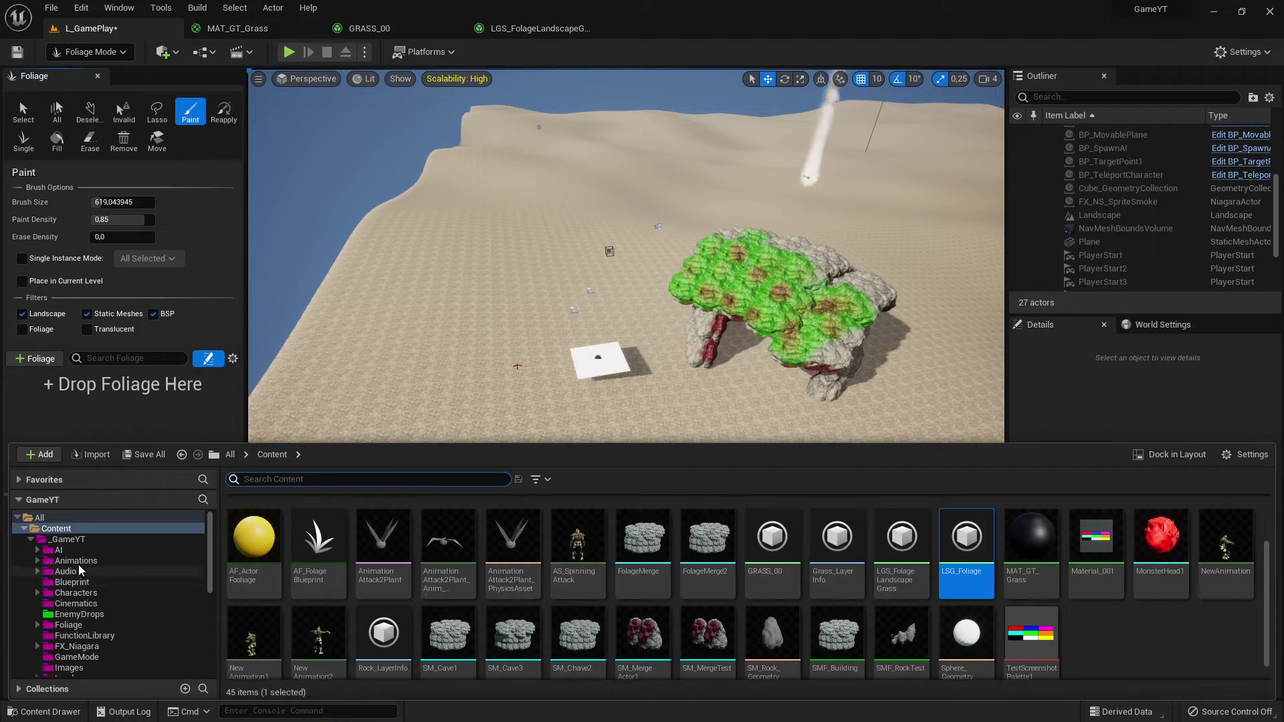
click(68, 625)
click(436, 571)
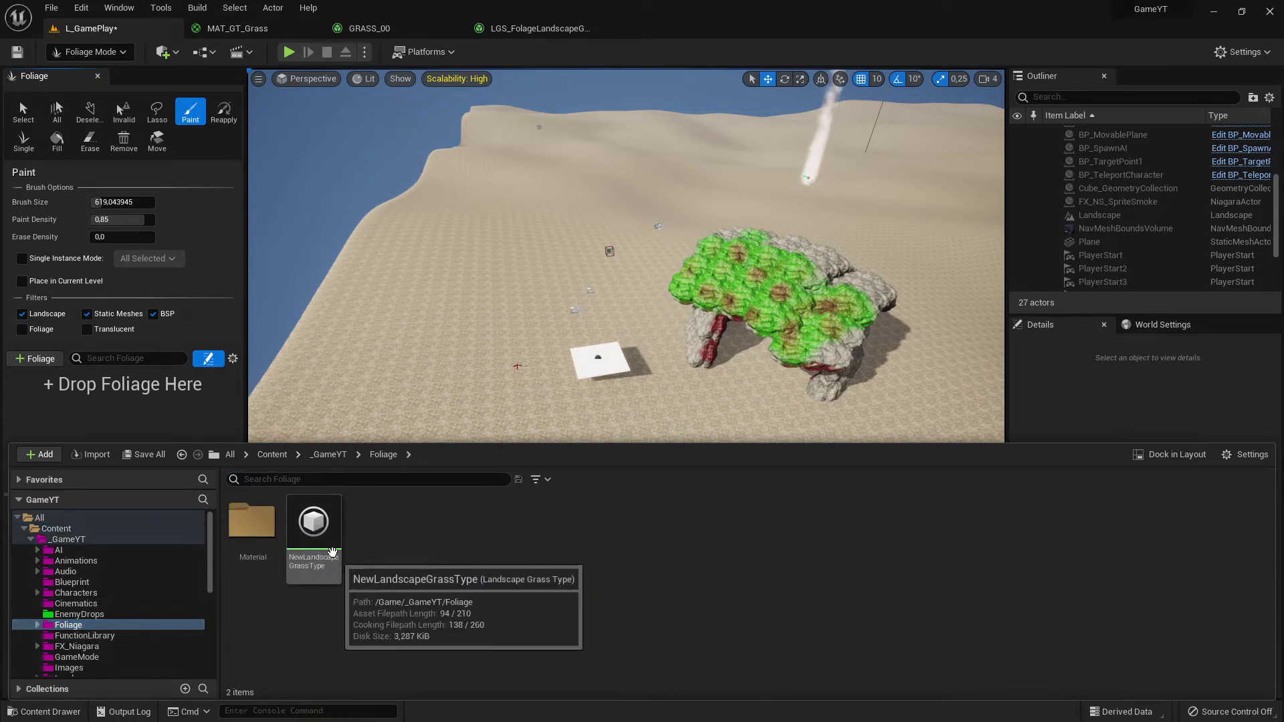
right_click(569, 600)
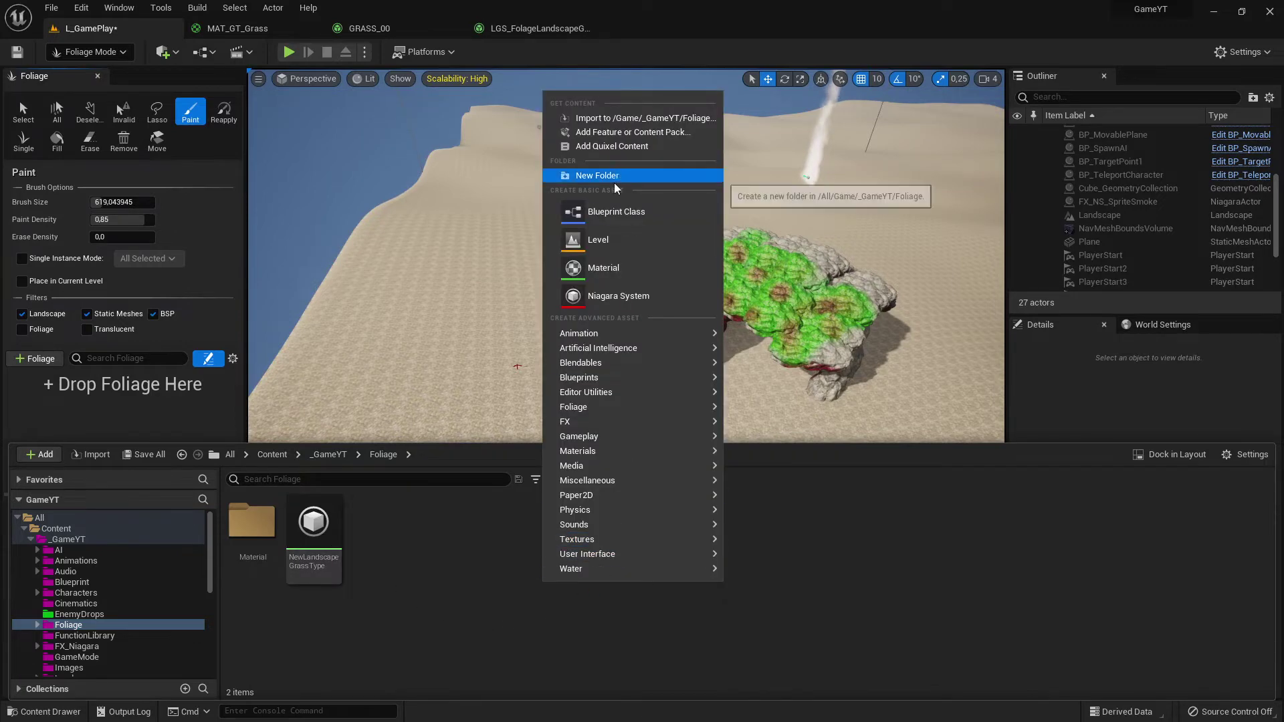
click(614, 182)
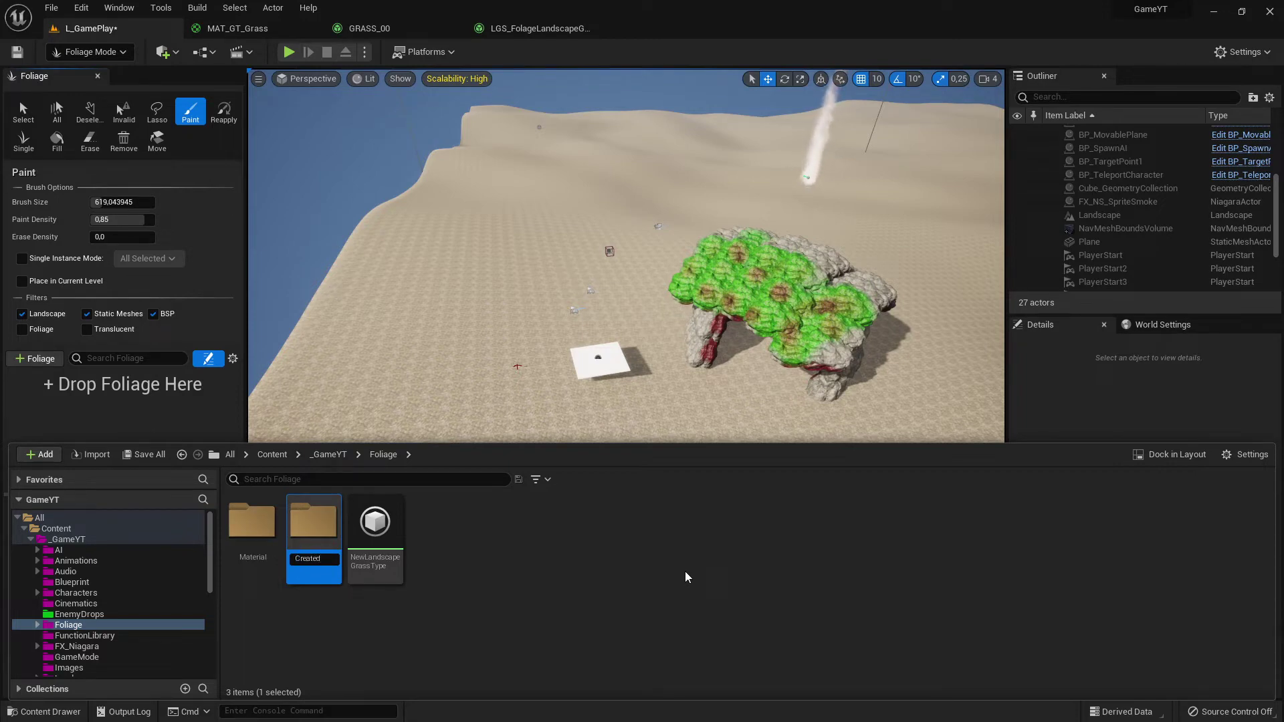
key(Return)
double_click(266, 533)
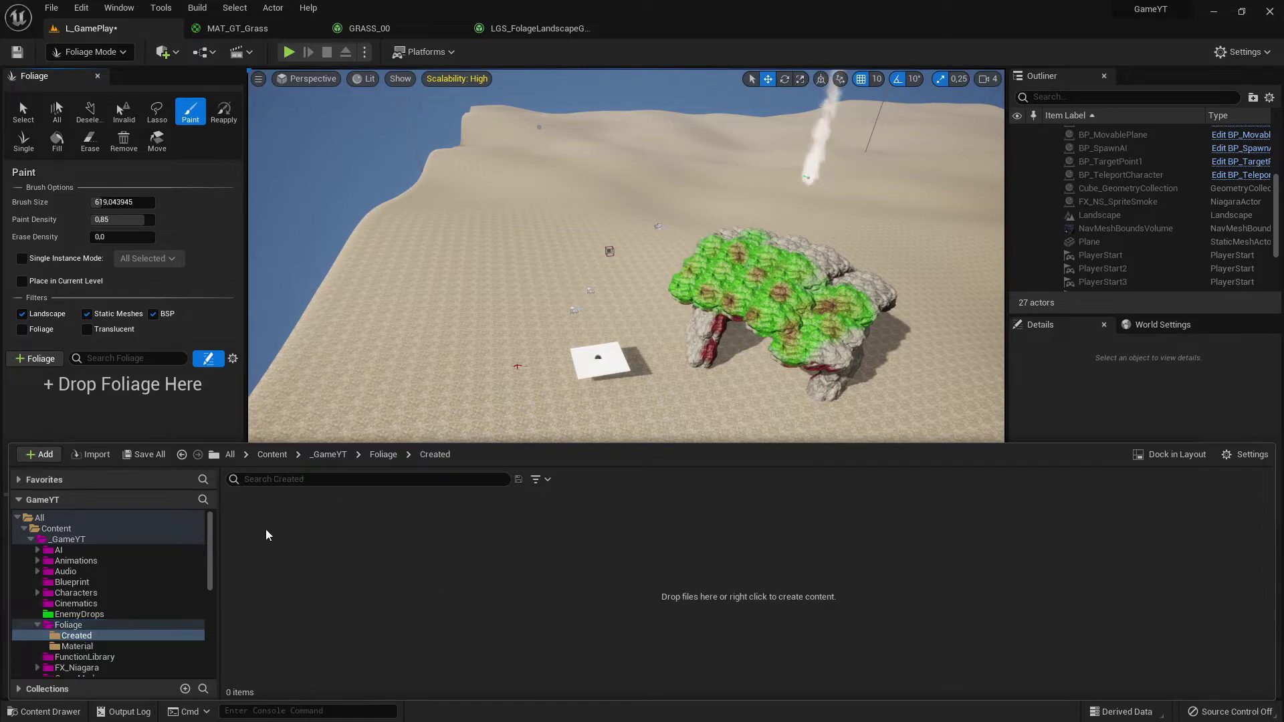
Step: Compare the addable foliage types with the Foliage Types section of the Unreal documentation, and return to the editor
right_click(441, 556)
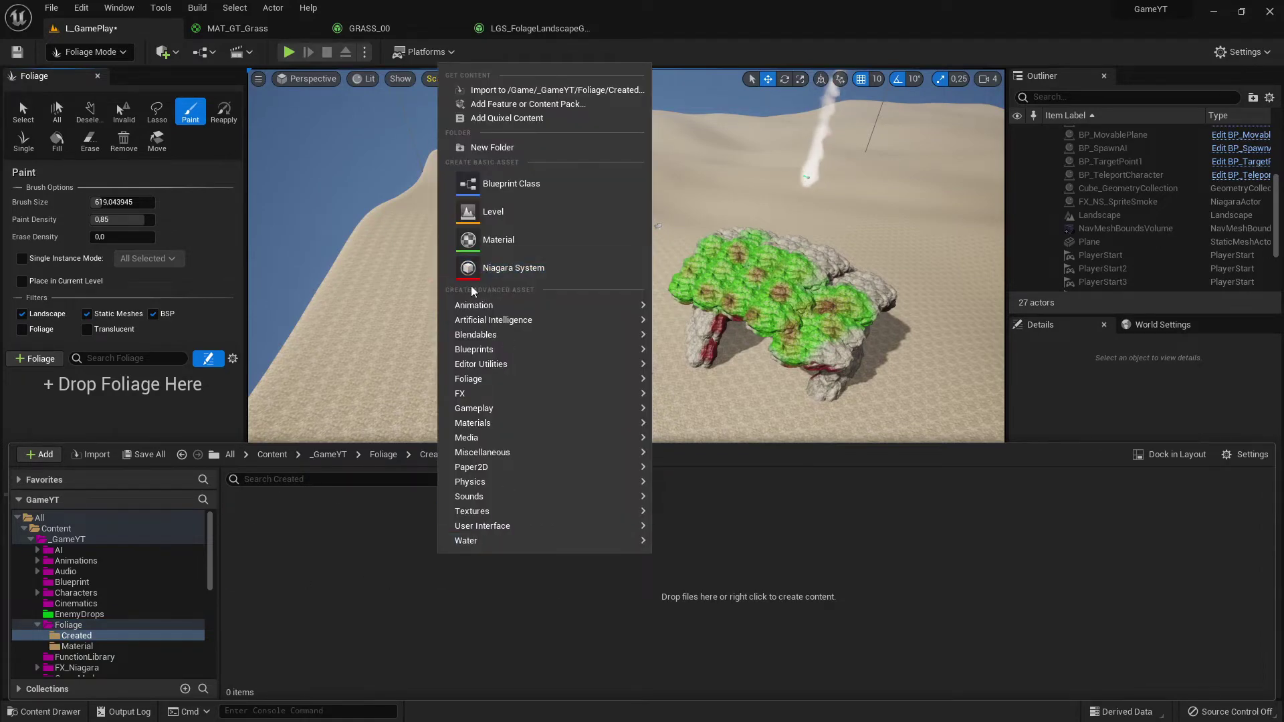
click(392, 588)
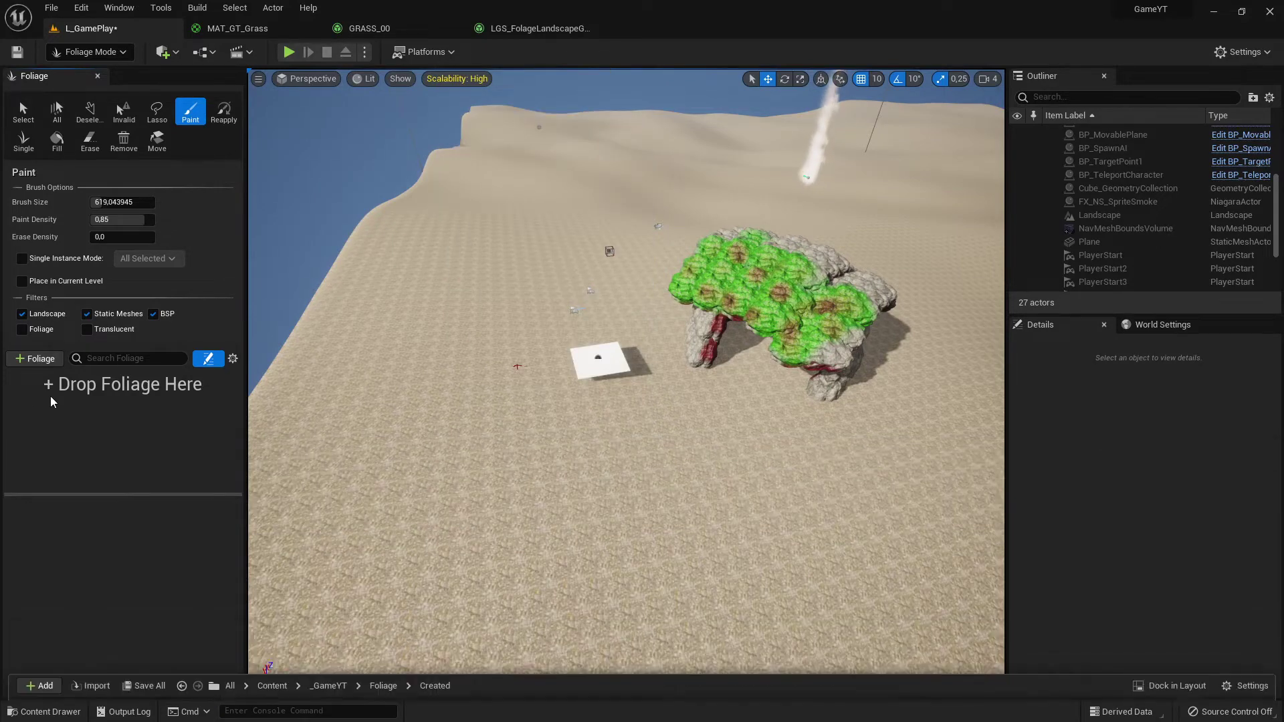
click(39, 359)
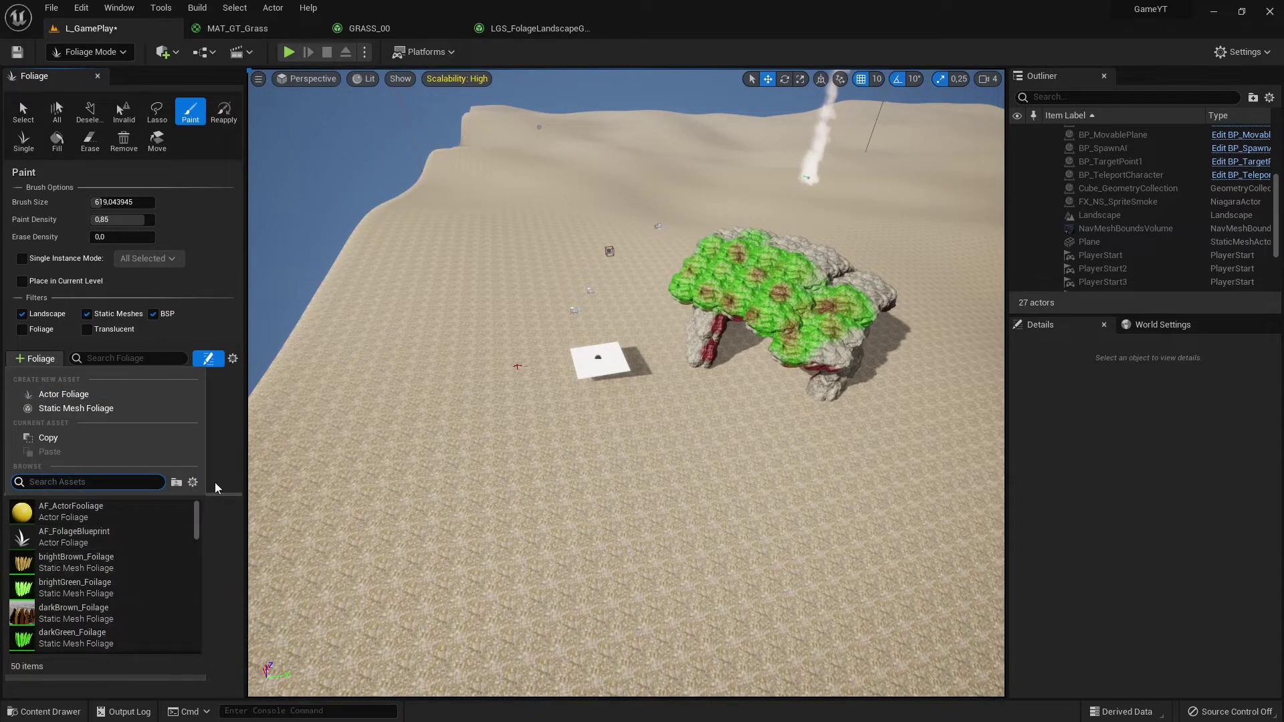
click(218, 421)
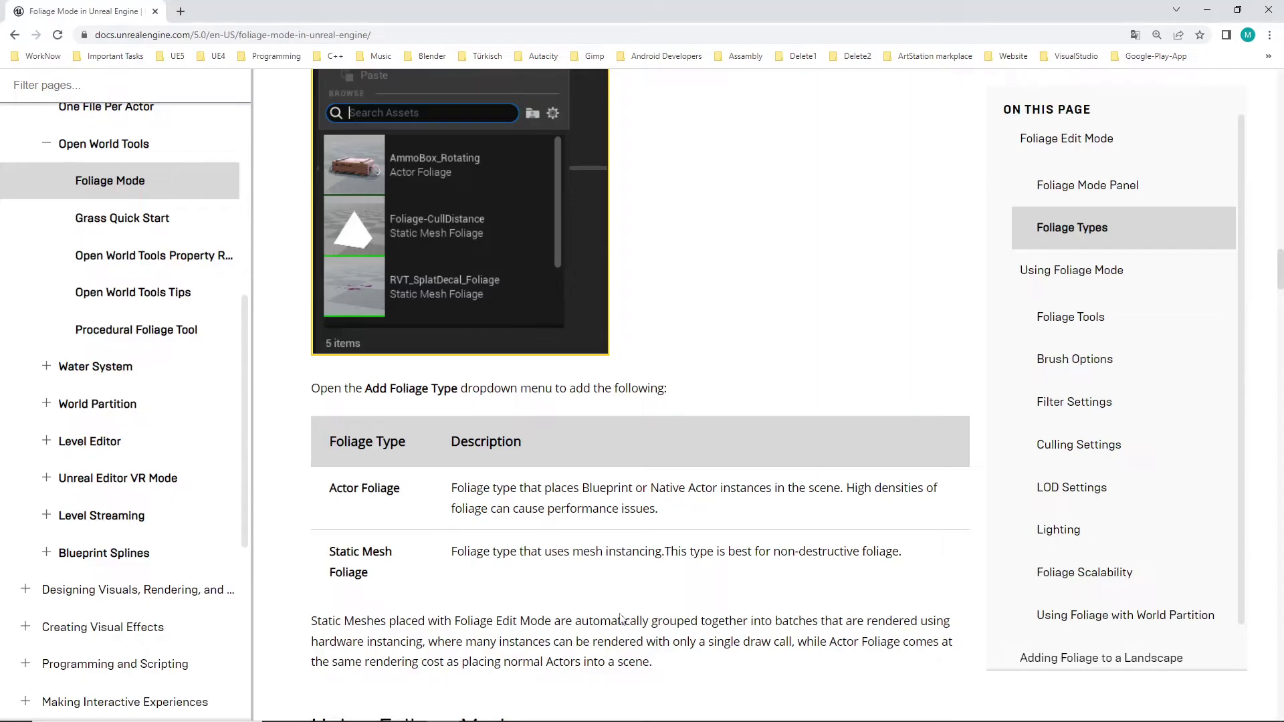
key(alt+Tab)
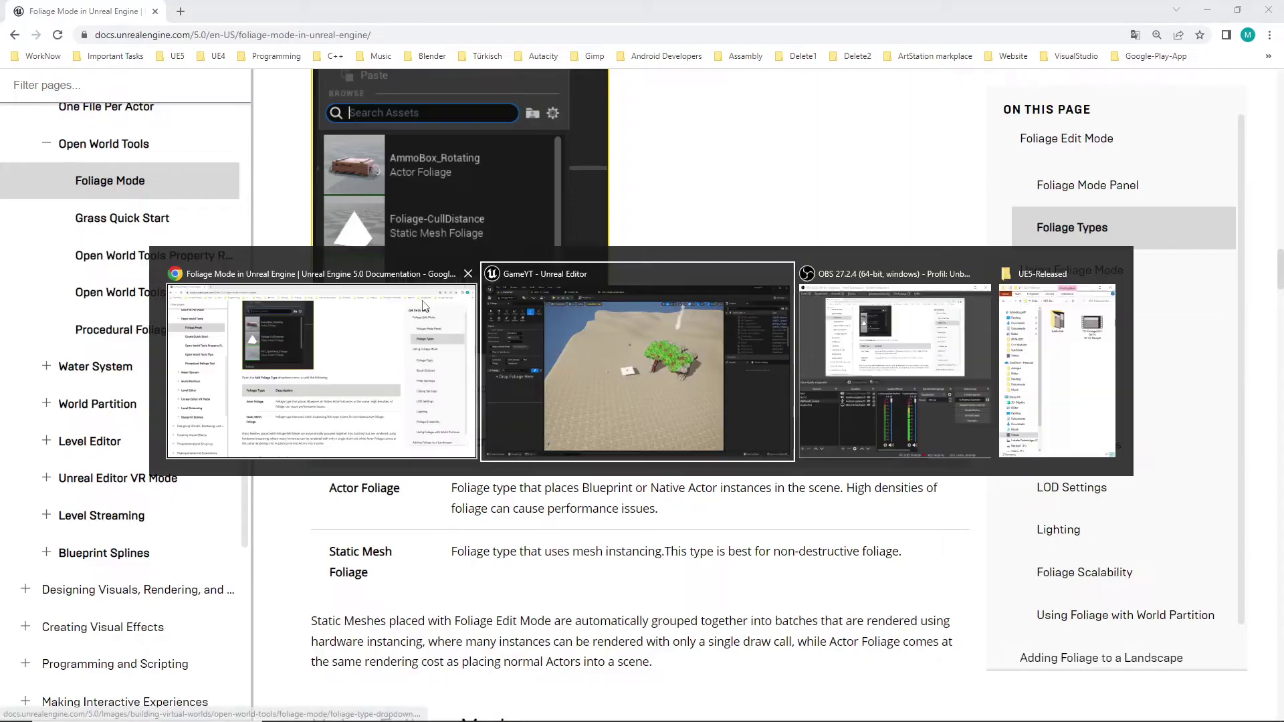
Step: Create an Actor Foliage asset with its default name in the Created folder
click(44, 712)
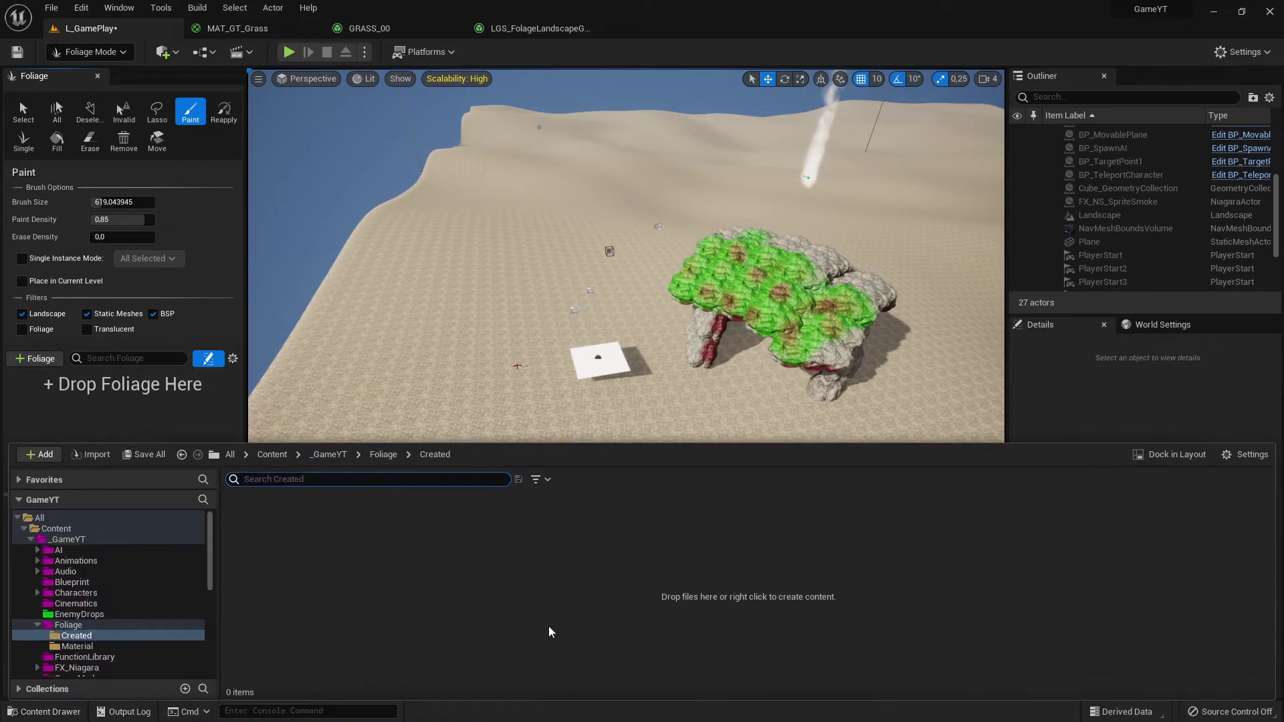
right_click(332, 561)
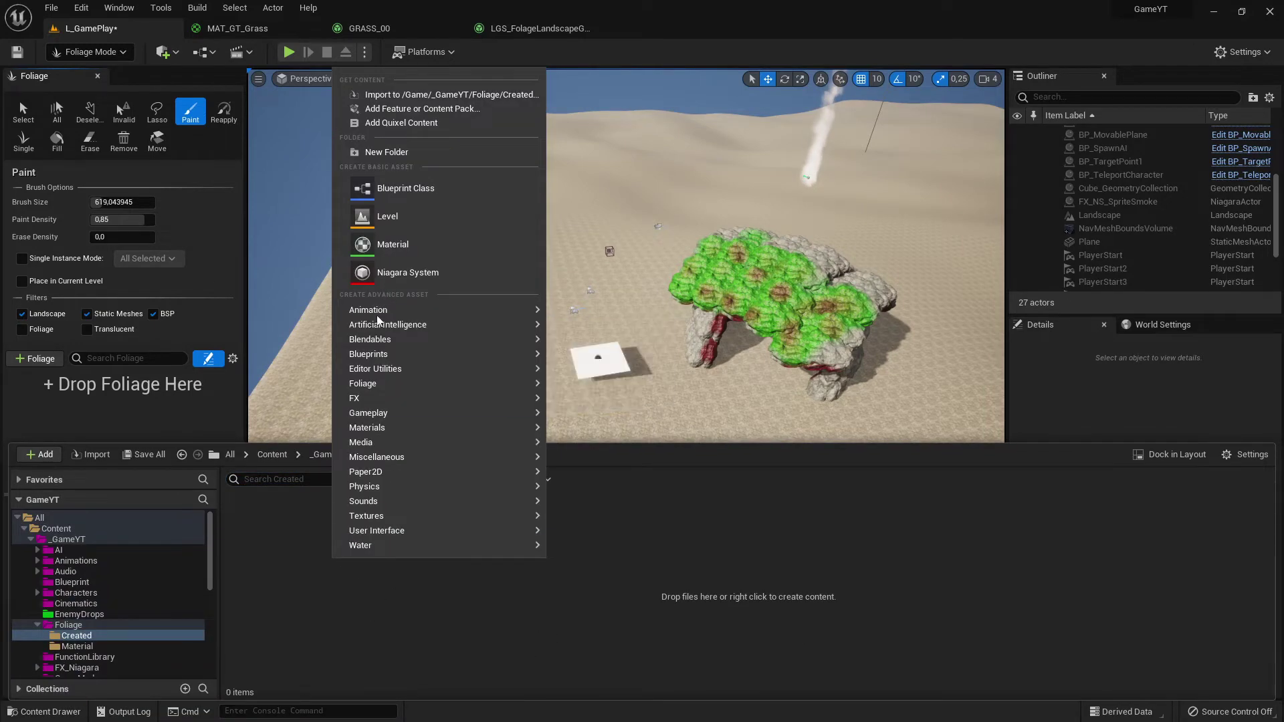
mouse_move(382, 430)
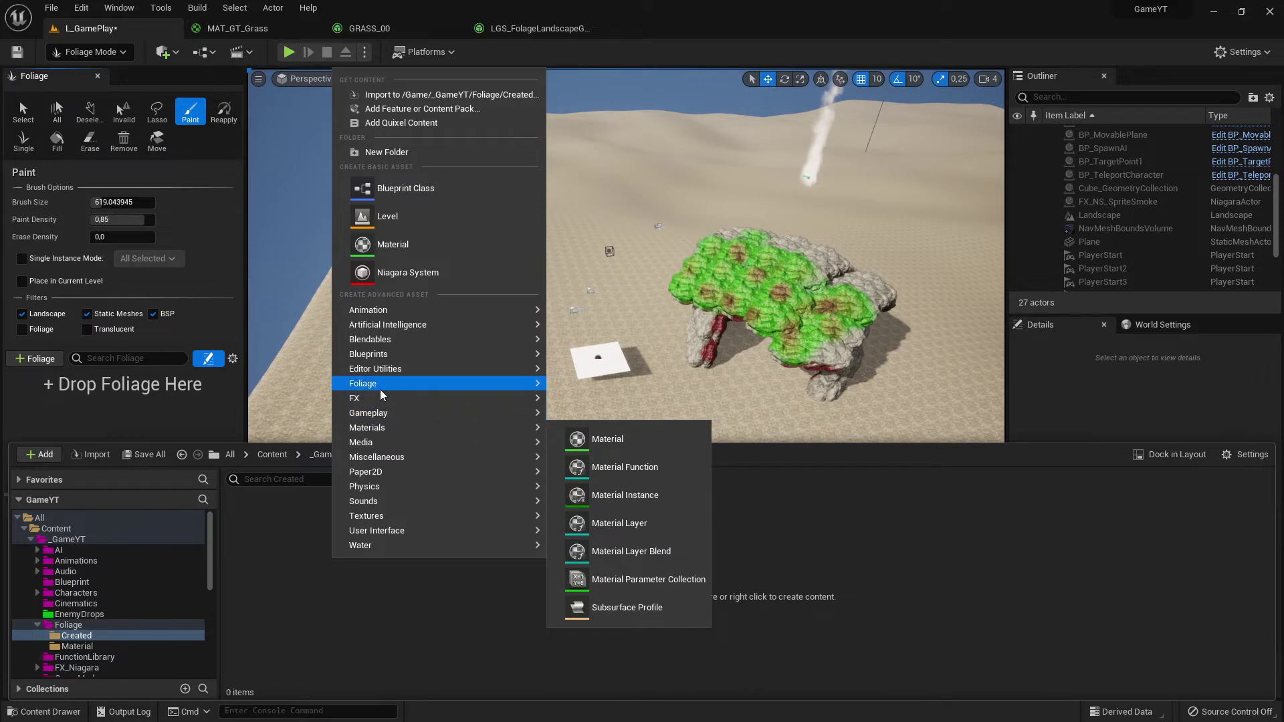
mouse_move(381, 398)
mouse_move(432, 383)
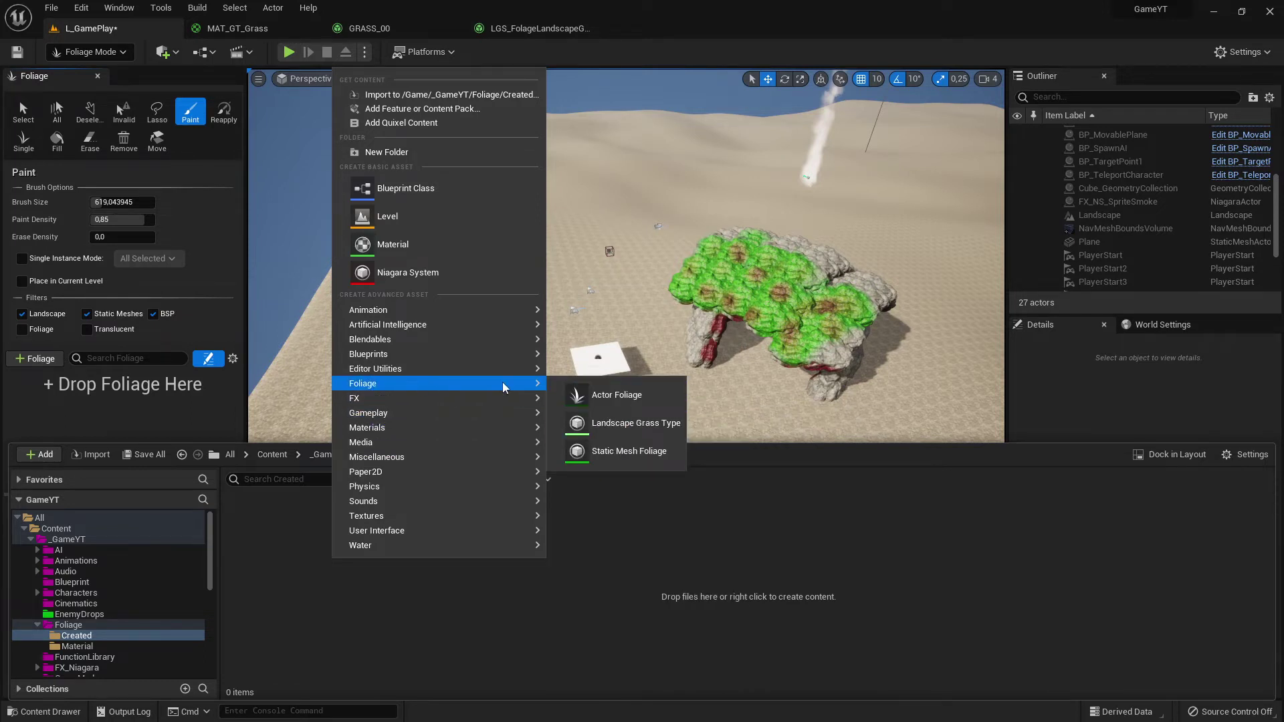
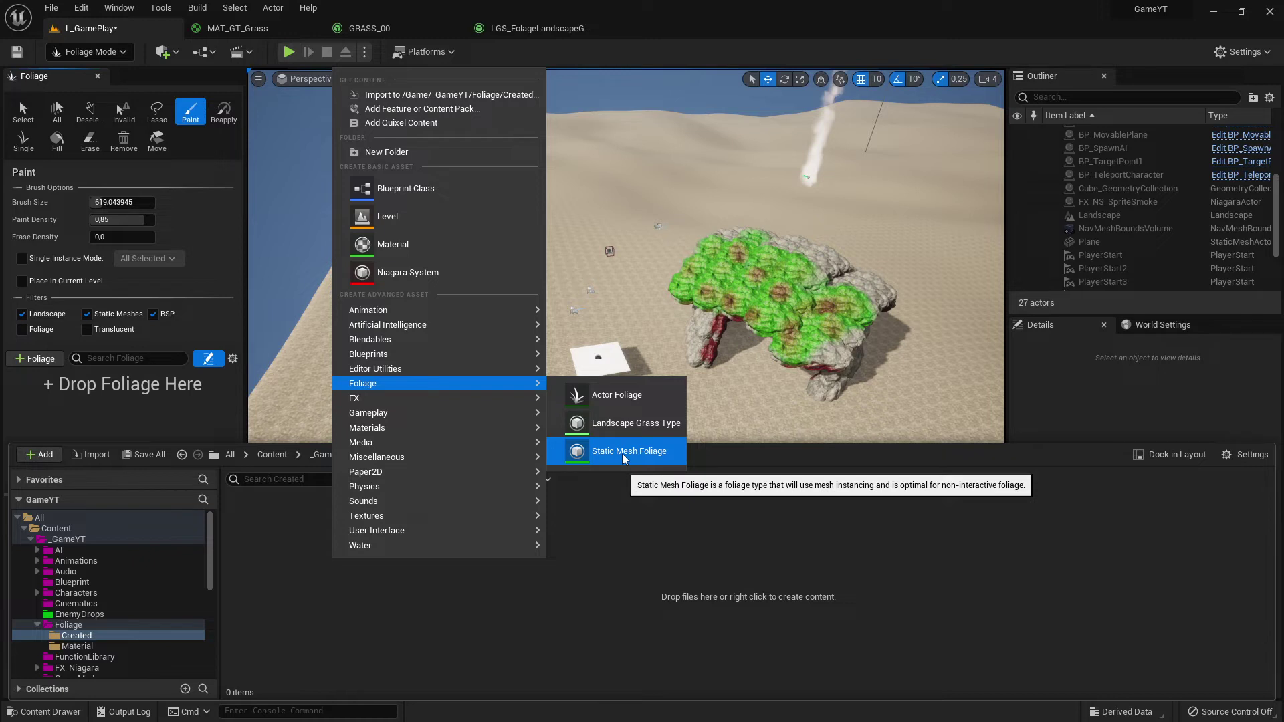
click(596, 396)
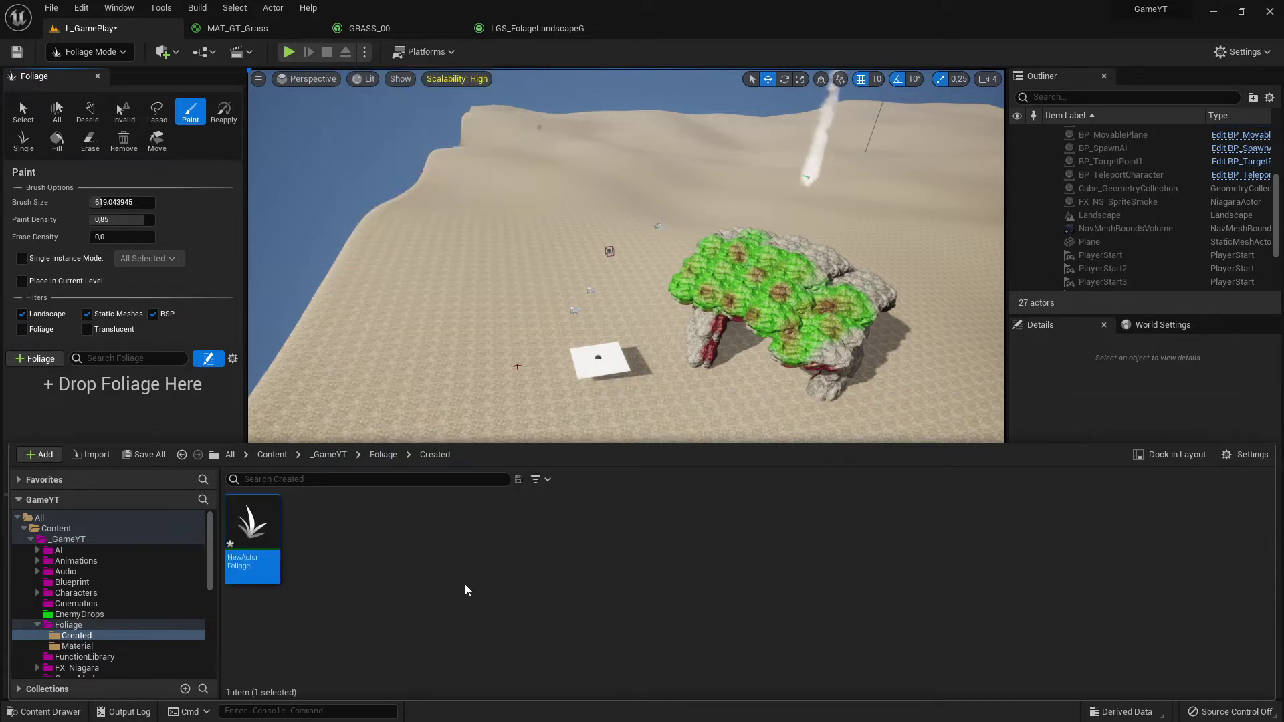
Step: Set the new actor foliage asset's Actor Class to BP_SpawnProjectile and save the asset
double_click(263, 528)
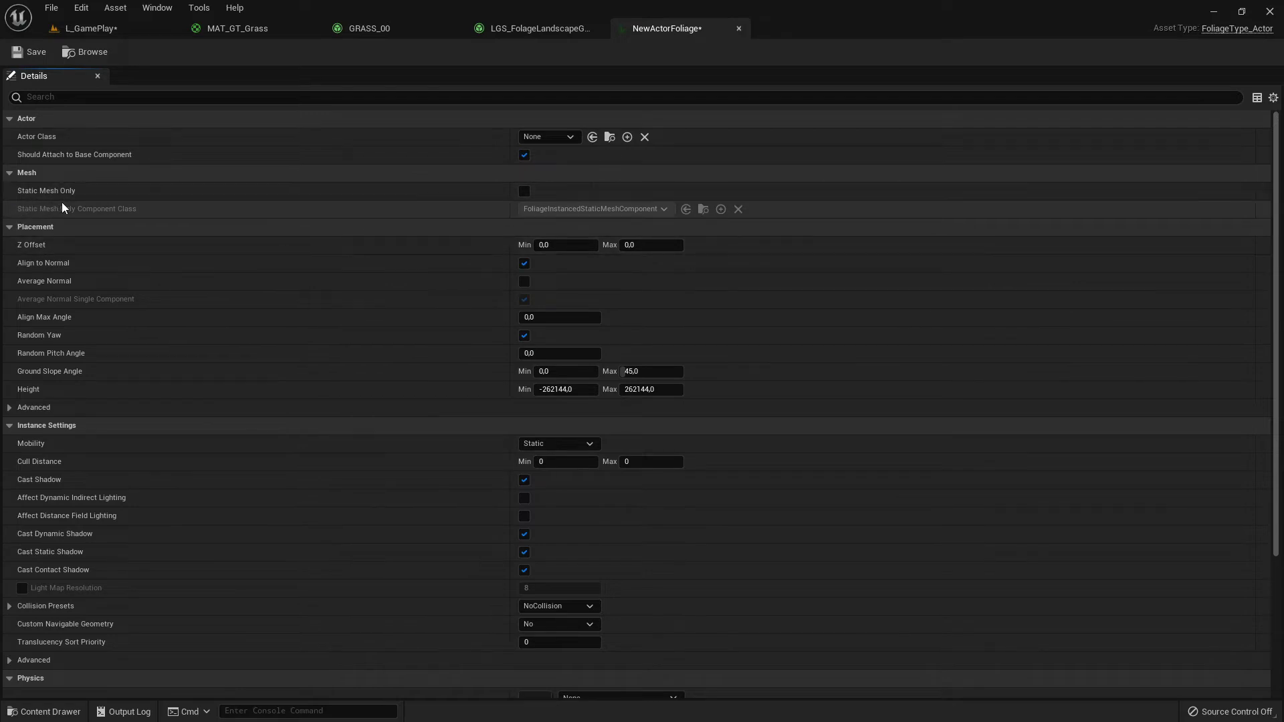
click(553, 137)
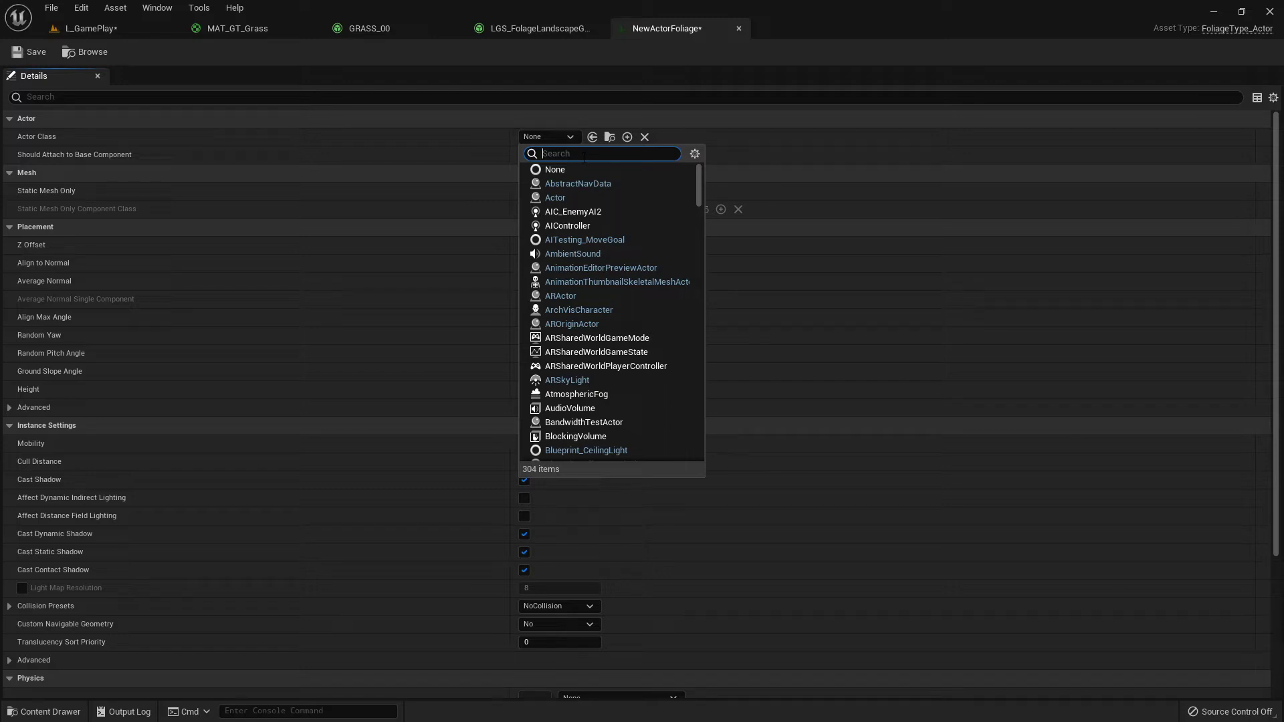
text(Spawn)
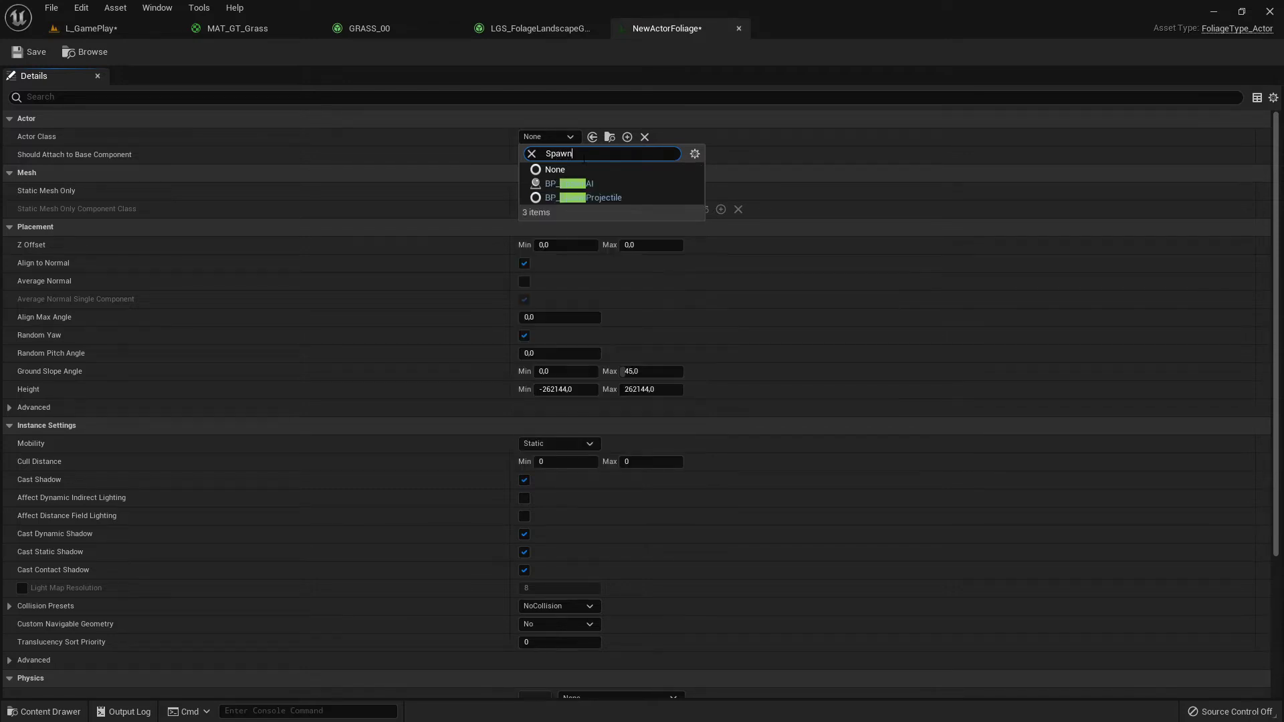
click(584, 198)
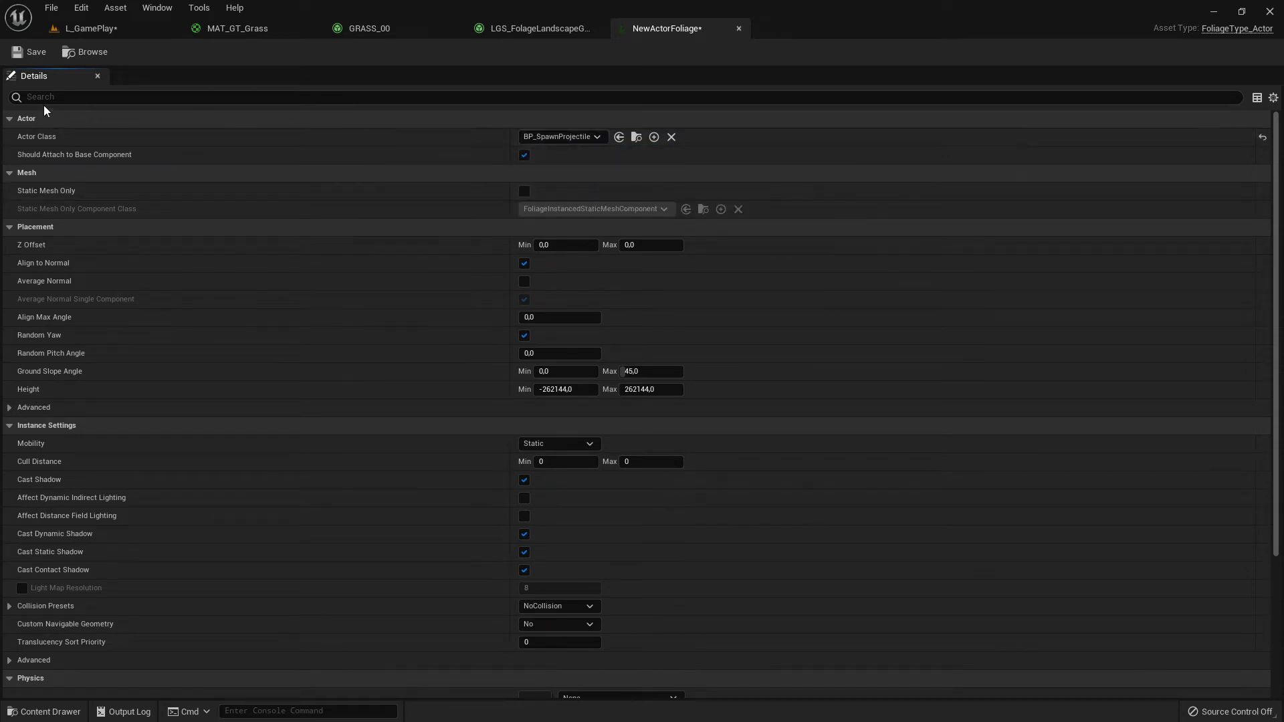
click(27, 52)
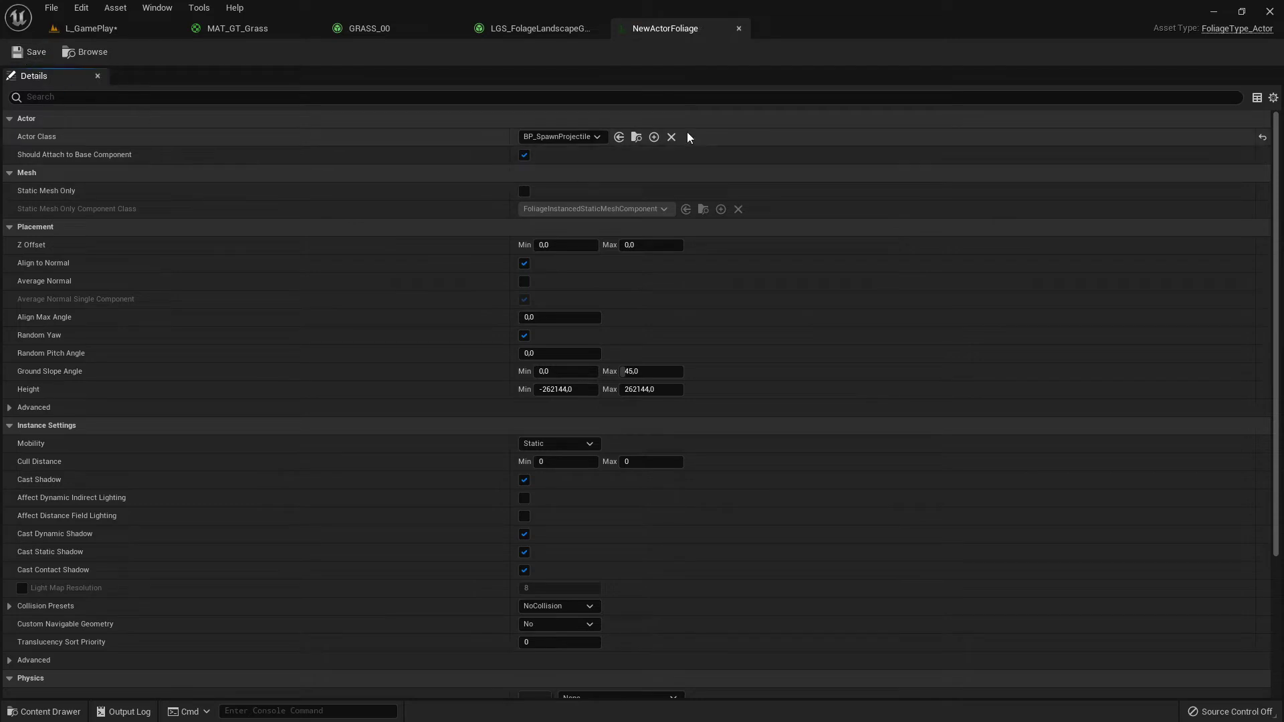
Step: Close the asset editors of the new actor foliage, both landscape grass types and MAT_GT_Grass
click(738, 28)
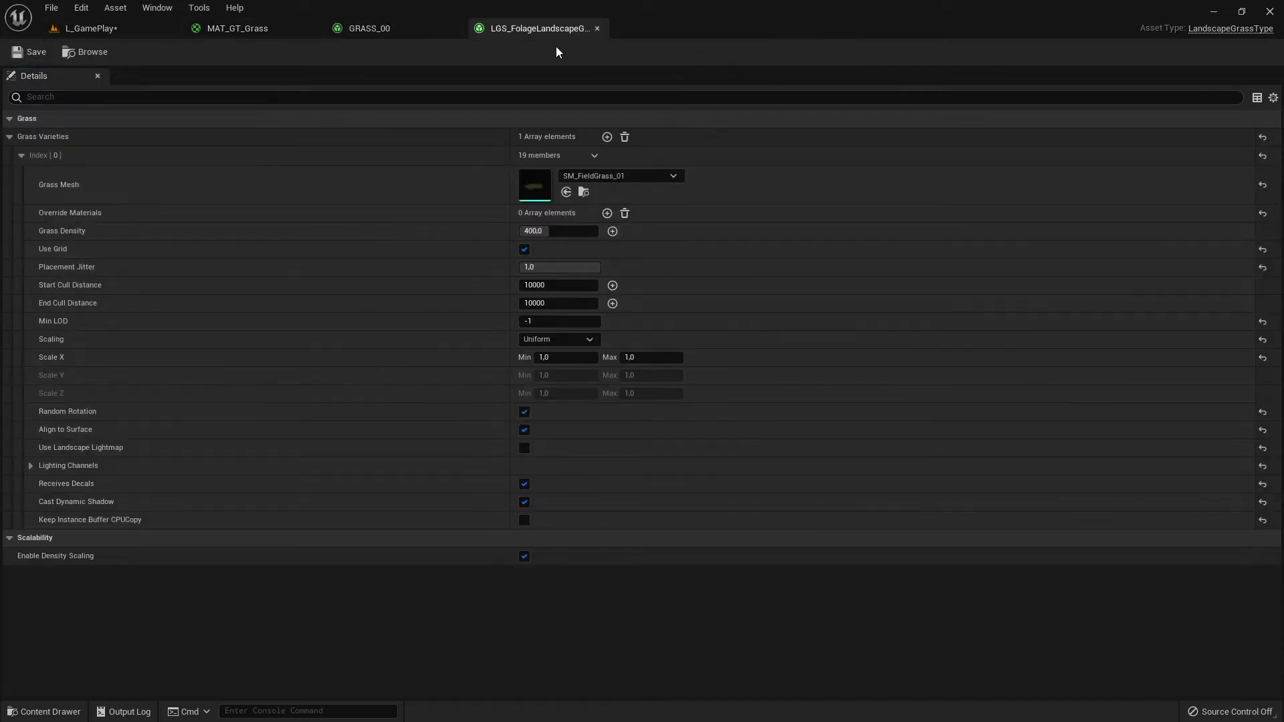
click(597, 28)
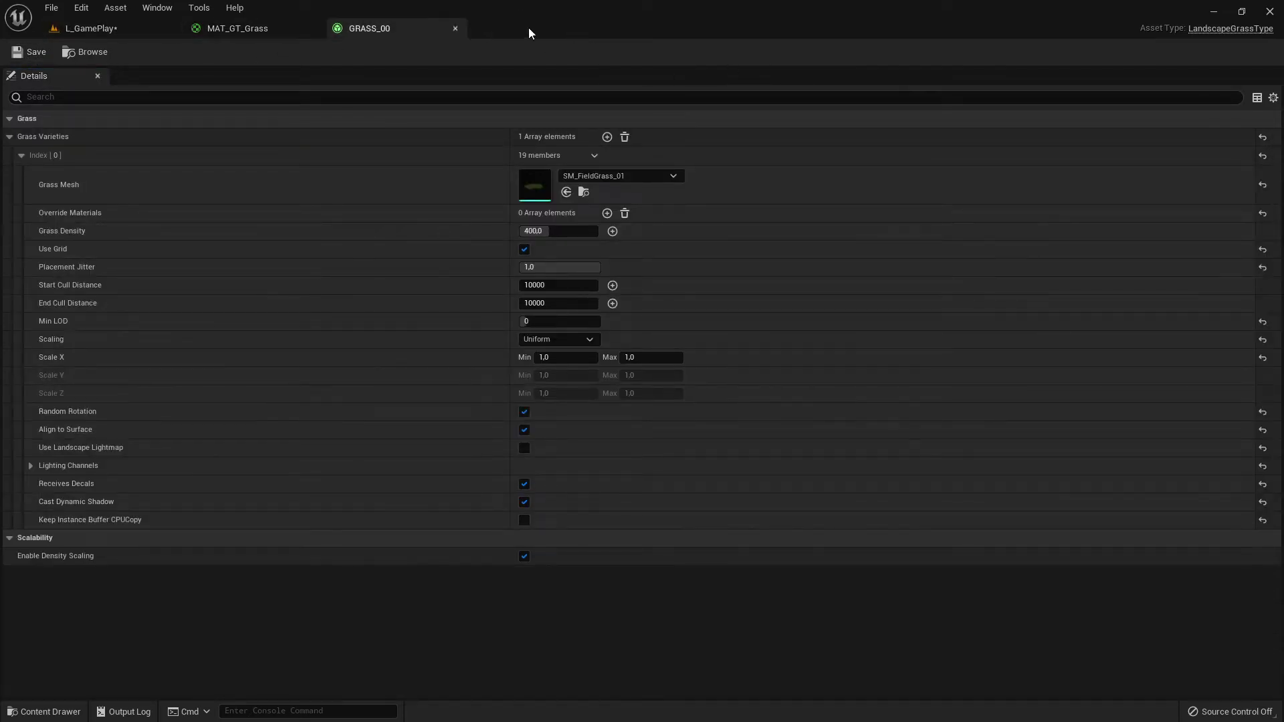
click(456, 28)
click(313, 28)
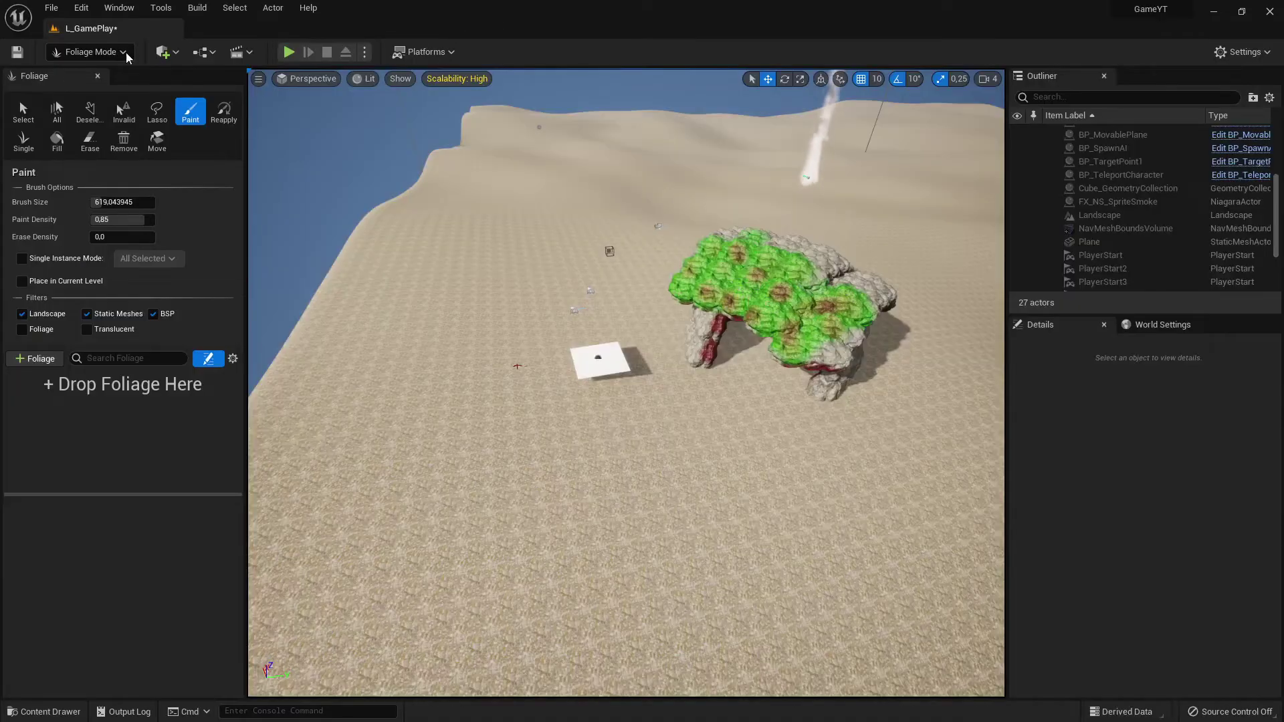
Step: Rename the new actor foliage asset in the Created folder to F_Spawn
click(43, 712)
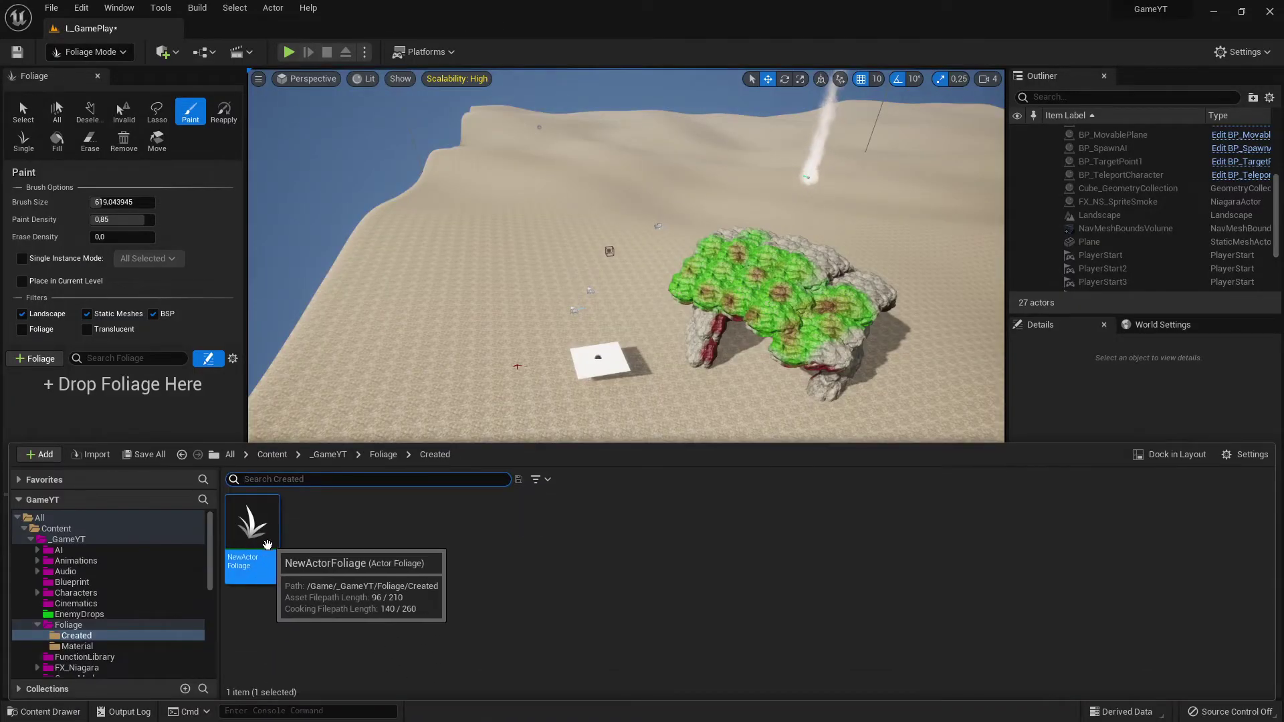
click(265, 573)
key(F2)
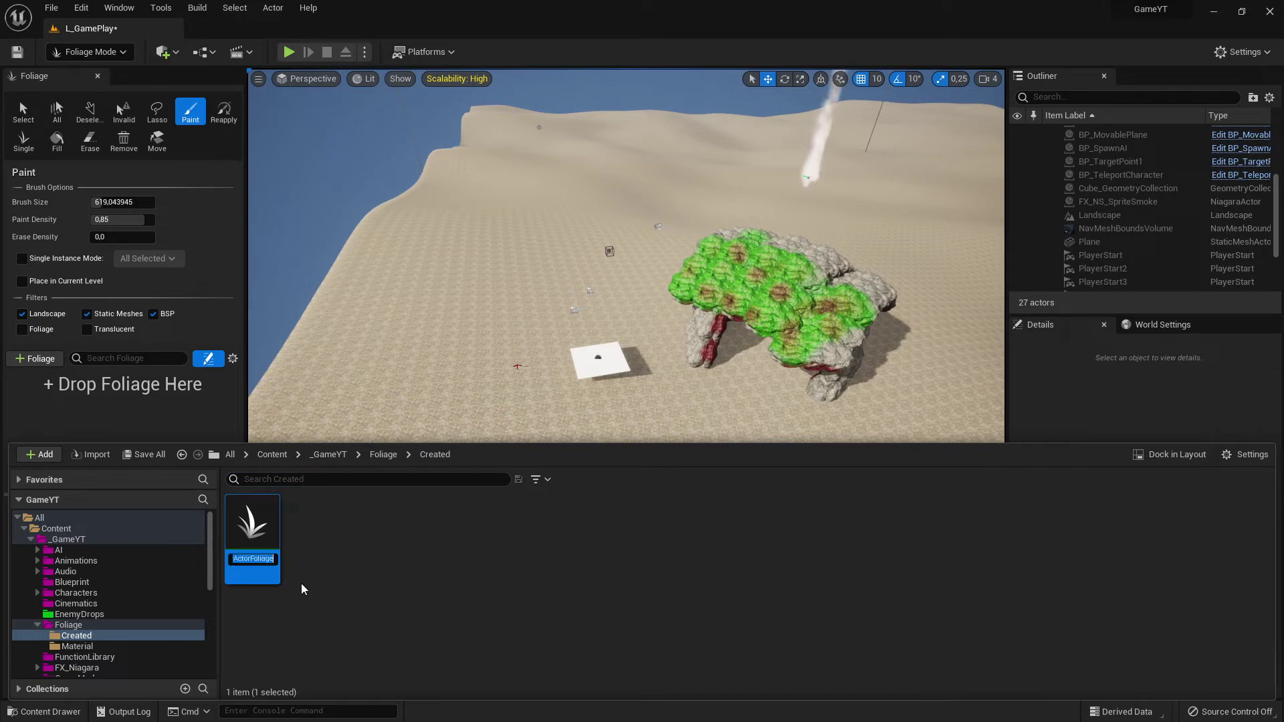
text(F)
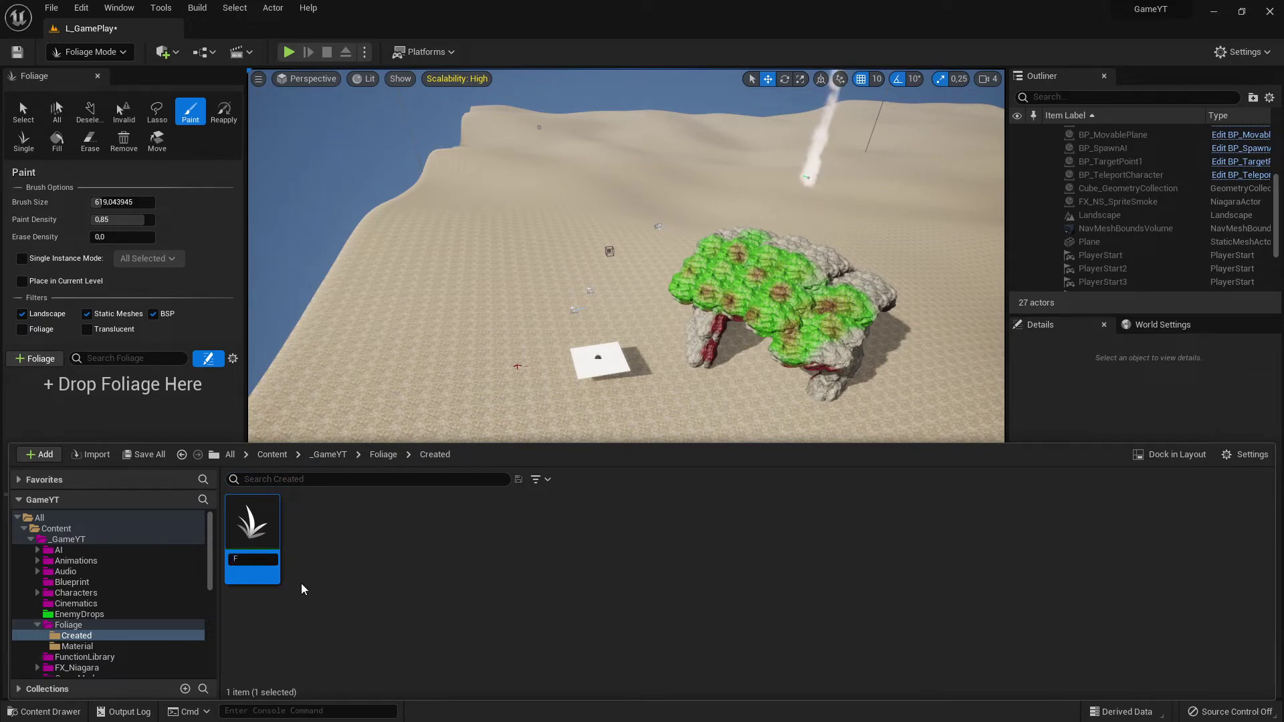
text(_Spawn)
key(Return)
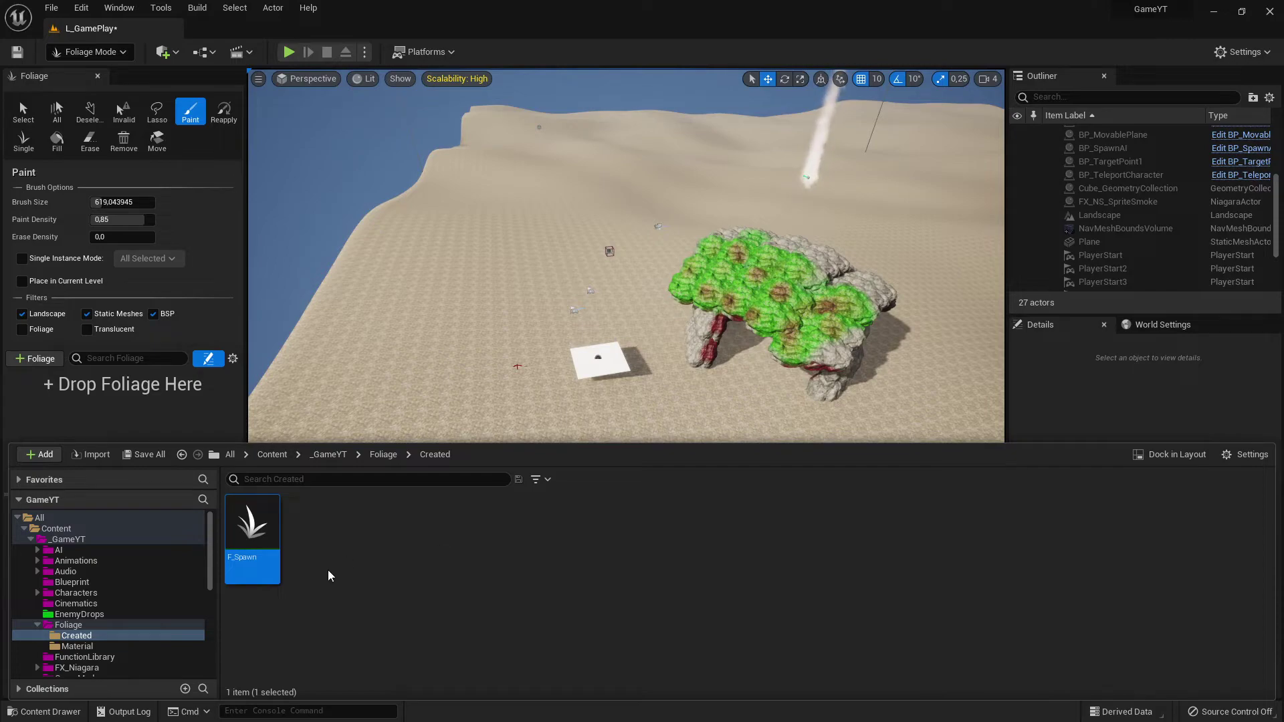
Step: Add the existing F_Spawn actor foliage asset to the empty foliage palette
right_drag(496, 335, 469, 284)
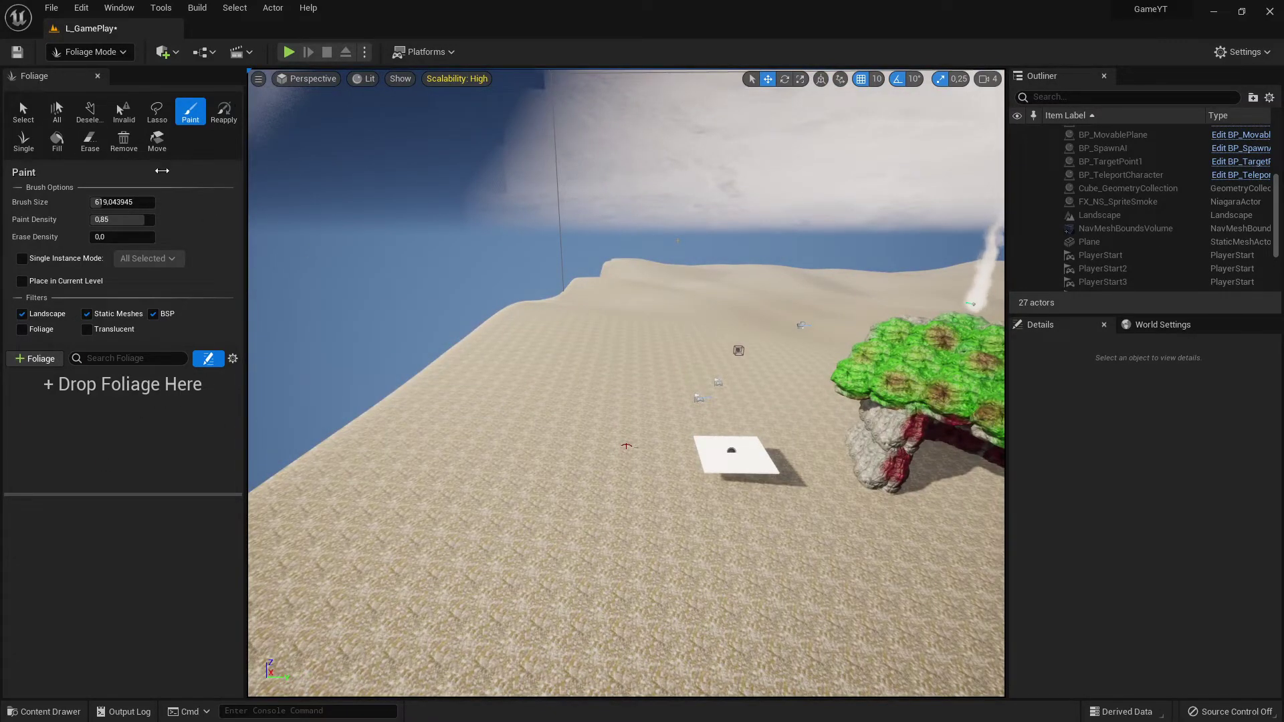
click(87, 51)
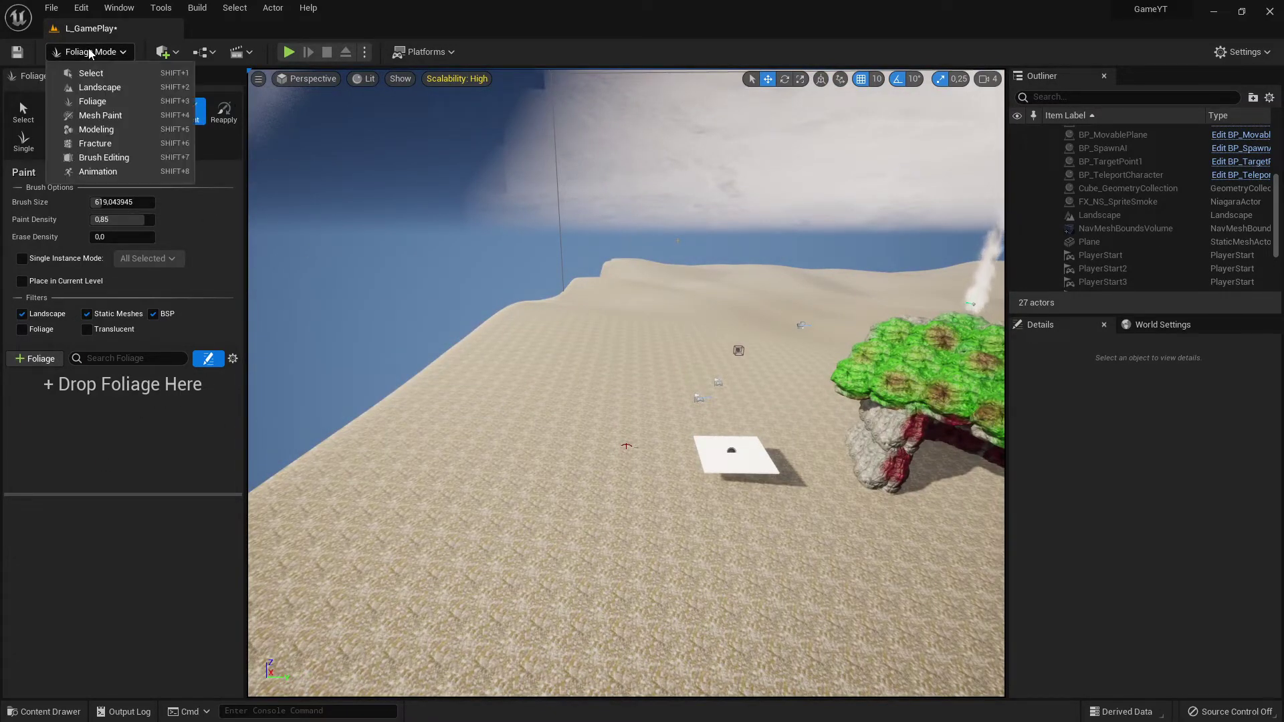
click(109, 104)
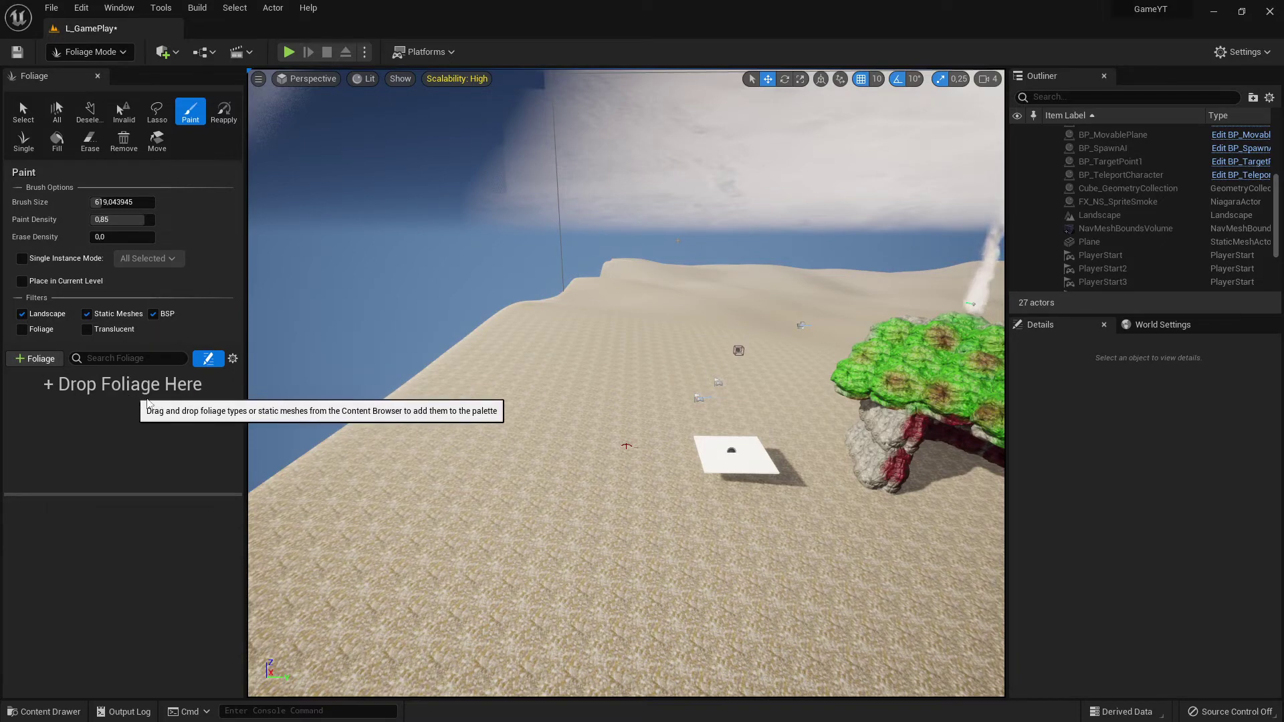
click(53, 710)
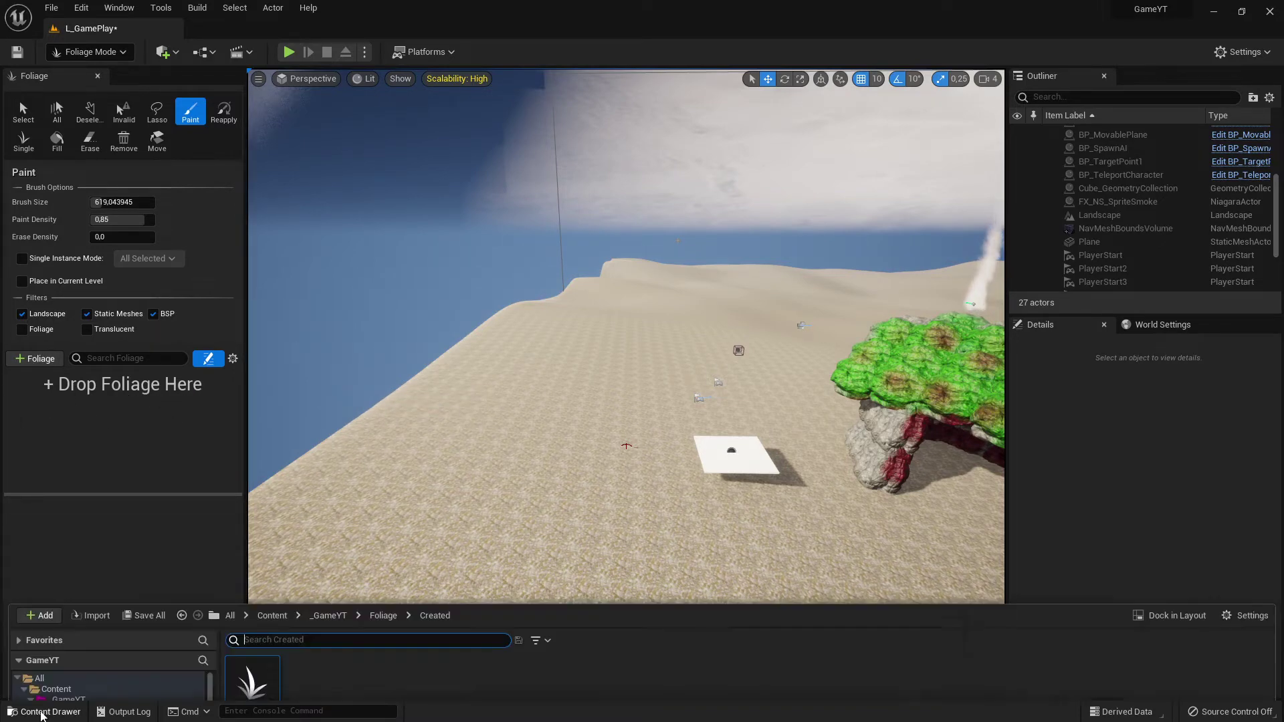
drag(252, 532, 333, 586)
click(404, 550)
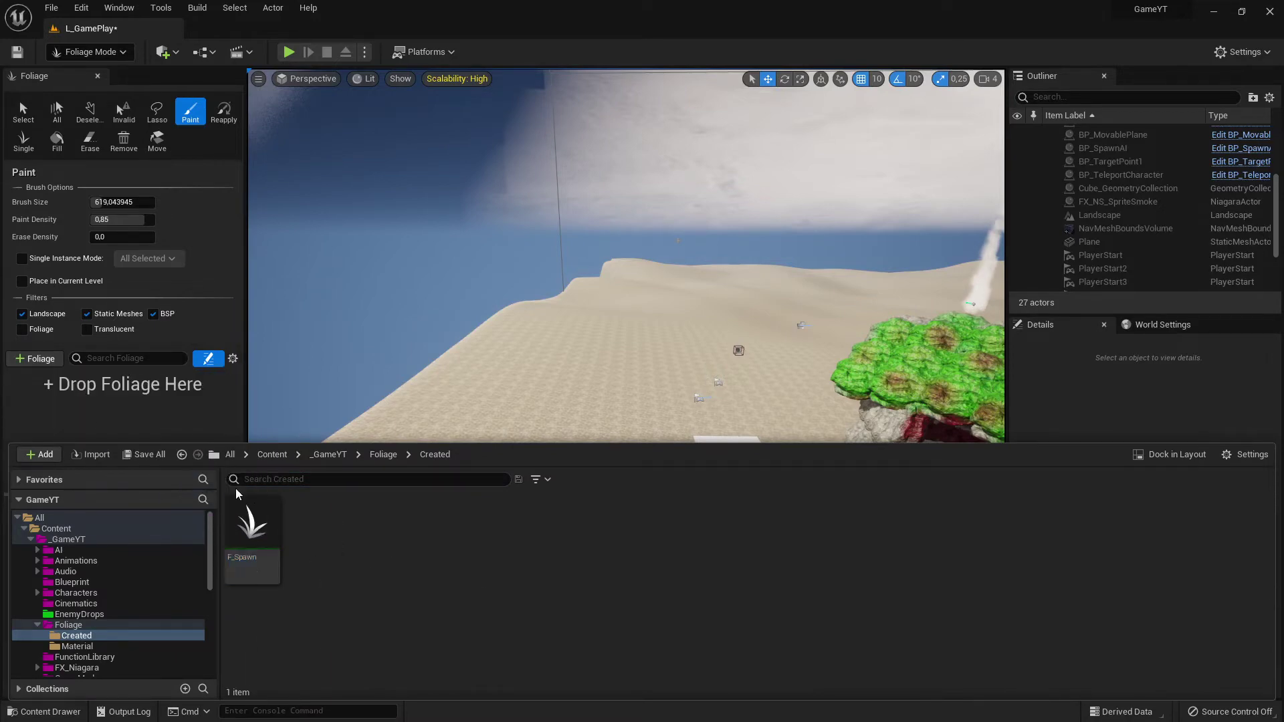
click(35, 358)
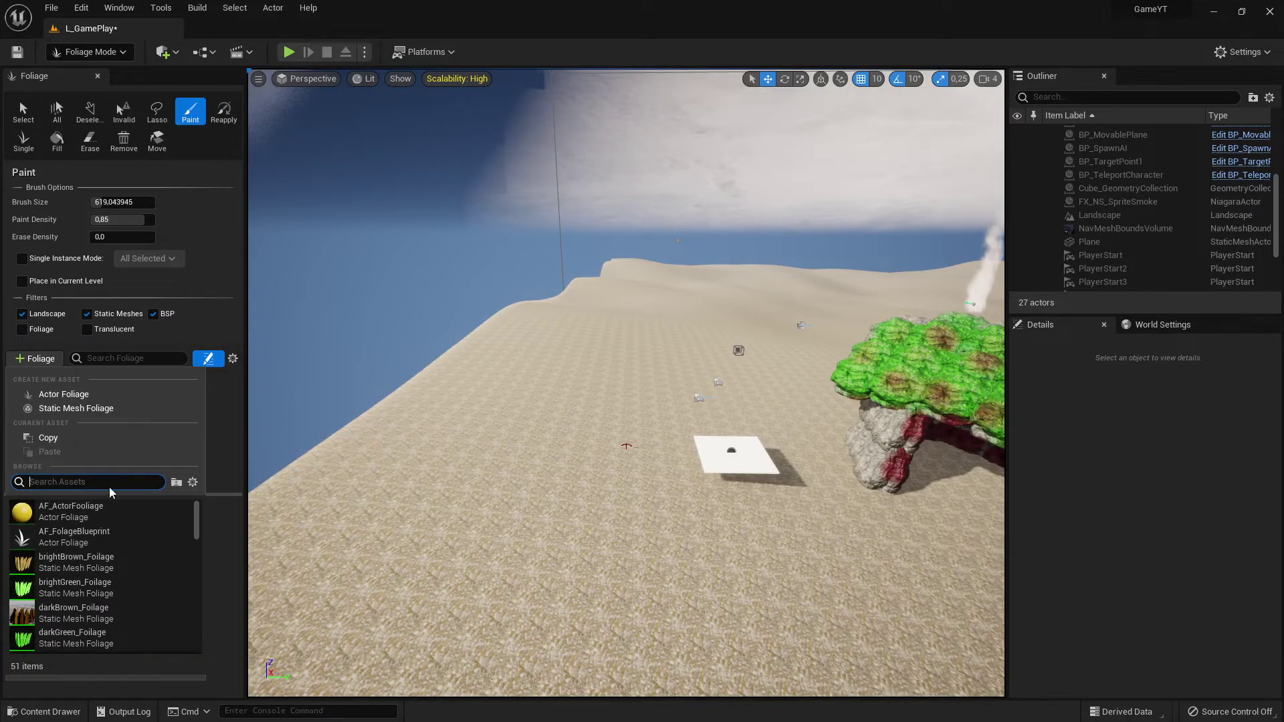
text(FX_N)
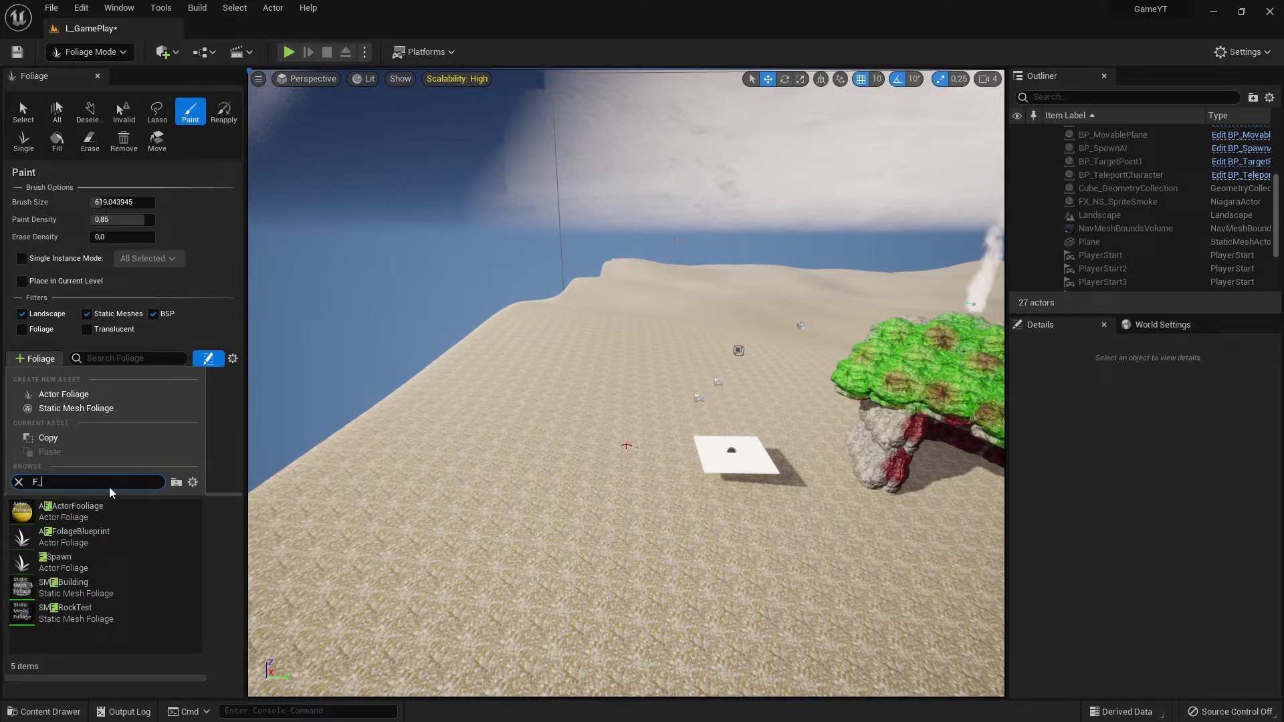
text(S_Sp)
click(95, 506)
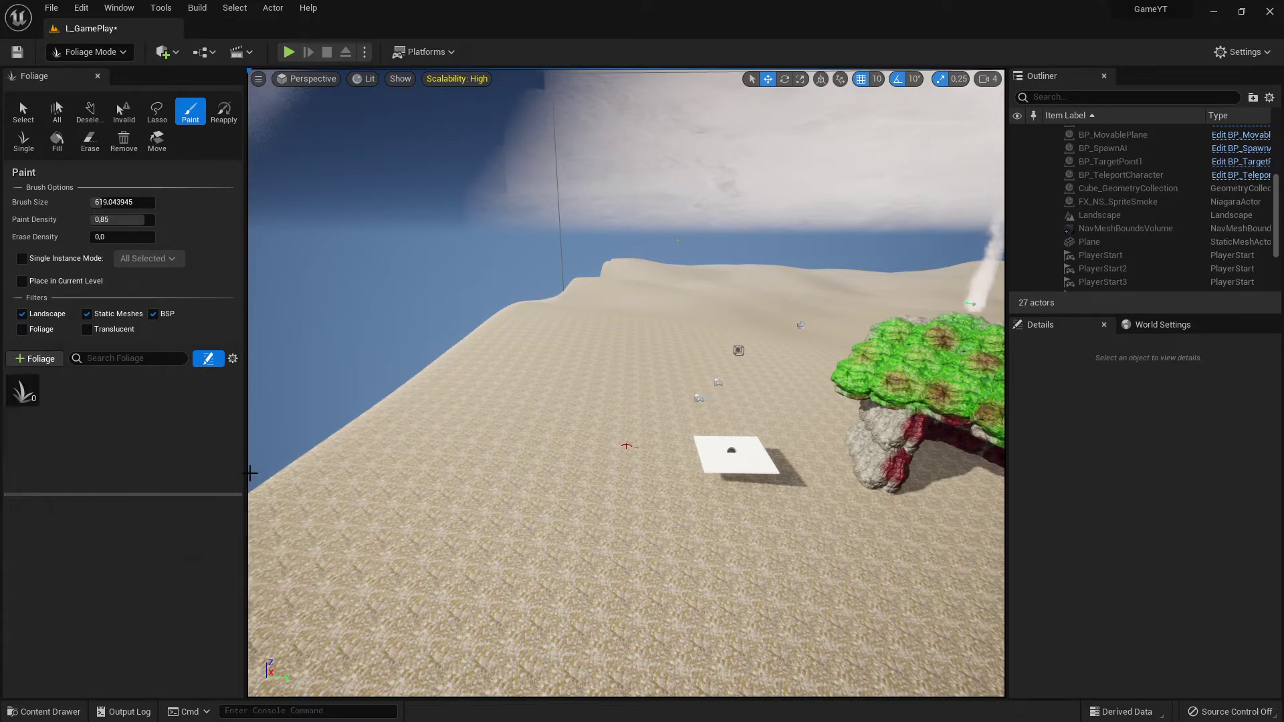
Step: Select F_Spawn in the foliage palette and review its Mesh, Painting, Placement and Instance Settings
click(16, 384)
right_drag(408, 482, 441, 485)
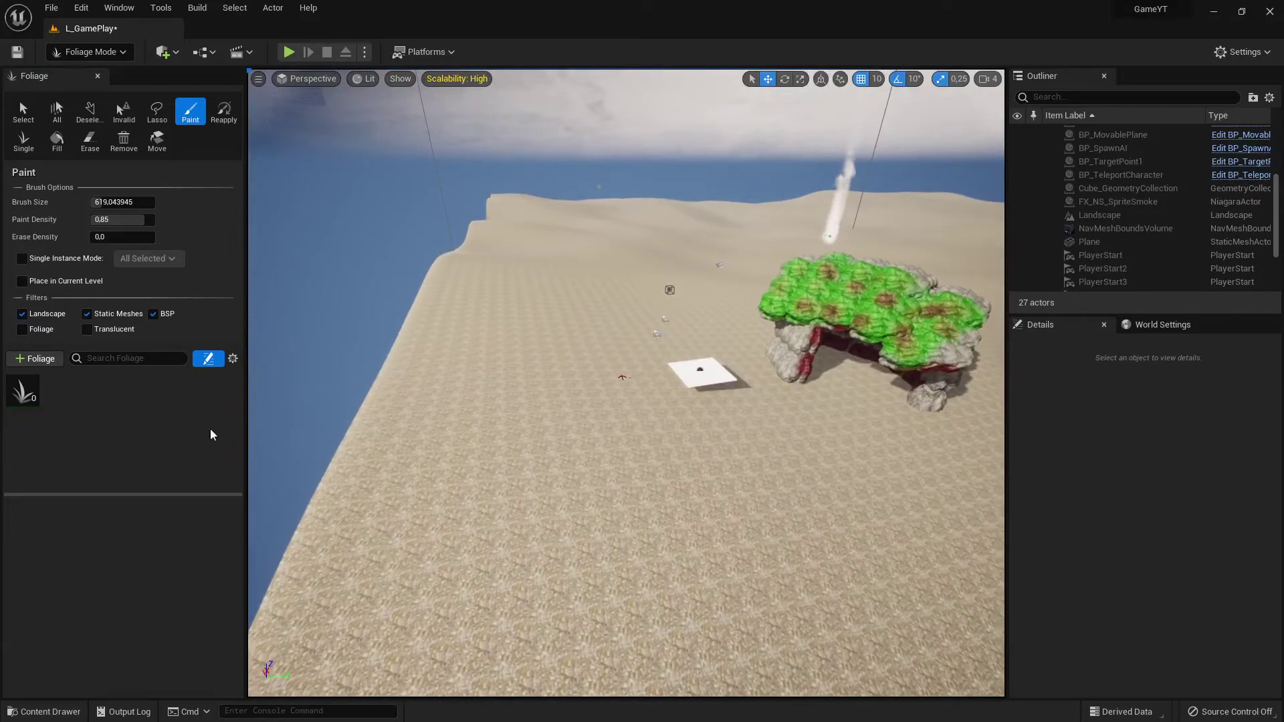
click(14, 385)
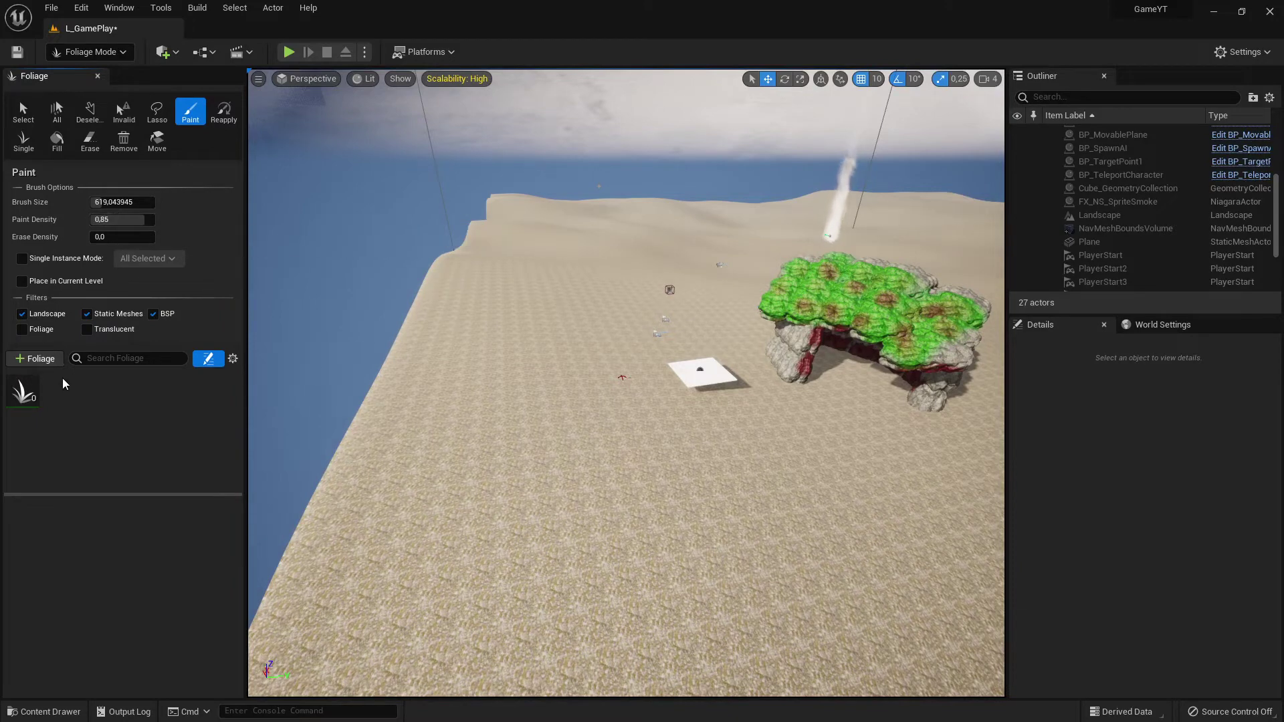
click(24, 393)
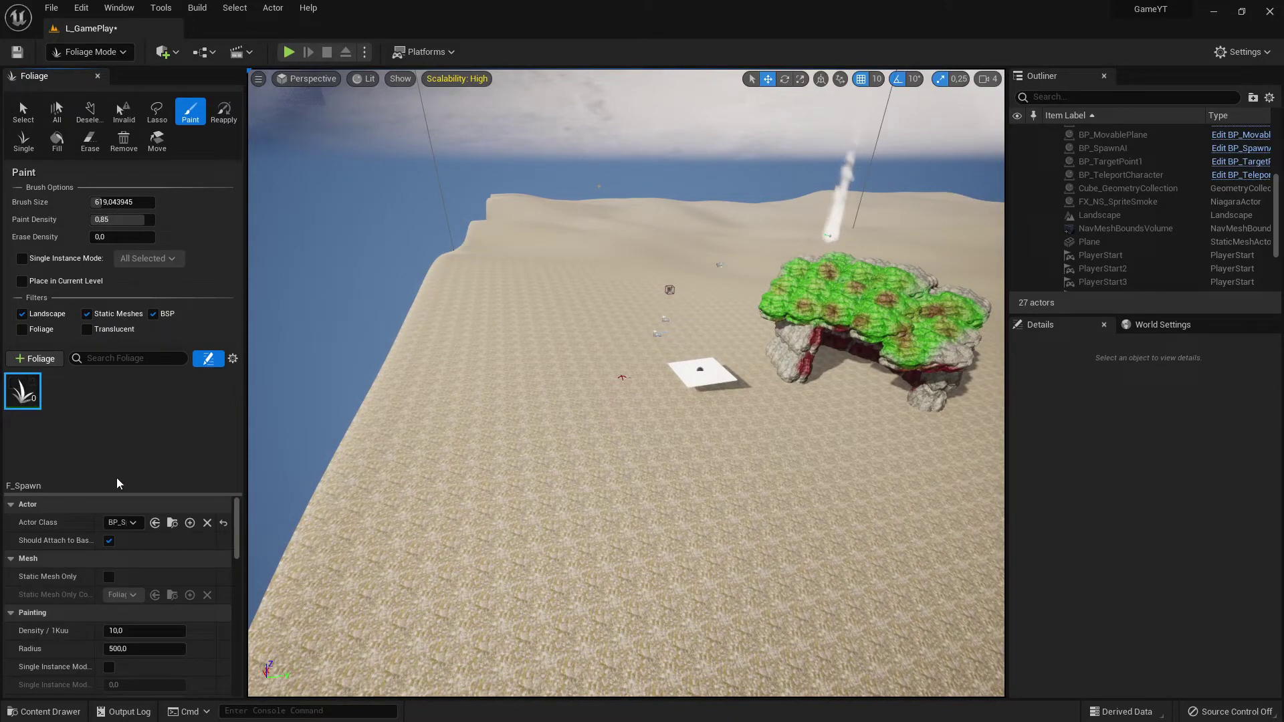
drag(121, 494, 126, 428)
scroll(166, 520, down, 10)
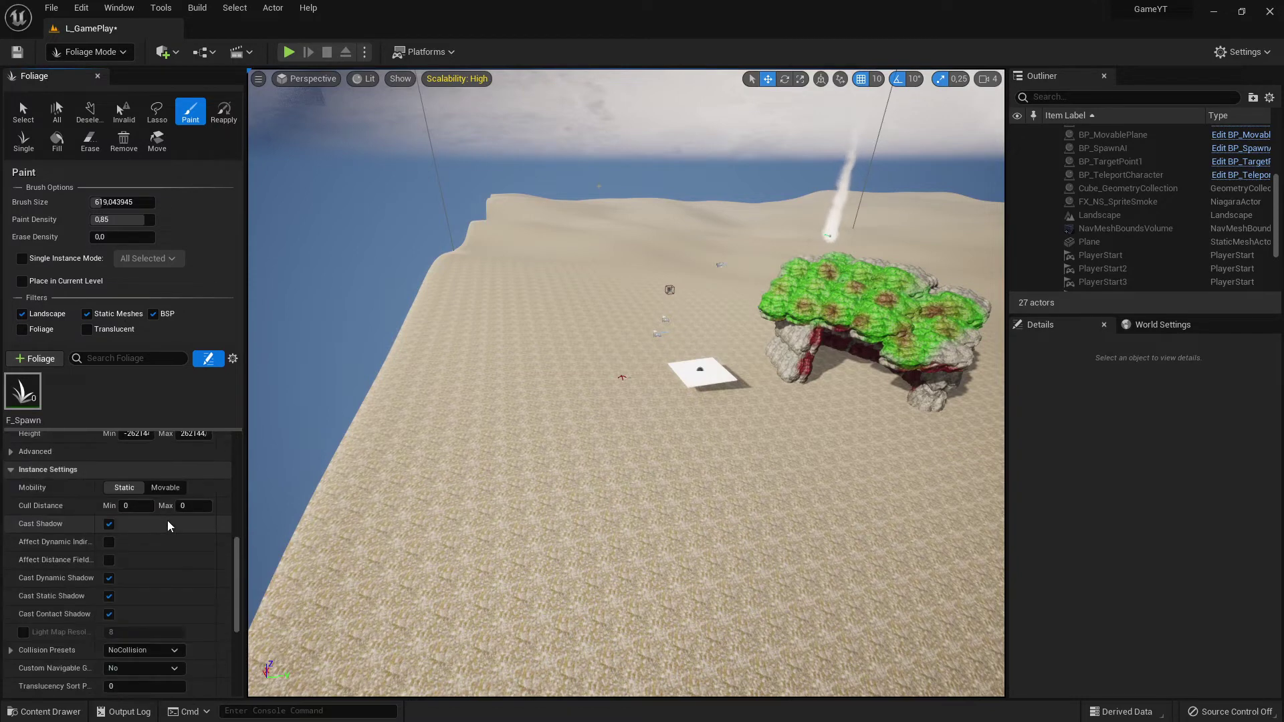
scroll(183, 551, up, 10)
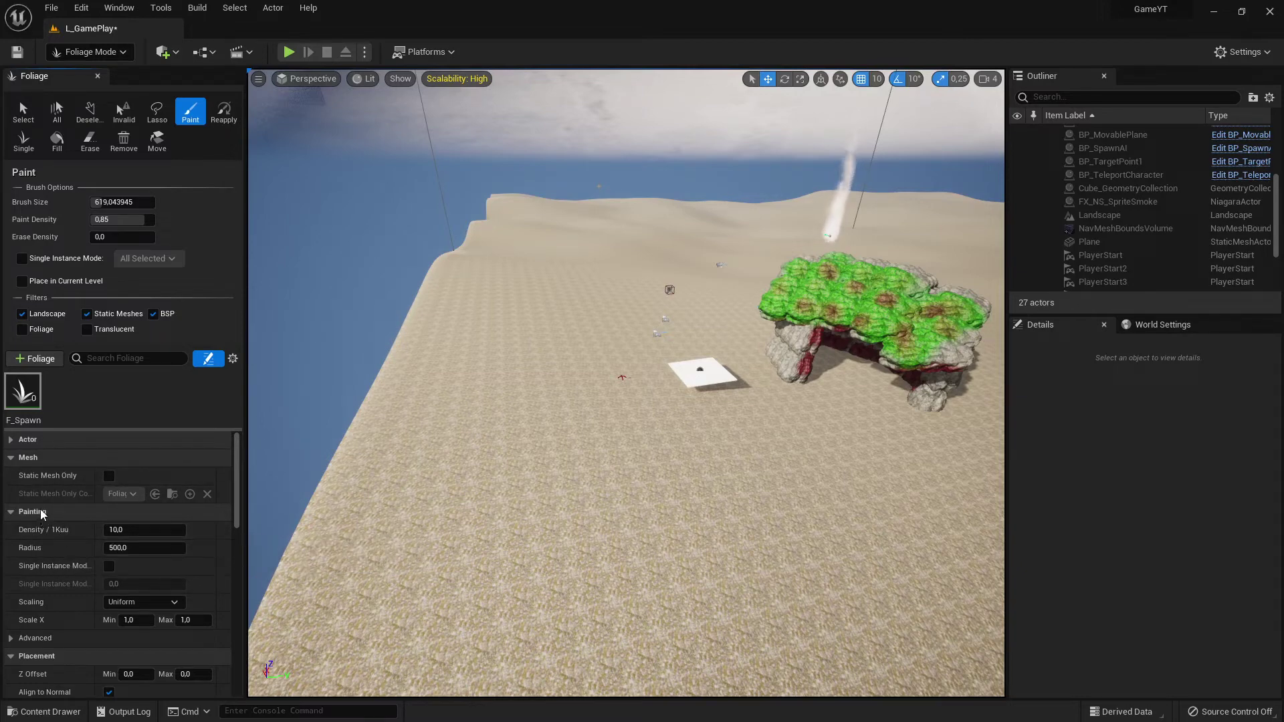
scroll(76, 581, down, 3)
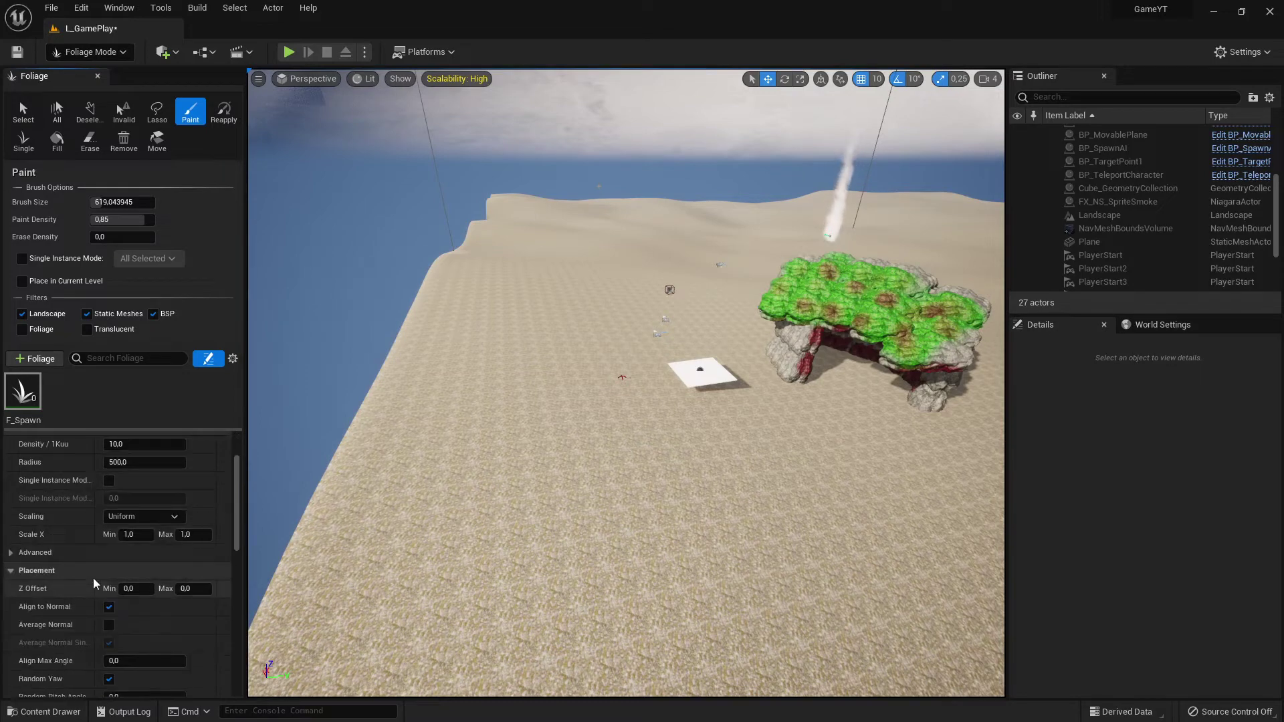
scroll(167, 515, up, 3)
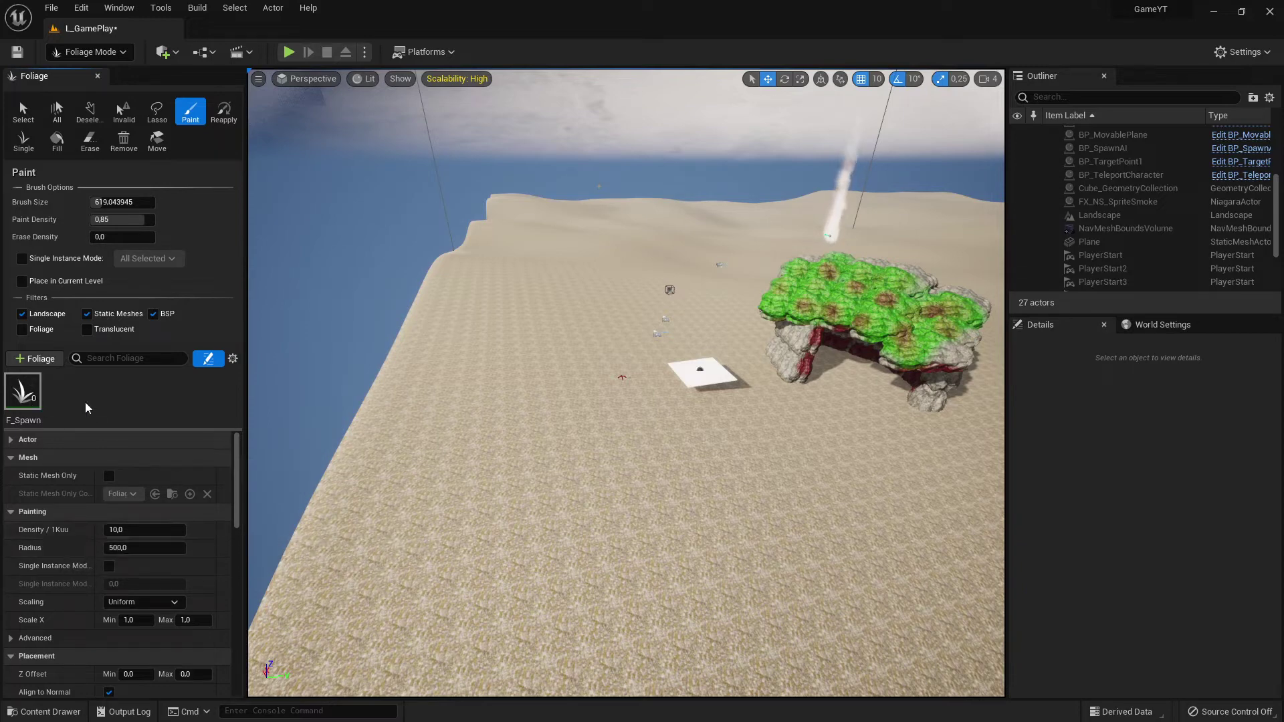
Step: Set the paint density to 1.0 and paint F_Spawn onto the open sand in front of the white plane
click(22, 394)
click(22, 396)
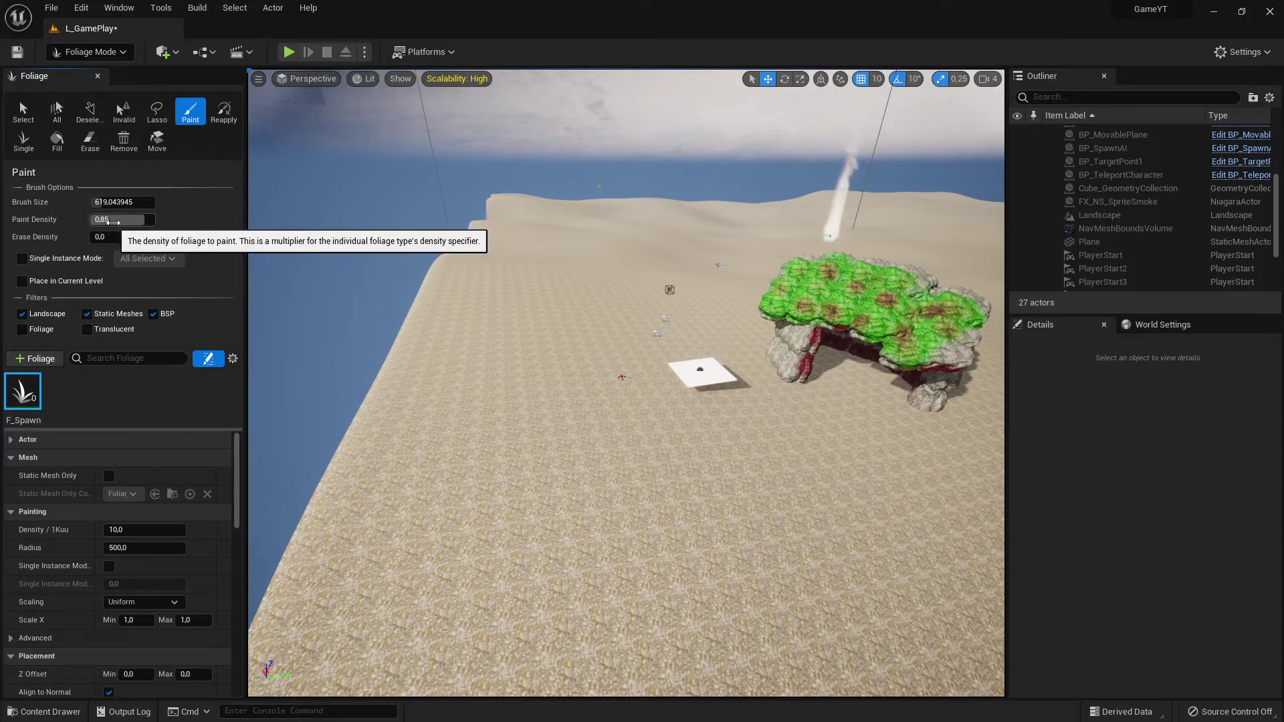
click(131, 225)
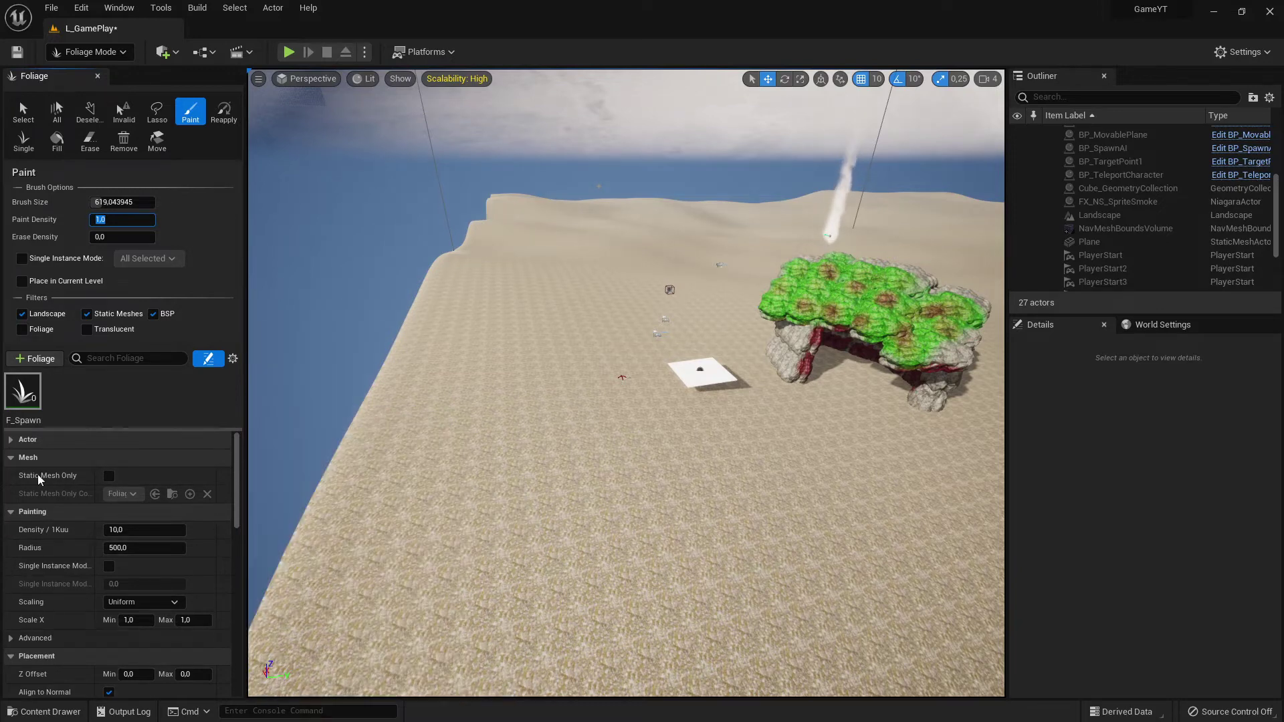
drag(402, 604, 579, 493)
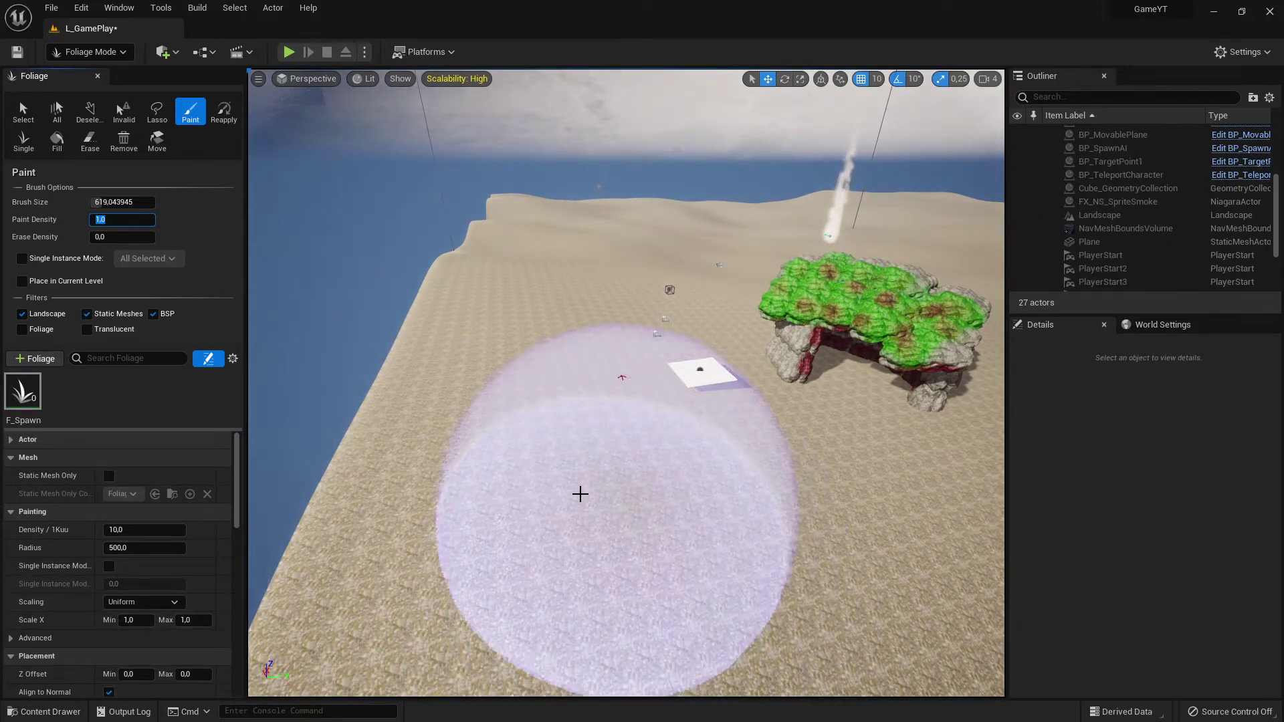
mouse_move(430, 553)
right_down()
mouse_move(529, 528)
mouse_move(696, 528)
right_up()
mouse_move(445, 532)
right_down()
mouse_move(375, 528)
mouse_move(482, 450)
right_up()
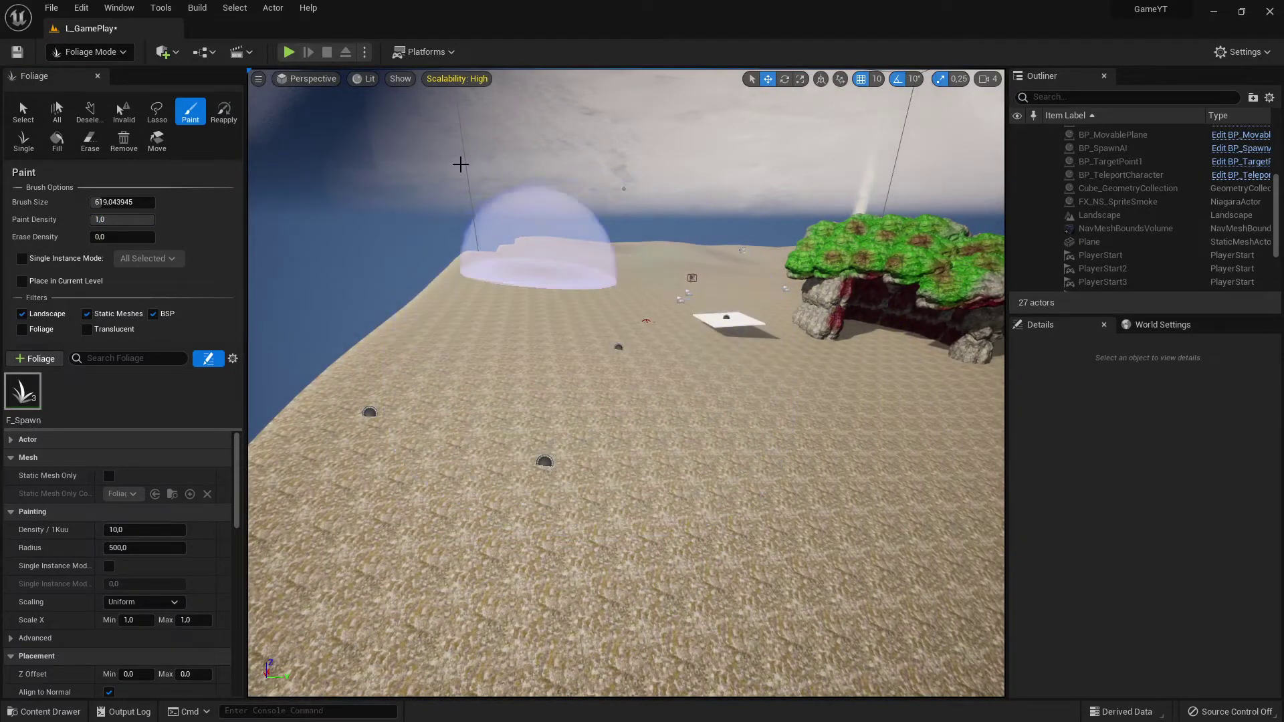
Step: Play the level, run the character around to check the painted projectile spawners, and stop the session
click(289, 52)
key(w)
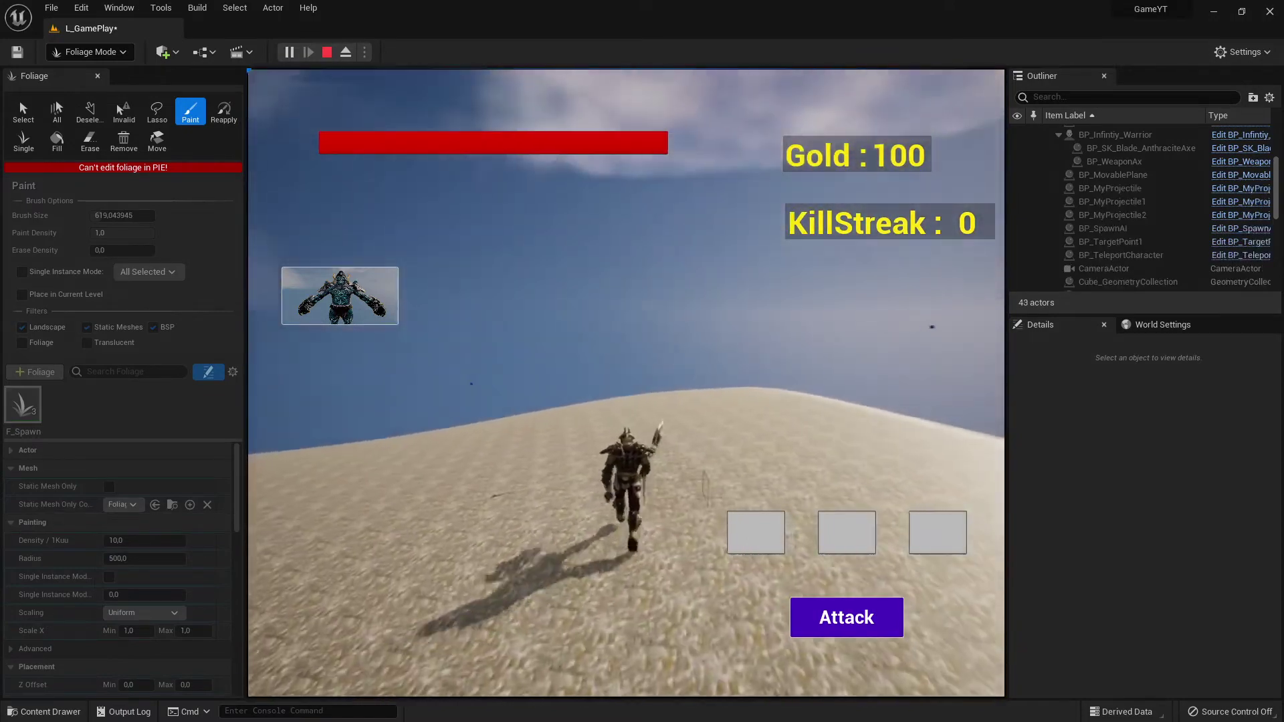
key(a)
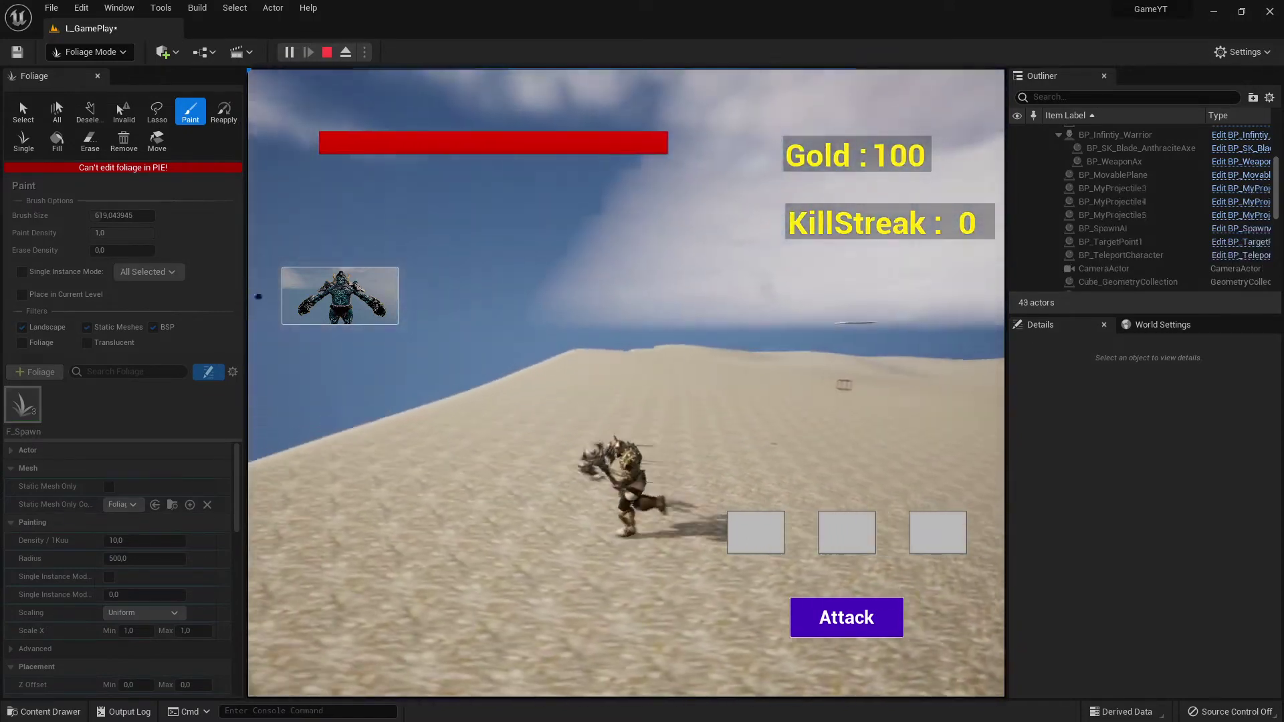
key(shift+F1)
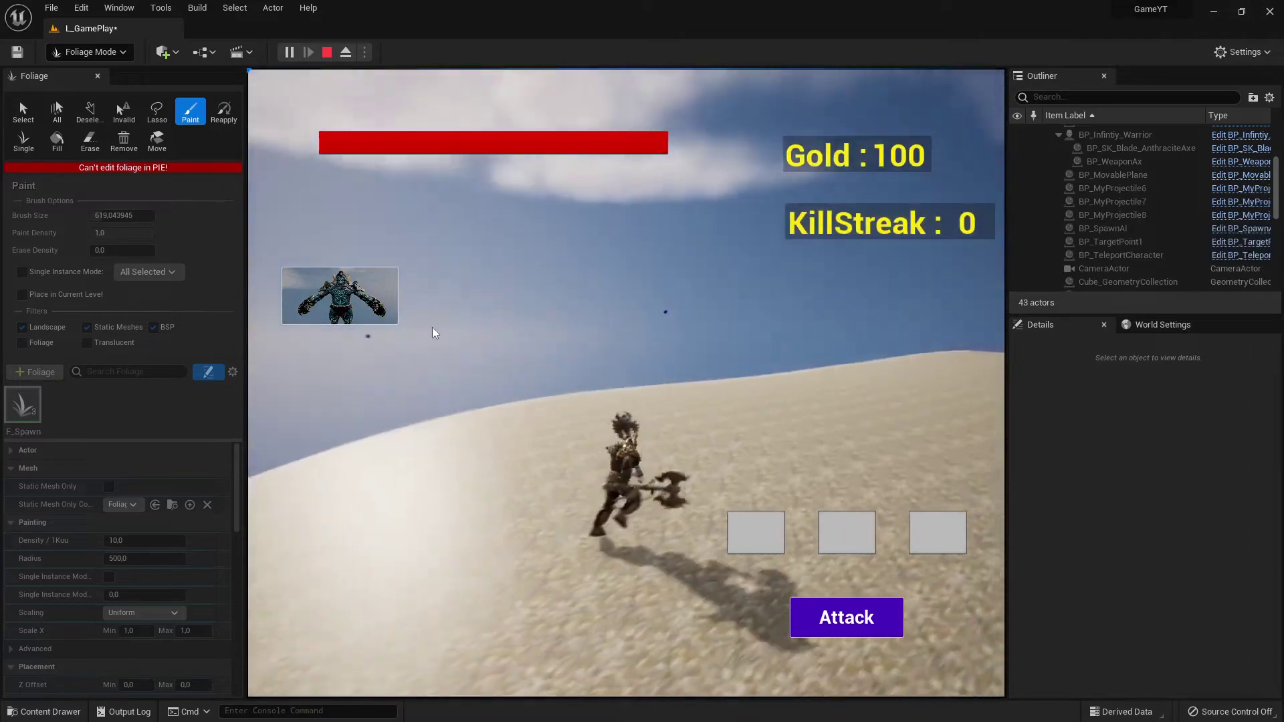
click(327, 52)
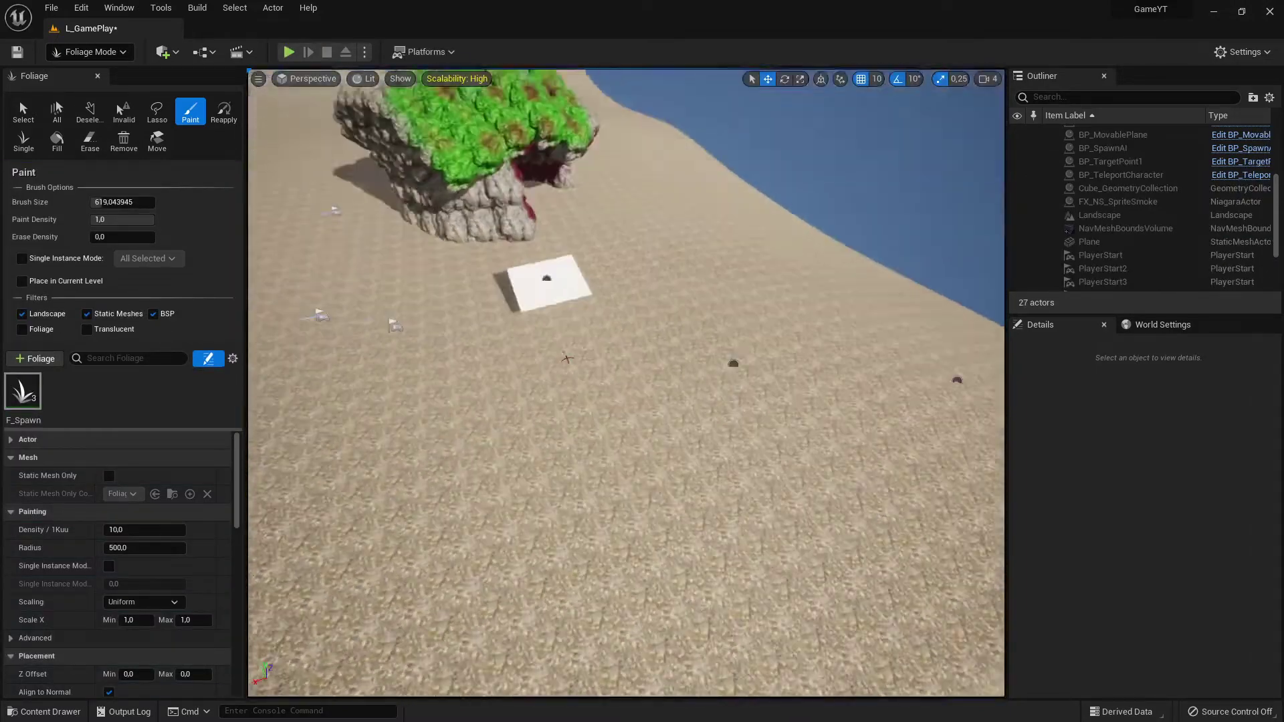
Step: Erase the painted F_Spawn instances from the landscape
right_drag(659, 414, 676, 419)
shift+drag(676, 419, 680, 375)
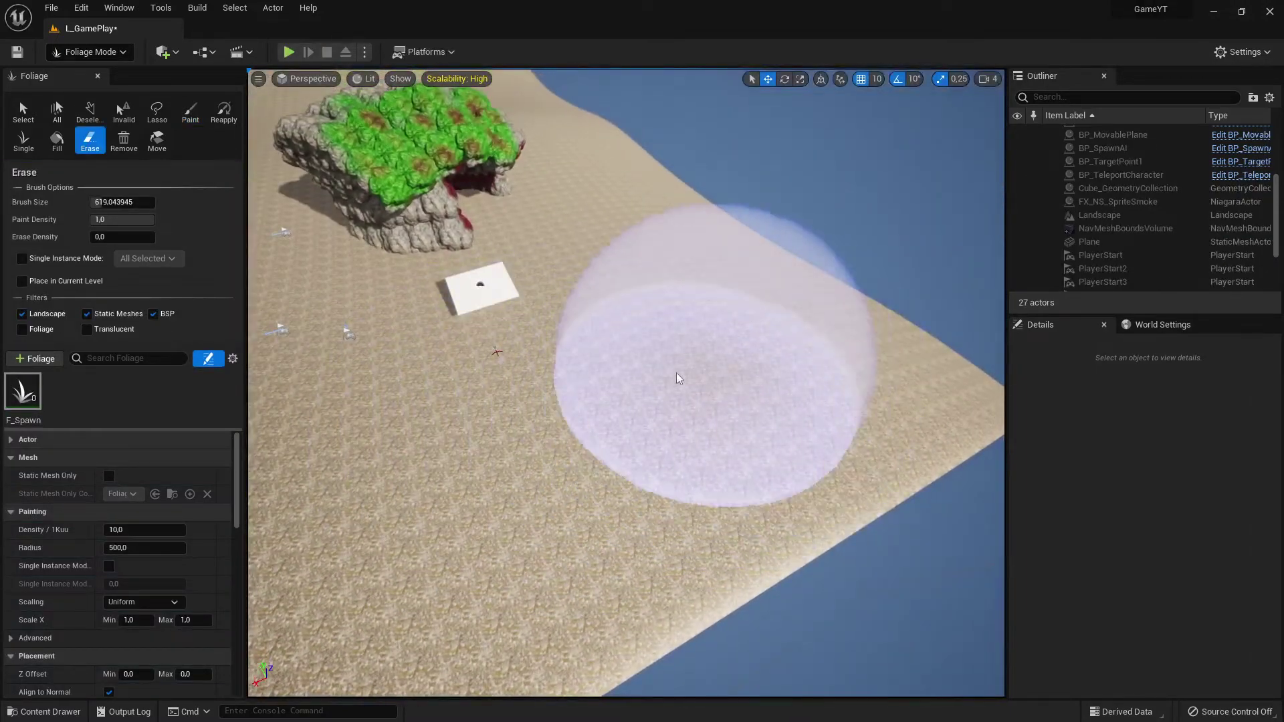
right_drag(680, 375, 515, 314)
mouse_move(349, 301)
right_down()
mouse_move(275, 267)
mouse_move(287, 188)
mouse_move(348, 301)
right_up()
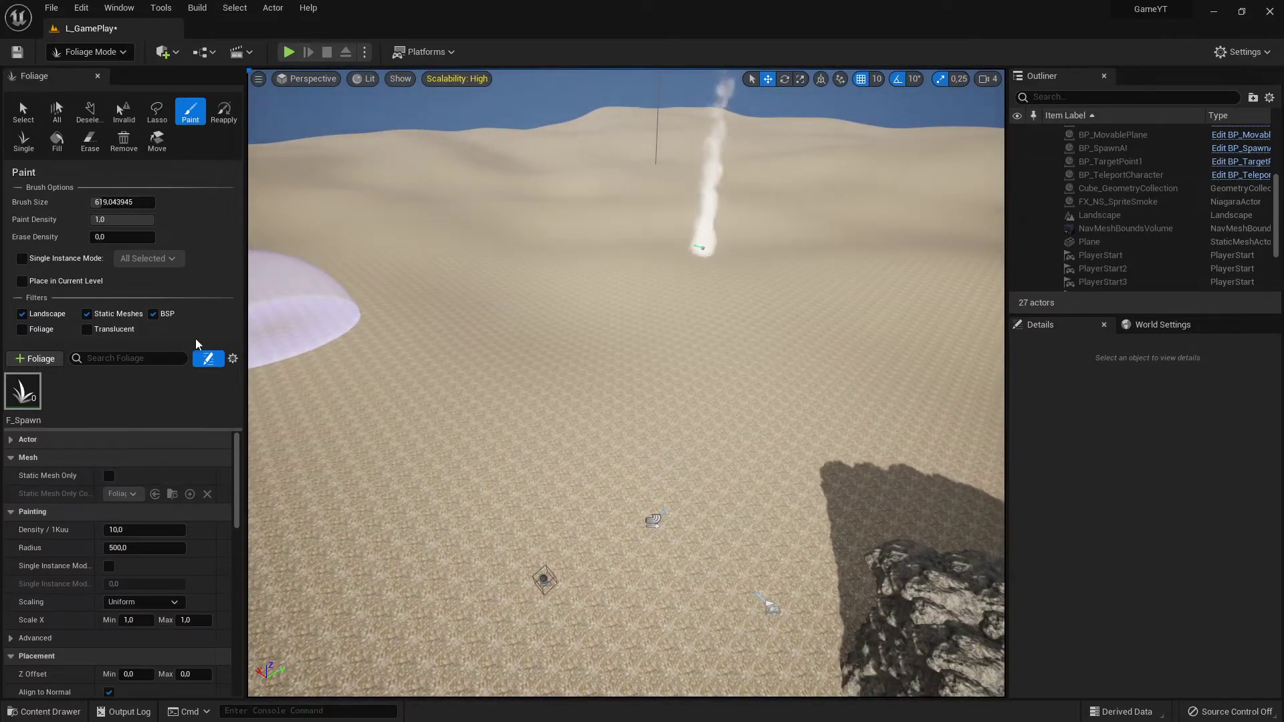
Step: Enlarge the brush size to about 2311 and paint F_Spawn over a wide area of the sand beside the rock
drag(105, 202, 158, 202)
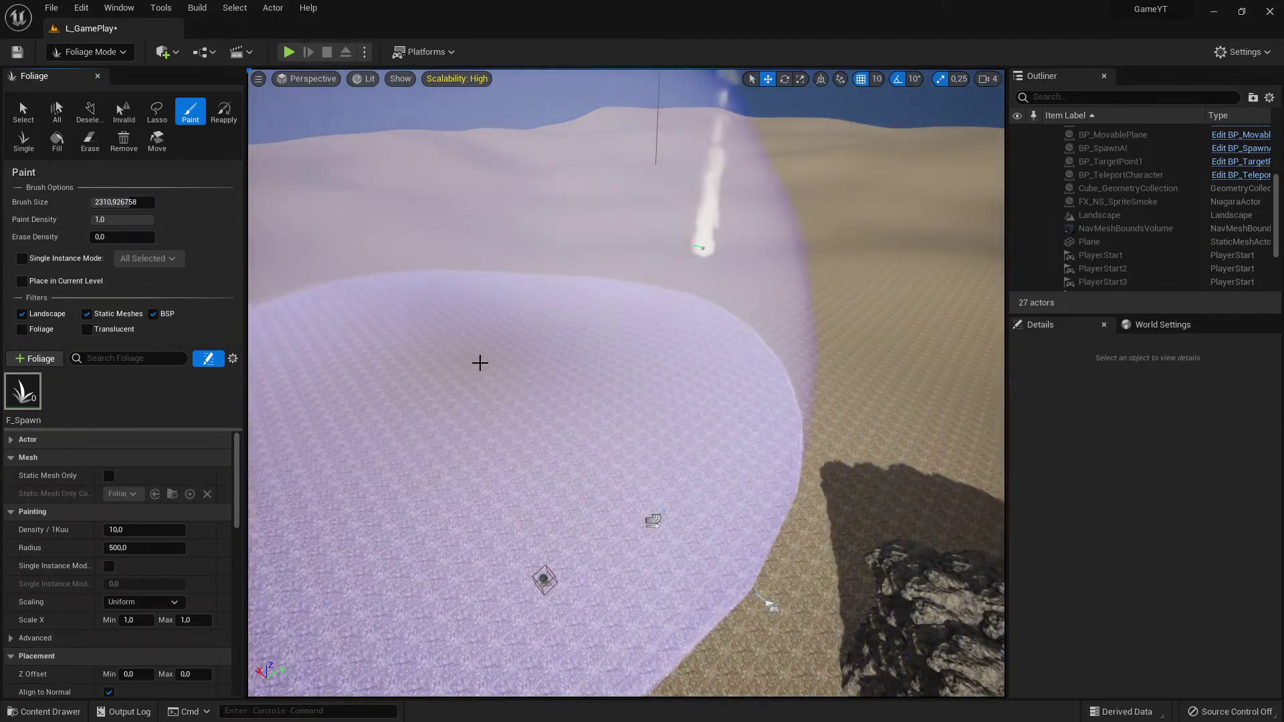
click(481, 363)
right_drag(490, 364, 391, 376)
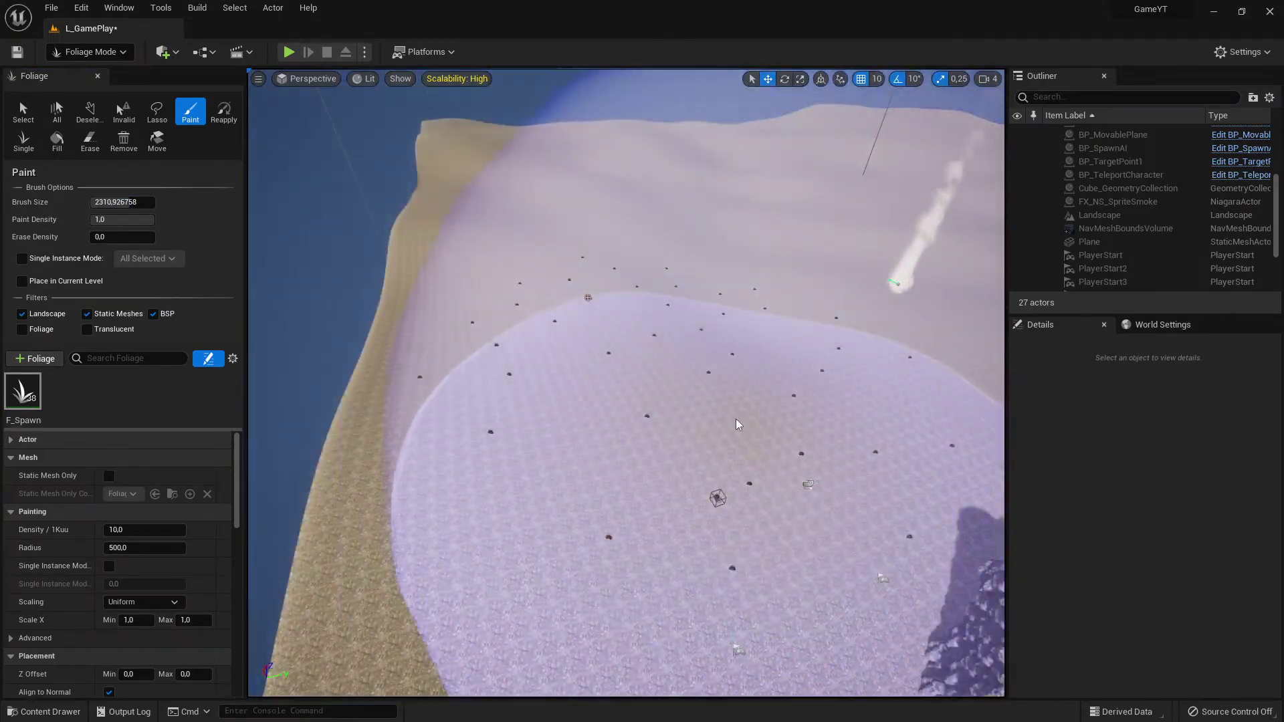
right_drag(736, 425, 639, 395)
Step: Play the level, run the character among the projectiles spawned by the widely painted F_Spawn foliage, and stop the session
click(289, 52)
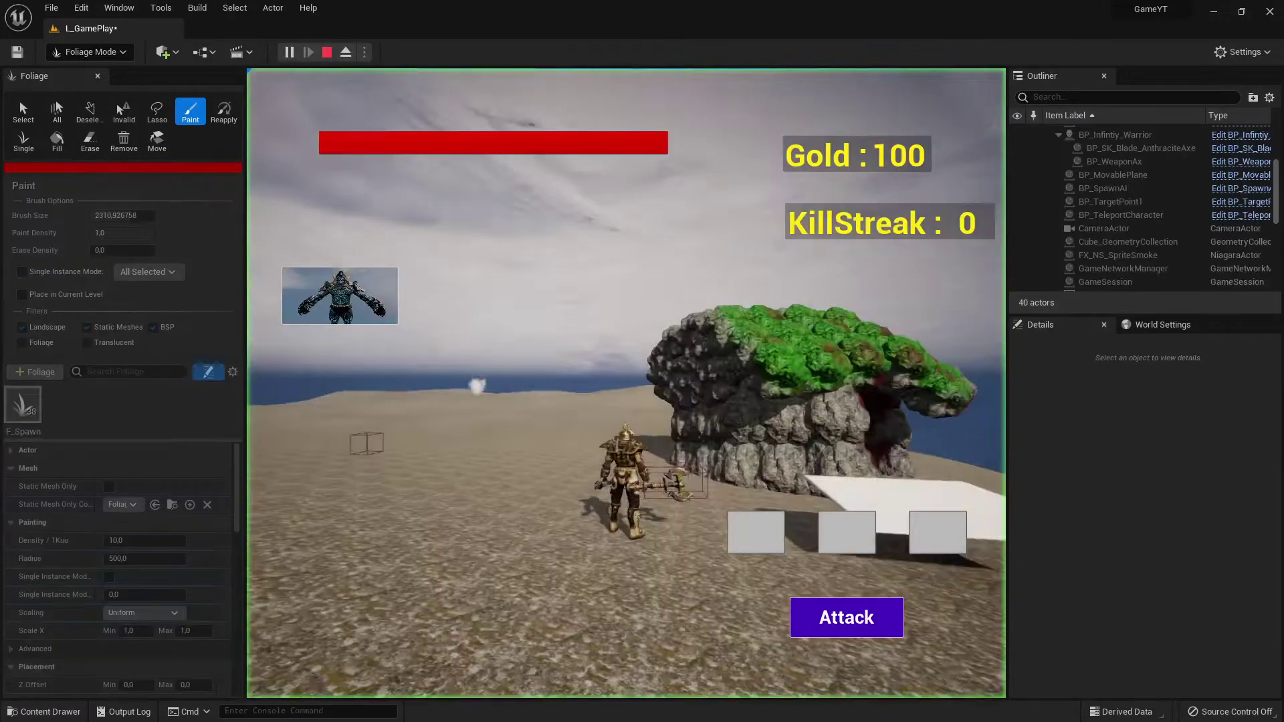
key(w)
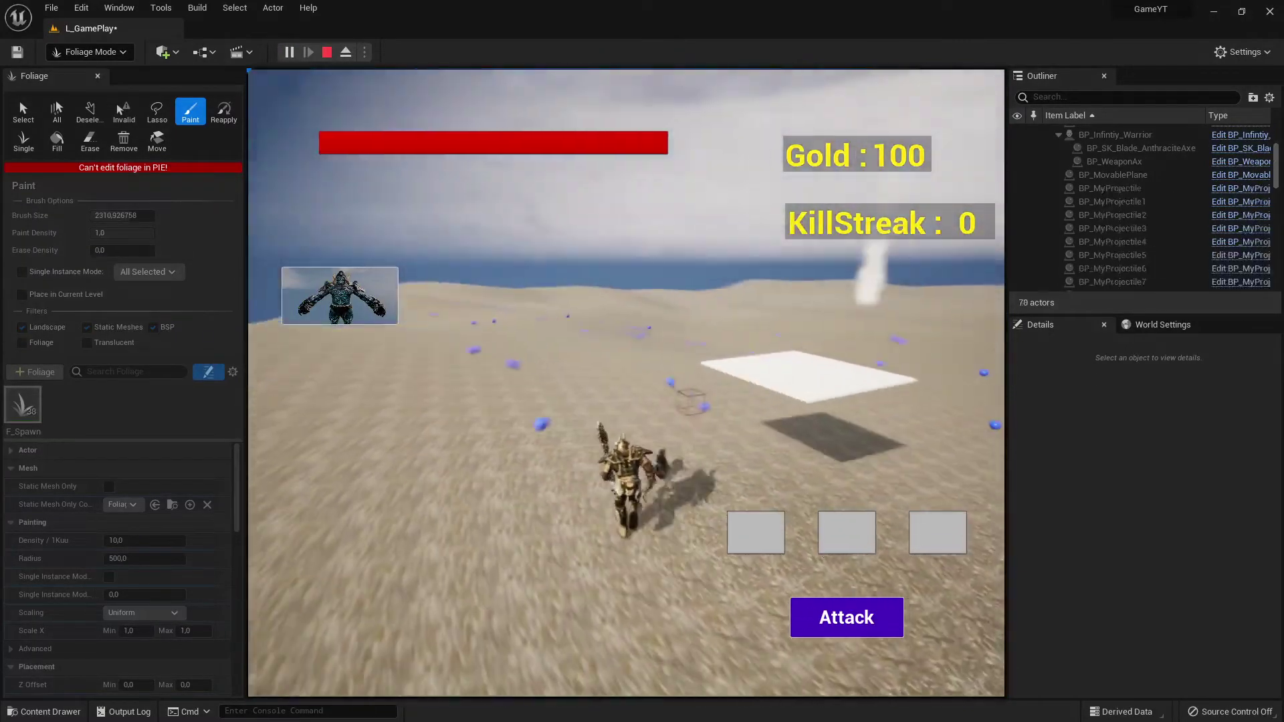
key(w)
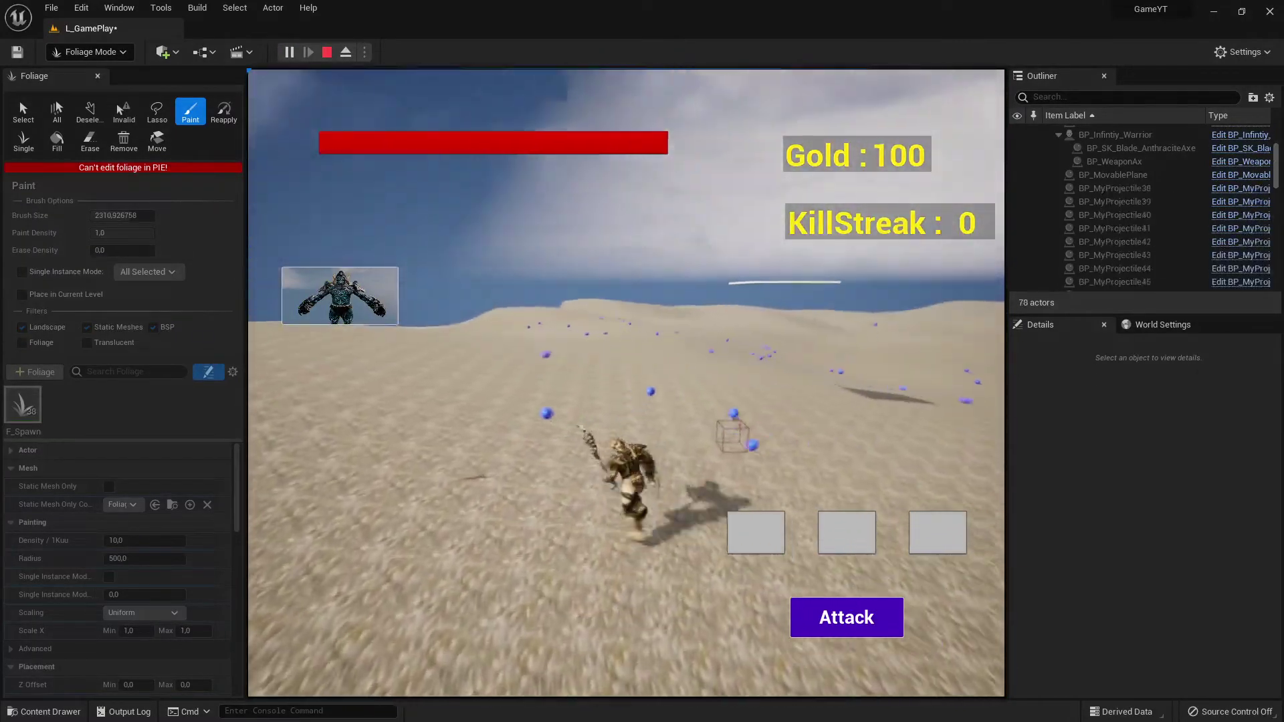
key(w)
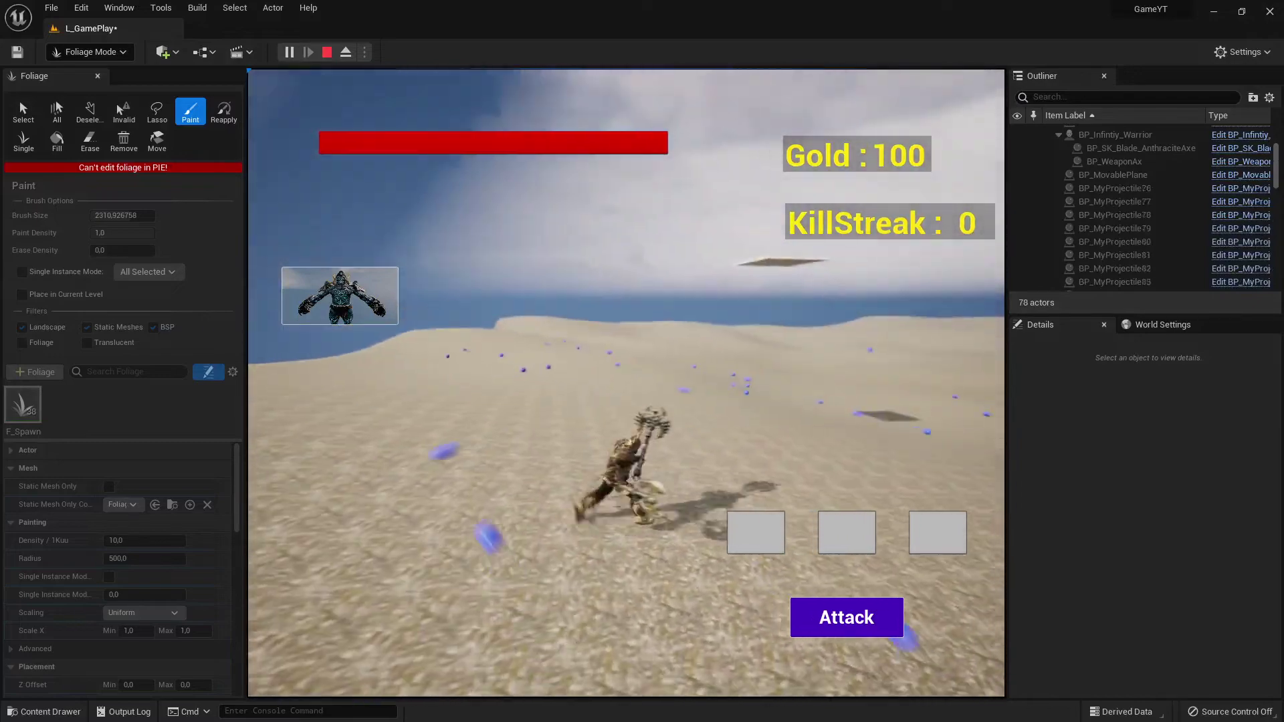
key(w)
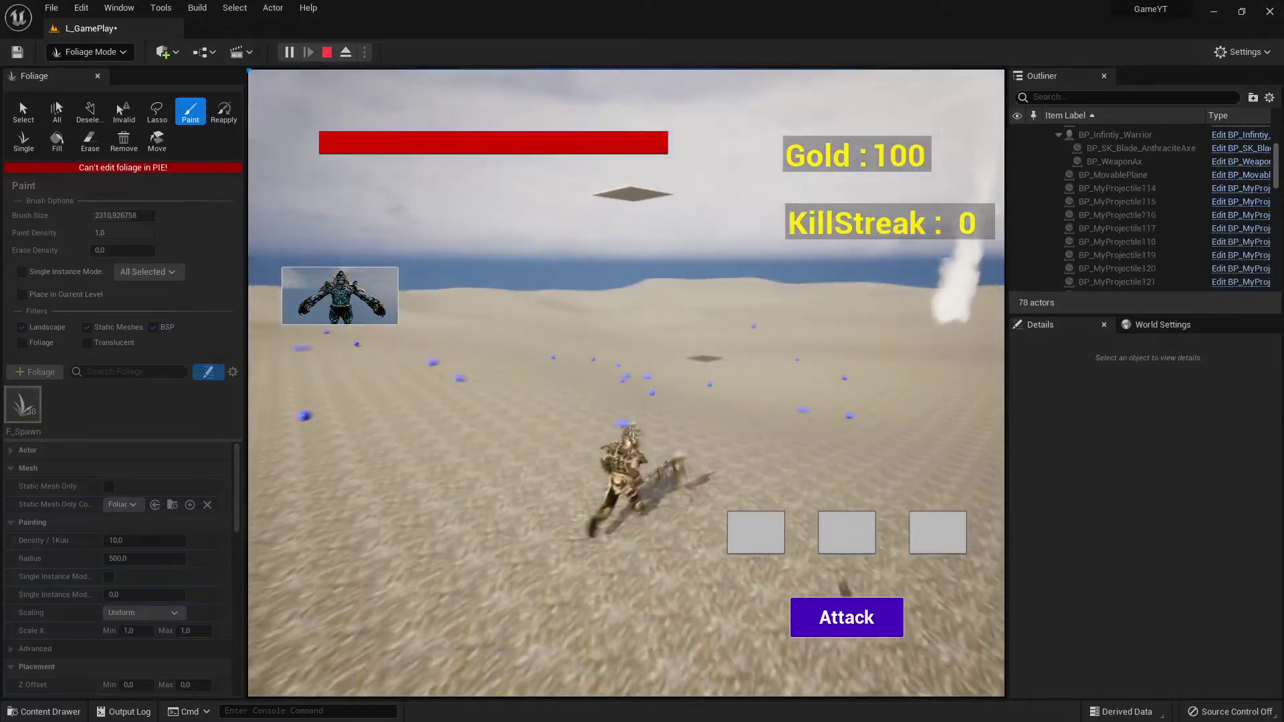
key(w)
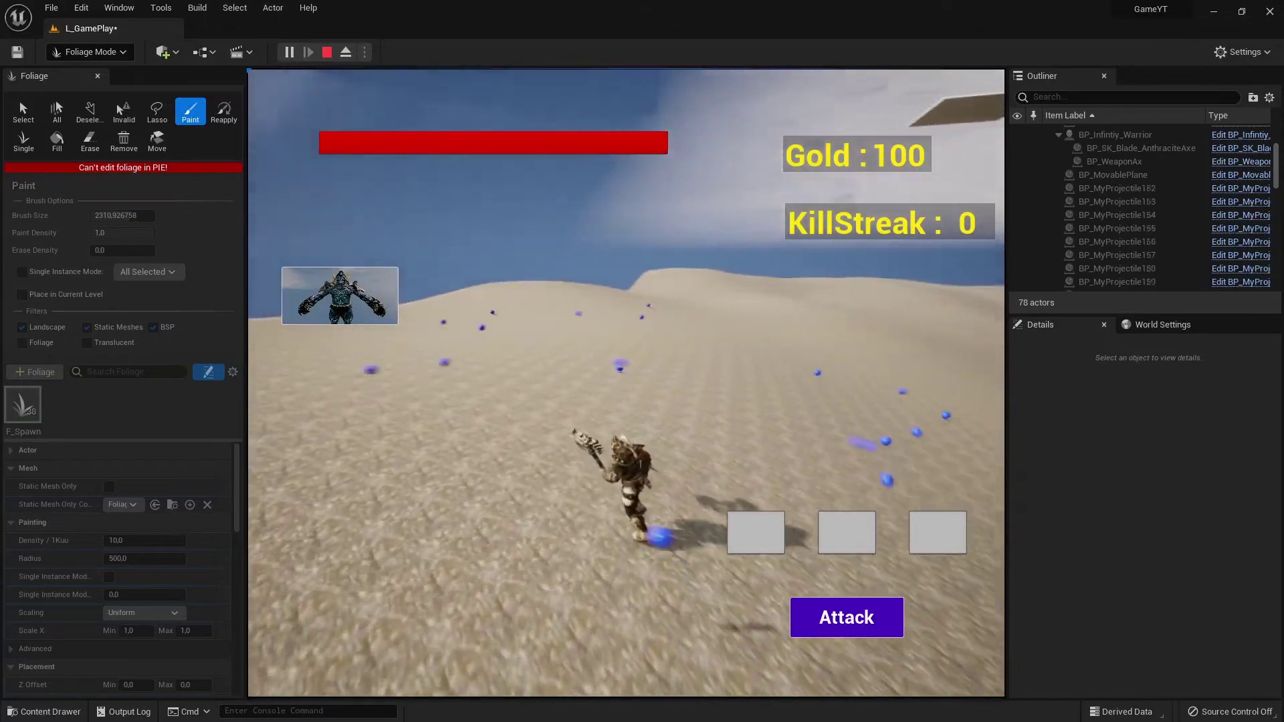
key(w)
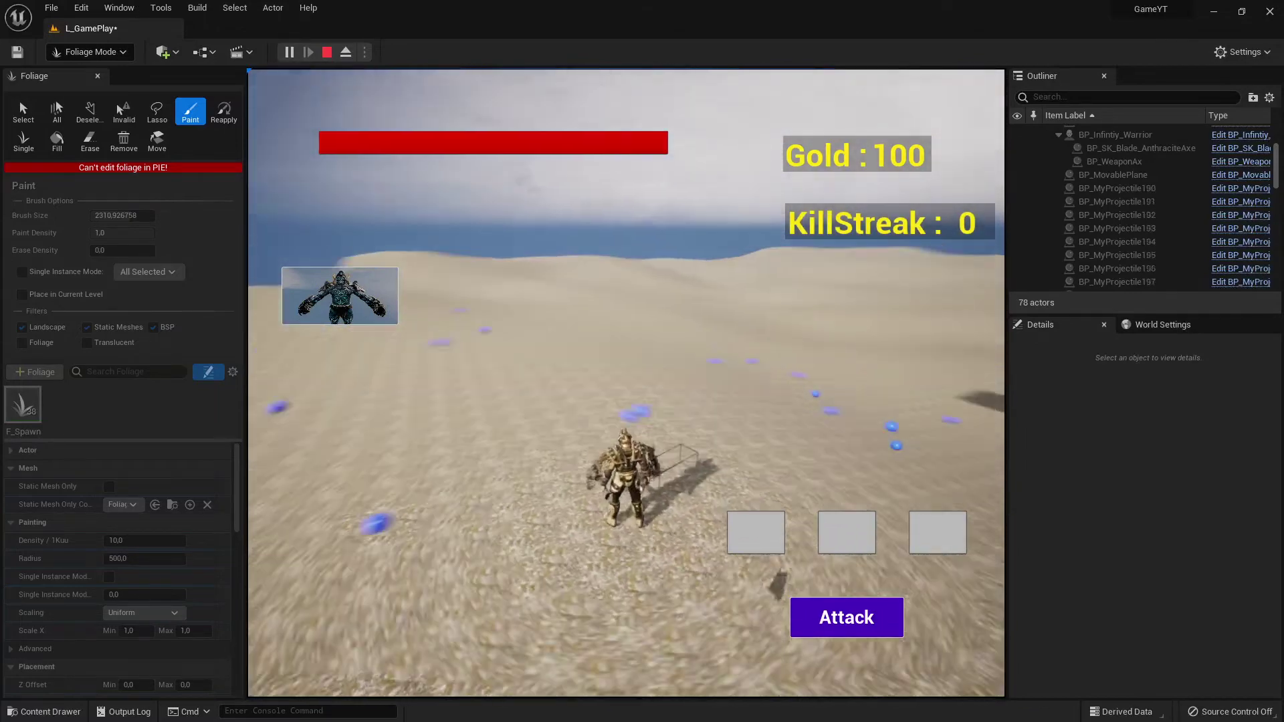
key(w)
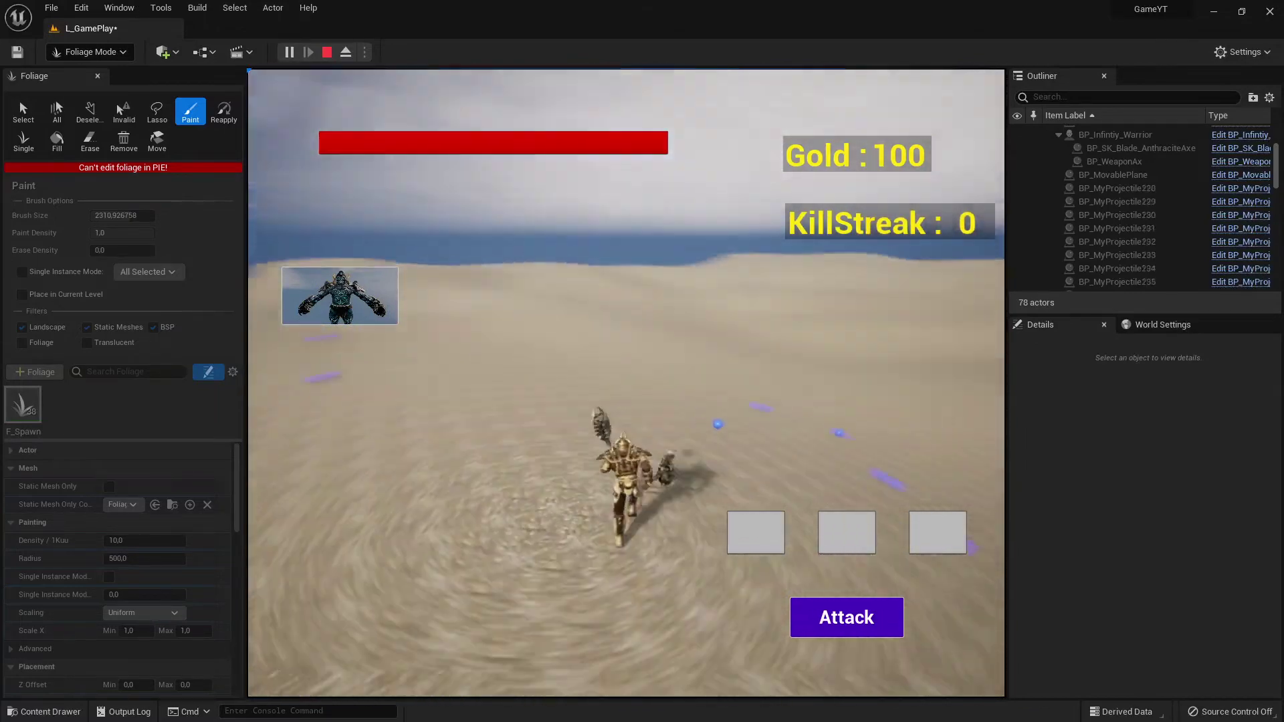
key(w)
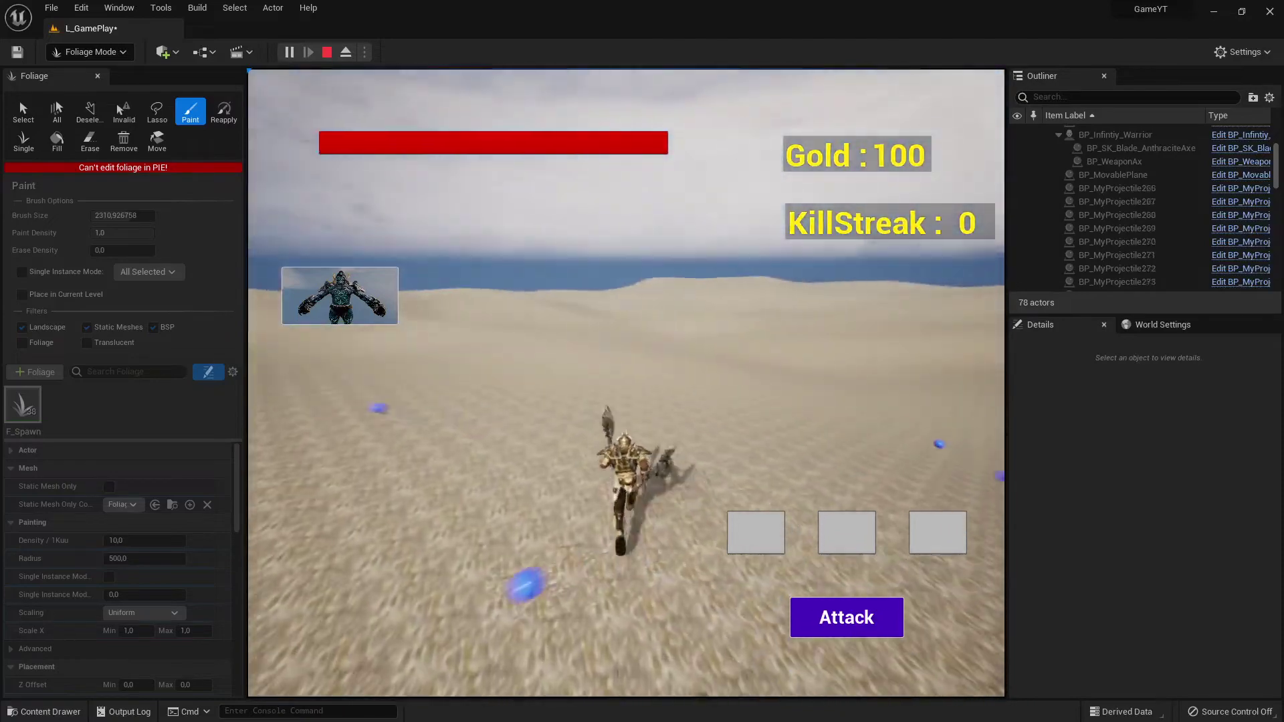
key(w)
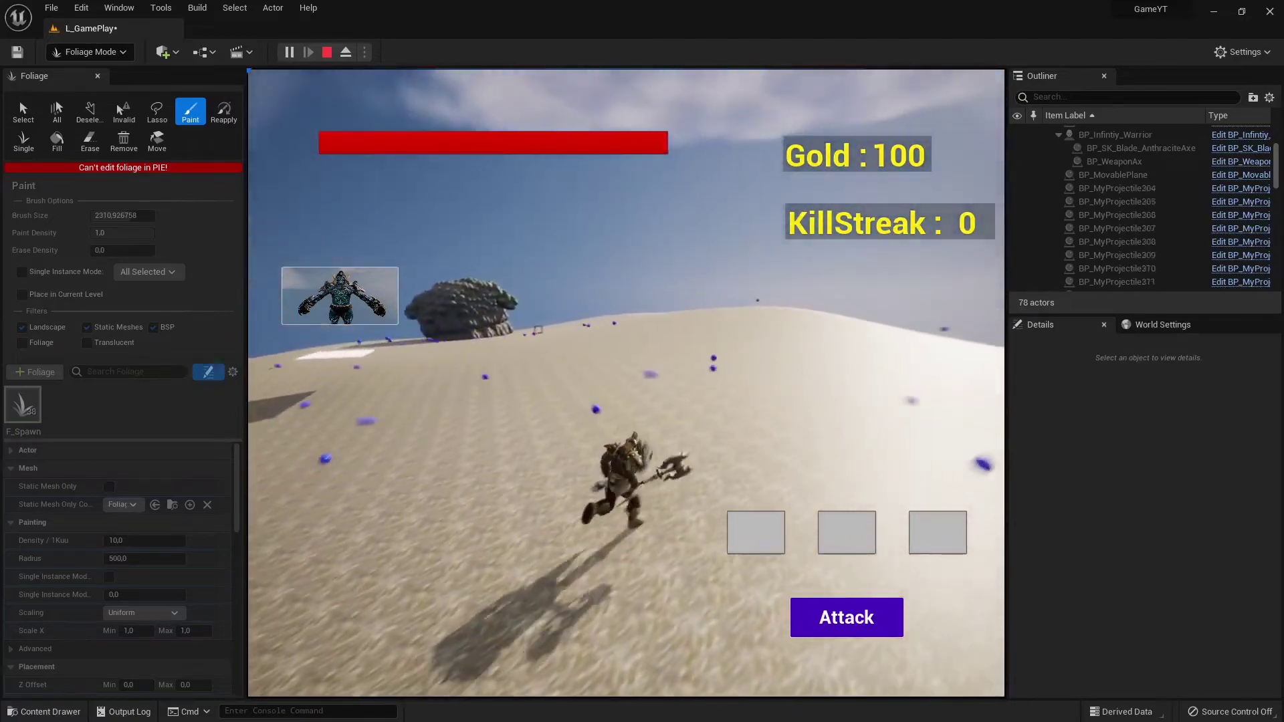
key(w)
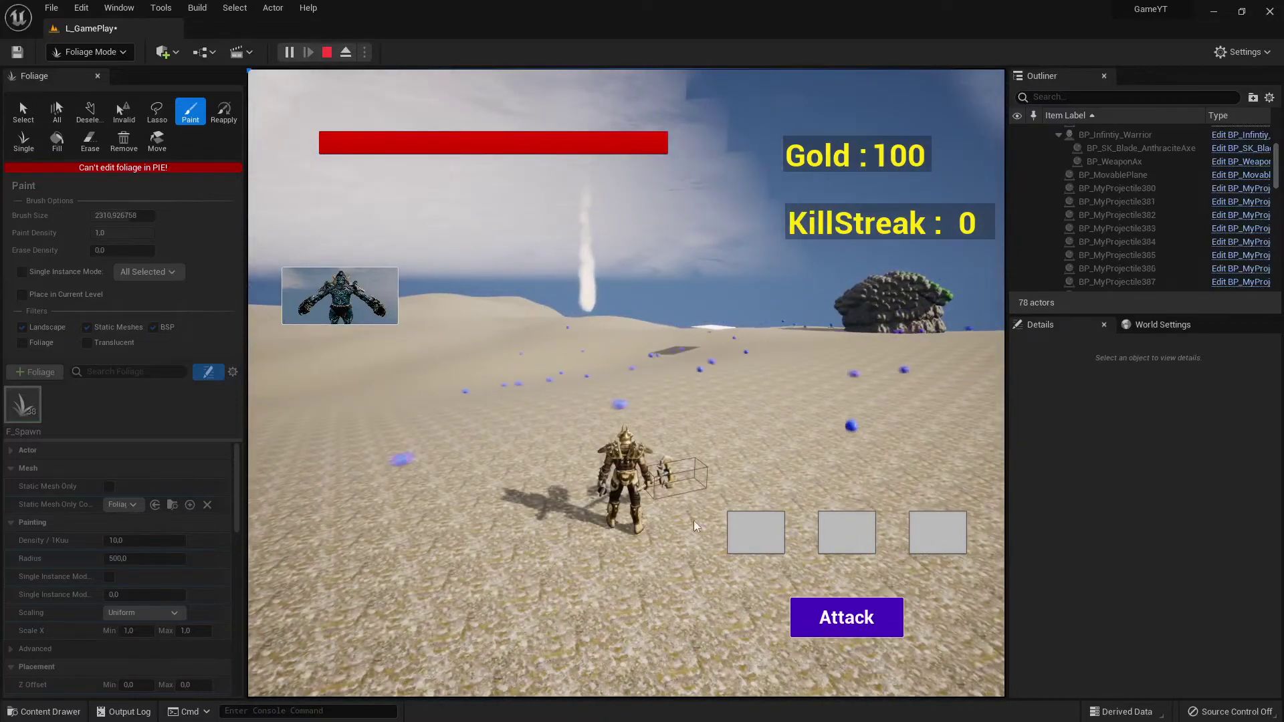
key(w)
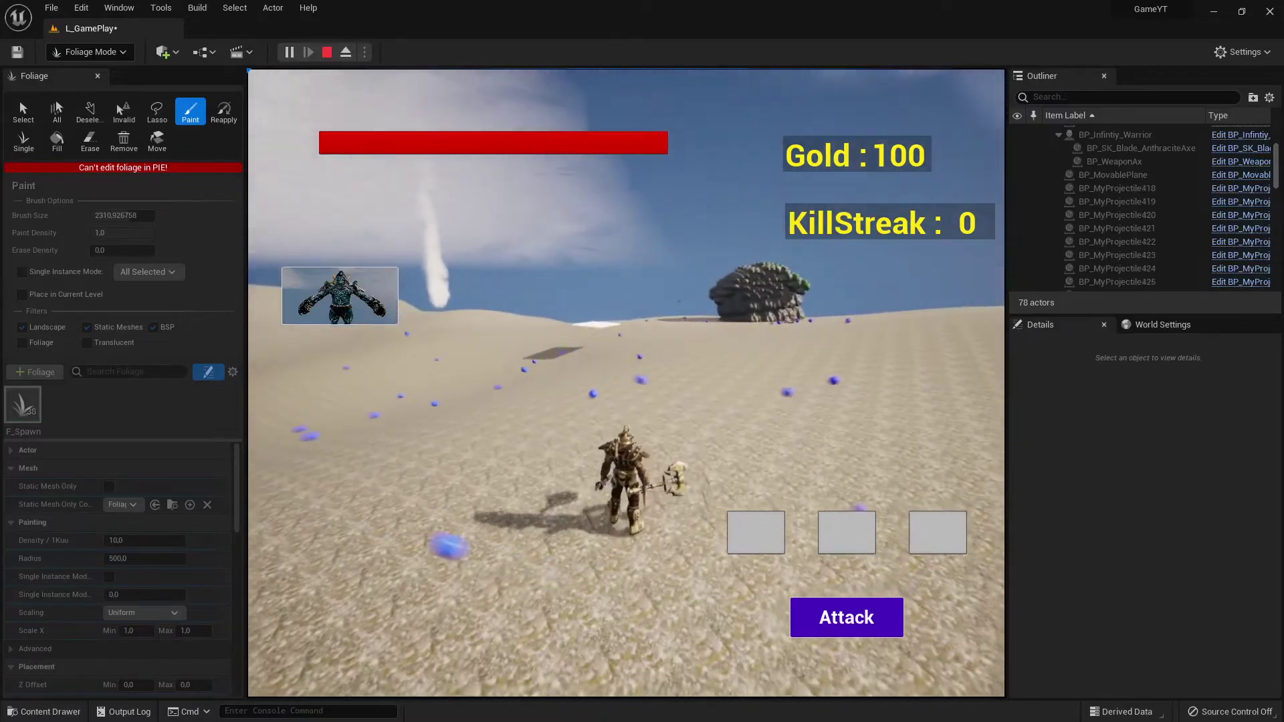
key(w)
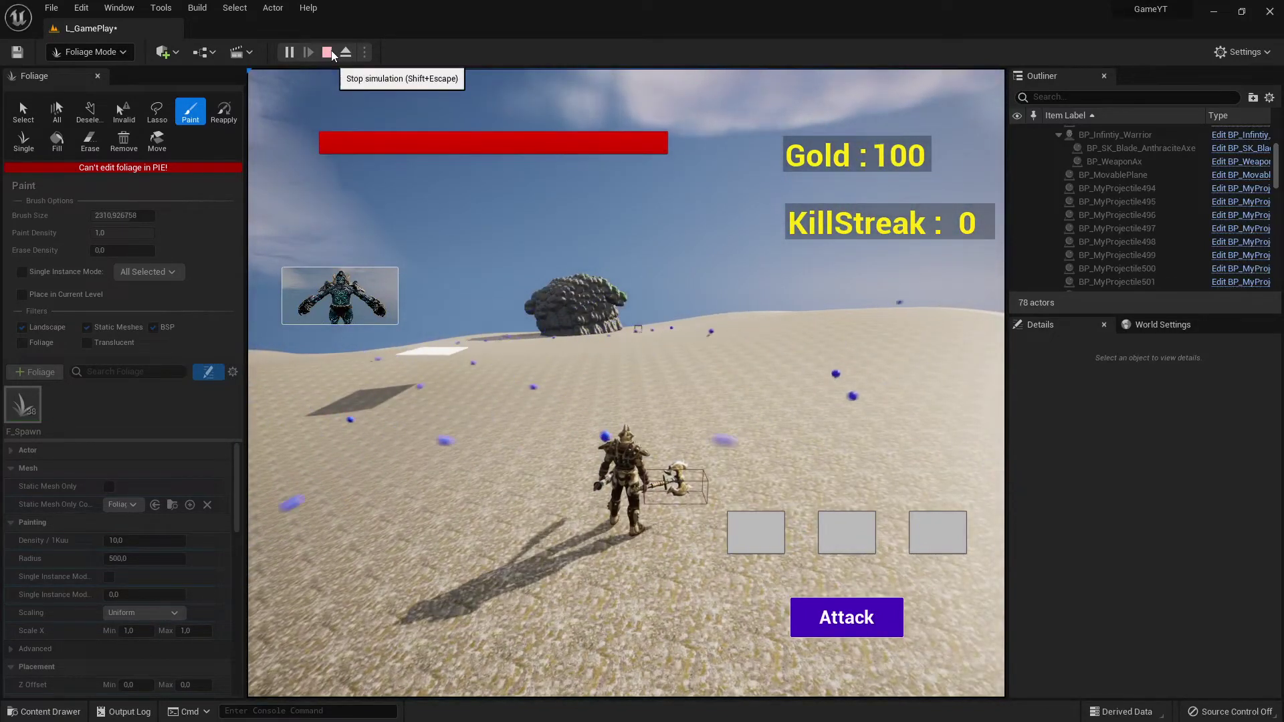
click(365, 93)
key(w)
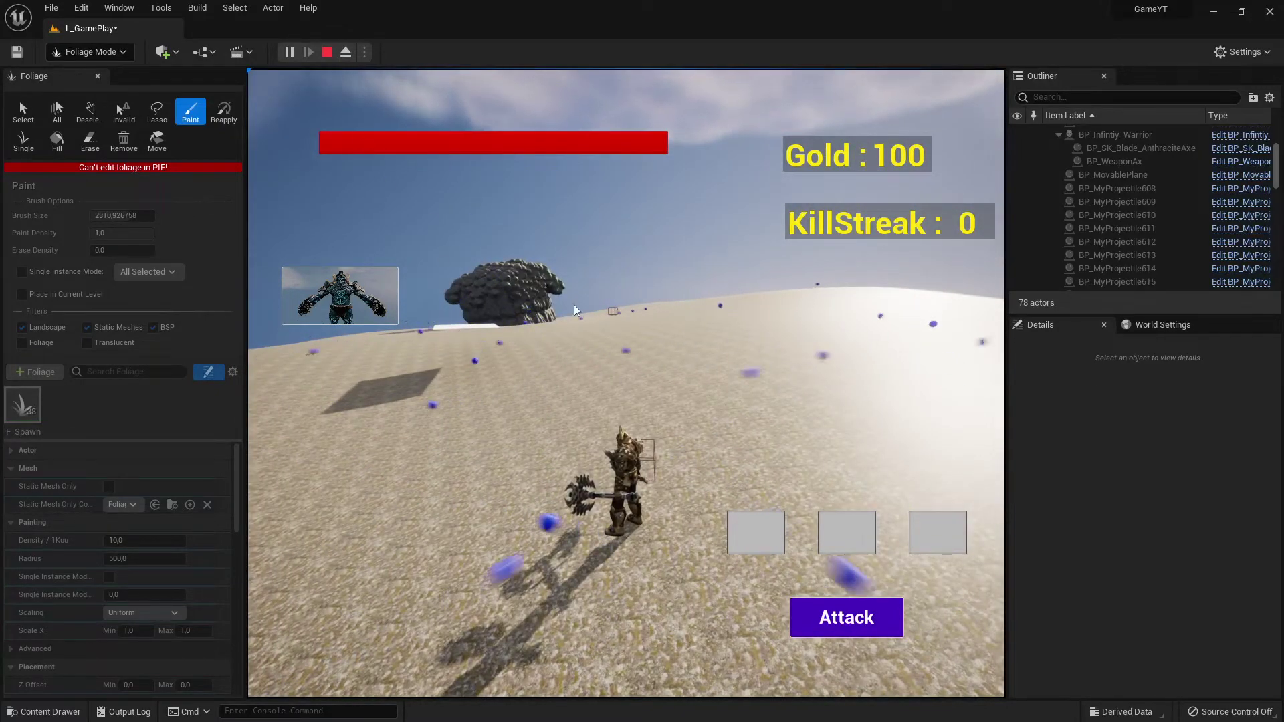
click(327, 52)
right_drag(950, 182, 665, 341)
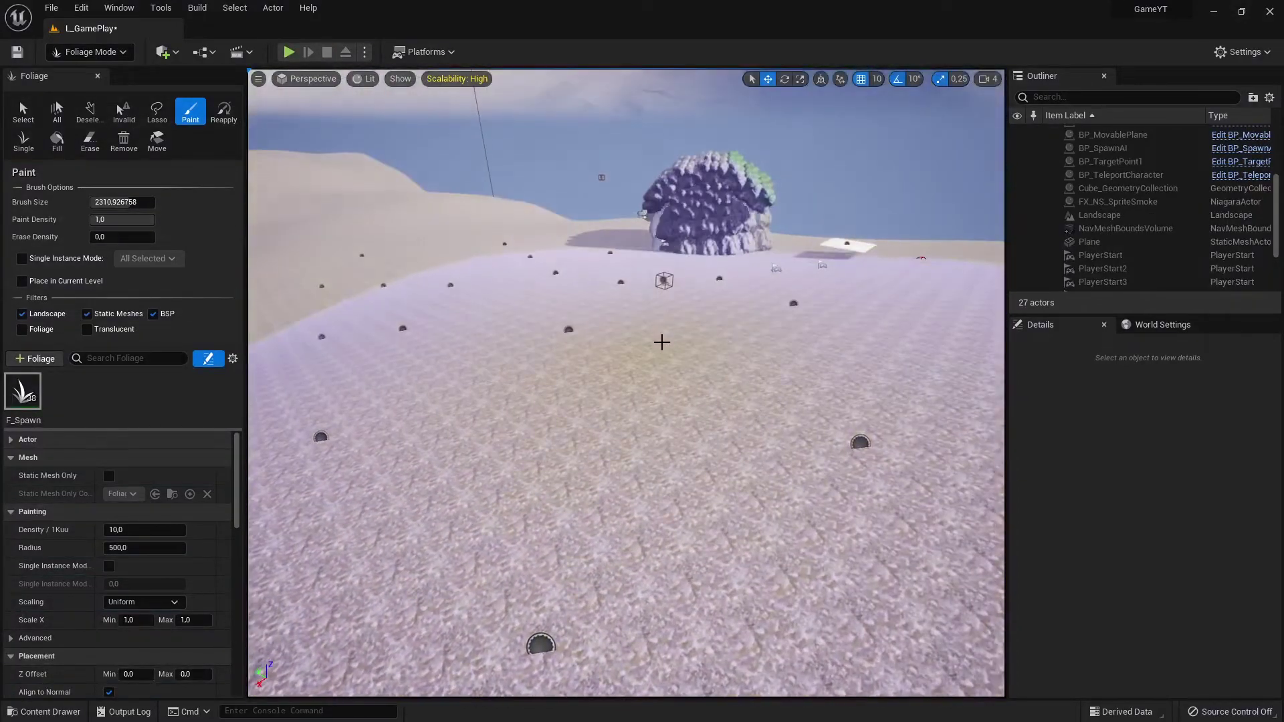
right_drag(665, 250, 665, 251)
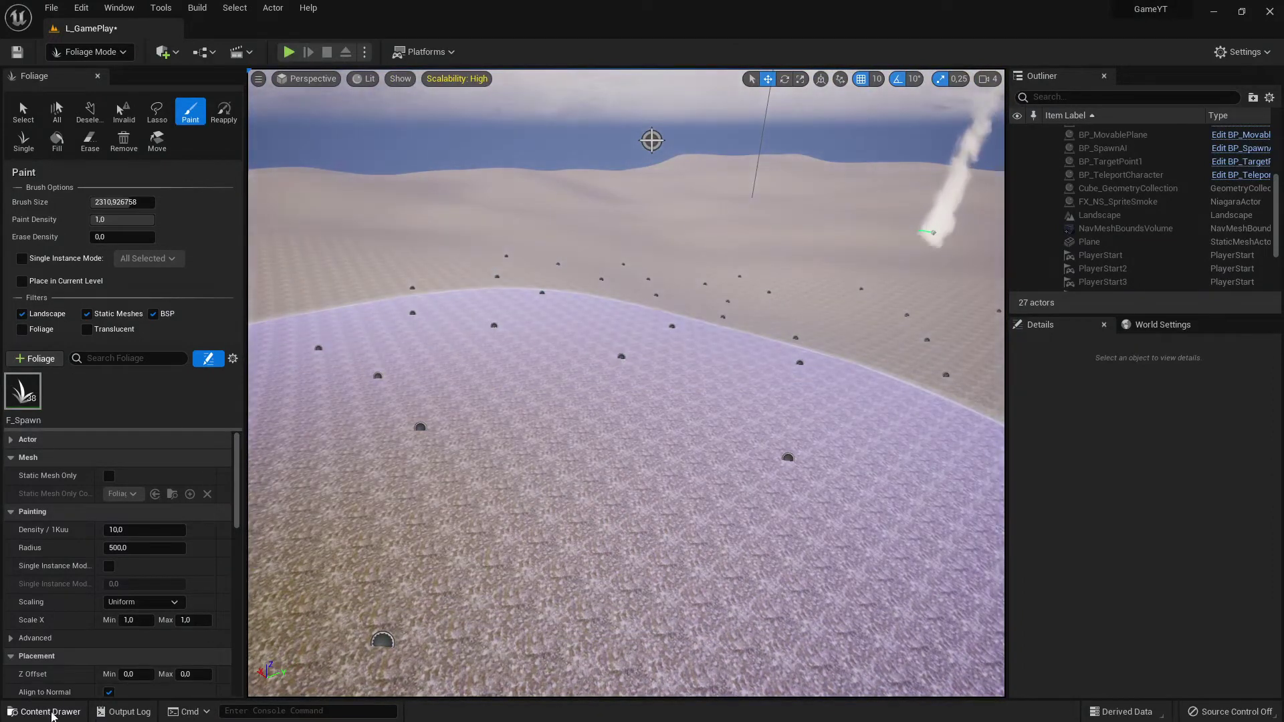
Step: Create a Static Mesh Foliage asset named F_SM_Flower in the Foliage/Created folder
click(51, 713)
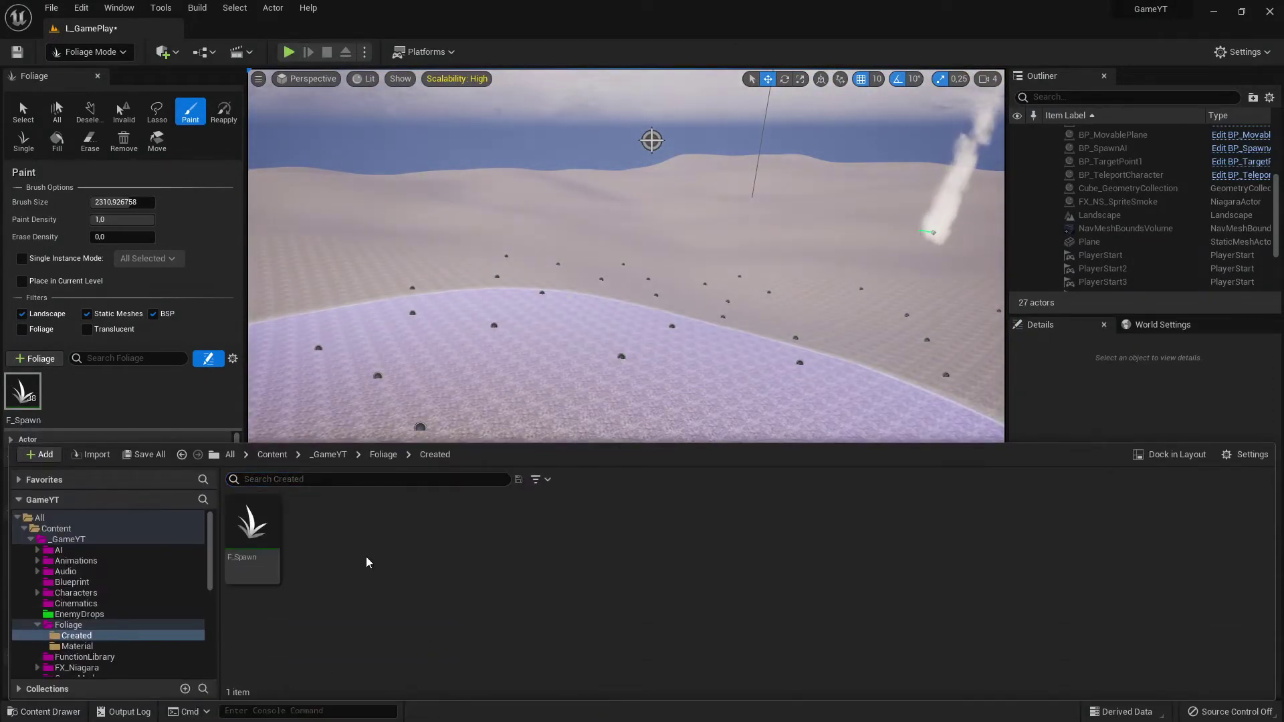
right_click(369, 563)
click(349, 638)
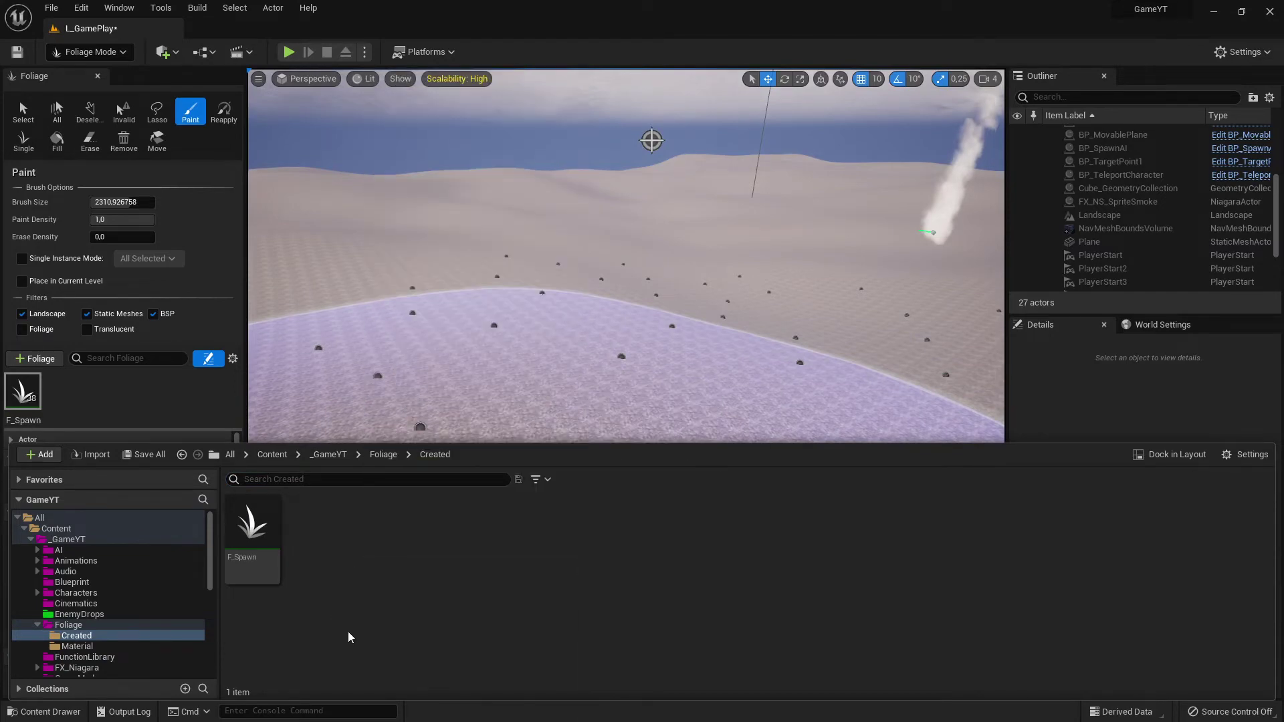
right_click(369, 557)
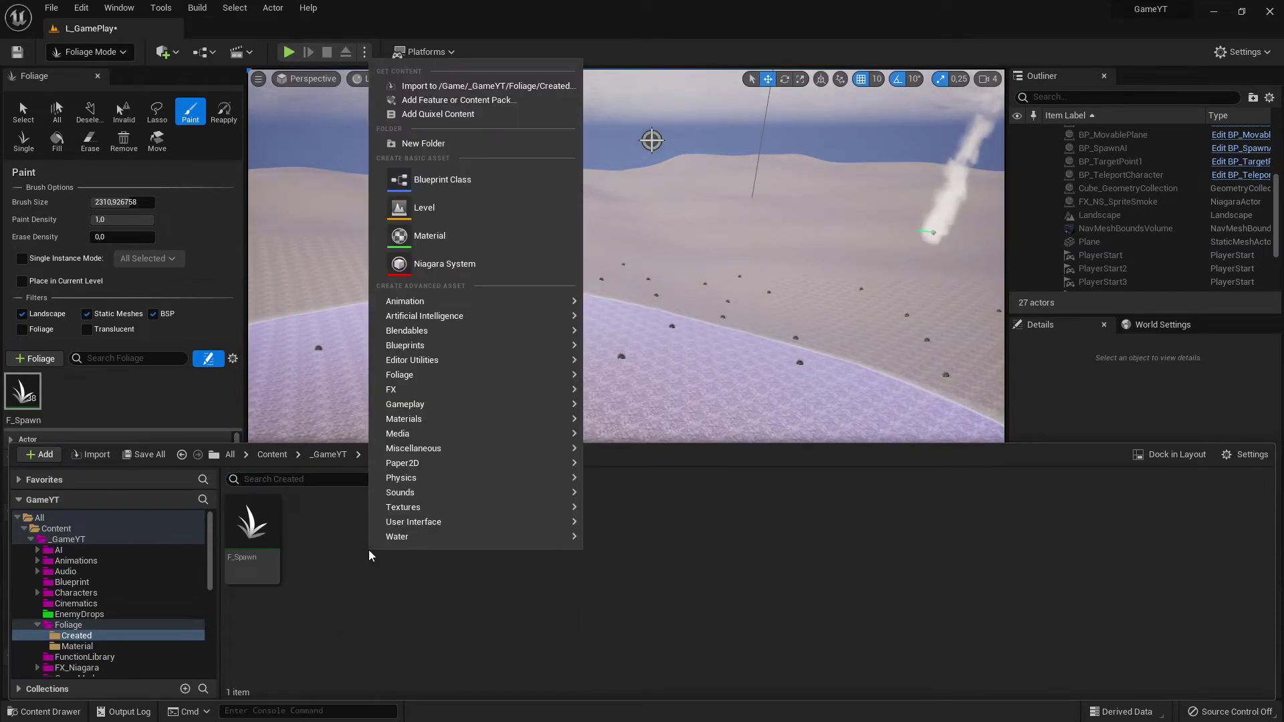
mouse_move(437, 373)
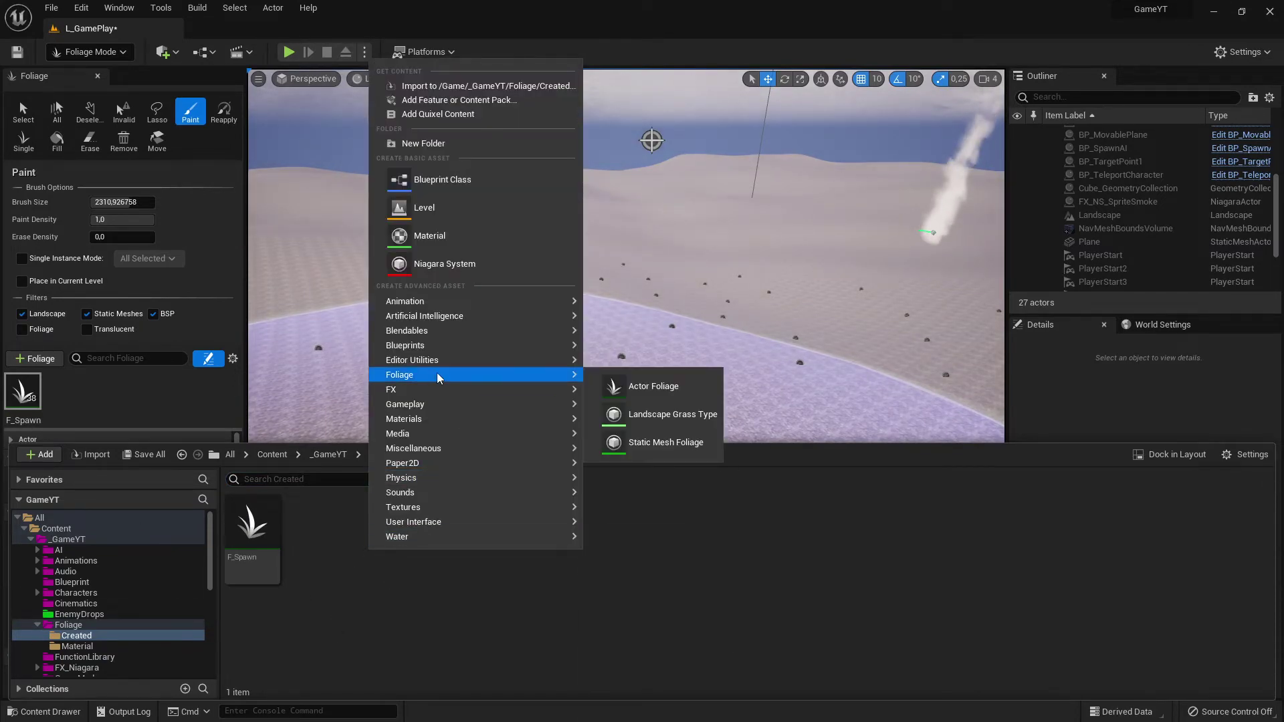
click(665, 444)
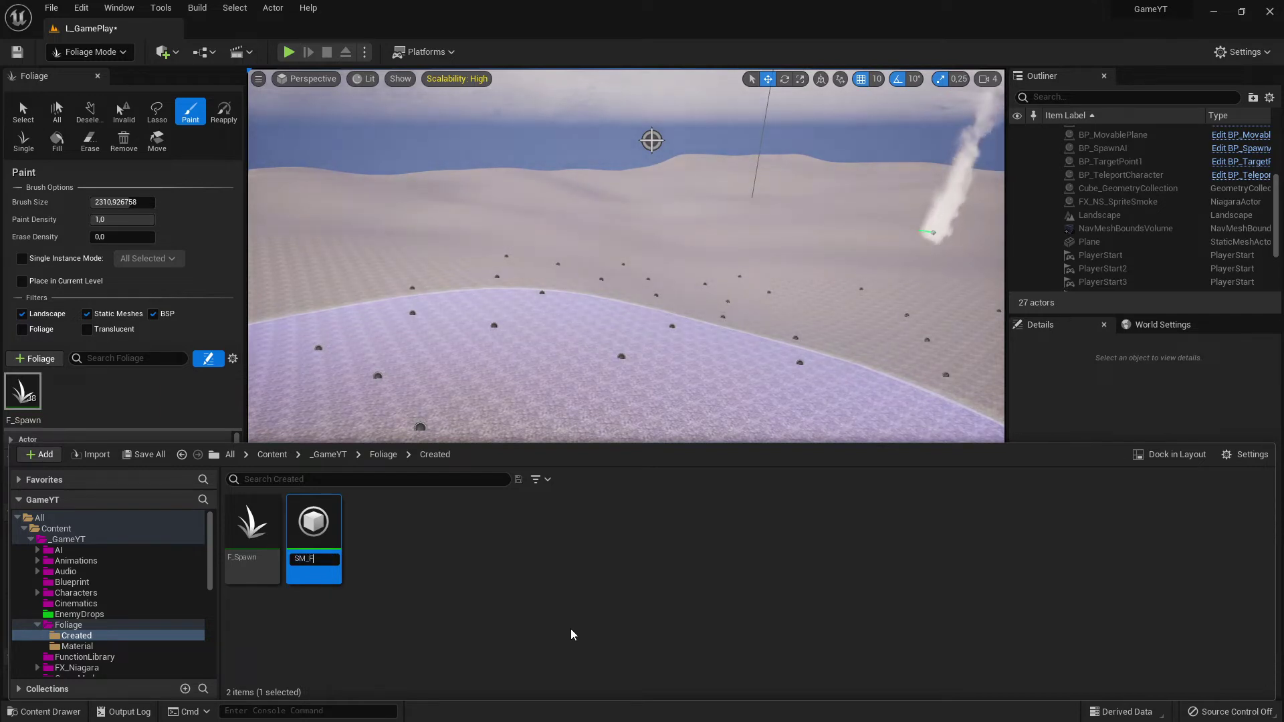
text(SM)
key(BackSpace)
key(BackSpace)
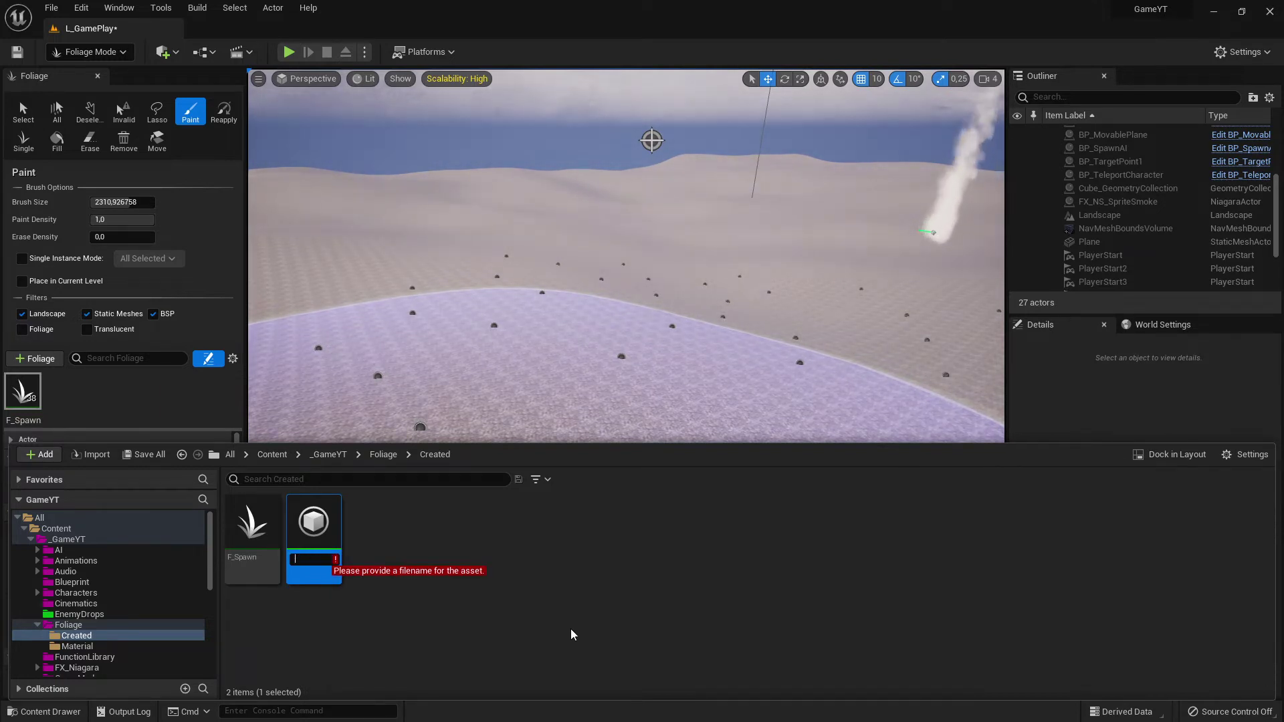
text(F_SM_Flower)
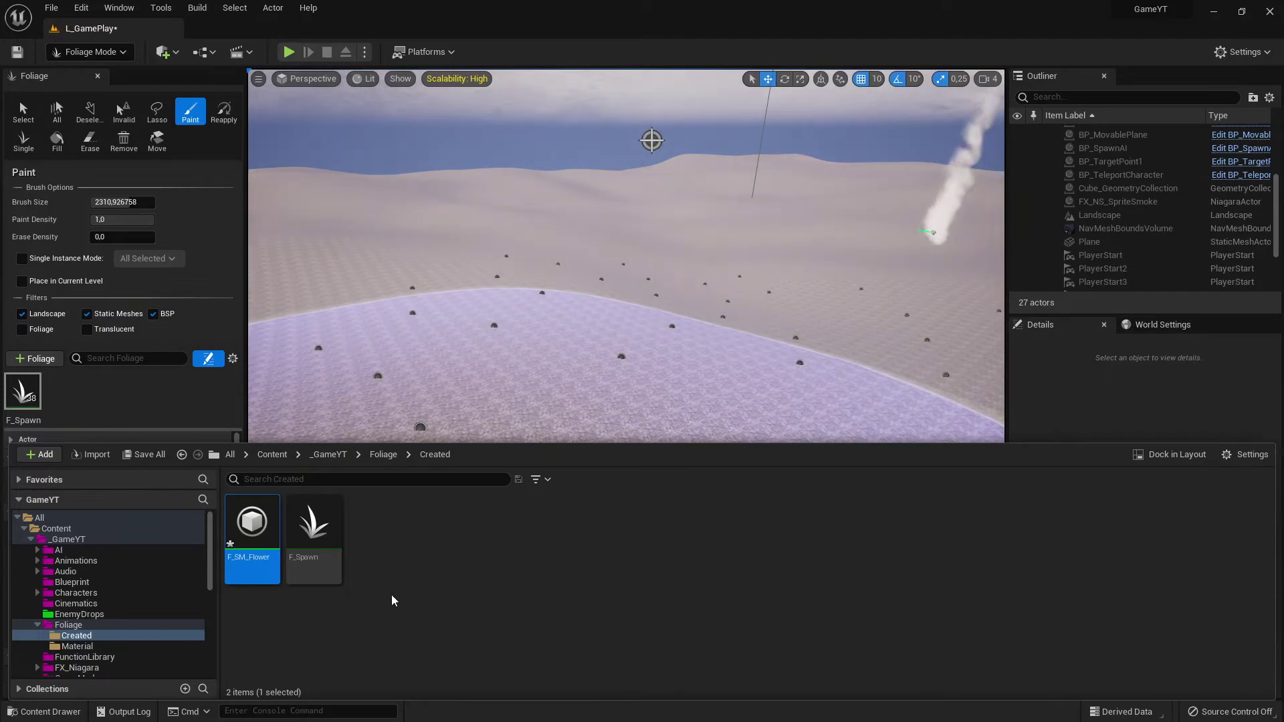
Step: Open the F_SM_Flower asset, dock its editor beside the L_GamePlay level, and save the asset
double_click(271, 532)
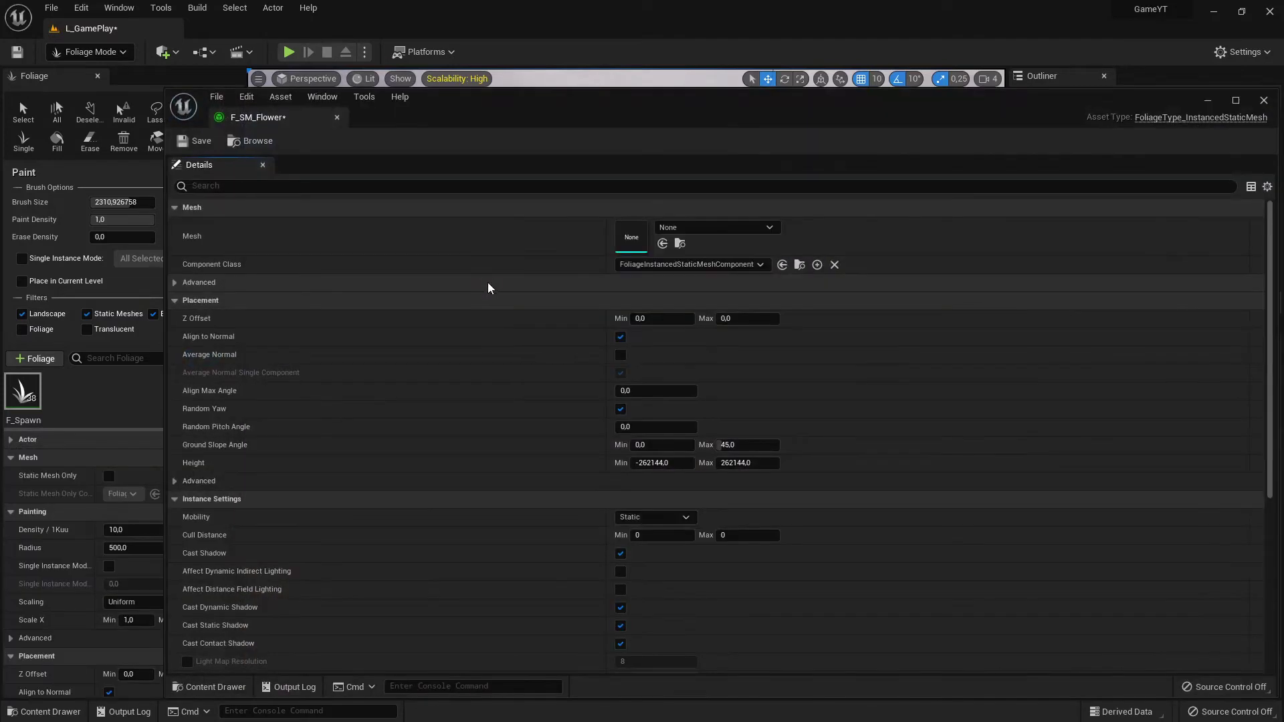
drag(236, 163, 327, 235)
drag(259, 117, 252, 31)
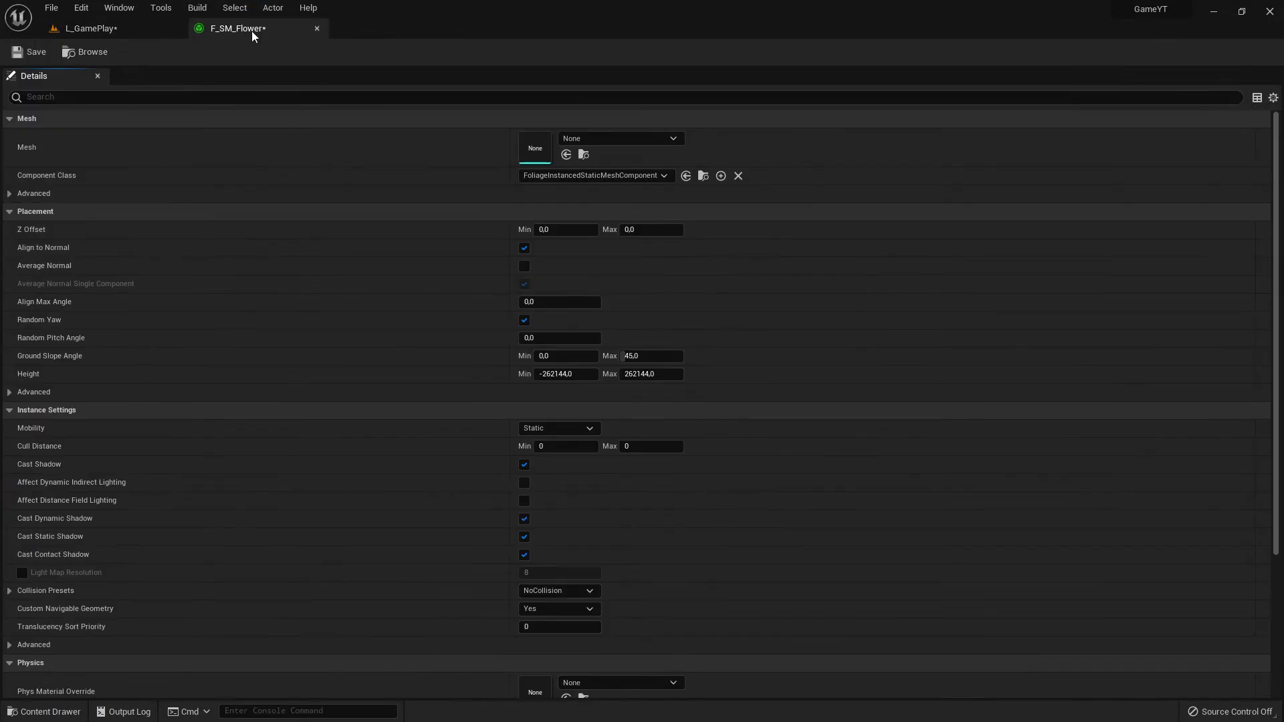
click(22, 52)
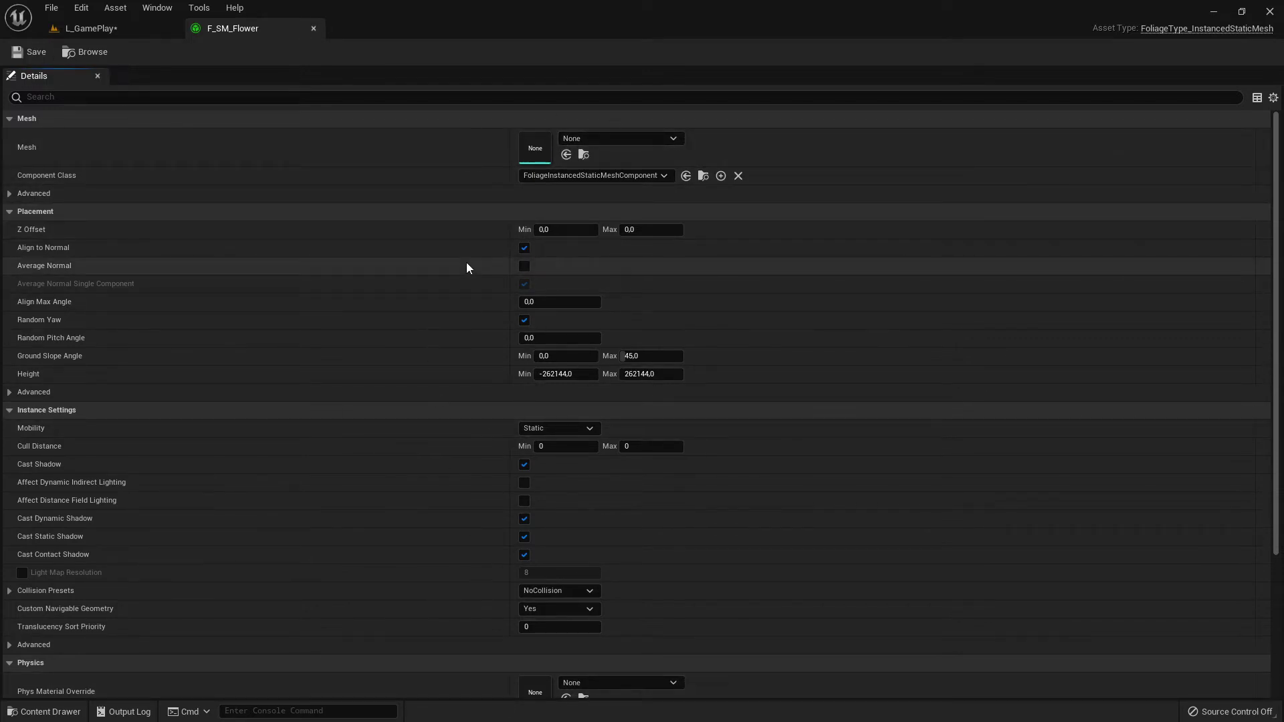
Step: Assign the BogMyrtle_01 static mesh to F_SM_Flower, and save both the foliage asset and the L_GamePlay level
scroll(598, 480, down, 3)
scroll(624, 459, up, 3)
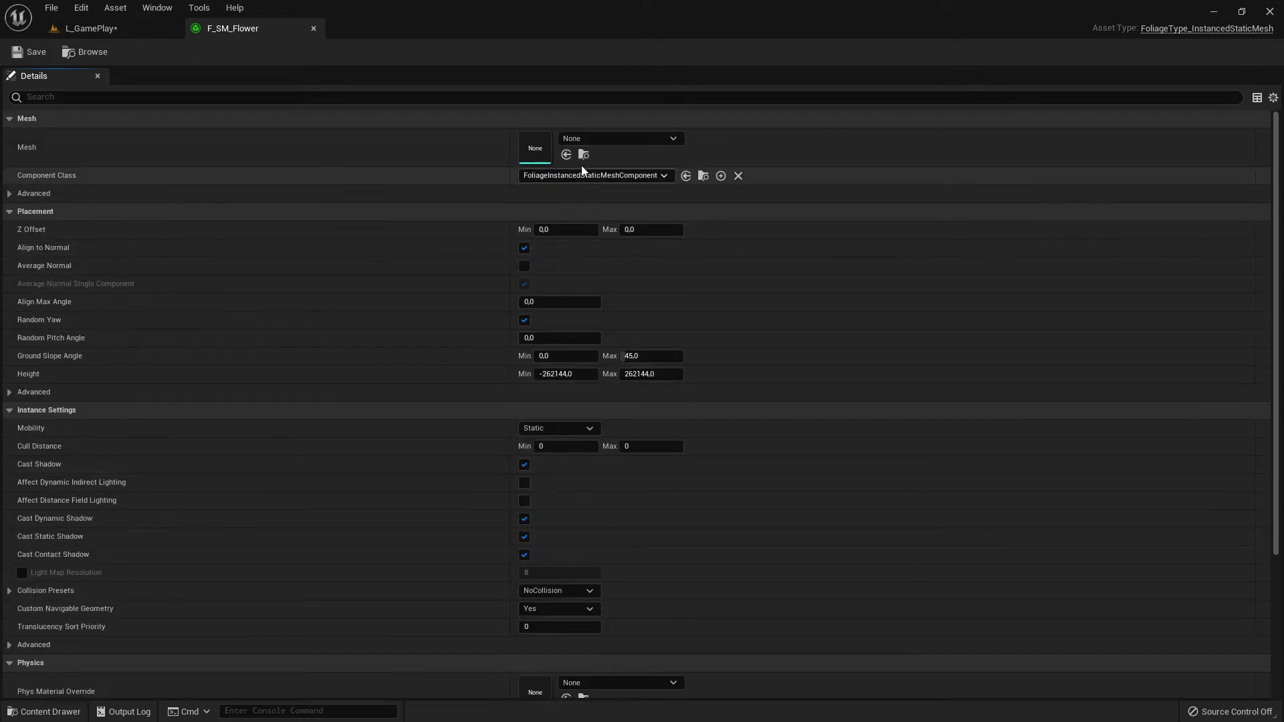
click(605, 138)
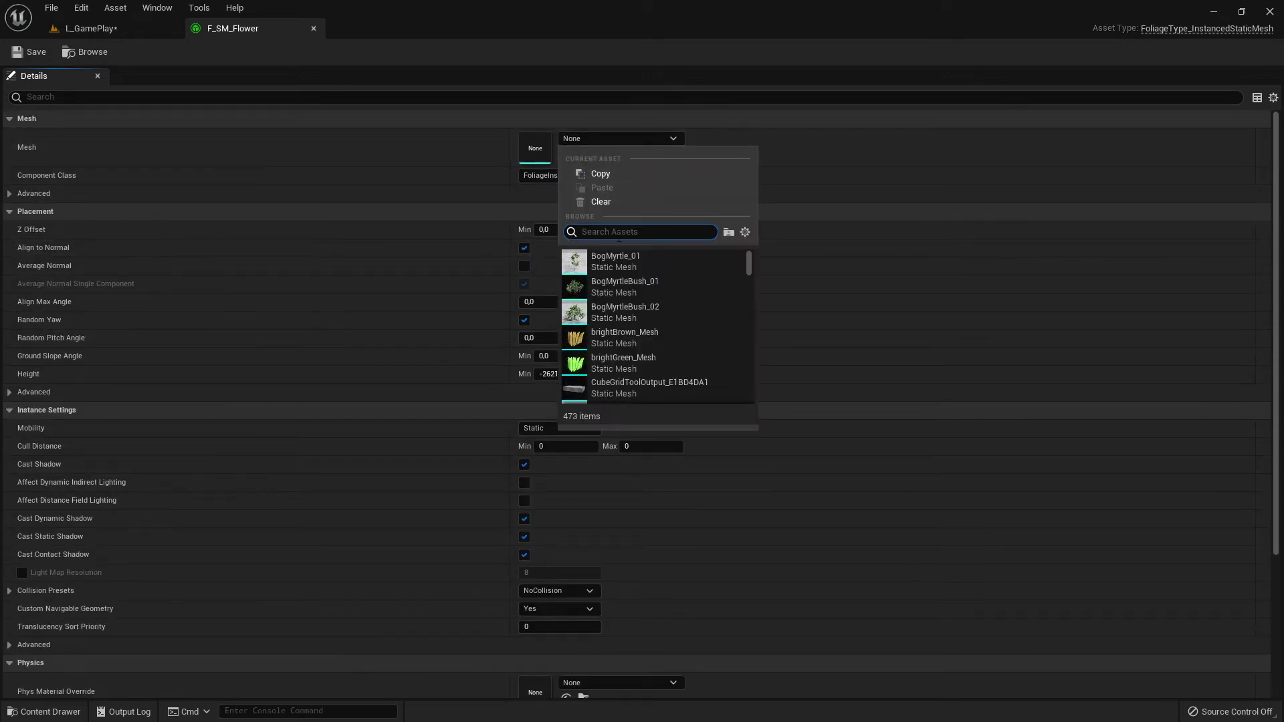
scroll(663, 313, down, 5)
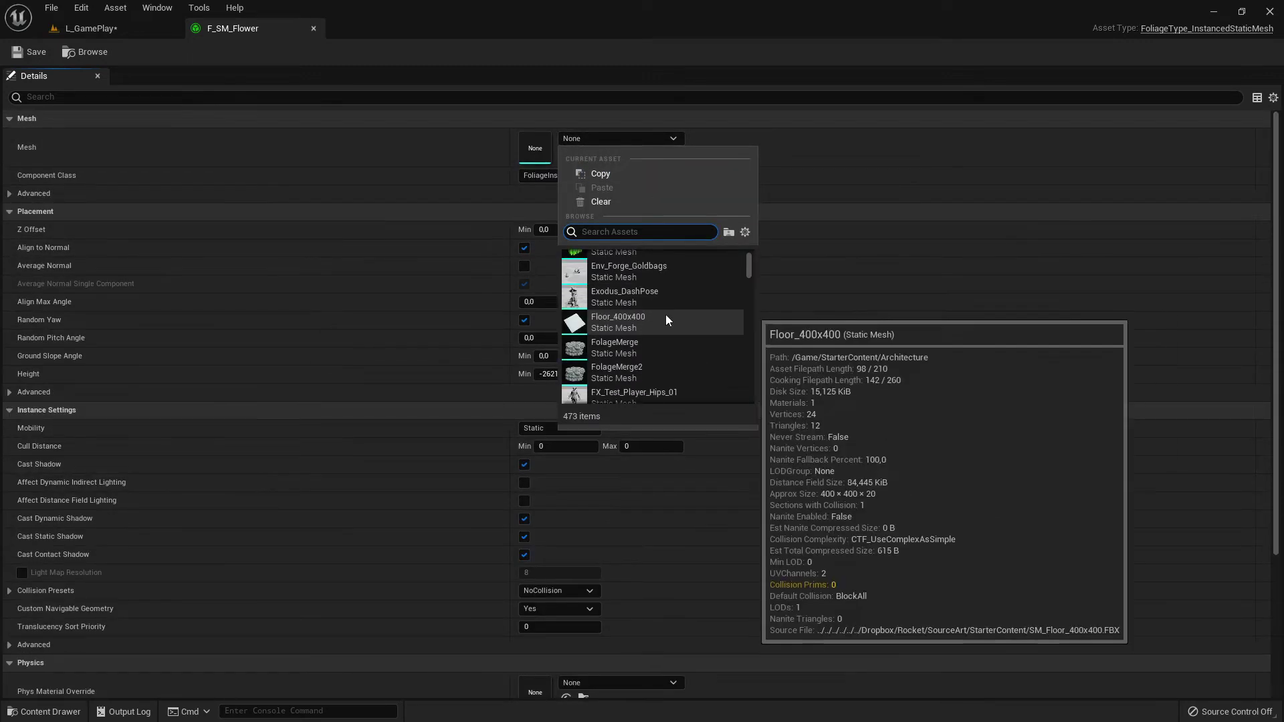
scroll(647, 315, down, 6)
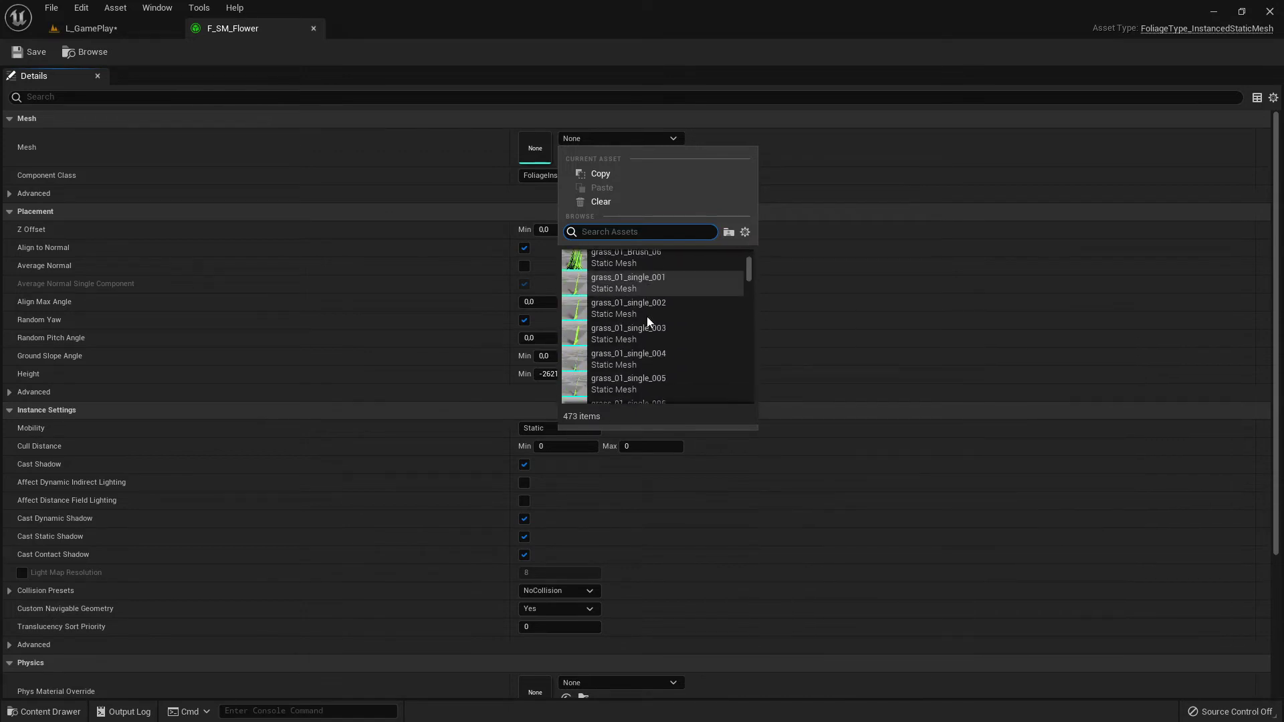
scroll(689, 319, down, 4)
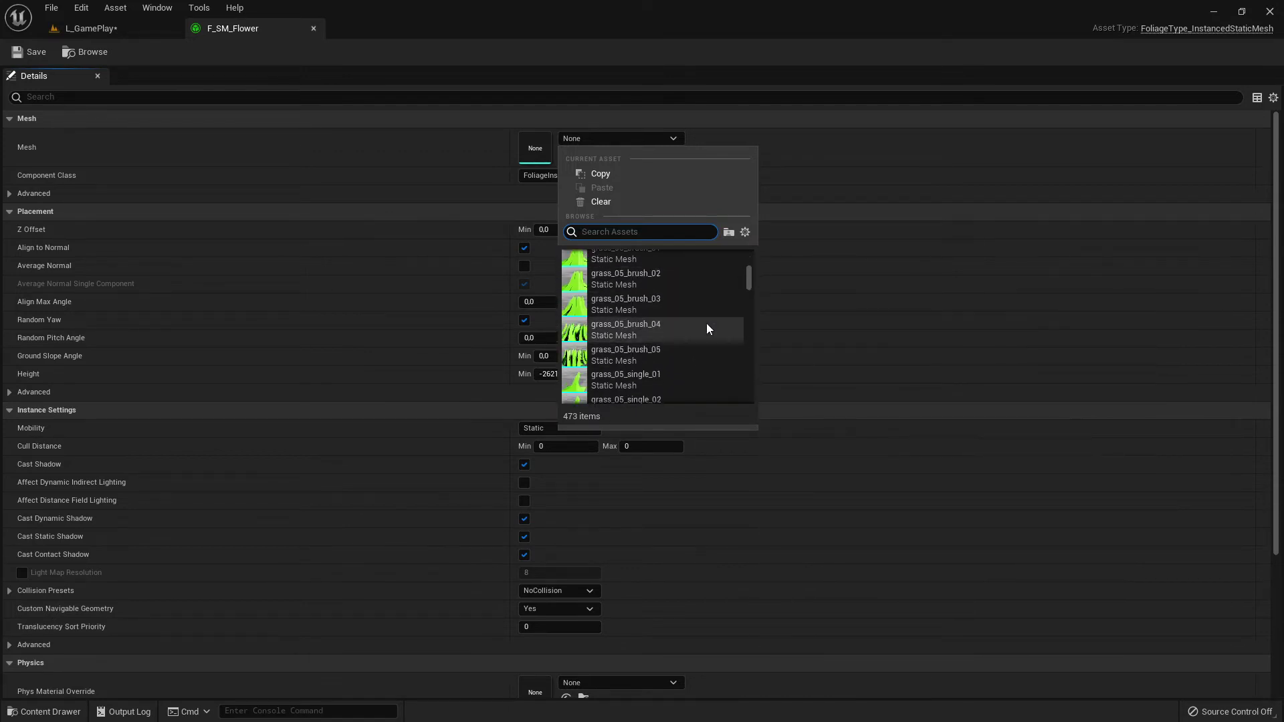
drag(748, 295, 756, 232)
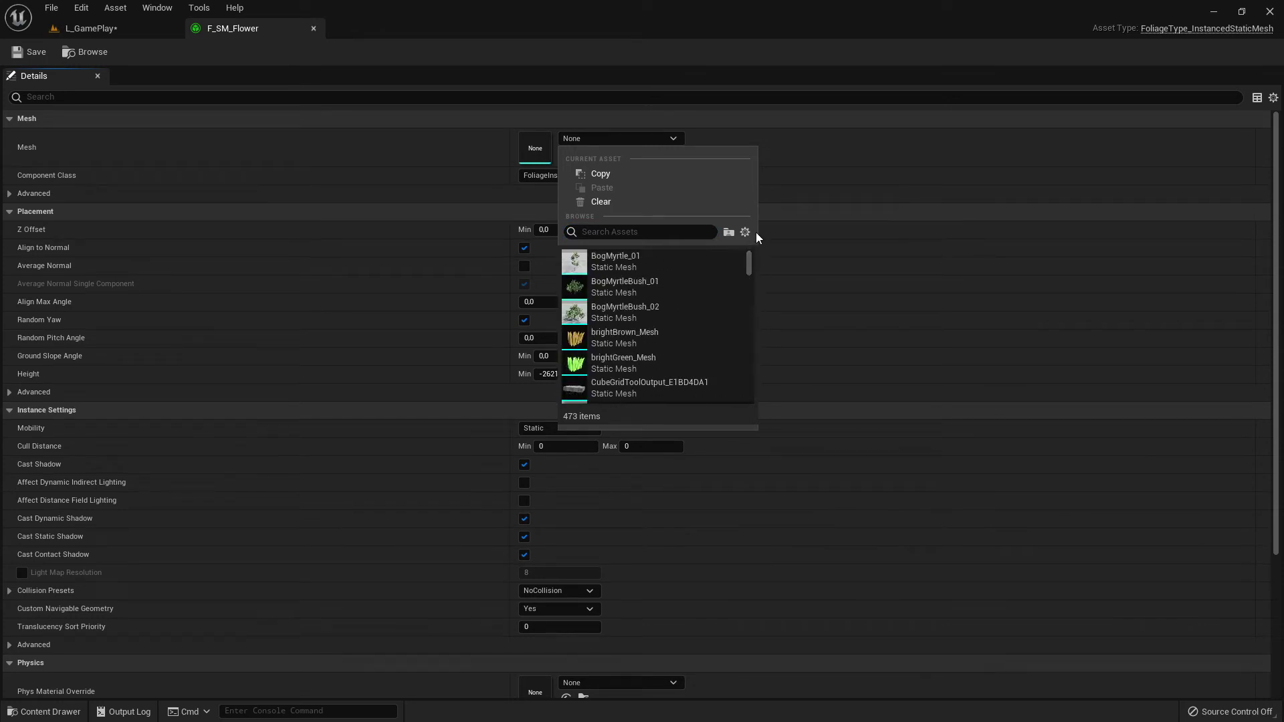
click(638, 262)
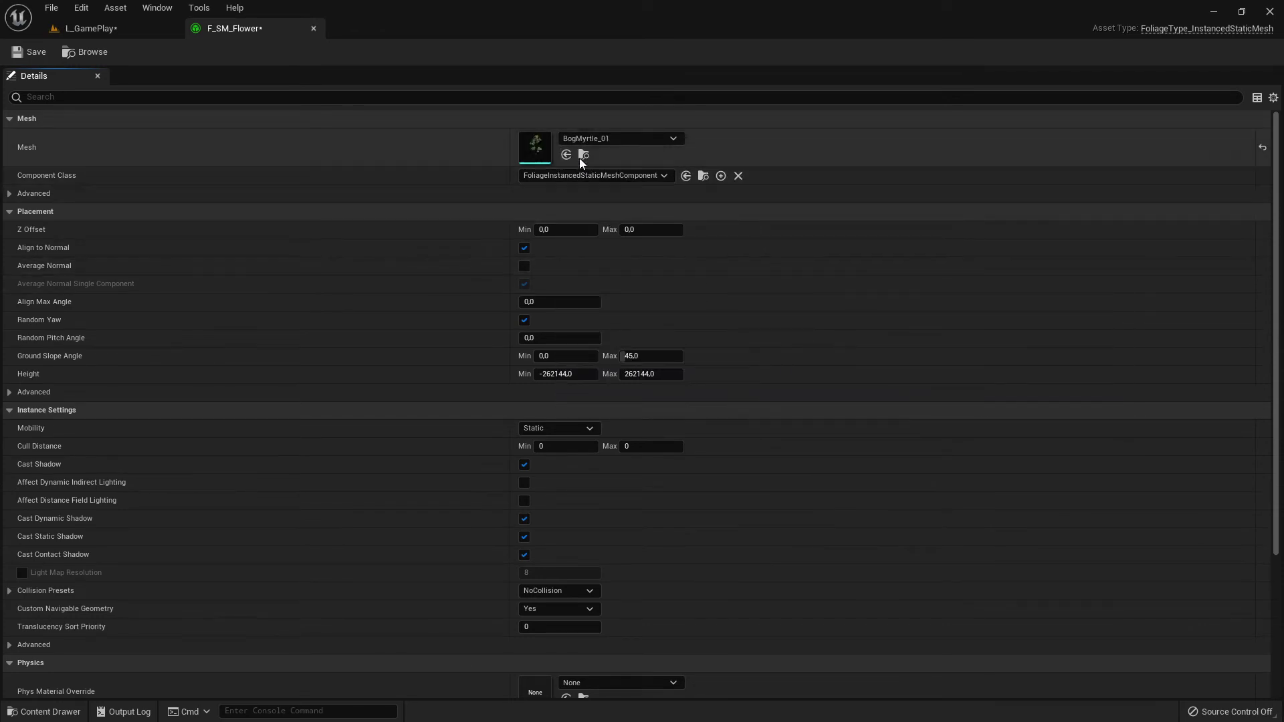
click(30, 51)
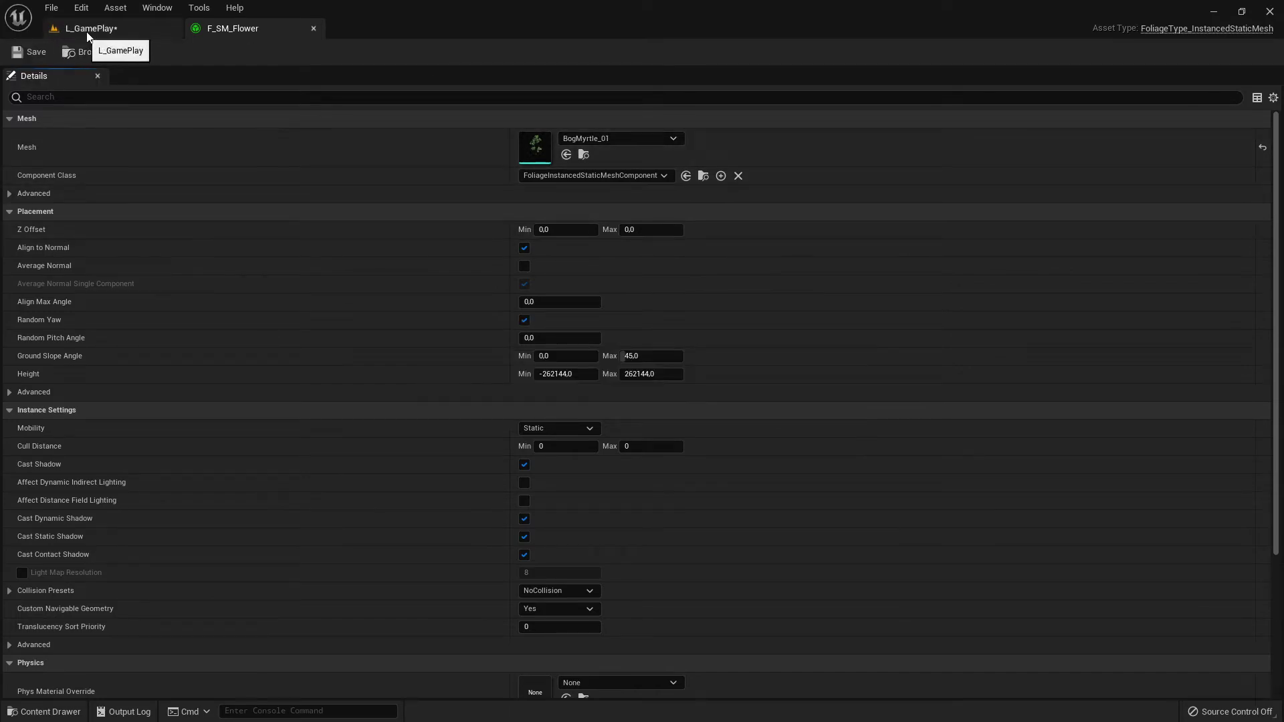
click(82, 33)
click(17, 52)
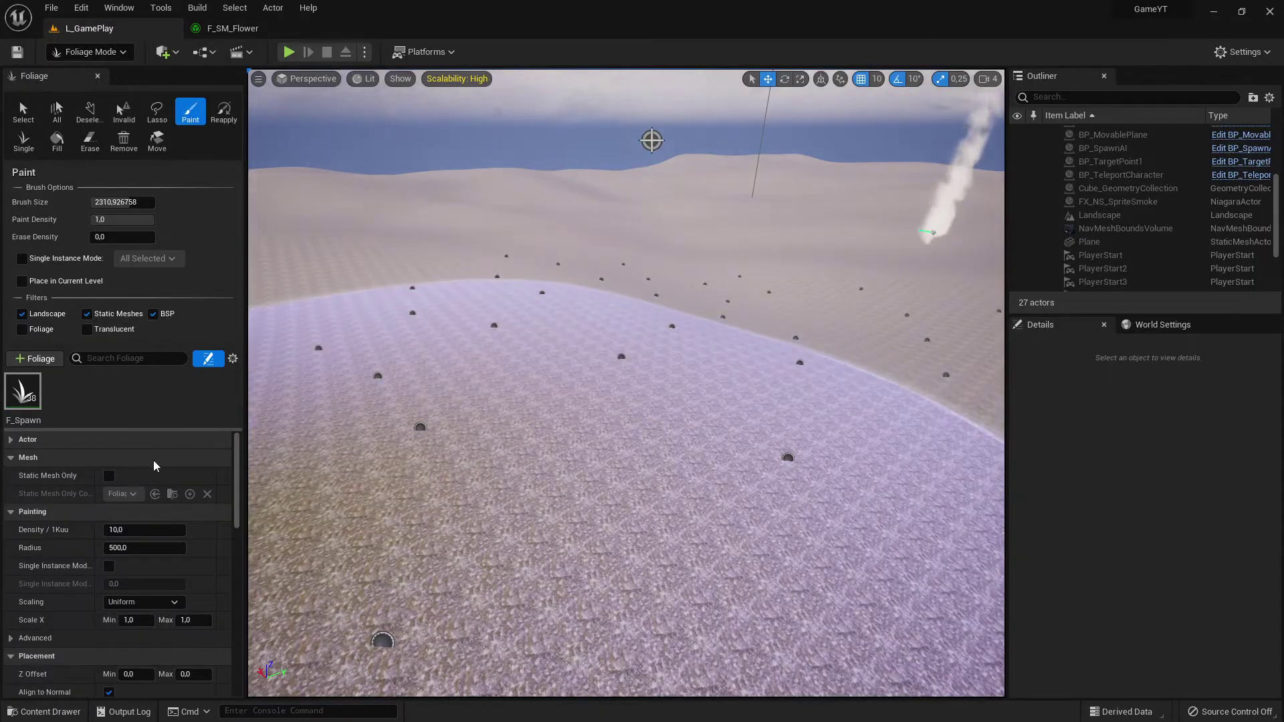
Step: Add the F_SM_Flower asset from the Foliage/Created folder to the foliage palette beside F_Spawn
click(11, 713)
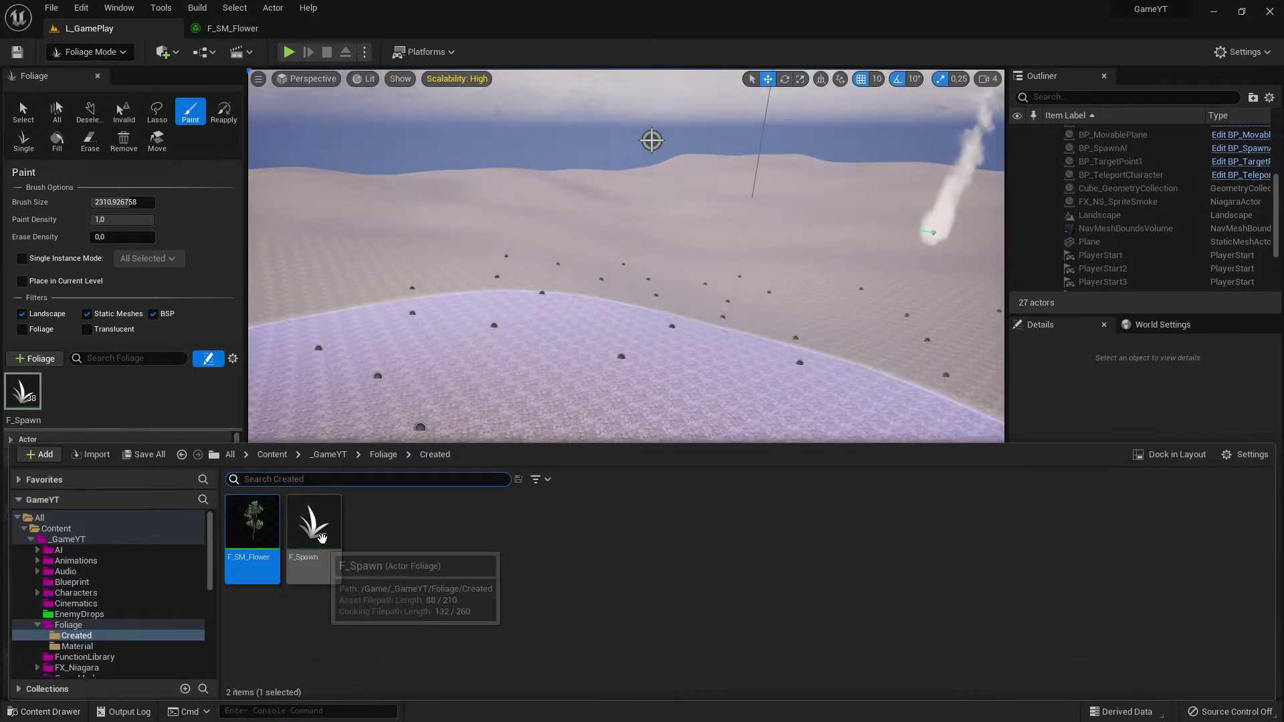
drag(312, 533, 373, 589)
click(139, 398)
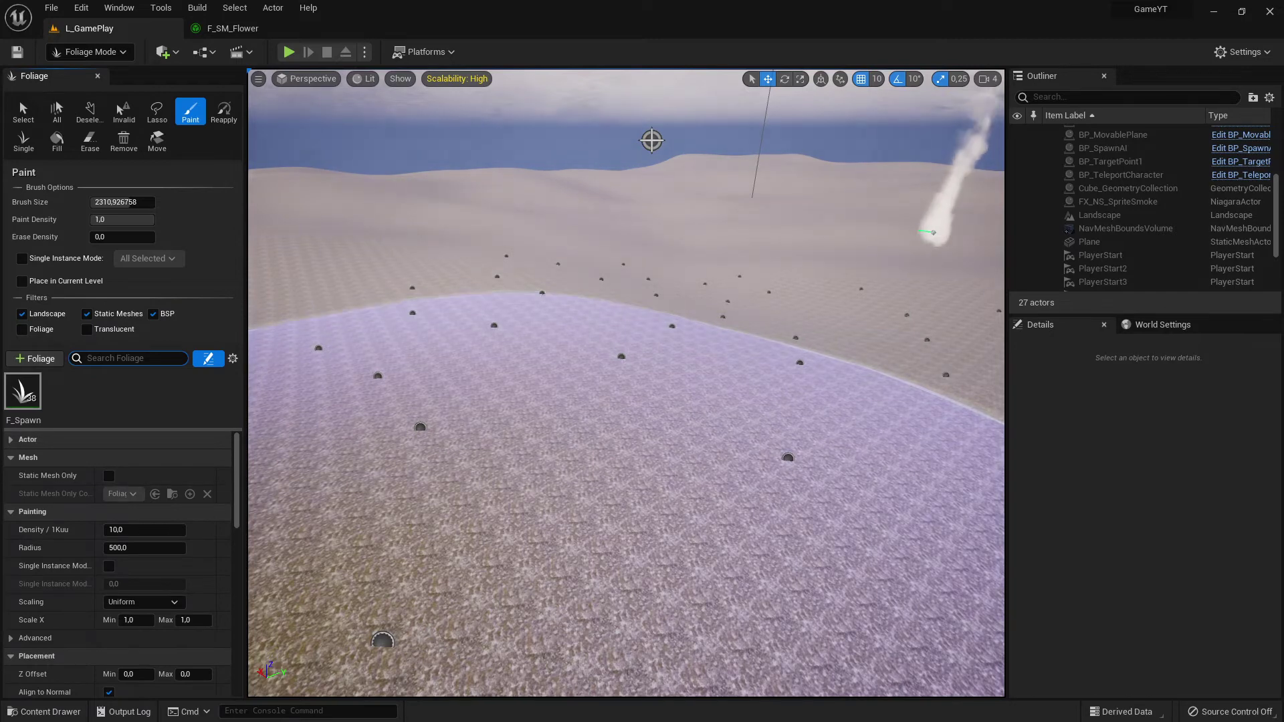
click(40, 713)
drag(312, 533, 124, 400)
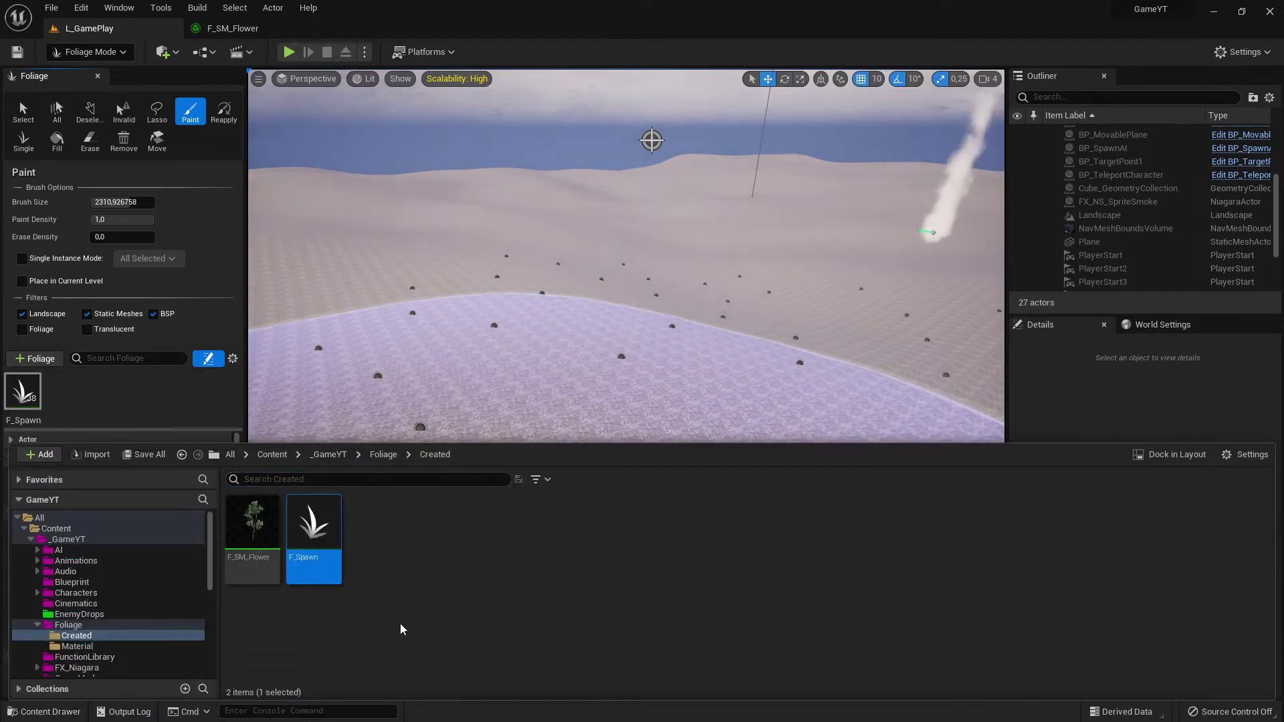
drag(610, 439, 611, 497)
drag(320, 583, 429, 607)
click(565, 623)
drag(252, 575, 185, 432)
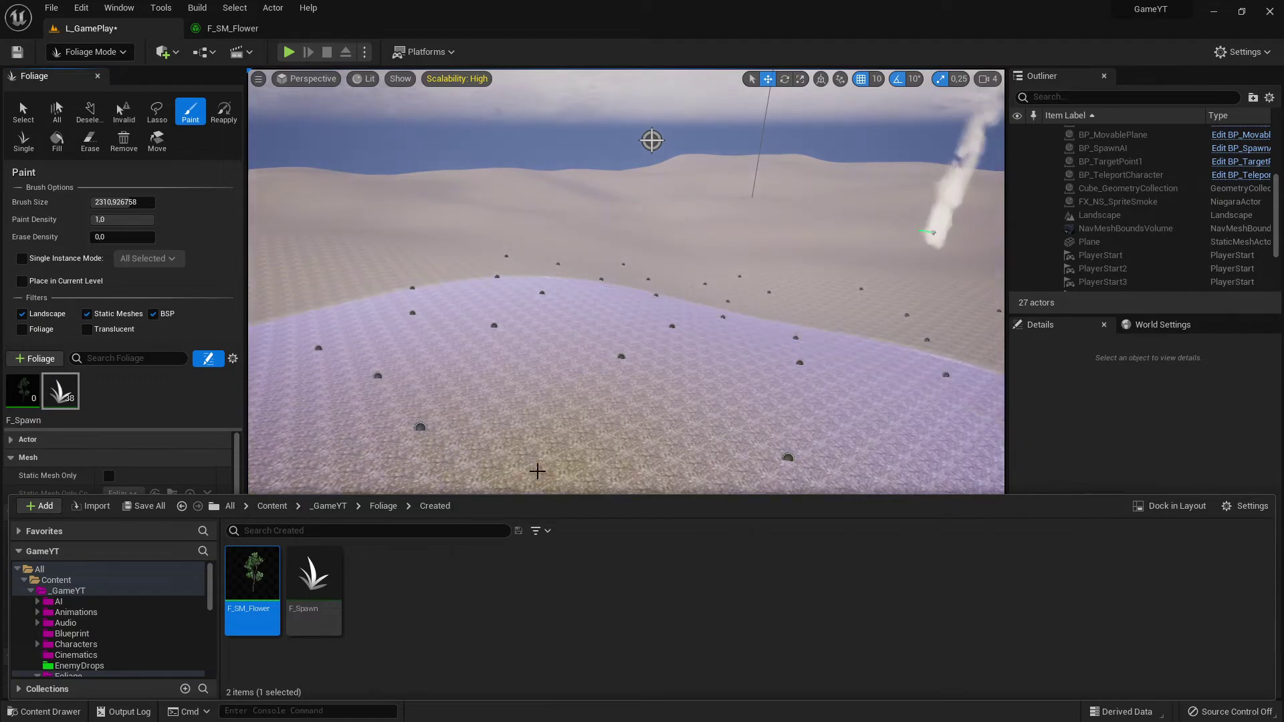
Step: Disable F_Spawn for painting and paint F_SM_Flower widely over the sand hill
click(536, 470)
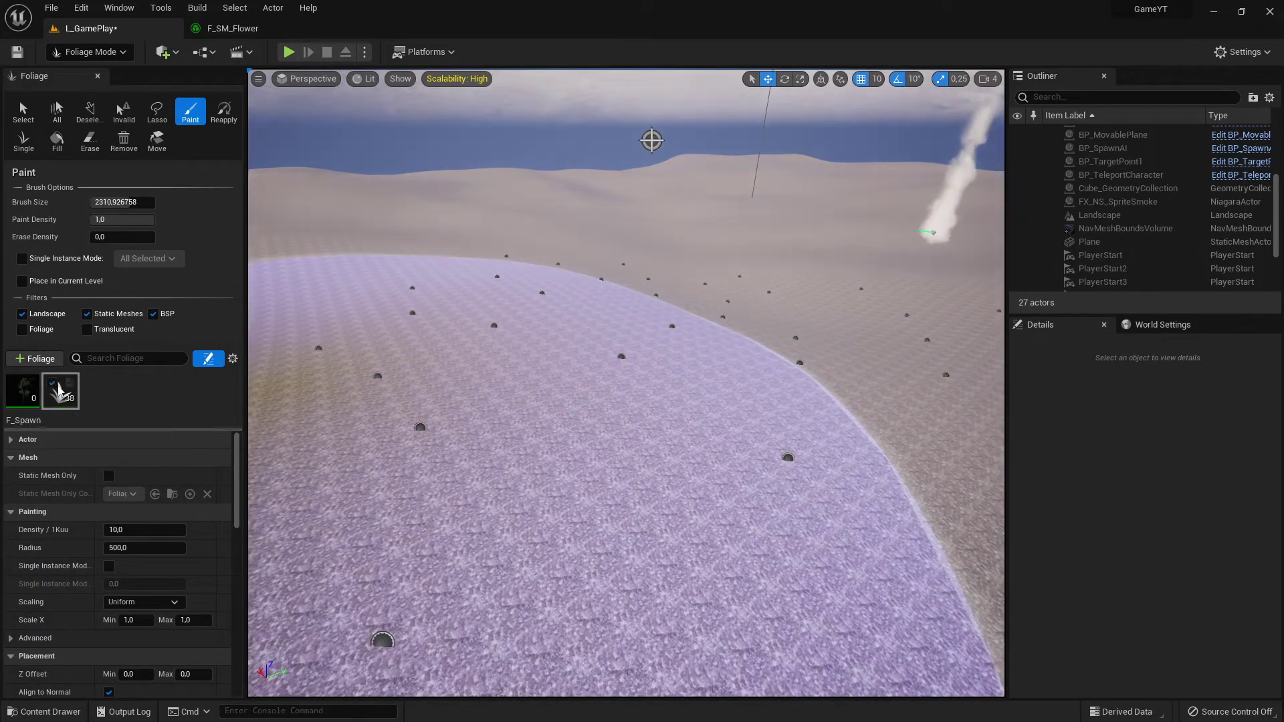
mouse_move(612, 365)
right_down()
mouse_move(652, 368)
mouse_move(620, 365)
right_up()
mouse_move(620, 365)
mouse_down()
mouse_move(713, 404)
mouse_move(620, 479)
mouse_move(591, 384)
mouse_up()
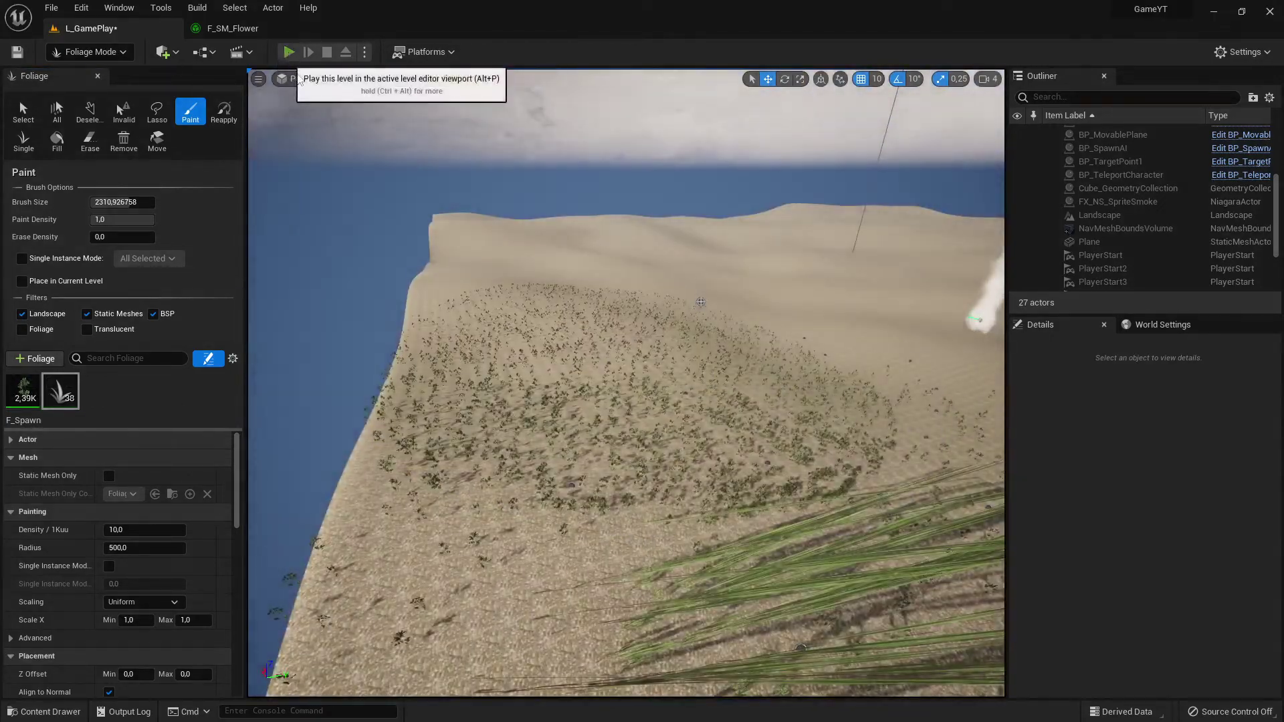
Step: Play the level, run the character through the densely painted F_SM_Flower plants, and stop the session
click(288, 53)
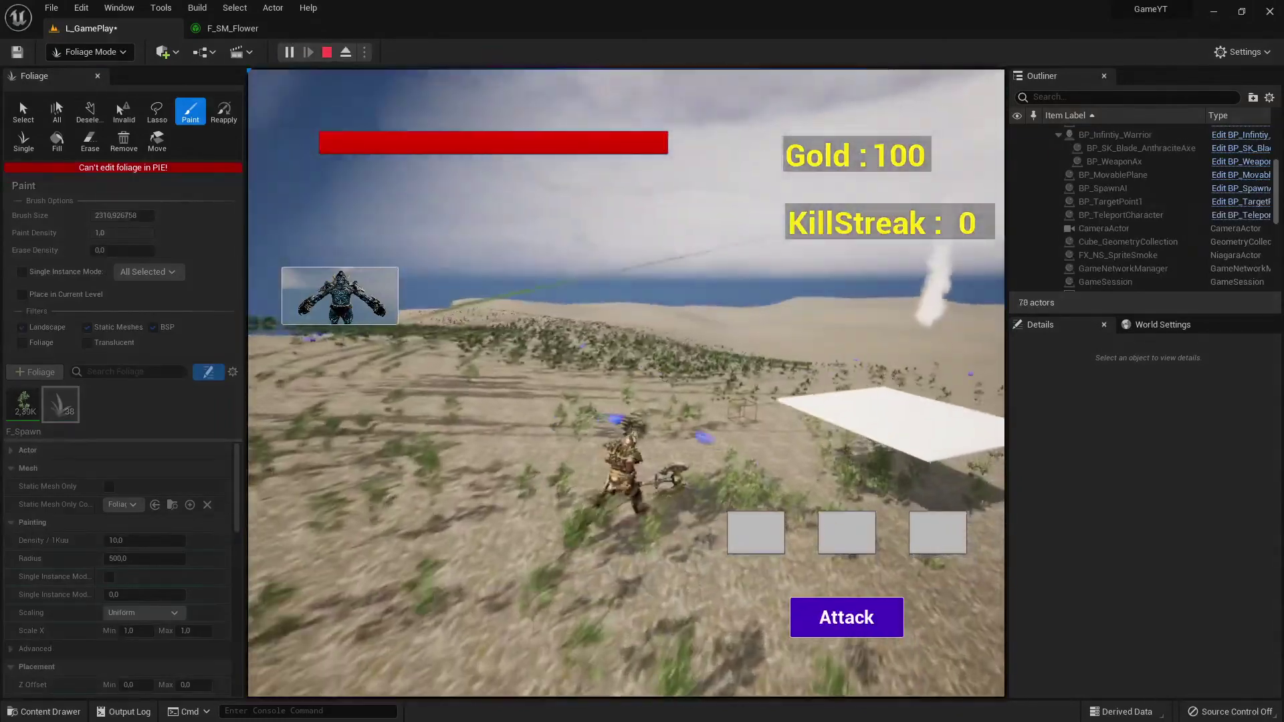
key(w)
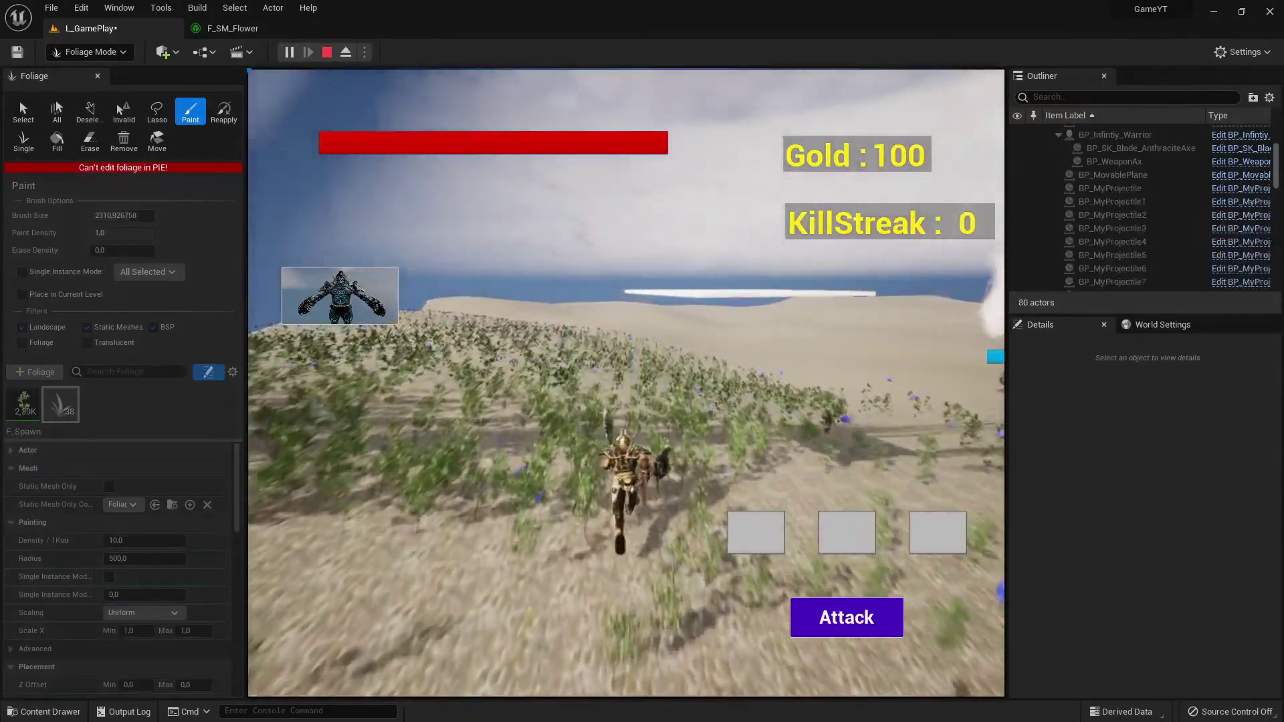
key(w)
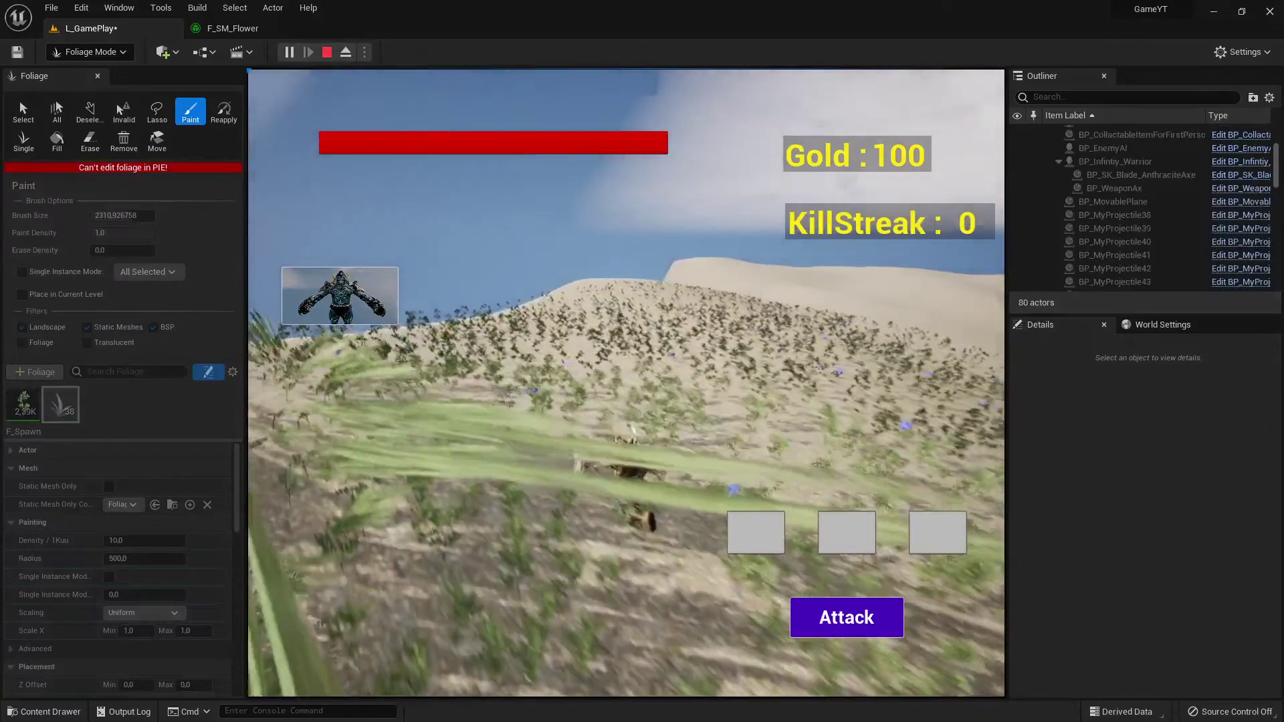
key(w)
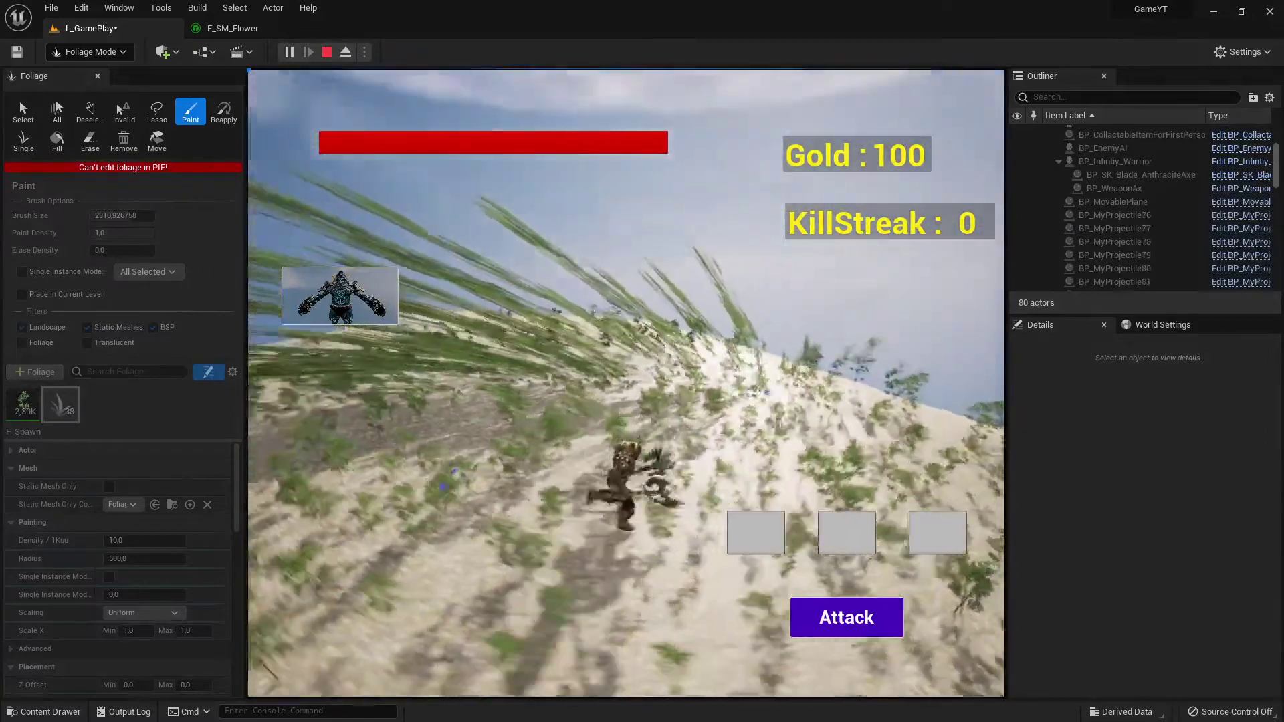
key(w)
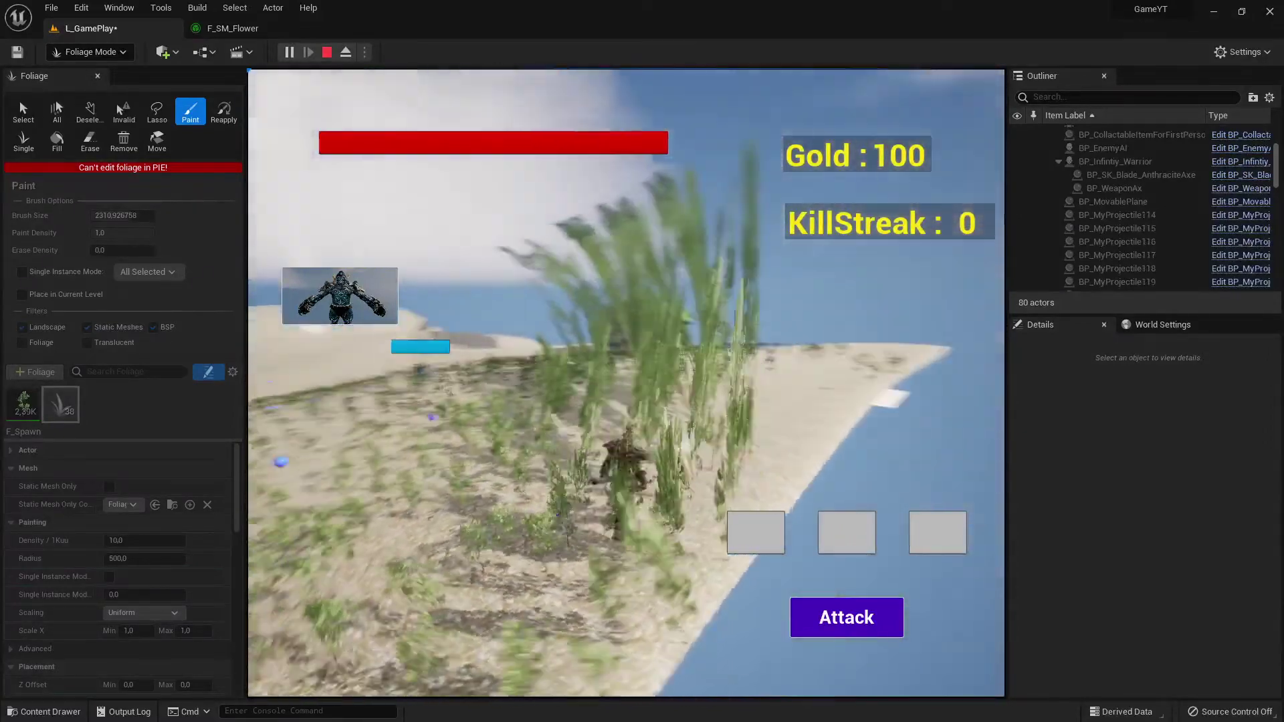
key(w)
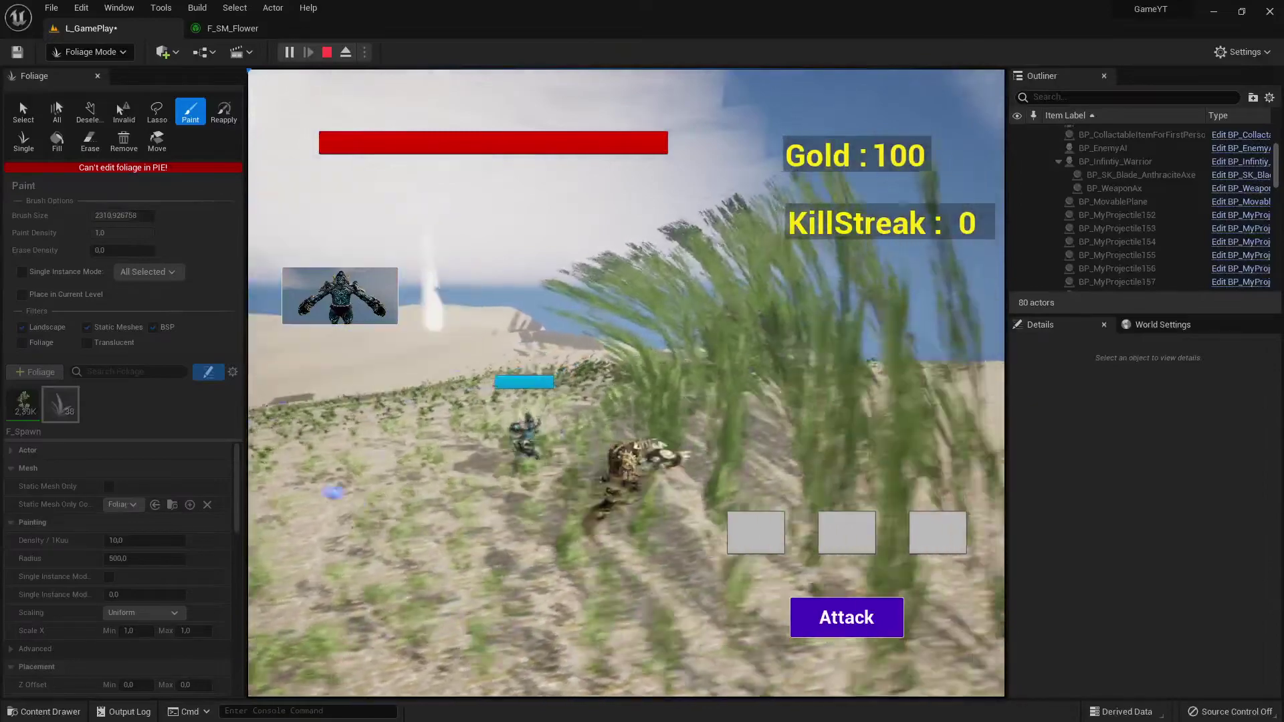
key(w)
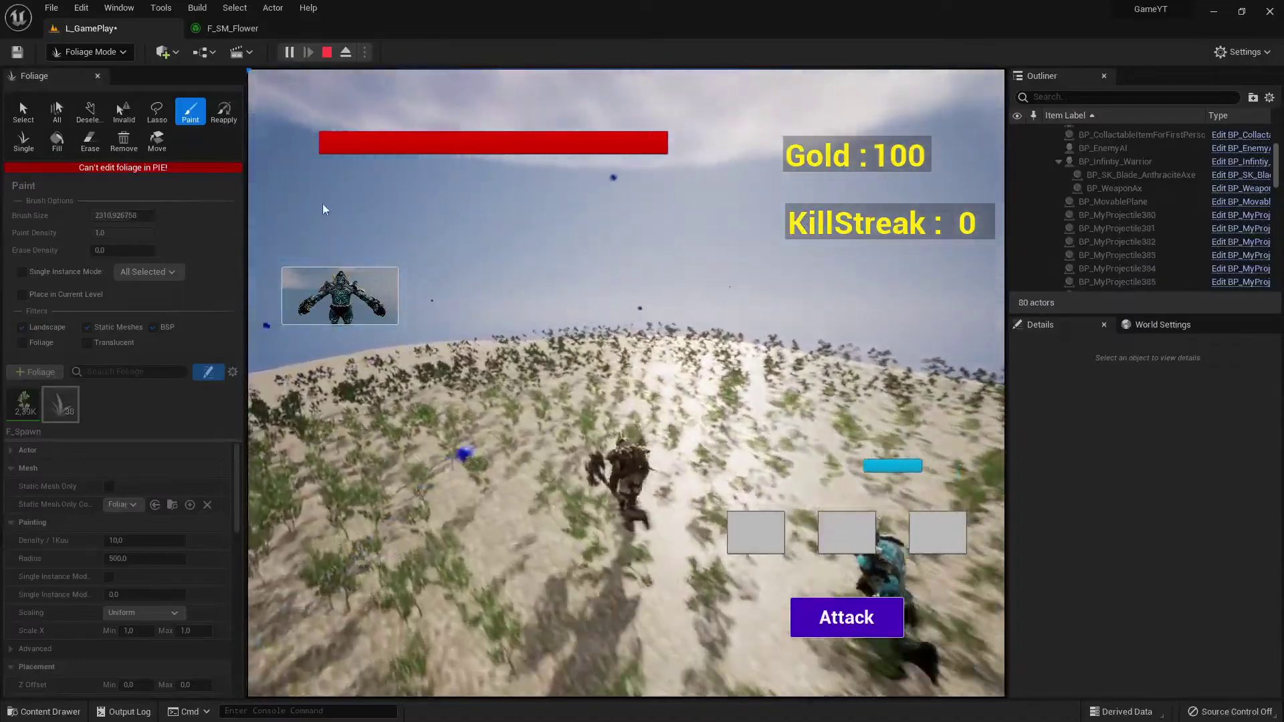
click(327, 53)
Step: Erase the painted F_SM_Flower instances from the landscape
mouse_move(444, 206)
right_down()
mouse_move(535, 120)
mouse_move(542, 268)
mouse_move(602, 255)
mouse_move(569, 281)
right_up()
shift+drag(555, 374, 539, 263)
mouse_move(539, 264)
right_down()
mouse_move(321, 322)
mouse_move(469, 167)
mouse_move(496, 168)
right_up()
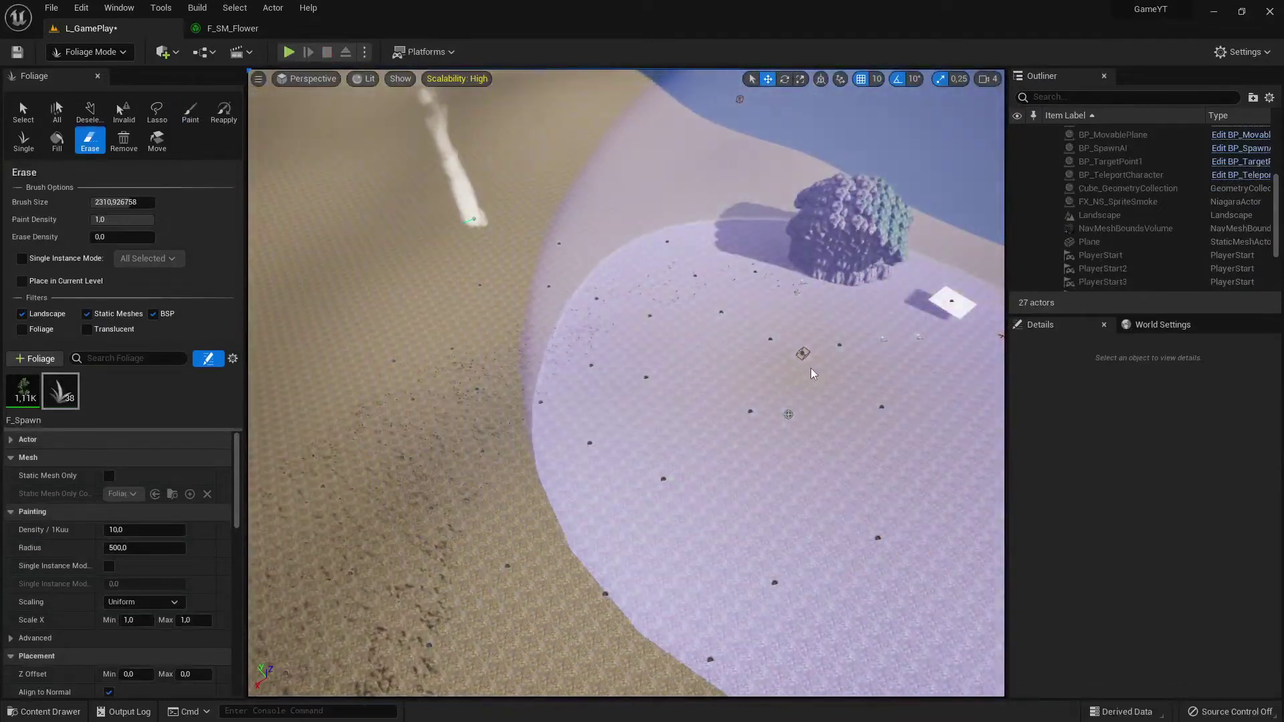
mouse_move(813, 374)
shift+mouse_down()
mouse_move(321, 464)
mouse_move(490, 359)
mouse_move(383, 394)
mouse_move(1078, 582)
shift+mouse_up()
Step: Set the paint density to 0.5 and repaint F_SM_Flower across the landscape around the mossy rock
right_drag(589, 428, 757, 438)
click(134, 222)
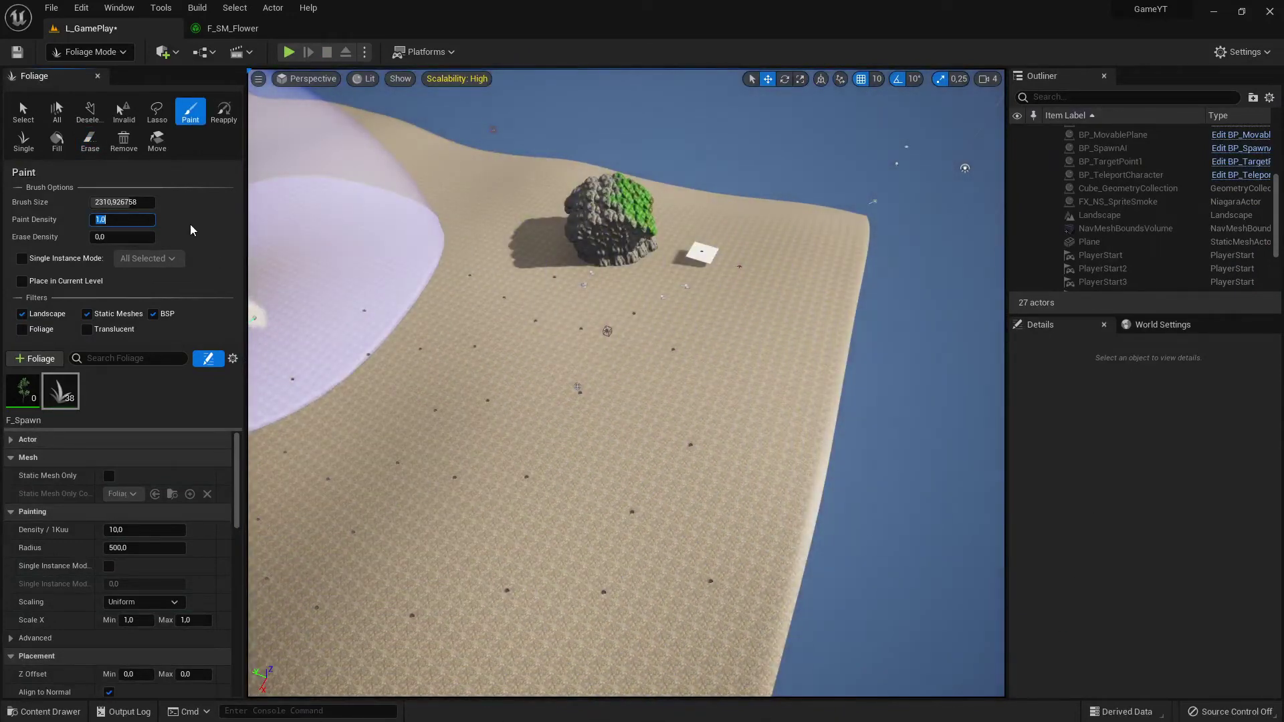
key(BackSpace)
text(.)
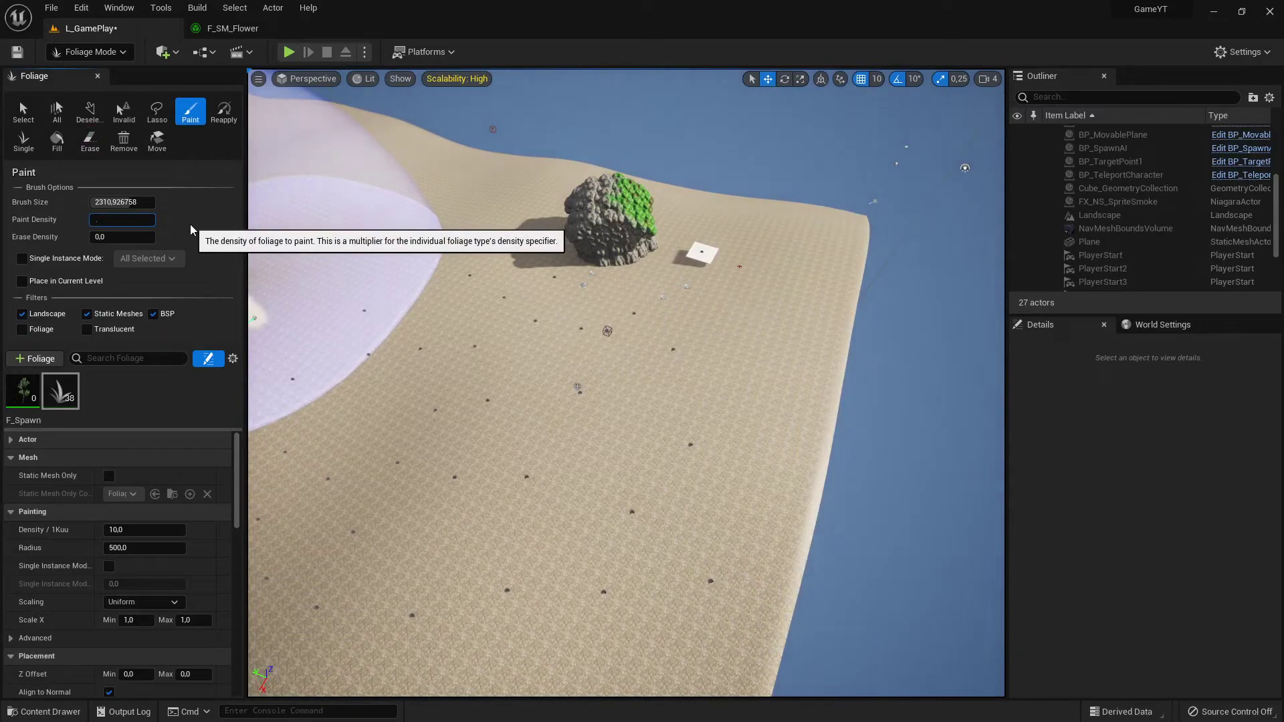
text(5)
key(Return)
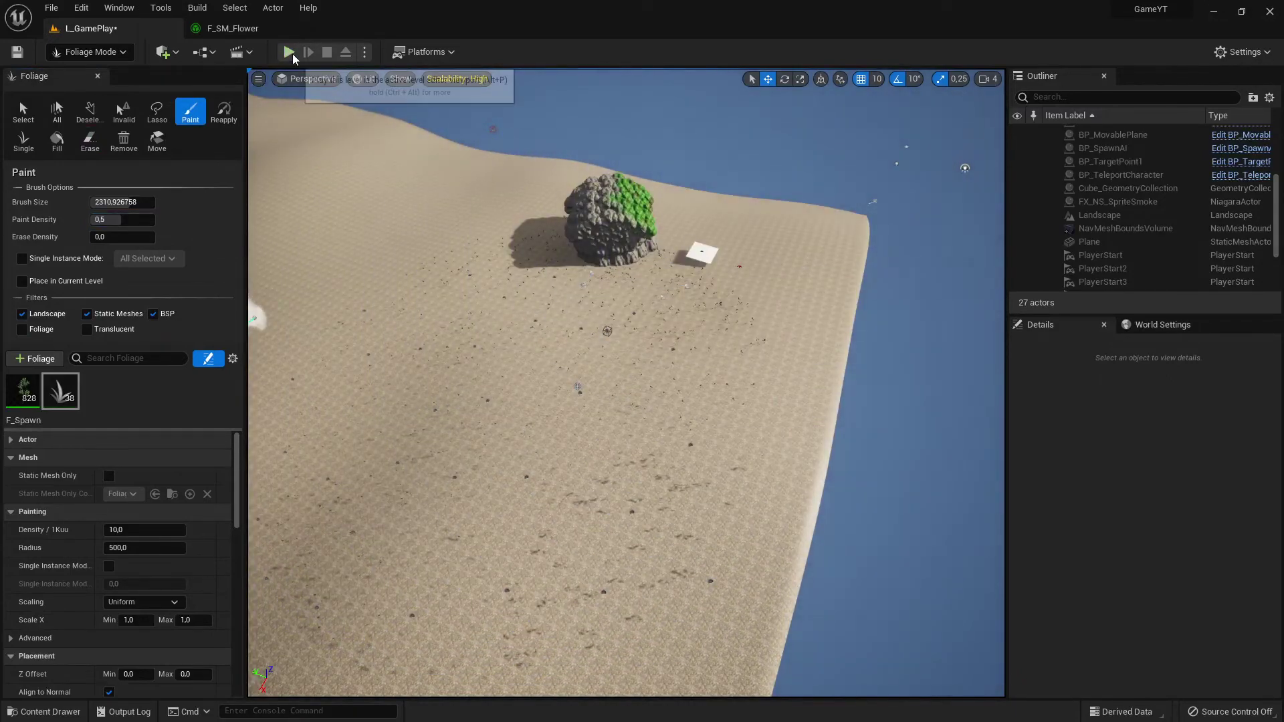
Step: Play the level, run the character around the mossy rock among the sparser F_SM_Flower plants, and stop the session
click(288, 52)
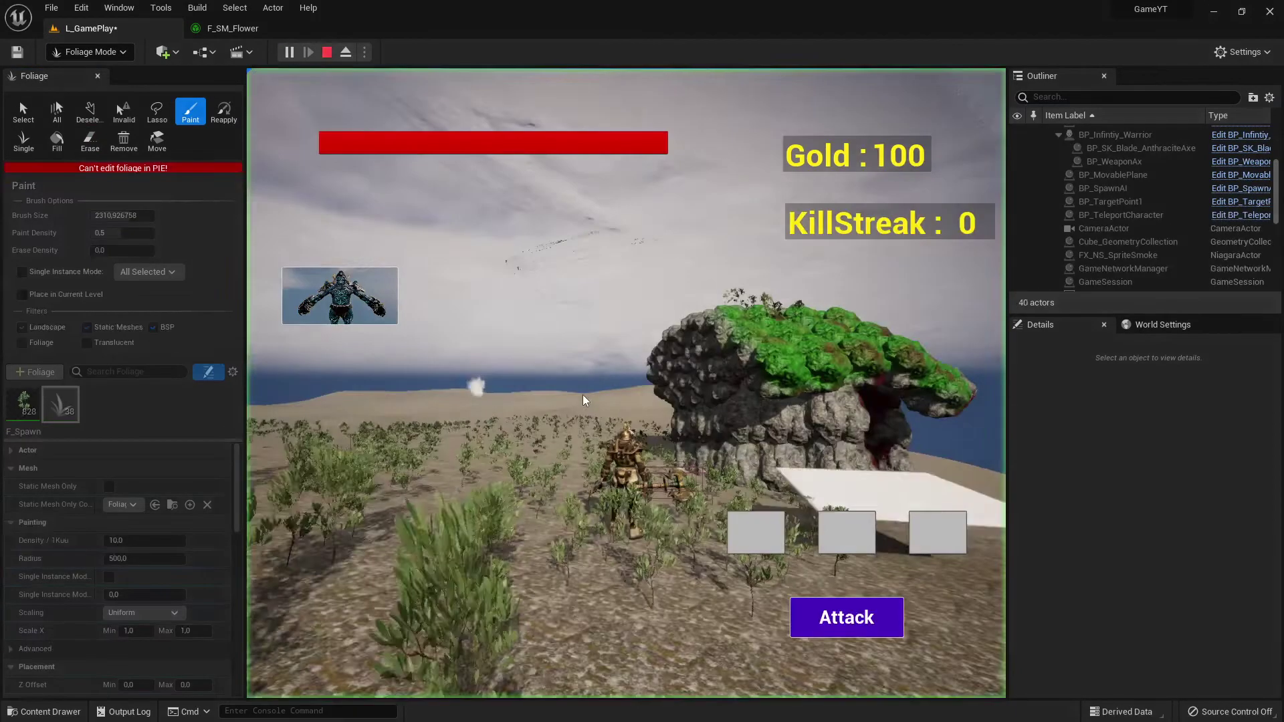
click(585, 402)
key(w)
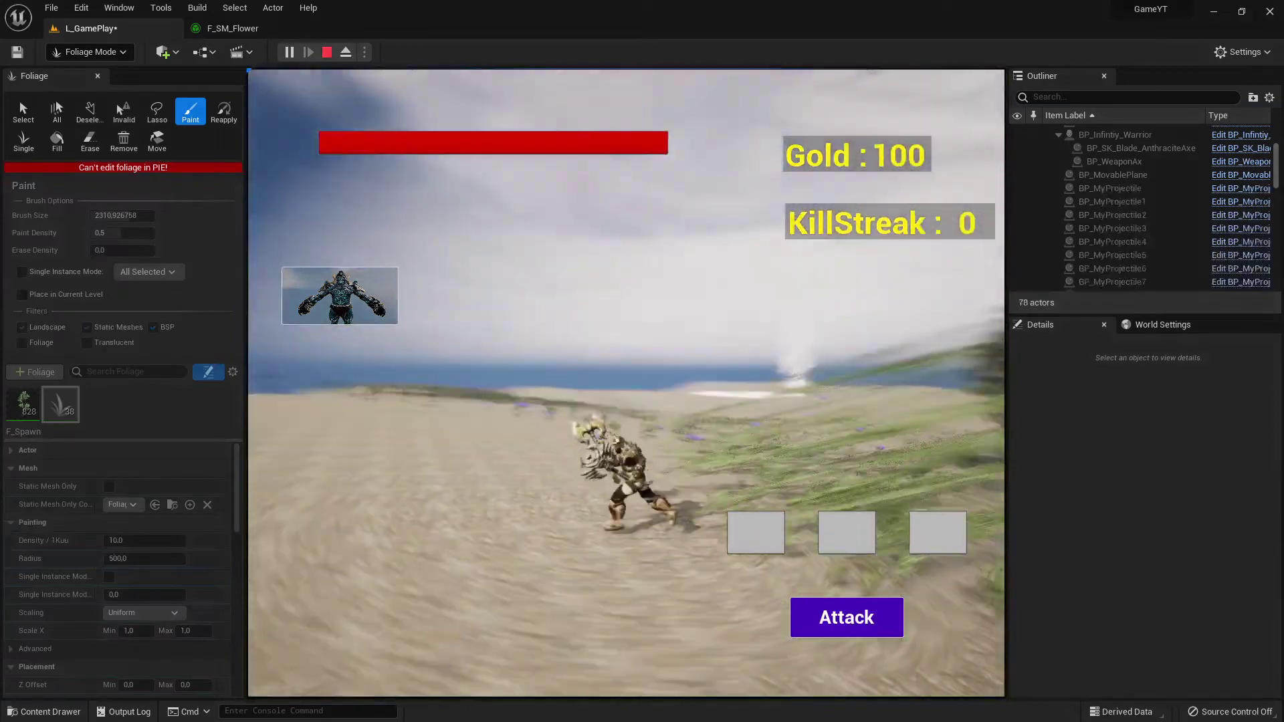
key(w)
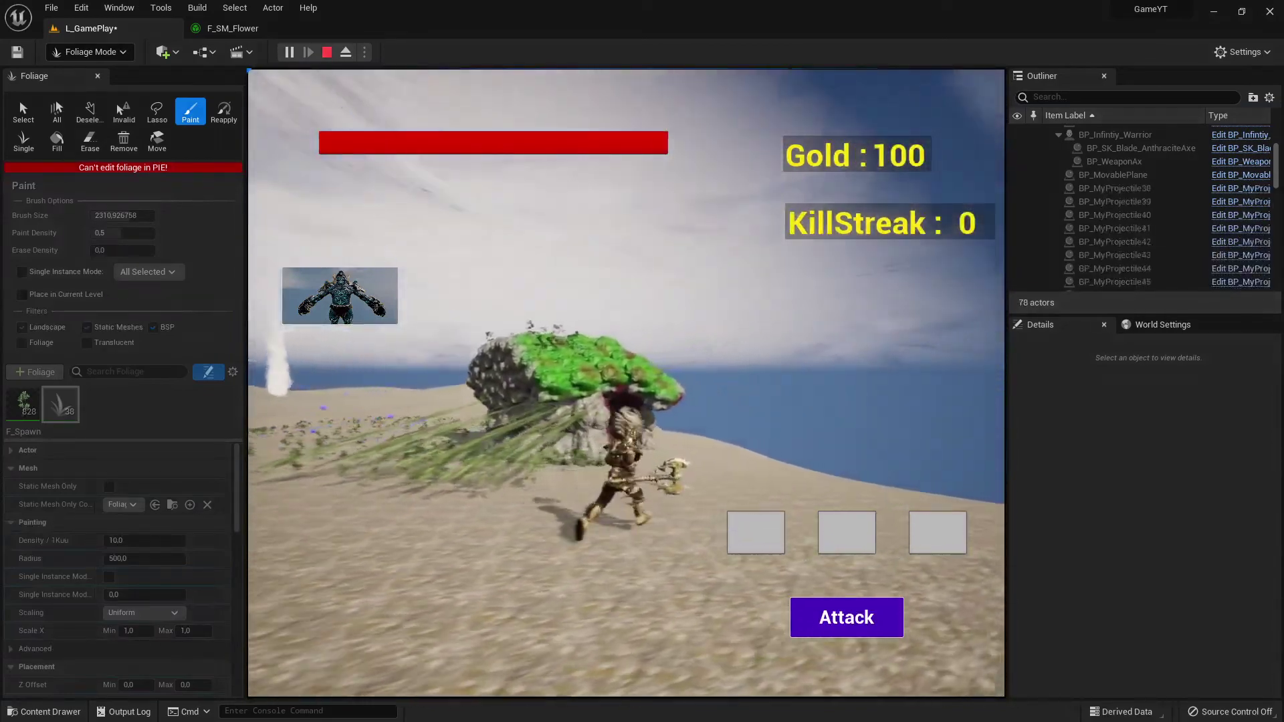
key(w)
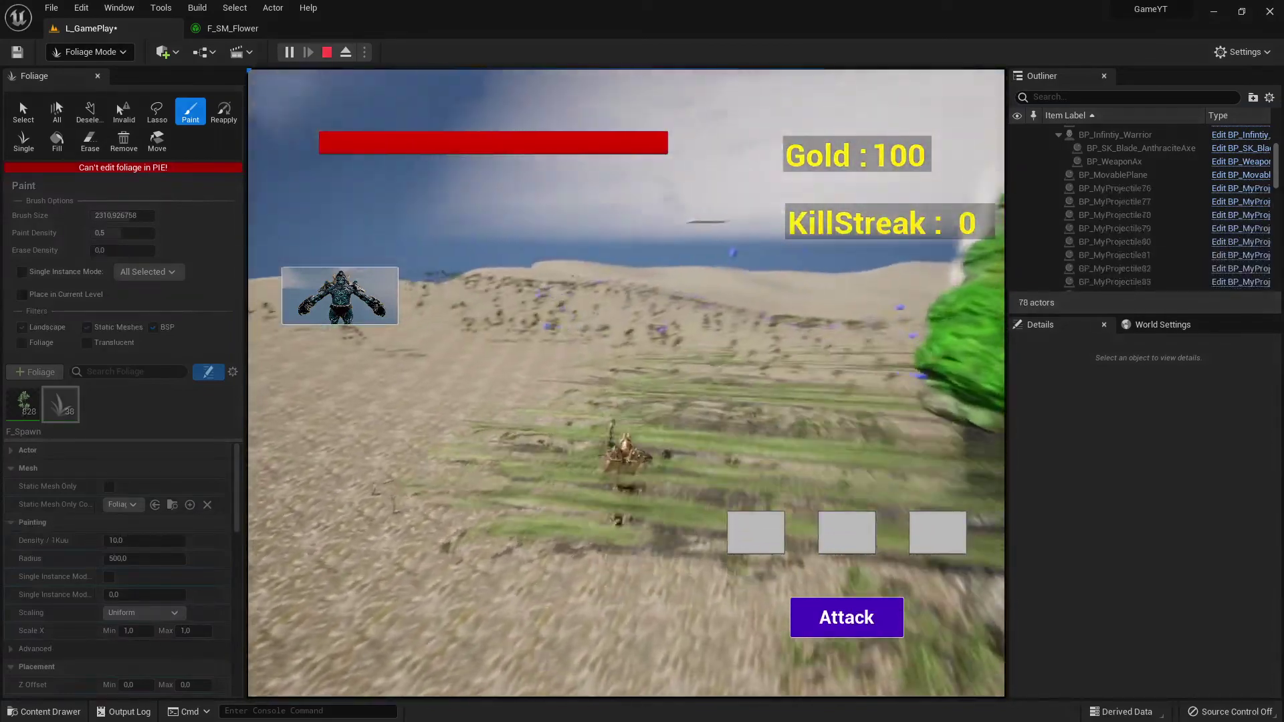
key(w)
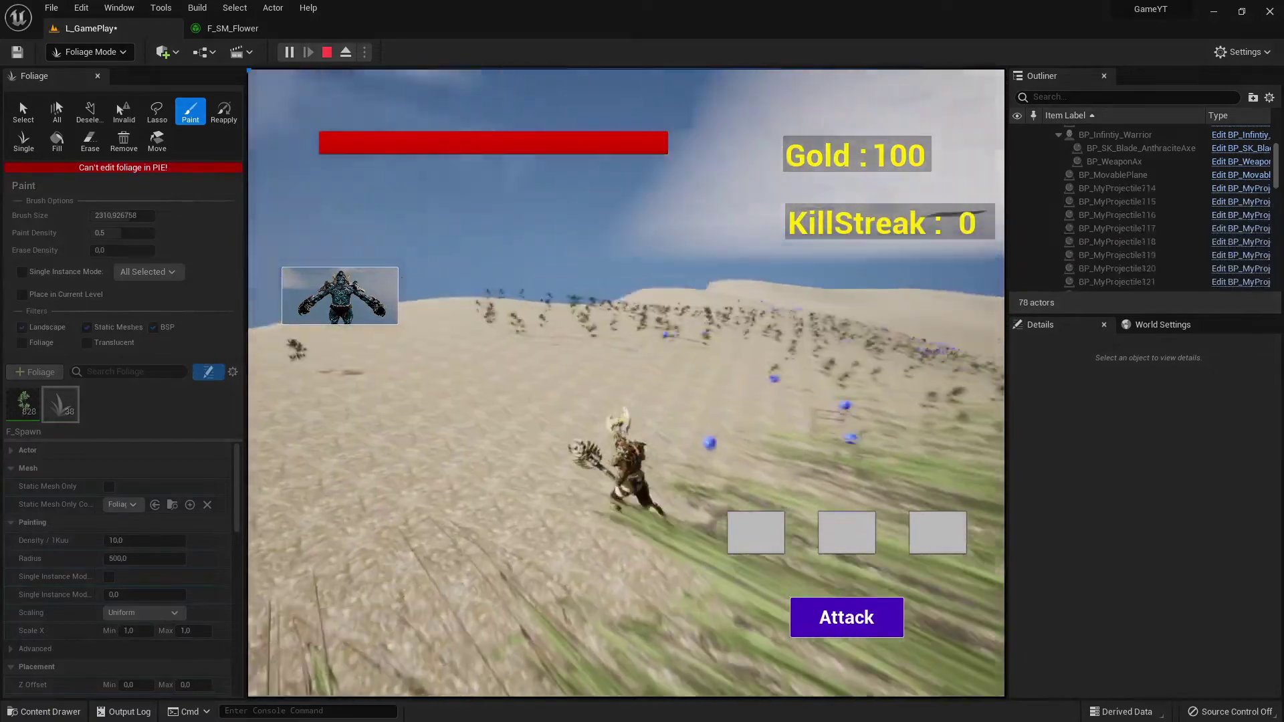
key(w)
key(shift+F1)
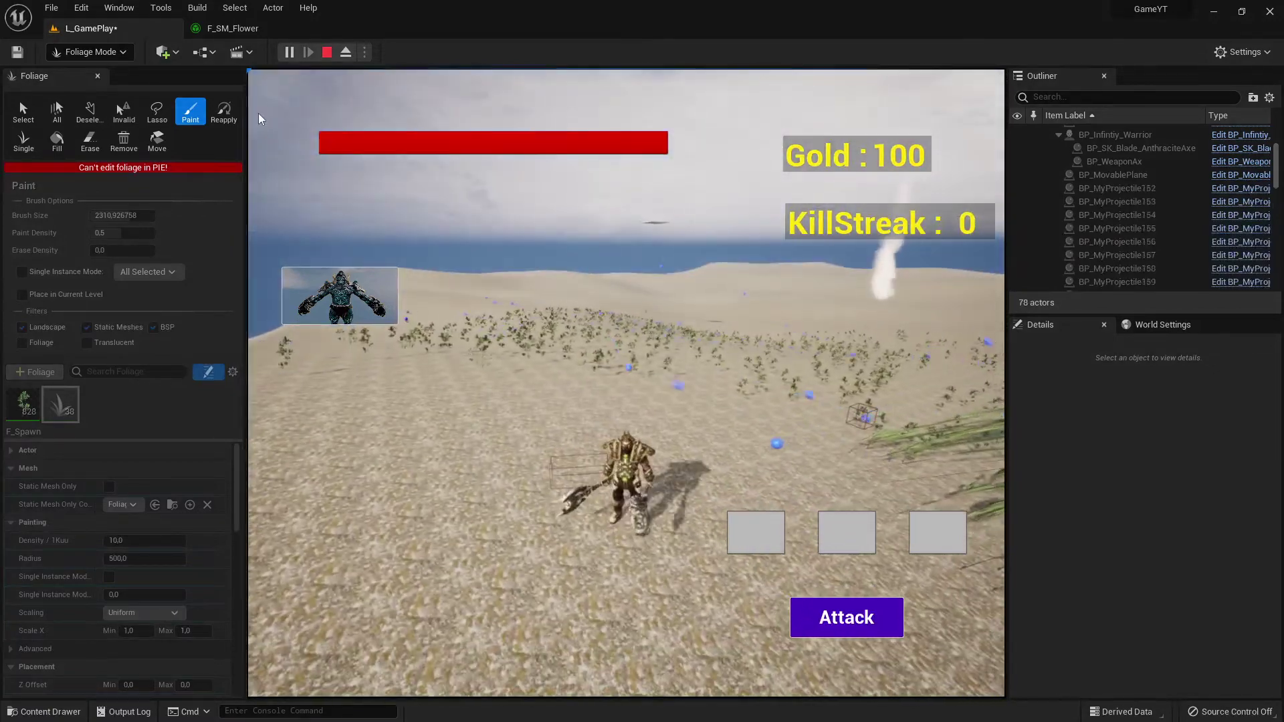
click(327, 52)
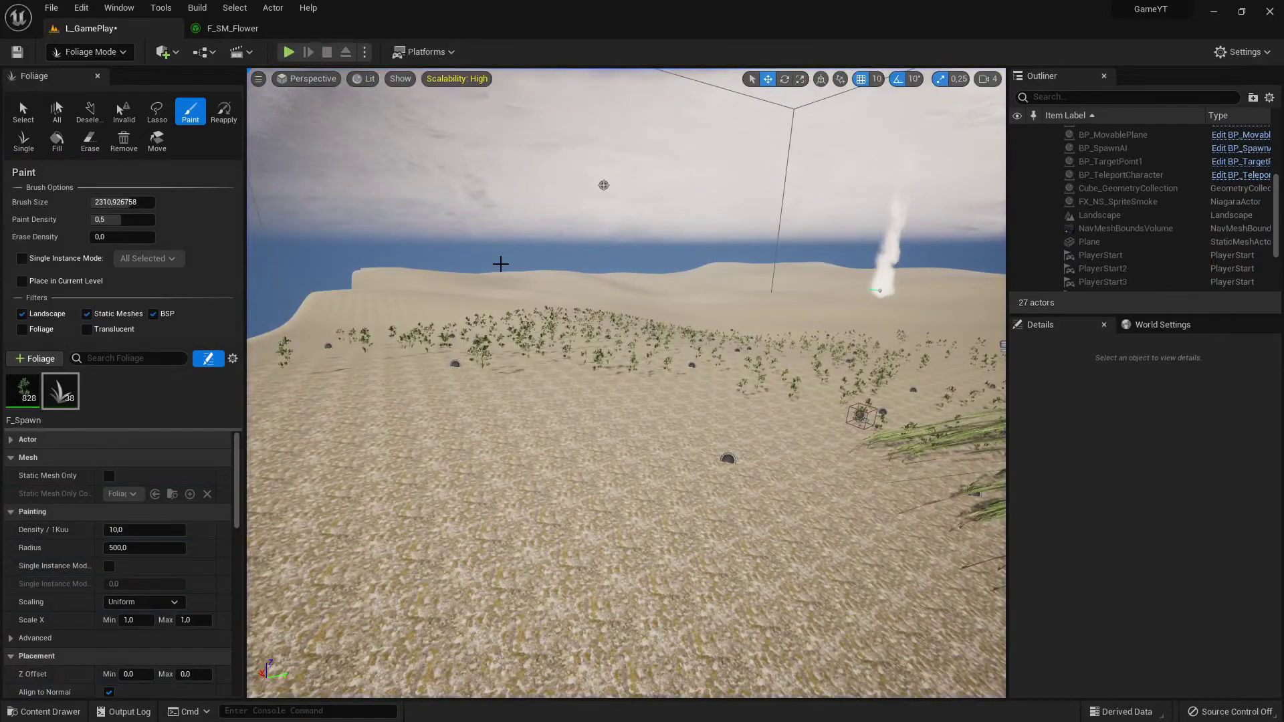
Step: Erase the F_SM_Flower plants painted at 0.5 density from the landscape
mouse_move(500, 264)
right_down()
mouse_move(722, 274)
mouse_move(655, 268)
mouse_move(535, 161)
mouse_move(629, 308)
mouse_move(670, 322)
right_up()
key(w)
key(s)
mouse_move(671, 322)
shift+mouse_down()
mouse_move(538, 307)
mouse_move(588, 293)
shift+mouse_up()
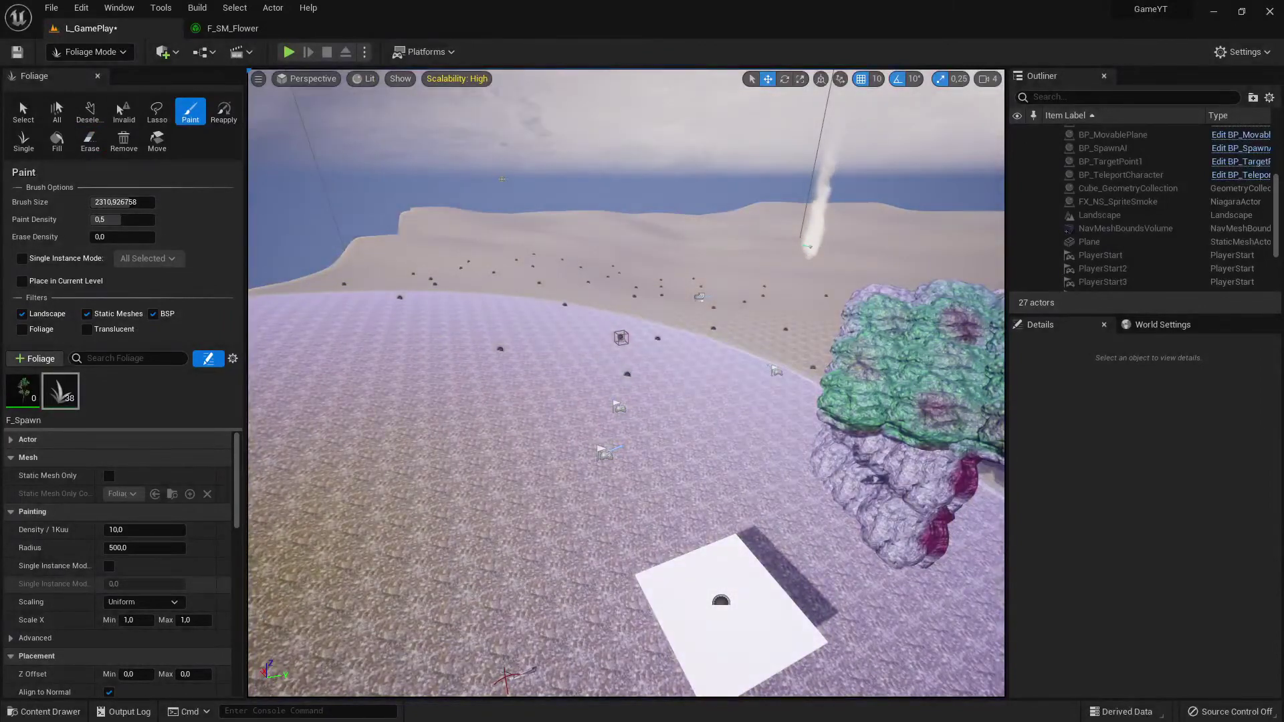
Step: Check which foliage asset types can be created in the Foliage/Created folder, without creating any
click(44, 711)
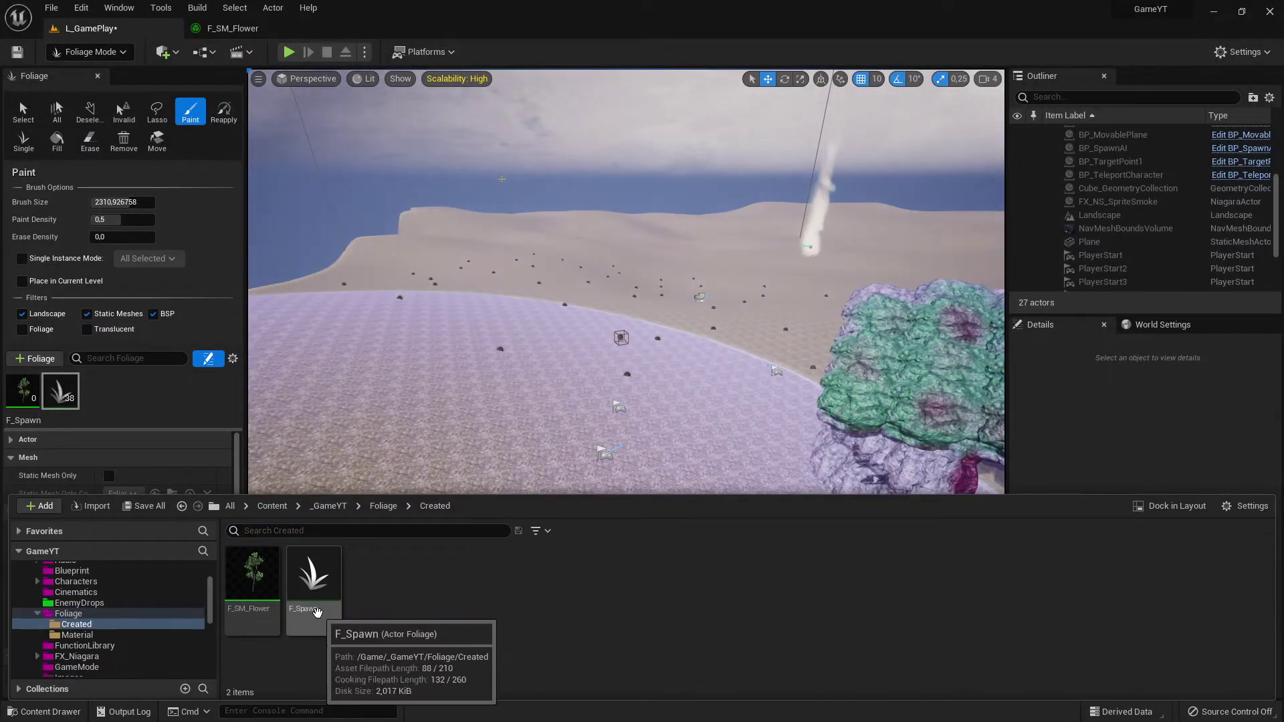
right_click(490, 629)
mouse_move(542, 458)
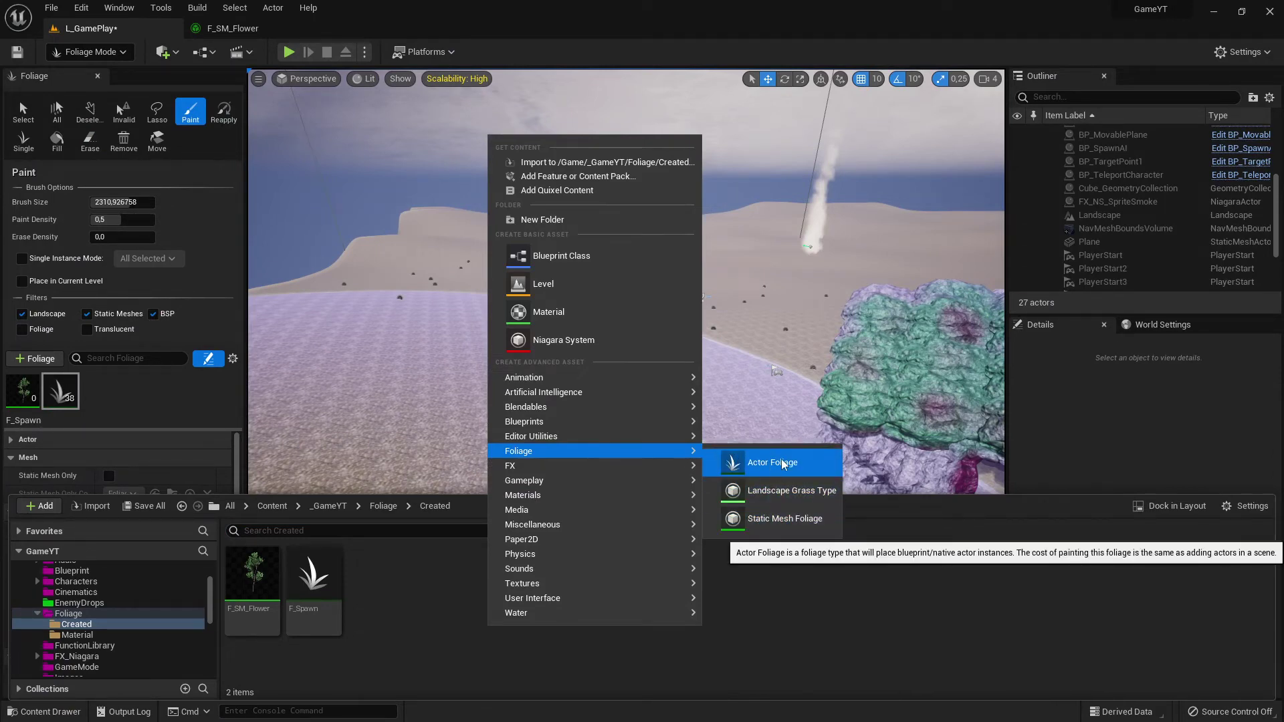
click(140, 405)
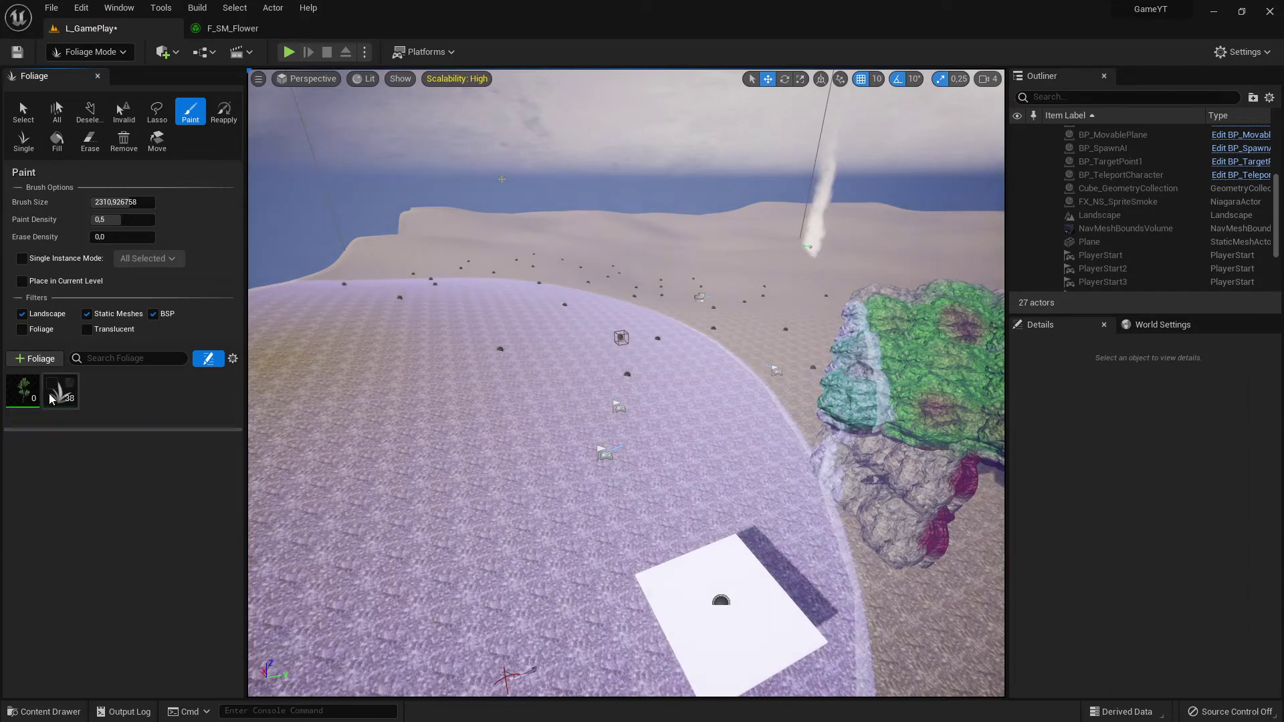
Step: Remove F_SM_Flower from the foliage palette and add the existing brightGreen_Foilage static mesh foliage
click(29, 395)
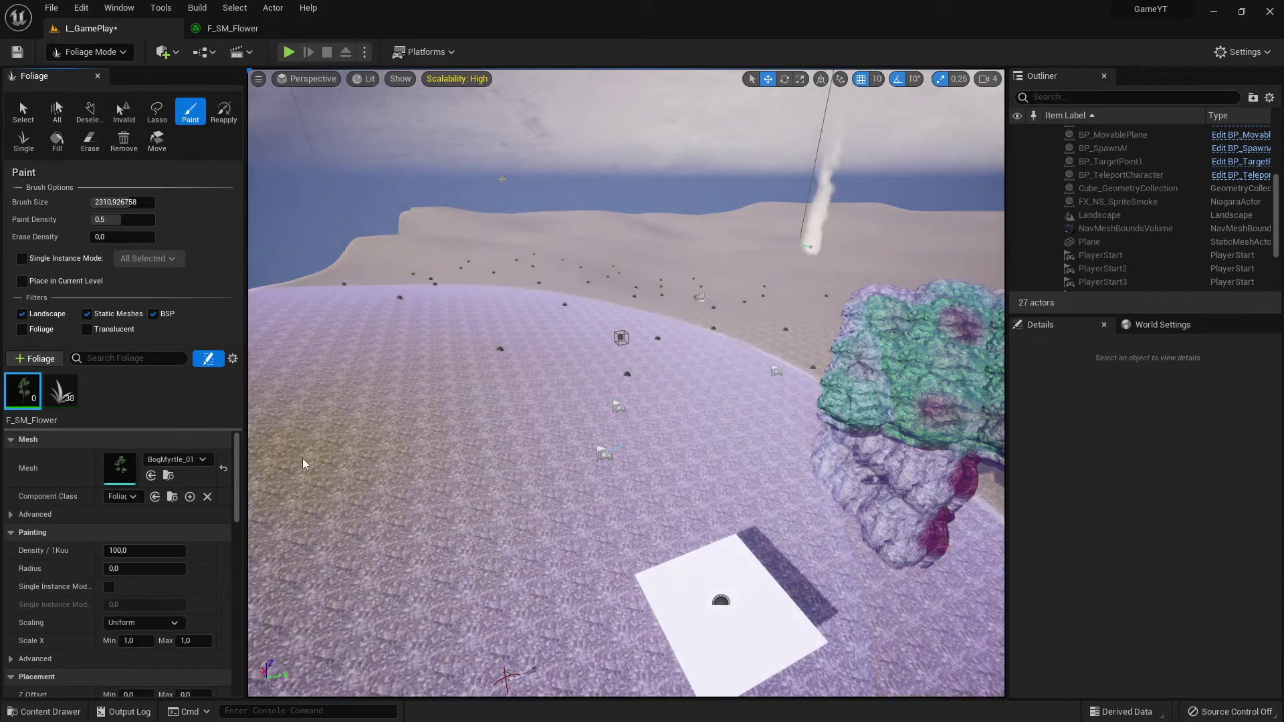
key(Delete)
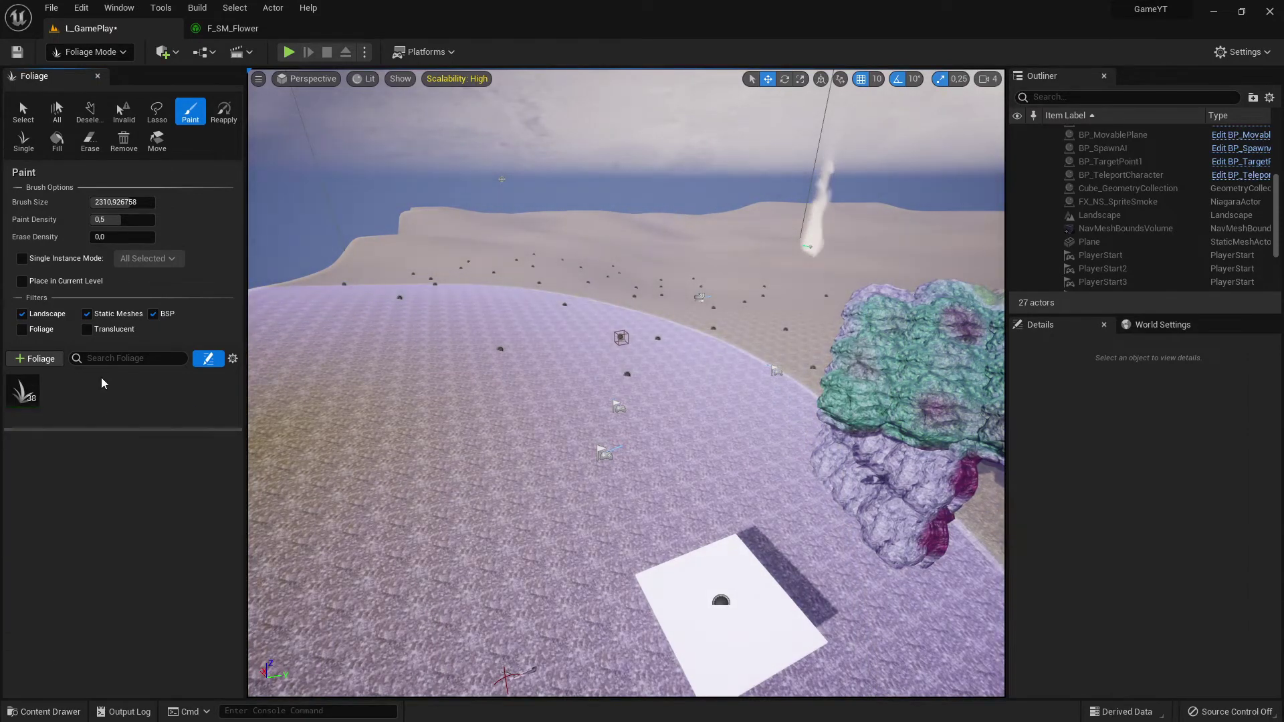
click(39, 359)
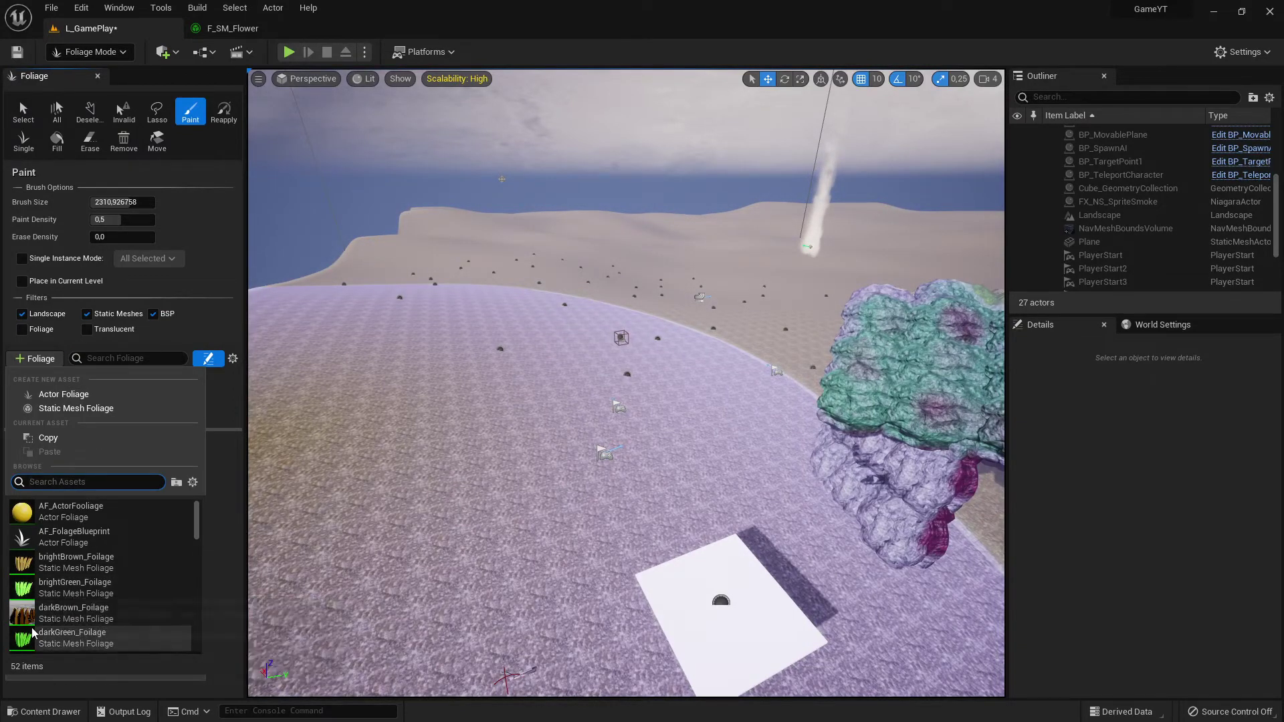
click(65, 582)
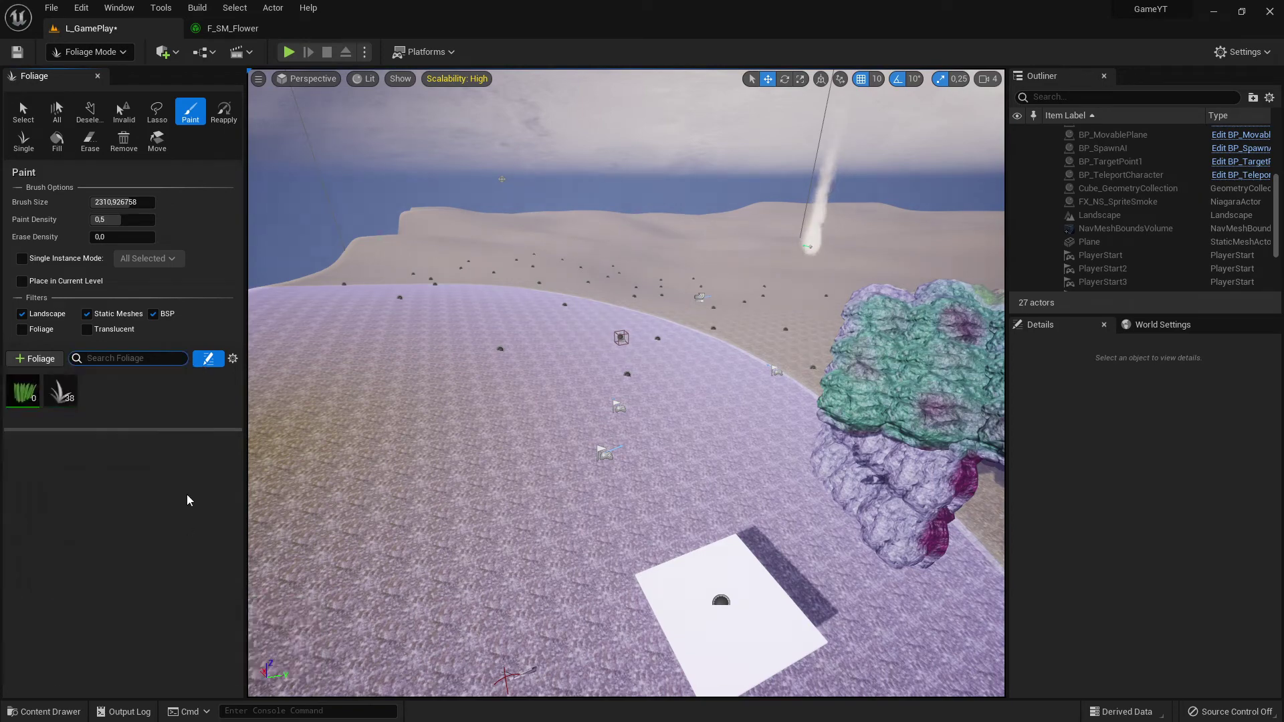
Step: Activate brightGreen_Foilage and paint it widely over the sand and the mossy rock
click(14, 384)
mouse_move(324, 392)
right_down()
mouse_move(257, 394)
mouse_move(324, 396)
right_up()
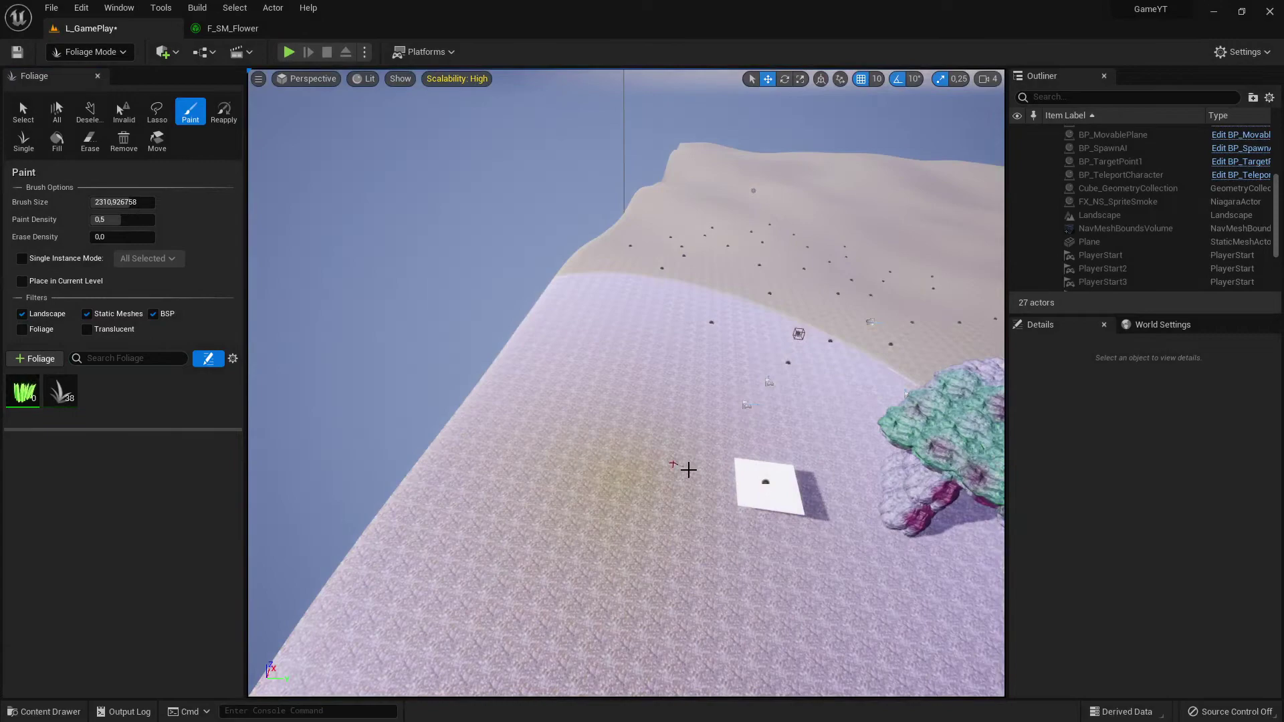
mouse_move(689, 470)
mouse_down()
mouse_move(760, 461)
mouse_move(852, 377)
mouse_up()
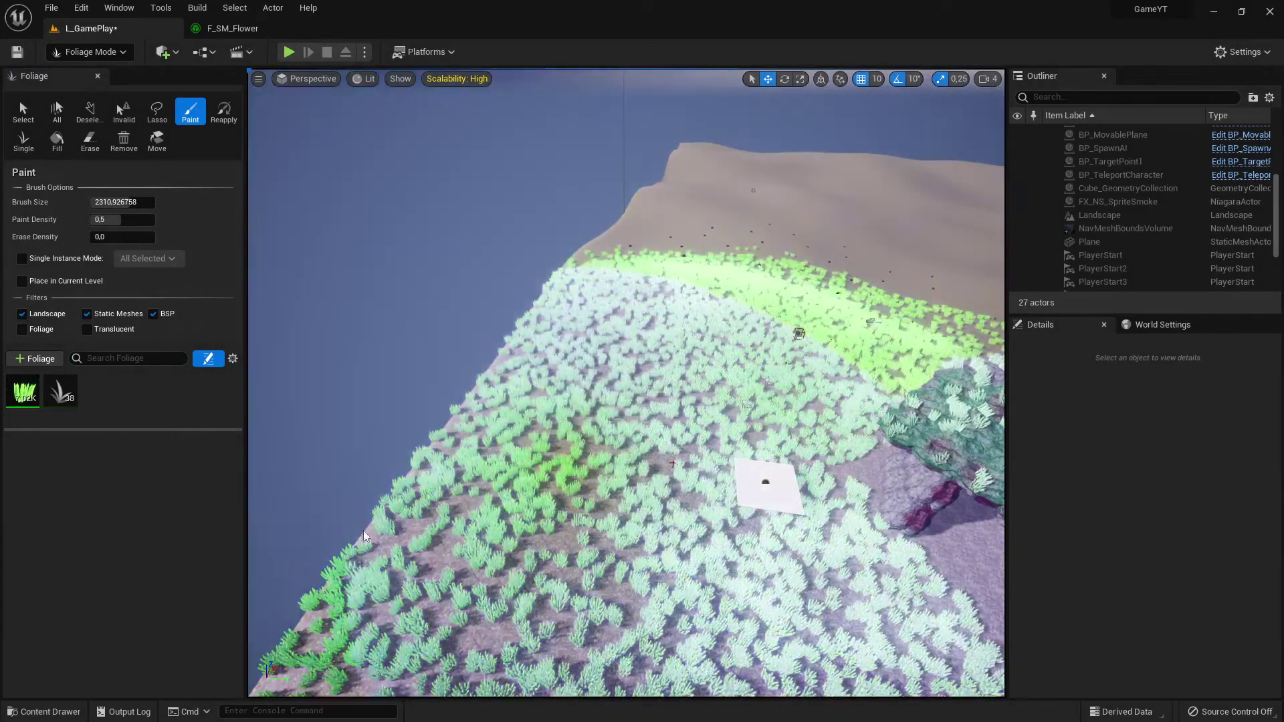
right_drag(676, 525, 755, 532)
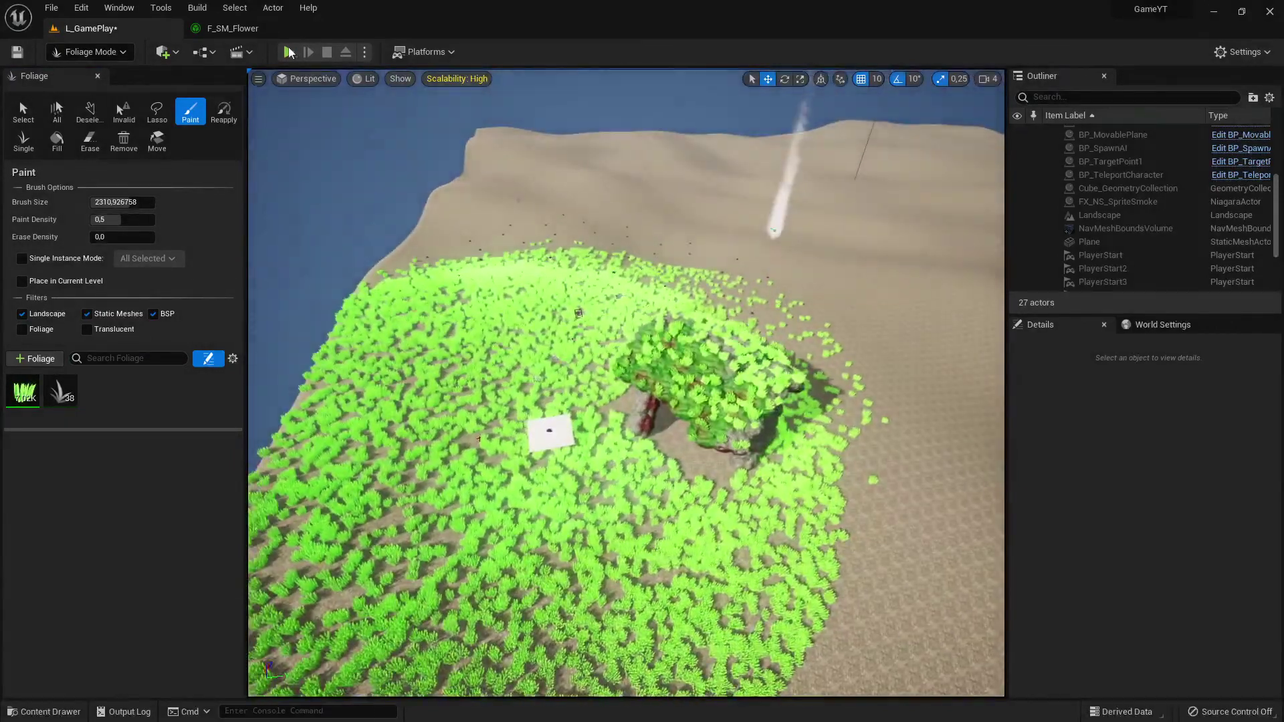
Step: Play-test the level by running the character through the brightGreen_Foilage grass, and stop the session
click(288, 52)
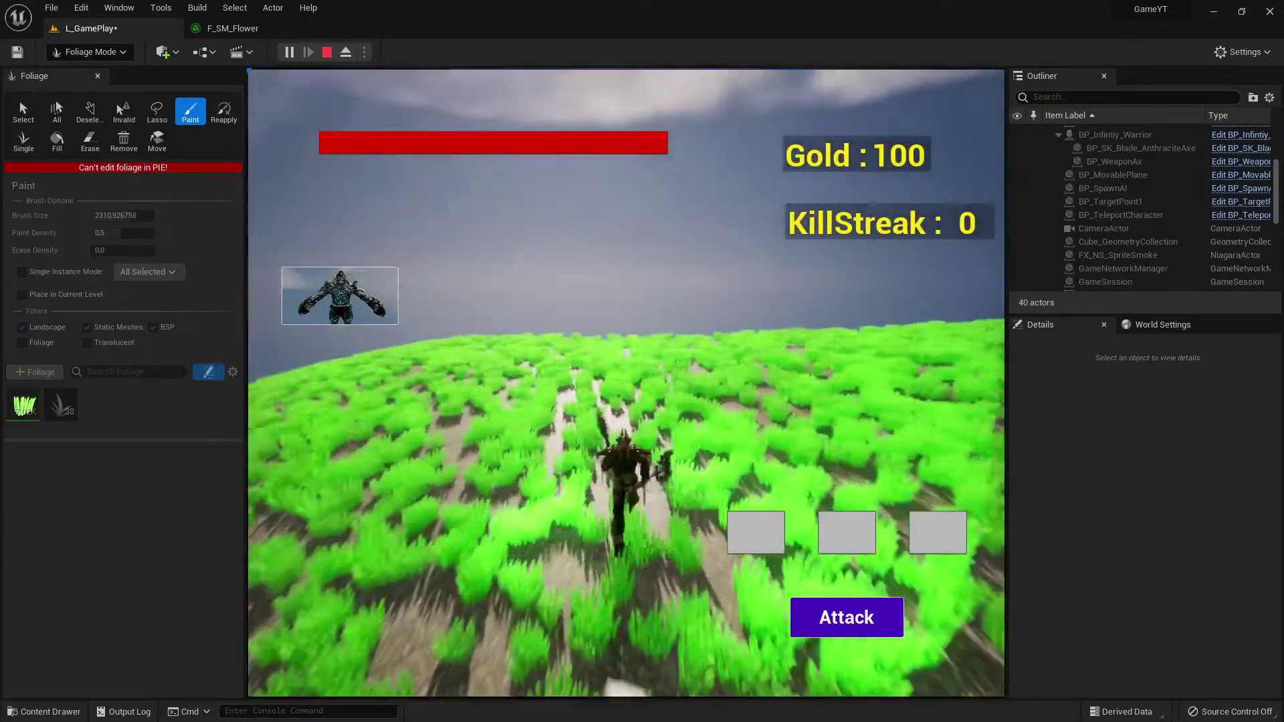
key(w)
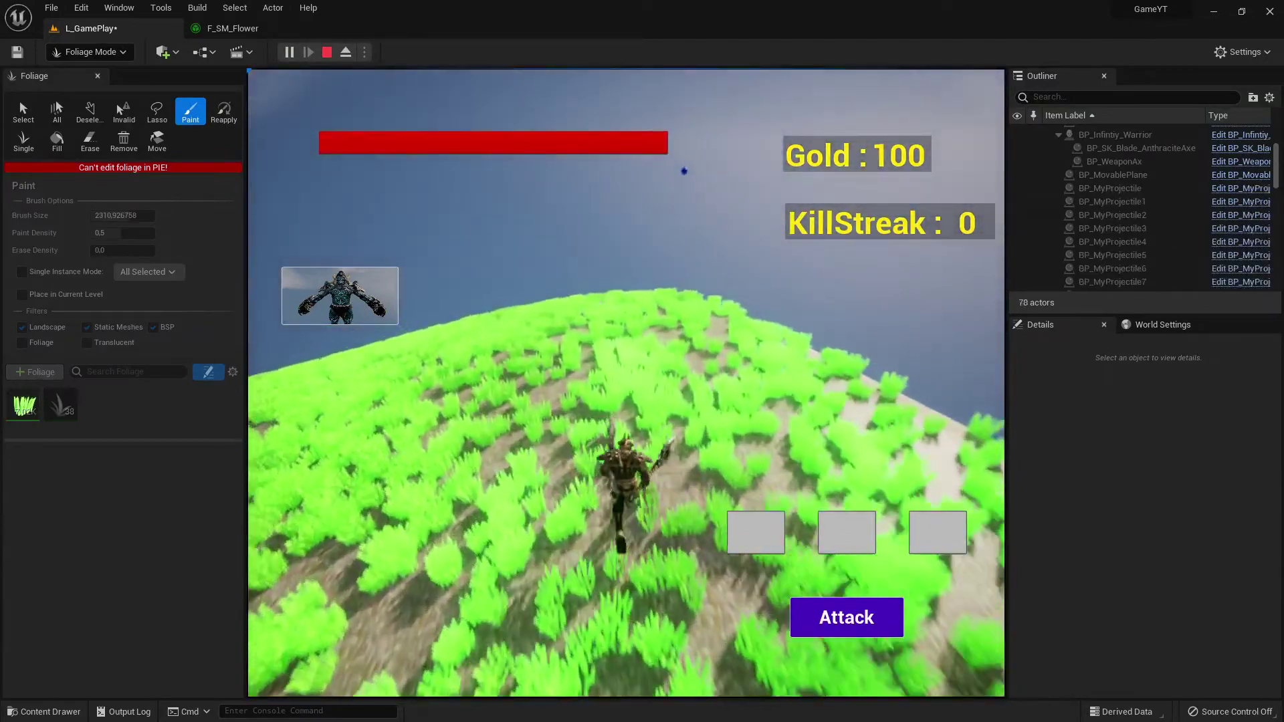
key(w)
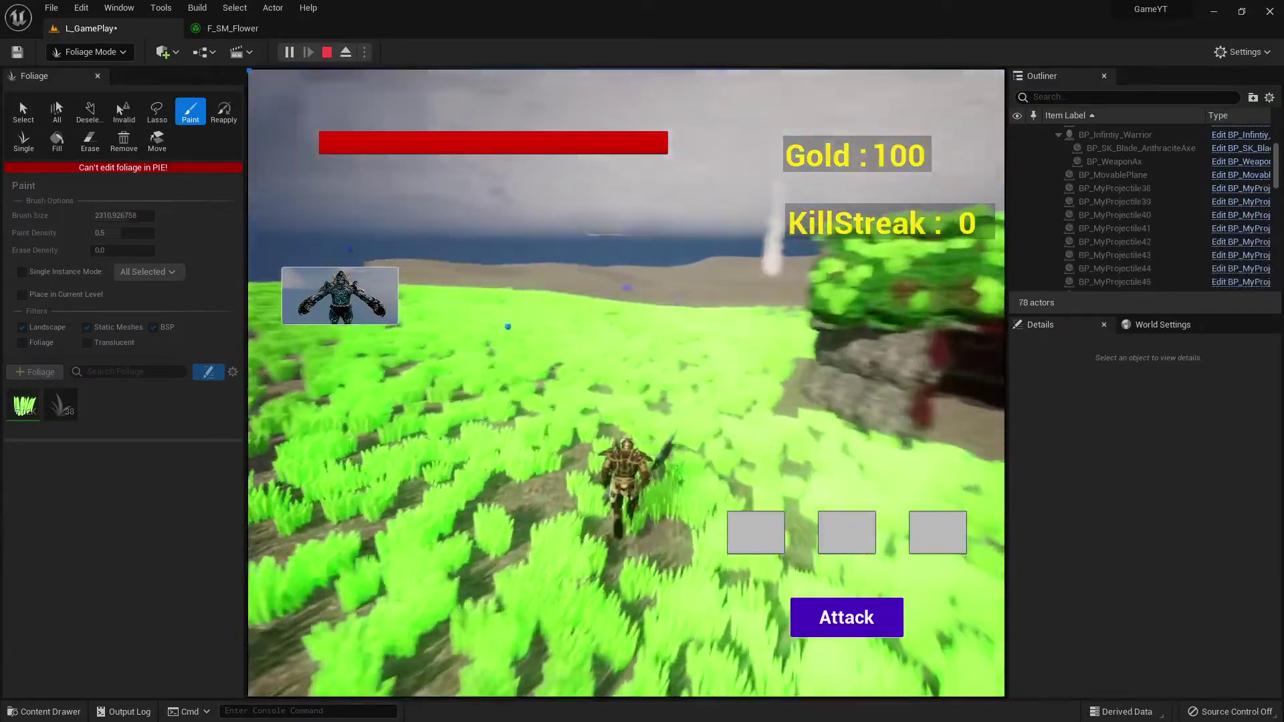
key(shift+F1)
click(327, 52)
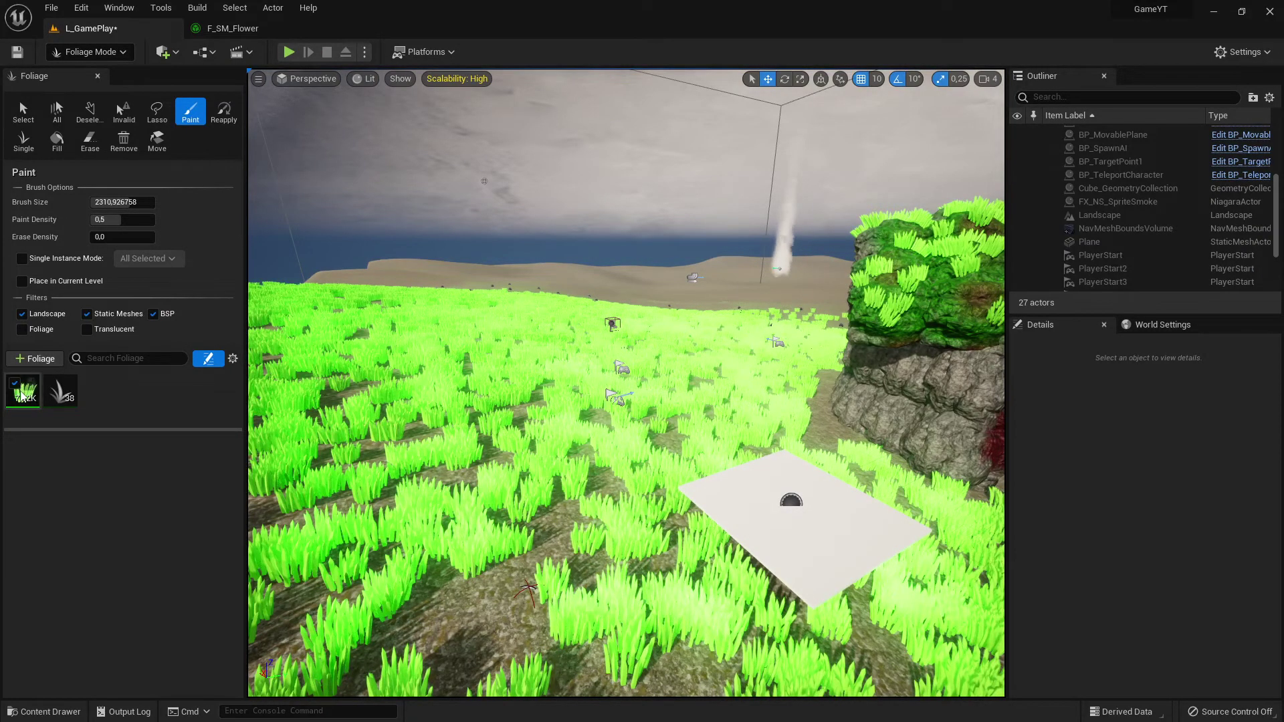
Step: Set the viewport's overall scalability quality to Medium
mouse_move(624, 341)
right_down()
mouse_move(482, 341)
mouse_move(529, 341)
mouse_move(716, 247)
mouse_move(782, 368)
mouse_move(843, 382)
mouse_move(676, 354)
right_up()
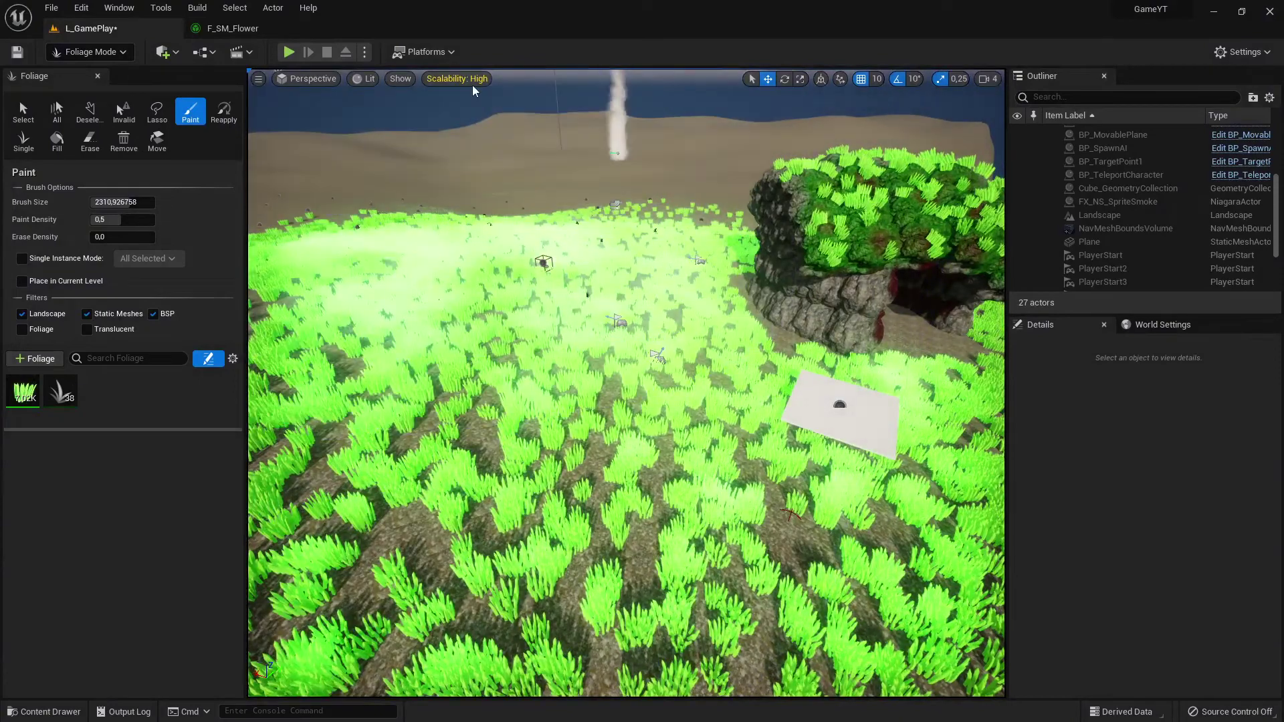
click(471, 83)
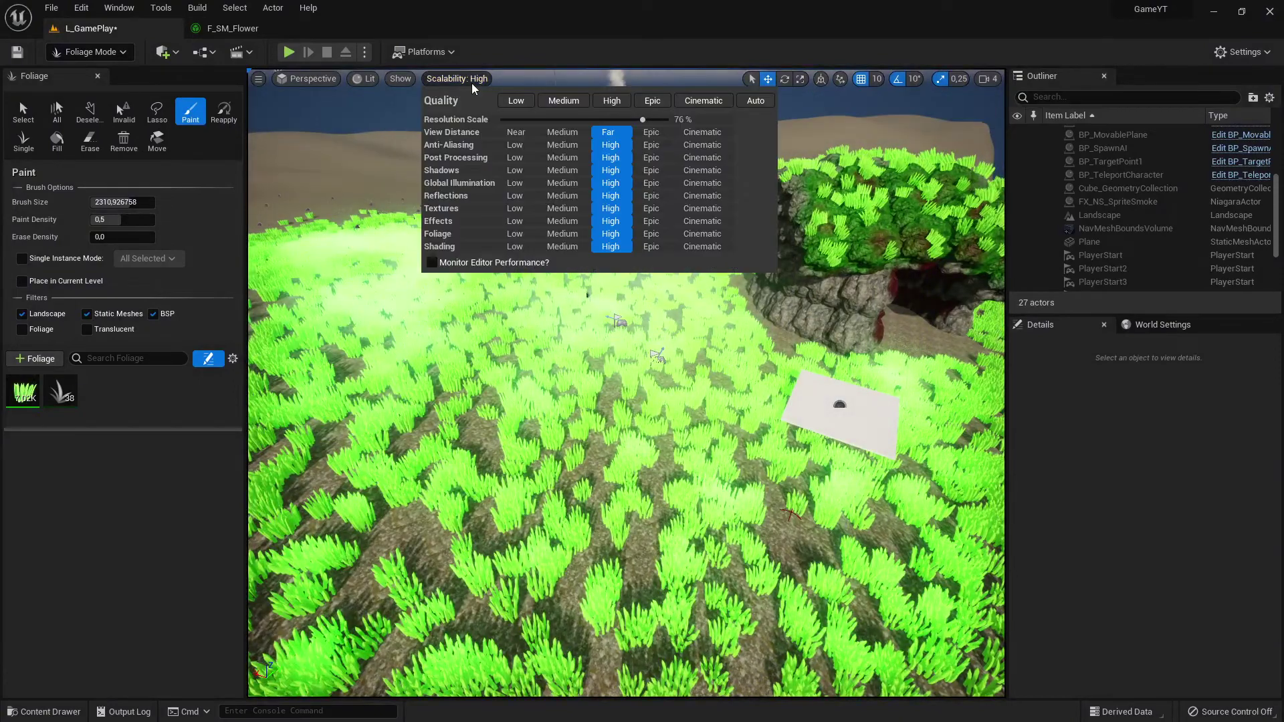
click(563, 103)
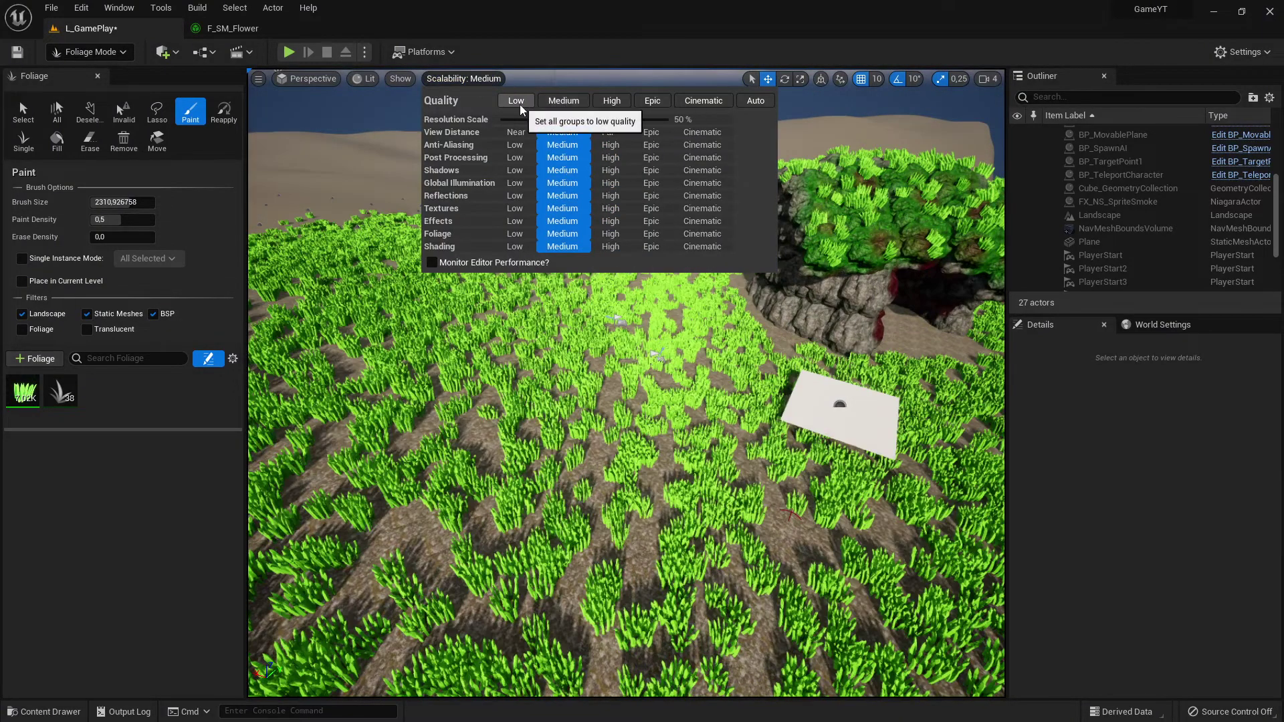
click(520, 105)
click(547, 105)
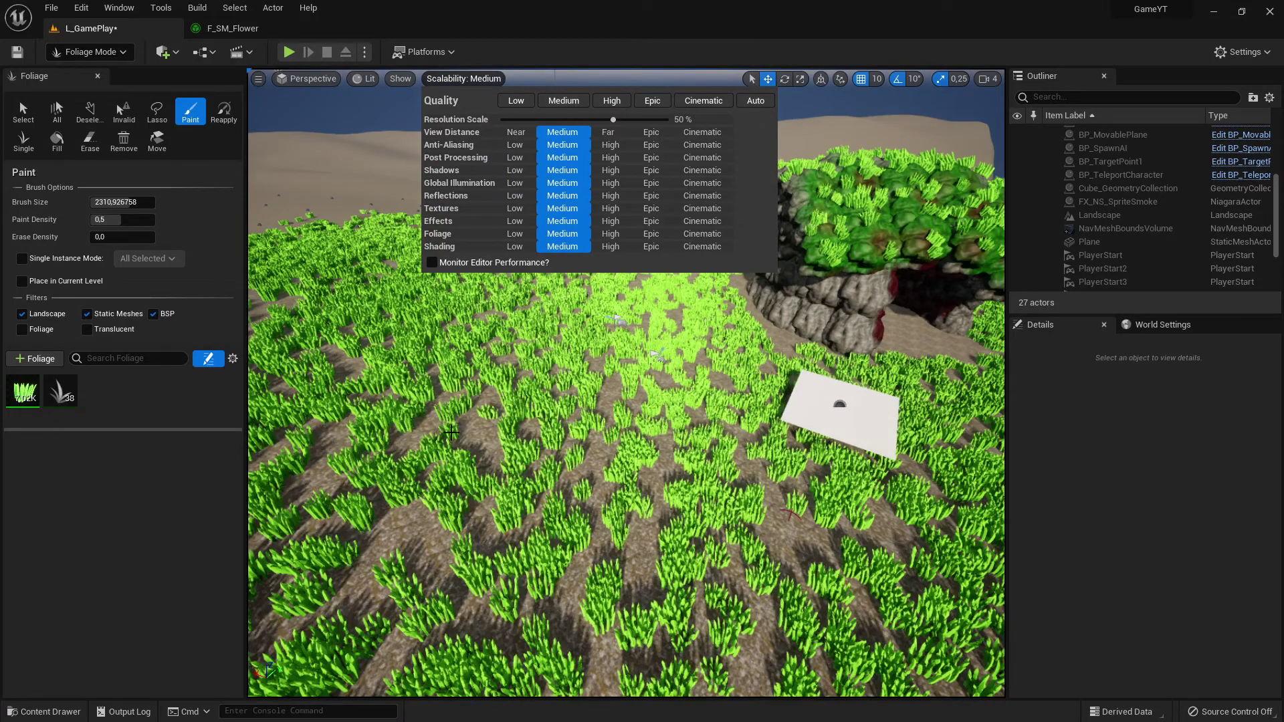
Step: Reduce the foliage brush size to about 849.67 and paint a small brightGreen_Foilage patch on the distant sand
right_drag(622, 361, 468, 354)
mouse_move(532, 433)
right_down()
mouse_move(732, 374)
mouse_move(847, 378)
right_up()
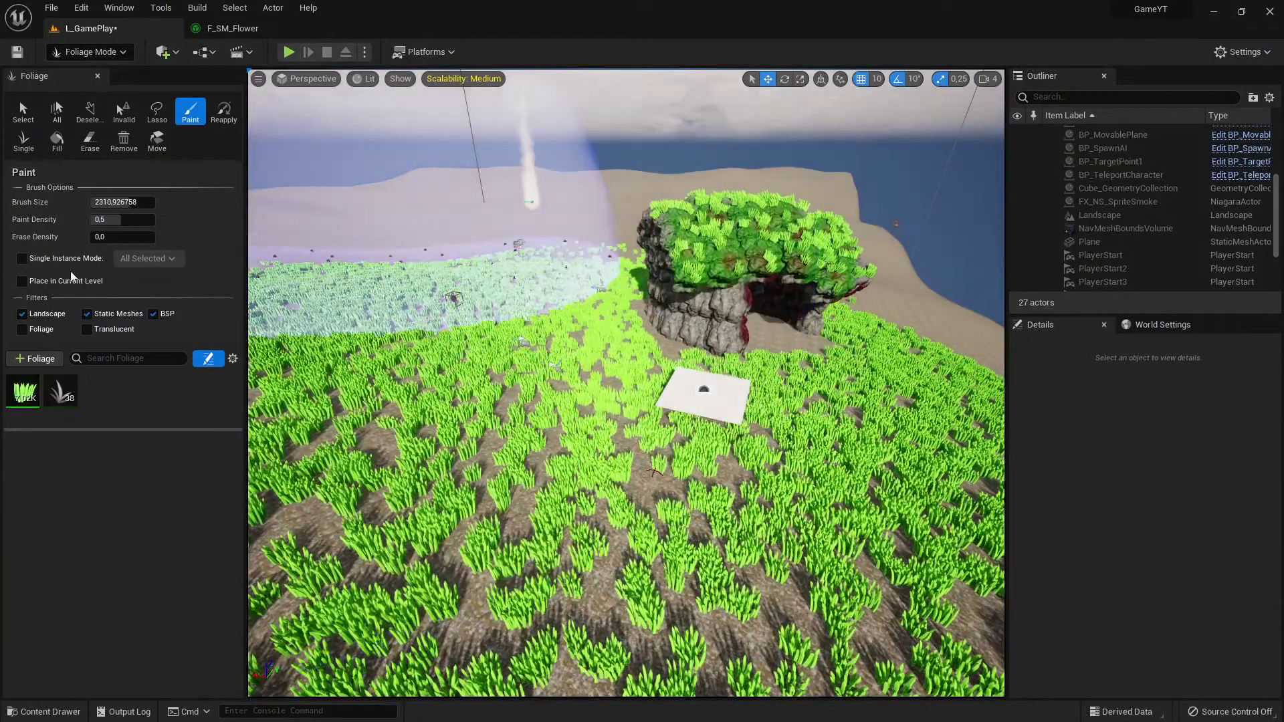
drag(93, 206, 112, 201)
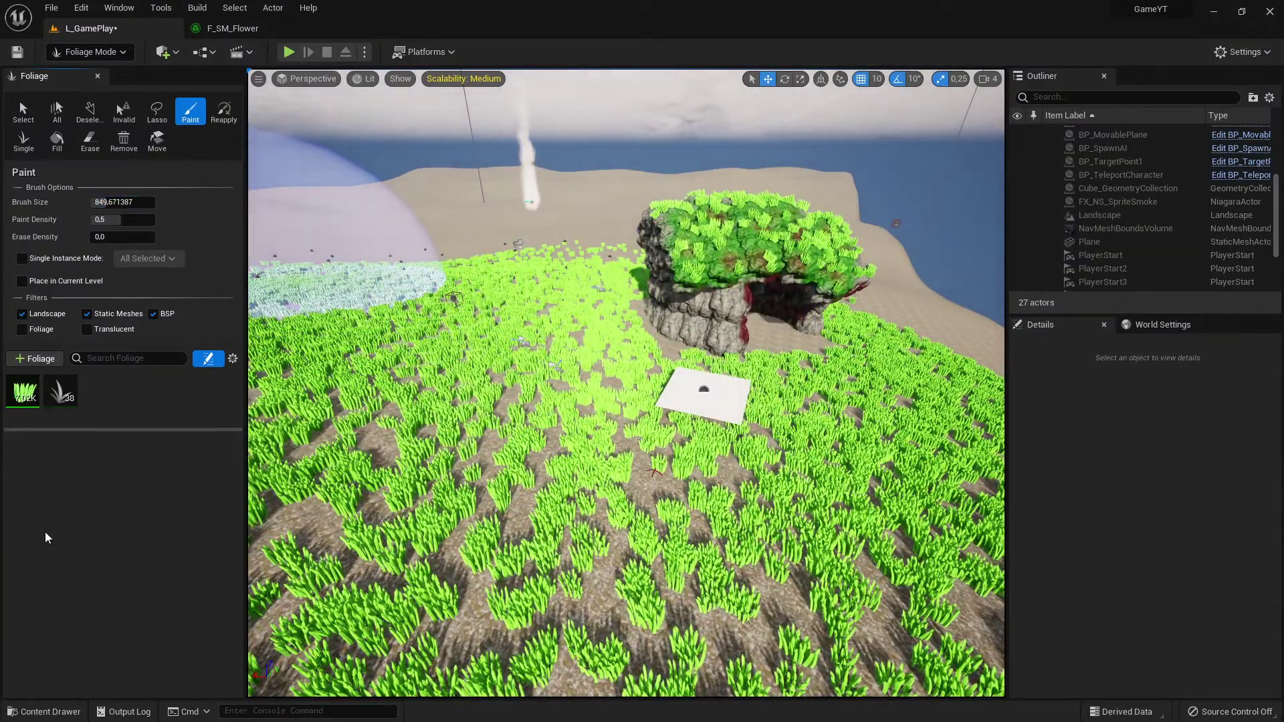
click(45, 712)
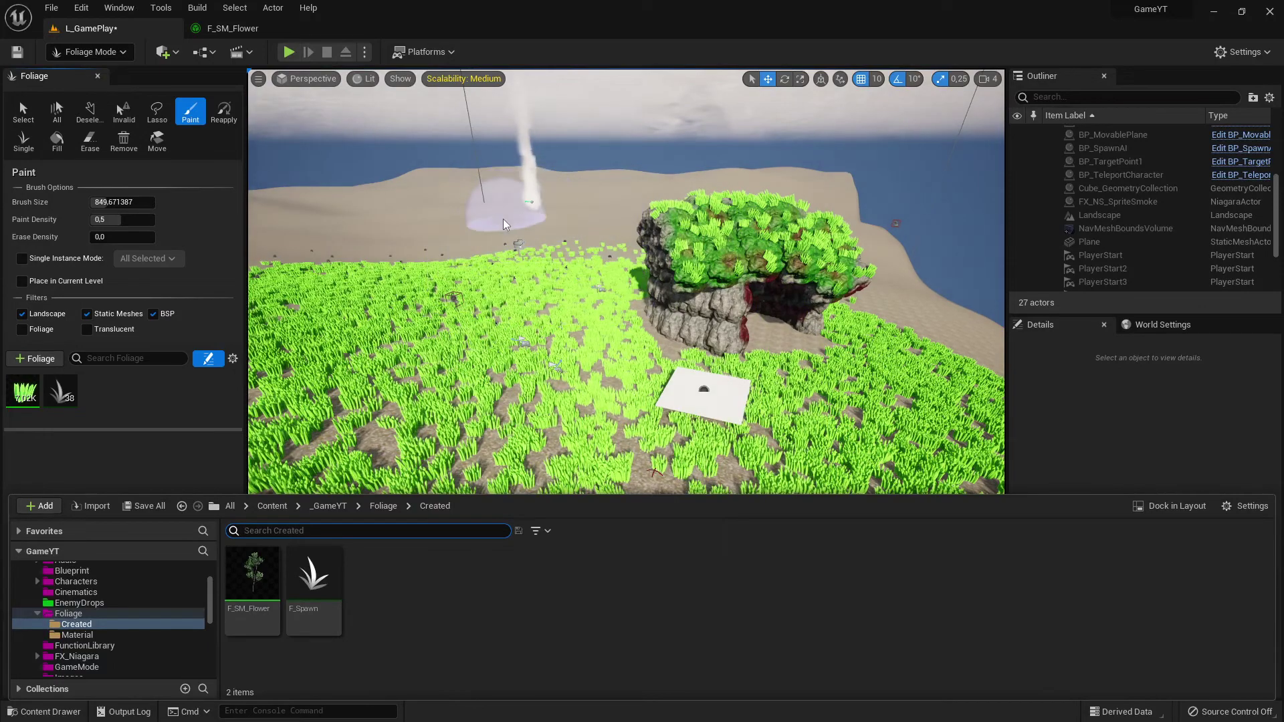
click(460, 239)
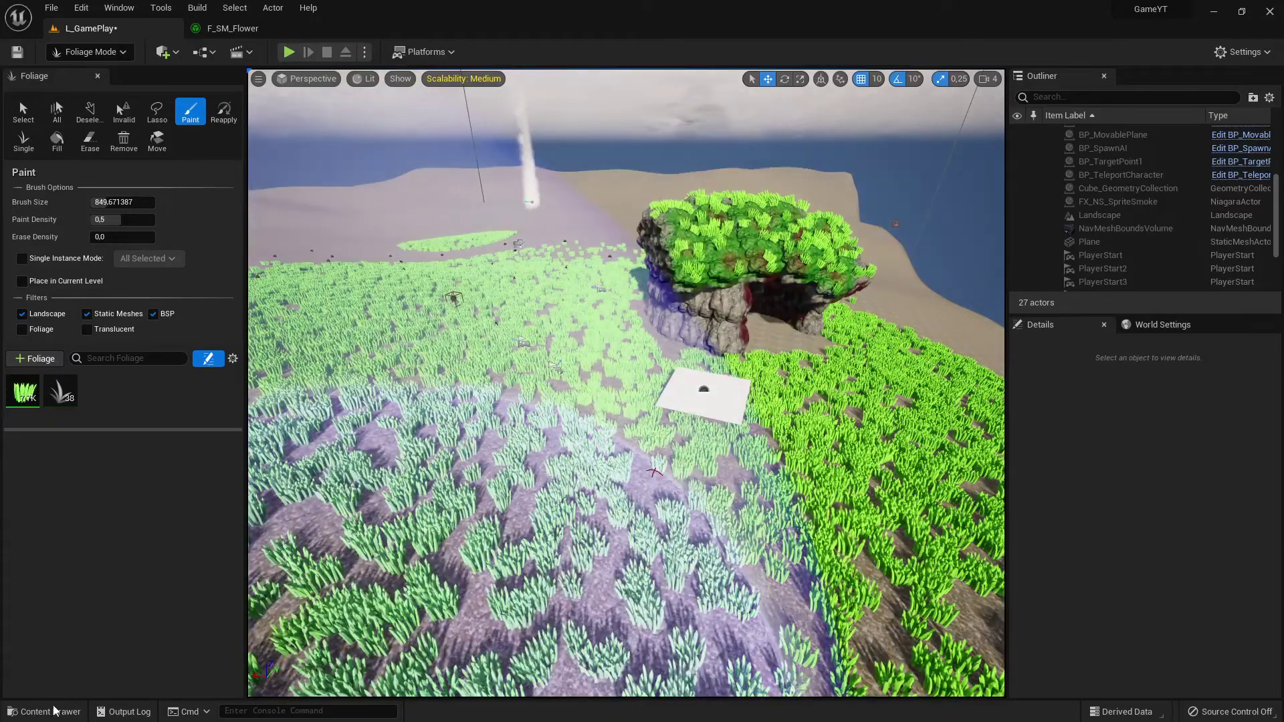
Step: Inspect the F_Spawn asset in the Foliage/Created folder and the palette settings of F_Spawn and brightGreen_Foilage
click(44, 712)
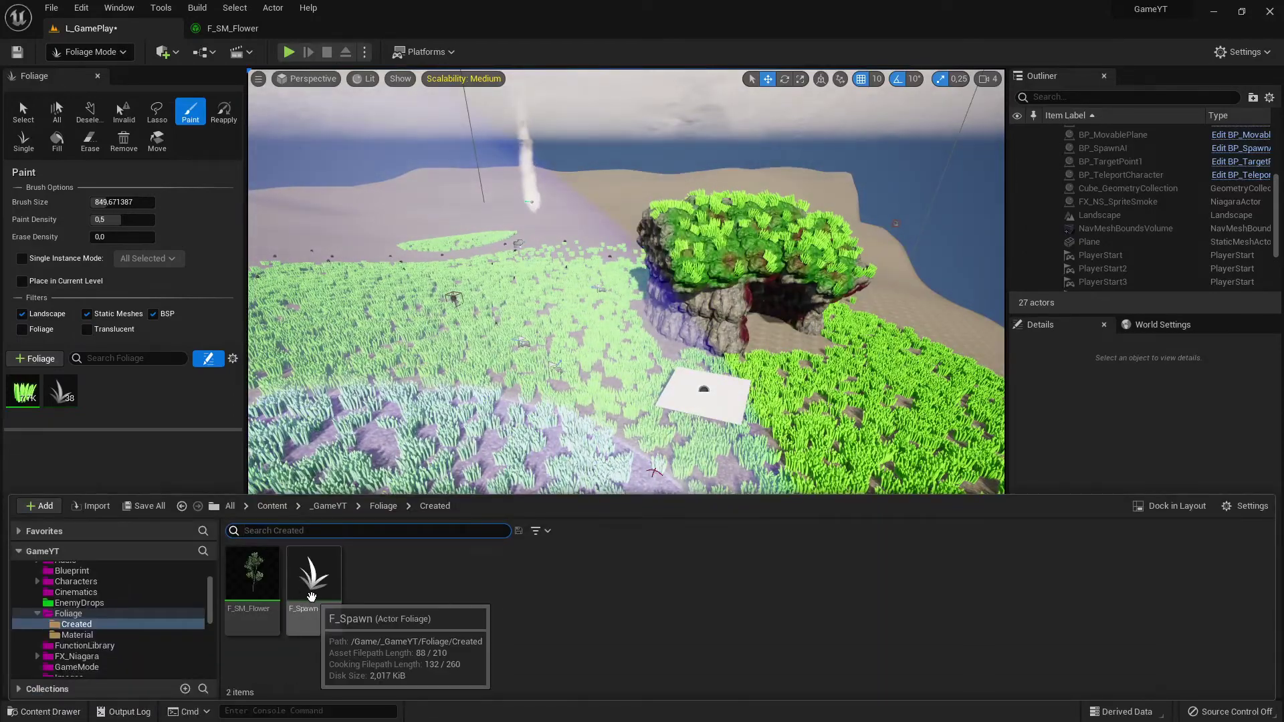
key(w)
mouse_move(581, 388)
right_down()
mouse_move(435, 381)
mouse_move(535, 354)
mouse_move(568, 375)
right_up()
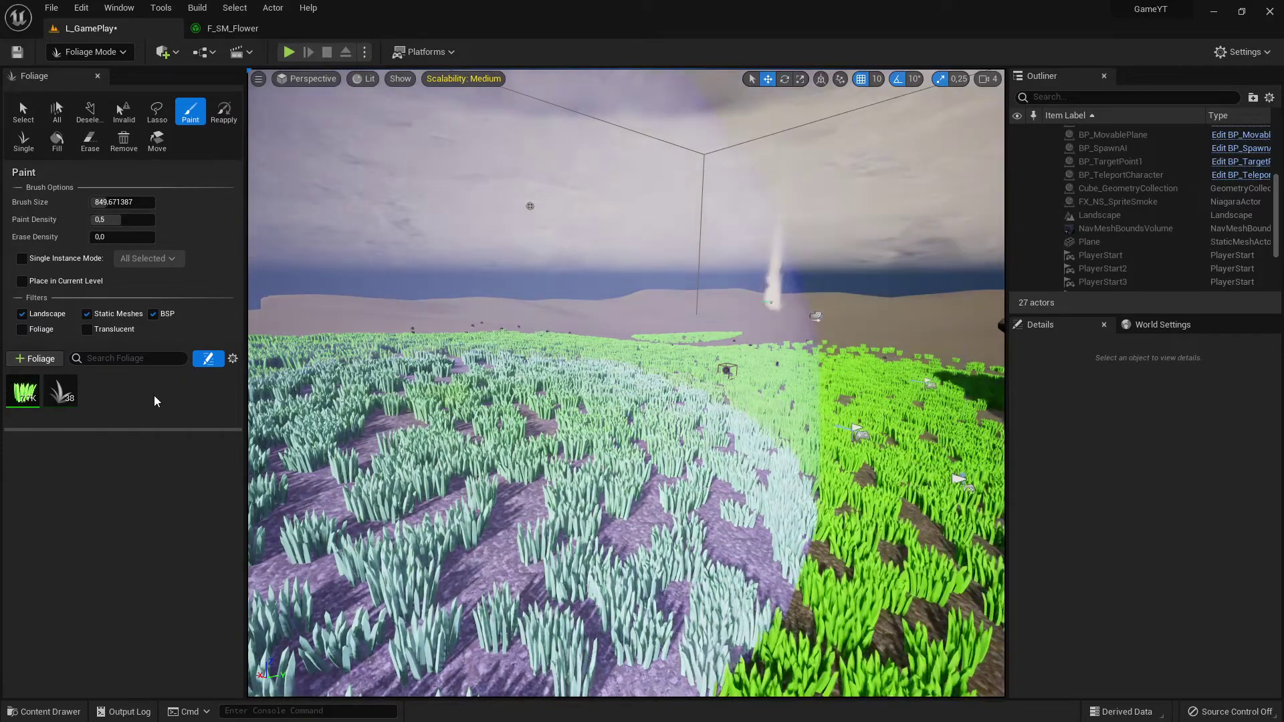
click(63, 396)
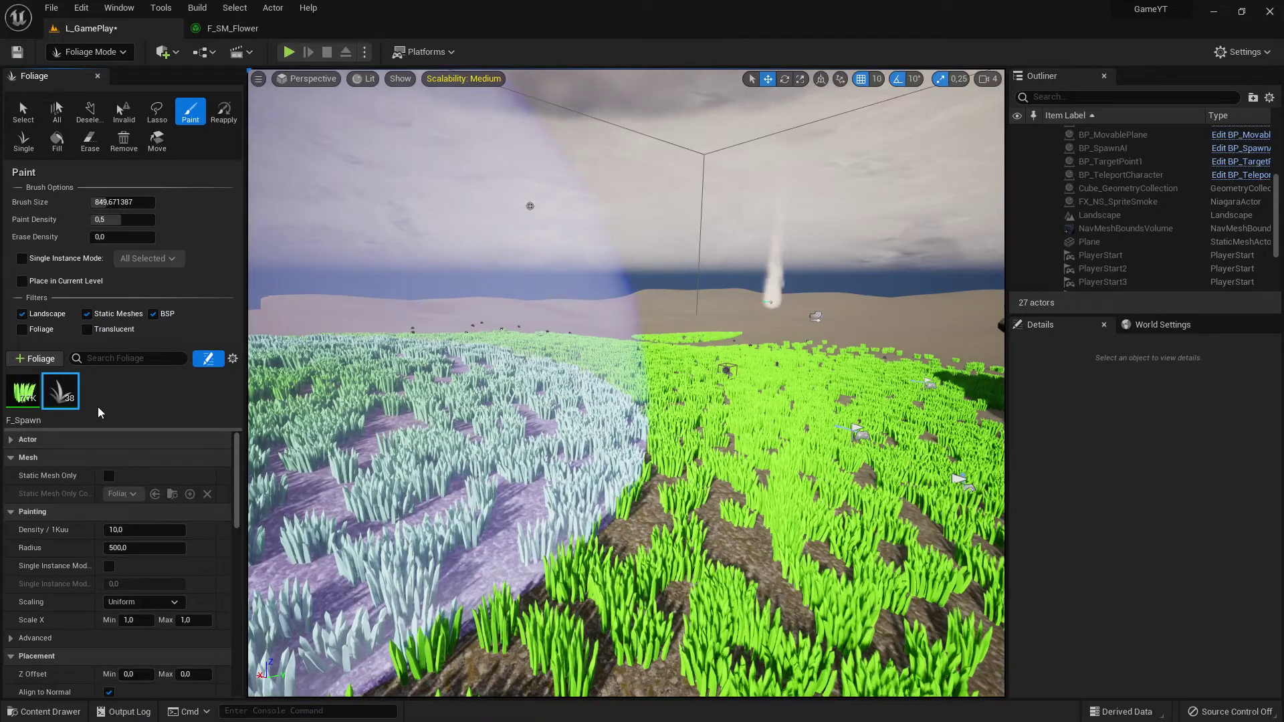
click(25, 400)
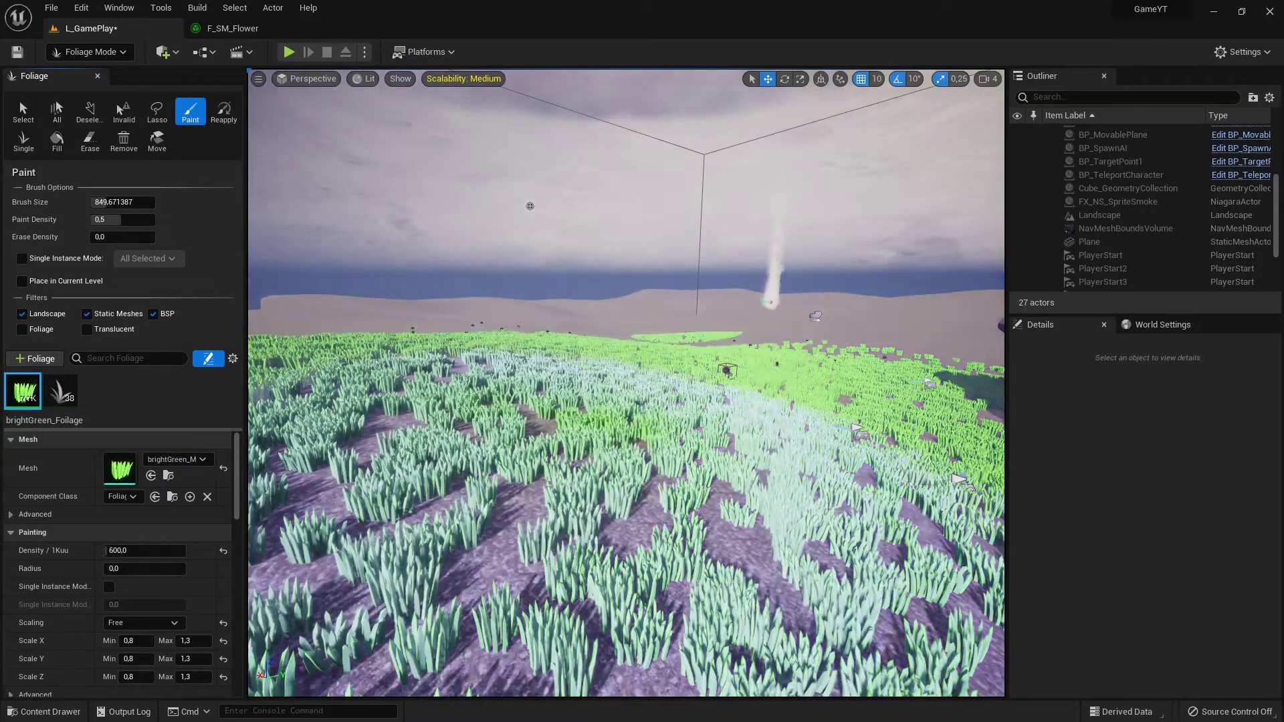
Step: Look over the painted grass, review the F_SM_Flower asset's settings, and return to the L_GamePlay level
mouse_move(592, 435)
right_down()
mouse_move(528, 348)
mouse_move(575, 358)
mouse_move(683, 475)
right_up()
key(w)
key(s)
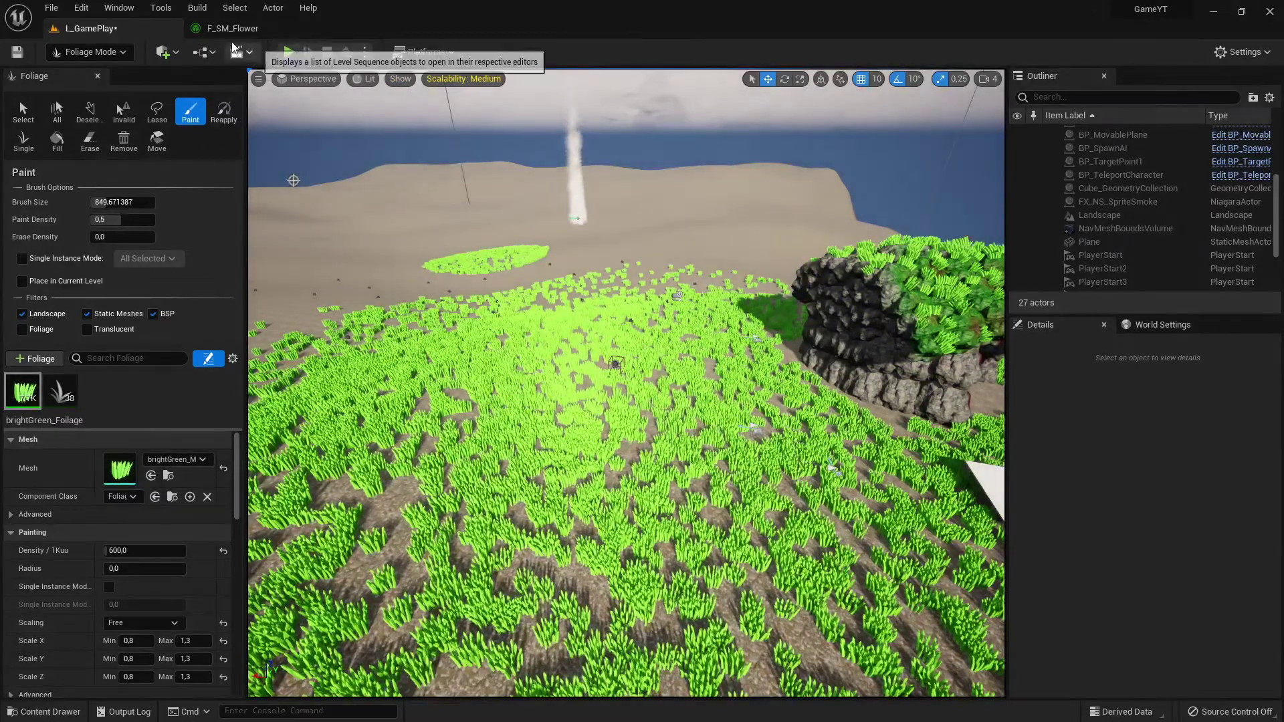
click(229, 28)
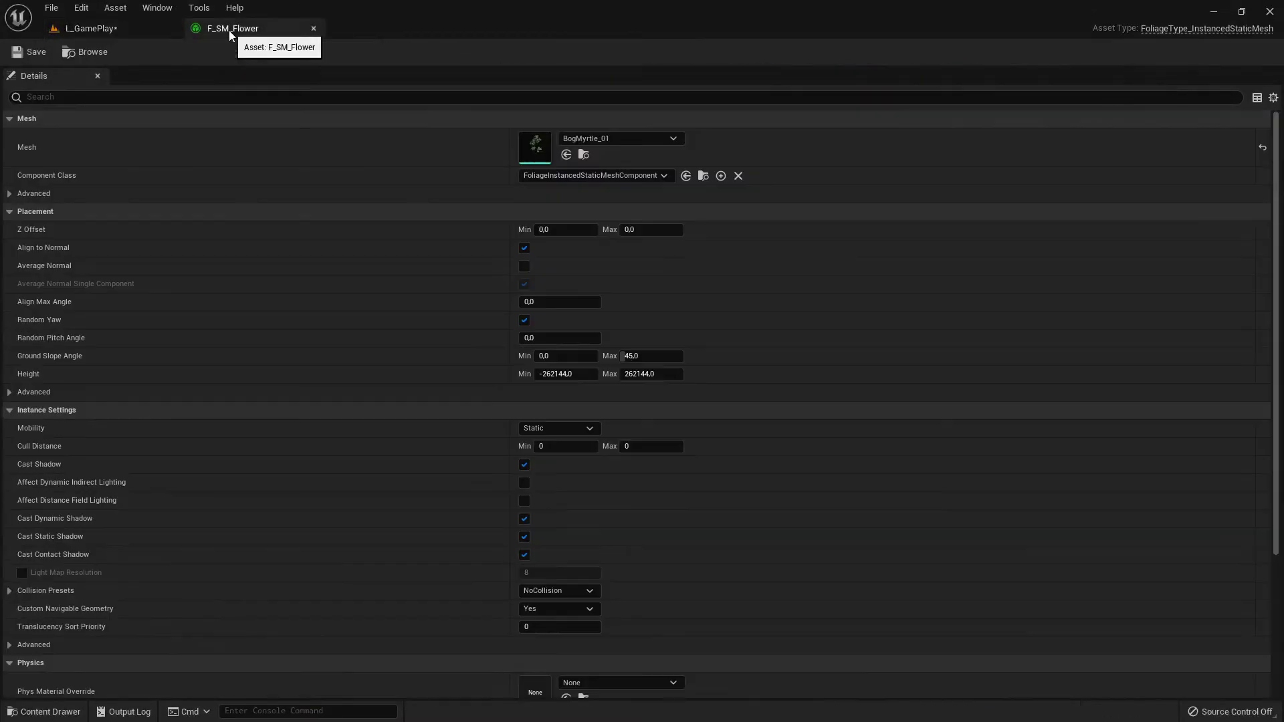
click(128, 31)
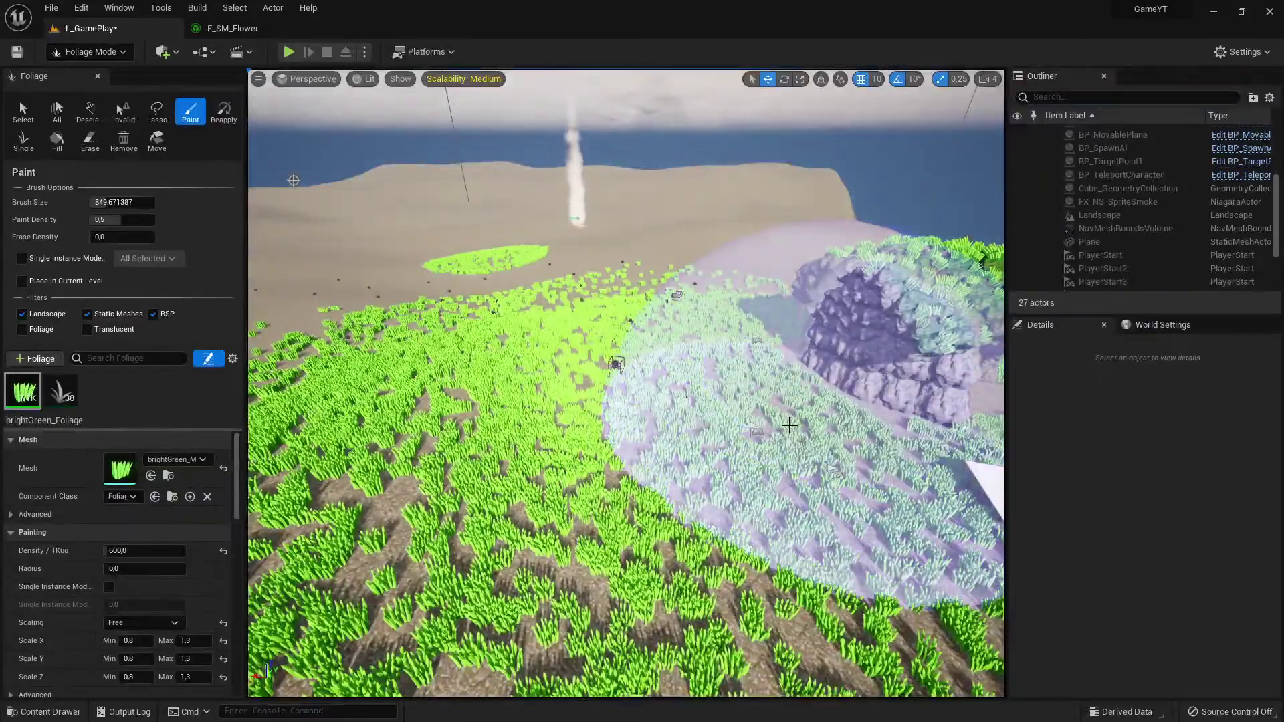
Step: Switch to the Foliage Mode documentation in the browser and read about foliage types, foliage tools and brush options
key(alt+Tab)
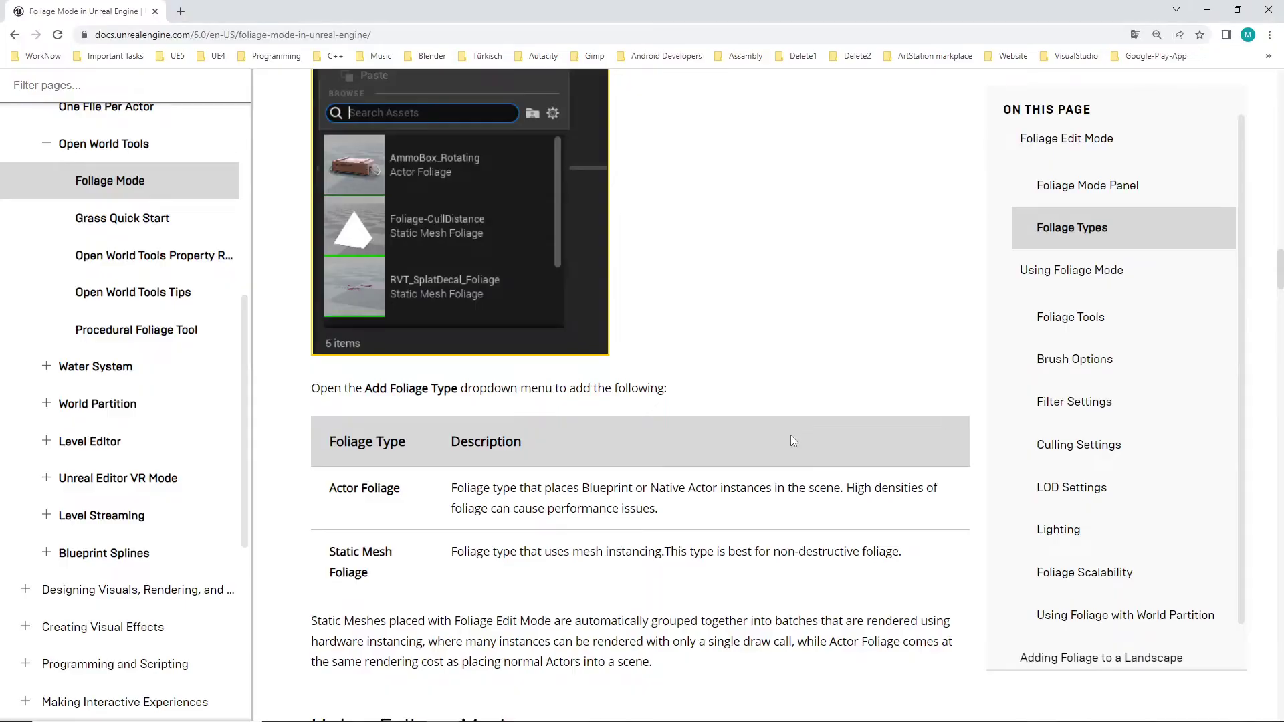
scroll(796, 449, down, 4)
scroll(809, 468, up, 7)
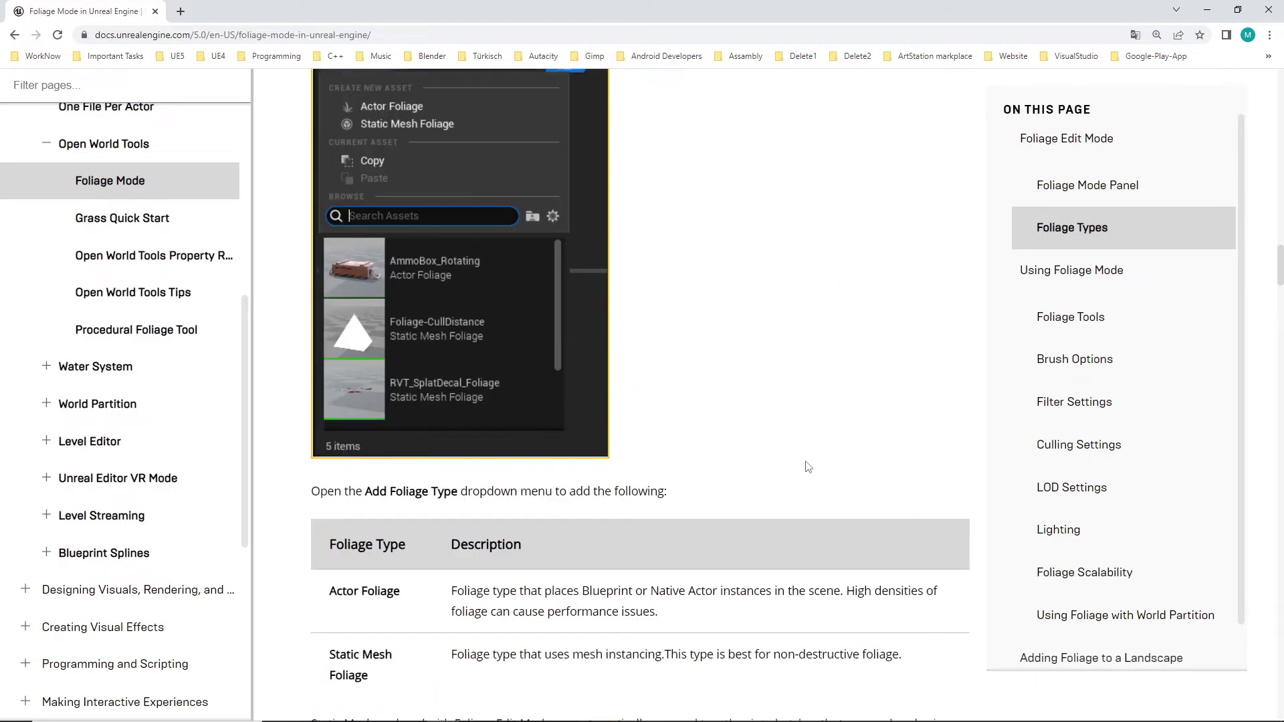
scroll(806, 472, down, 9)
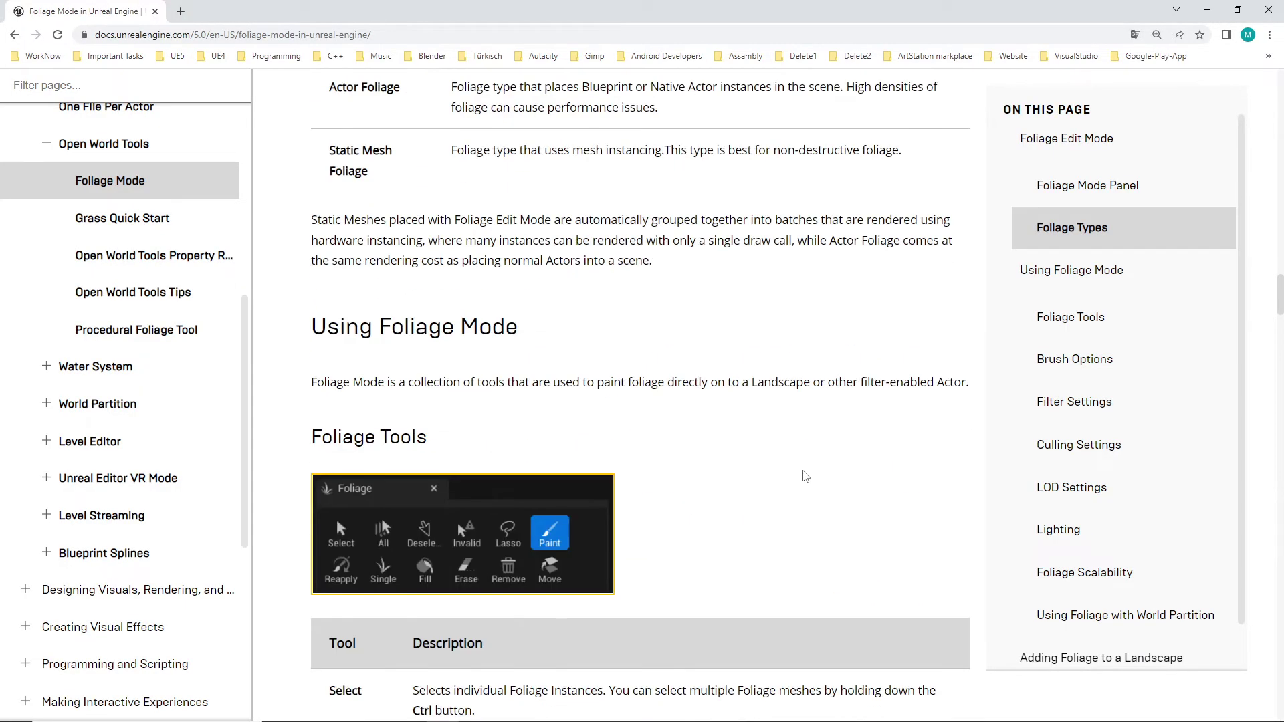
scroll(805, 476, down, 5)
scroll(805, 476, up, 3)
scroll(576, 428, down, 1)
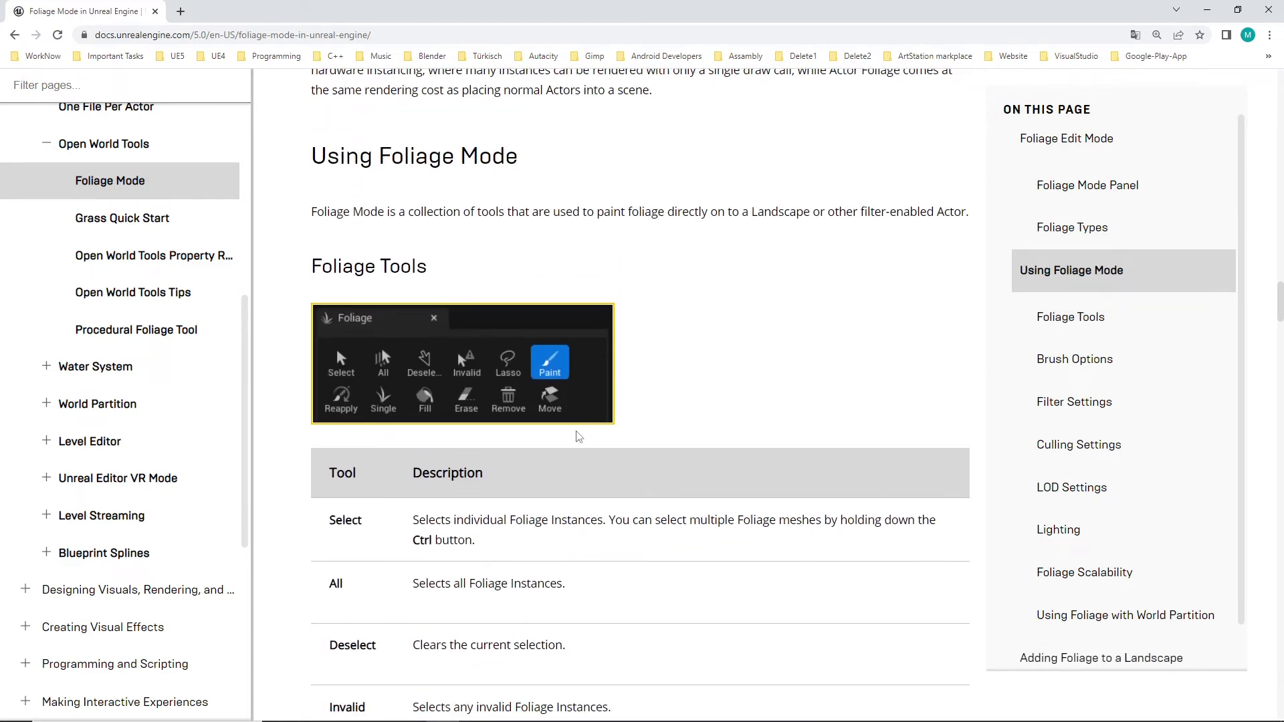
scroll(578, 436, down, 5)
scroll(519, 374, down, 8)
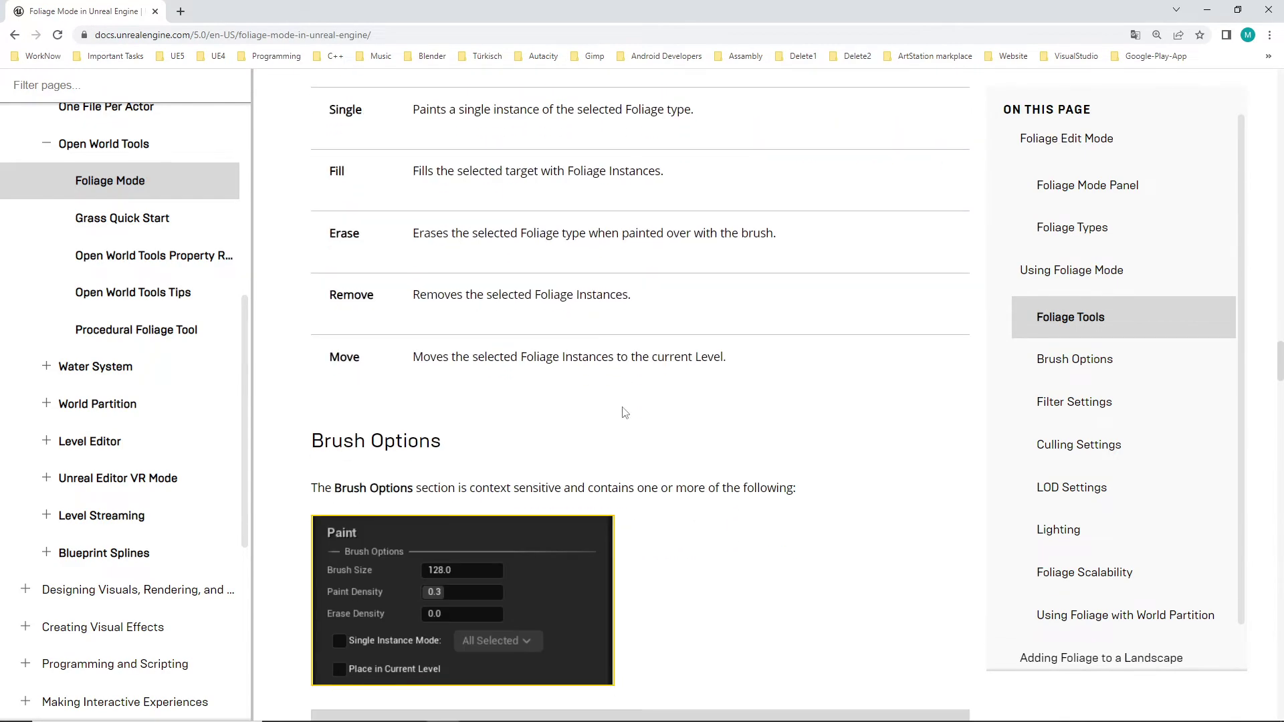
scroll(626, 413, up, 6)
scroll(632, 420, down, 6)
scroll(366, 441, down, 3)
scroll(535, 477, down, 6)
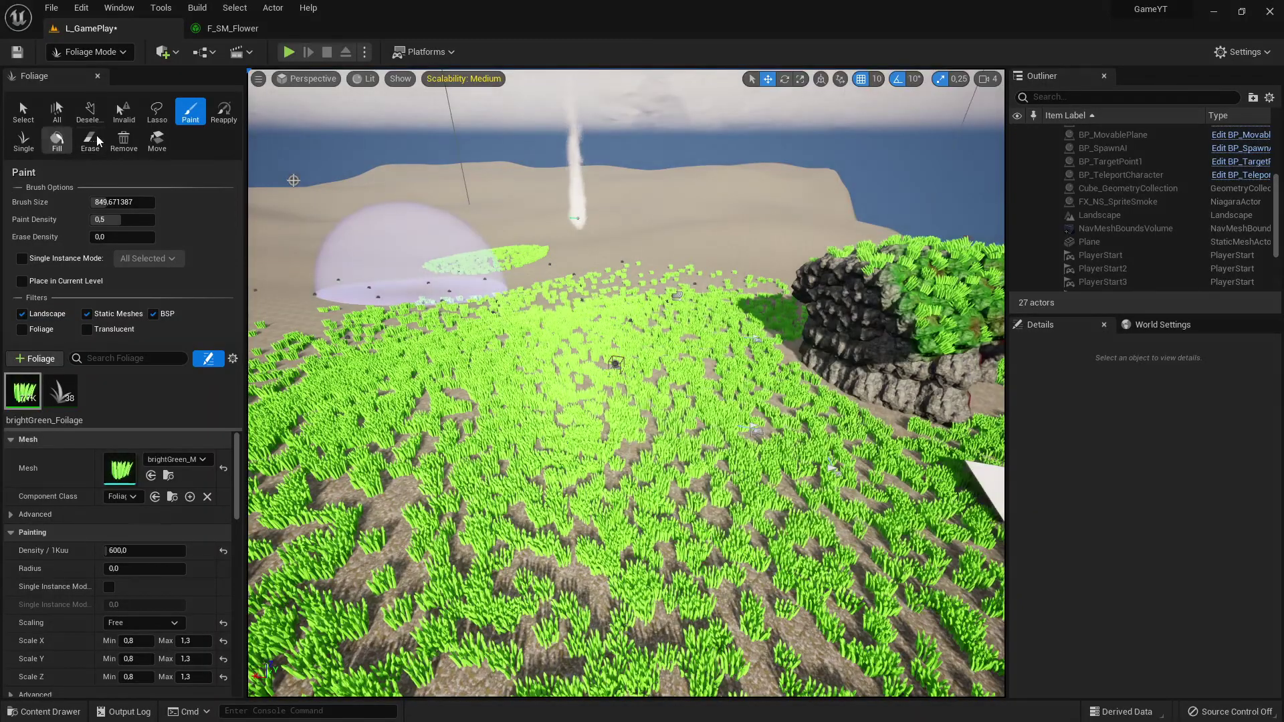
Step: Switch back to Unreal Editor and erase the brightGreen_Foilage grass from the landscape around the mossy rock
click(90, 141)
mouse_move(492, 348)
mouse_down()
mouse_move(482, 504)
mouse_move(876, 462)
mouse_up()
mouse_move(760, 436)
right_down()
mouse_move(843, 455)
mouse_move(856, 475)
right_up()
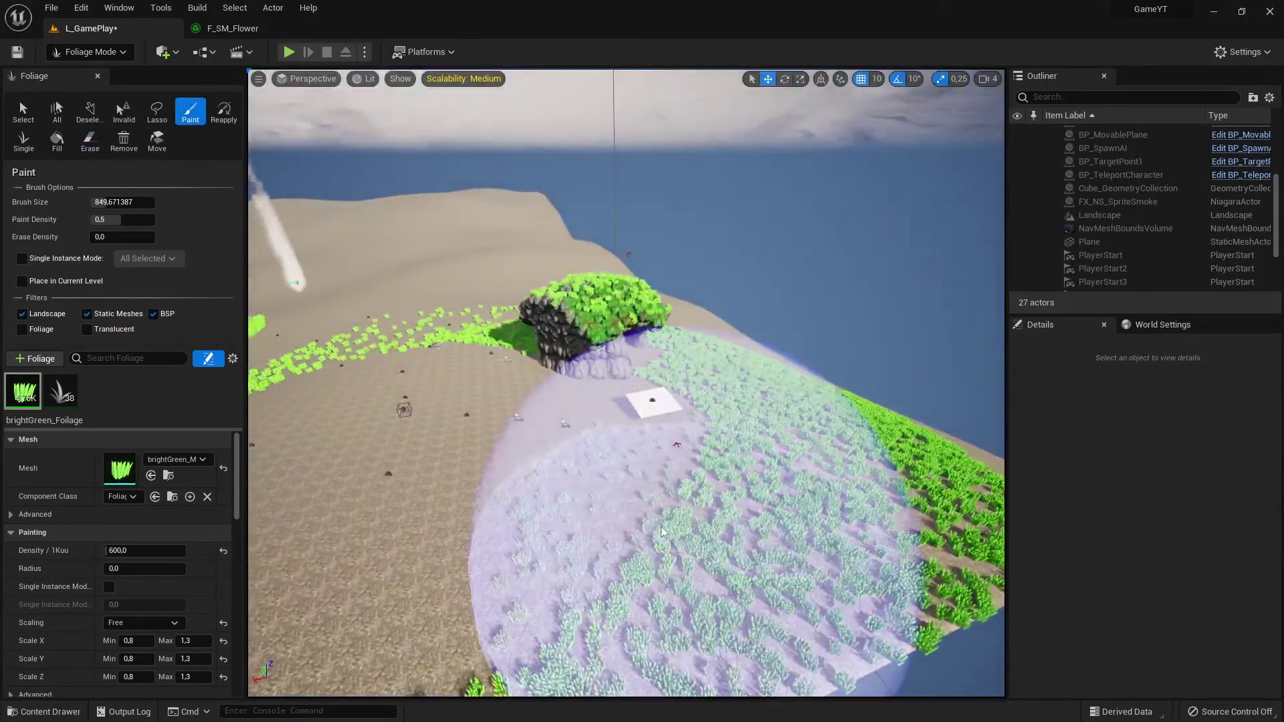
mouse_move(642, 515)
shift+mouse_down()
mouse_move(800, 440)
mouse_move(665, 332)
mouse_move(935, 545)
mouse_move(430, 600)
mouse_move(335, 333)
mouse_move(314, 642)
mouse_move(367, 321)
mouse_move(398, 278)
shift+mouse_up()
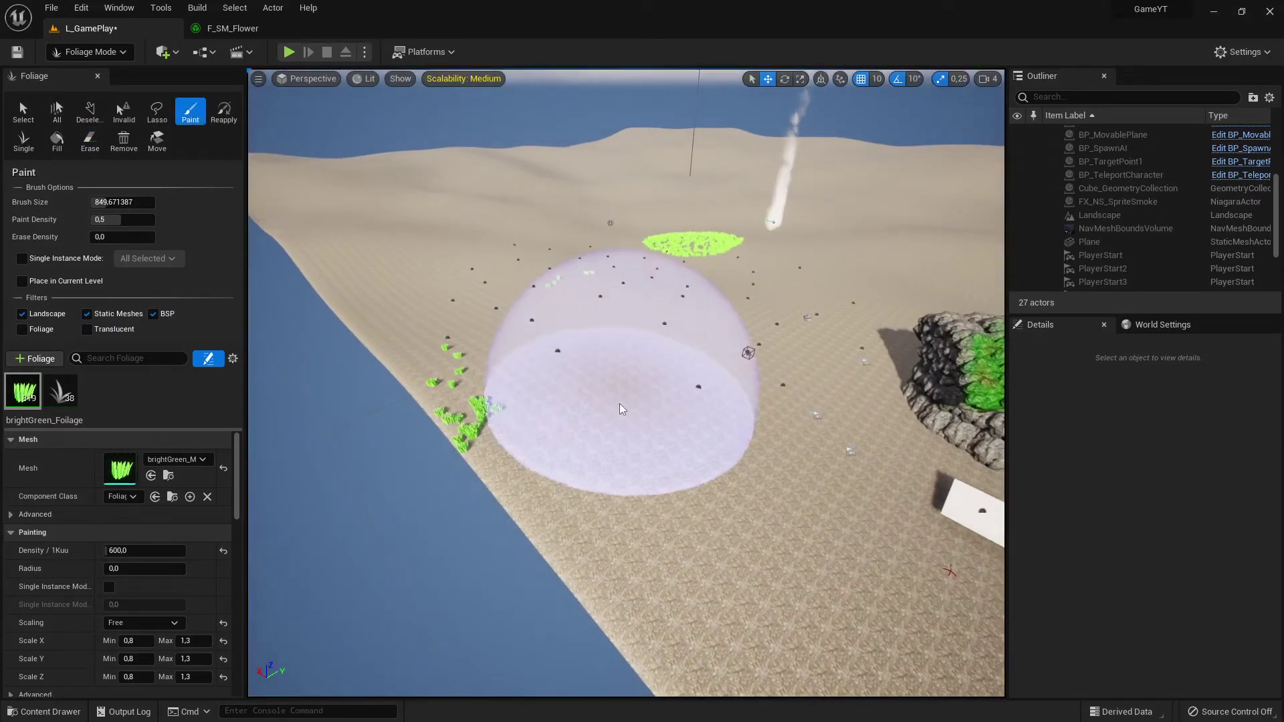
mouse_move(620, 403)
mouse_down()
mouse_move(542, 279)
mouse_move(741, 236)
mouse_move(678, 375)
mouse_move(760, 350)
mouse_up()
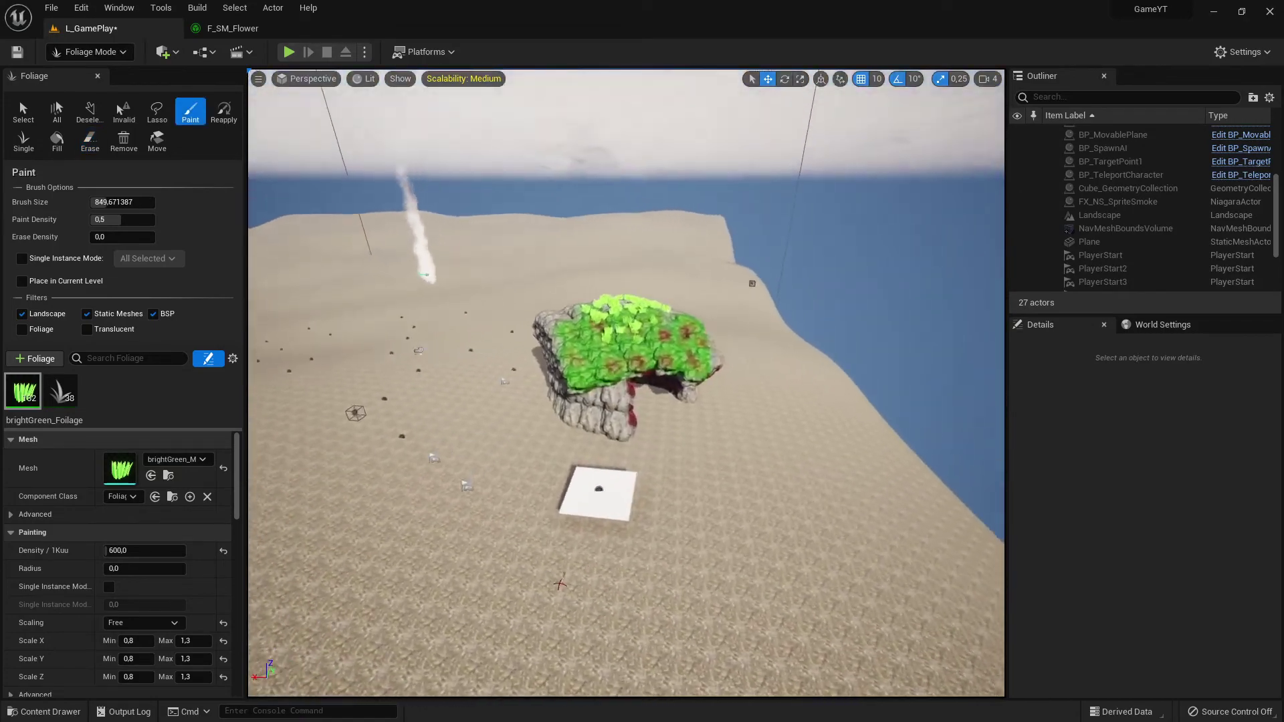
Step: Reduce the foliage brush size to about 138.88 and paint brightGreen_Foilage across the top of the mossy rock arch
key(w)
mouse_move(626, 384)
right_down()
mouse_move(619, 351)
mouse_move(736, 314)
mouse_move(643, 305)
right_up()
key(d)
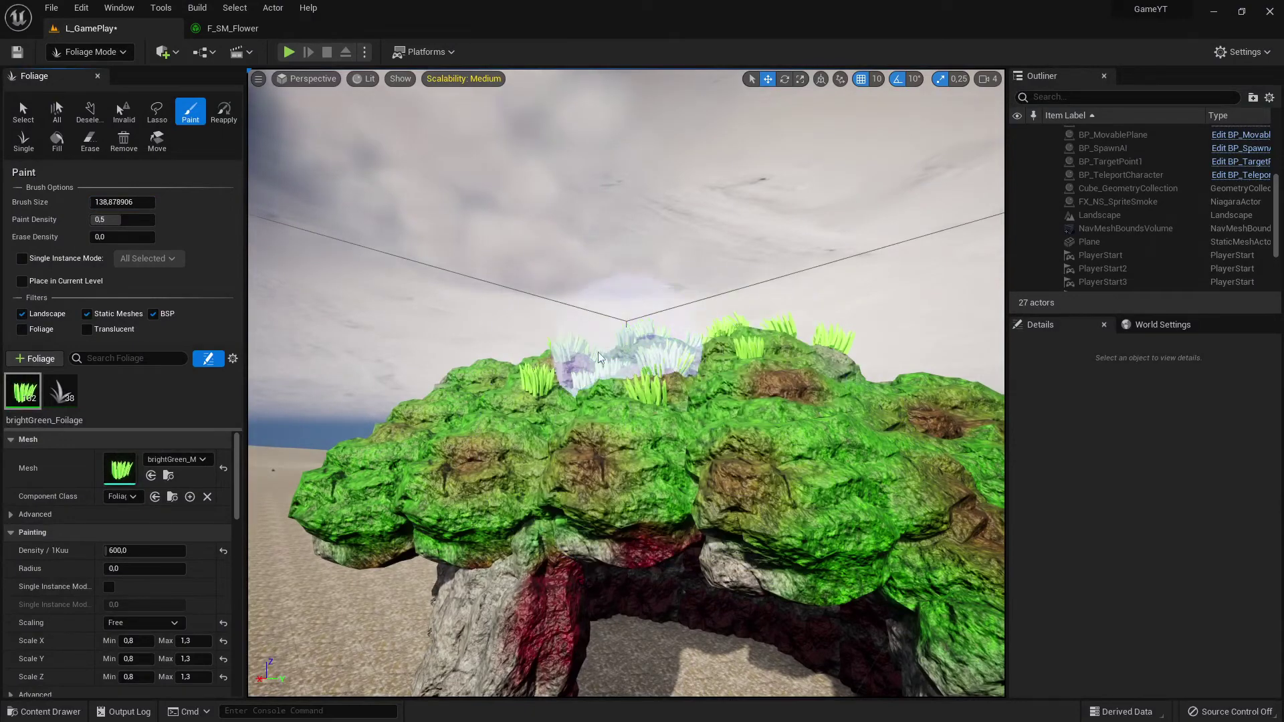
key(d)
right_drag(688, 428, 642, 427)
key(s)
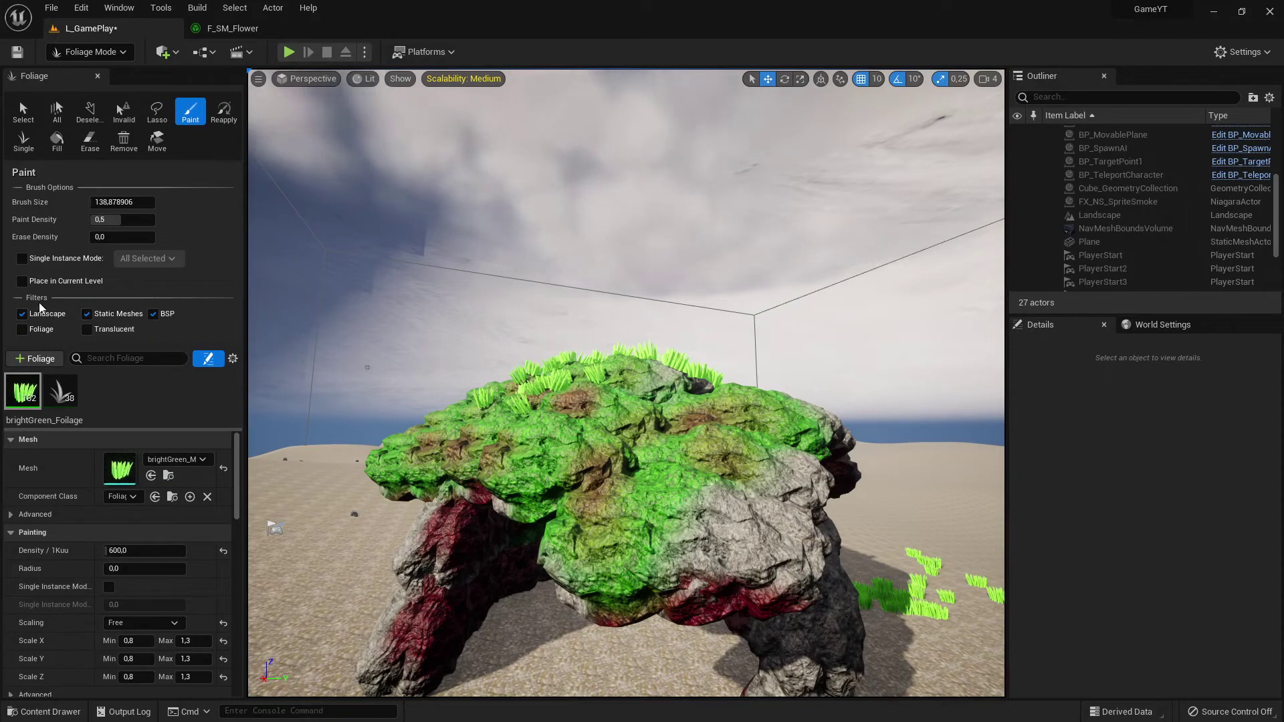
mouse_move(588, 445)
mouse_down()
mouse_move(544, 468)
mouse_move(653, 401)
mouse_move(667, 461)
mouse_move(459, 430)
mouse_move(774, 430)
mouse_move(615, 478)
mouse_up()
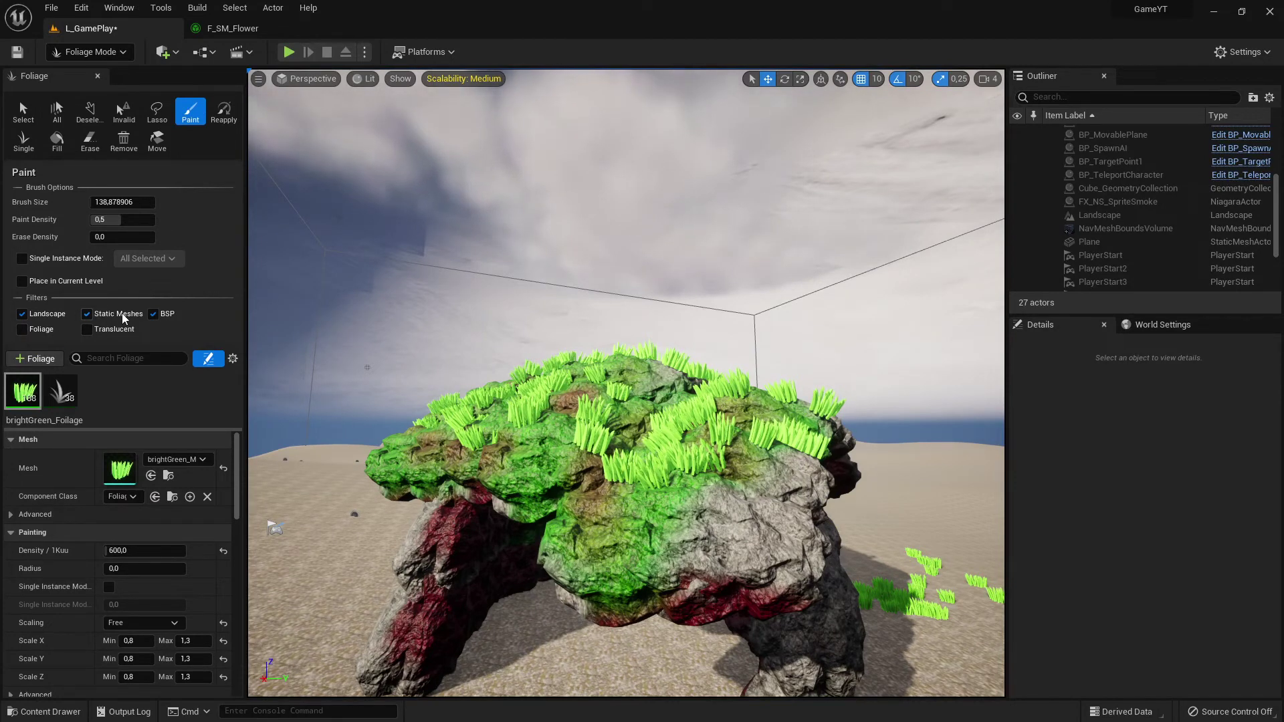
mouse_move(463, 409)
right_down()
mouse_move(347, 461)
mouse_move(462, 381)
mouse_move(642, 468)
mouse_move(723, 481)
mouse_move(588, 455)
mouse_move(575, 414)
mouse_move(428, 408)
mouse_move(588, 421)
mouse_move(547, 370)
right_up()
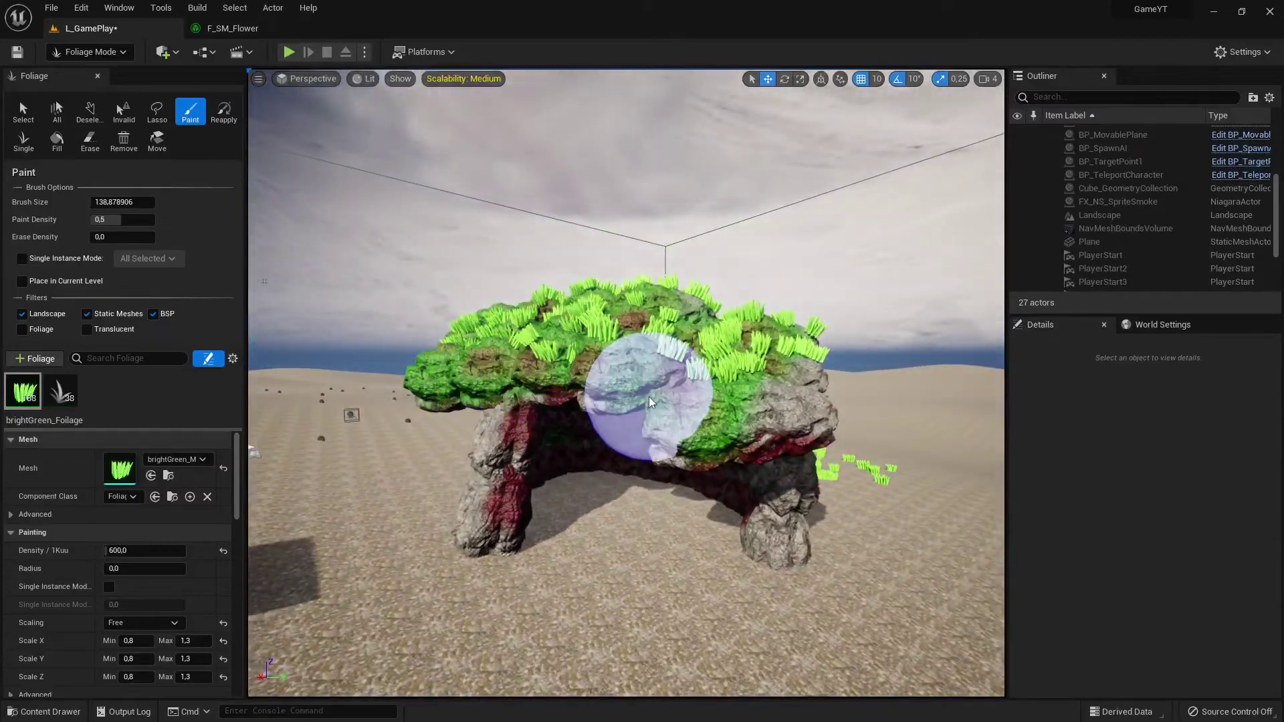
Step: Switch to the browser documentation and read the Filter Settings section's option descriptions
key(alt+Tab)
scroll(798, 502, down, 3)
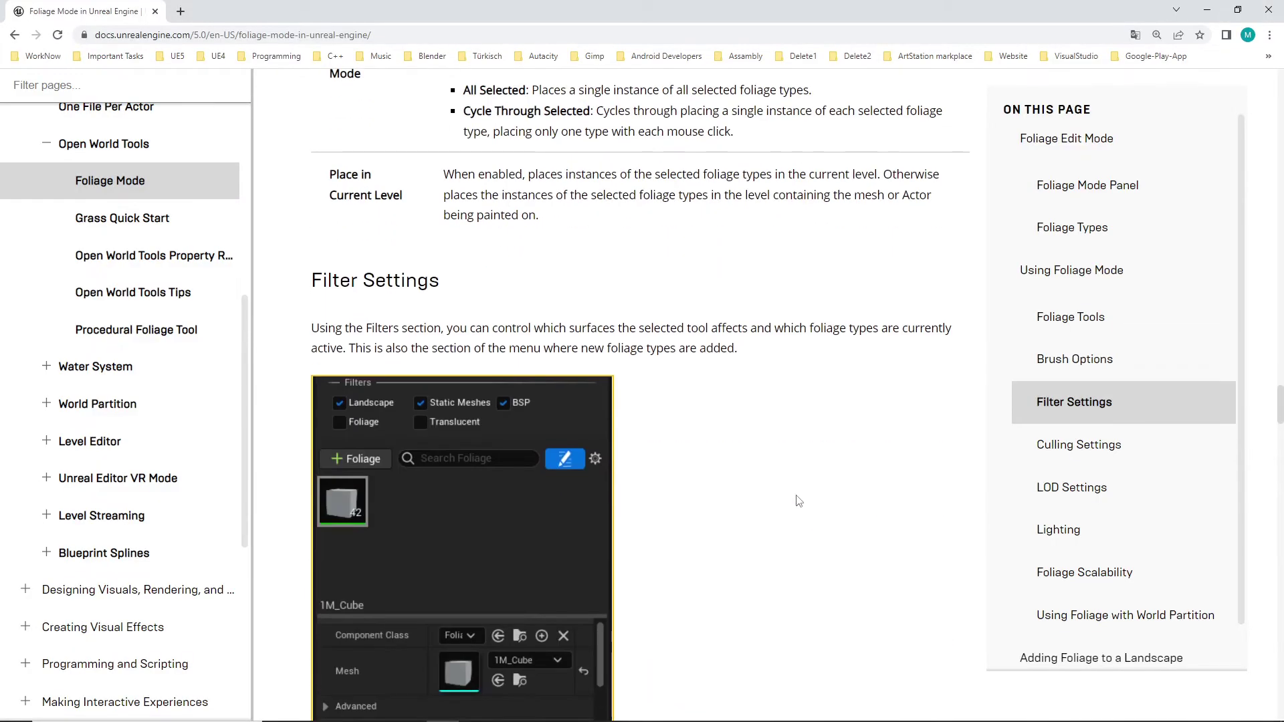
scroll(468, 435, down, 4)
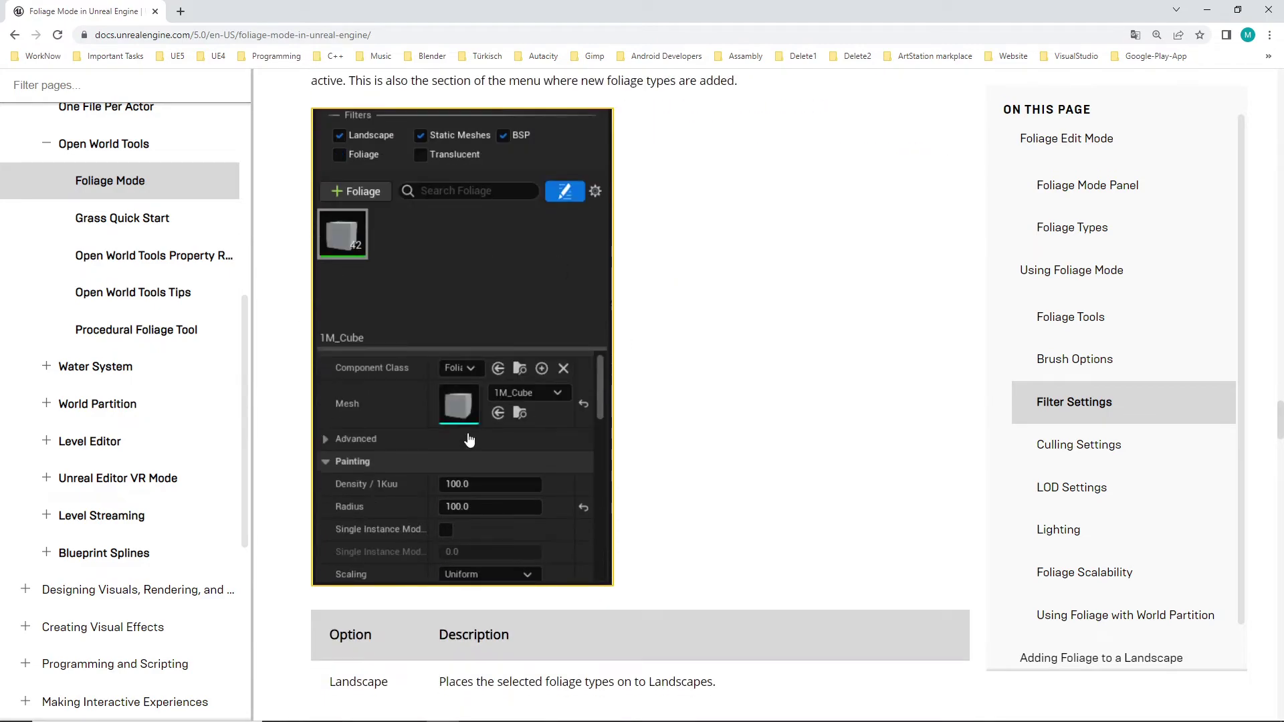
scroll(729, 379, down, 7)
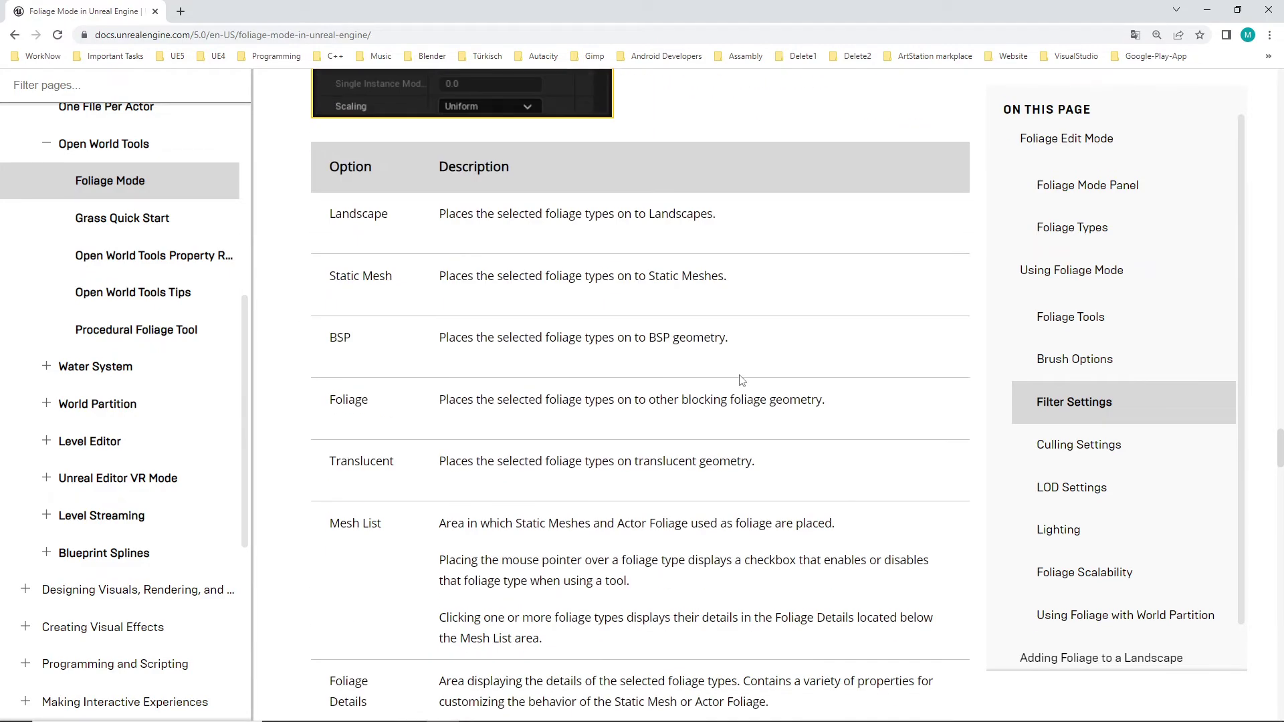
Step: Read the Culling Settings section of the Foliage Mode documentation, including the cull distance parameters and the example culling Material
scroll(459, 367, down, 9)
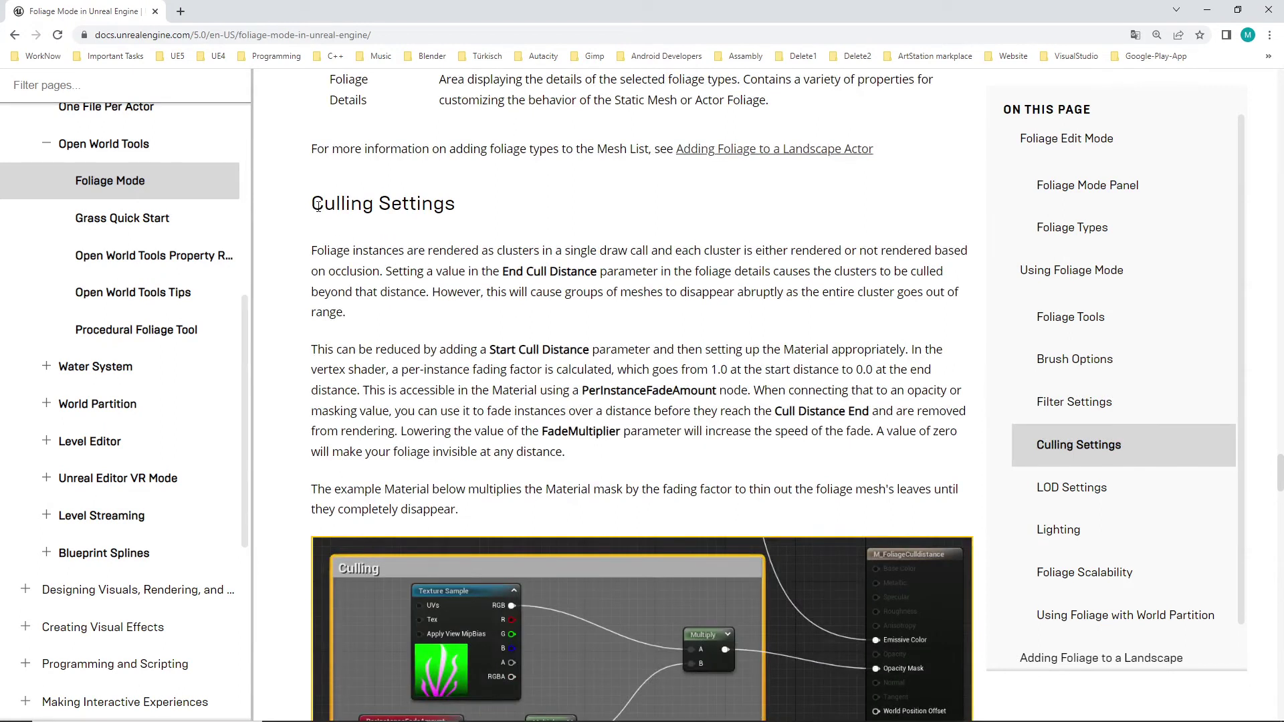
drag(298, 184, 529, 271)
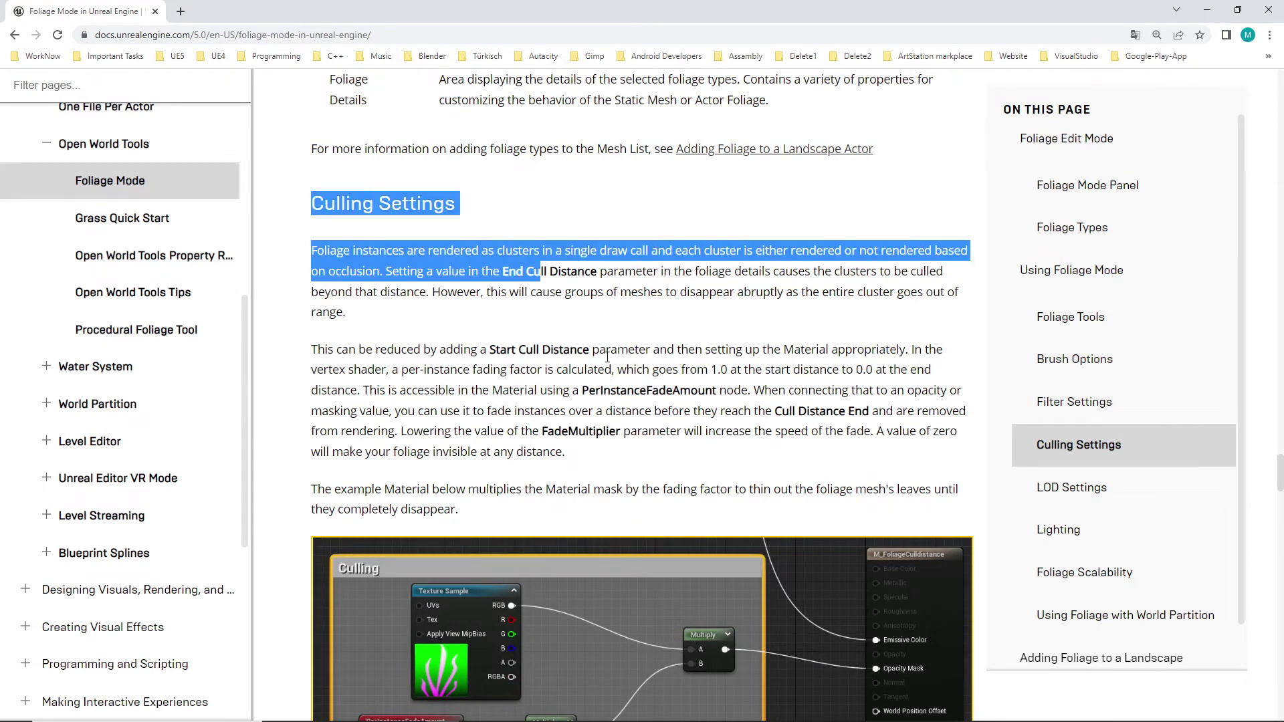
click(618, 342)
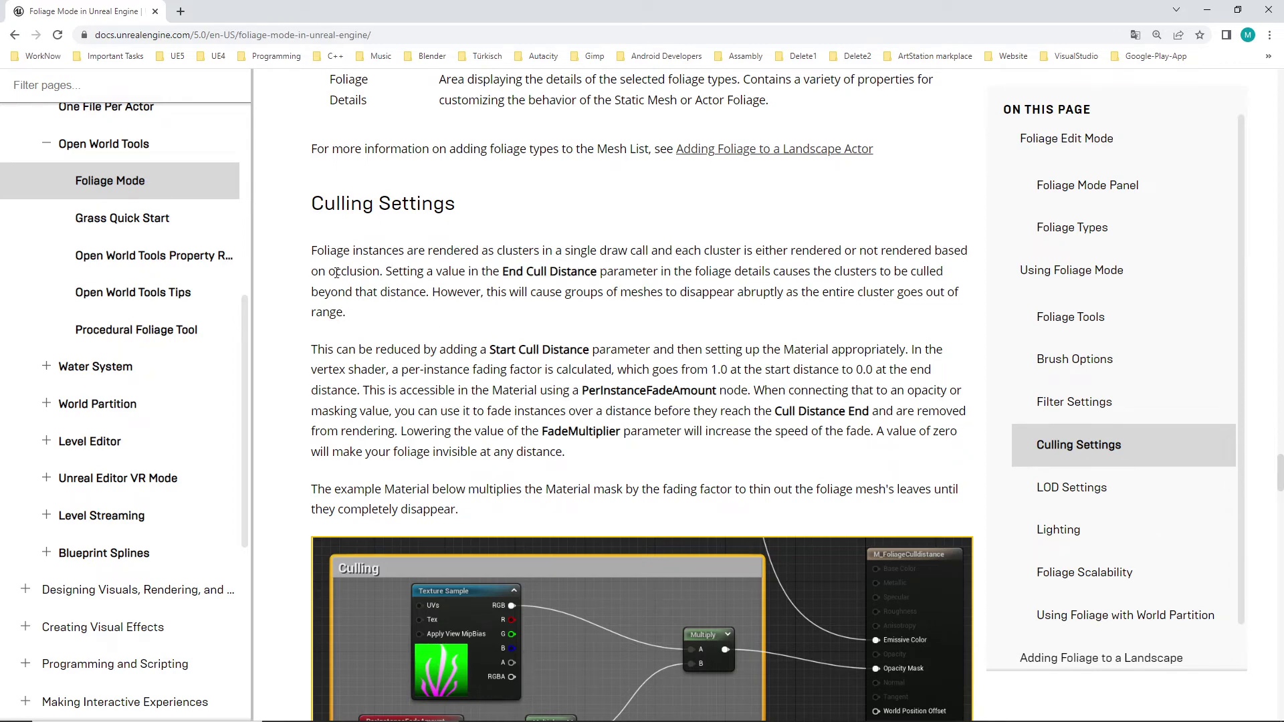
drag(320, 273, 459, 510)
click(648, 445)
scroll(688, 468, down, 3)
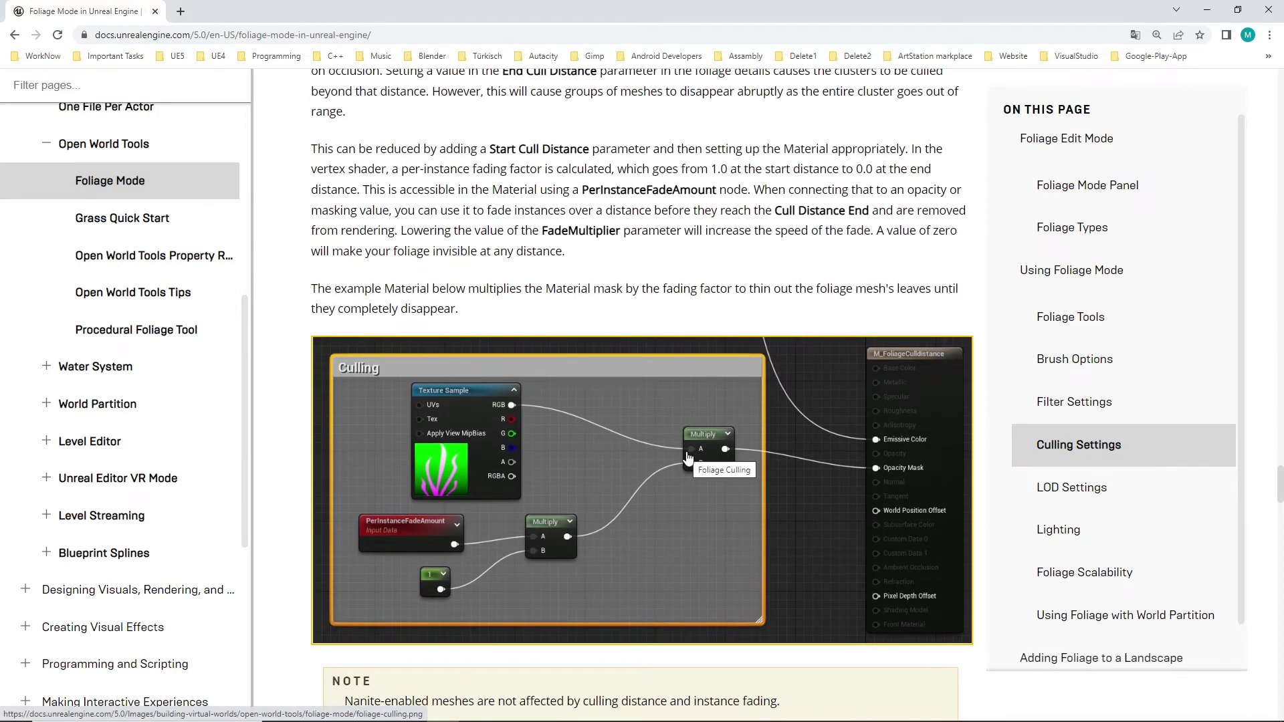
Step: Switch to Unreal Editor, look over the F_SM_Flower foliage type's settings and return to the L_GamePlay level
key(alt+Tab)
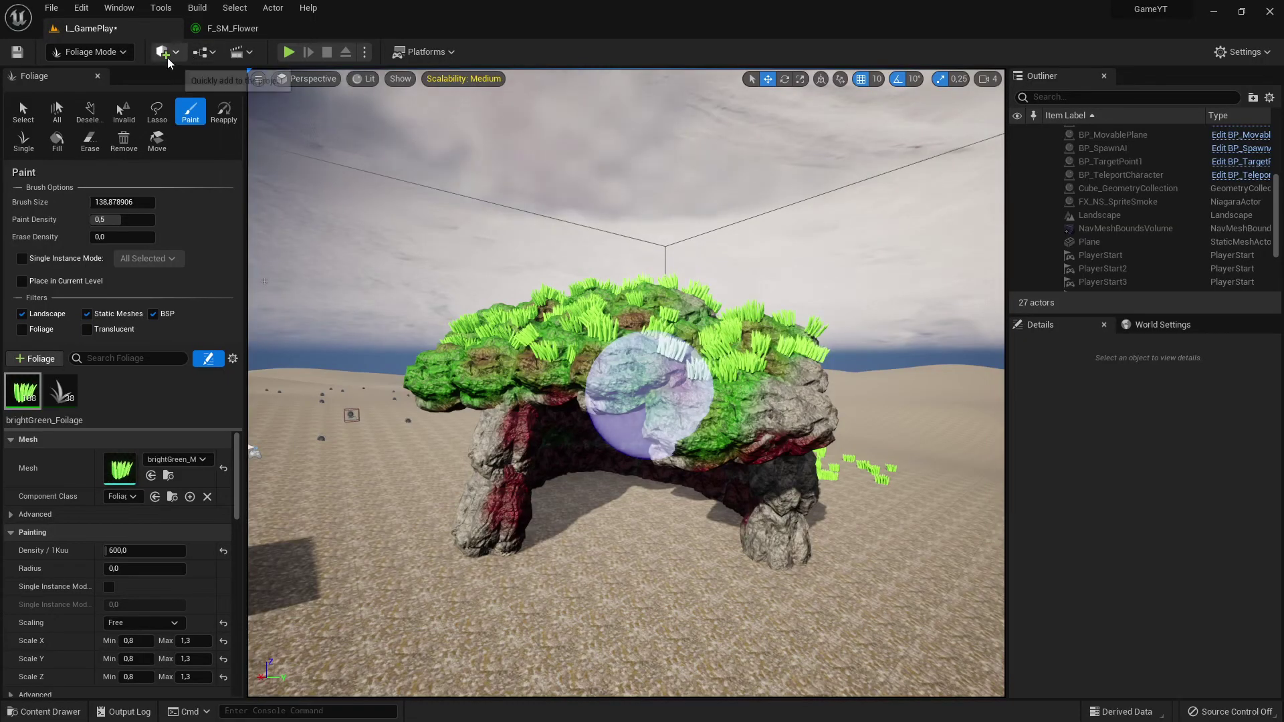
click(222, 28)
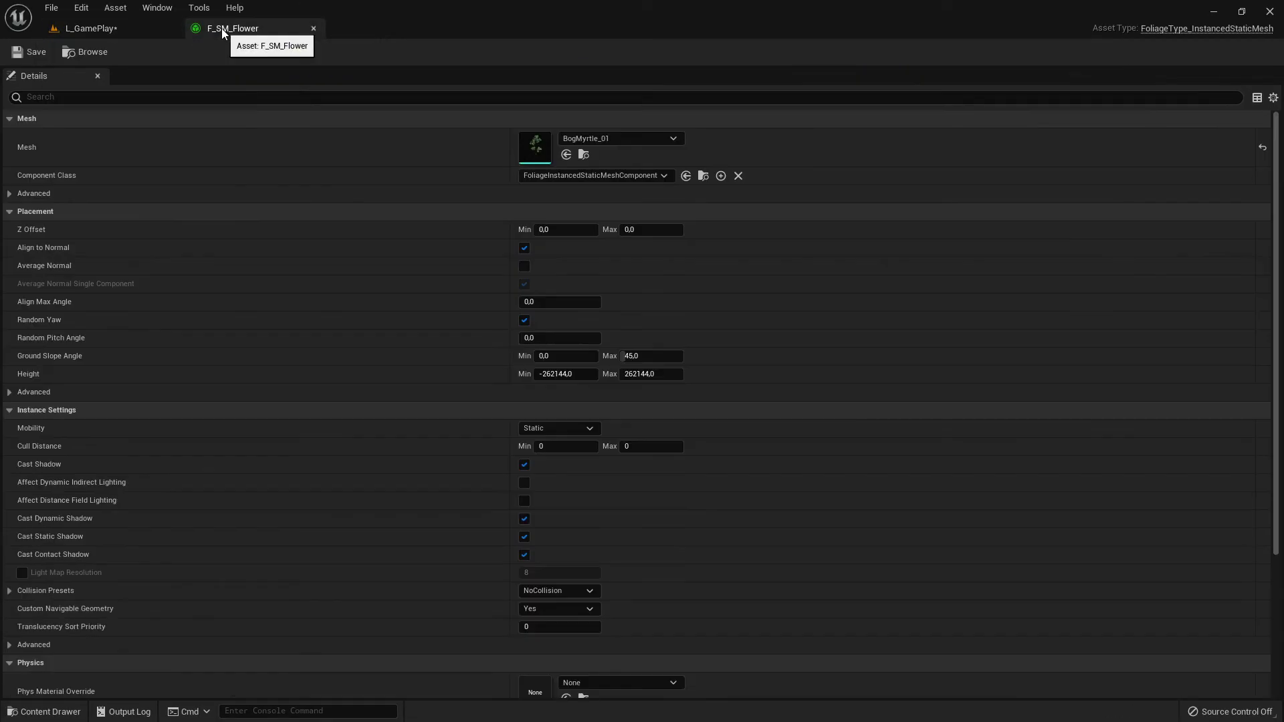
click(106, 30)
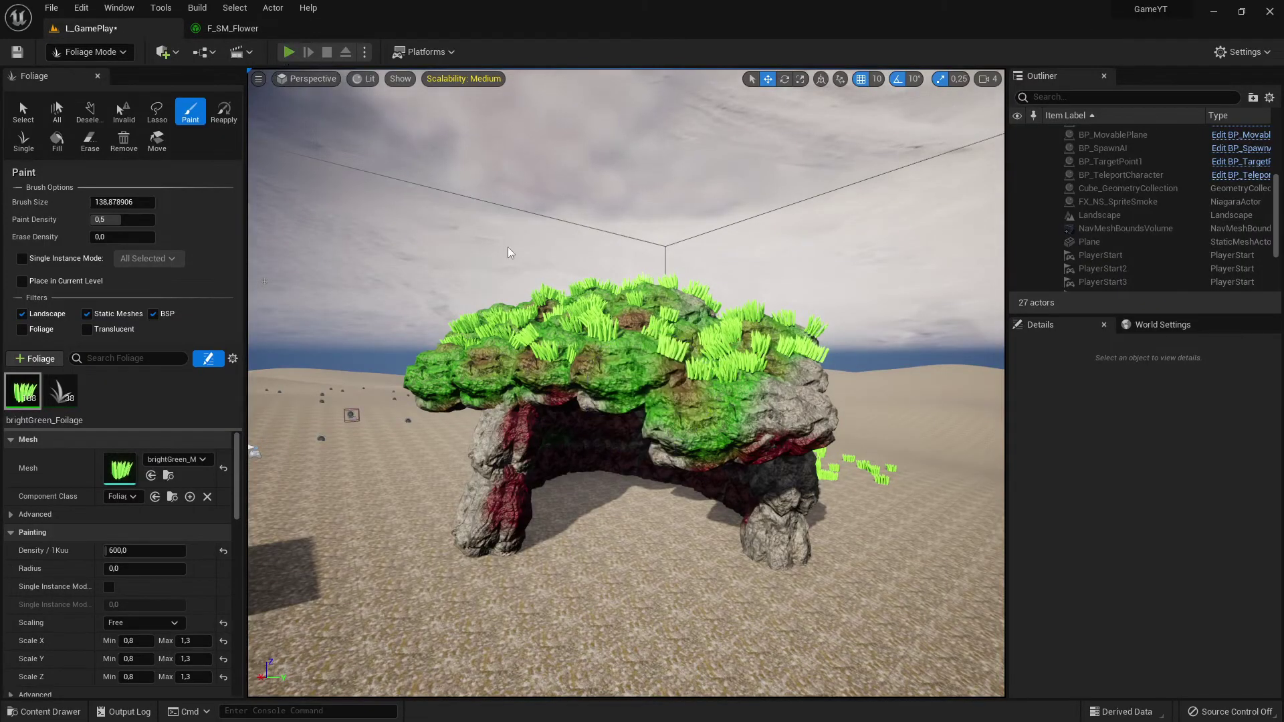
Step: Play-test L_GamePlay by running the character through the brightGreen_Foilage grass toward the mossy rock arch, and stop the session
key(alt+p)
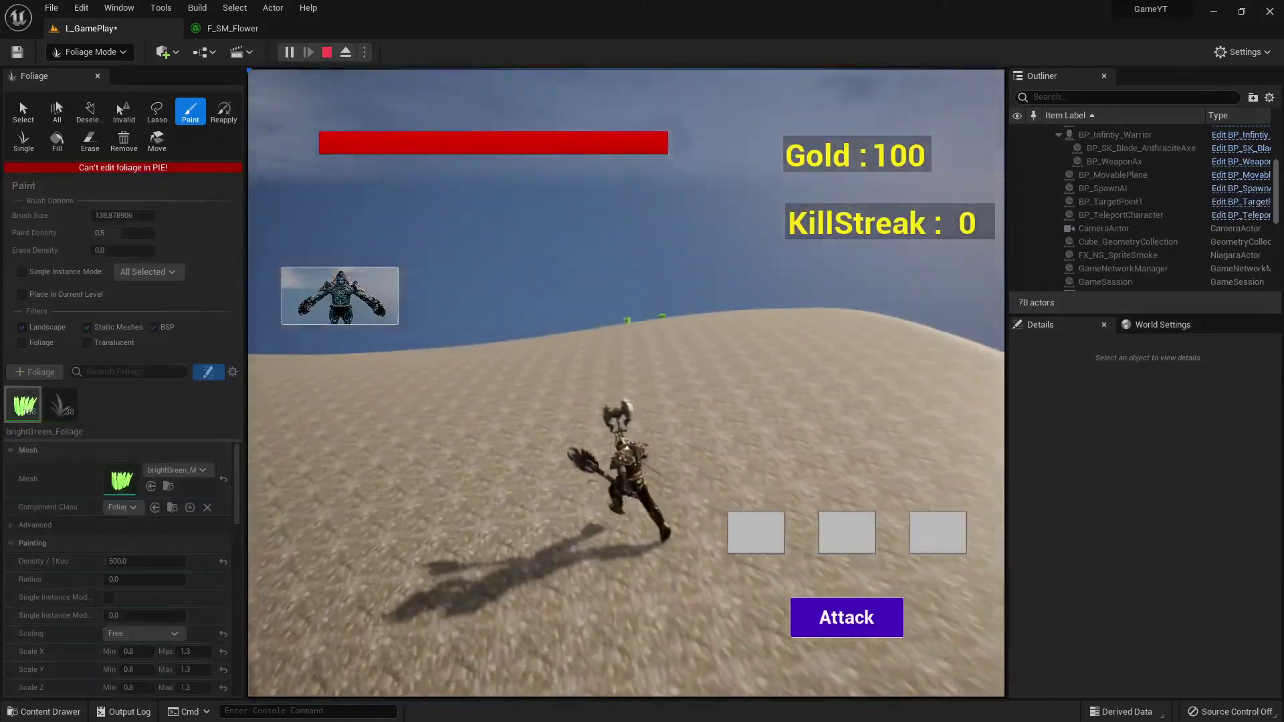
click(325, 54)
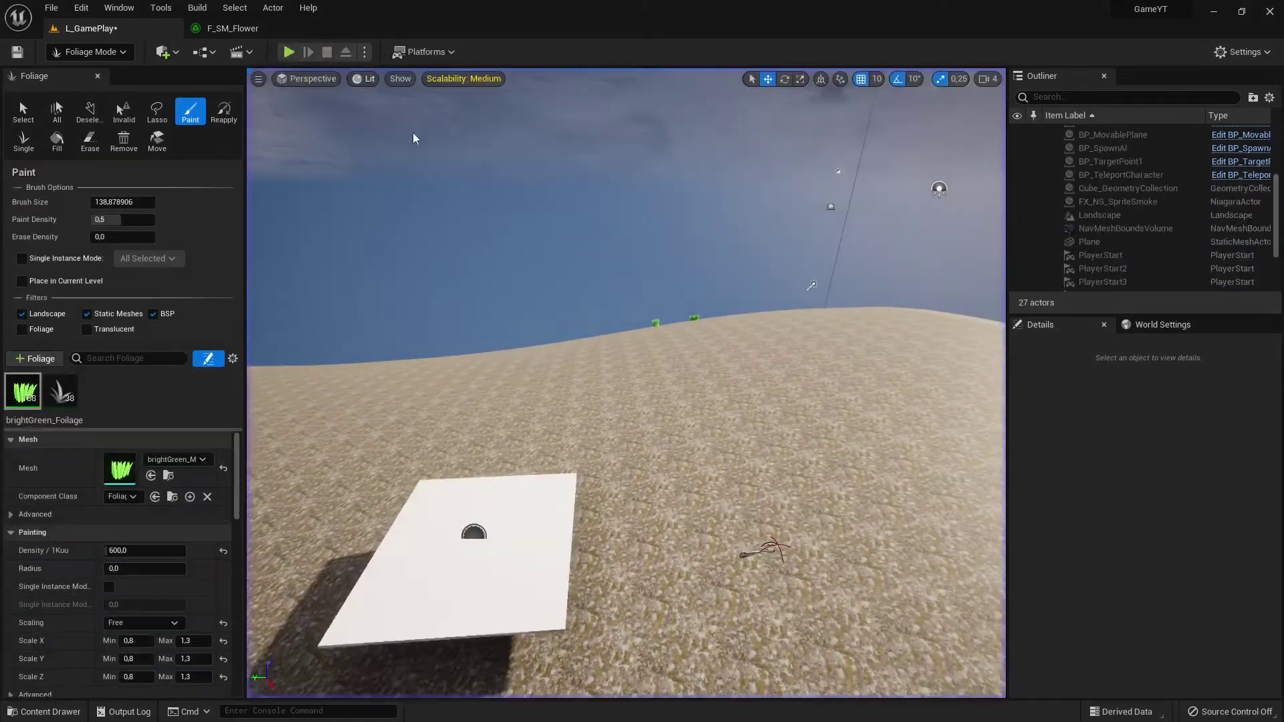
right_drag(675, 294, 455, 297)
click(677, 295)
mouse_move(570, 321)
mouse_down()
mouse_move(645, 273)
mouse_move(428, 287)
mouse_move(645, 272)
mouse_move(859, 319)
mouse_move(559, 459)
mouse_move(854, 465)
mouse_up()
click(289, 52)
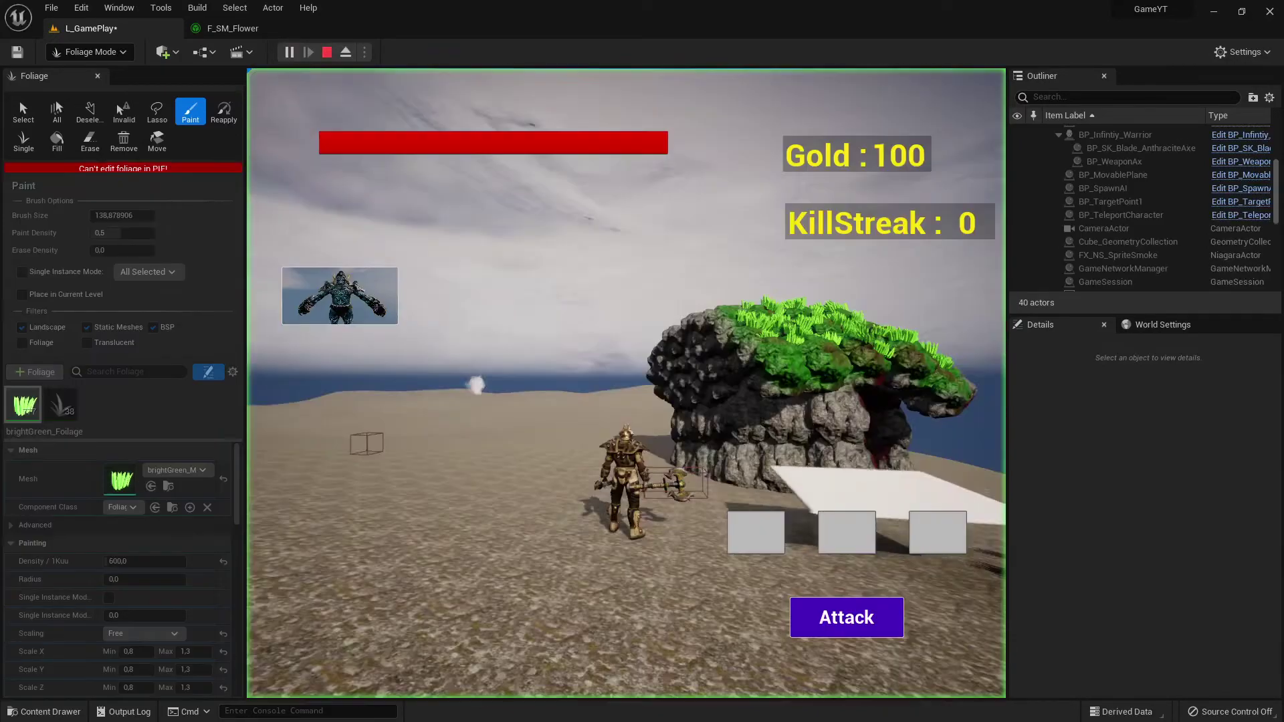
key(w)
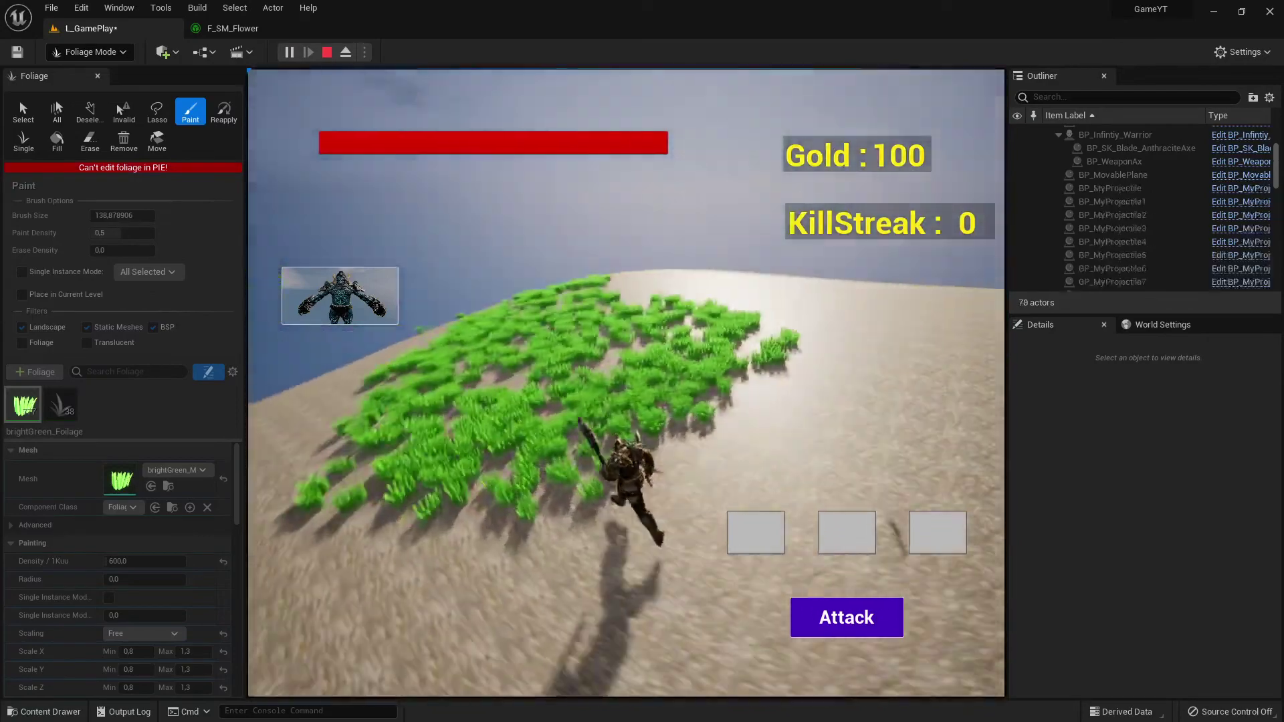
key(w)
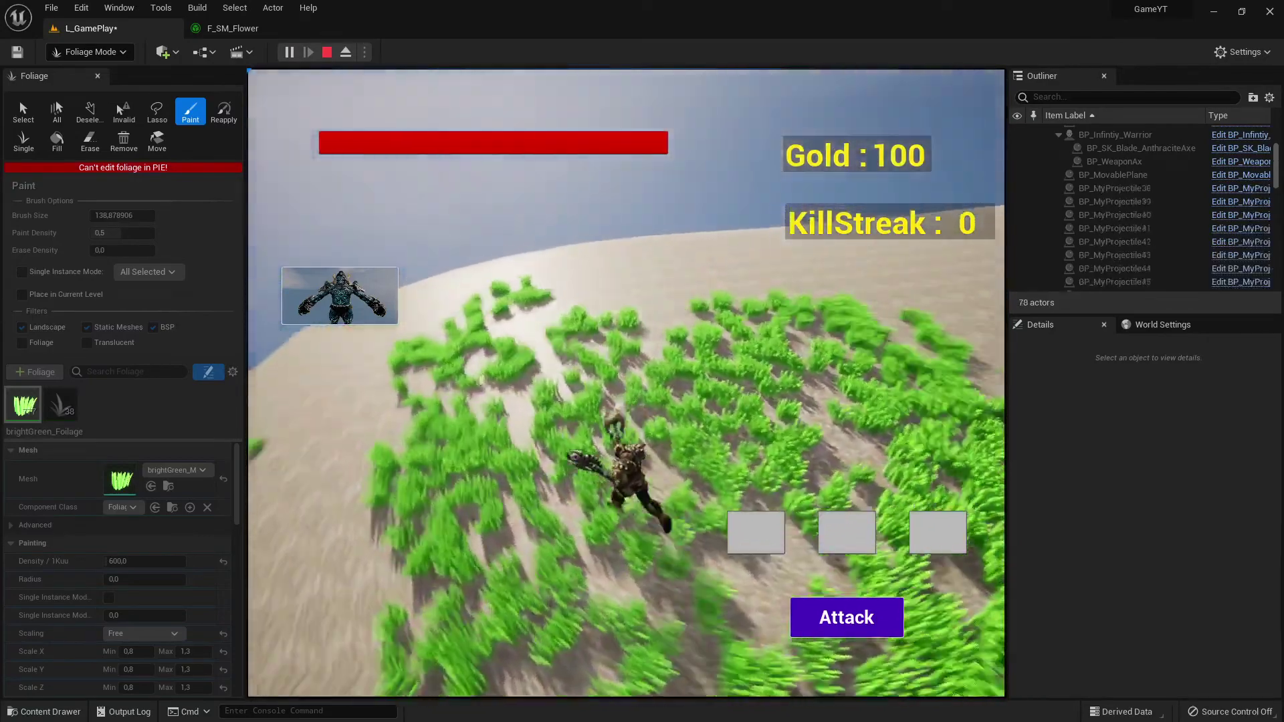
key(w)
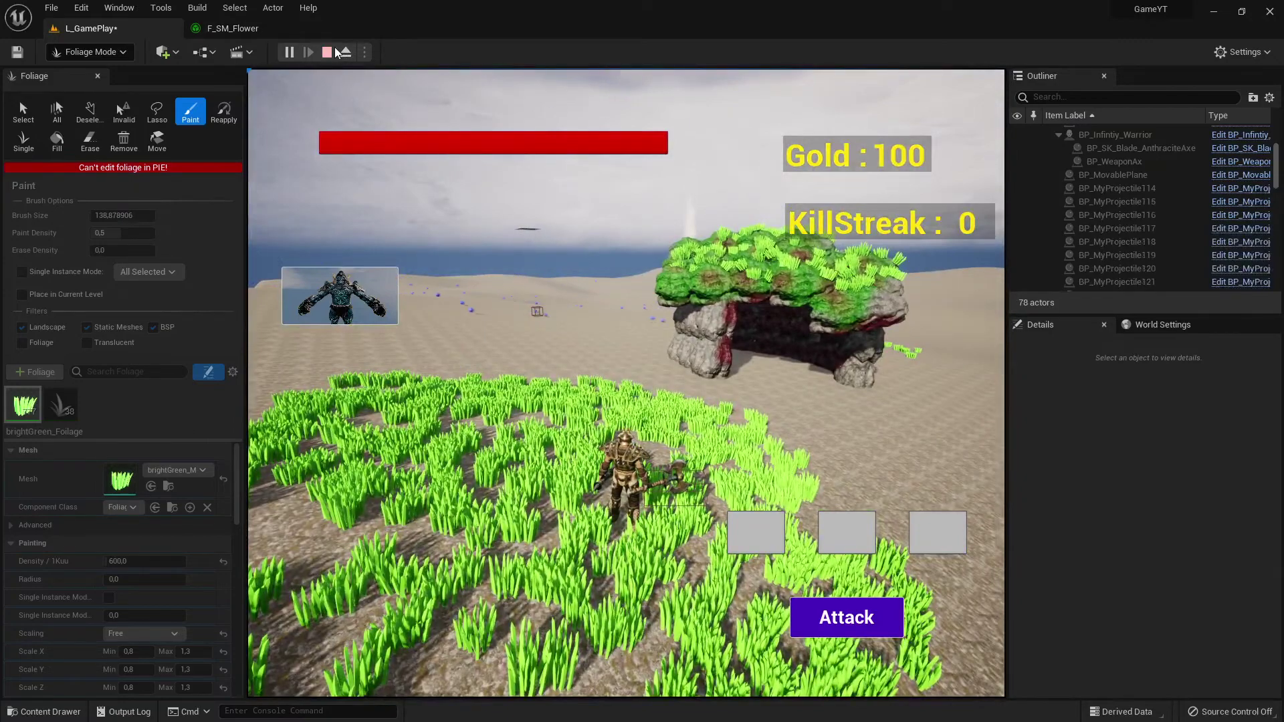
click(327, 51)
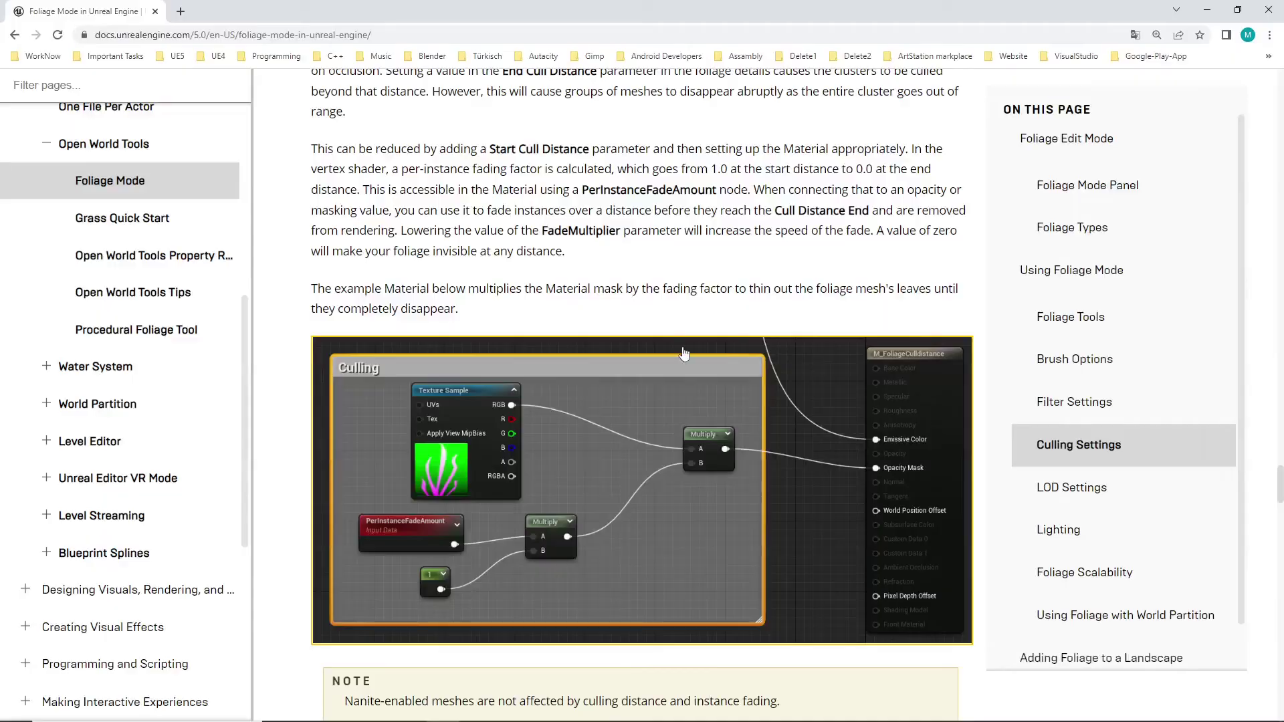
Step: Switch to the browser documentation and read the LOD Settings, Lighting, Foliage Scalability and Using Foliage with World Partition sections
scroll(774, 411, down, 6)
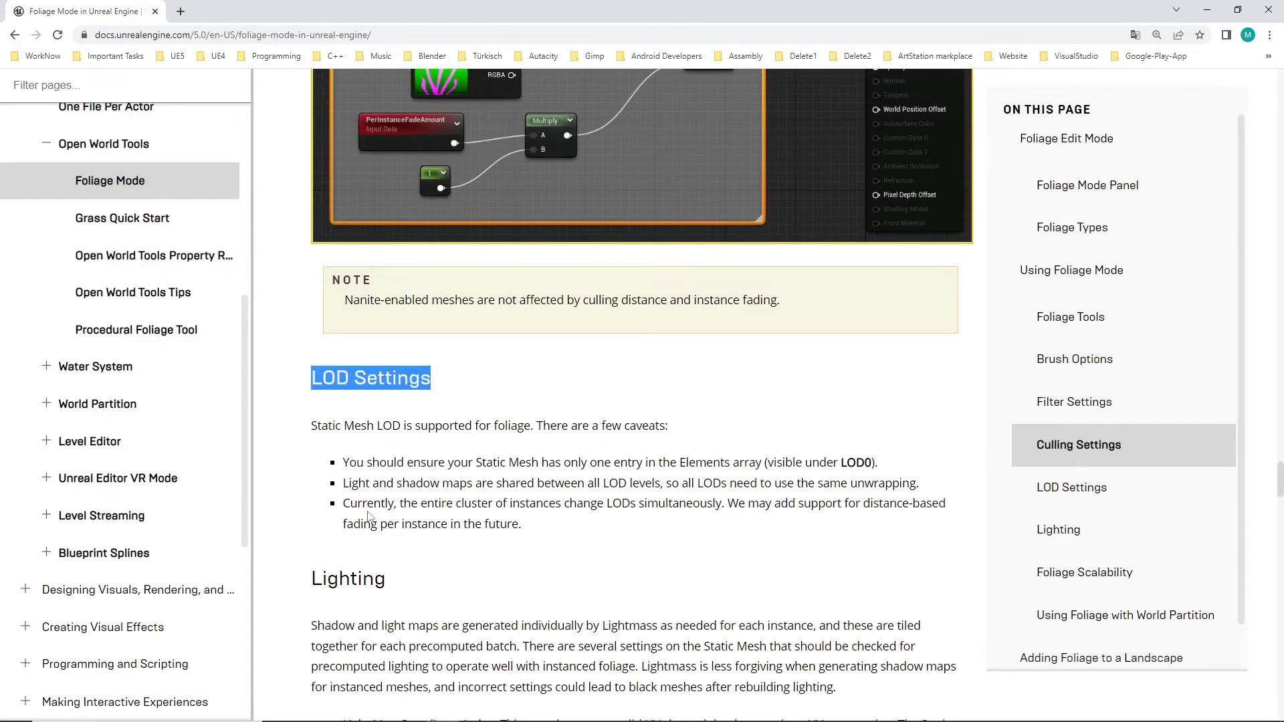
scroll(337, 496, down, 2)
scroll(498, 465, down, 3)
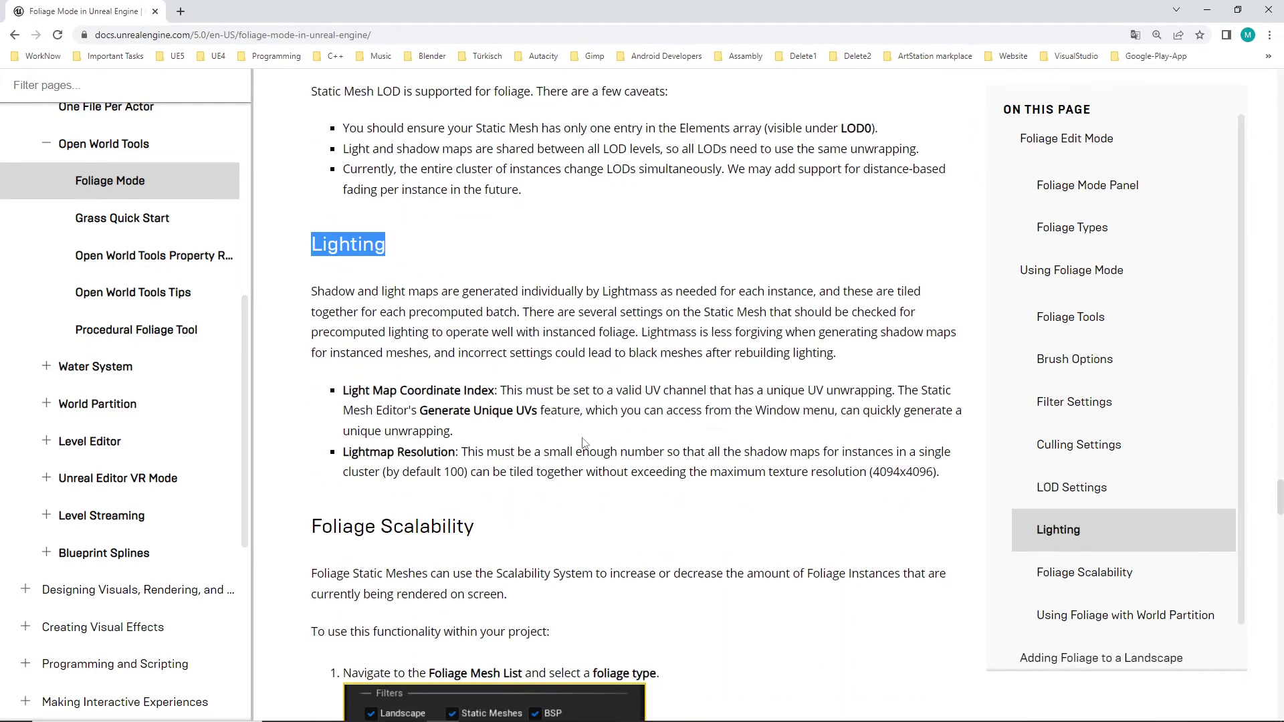
scroll(584, 443, down, 2)
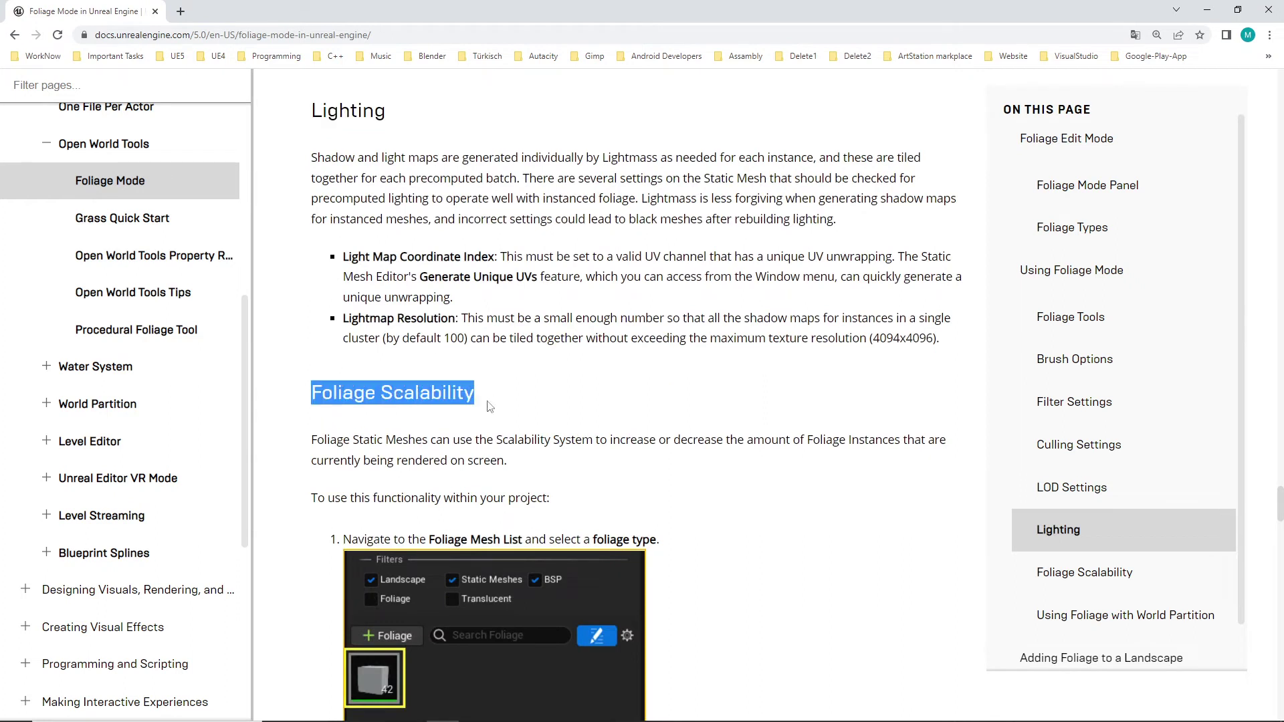
scroll(624, 412, down, 1)
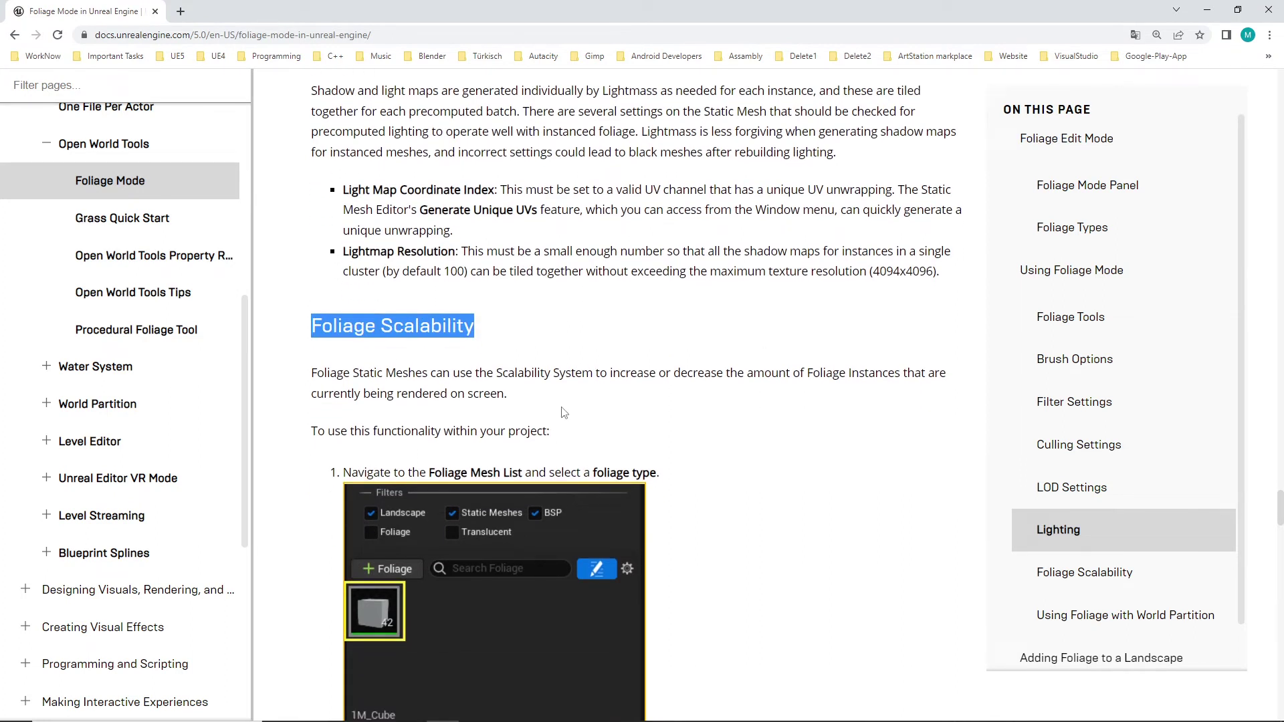
click(486, 348)
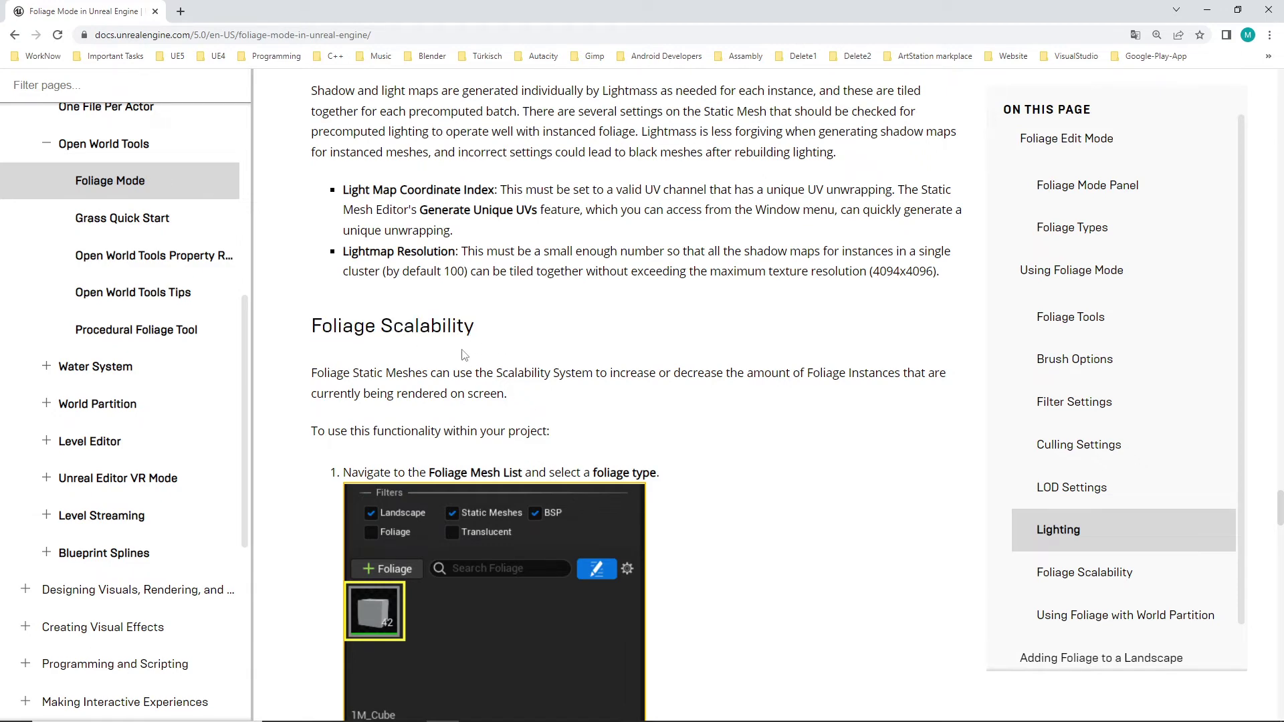
scroll(390, 360, down, 10)
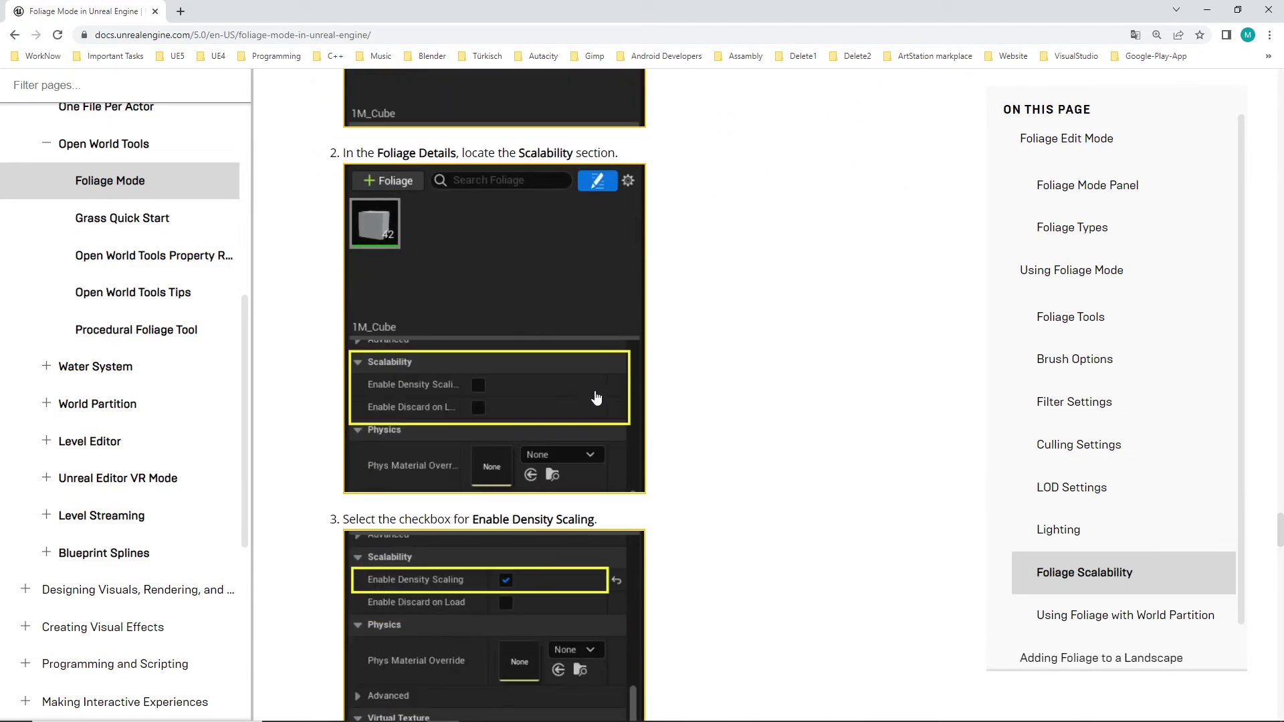
scroll(630, 404, down, 5)
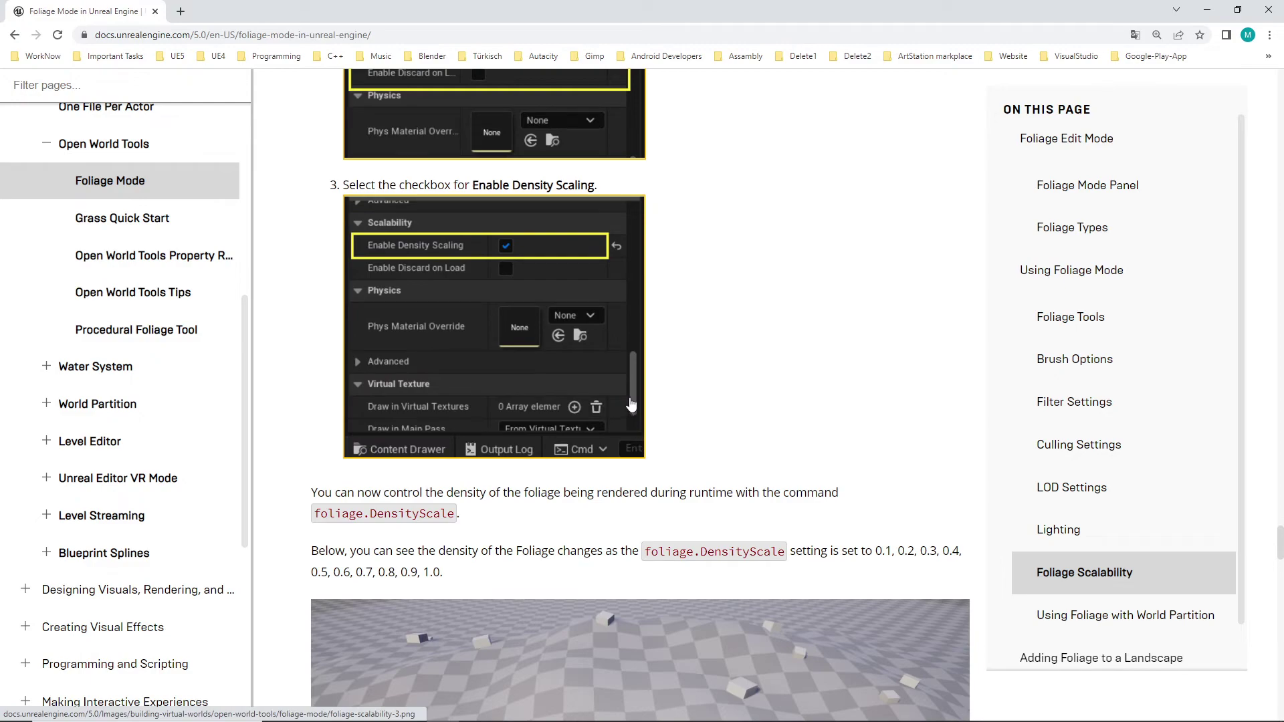
scroll(631, 404, down, 10)
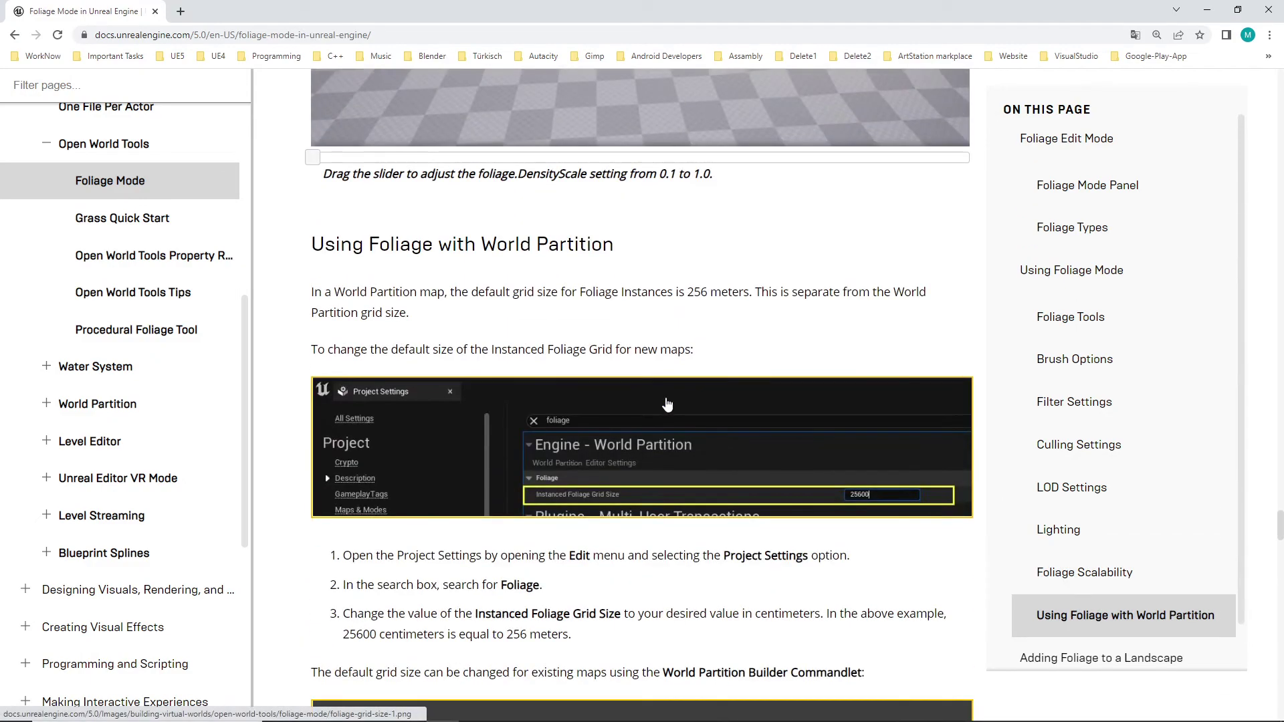
scroll(665, 402, down, 6)
scroll(848, 407, down, 10)
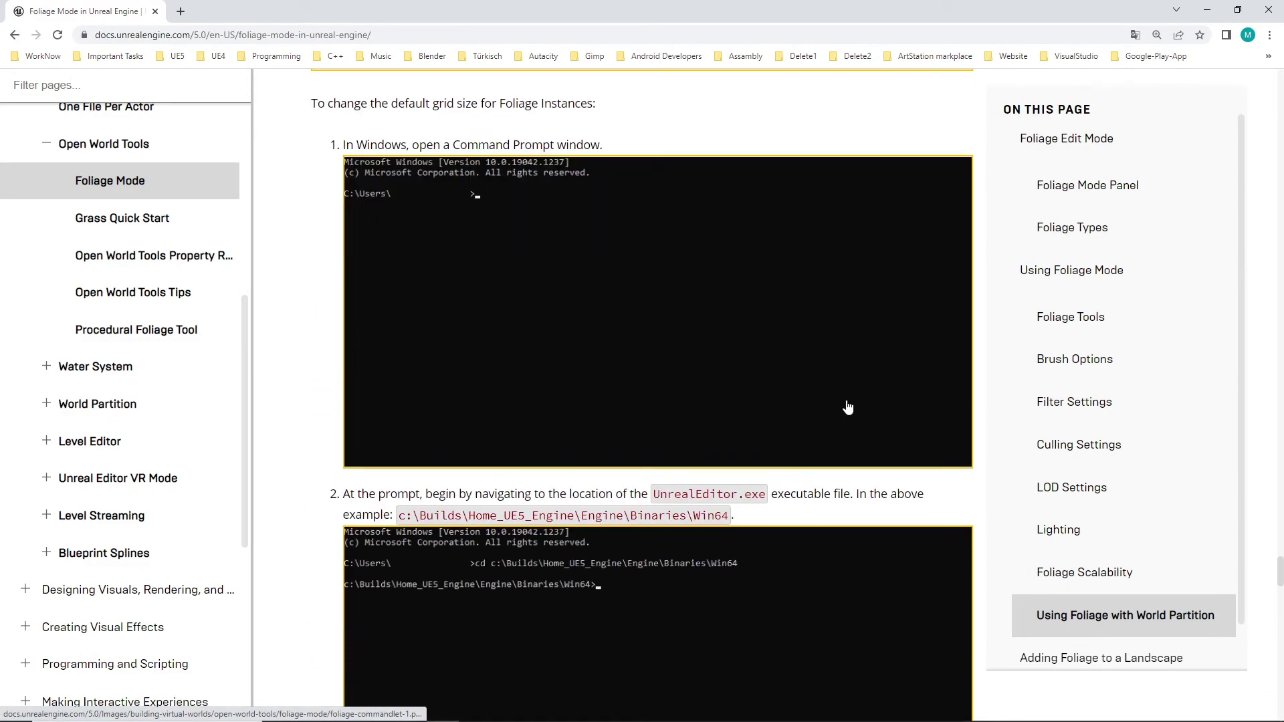
Step: Go back through the documentation and review the Filter Settings, Culling Settings and LOD Settings sections
scroll(848, 407, up, 20)
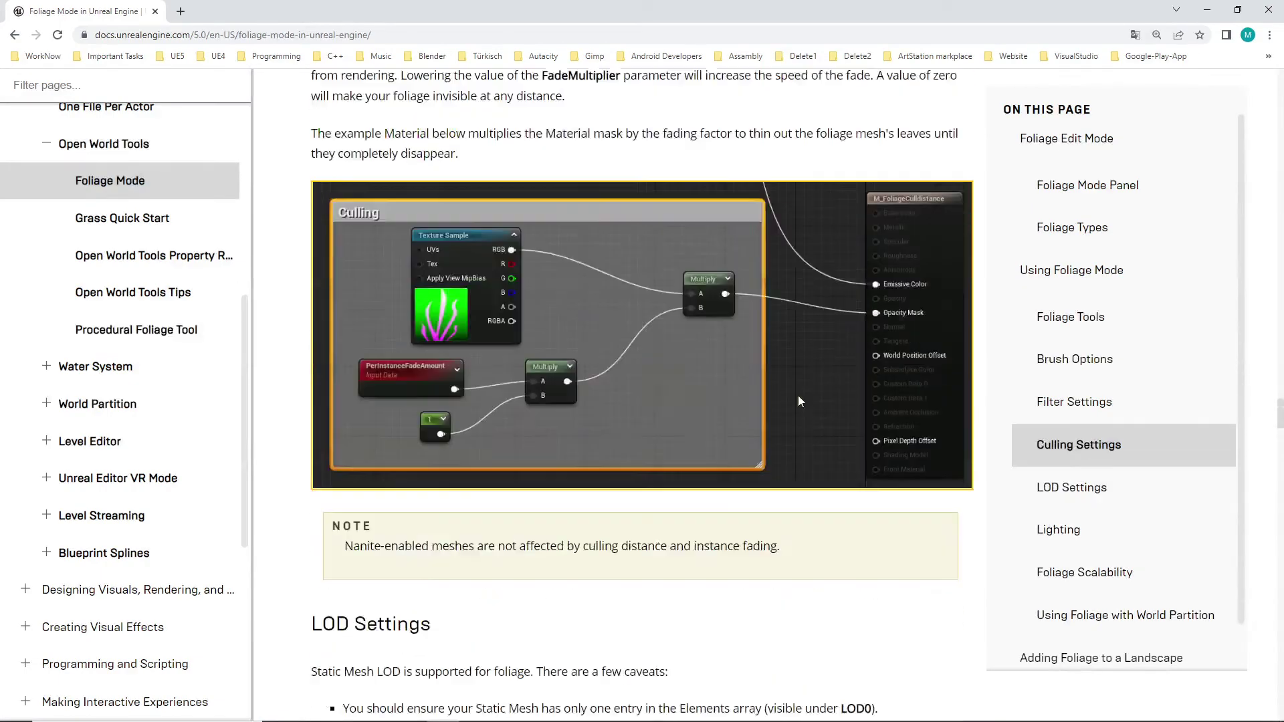
scroll(800, 402, up, 1)
scroll(802, 402, up, 15)
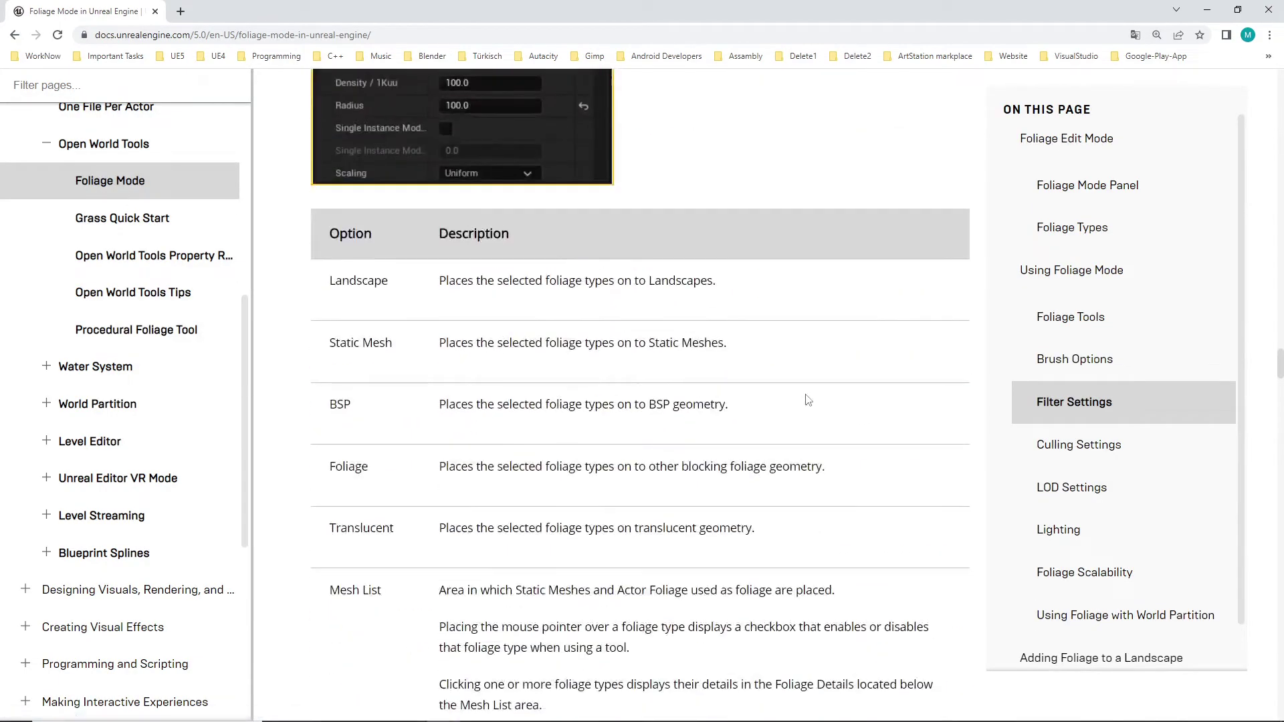
scroll(808, 400, up, 5)
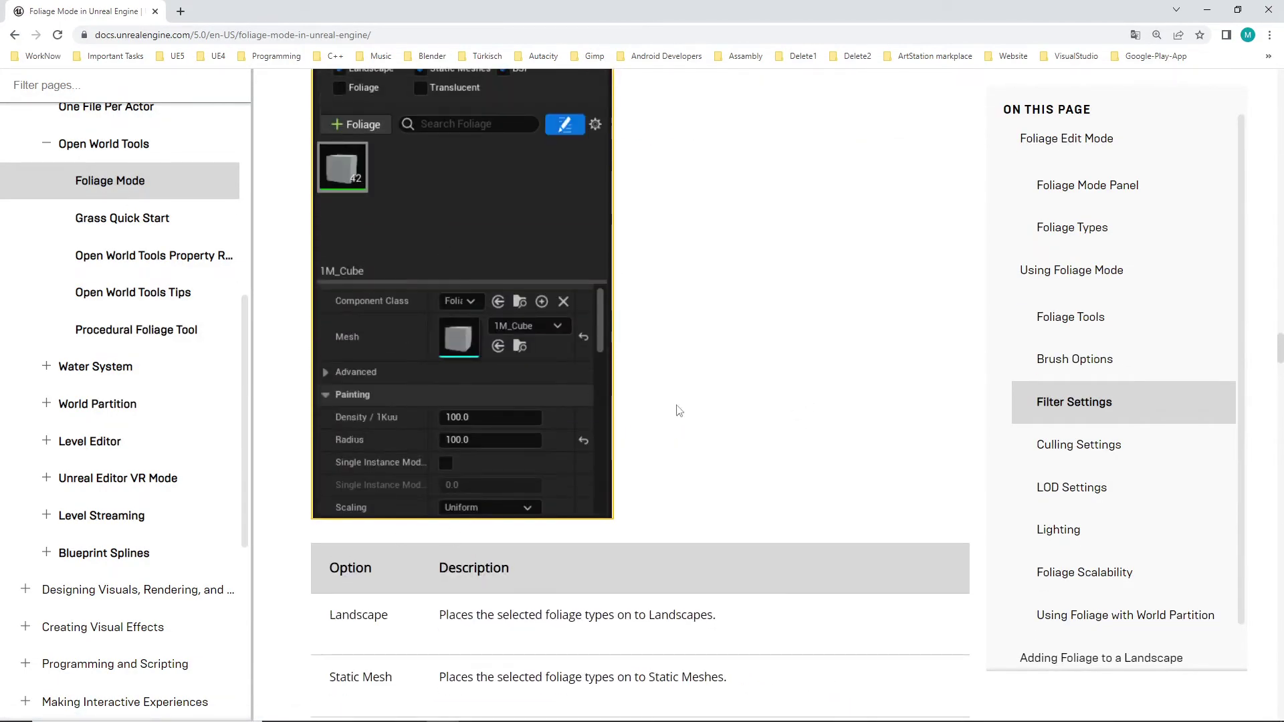
scroll(677, 374, up, 4)
scroll(677, 332, down, 20)
scroll(335, 268, up, 3)
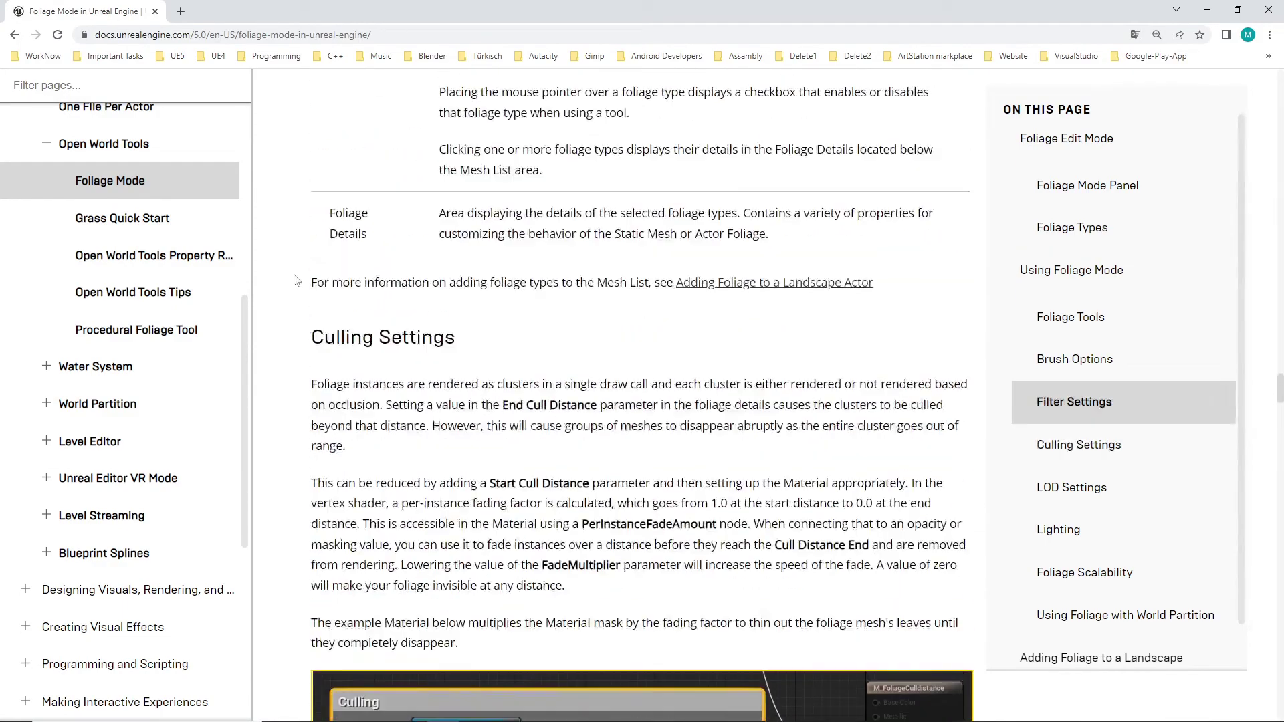
scroll(297, 280, down, 9)
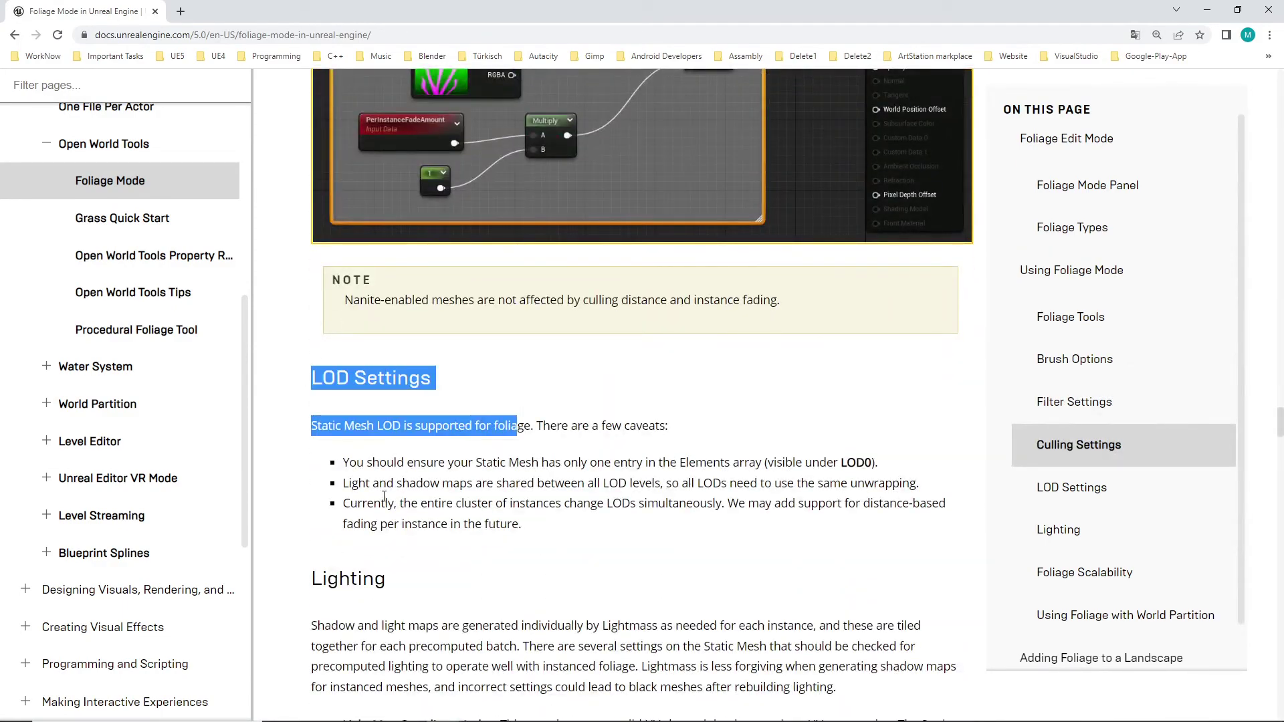
scroll(487, 594, up, 12)
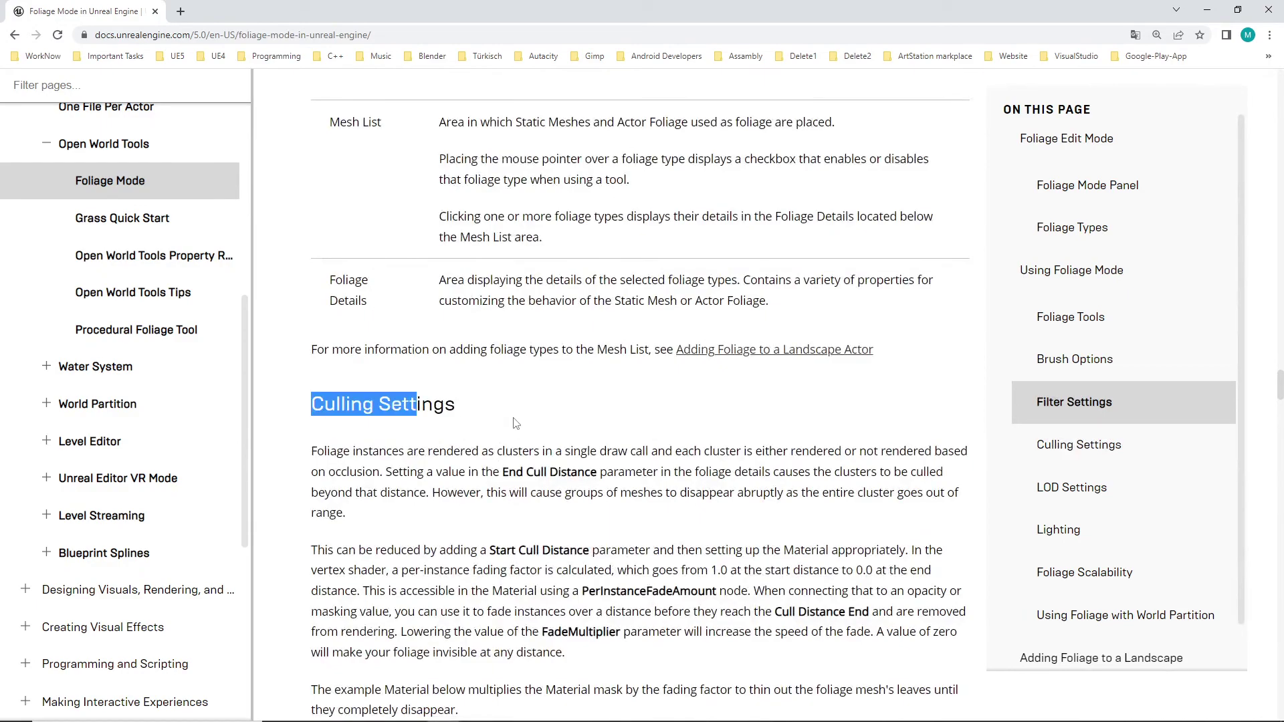
scroll(516, 423, down, 11)
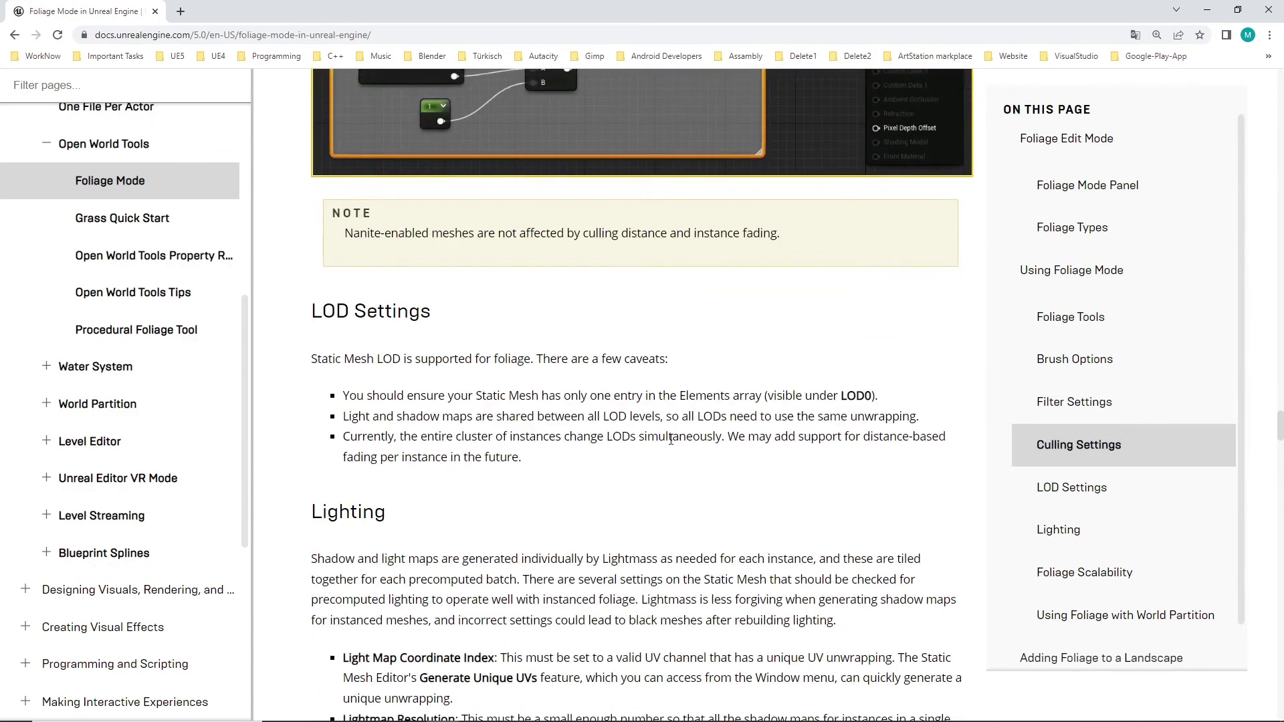
scroll(671, 440, down, 7)
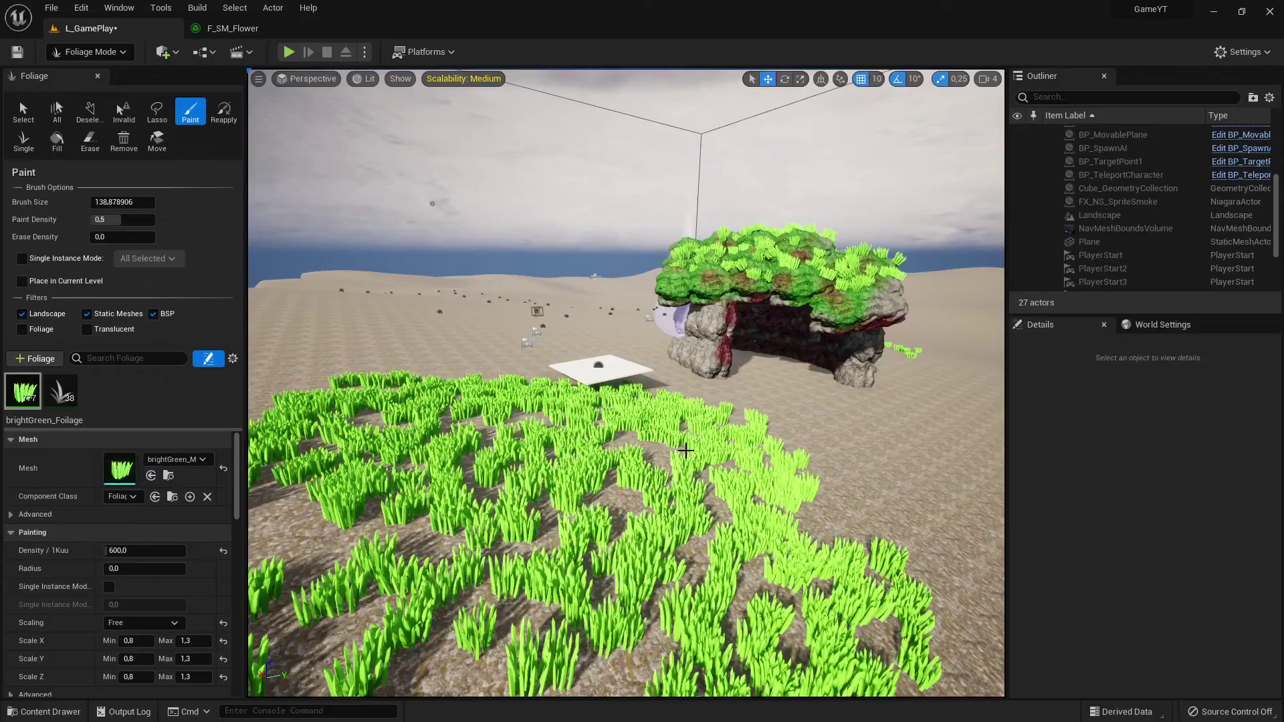
Step: Switch back to Unreal Editor and place a single brightGreen_Foilage instance on the bare landscape near the grass patch
right_drag(669, 421, 535, 434)
right_drag(535, 375, 715, 351)
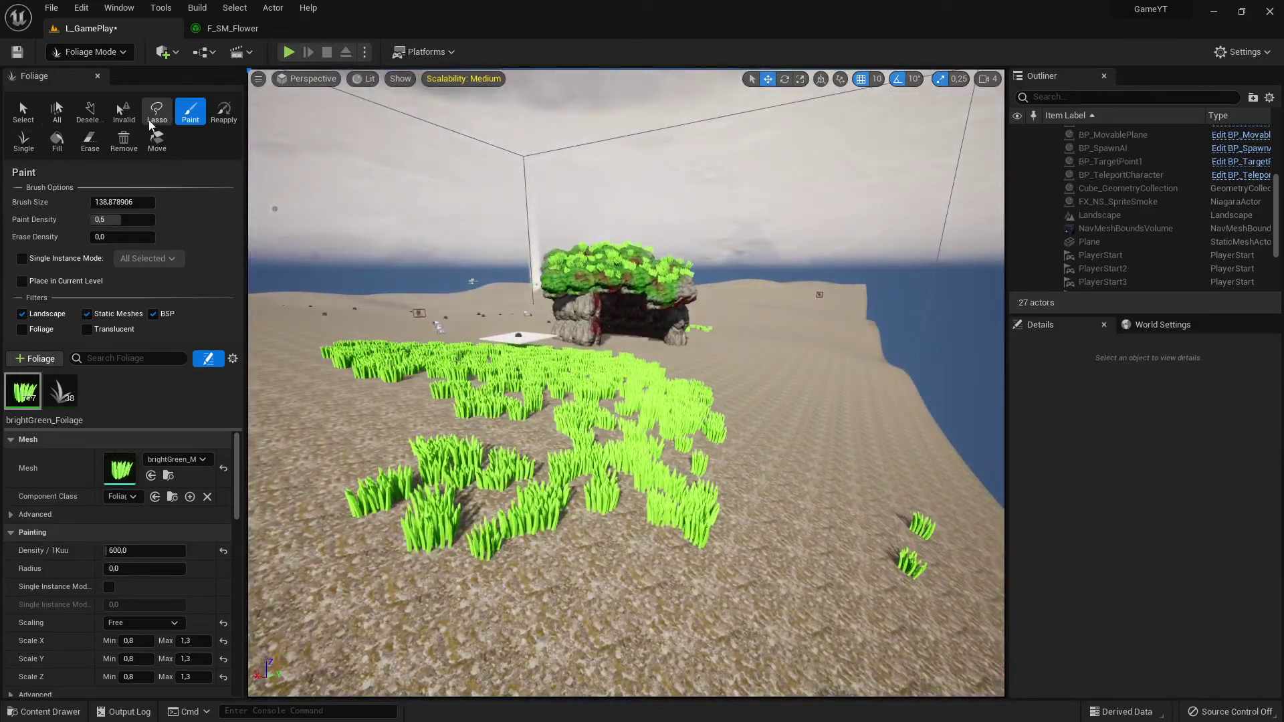
click(24, 140)
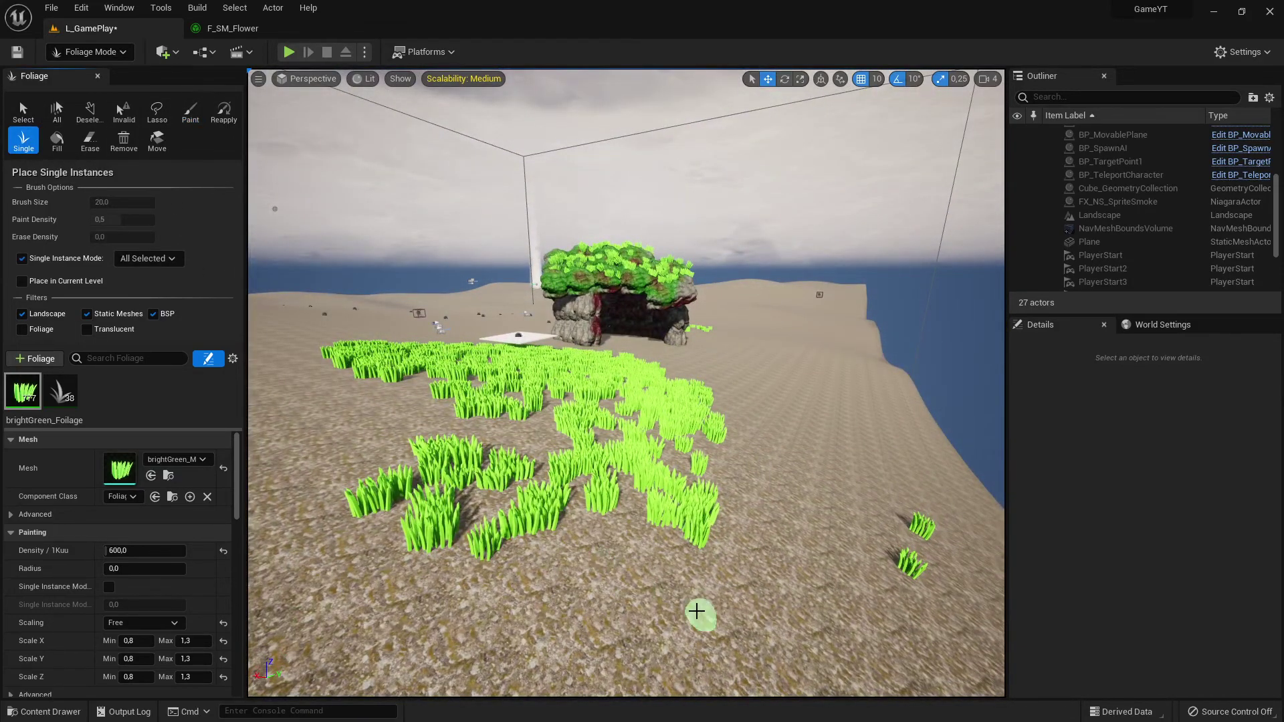
click(675, 602)
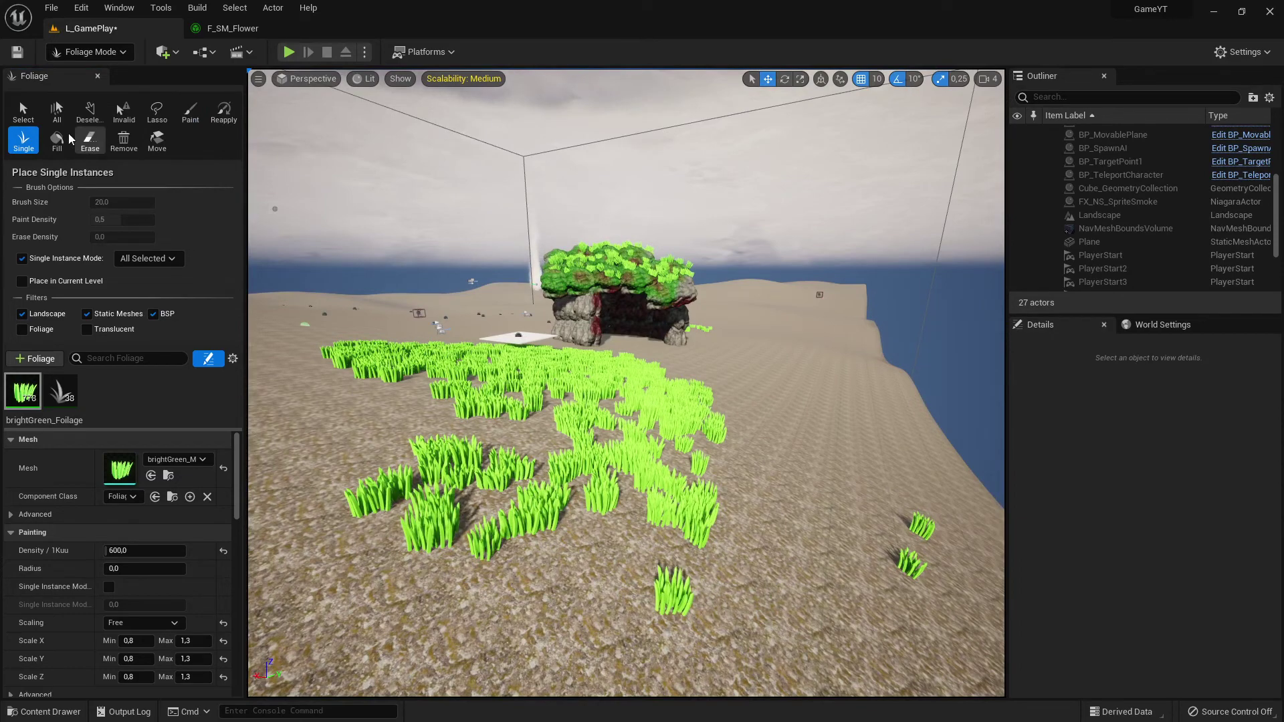
key(w)
right_drag(739, 433, 646, 425)
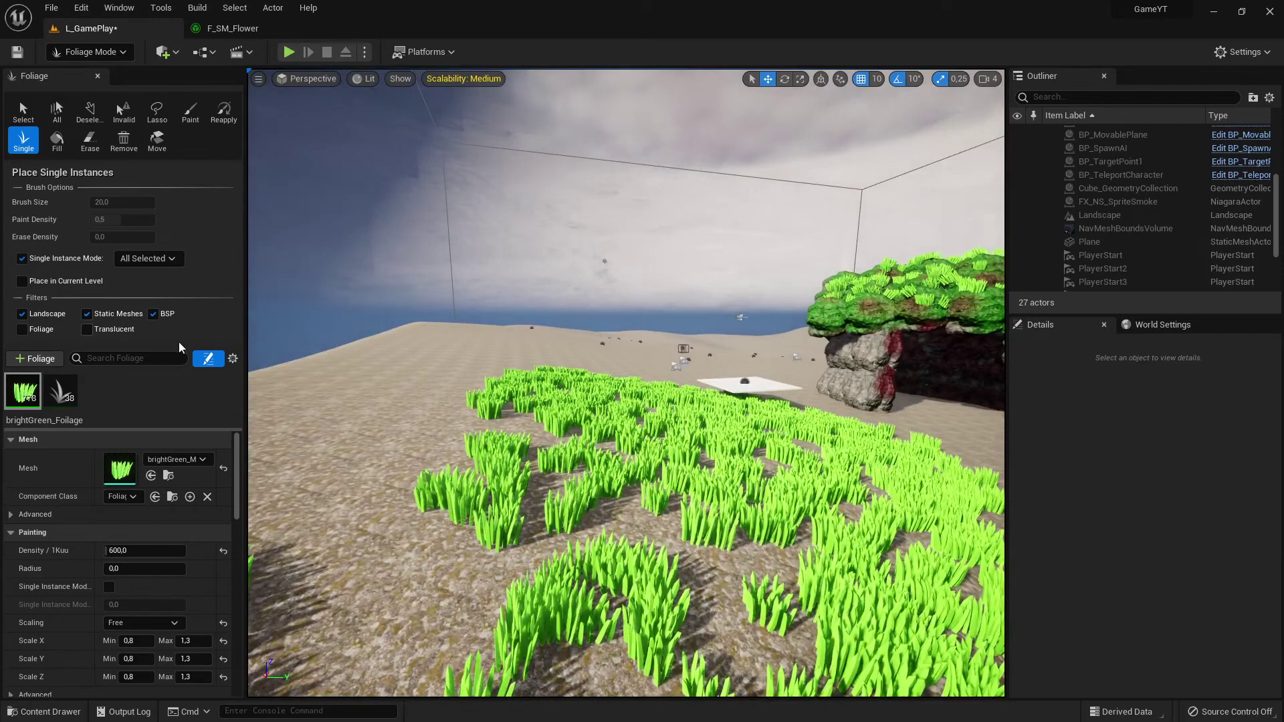
Step: Use the Lasso tool to select part of the brightGreen_Foilage grass beside the white platform
right_drag(535, 375, 599, 398)
key(s)
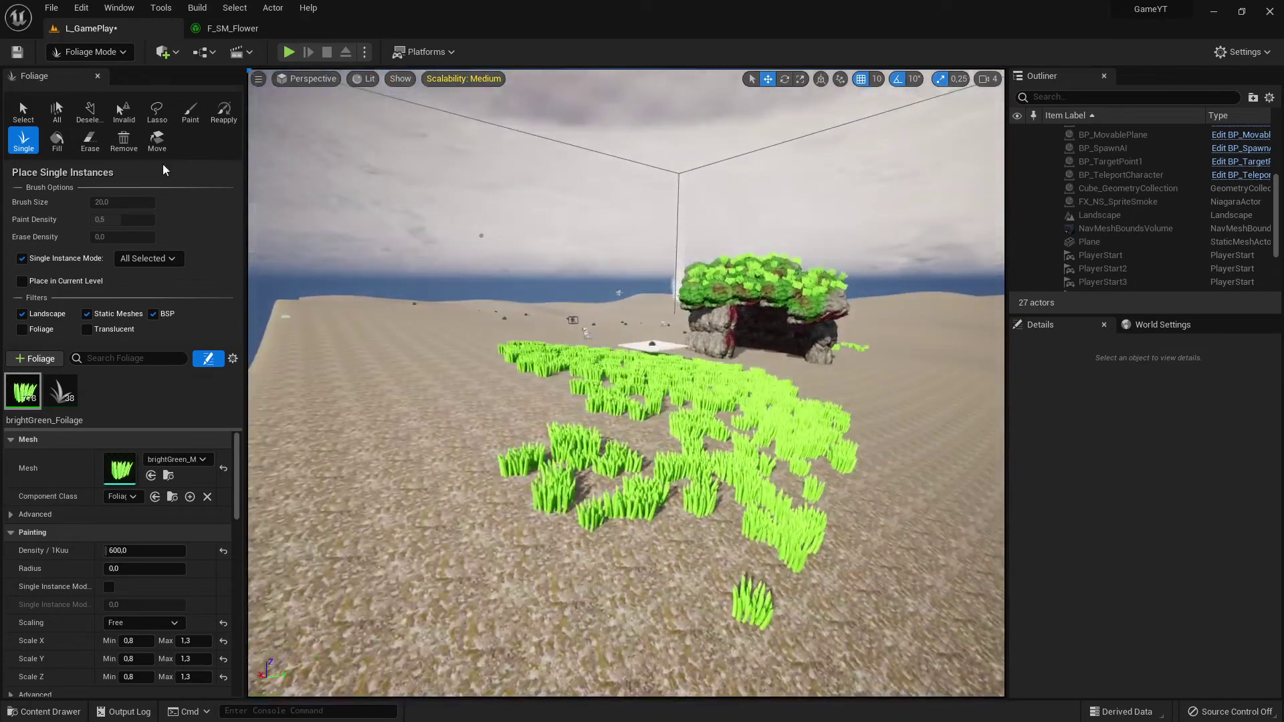
click(157, 111)
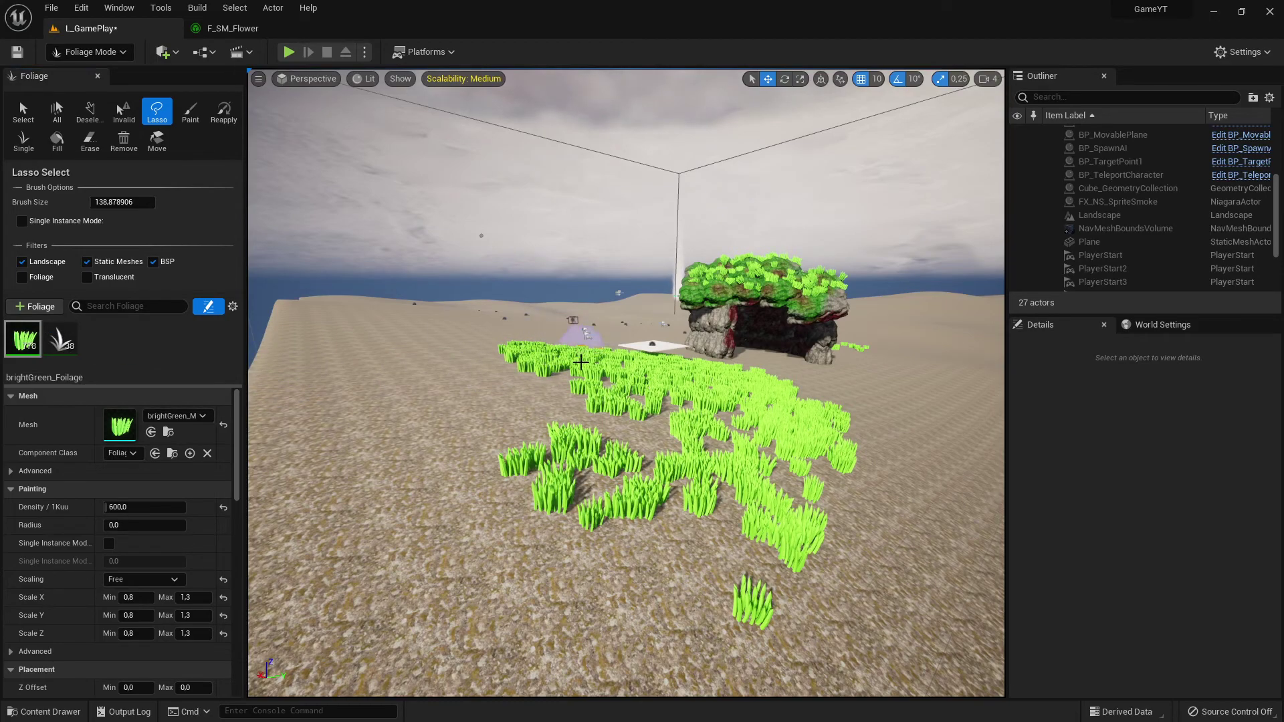
click(571, 348)
key(w)
mouse_move(570, 349)
right_down()
mouse_move(569, 278)
mouse_move(574, 346)
right_up()
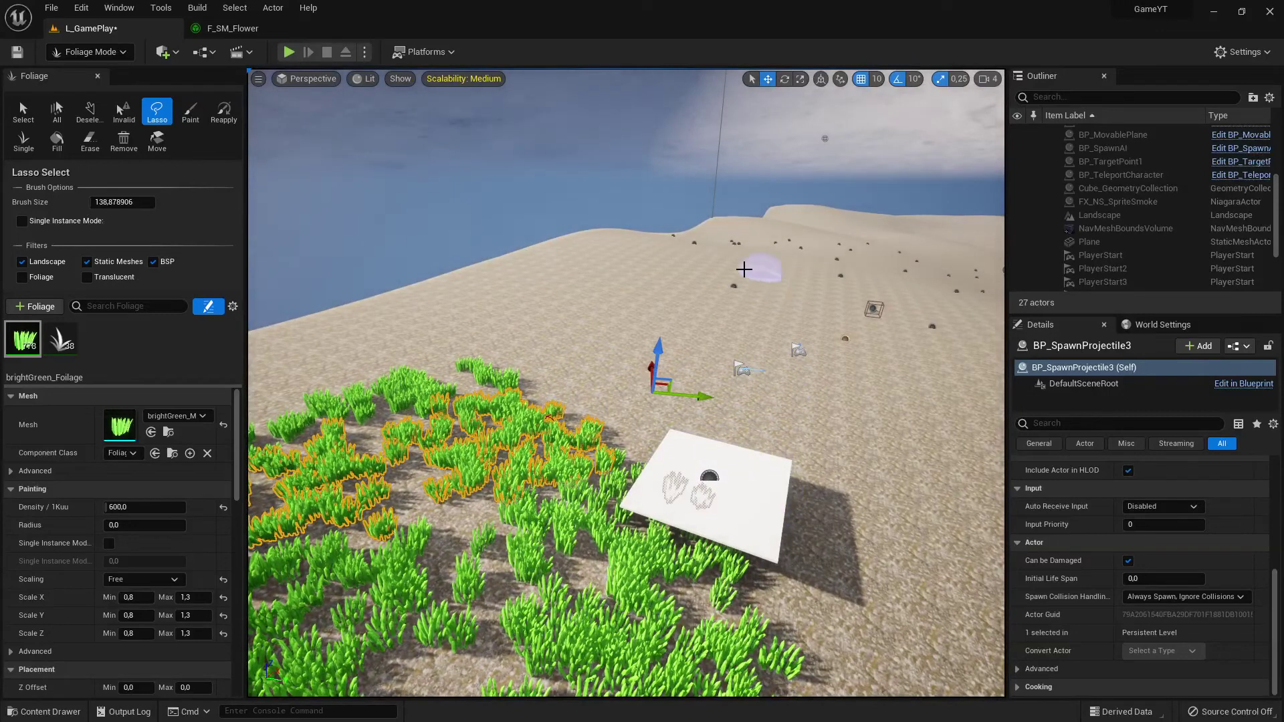
Step: Add a distant spawner to the selection alongside BP_SpawnProjectile3 and remove it again
ctrl+click(735, 287)
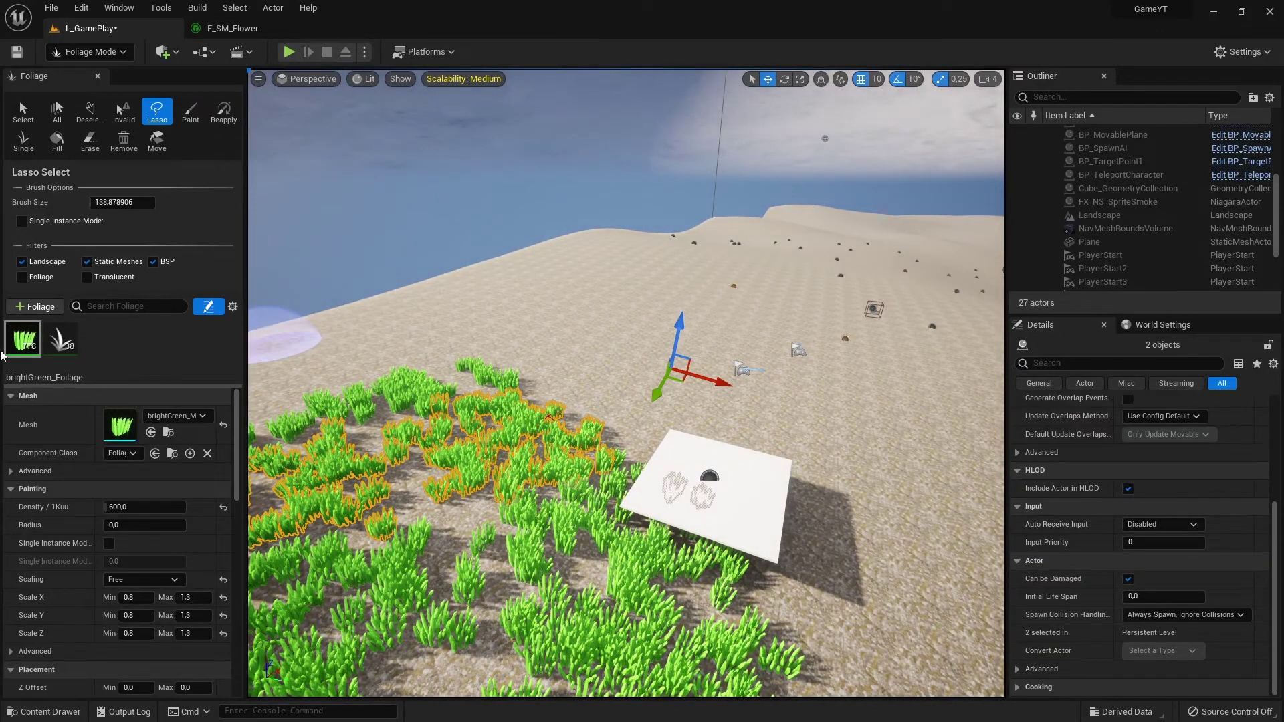
ctrl+click(734, 287)
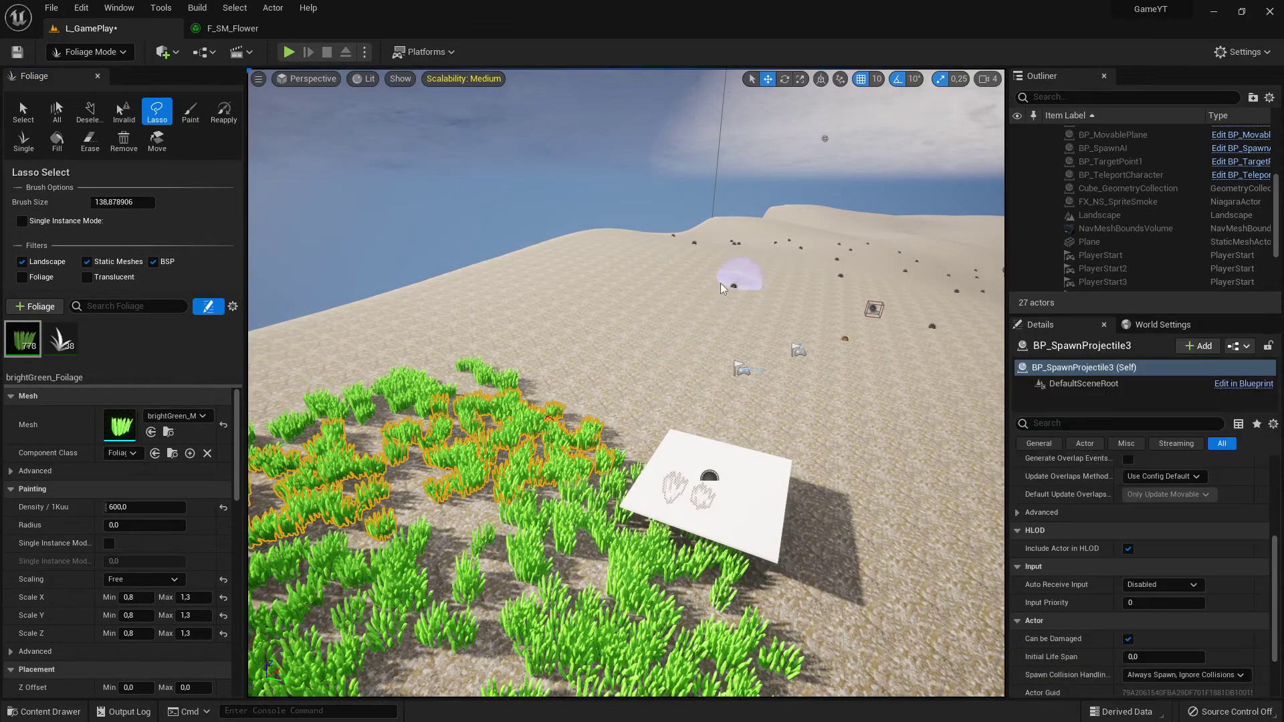
key(s)
mouse_move(503, 422)
right_down()
mouse_move(478, 454)
mouse_move(568, 404)
right_up()
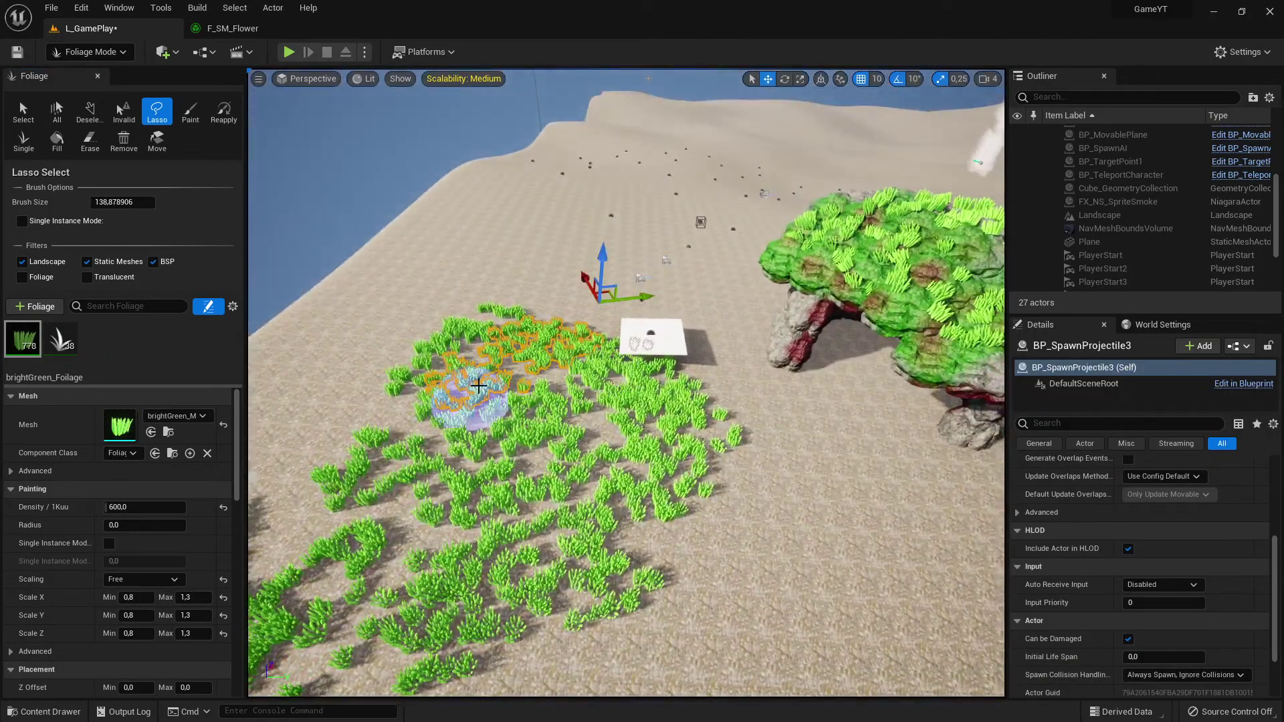
Step: With the Paint tool, enable brightGreen_Foilage and erase the whole grass patch beside the white platform
click(191, 112)
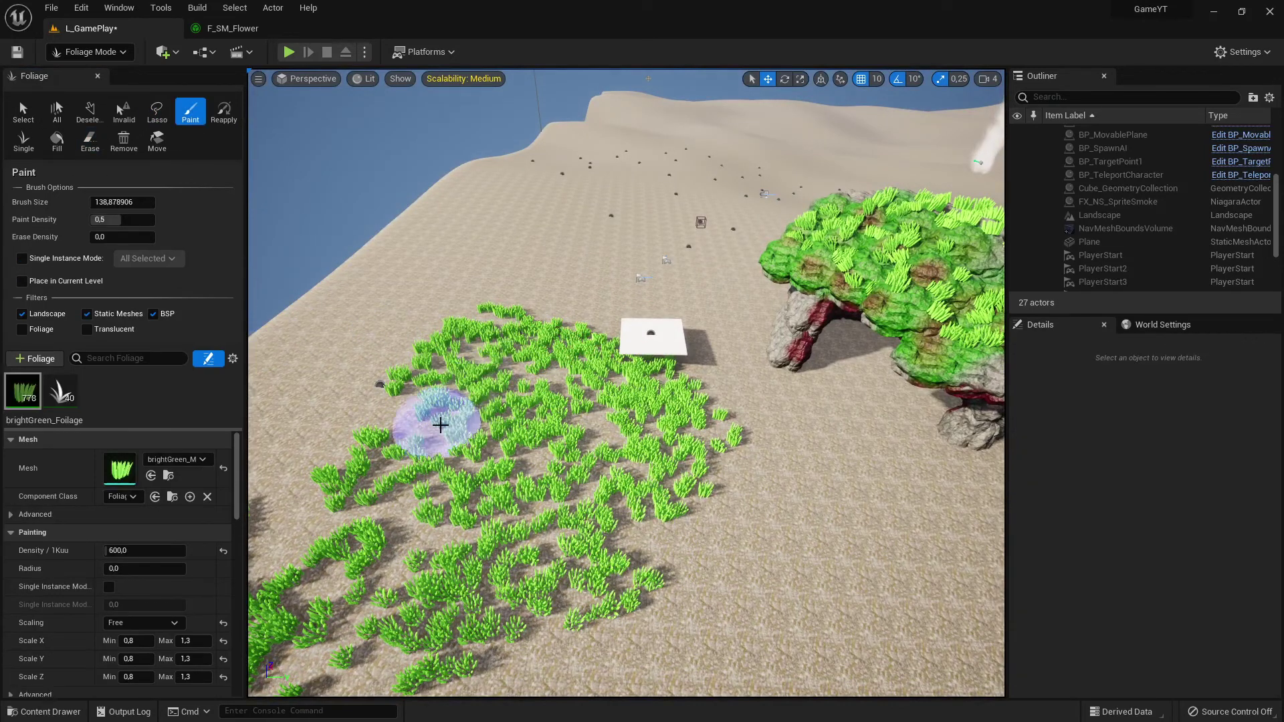
click(21, 115)
right_drag(607, 501, 561, 501)
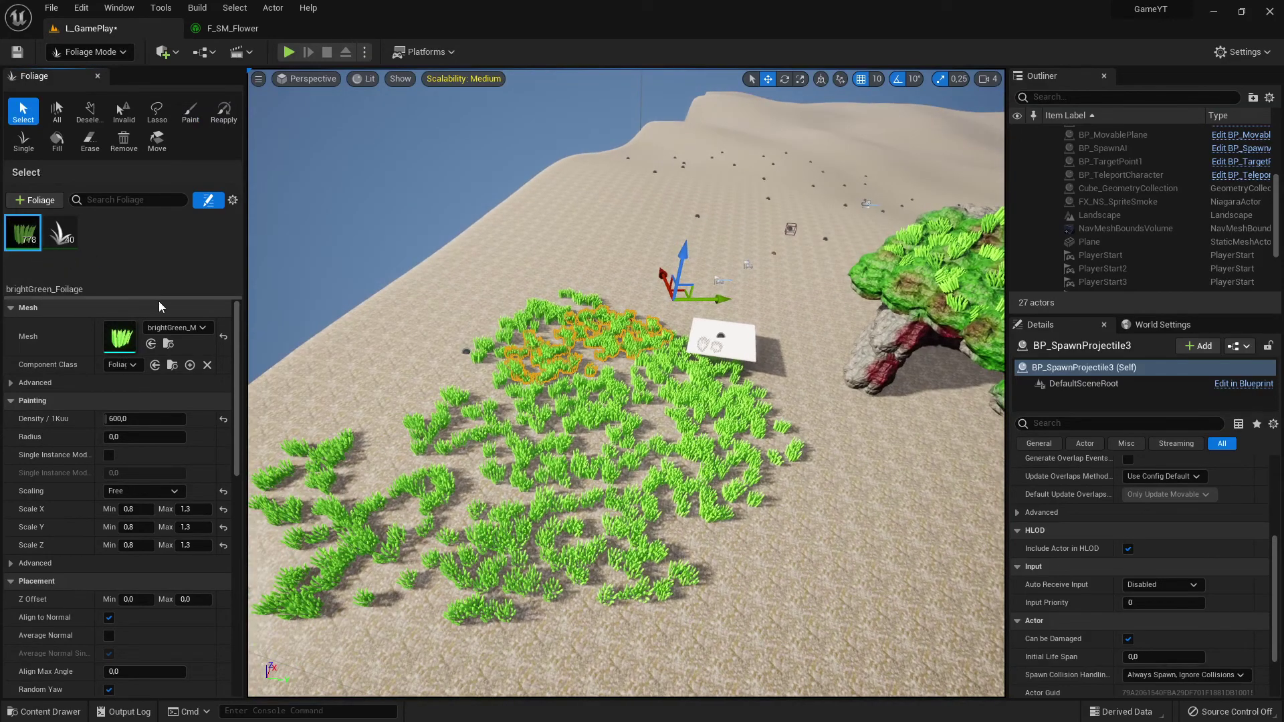
click(157, 112)
click(191, 112)
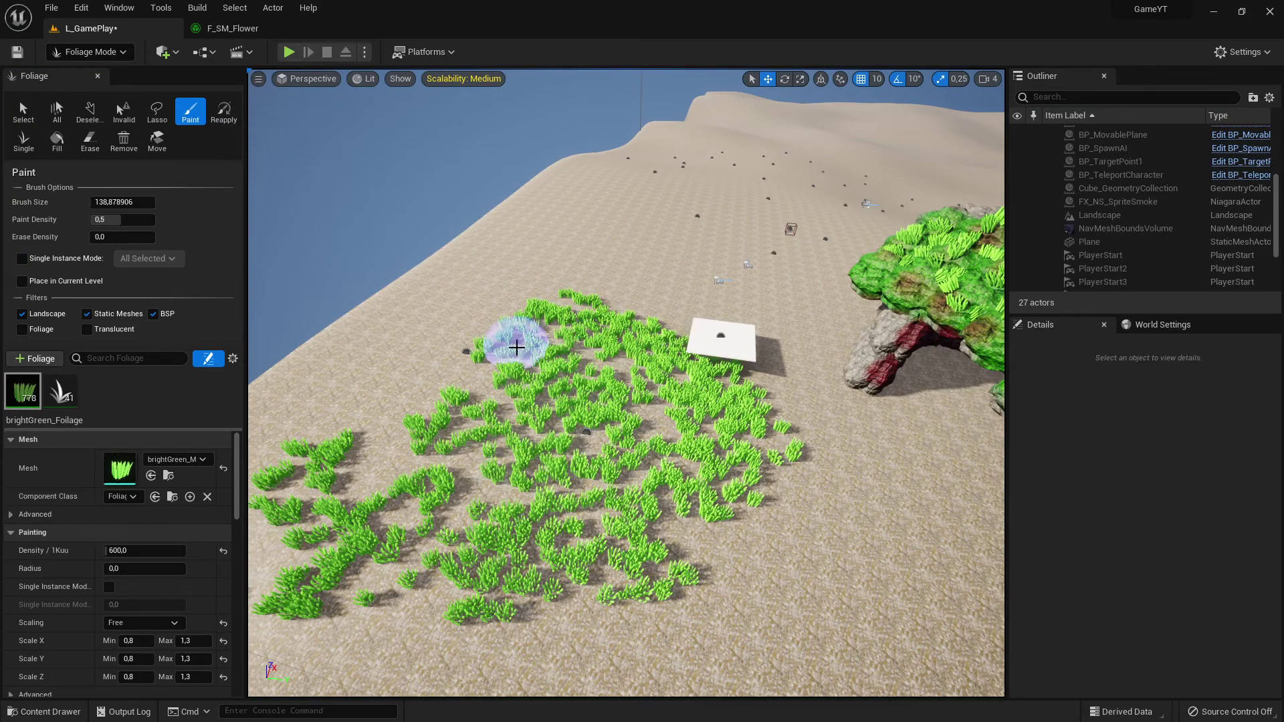
click(14, 383)
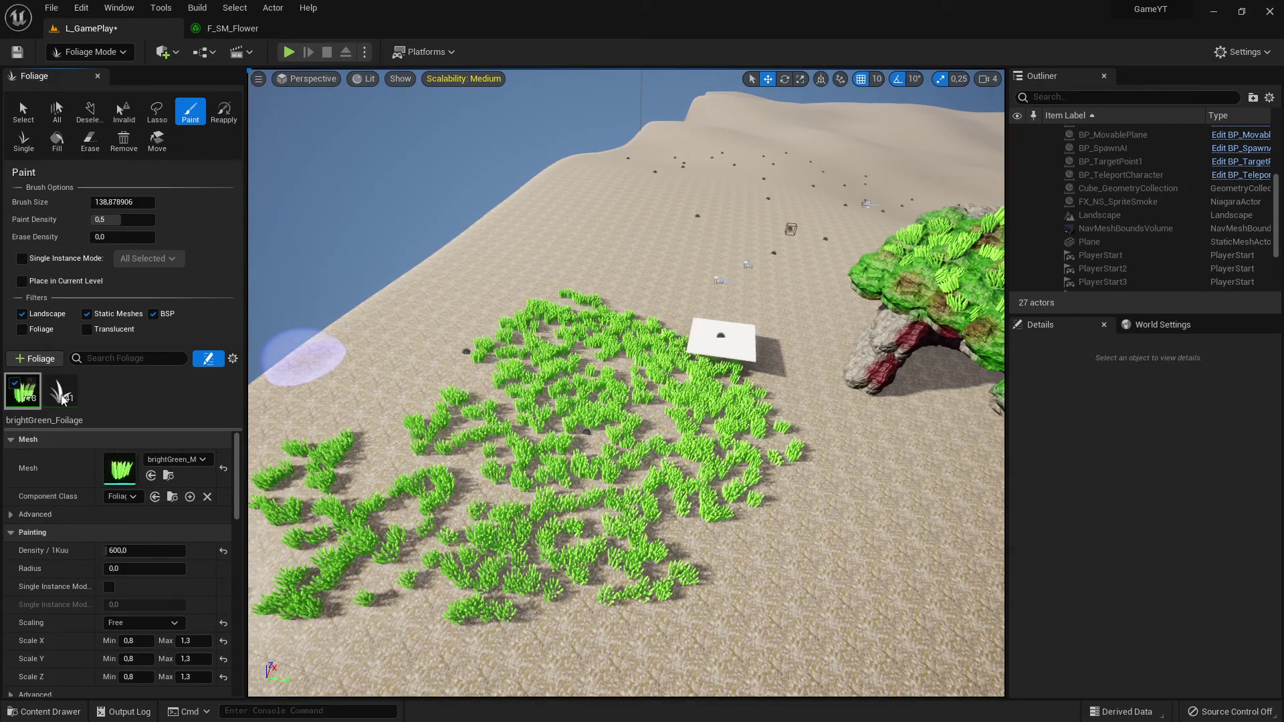
mouse_move(612, 351)
shift+mouse_down()
mouse_move(521, 333)
mouse_move(530, 459)
mouse_move(614, 319)
mouse_move(616, 469)
mouse_move(576, 588)
mouse_move(642, 488)
mouse_move(493, 453)
mouse_move(557, 614)
shift+mouse_up()
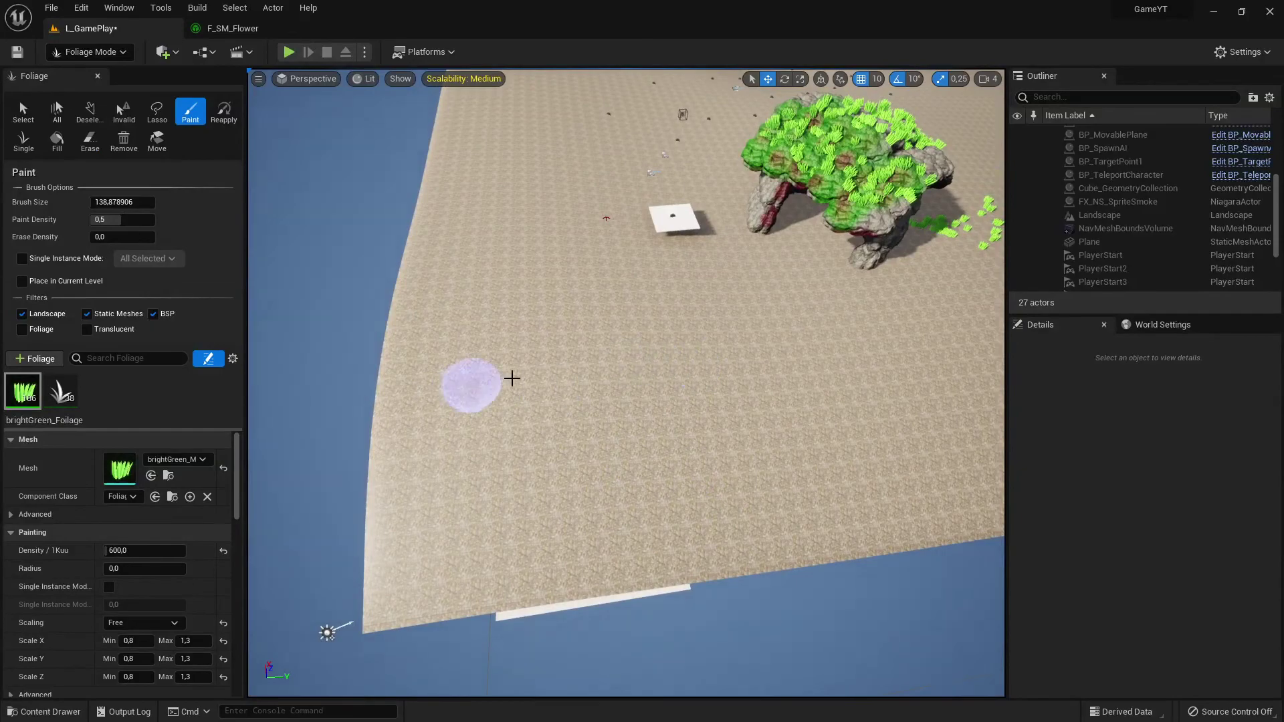
Step: Play-test L_GamePlay by running the character across the cleared sandy landscape, and stop the session
mouse_move(599, 404)
right_down()
mouse_move(696, 401)
mouse_move(669, 314)
mouse_move(595, 291)
mouse_move(582, 267)
mouse_move(676, 284)
mouse_move(598, 281)
right_up()
key(w)
key(a)
key(w)
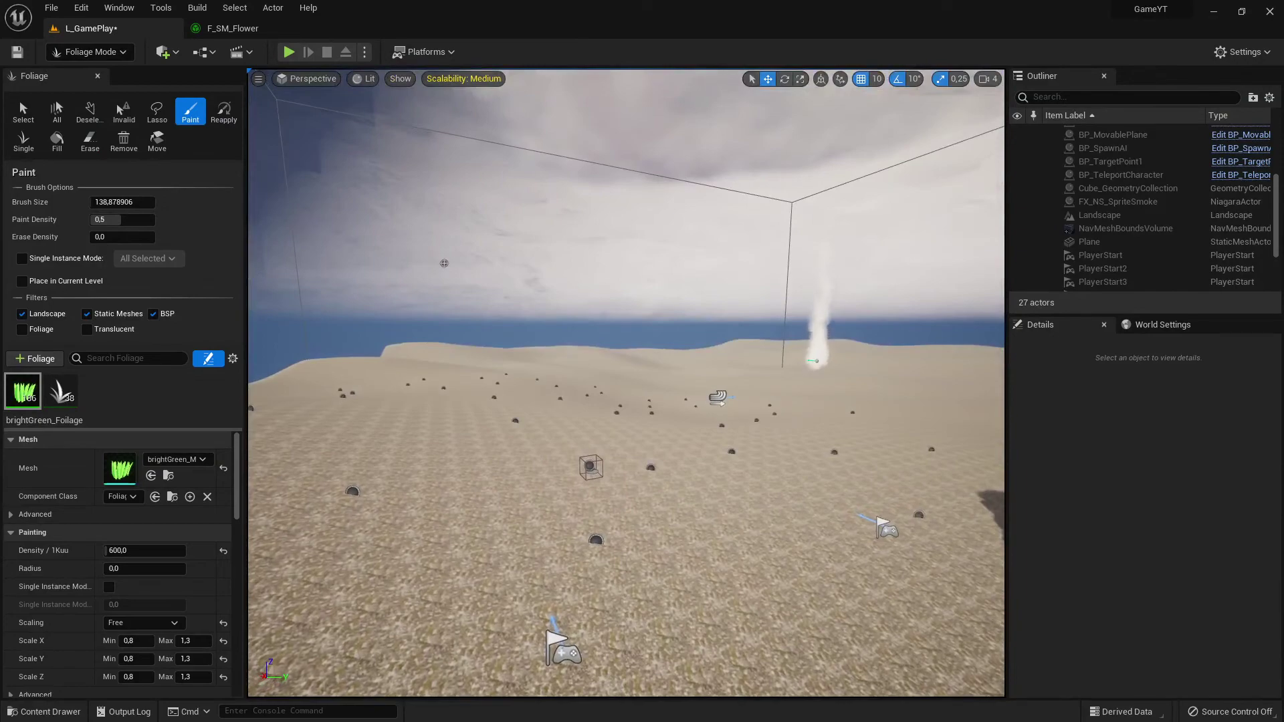
click(289, 51)
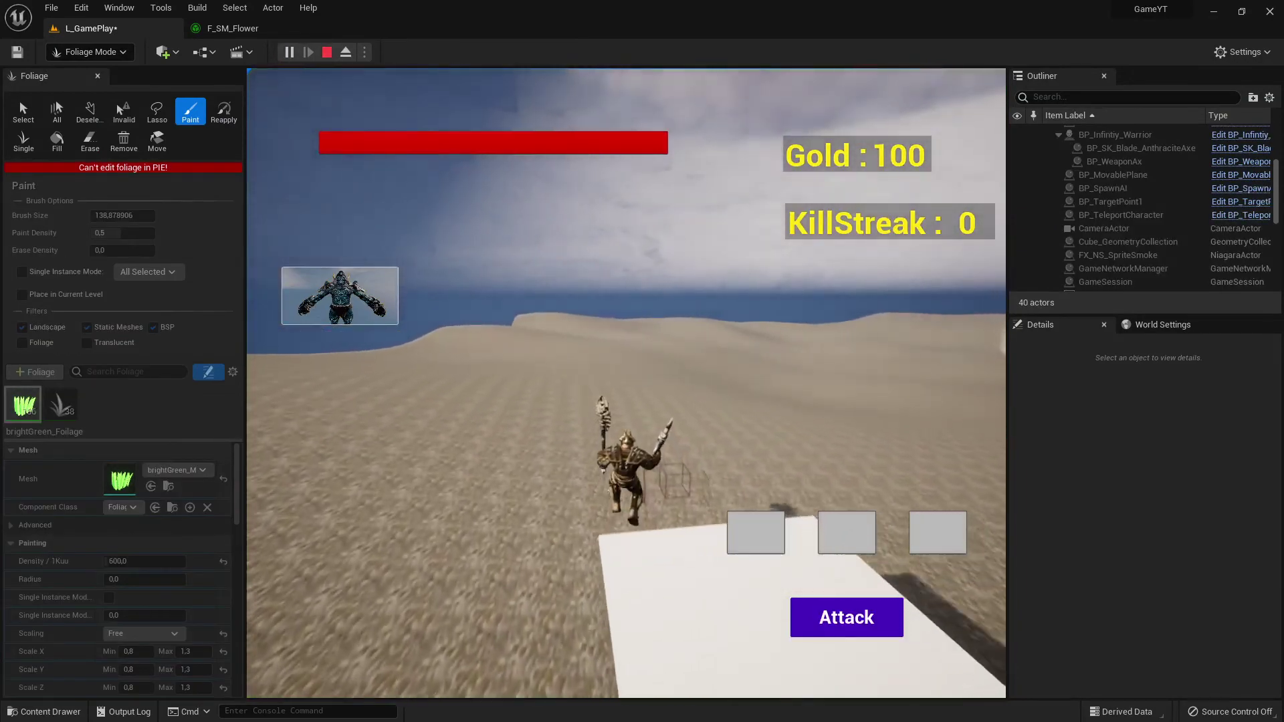
key(w)
key(w)
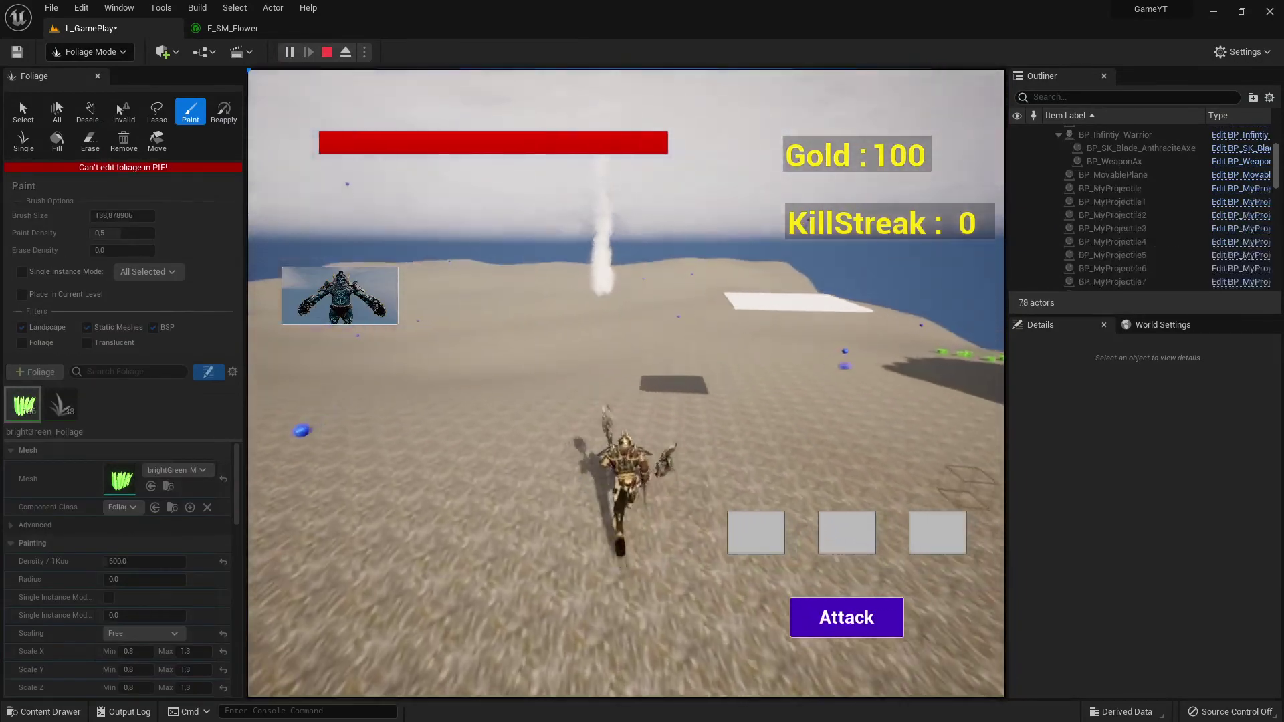
key(w)
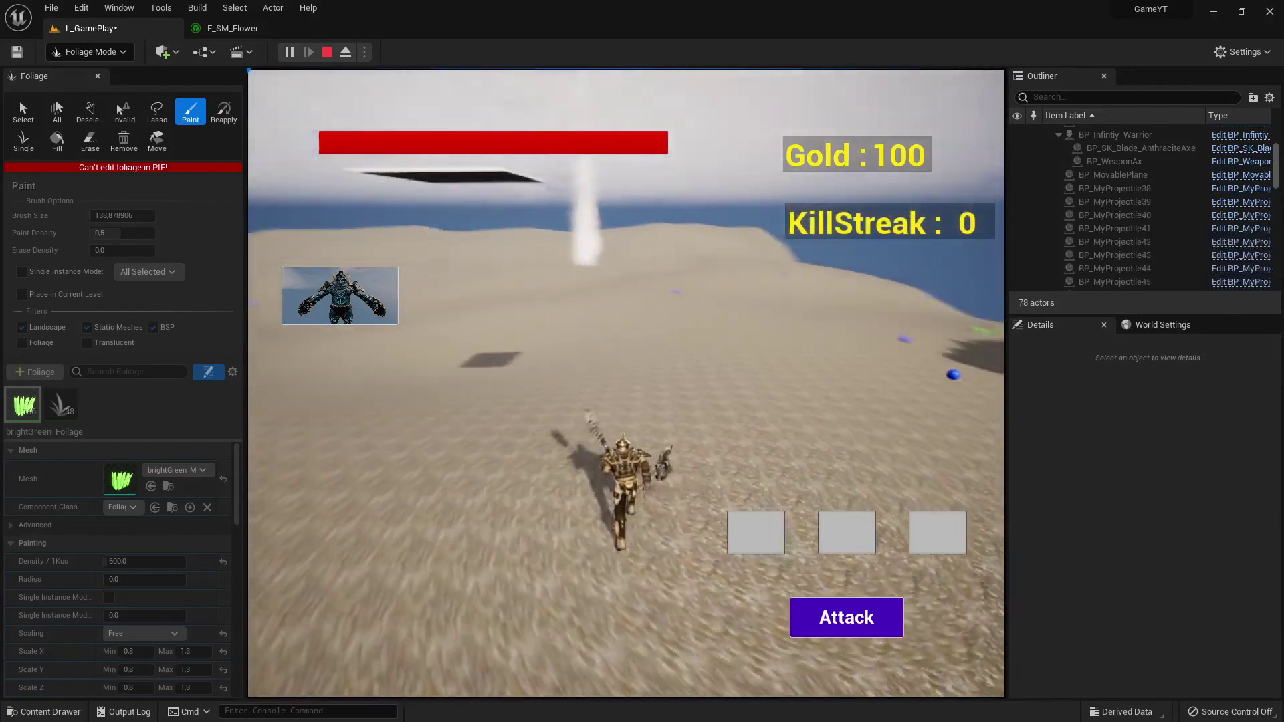
key(w)
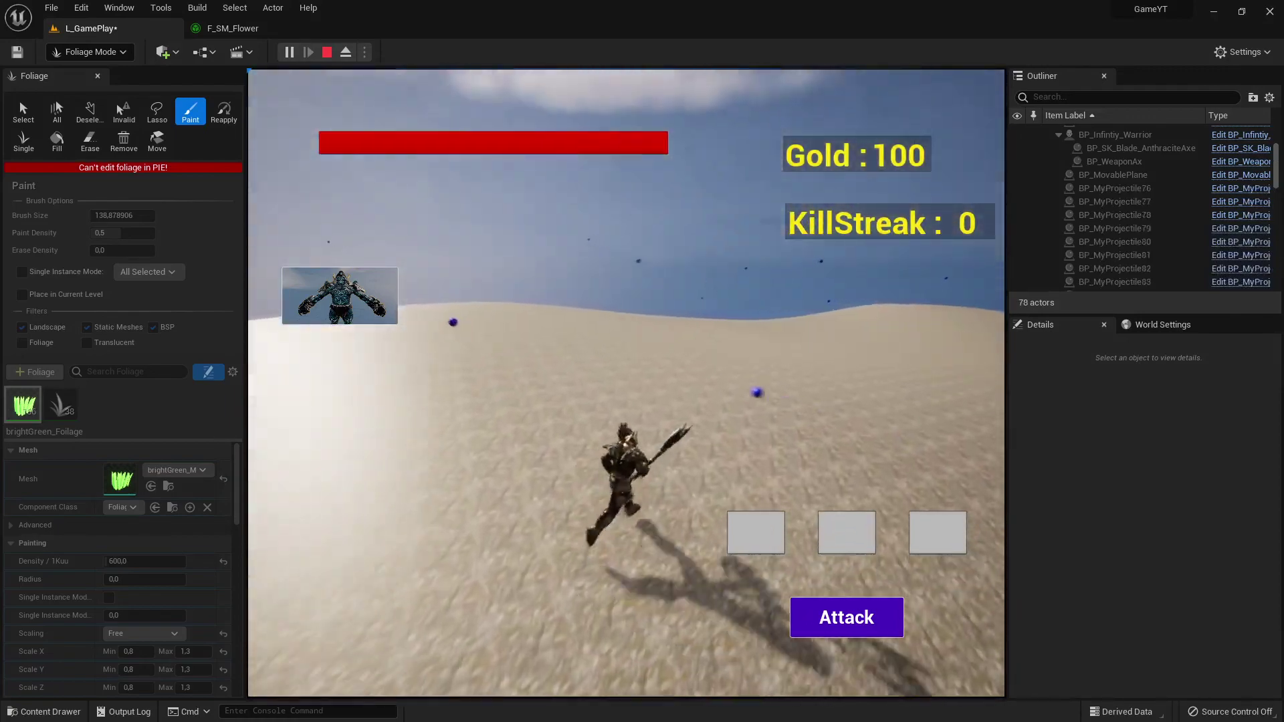
key(w)
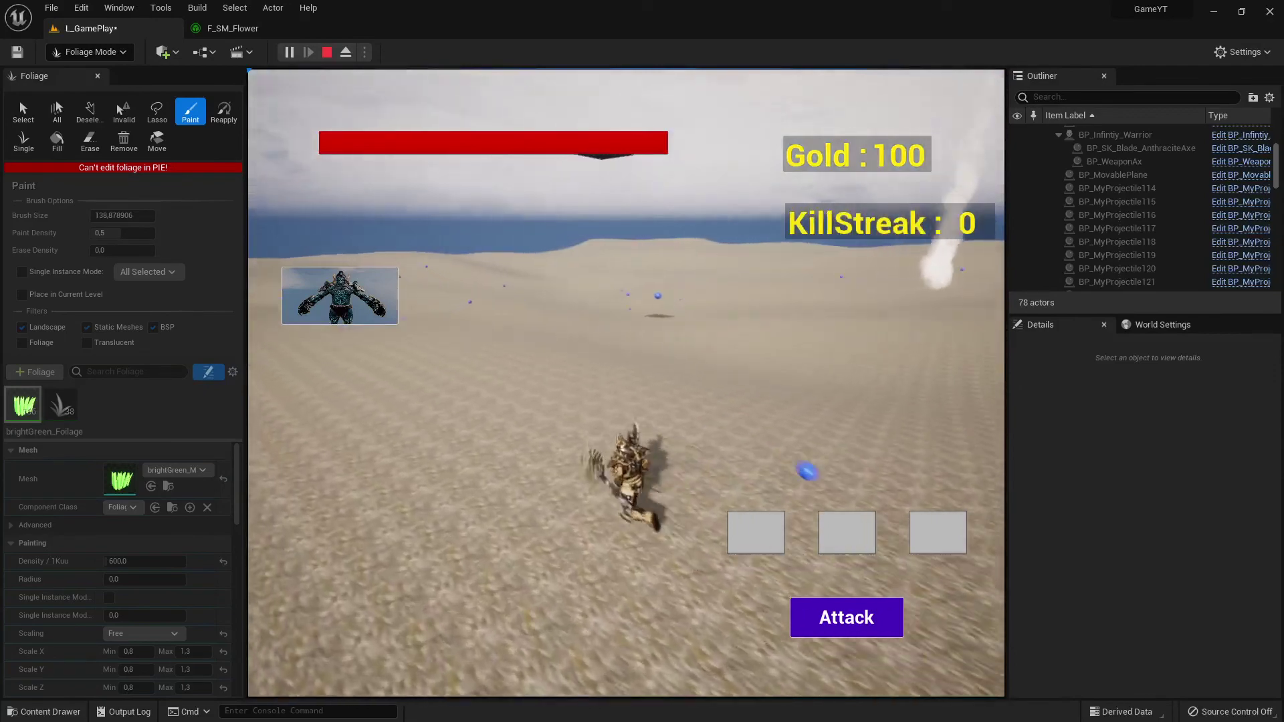
key(w)
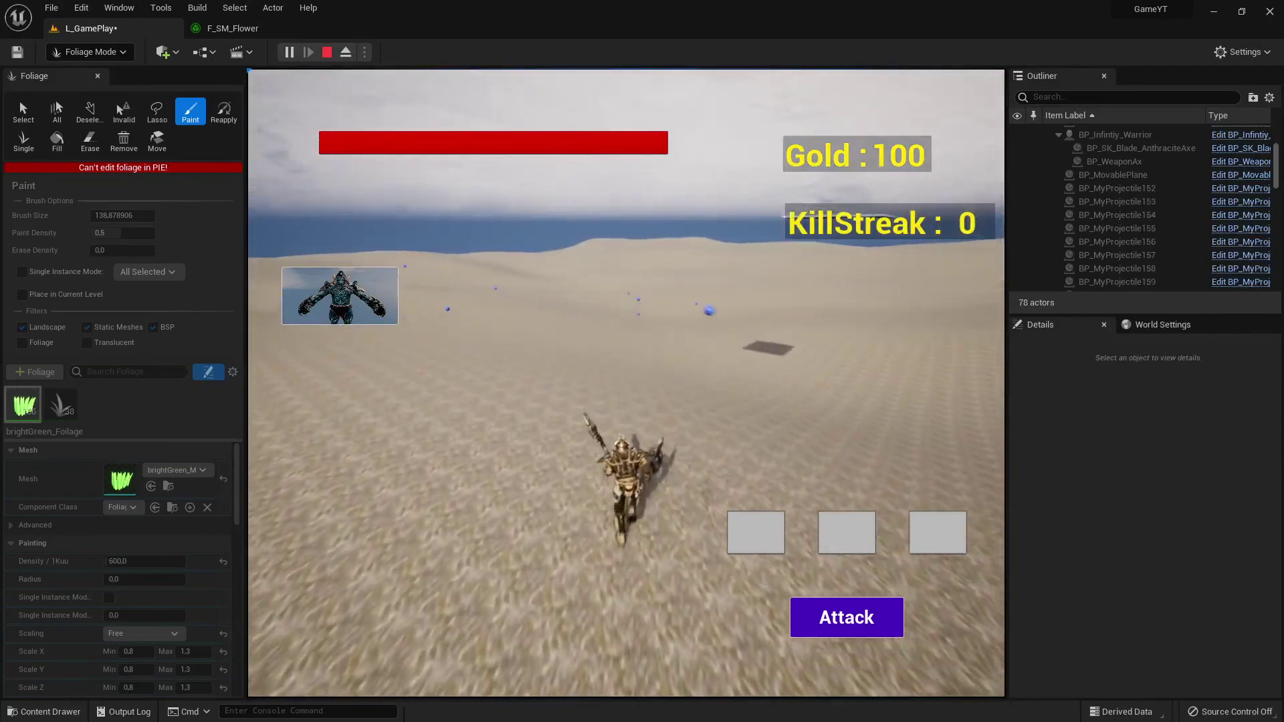
key(w)
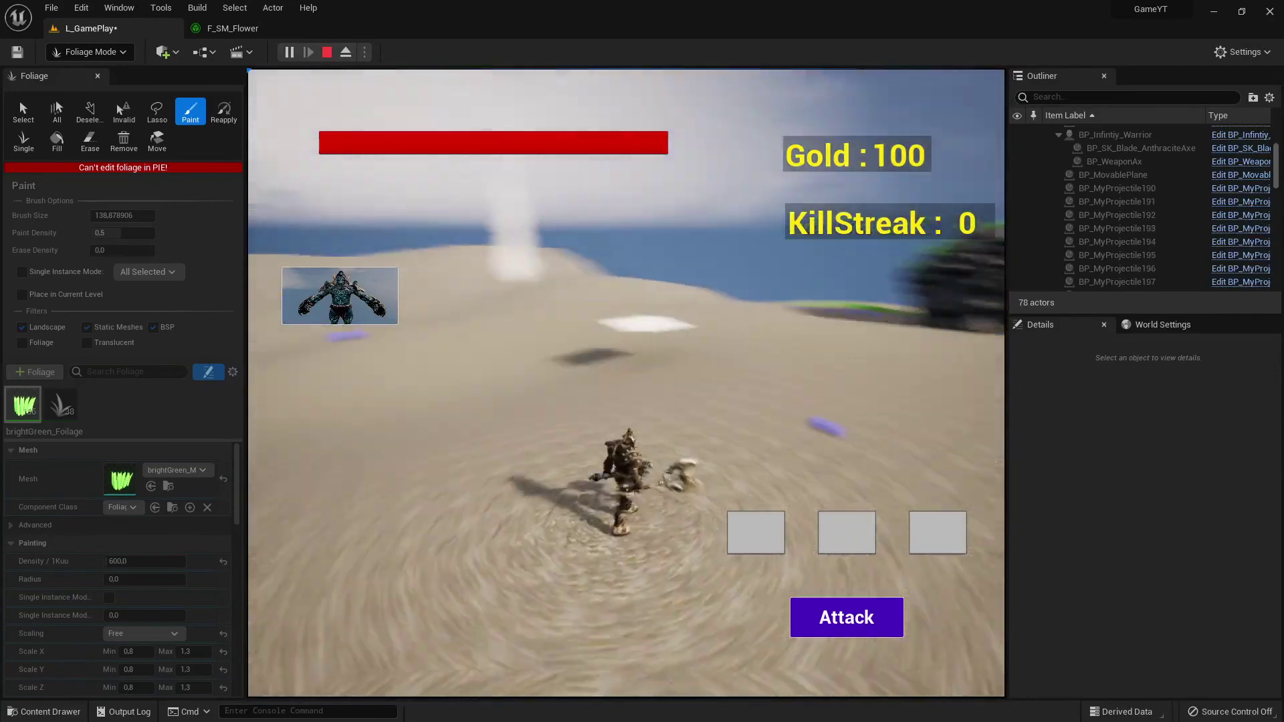
key(w)
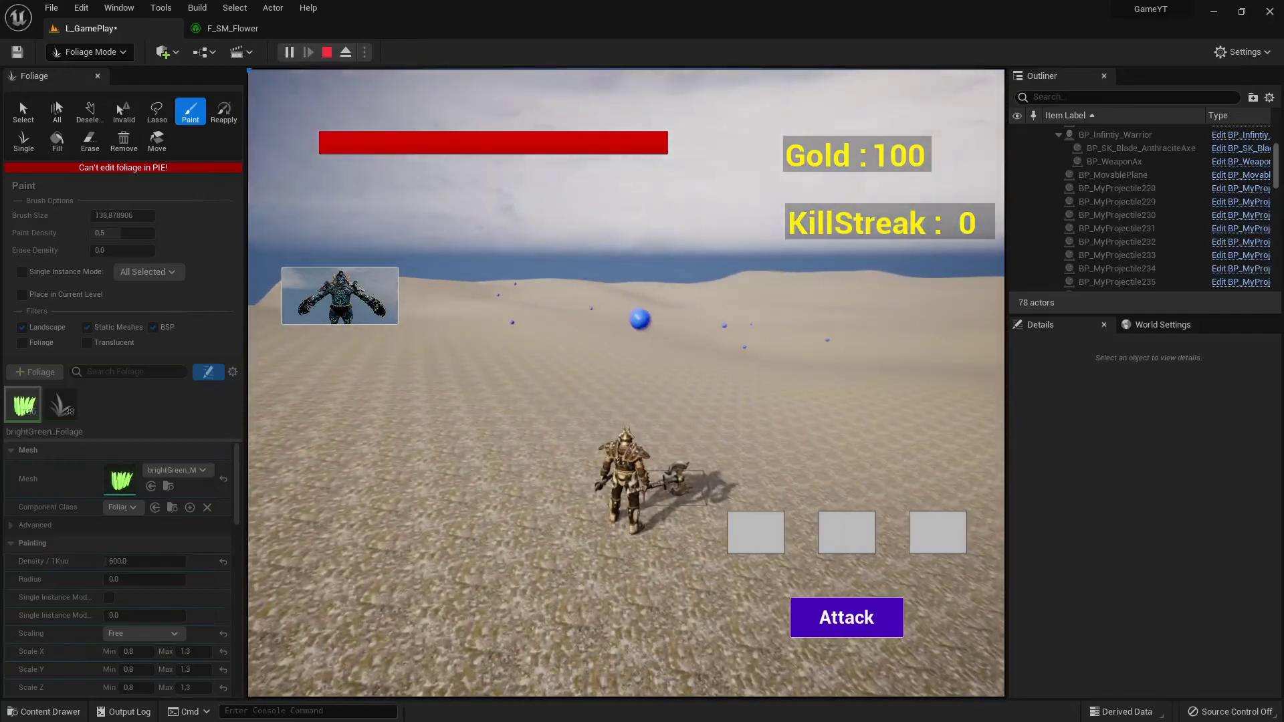
key(shift+F1)
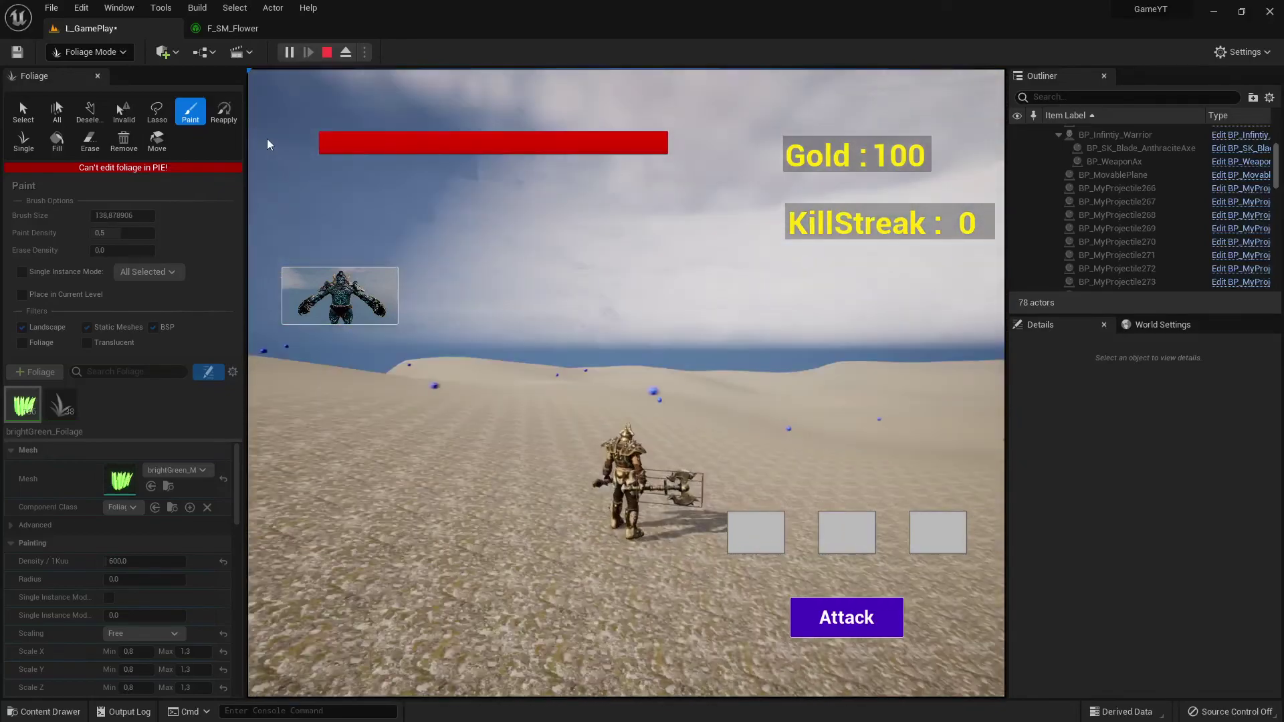
click(326, 53)
Step: With brightGreen_Foilage disabled, erase the other foliage type around the small grass patch and lasso over the same area
mouse_move(549, 344)
right_down()
mouse_move(572, 275)
mouse_move(568, 448)
mouse_move(549, 344)
right_up()
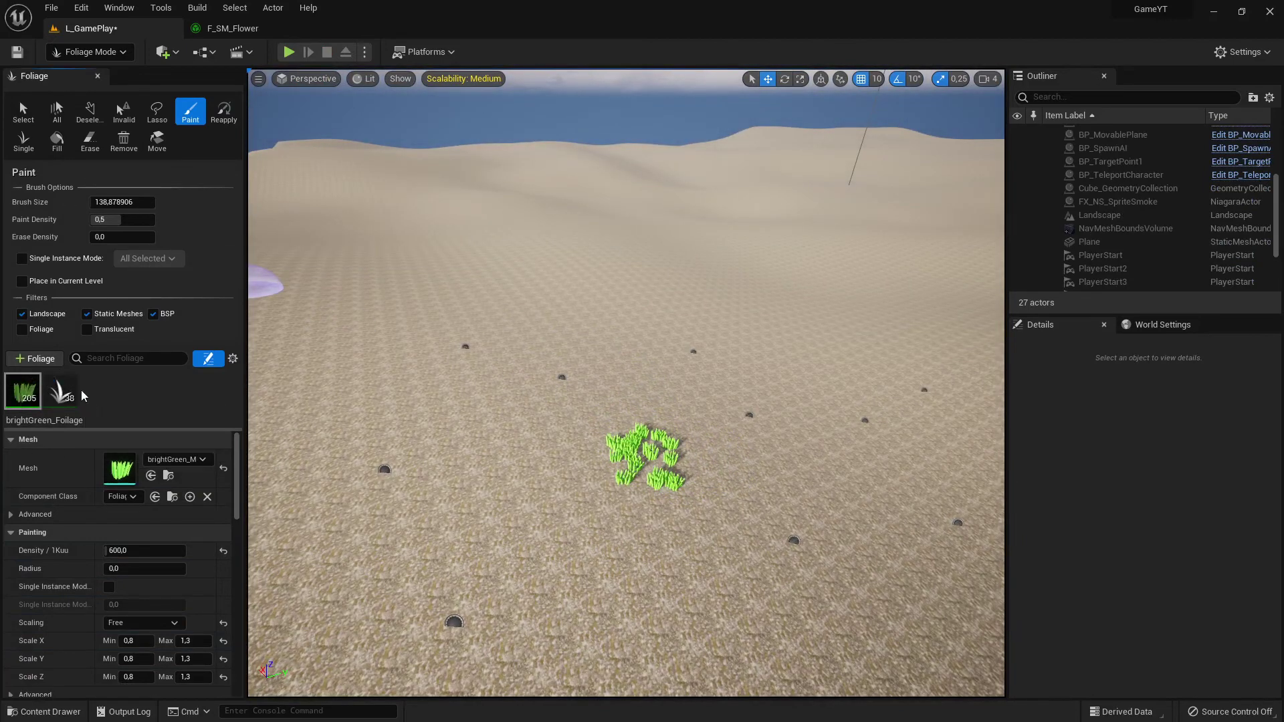
mouse_move(644, 458)
shift+mouse_down()
mouse_move(664, 490)
mouse_move(597, 439)
shift+mouse_up()
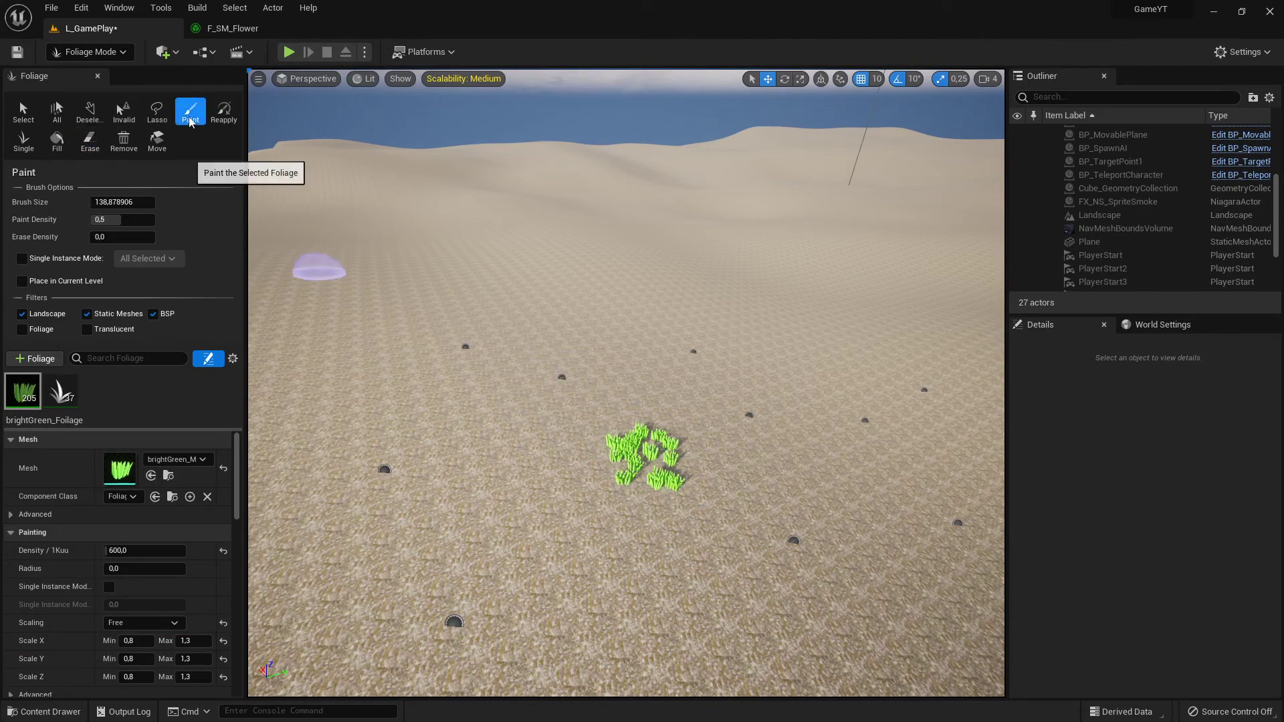
click(157, 111)
drag(596, 407, 602, 462)
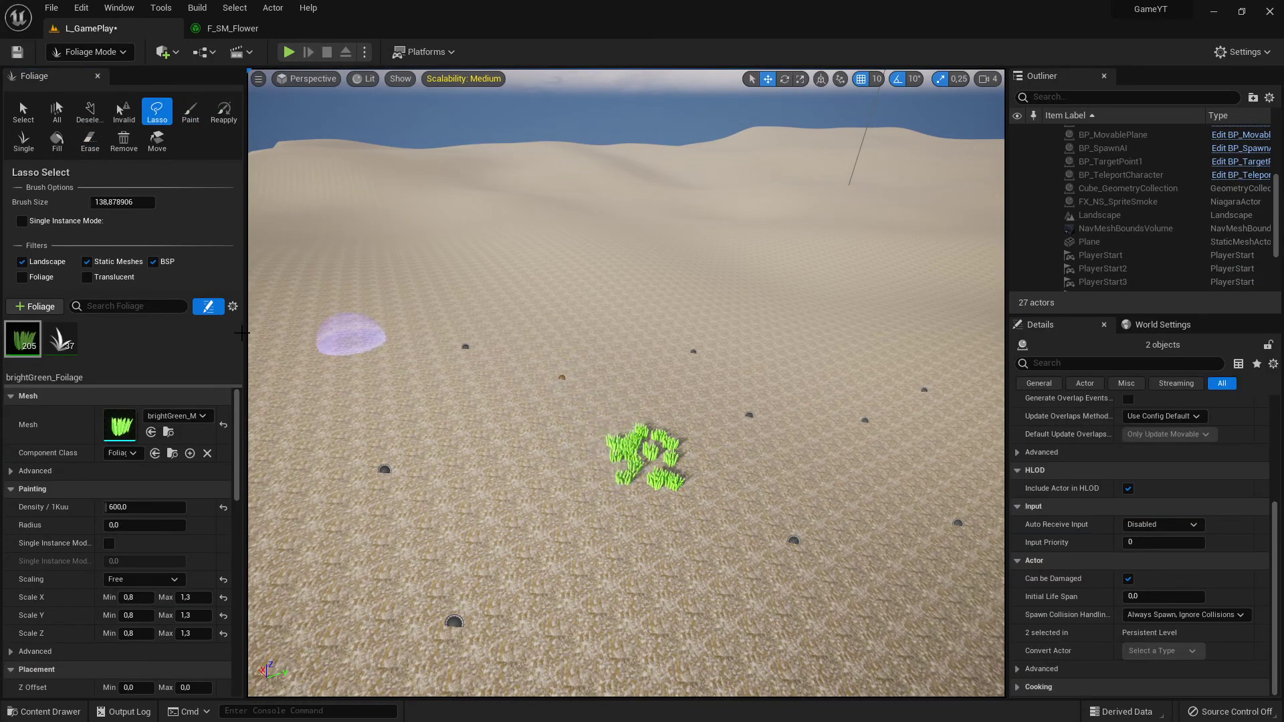
Step: Select the BP_SpawnProjectile12 actor behind the small grass patch and move it slightly across the landscape
click(24, 113)
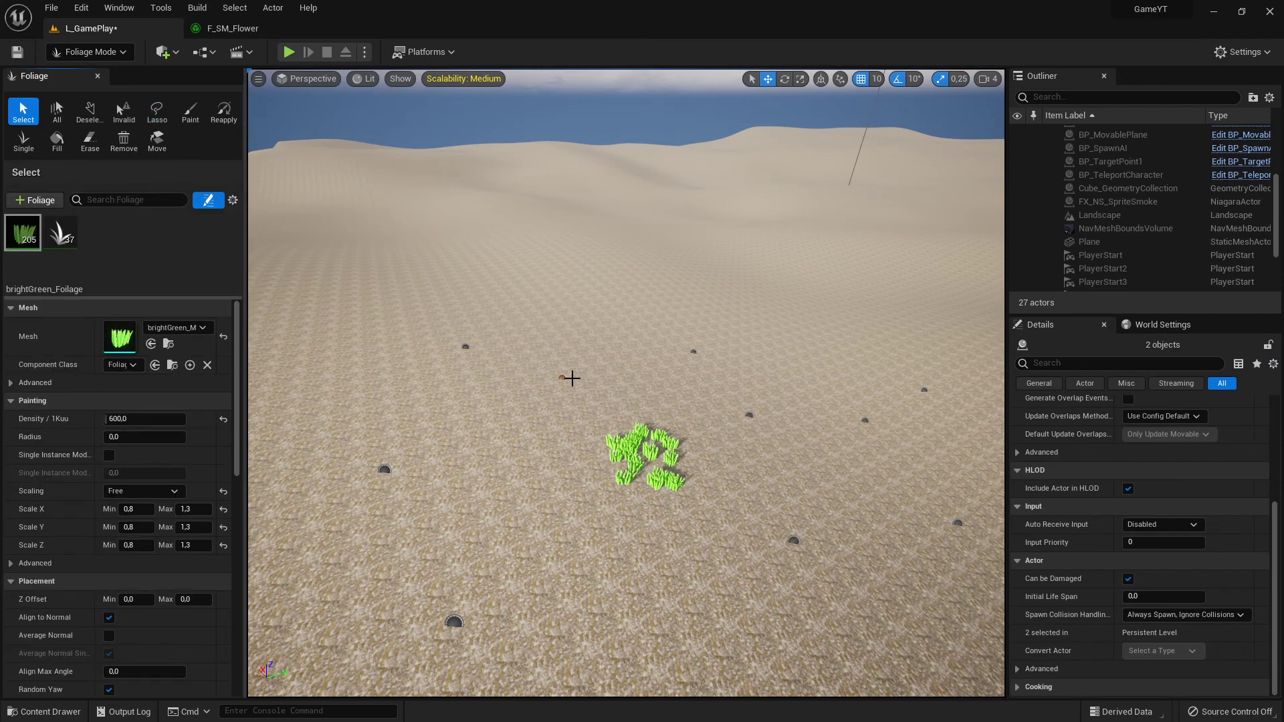
drag(565, 376, 581, 355)
click(566, 376)
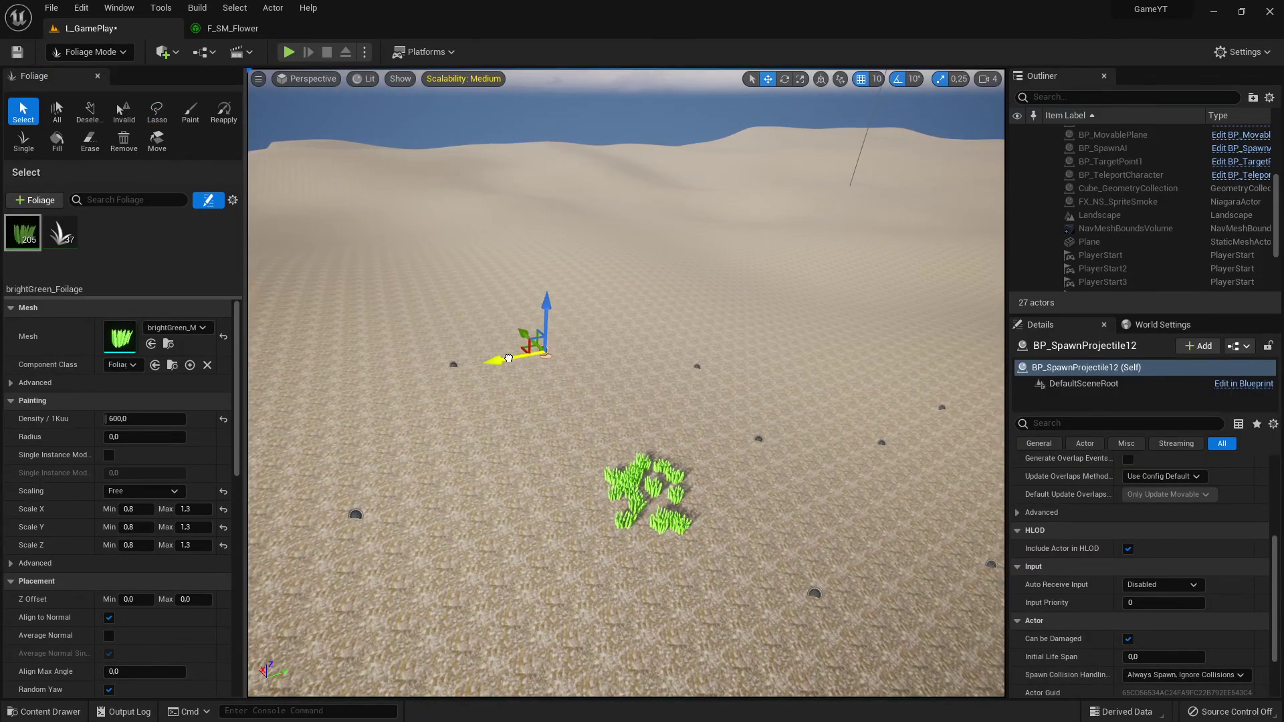
right_drag(580, 355, 874, 289)
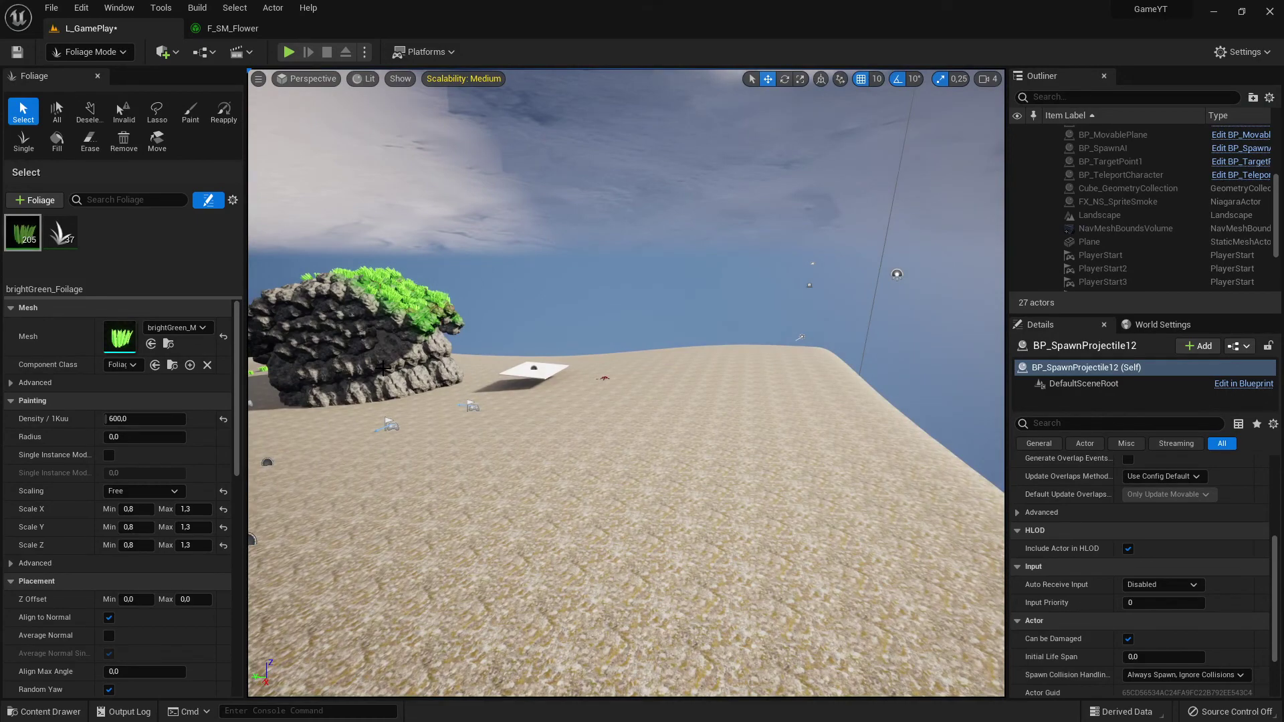
right_drag(379, 365, 308, 321)
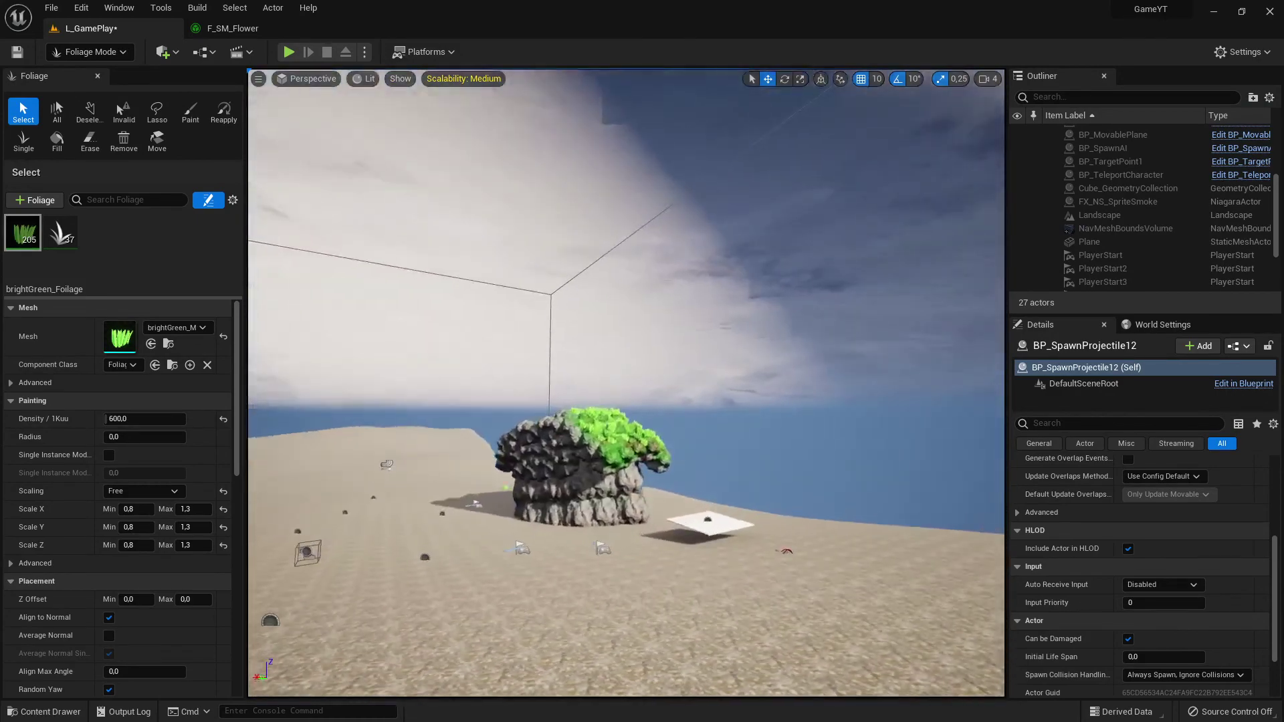
right_drag(626, 383, 490, 399)
mouse_move(412, 370)
right_down()
mouse_move(513, 365)
mouse_move(412, 370)
right_up()
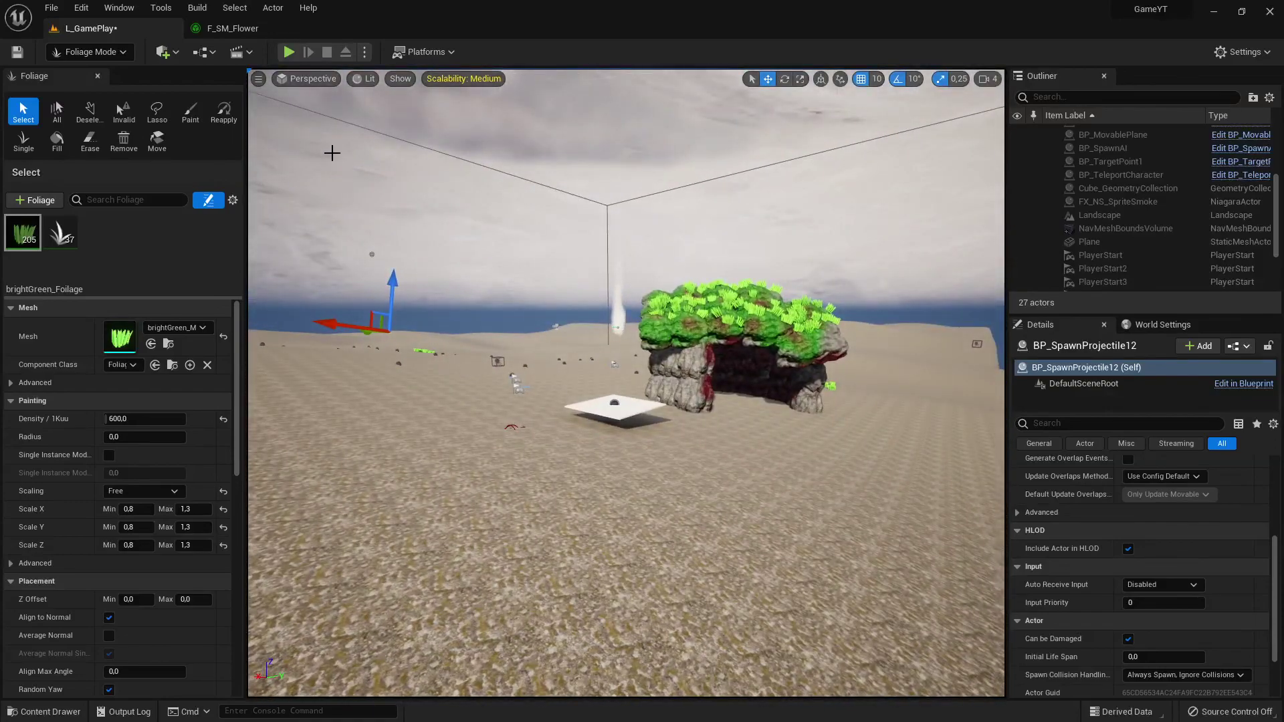
Step: Switch to the browser documentation and skim the Foliage Scalability, World Partition, Foliage Tools, Foliage Mode Panel and Foliage Types sections
key(alt+Tab)
scroll(763, 400, down, 12)
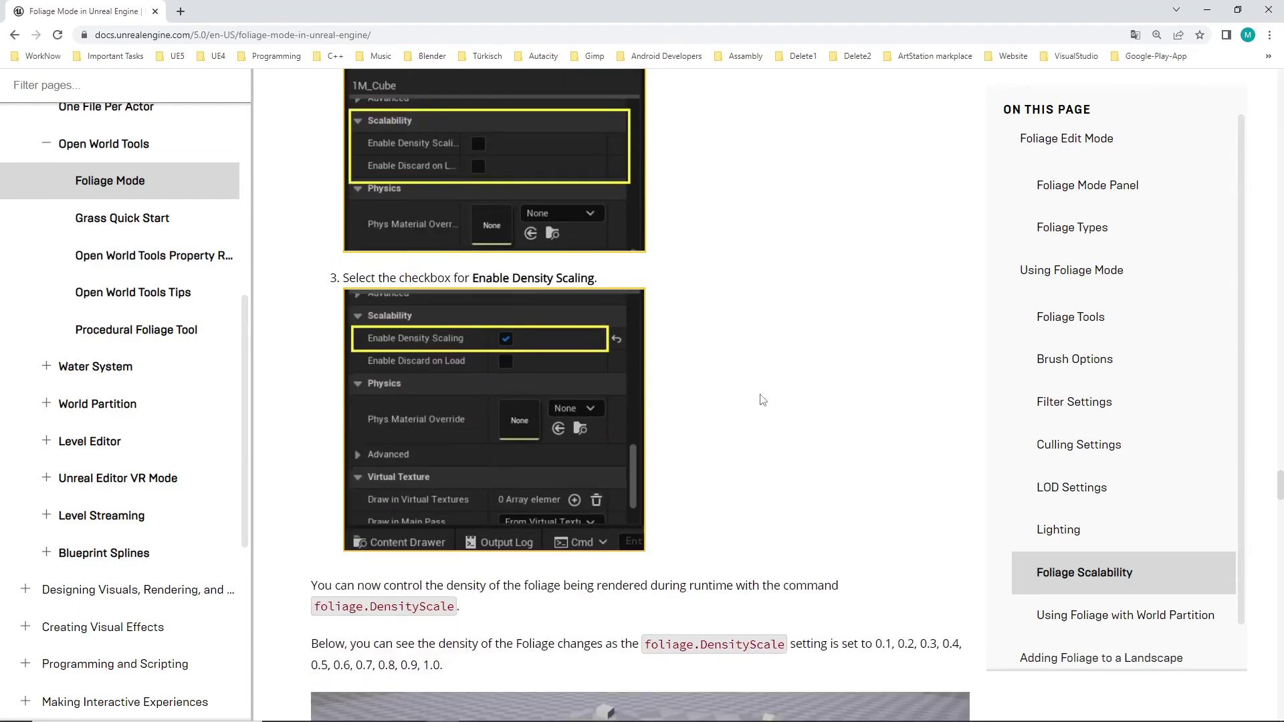
scroll(762, 400, down, 20)
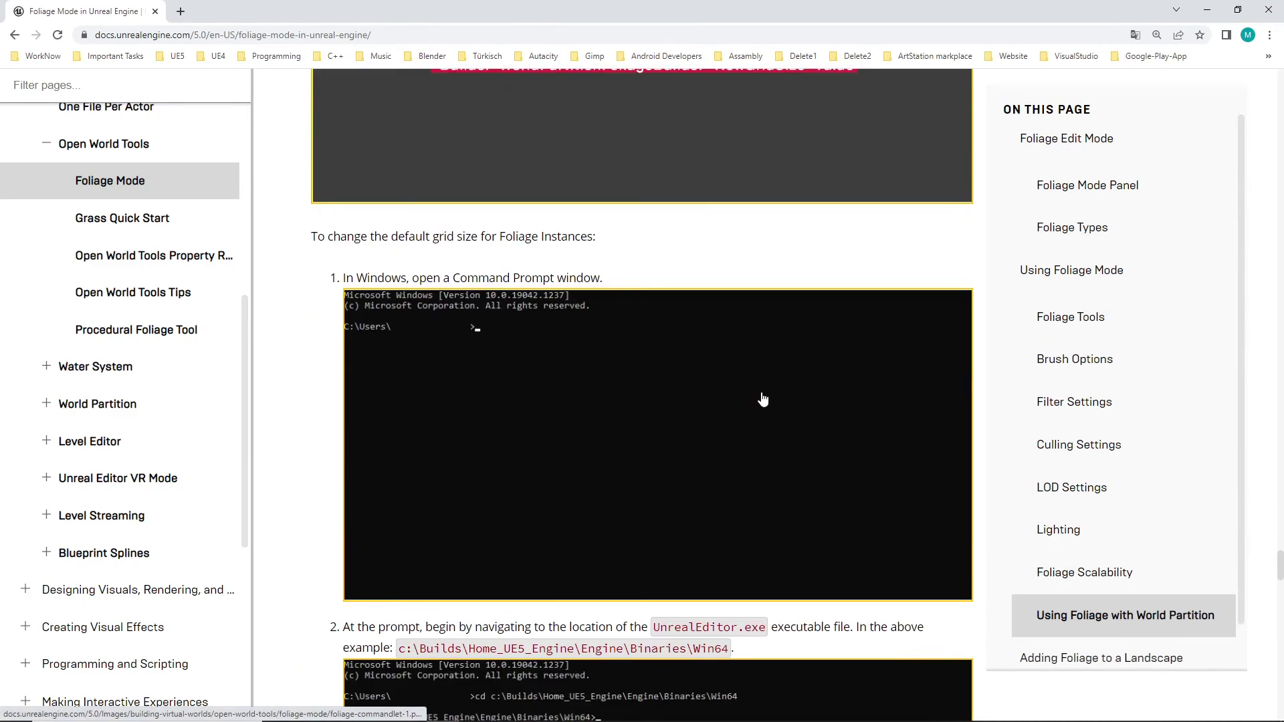
scroll(762, 400, up, 20)
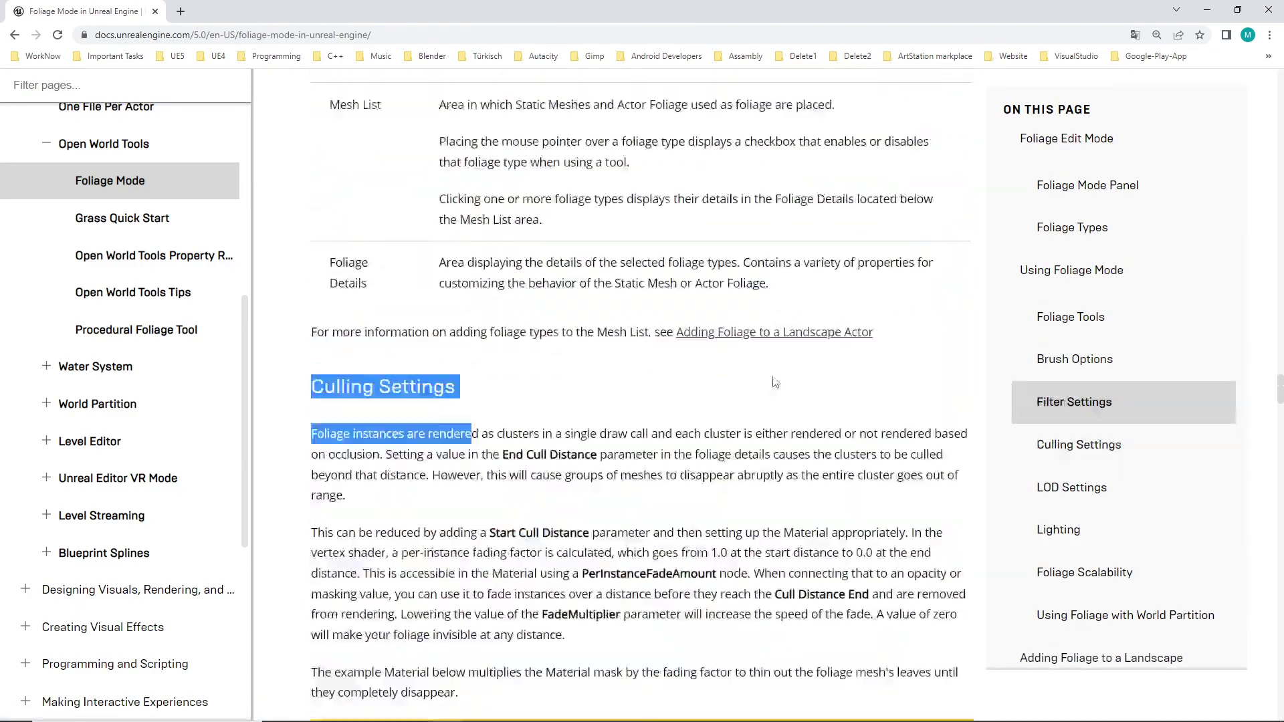
scroll(775, 382, up, 20)
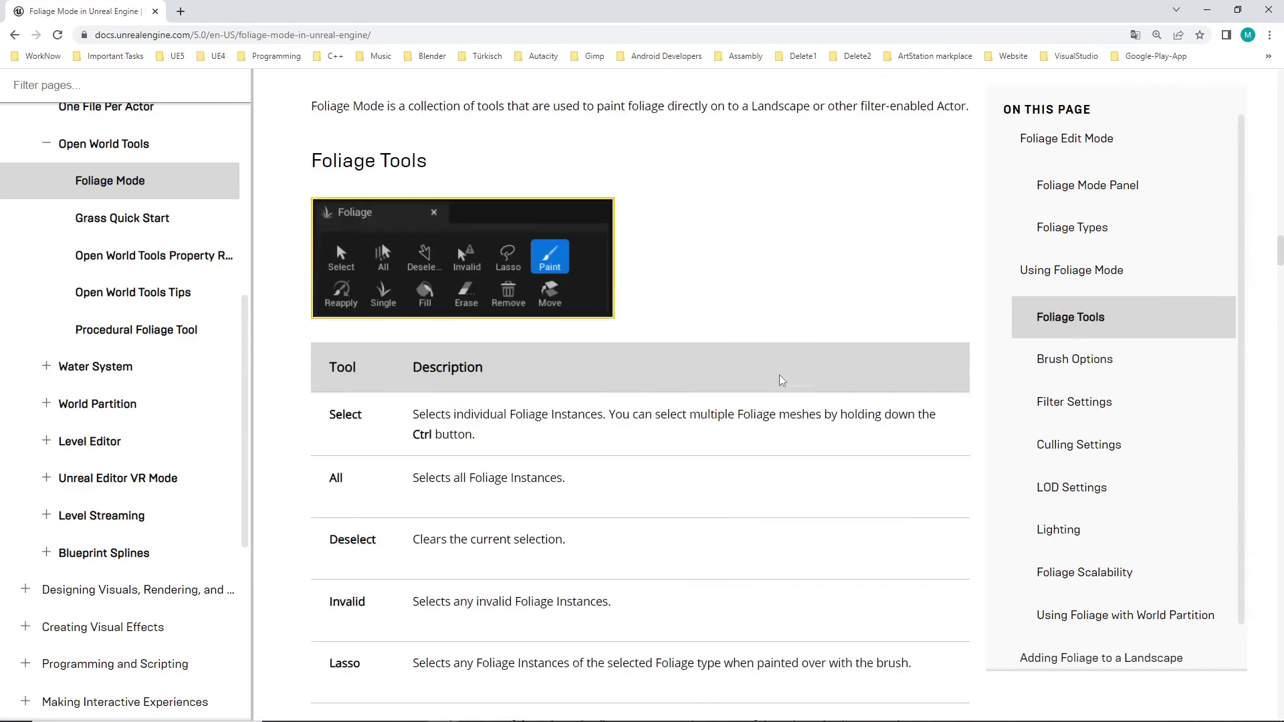
scroll(779, 376, up, 15)
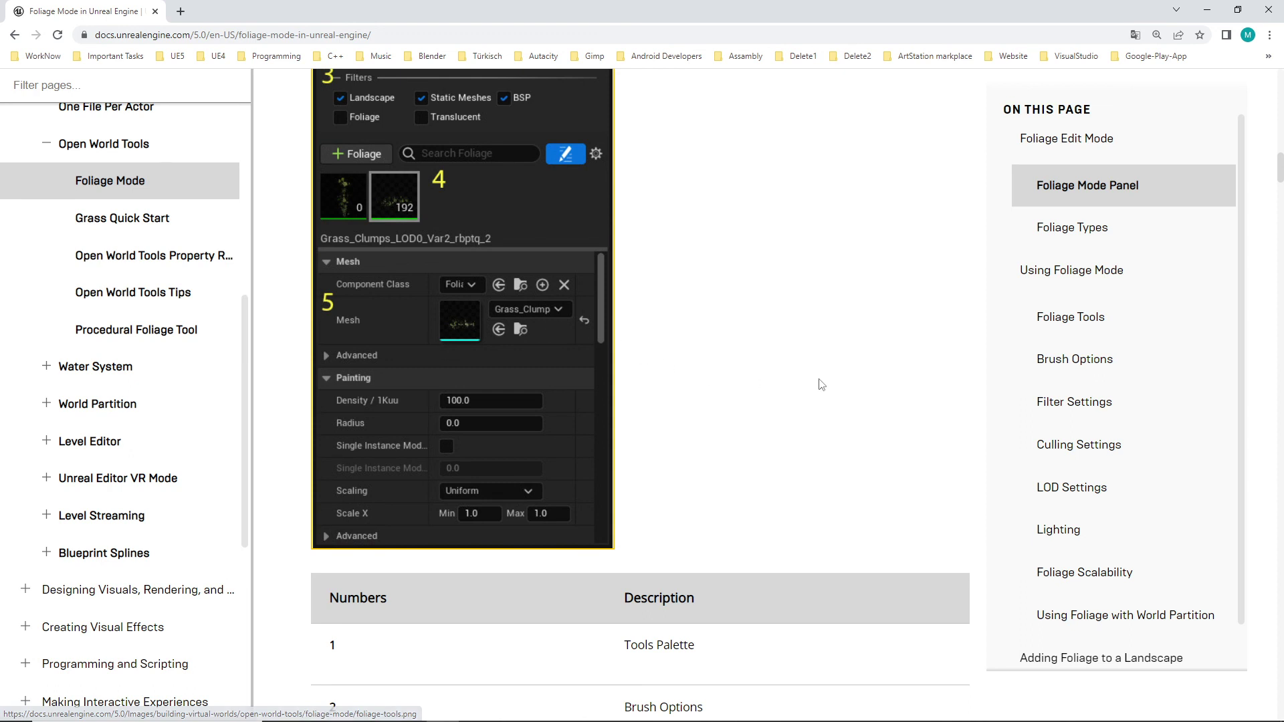
scroll(822, 384, down, 12)
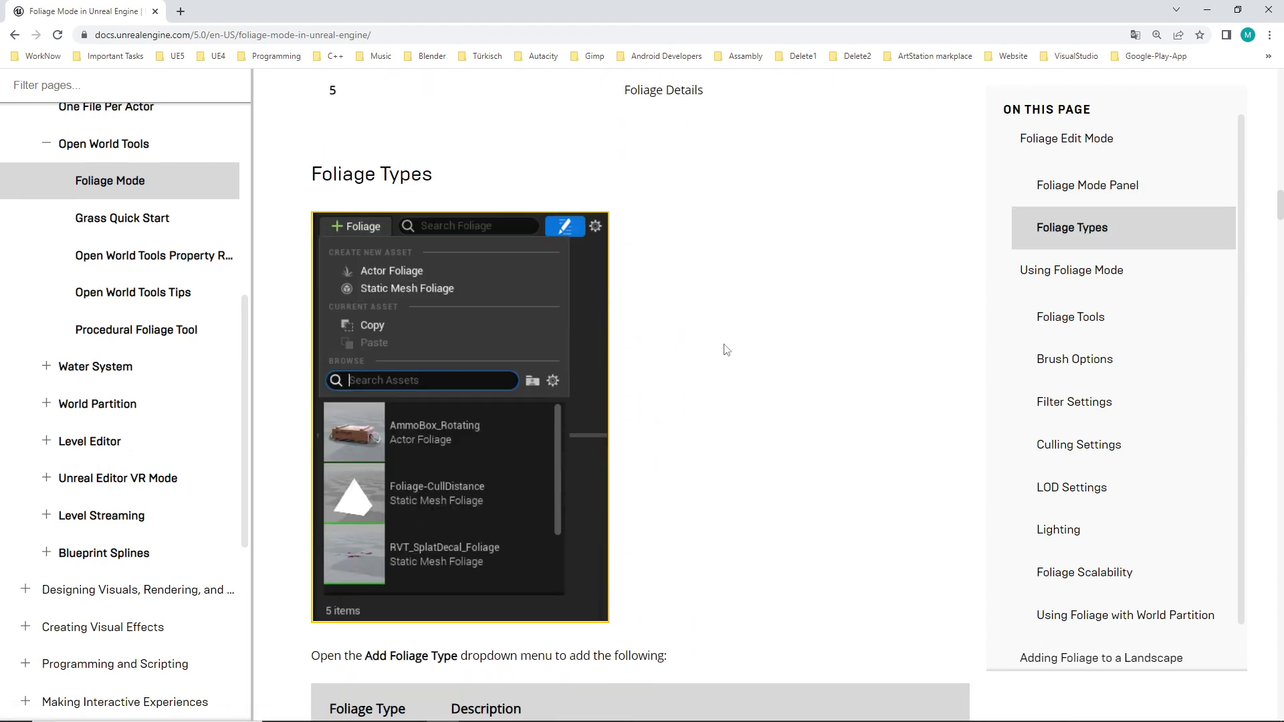
Step: Switch back to Unreal Editor and view the mossy rock arch on the landscape
key(alt+Tab)
right_drag(828, 373, 769, 384)
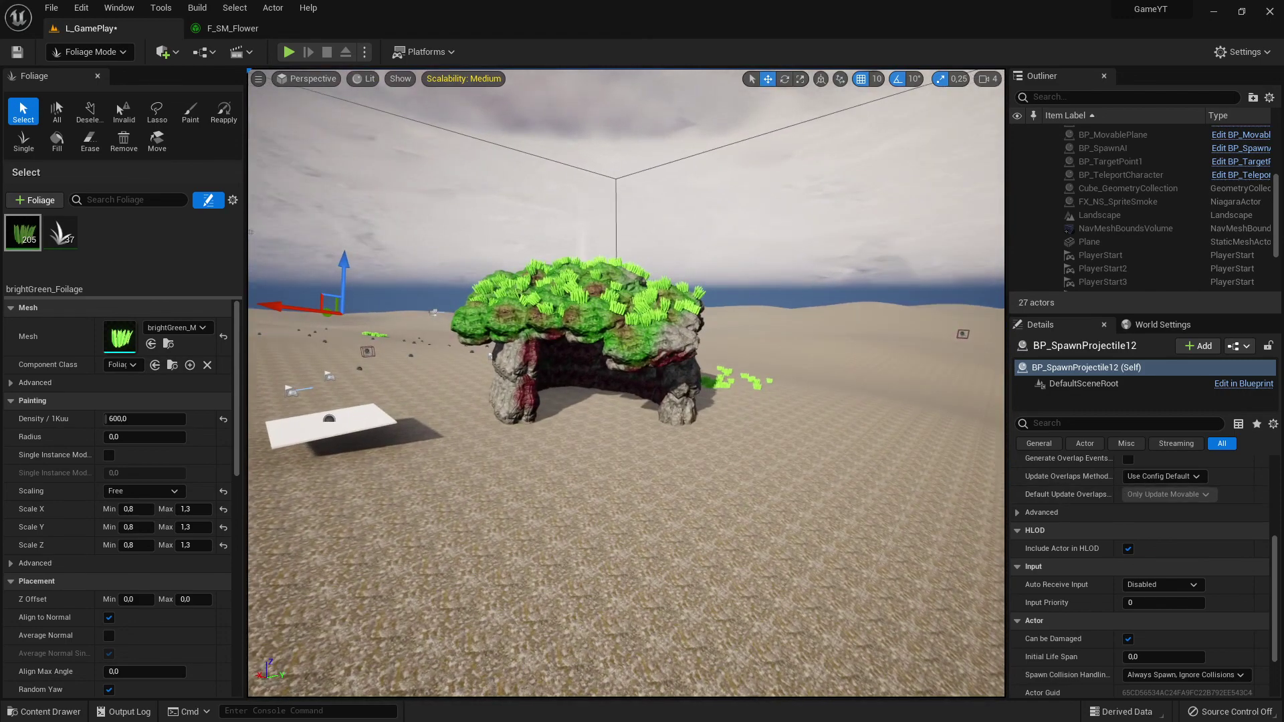